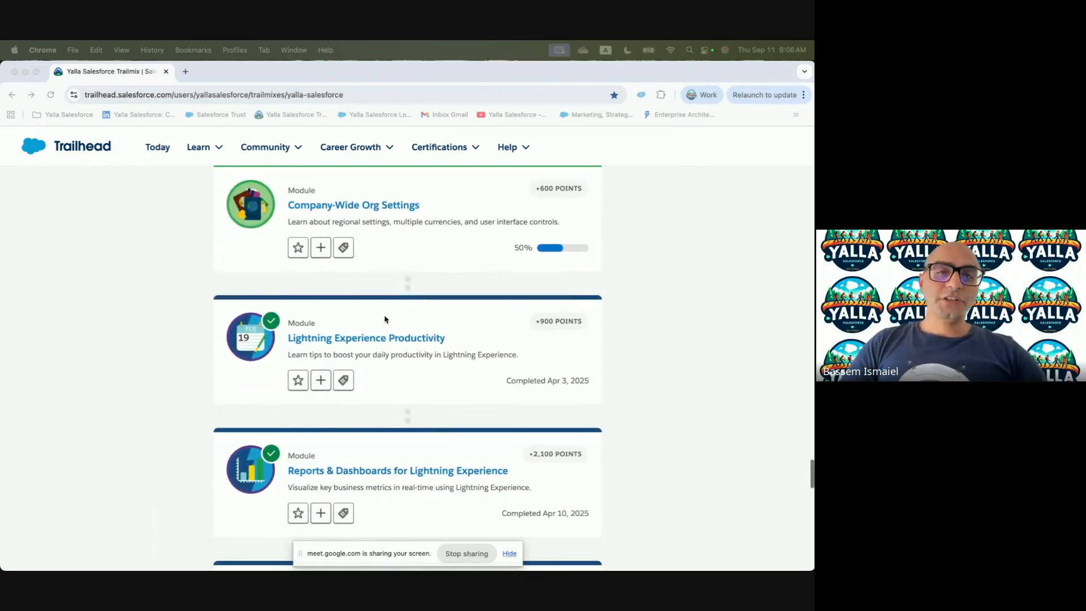
Open the Multirecord Elements and Transforms in Flows module from the Build Flows with Flow Builder trail.
{"action": "scroll", "coordinate": [384, 316], "scroll_direction": "down", "scroll_amount": 10}
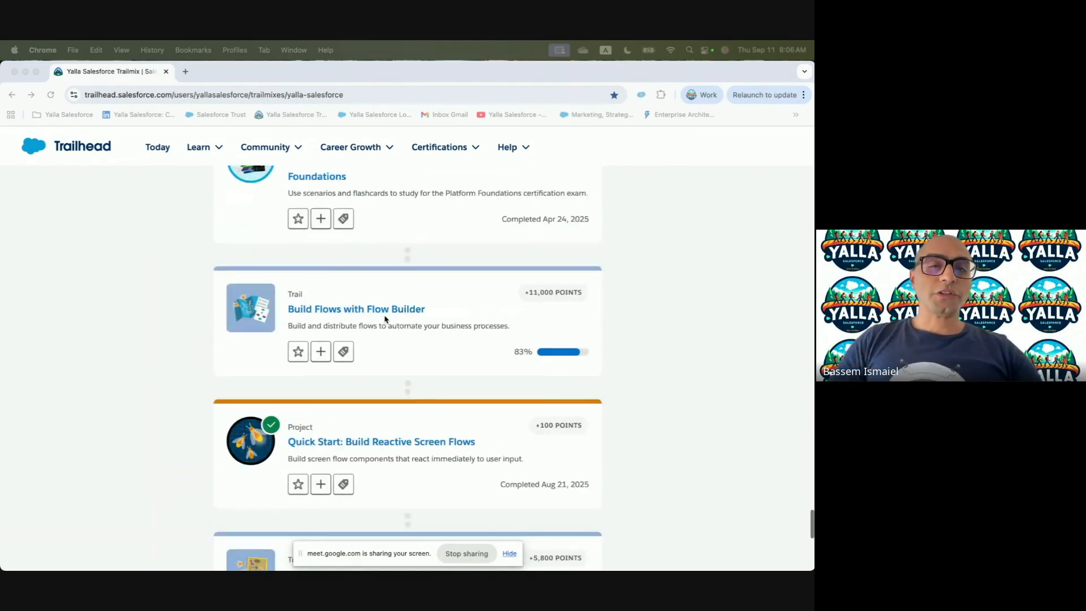
{"action": "left_click", "coordinate": [318, 312]}
{"action": "left_click", "coordinate": [353, 315]}
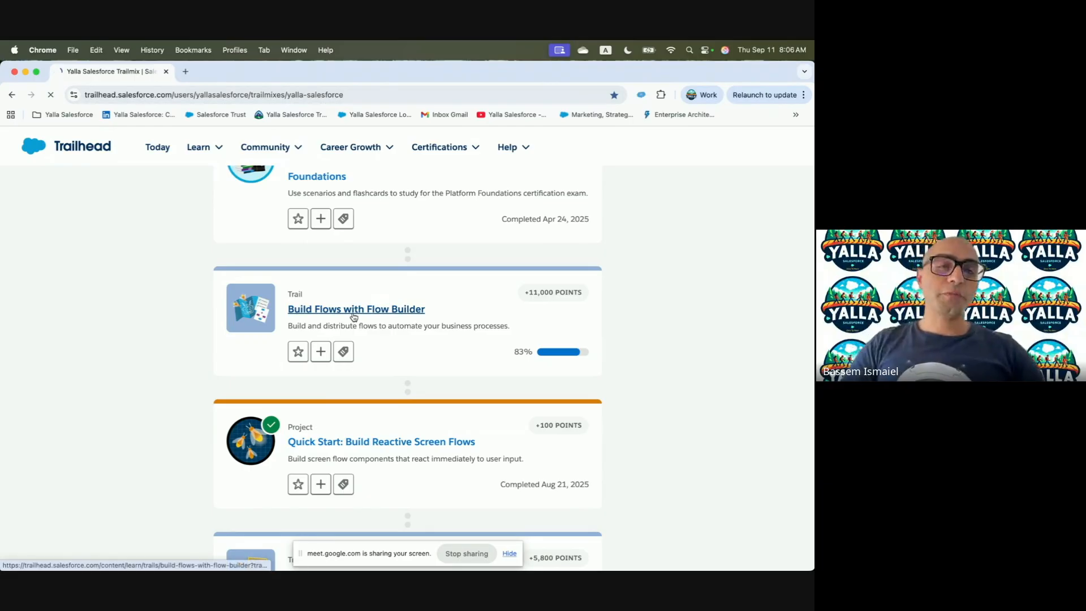
{"action": "scroll", "coordinate": [380, 356], "scroll_direction": "down", "scroll_amount": 20}
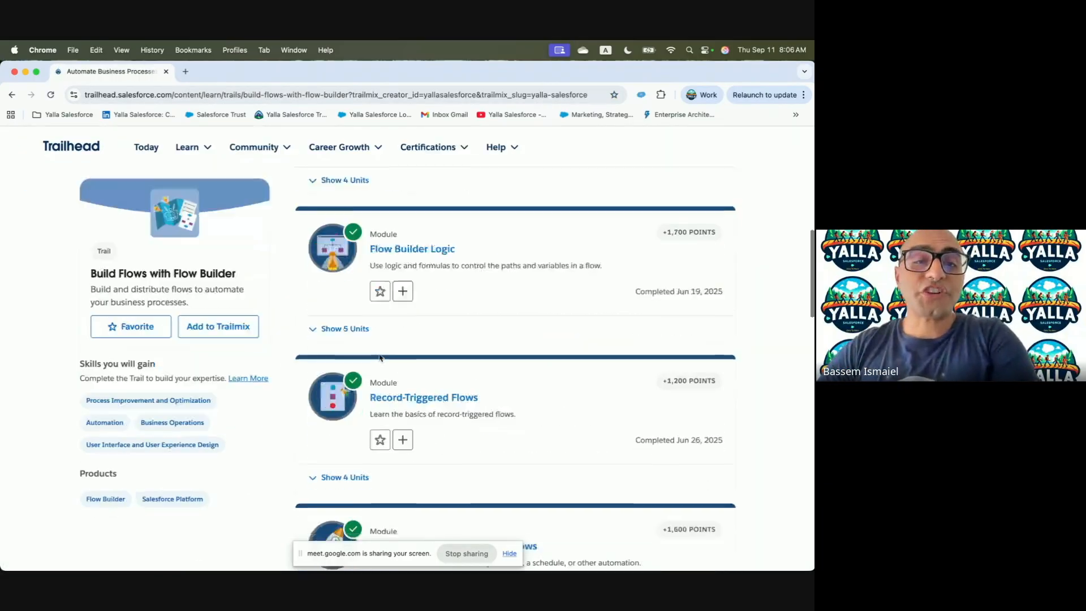
{"action": "scroll", "coordinate": [380, 358], "scroll_direction": "up", "scroll_amount": 15}
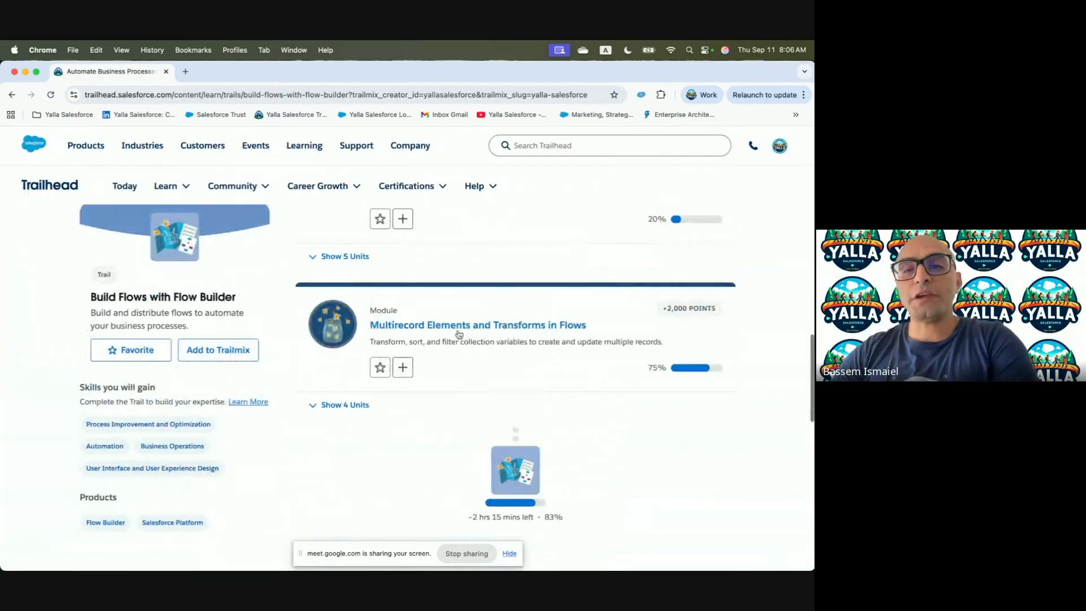
{"action": "left_click", "coordinate": [468, 325]}
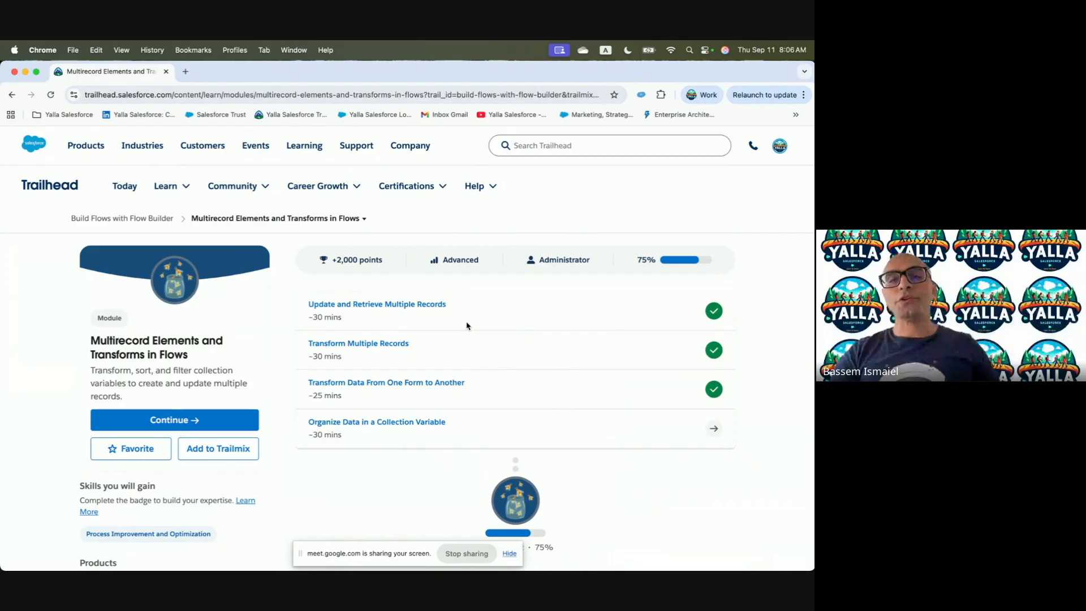
Look over the Update and Retrieve Multiple Records unit and the Transform element flow diagram in the Transform Multiple Records unit.
{"action": "left_click", "coordinate": [390, 304]}
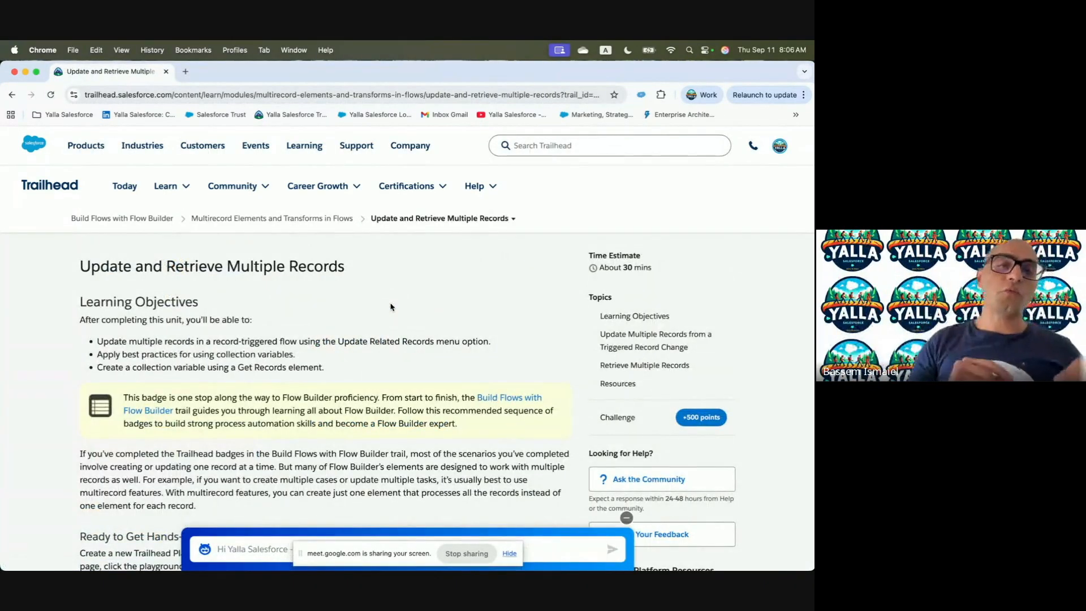
{"action": "left_click_drag", "start_coordinate": [227, 266], "coordinate": [444, 266]}
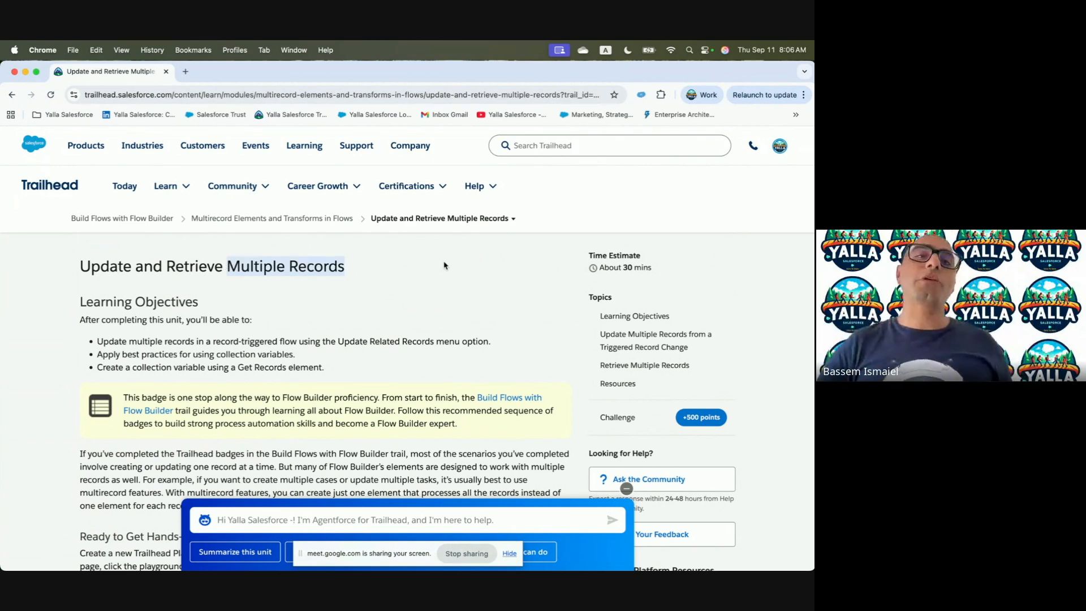
{"action": "left_click", "coordinate": [433, 219]}
{"action": "left_click", "coordinate": [430, 311]}
{"action": "scroll", "coordinate": [364, 396], "scroll_direction": "down", "scroll_amount": 5}
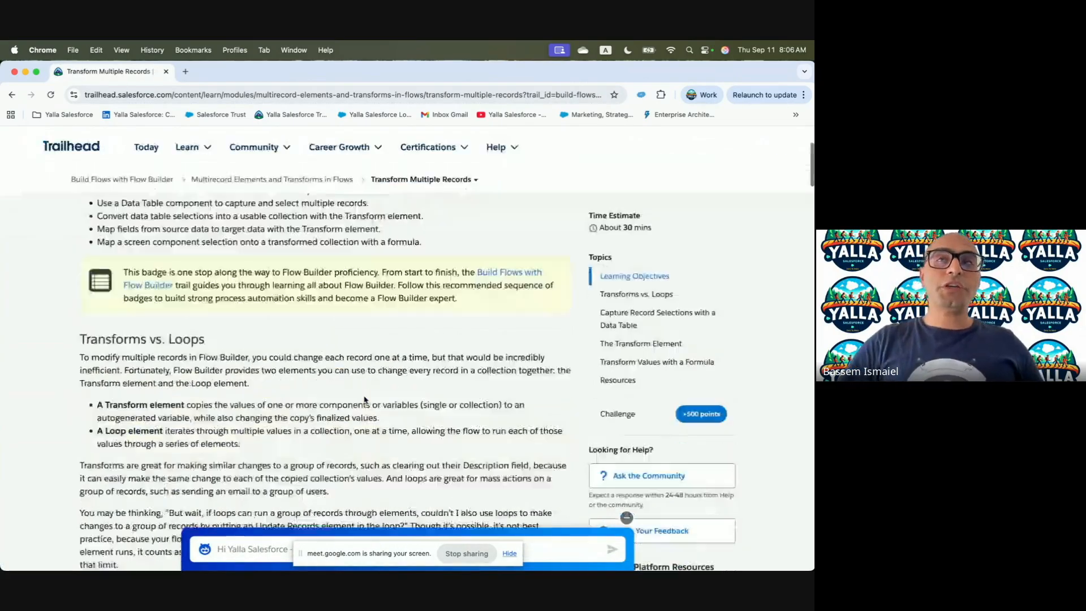
{"action": "scroll", "coordinate": [364, 396], "scroll_direction": "down", "scroll_amount": 15}
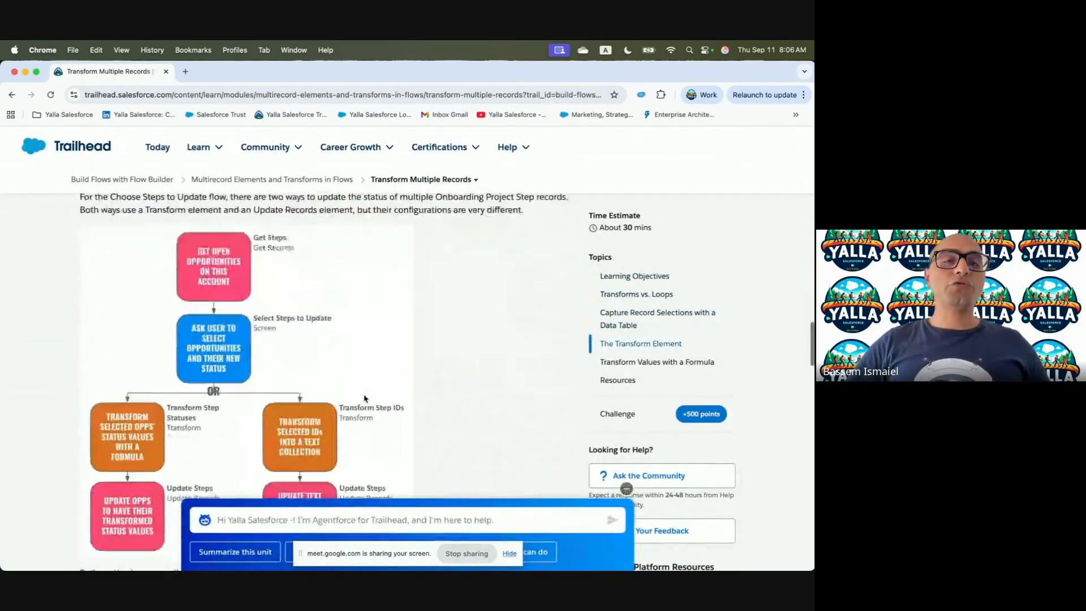
{"action": "scroll", "coordinate": [292, 333], "scroll_direction": "up", "scroll_amount": 1}
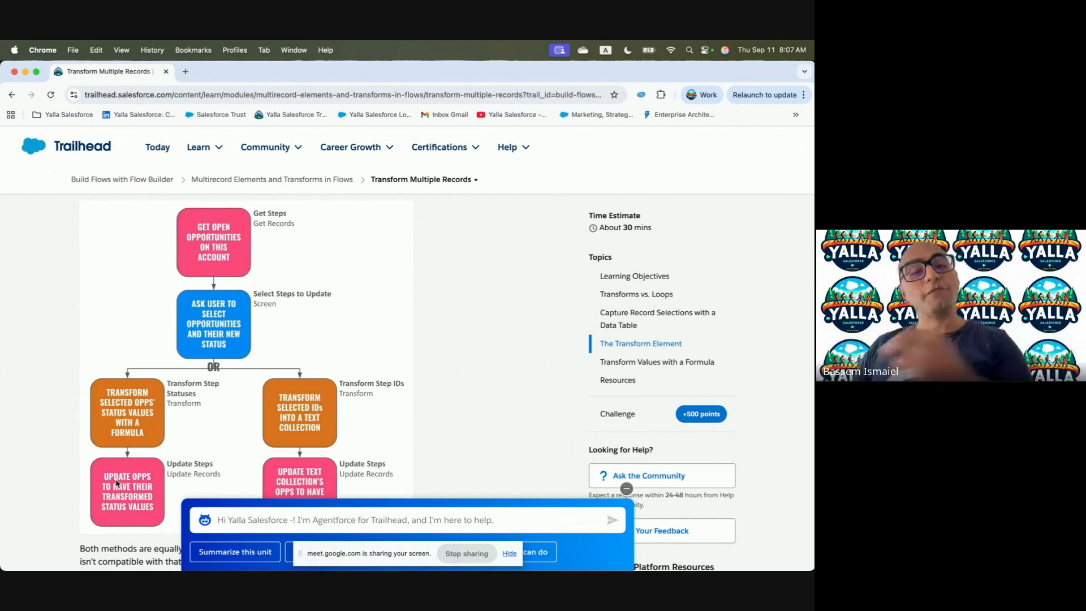
Switch to the Win Multiple Opps - Formulas flow and inspect the Get Opps and Transform Opp Collection elements.
{"action": "key", "text": "ctrl+Right"}
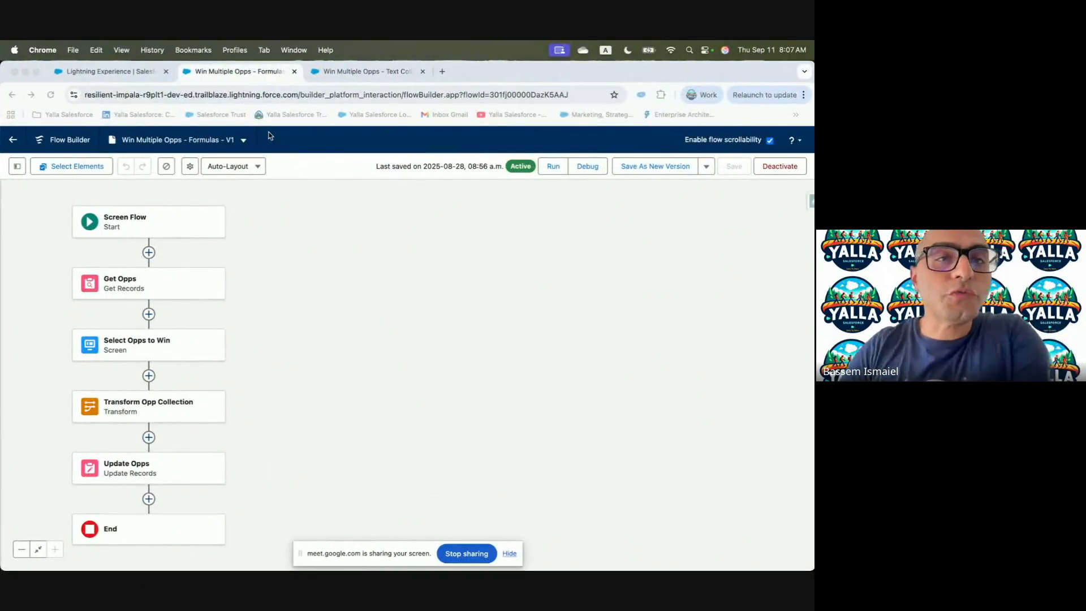
{"action": "left_click", "coordinate": [120, 283]}
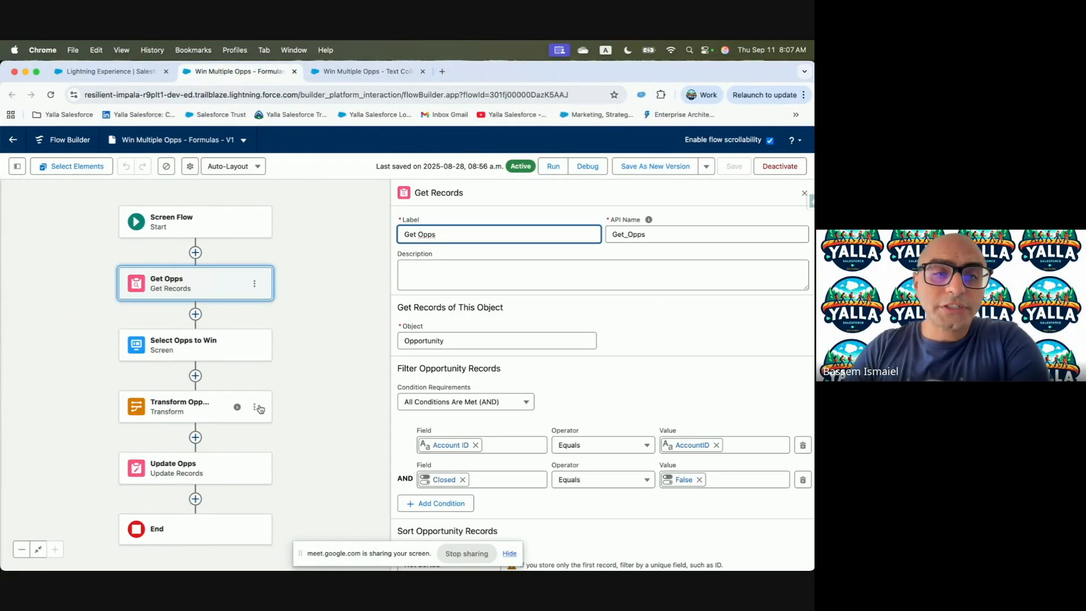
{"action": "left_click", "coordinate": [198, 406]}
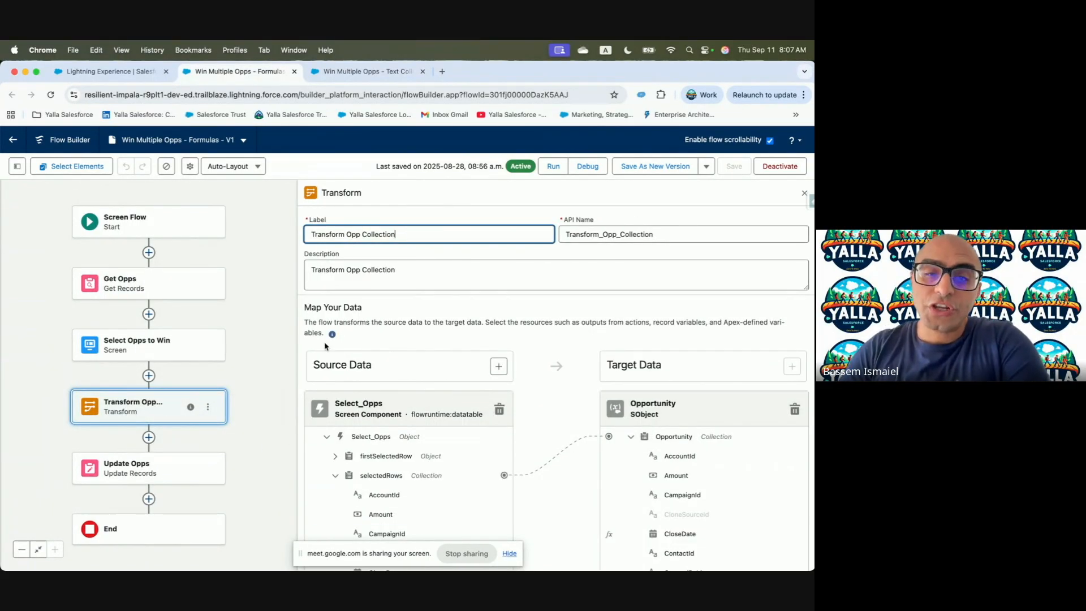
Inspect the data table's row selection settings in the Select Opps to Win screen, closing it without changes.
{"action": "left_click", "coordinate": [102, 348]}
{"action": "left_click", "coordinate": [505, 378]}
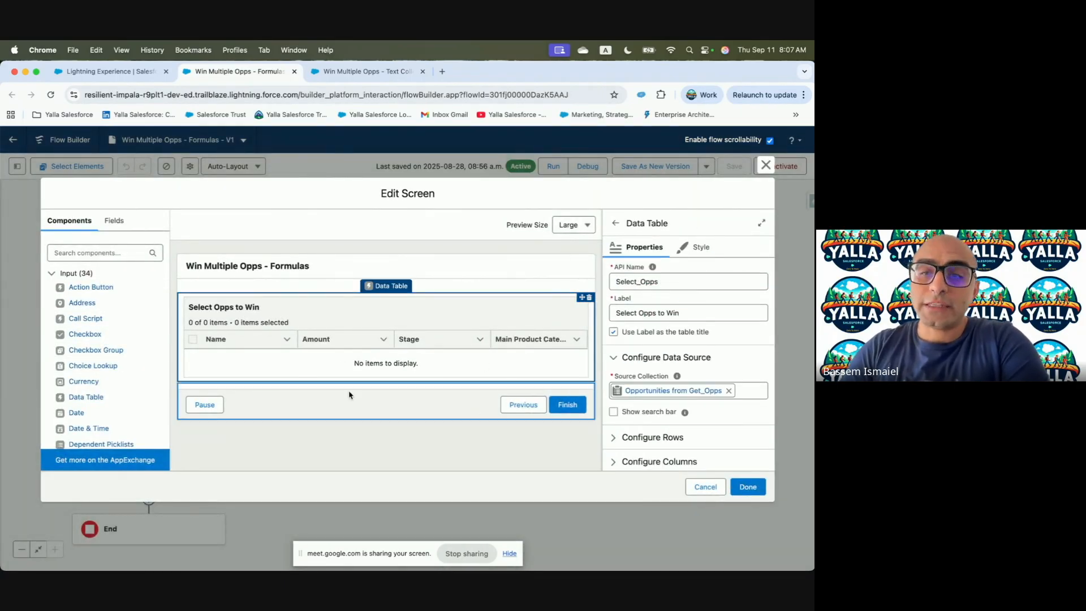
{"action": "left_click", "coordinate": [645, 439]}
{"action": "scroll", "coordinate": [629, 446], "scroll_direction": "down", "scroll_amount": 4}
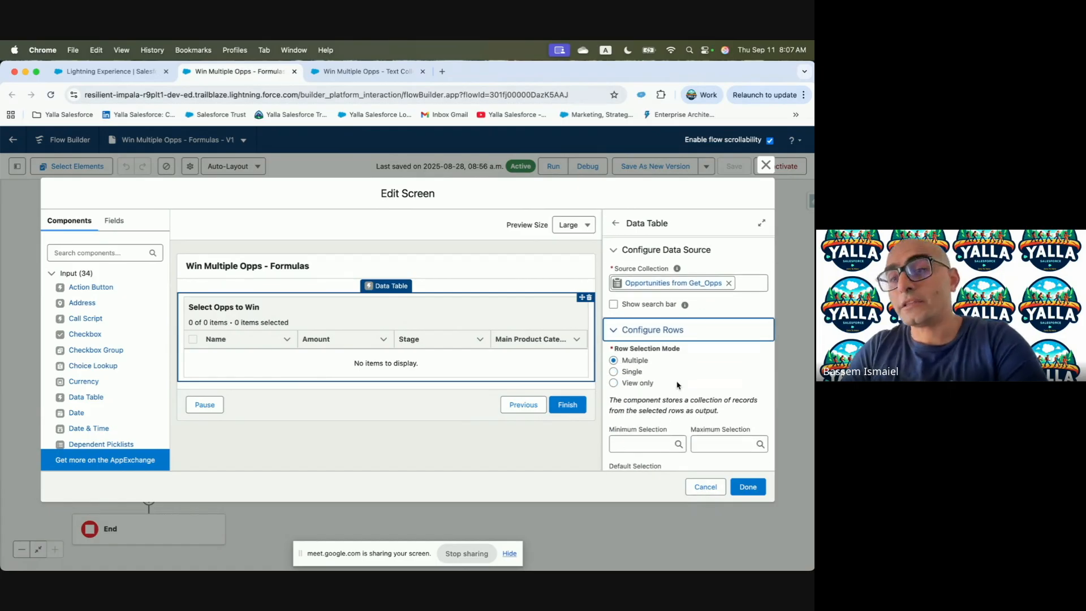
{"action": "left_click", "coordinate": [705, 487]}
Examine the Transform Opp Collection source-to-target mapping and the record collection used by Update Opps.
{"action": "left_click", "coordinate": [128, 414]}
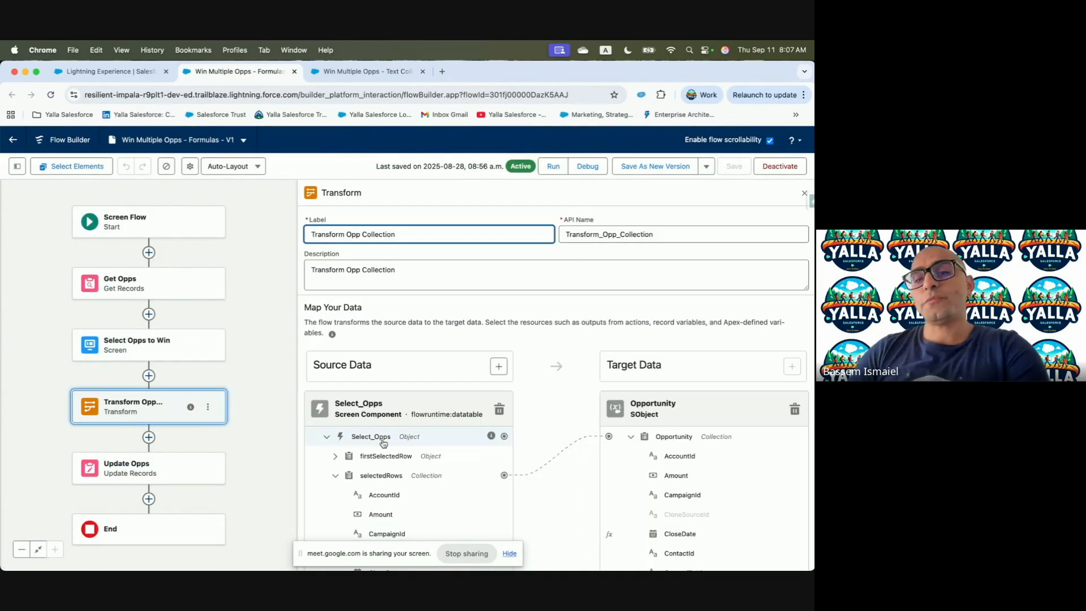
{"action": "scroll", "coordinate": [389, 443], "scroll_direction": "down", "scroll_amount": 3}
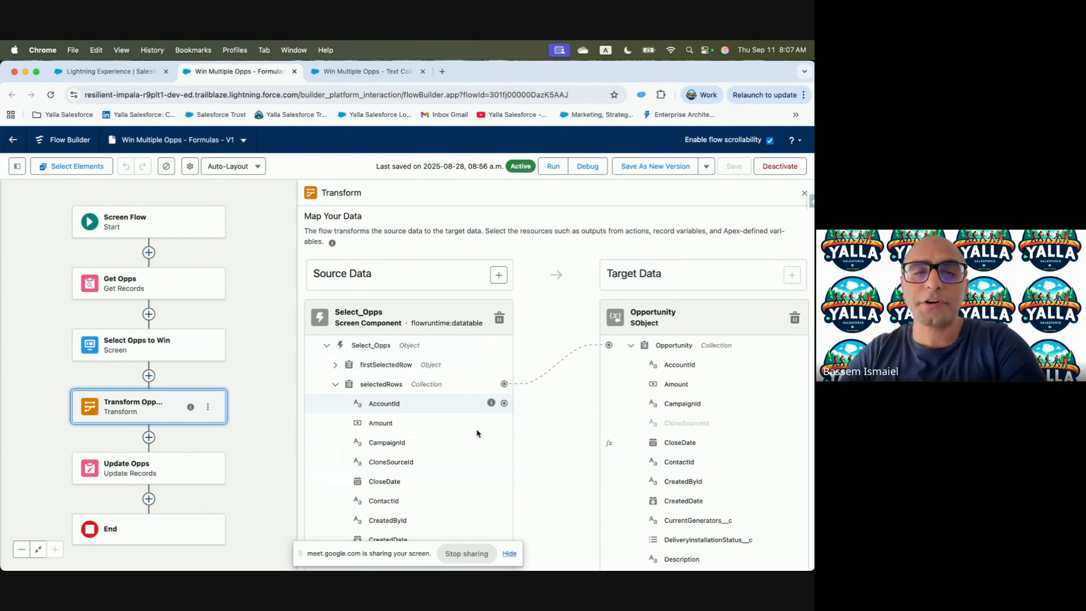
{"action": "left_click", "coordinate": [121, 475]}
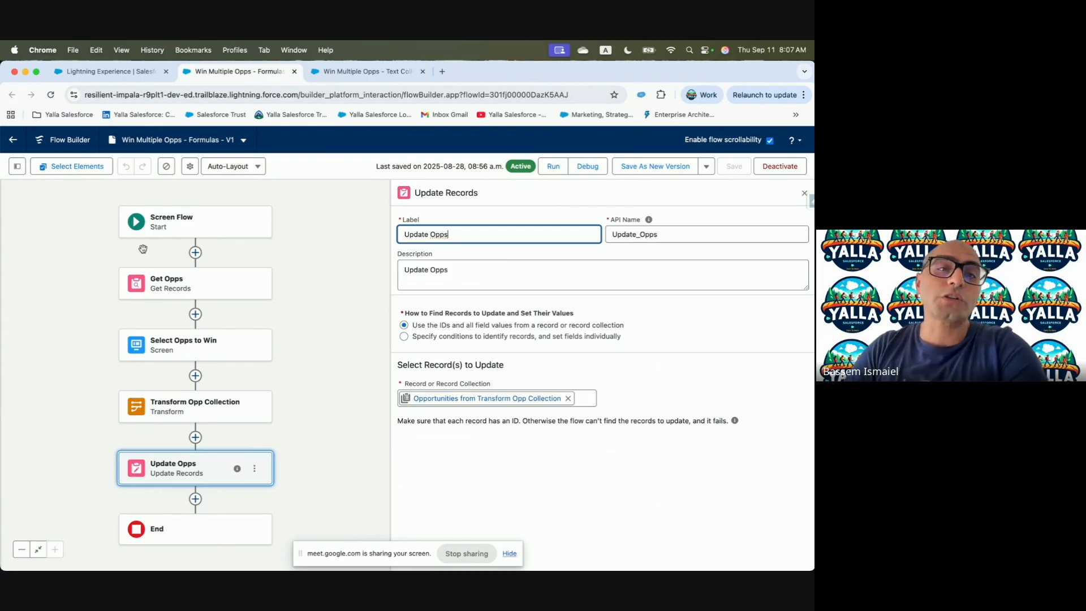
In the Win Multiple Opps - Text Collection flow, examine the Id mapping to the text collection and the Update Opps In Collection conditions.
{"action": "left_click", "coordinate": [328, 75]}
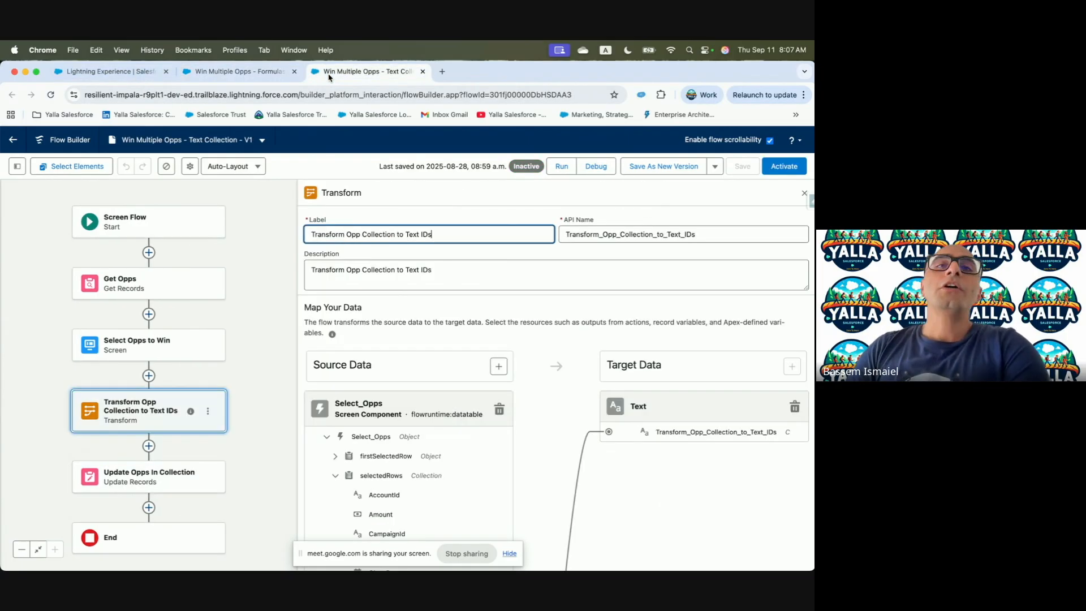
{"action": "scroll", "coordinate": [436, 384], "scroll_direction": "down", "scroll_amount": 3}
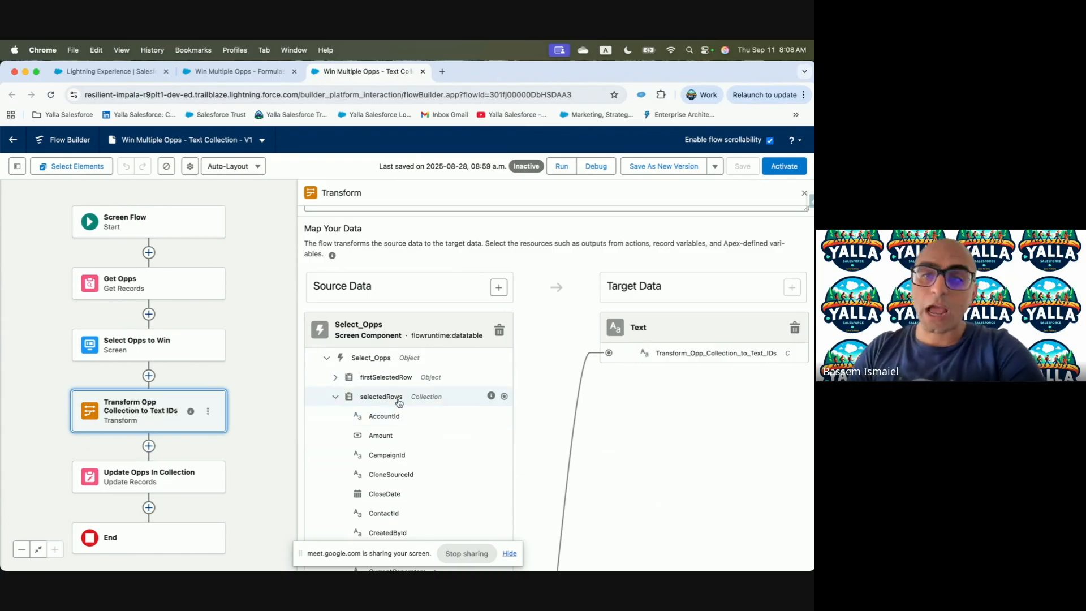
{"action": "scroll", "coordinate": [429, 400], "scroll_direction": "down", "scroll_amount": 4}
{"action": "scroll", "coordinate": [429, 400], "scroll_direction": "down", "scroll_amount": 6}
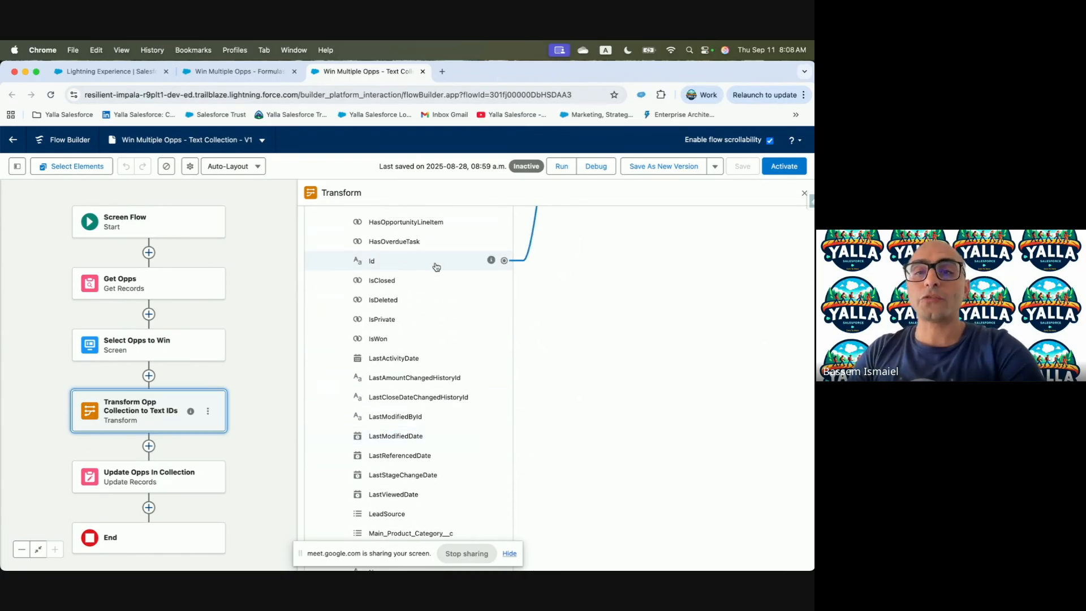
{"action": "scroll", "coordinate": [437, 266], "scroll_direction": "up", "scroll_amount": 12}
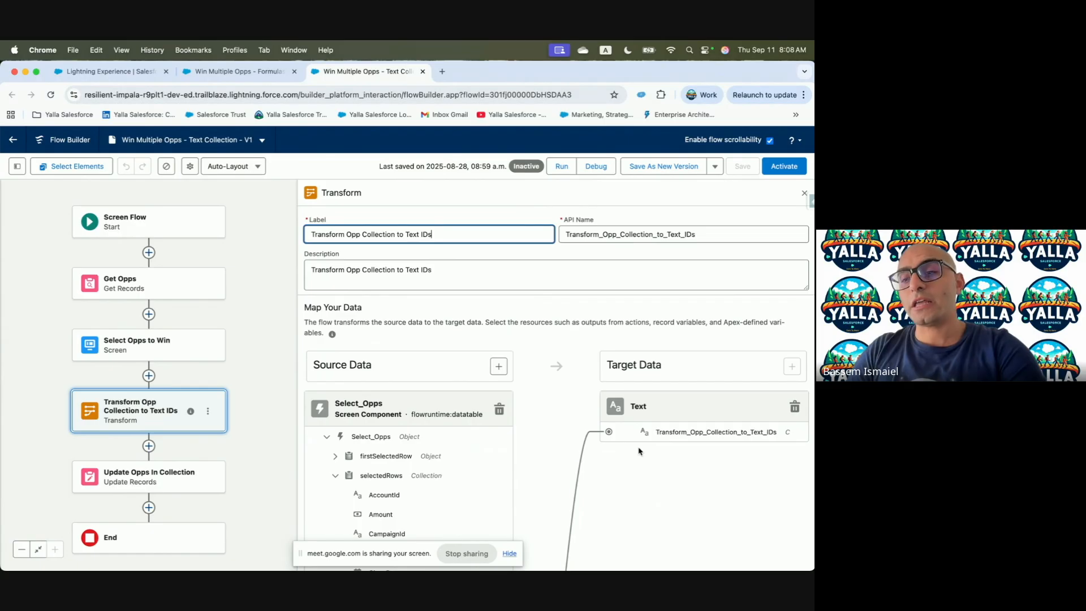
{"action": "left_click", "coordinate": [129, 487]}
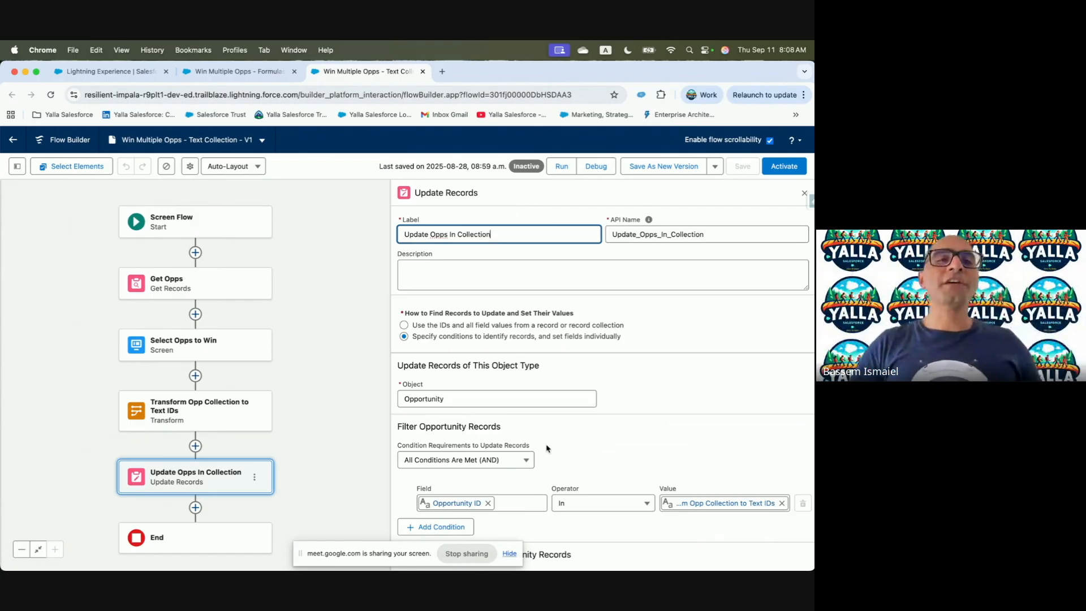
Return to Trailhead and open the module's Organize Data in a Collection Variable unit at its introduction.
{"action": "key", "text": "ctrl+Left"}
{"action": "scroll", "coordinate": [398, 407], "scroll_direction": "down", "scroll_amount": 15}
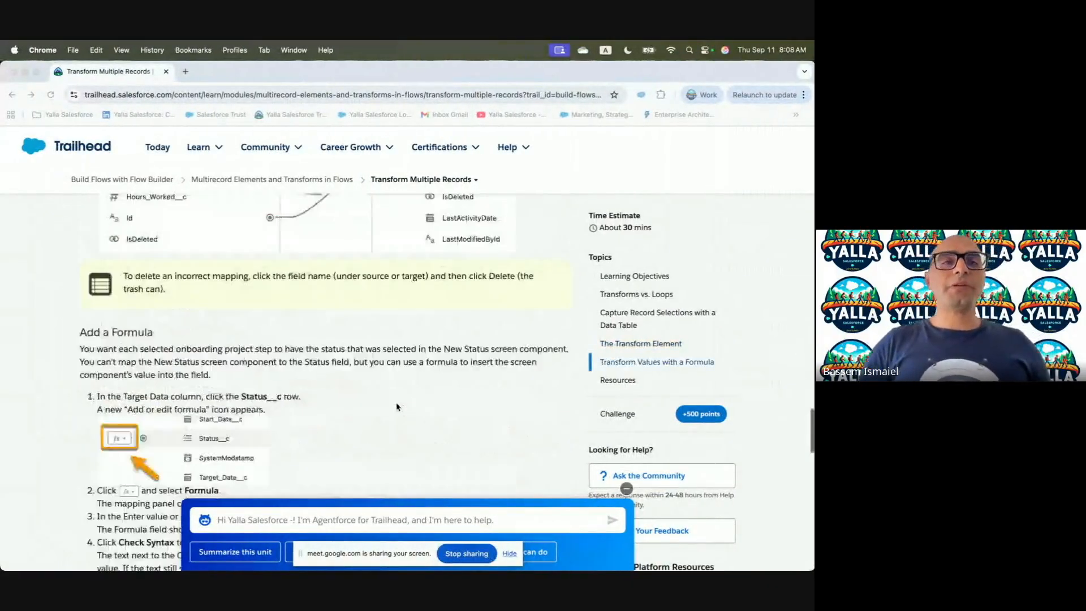
{"action": "scroll", "coordinate": [397, 407], "scroll_direction": "down", "scroll_amount": 3}
{"action": "left_click", "coordinate": [395, 179]}
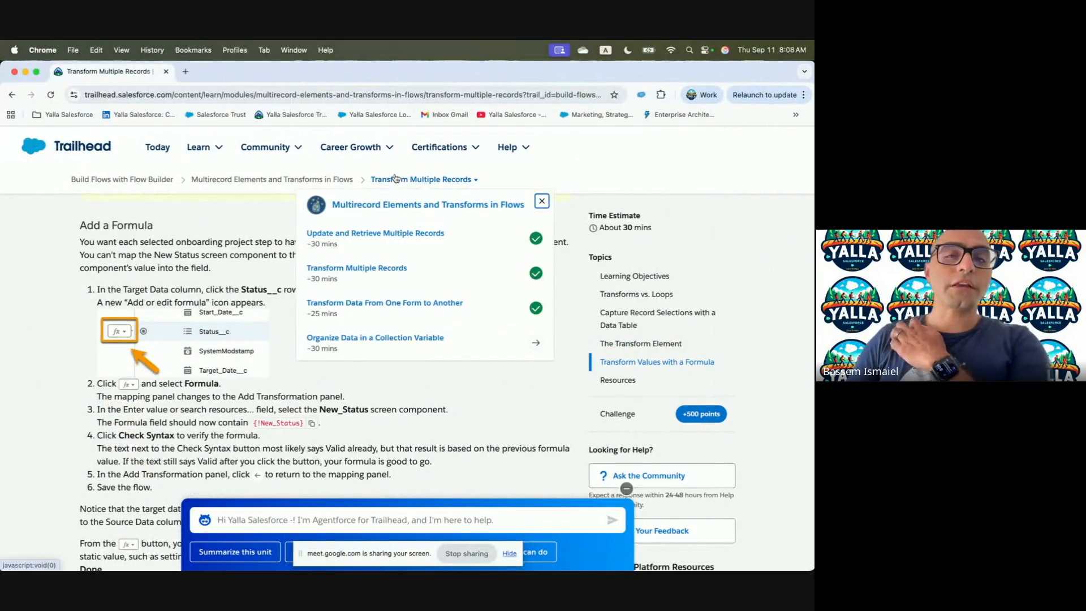
{"action": "left_click", "coordinate": [372, 339]}
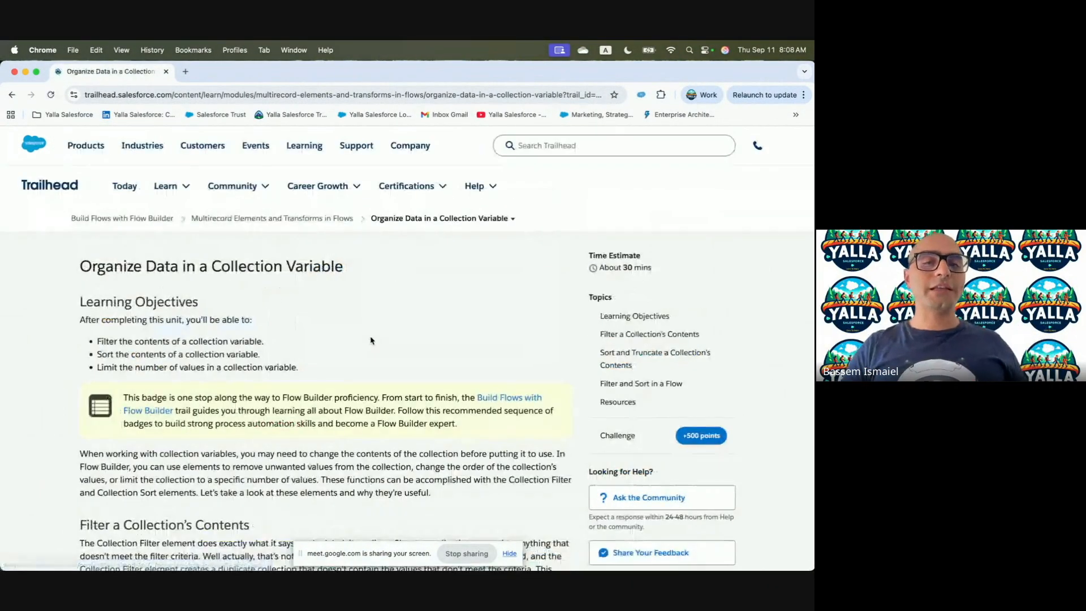
{"action": "scroll", "coordinate": [372, 341], "scroll_direction": "down", "scroll_amount": 1}
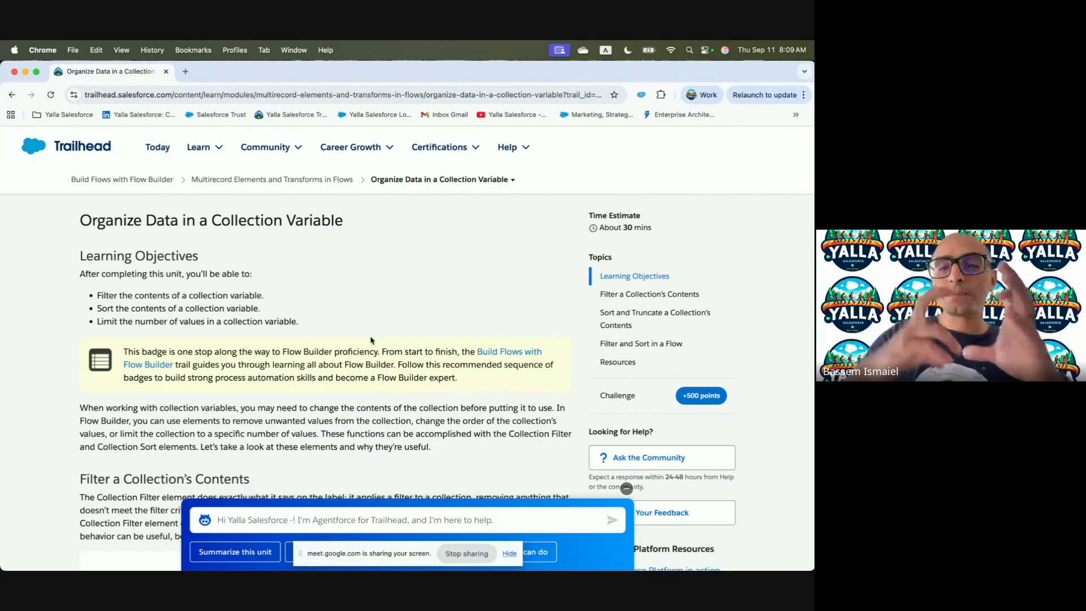
{"action": "scroll", "coordinate": [372, 340], "scroll_direction": "down", "scroll_amount": 1}
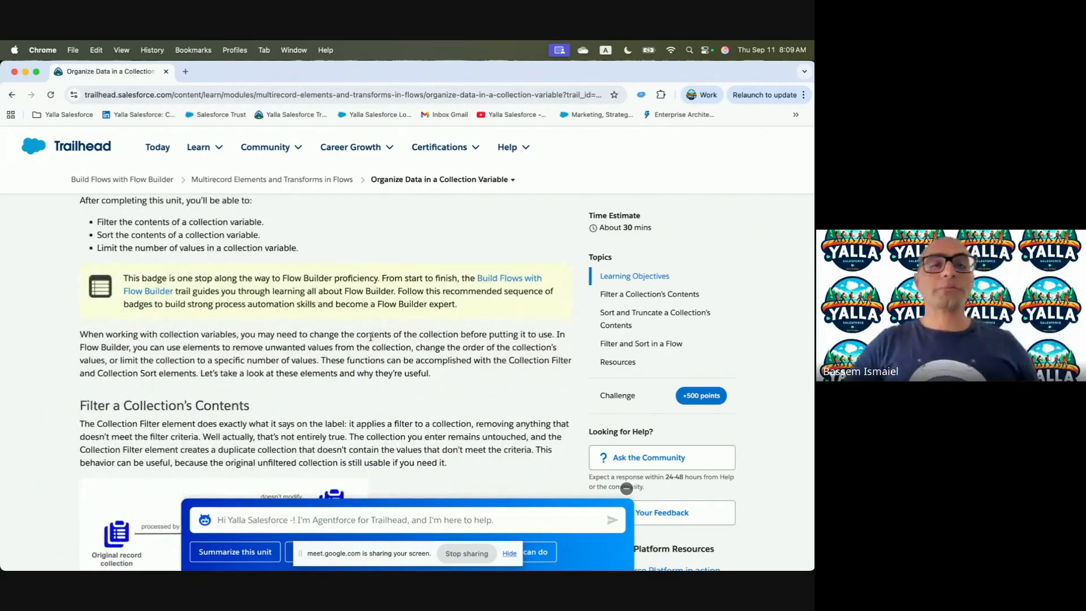
Back in the Text Collection flow, search for "Coll" among the elements that can be added after Update Opps In Collection.
{"action": "key", "text": "ctrl+Right"}
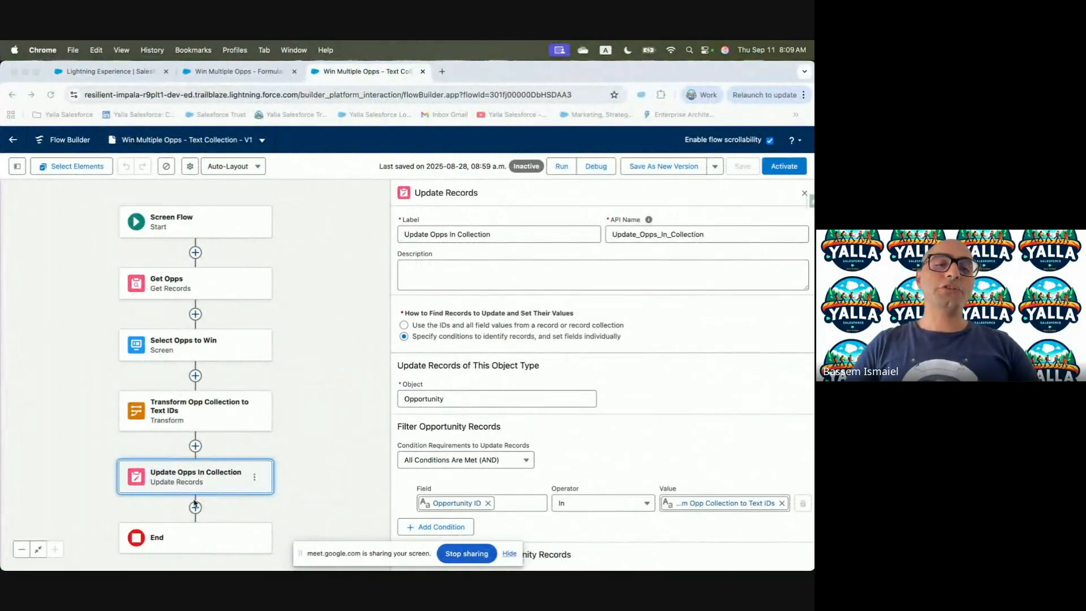
{"action": "left_click", "coordinate": [195, 508]}
{"action": "left_click_drag", "start_coordinate": [319, 455], "coordinate": [320, 284]}
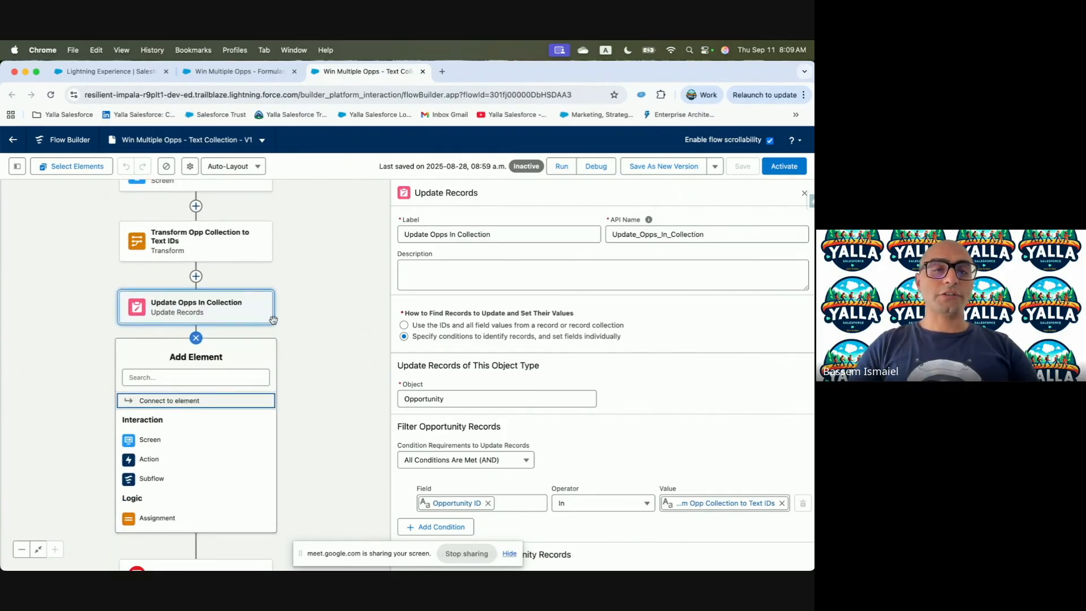
{"action": "left_click", "coordinate": [212, 376]}
{"action": "type", "text": "Coll"}
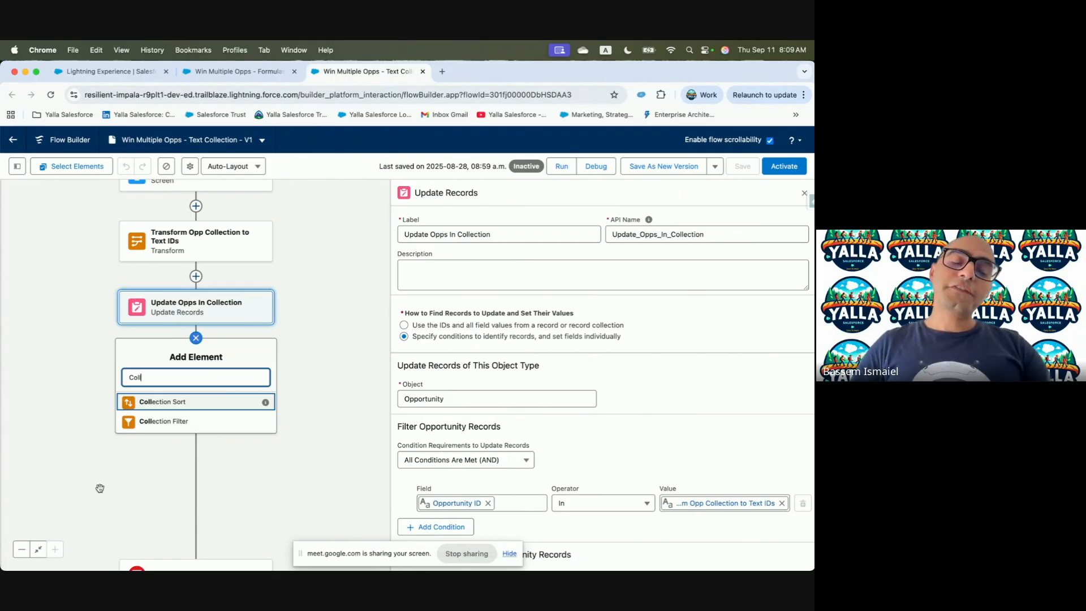
Return to the Organize Data in a Collection Variable unit, minimize the Agentforce assistant and read the introduction to Collection Filter and Collection Sort.
{"action": "key", "text": "ctrl+Left"}
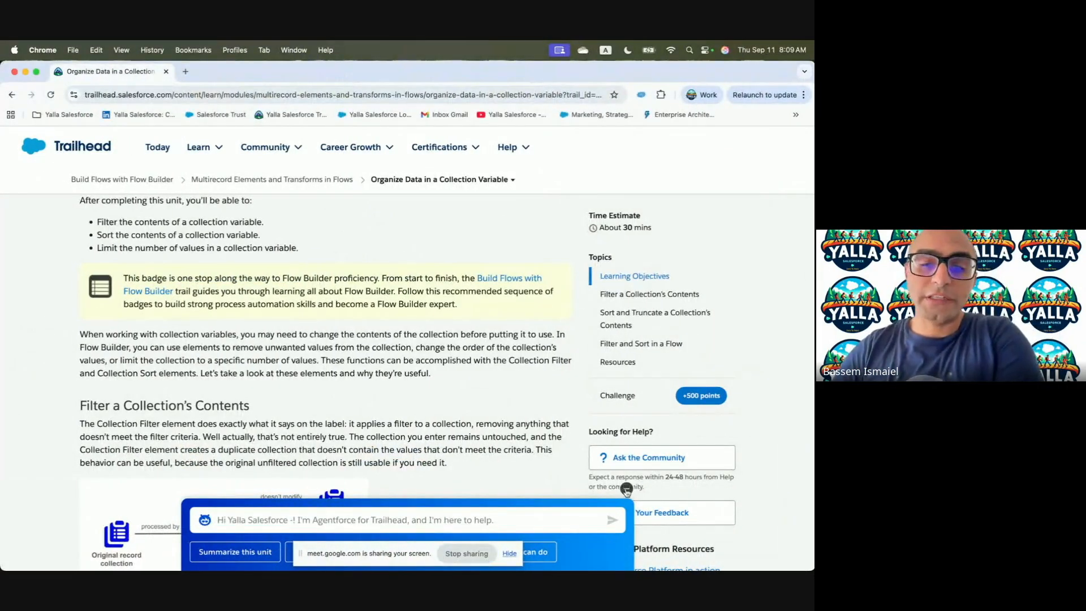
{"action": "left_click", "coordinate": [627, 489]}
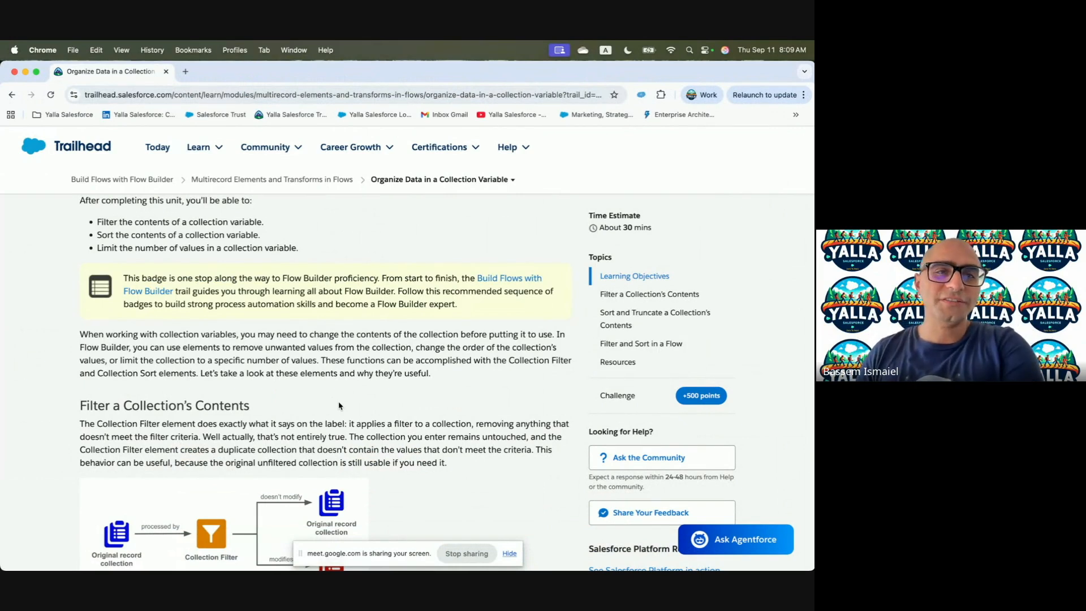
{"action": "scroll", "coordinate": [339, 406], "scroll_direction": "down", "scroll_amount": 2}
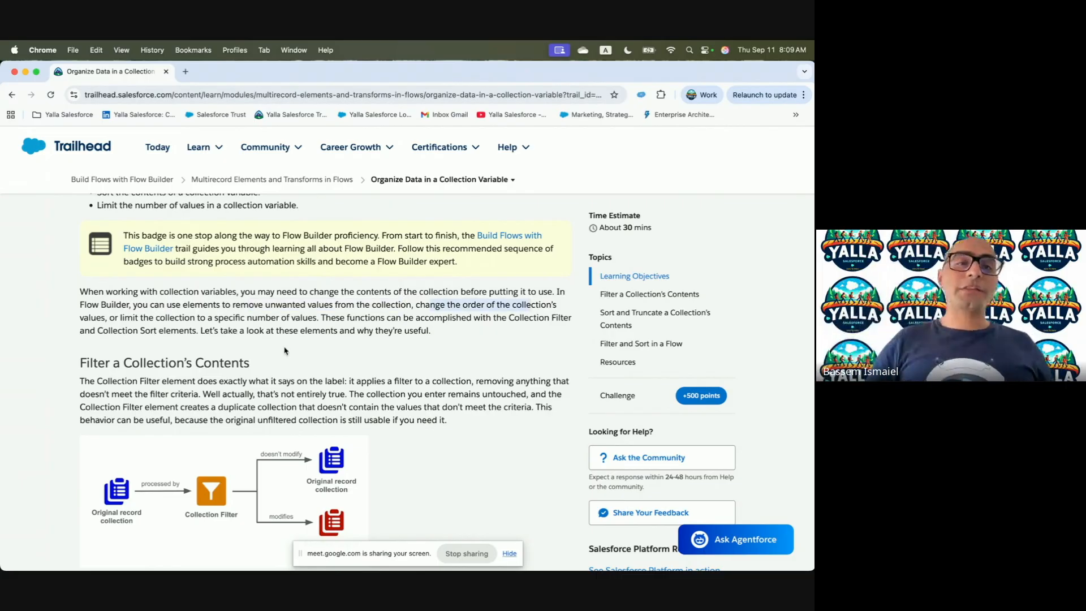
{"action": "left_click_drag", "start_coordinate": [140, 332], "coordinate": [382, 328]}
{"action": "left_click", "coordinate": [272, 324]}
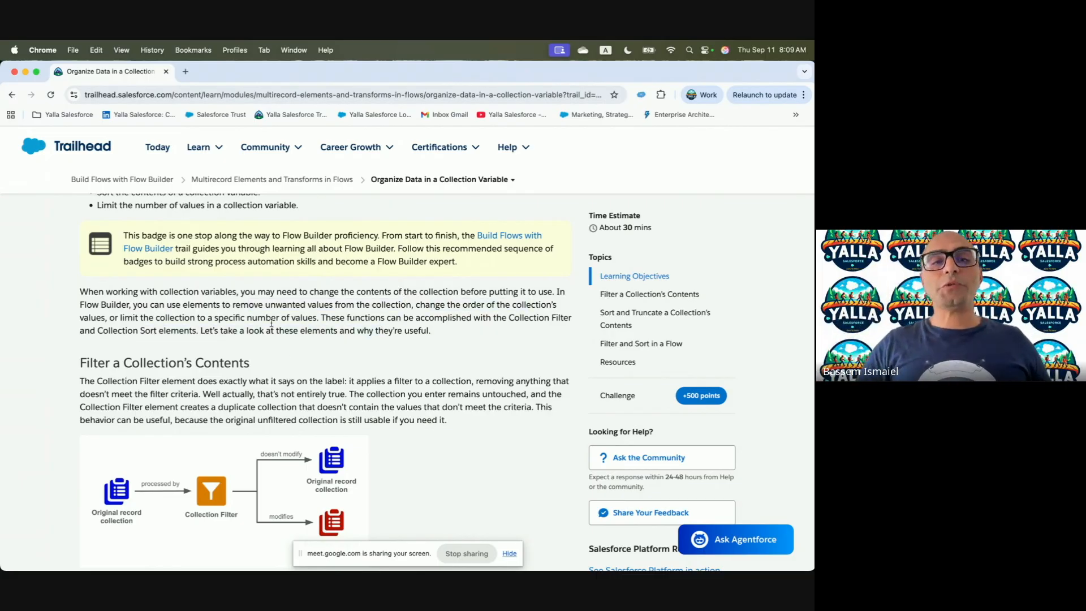
Read the introduction's passage on limiting collections with Collection Filter and Collection Sort, then the Filter a Collection's Contents explanation.
{"action": "left_click_drag", "start_coordinate": [317, 318], "coordinate": [119, 317]}
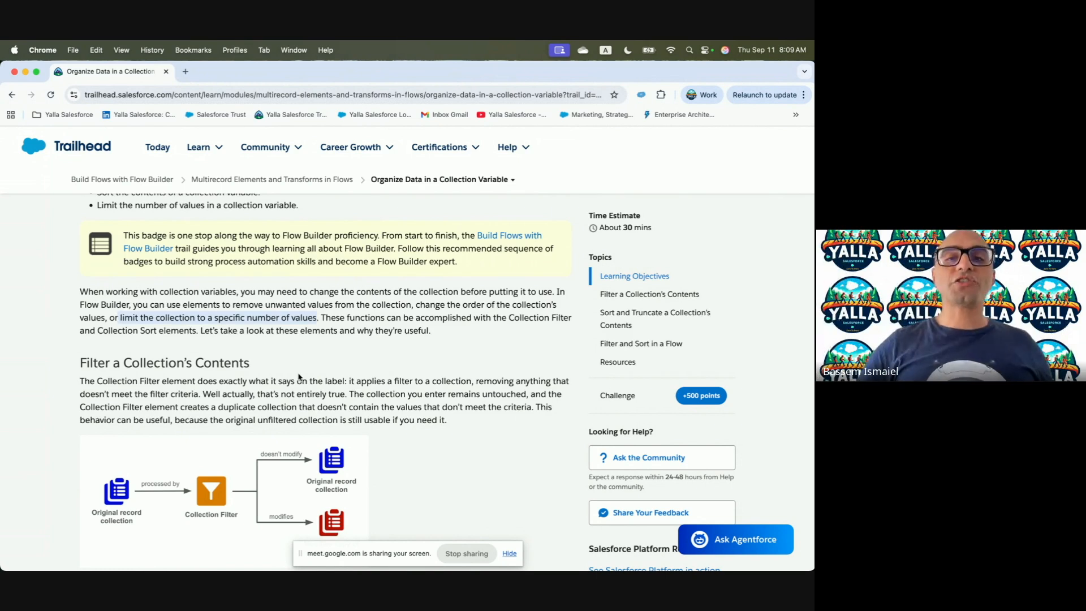
{"action": "left_click_drag", "start_coordinate": [506, 319], "coordinate": [547, 343]}
{"action": "scroll", "coordinate": [526, 348], "scroll_direction": "down", "scroll_amount": 3}
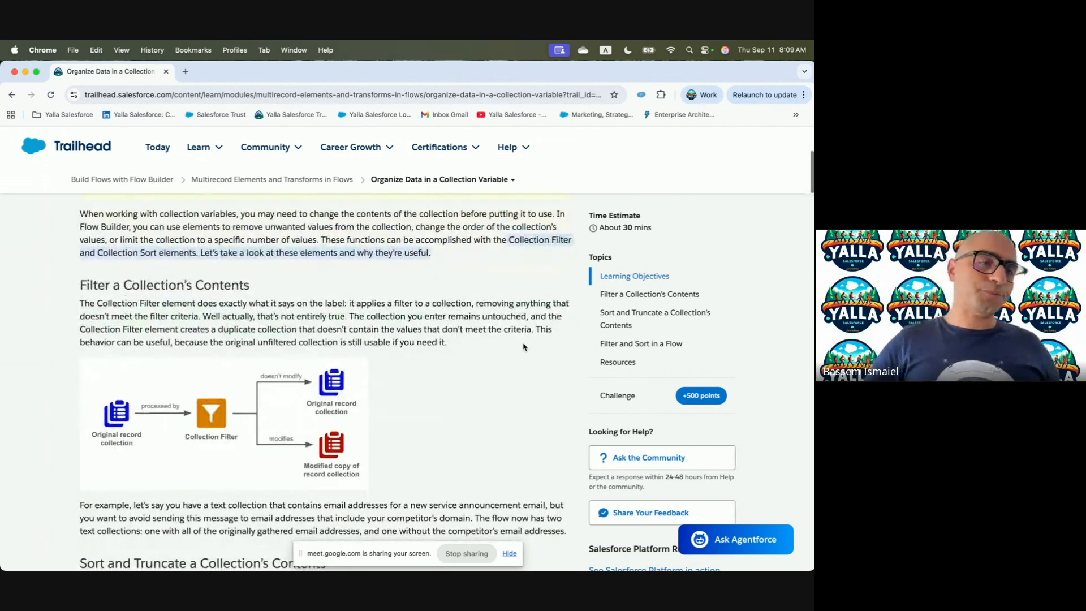
{"action": "scroll", "coordinate": [524, 347], "scroll_direction": "down", "scroll_amount": 3}
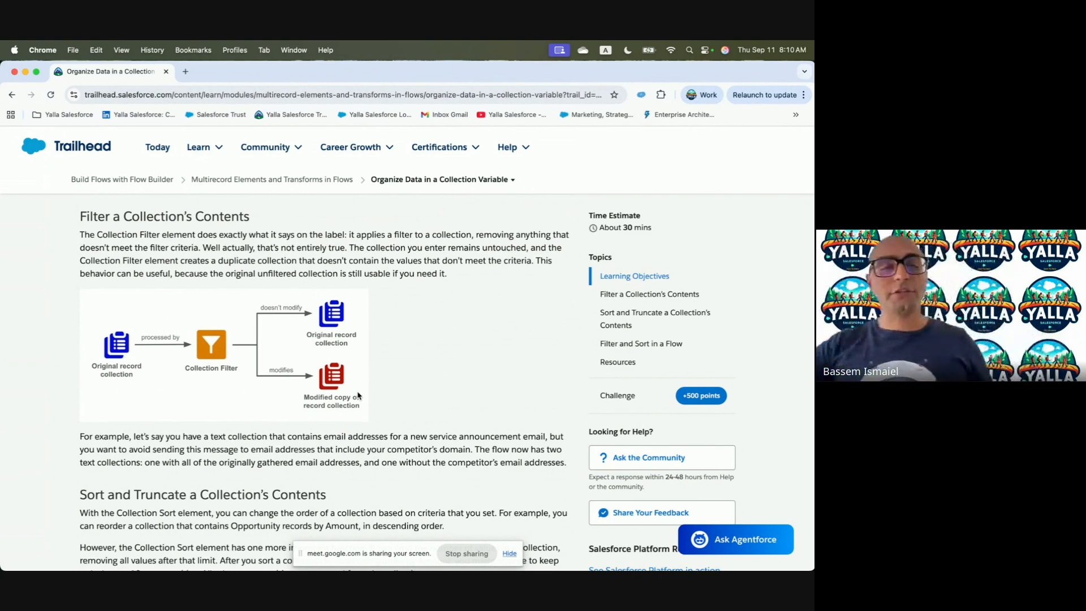
Review the Collection Filter diagram and its example of excluding email addresses with a competitor's domain, highlighting the key phrases.
{"action": "scroll", "coordinate": [359, 396], "scroll_direction": "down", "scroll_amount": 5}
{"action": "left_click_drag", "start_coordinate": [159, 259], "coordinate": [399, 260]}
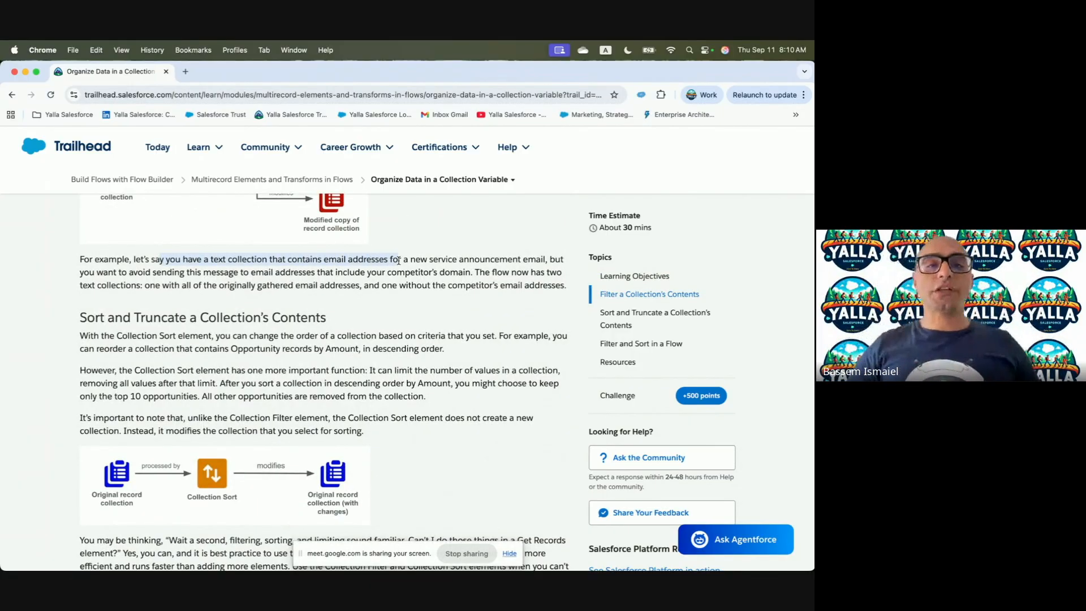
{"action": "left_click_drag", "start_coordinate": [306, 273], "coordinate": [473, 281]}
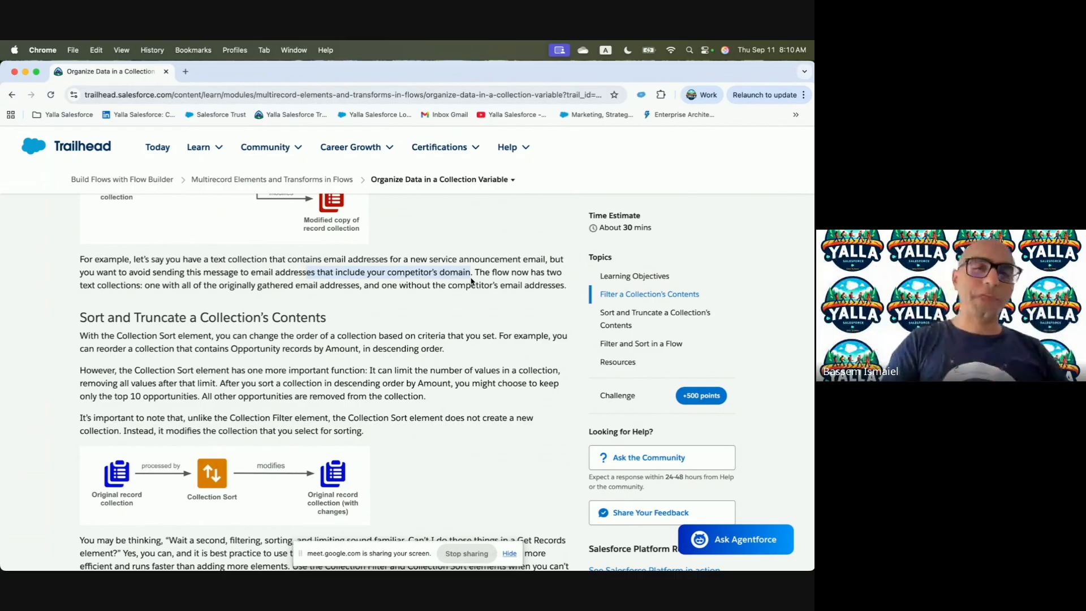
{"action": "scroll", "coordinate": [233, 288], "scroll_direction": "down", "scroll_amount": 2}
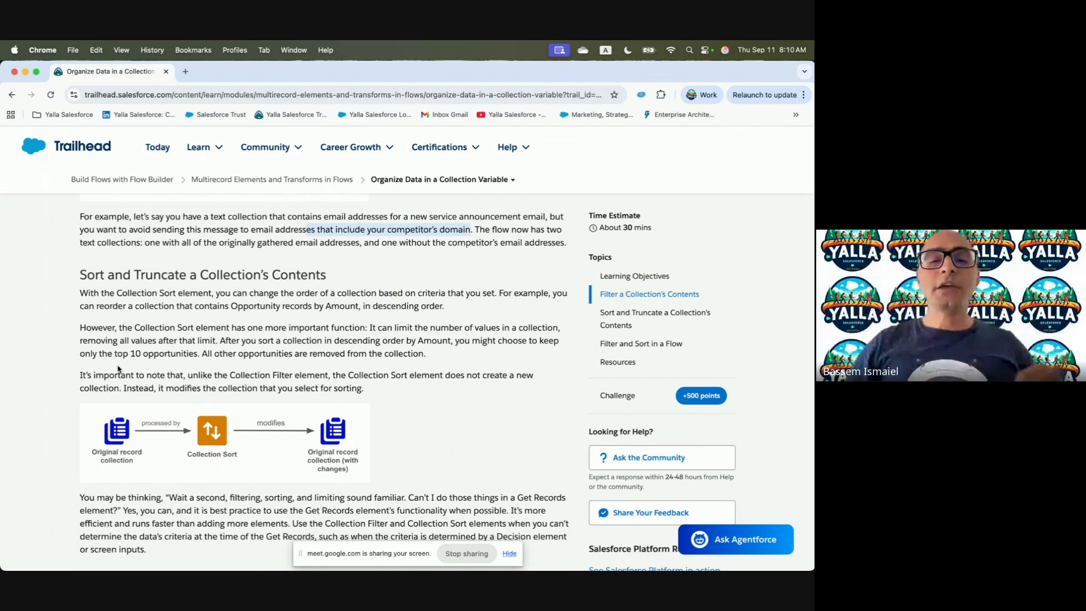
{"action": "scroll", "coordinate": [186, 357], "scroll_direction": "up", "scroll_amount": 3}
{"action": "scroll", "coordinate": [91, 491], "scroll_direction": "down", "scroll_amount": 1}
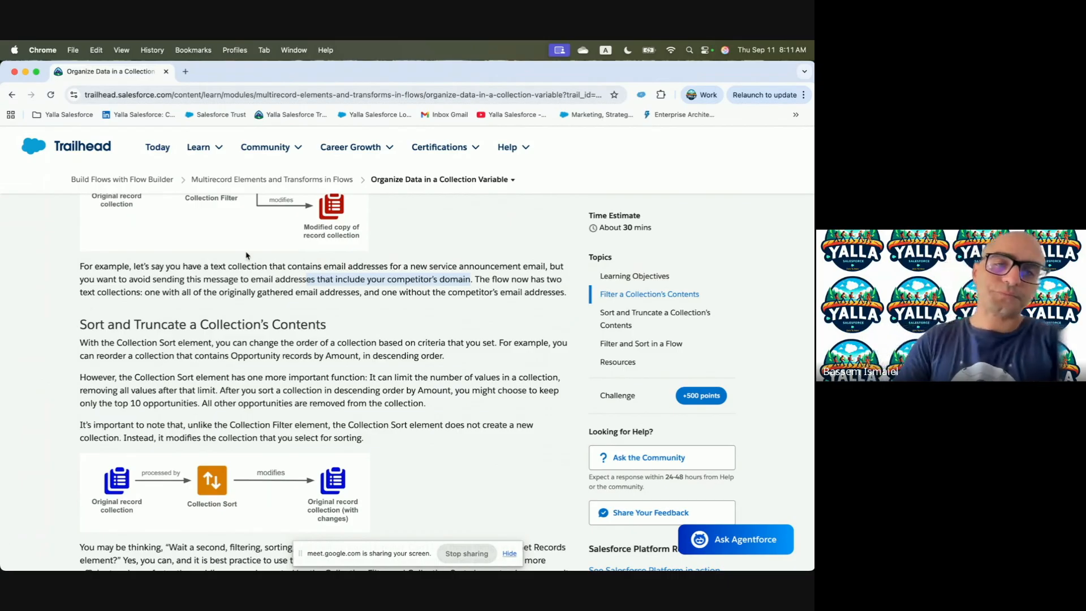
{"action": "scroll", "coordinate": [246, 256], "scroll_direction": "up", "scroll_amount": 1}
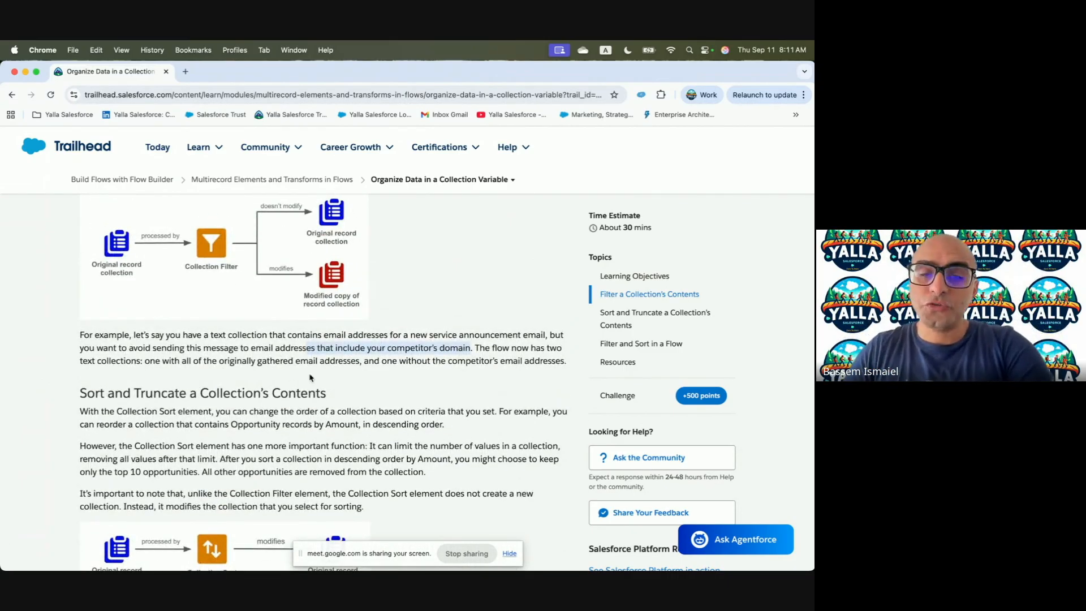
Read Sort and Truncate a Collection's Contents, highlighting the value limit and how Collection Sort treats the original collection.
{"action": "scroll", "coordinate": [310, 378], "scroll_direction": "down", "scroll_amount": 2}
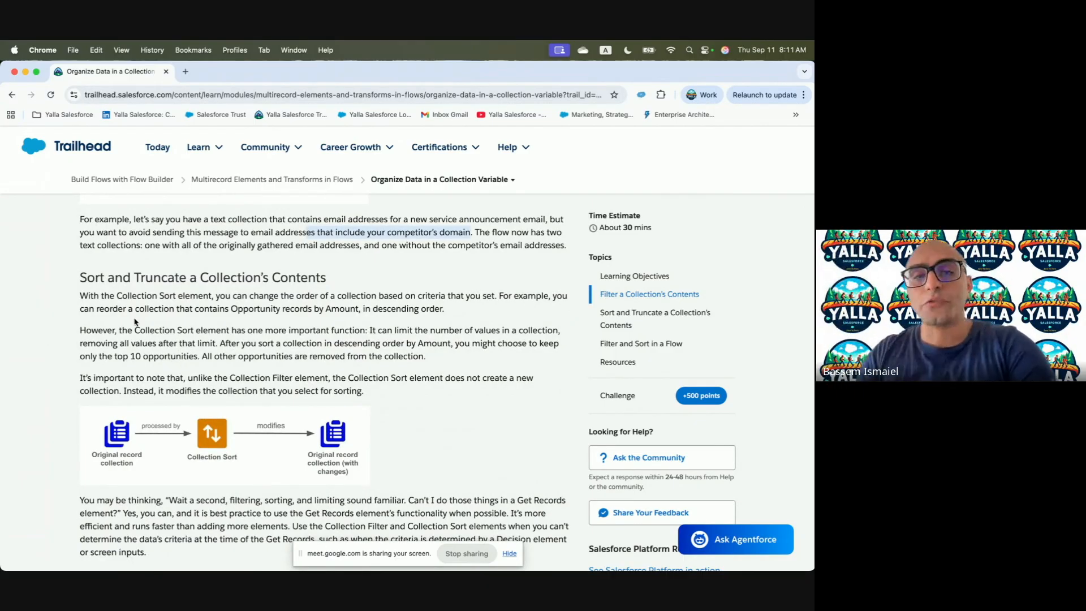
{"action": "scroll", "coordinate": [320, 310], "scroll_direction": "down", "scroll_amount": 2}
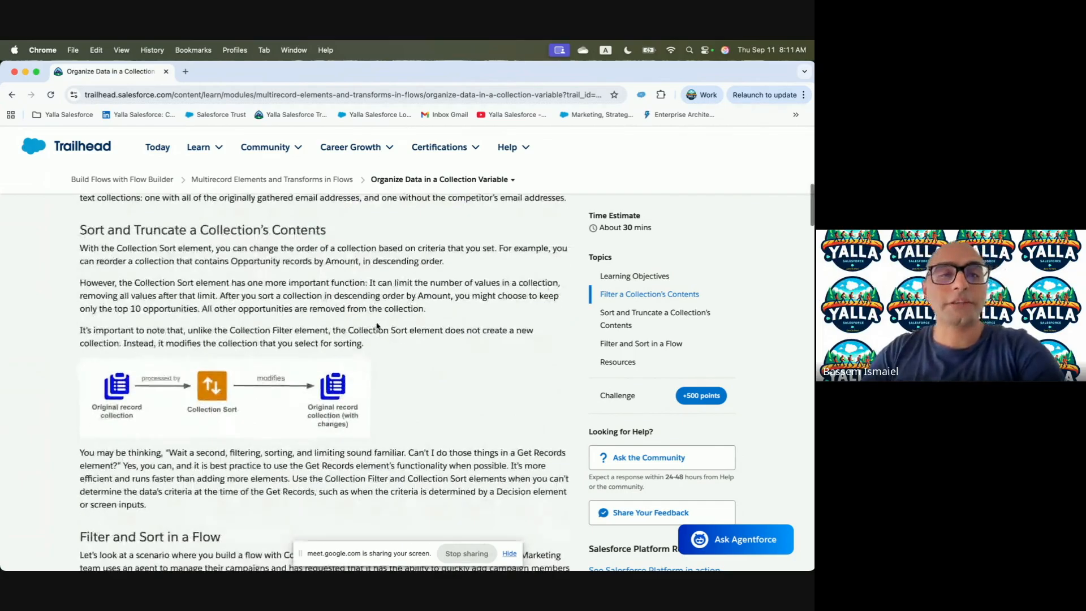
{"action": "left_click_drag", "start_coordinate": [135, 282], "coordinate": [558, 285]}
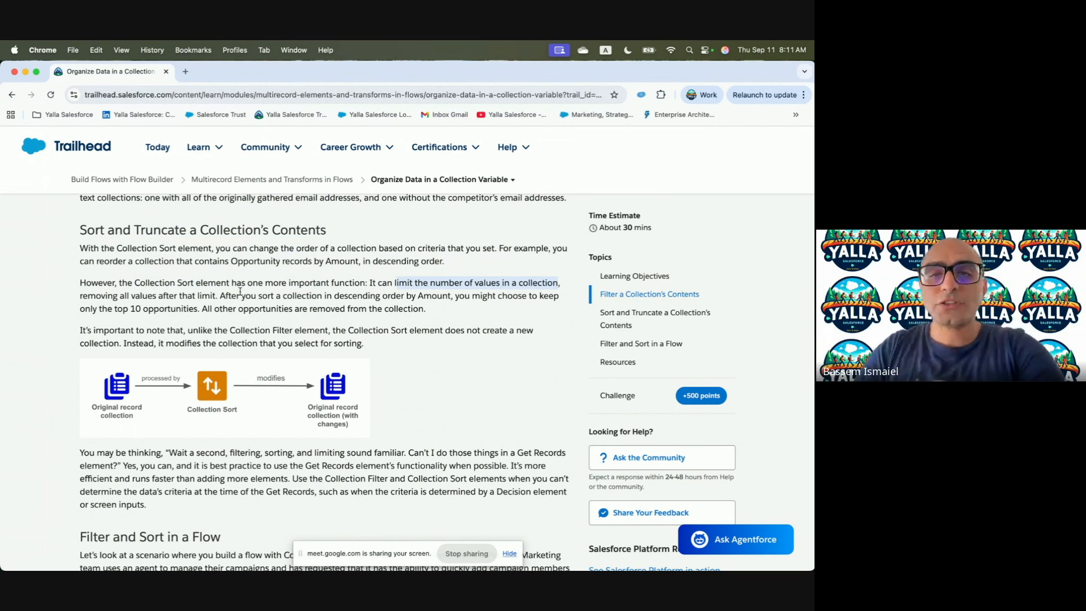
{"action": "left_click", "coordinate": [82, 303]}
{"action": "scroll", "coordinate": [142, 308], "scroll_direction": "down", "scroll_amount": 2}
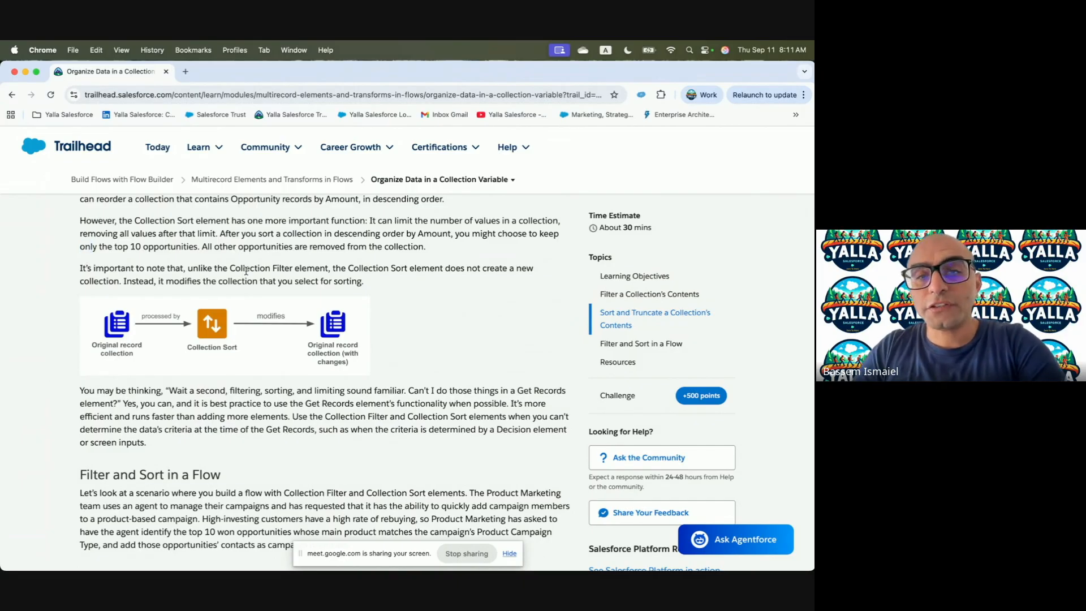
{"action": "left_click_drag", "start_coordinate": [466, 268], "coordinate": [152, 277]}
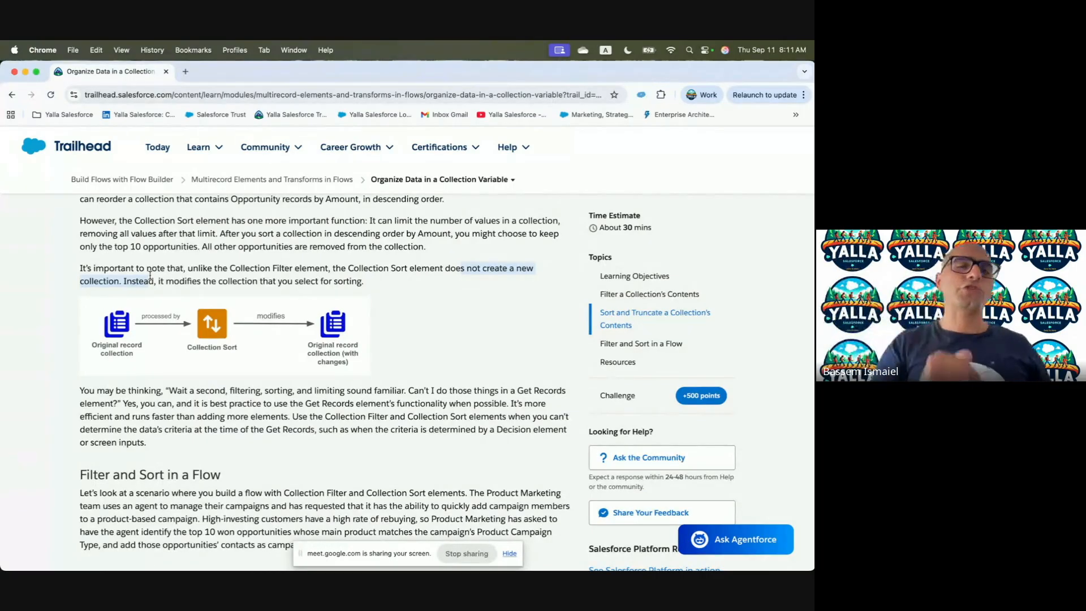
{"action": "scroll", "coordinate": [180, 380], "scroll_direction": "down", "scroll_amount": 2}
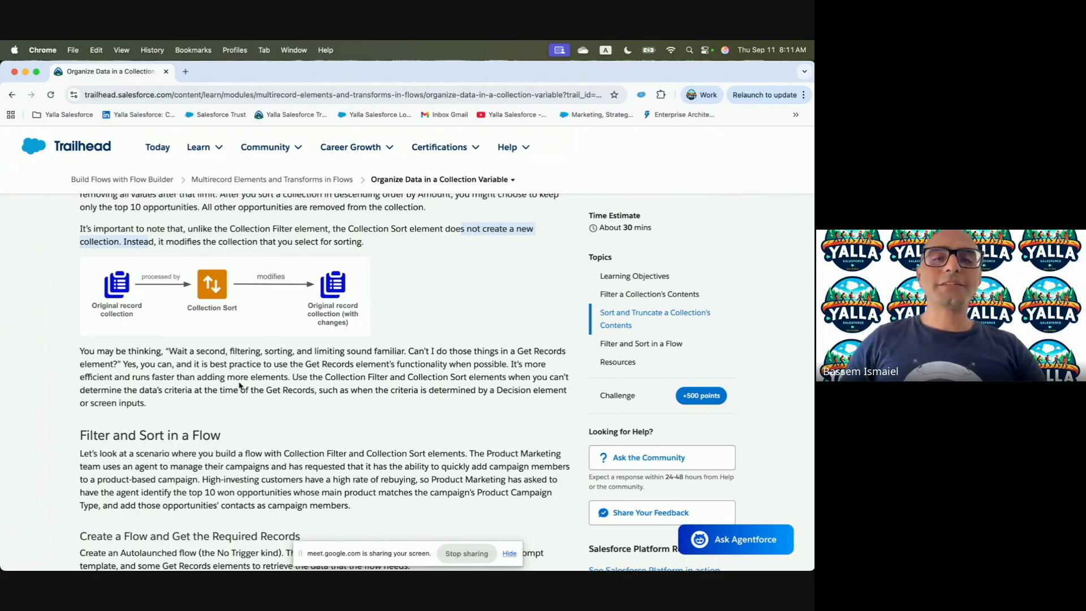
In the Win Multiple Opps - Text Collection flow, sort the Get Opps records by Amount in Descending order.
{"action": "key", "text": "ctrl+Right"}
{"action": "left_click_drag", "start_coordinate": [328, 249], "coordinate": [326, 399]}
{"action": "left_click", "coordinate": [206, 276]}
{"action": "scroll", "coordinate": [605, 330], "scroll_direction": "down", "scroll_amount": 3}
{"action": "left_click", "coordinate": [464, 435]}
{"action": "left_click", "coordinate": [445, 395]}
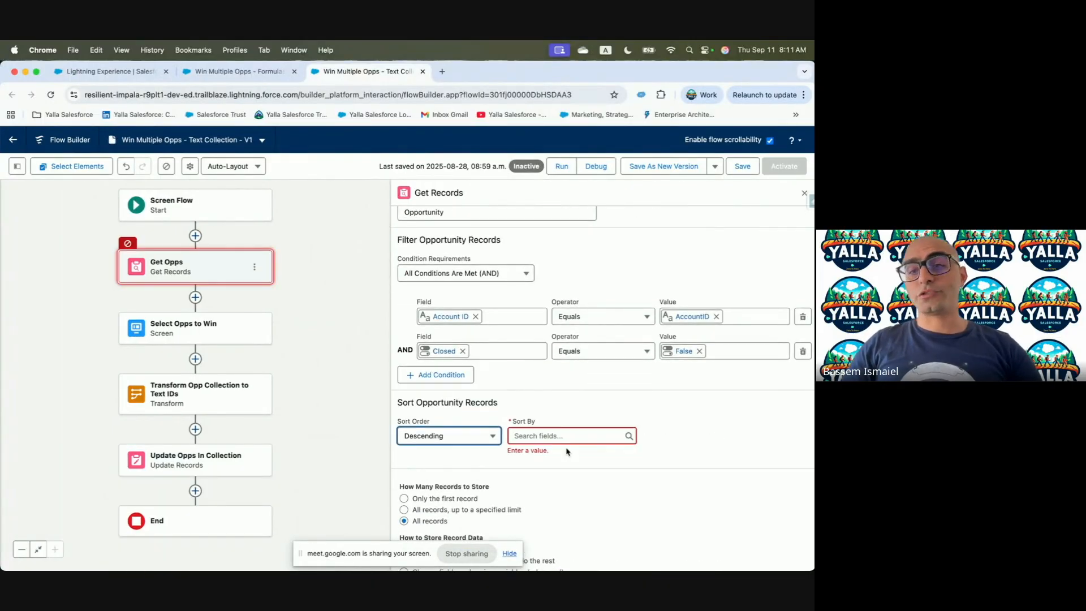
{"action": "left_click", "coordinate": [545, 435]}
{"action": "type", "text": "Amount"}
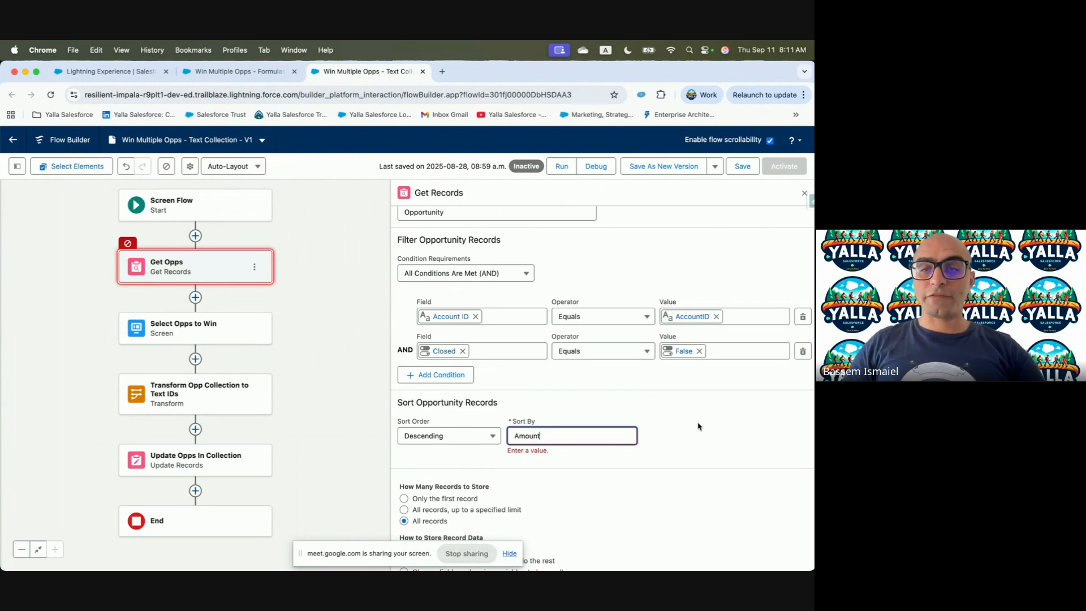
{"action": "left_click", "coordinate": [699, 427]}
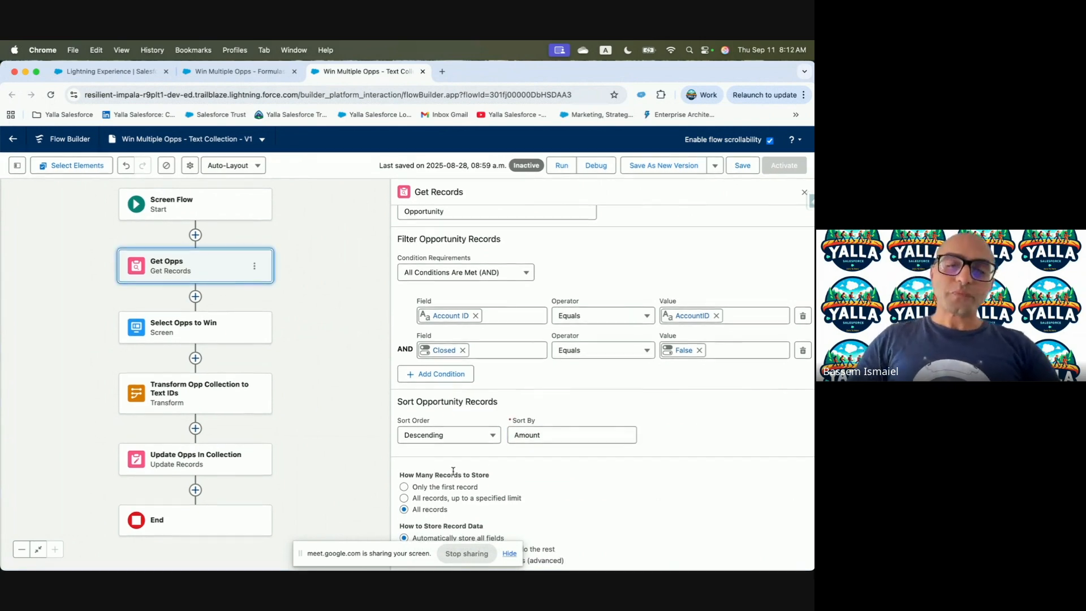
Return to the Organize Data in a Collection Variable unit and read the Filter and Sort in a Flow scenario.
{"action": "key", "text": "ctrl+Left"}
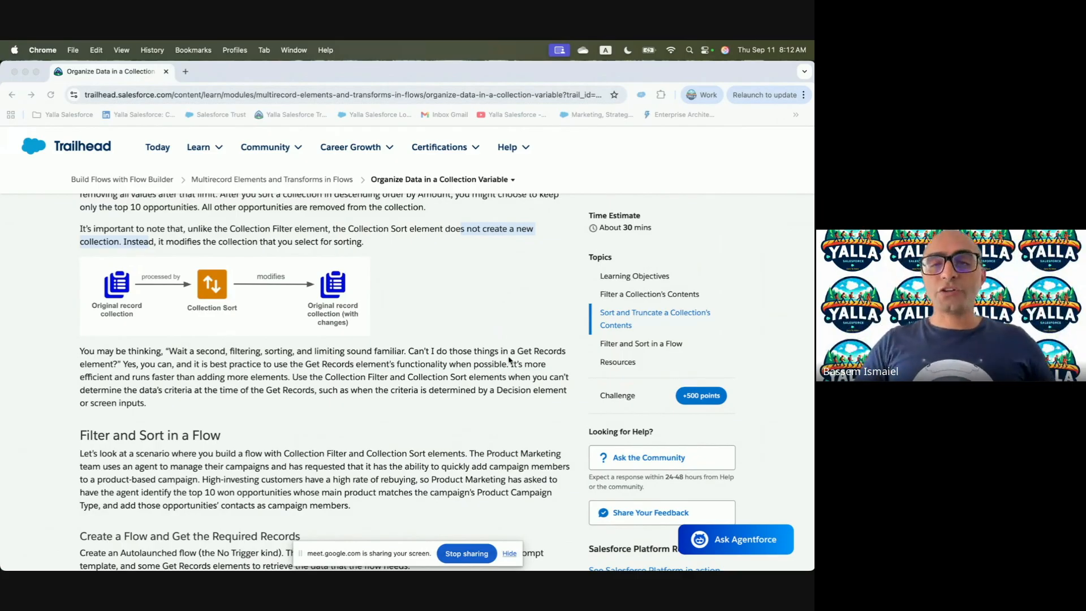
{"action": "scroll", "coordinate": [247, 404], "scroll_direction": "down", "scroll_amount": 2}
{"action": "scroll", "coordinate": [248, 404], "scroll_direction": "down", "scroll_amount": 2}
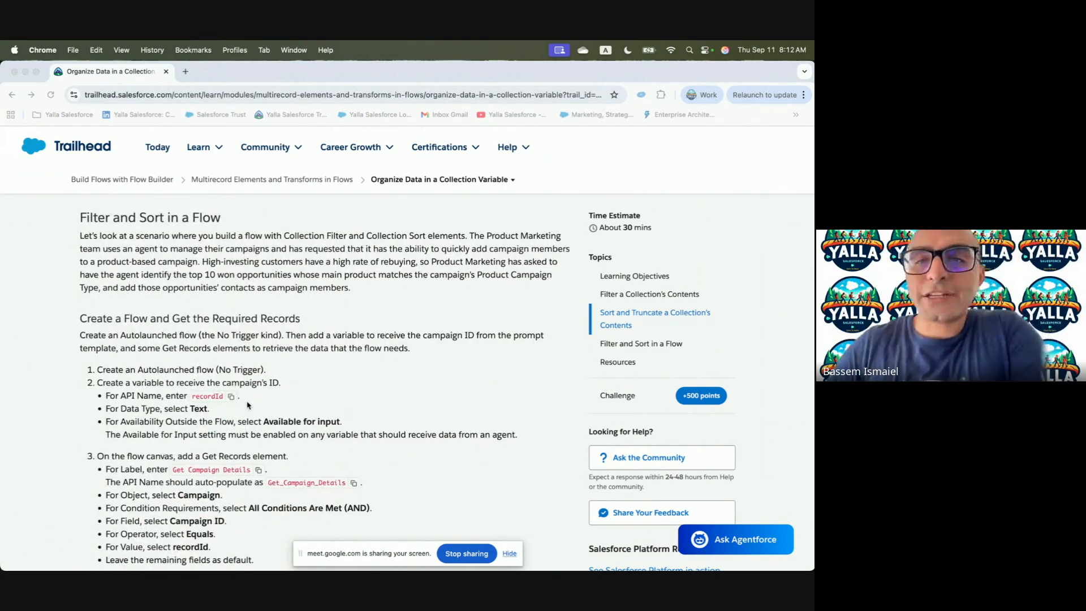
{"action": "left_click", "coordinate": [473, 241]}
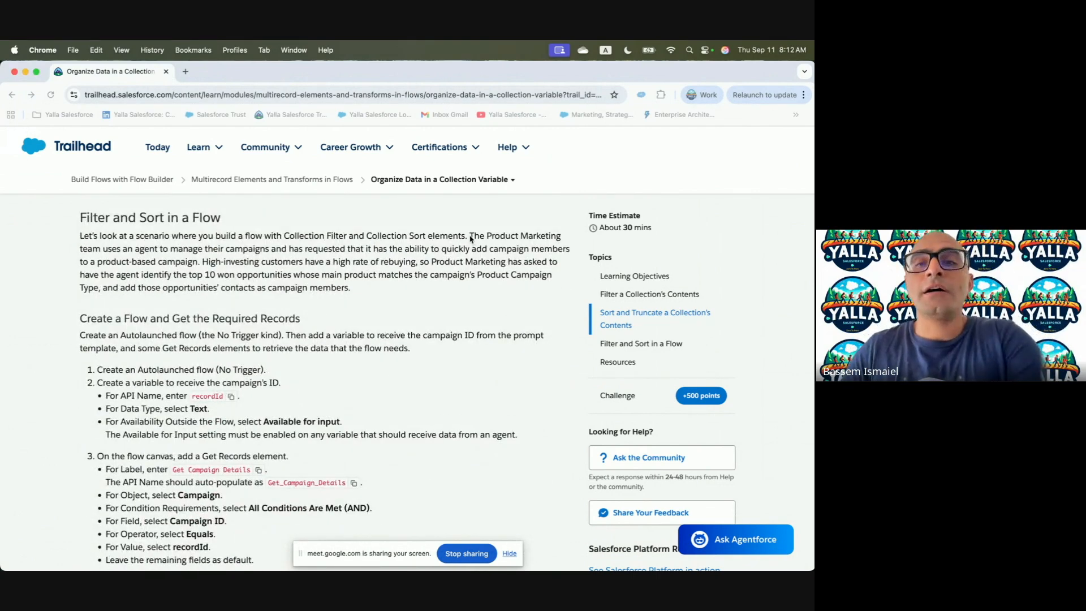
Switch to Schema Builder and examine how Campaign, Campaign Member, Contact and Opportunity relate to one another.
{"action": "key", "text": "ctrl+Right"}
{"action": "key", "text": "ctrl+Right"}
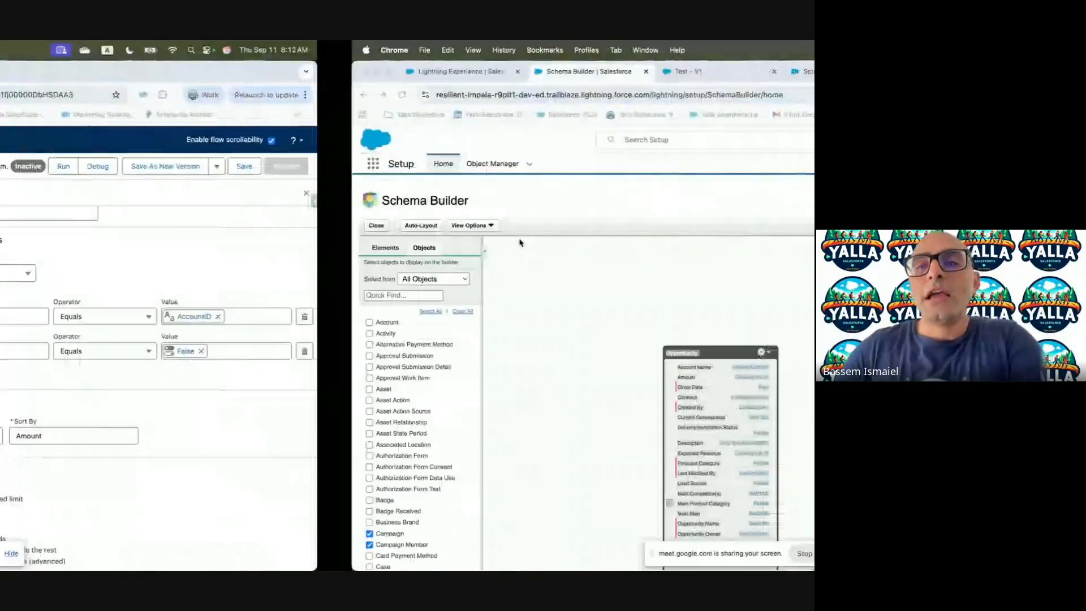
{"action": "left_click_drag", "start_coordinate": [581, 351], "coordinate": [380, 456]}
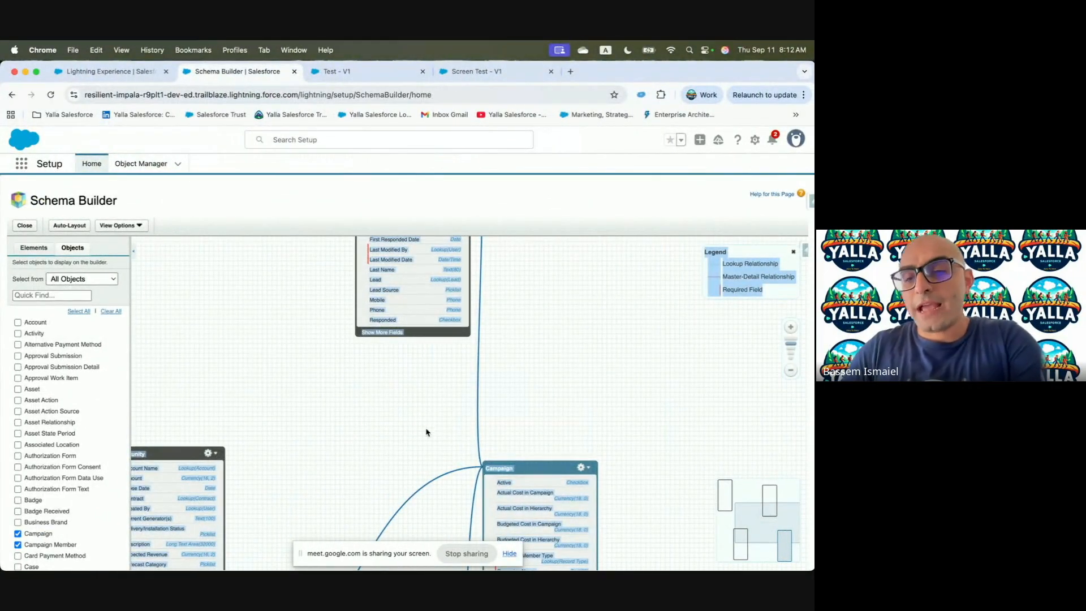
{"action": "scroll", "coordinate": [569, 380], "scroll_direction": "up", "scroll_amount": 5}
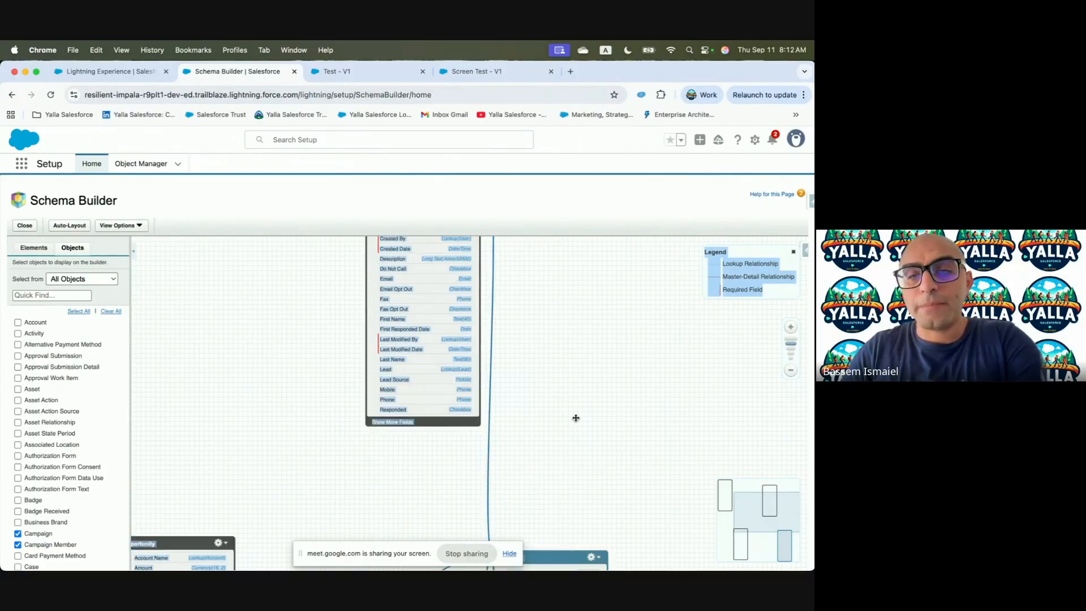
{"action": "left_click_drag", "start_coordinate": [611, 375], "coordinate": [690, 500]}
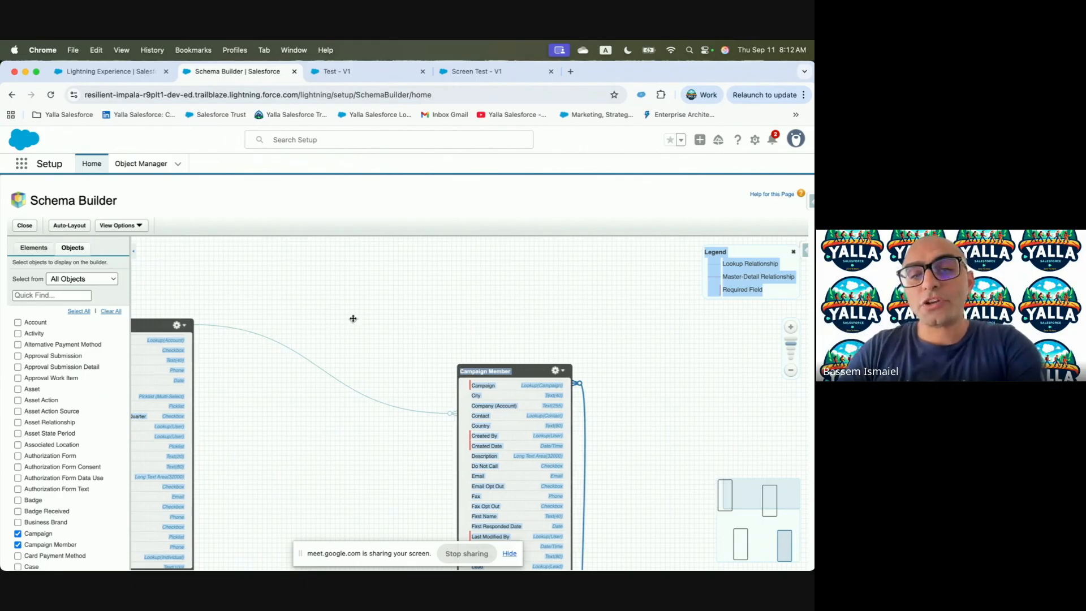
{"action": "left_click_drag", "start_coordinate": [351, 320], "coordinate": [558, 322]}
{"action": "left_click_drag", "start_coordinate": [497, 432], "coordinate": [506, 274]}
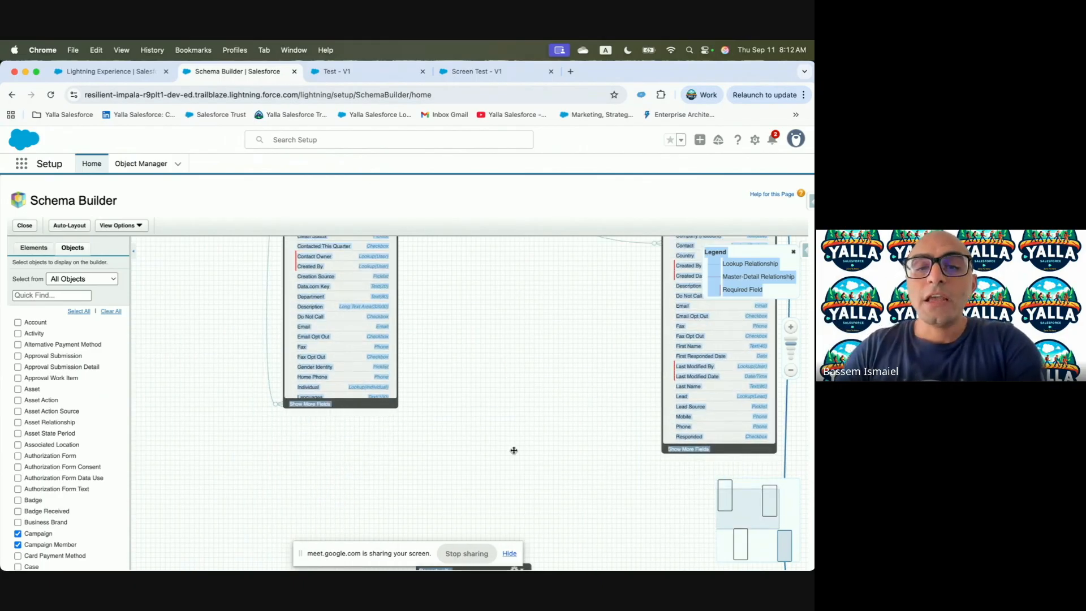
{"action": "left_click_drag", "start_coordinate": [516, 453], "coordinate": [507, 270]}
{"action": "left_click_drag", "start_coordinate": [581, 417], "coordinate": [443, 396]}
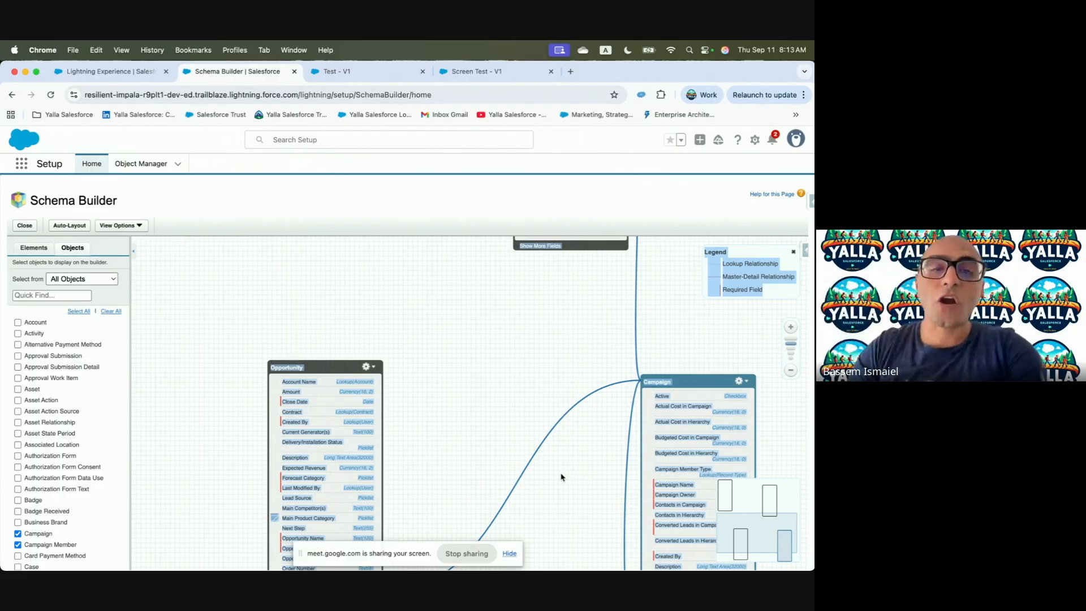
{"action": "left_click_drag", "start_coordinate": [486, 350], "coordinate": [367, 498]}
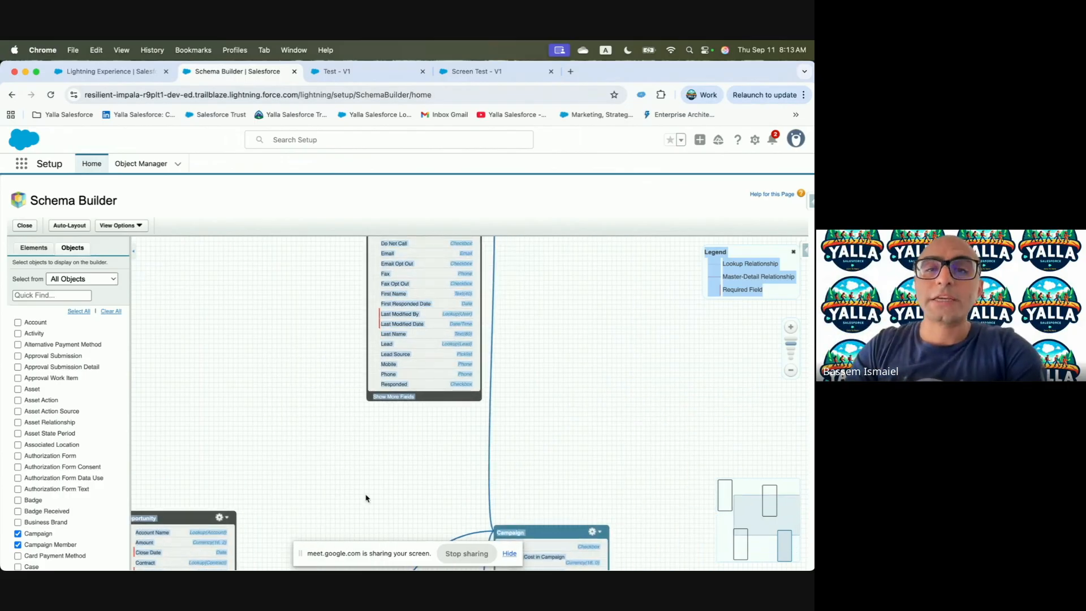
{"action": "left_click_drag", "start_coordinate": [309, 365], "coordinate": [283, 474]}
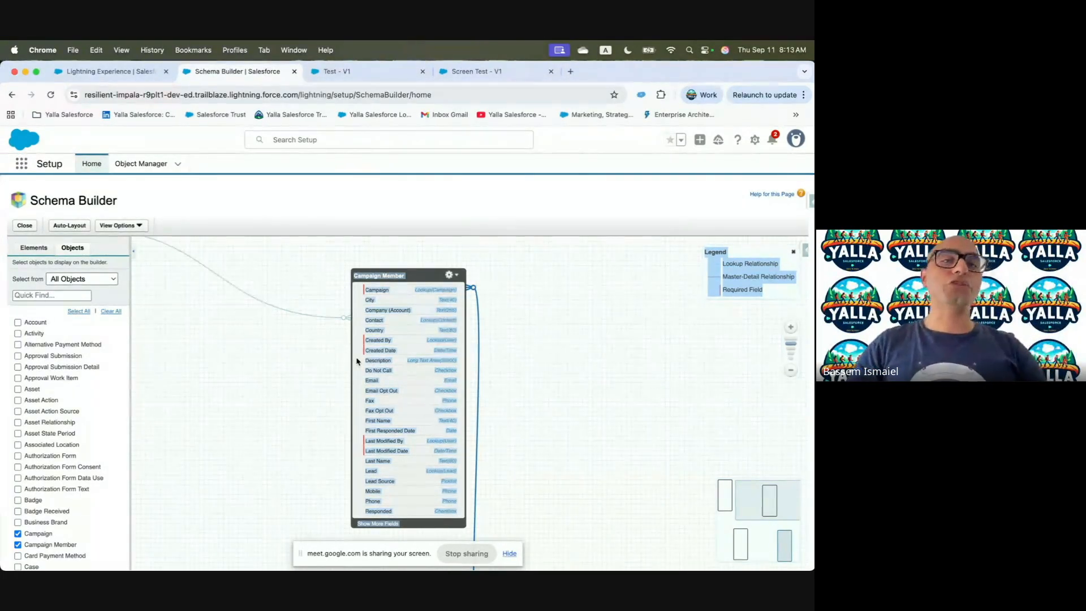
{"action": "key", "text": "ctrl+Left"}
{"action": "key", "text": "ctrl+Left"}
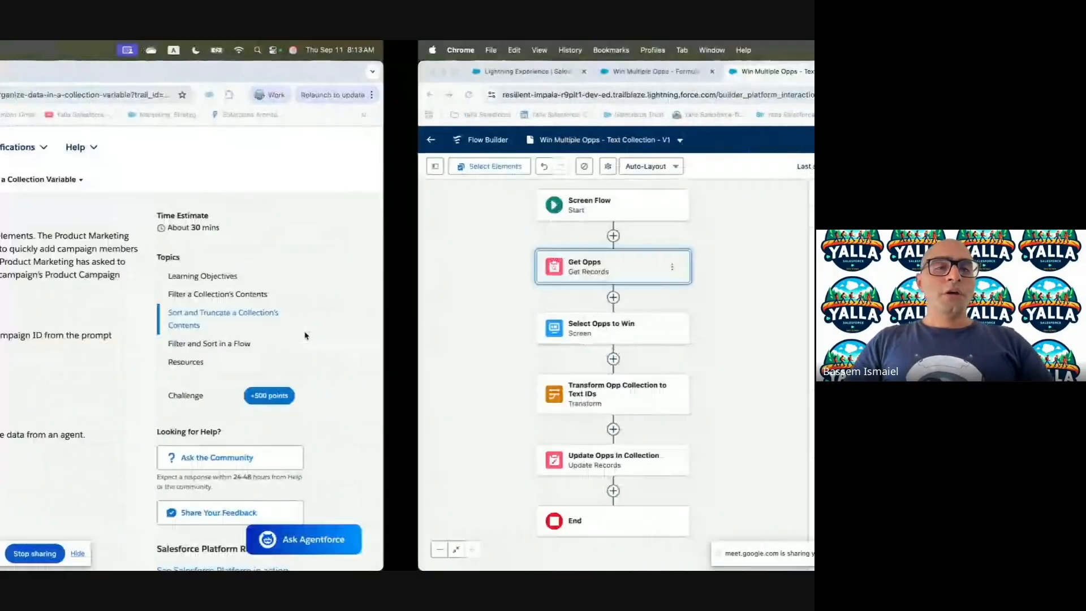
{"action": "key", "text": "ctrl+Right"}
{"action": "key", "text": "ctrl+Right"}
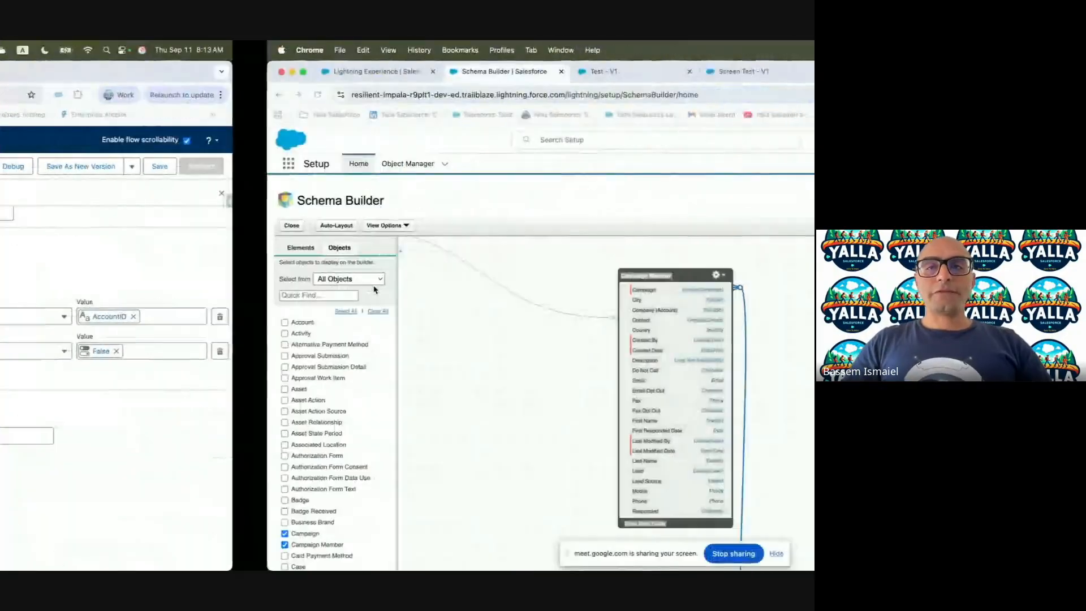
Switch to the Test - V1 flow, close the Transform settings and show the flow from its start.
{"action": "left_click", "coordinate": [340, 71]}
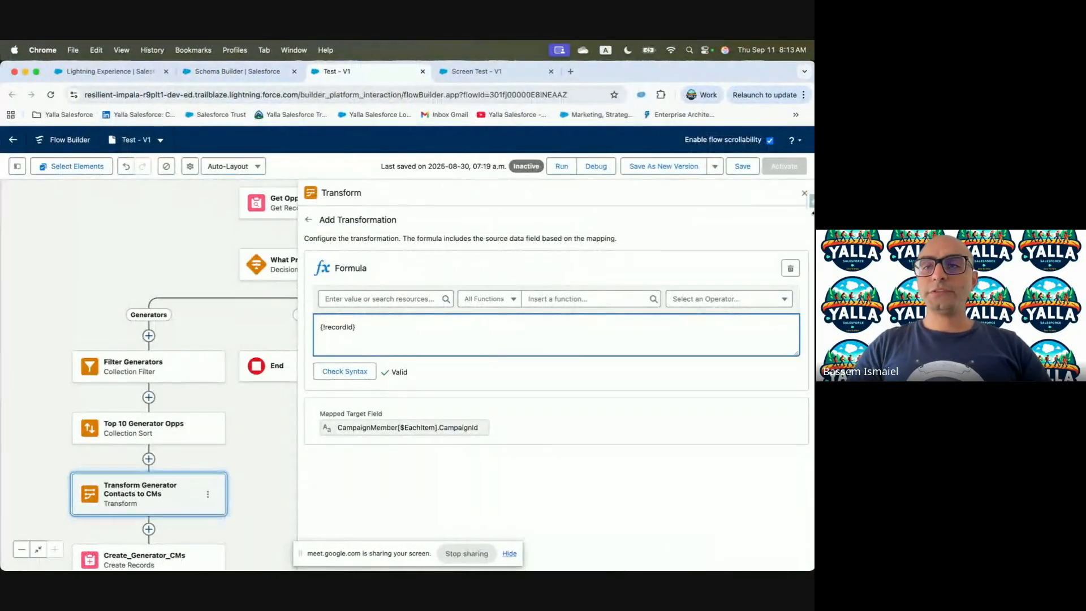
{"action": "left_click", "coordinate": [806, 192]}
{"action": "scroll", "coordinate": [576, 249], "scroll_direction": "up", "scroll_amount": 3}
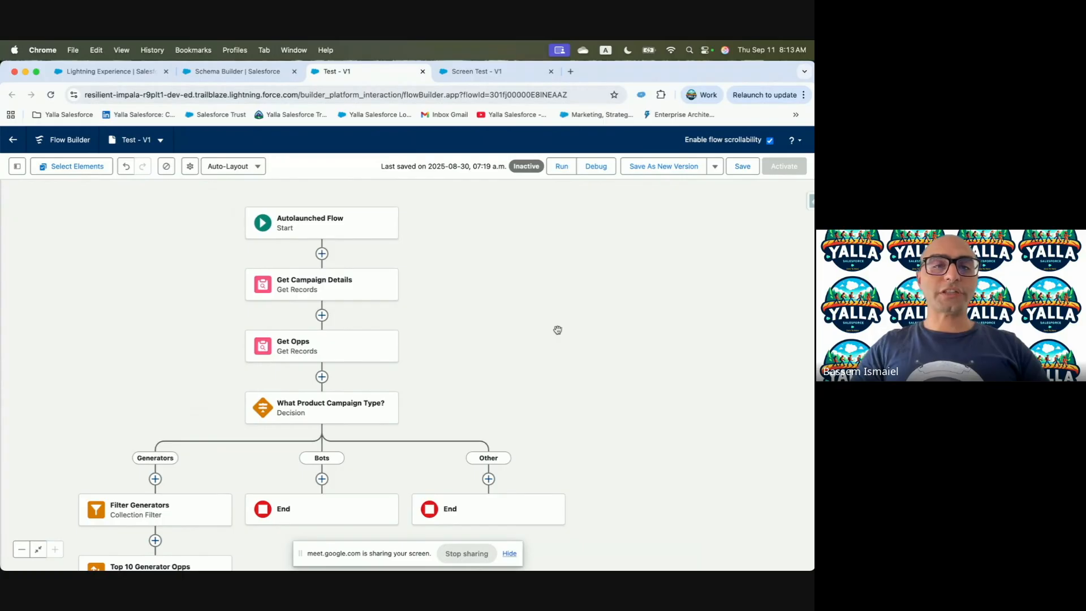
Examine the filter and record storage settings of Get Campaign Details, and open the Get Opps element.
{"action": "left_click", "coordinate": [327, 298]}
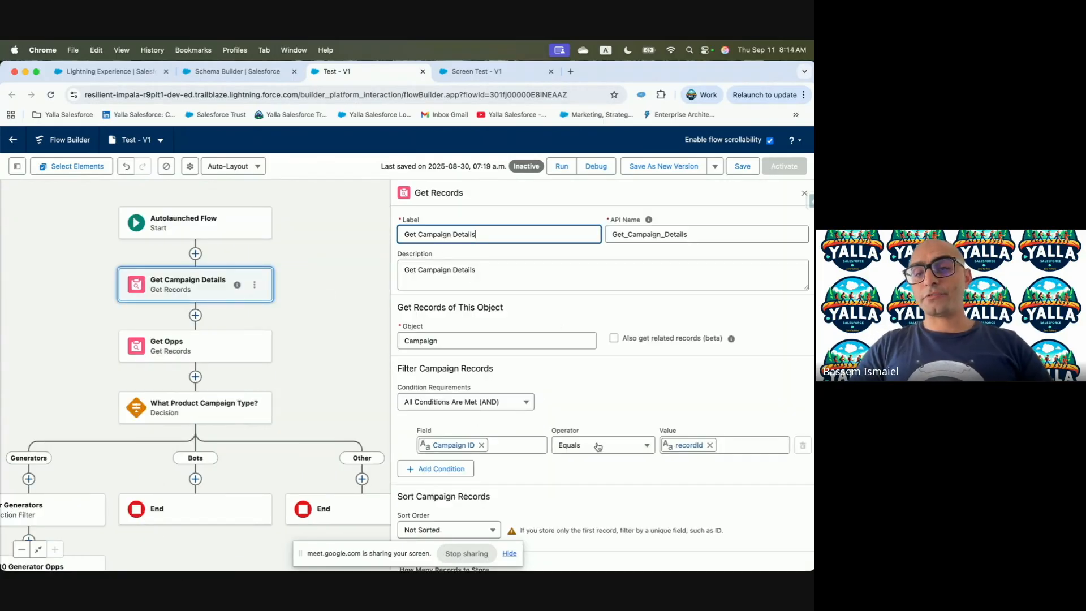
{"action": "scroll", "coordinate": [548, 397], "scroll_direction": "down", "scroll_amount": 2}
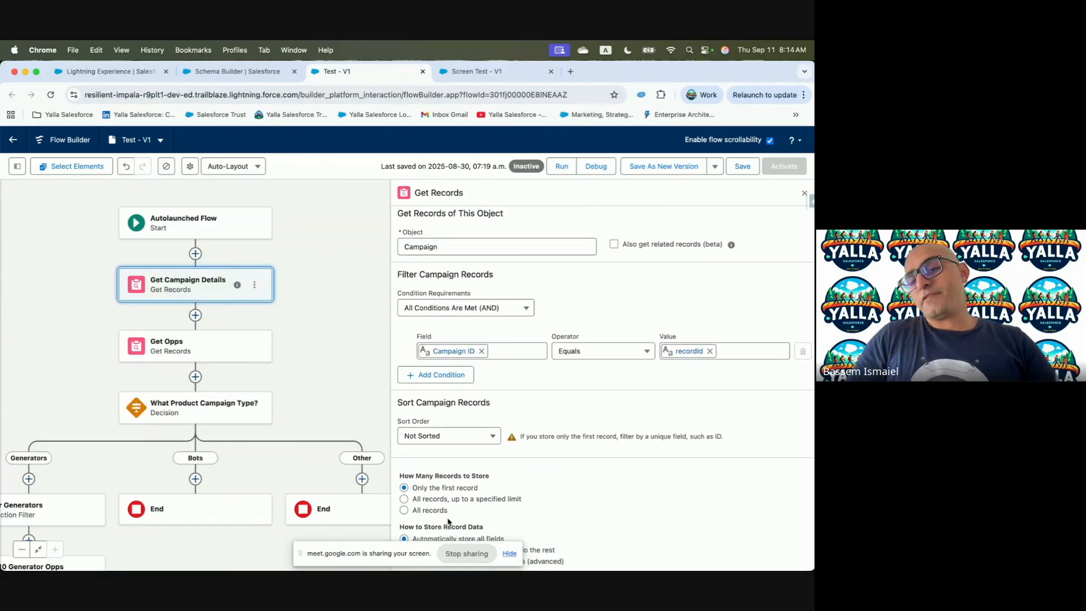
{"action": "left_click", "coordinate": [180, 349]}
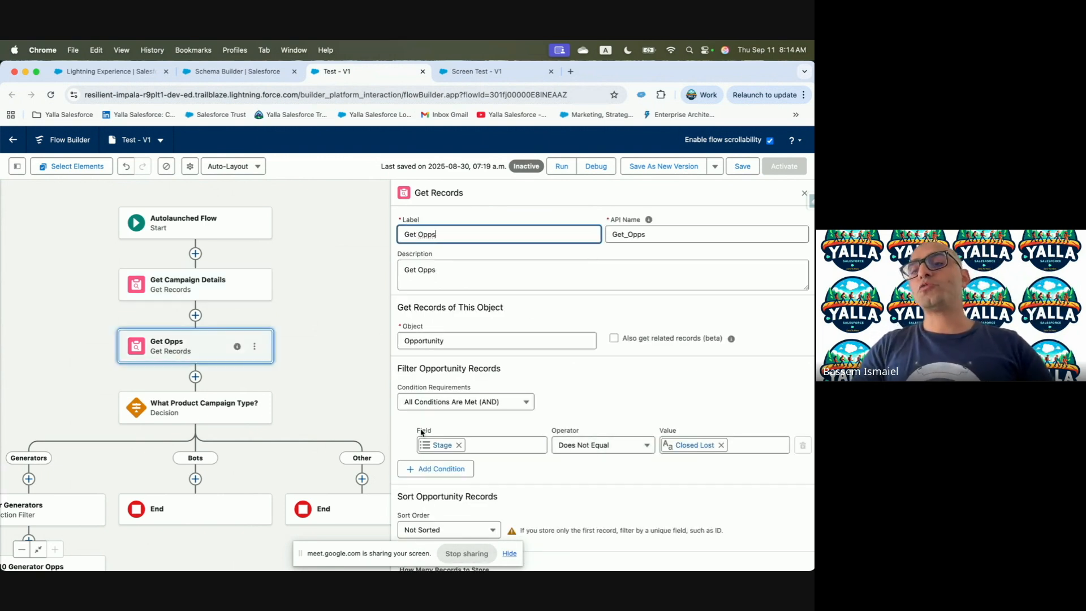
Examine the filter and record storage settings of Get Opps and the Generators outcome of the What Product Campaign Type? decision.
{"action": "scroll", "coordinate": [577, 470], "scroll_direction": "down", "scroll_amount": 3}
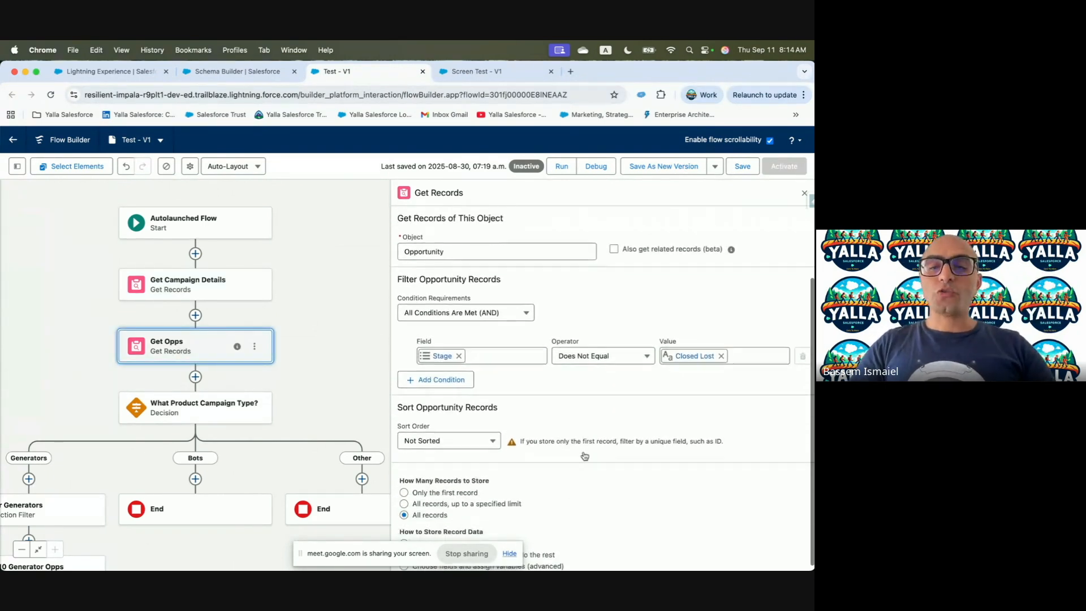
{"action": "left_click", "coordinate": [509, 552]}
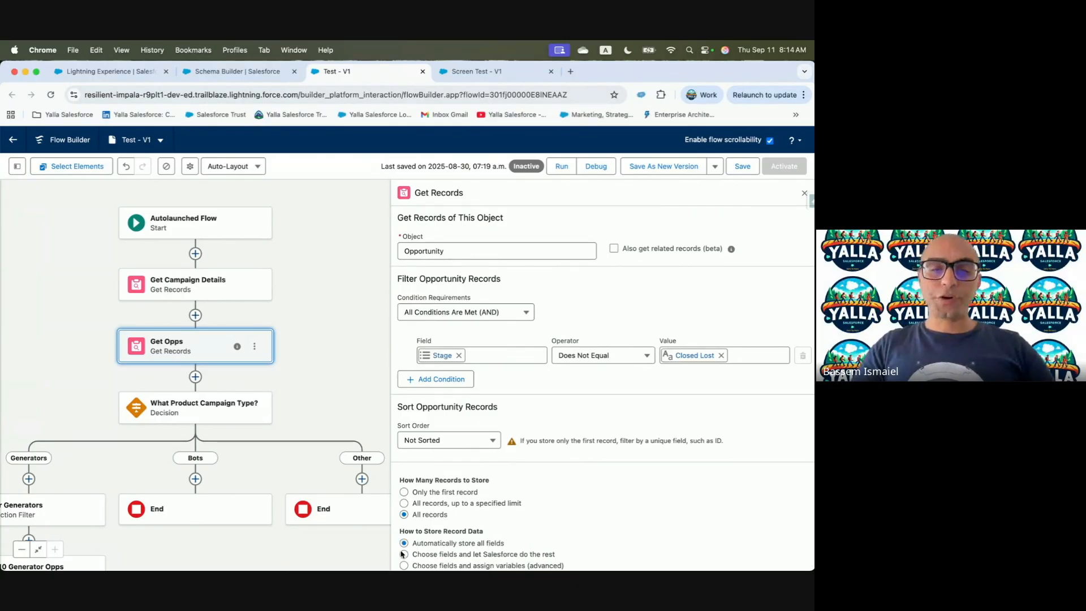
{"action": "left_click", "coordinate": [162, 419]}
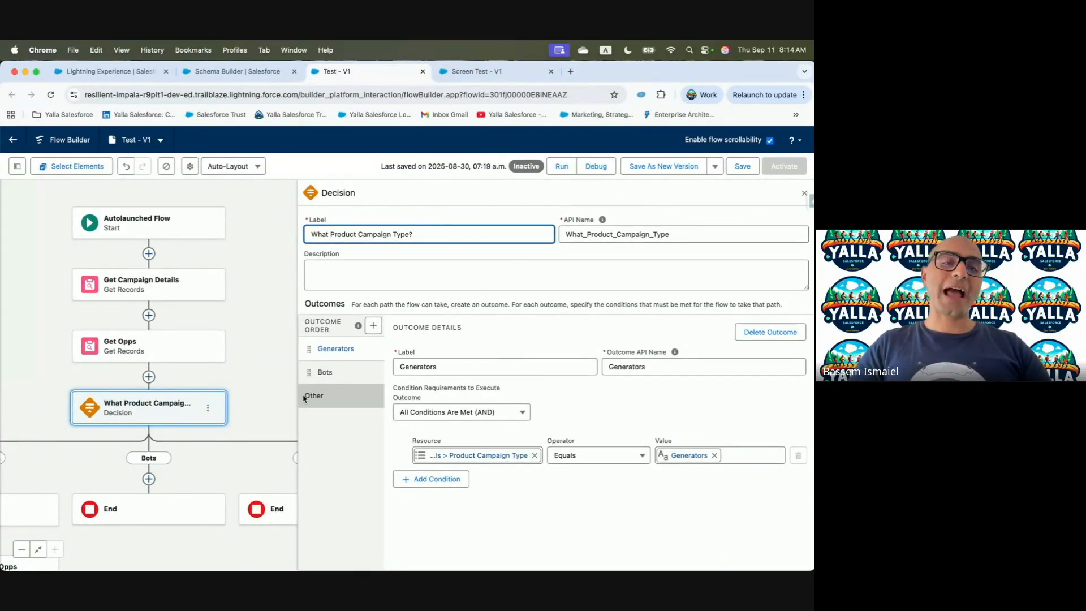
Follow the Generators path and examine the Filter Generators condition and the Top 10 Generator Opps sort settings.
{"action": "left_click_drag", "start_coordinate": [232, 341], "coordinate": [305, 286]}
{"action": "left_click_drag", "start_coordinate": [71, 335], "coordinate": [153, 260]}
{"action": "left_click", "coordinate": [130, 388]}
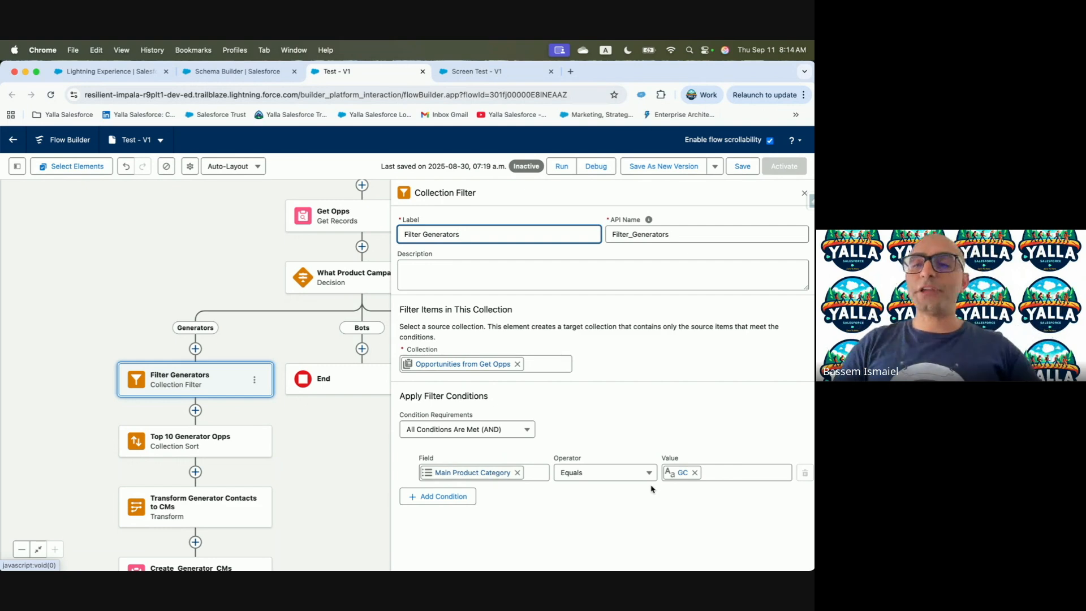
{"action": "left_click", "coordinate": [189, 437]}
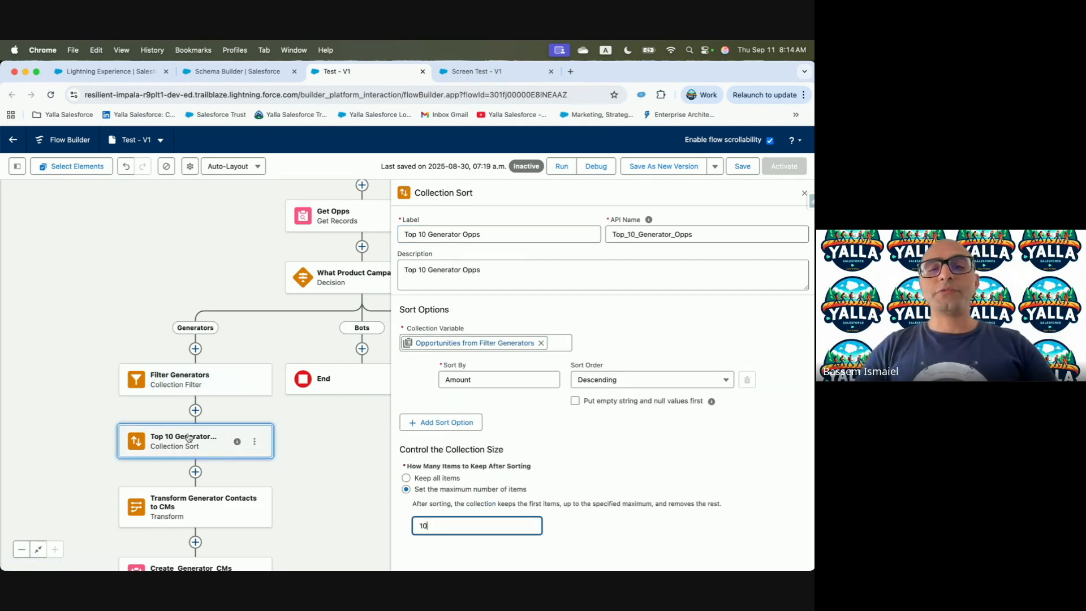
Examine the Transform Generator Contacts to CMs mappings from Filter Generators and recordId to CampaignMember, and reopen Filter Generators.
{"action": "left_click", "coordinate": [198, 512]}
{"action": "scroll", "coordinate": [424, 473], "scroll_direction": "down", "scroll_amount": 5}
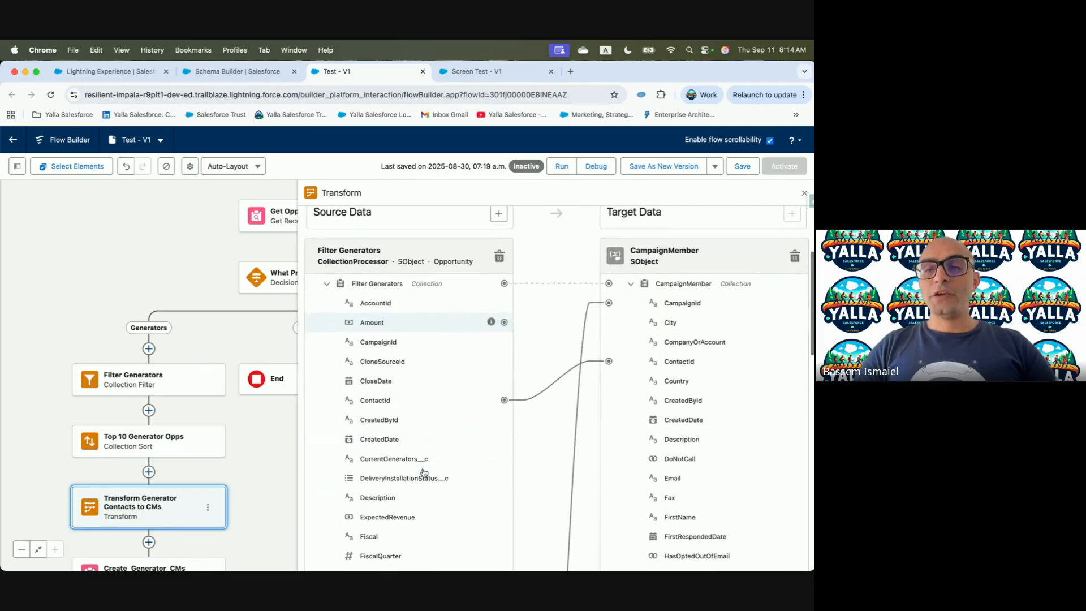
{"action": "scroll", "coordinate": [435, 470], "scroll_direction": "up", "scroll_amount": 3}
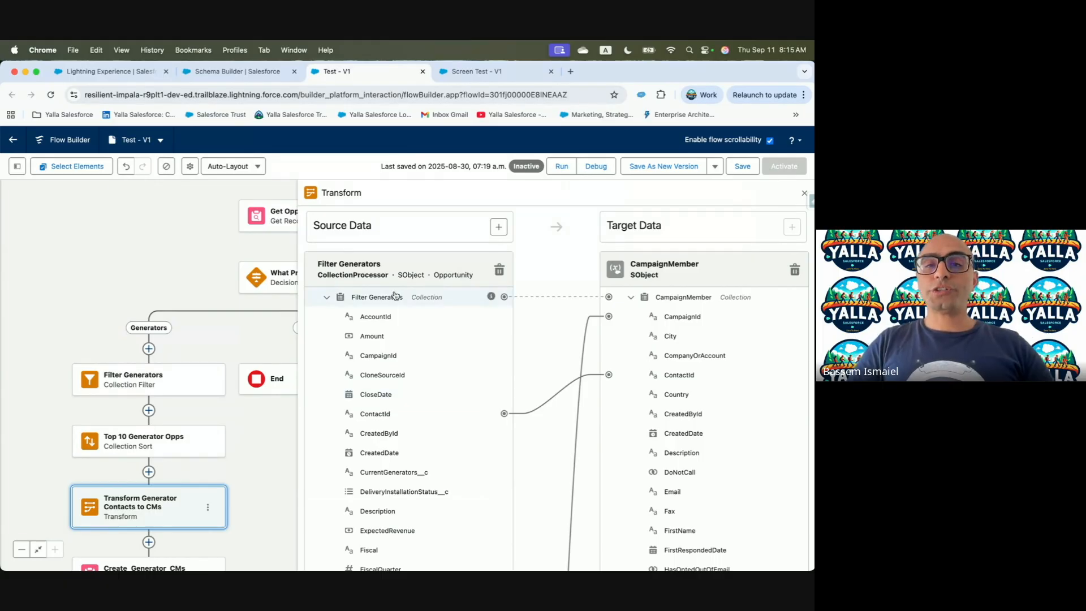
{"action": "scroll", "coordinate": [397, 297], "scroll_direction": "down", "scroll_amount": 15}
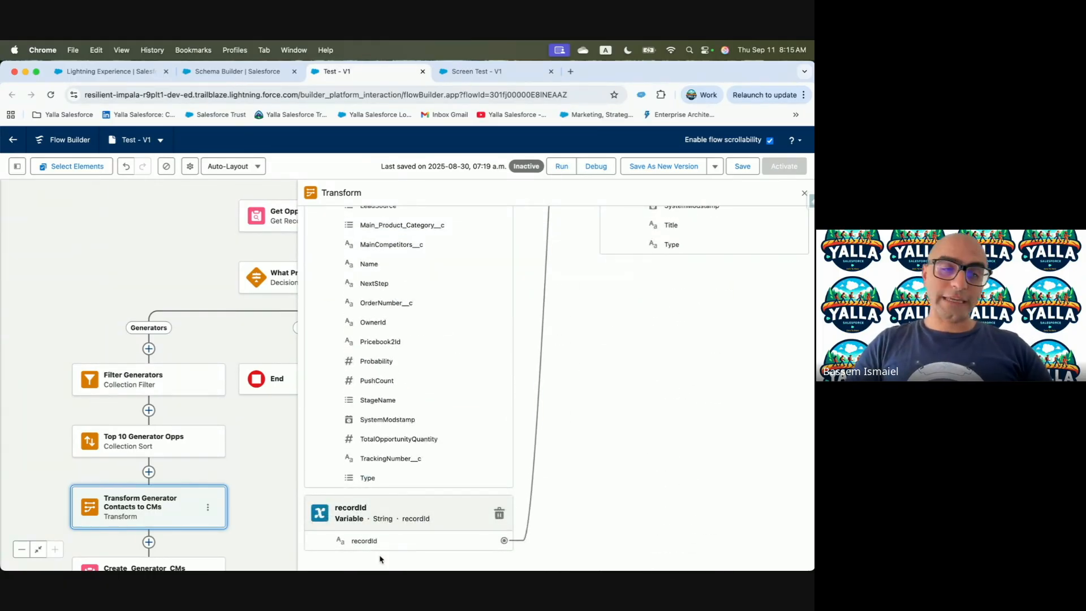
{"action": "left_click", "coordinate": [138, 384]}
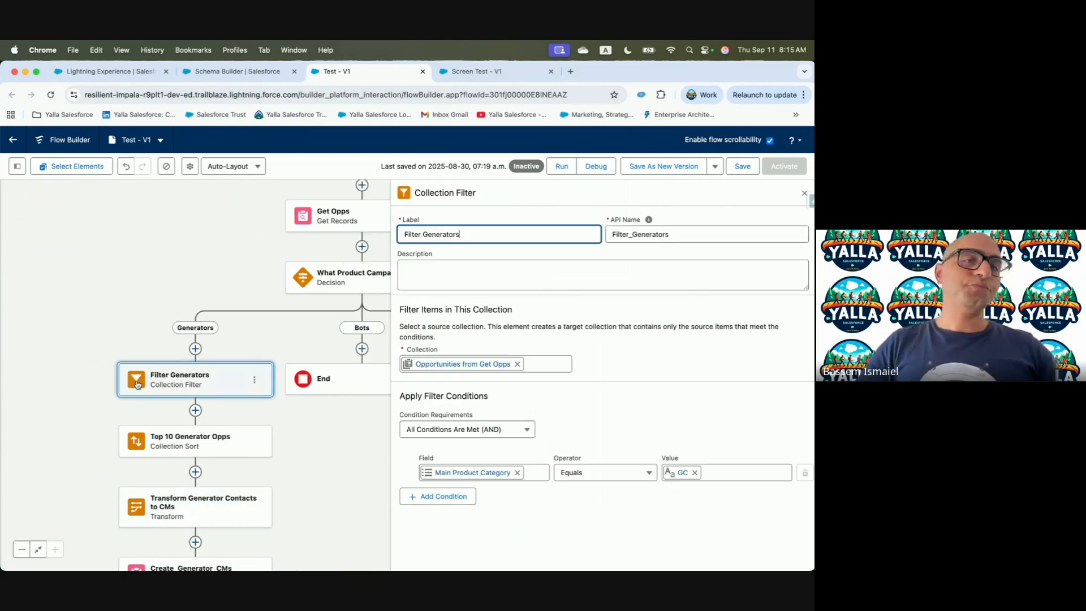
Switch to the browser window with the Win Multiple Opps flows and close the Text Collection and Formulas flows.
{"action": "key", "text": "ctrl+Left"}
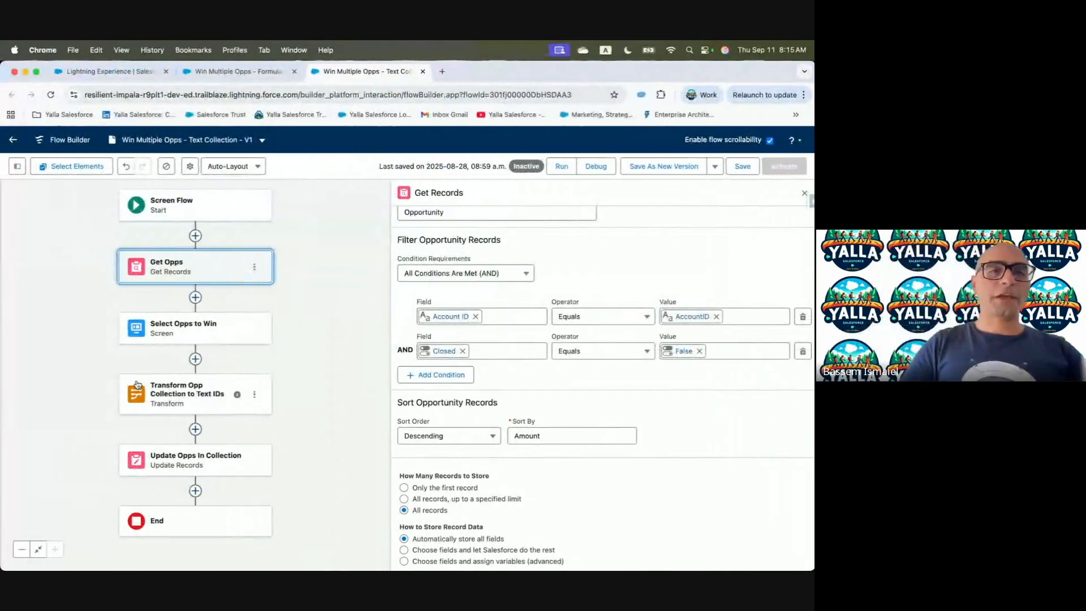
{"action": "left_click", "coordinate": [423, 71]}
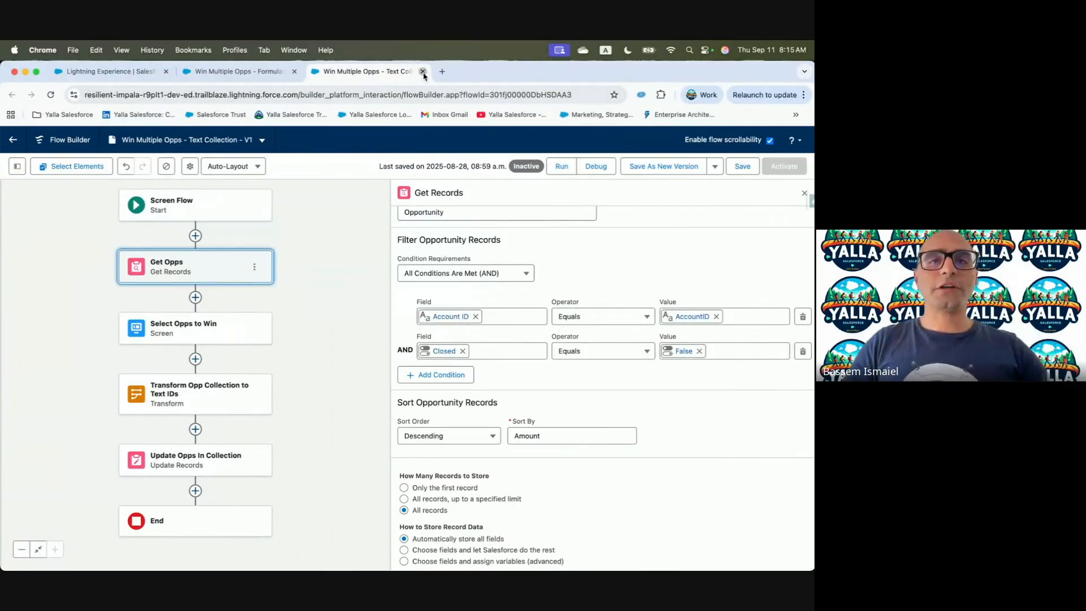
{"action": "left_click", "coordinate": [417, 255]}
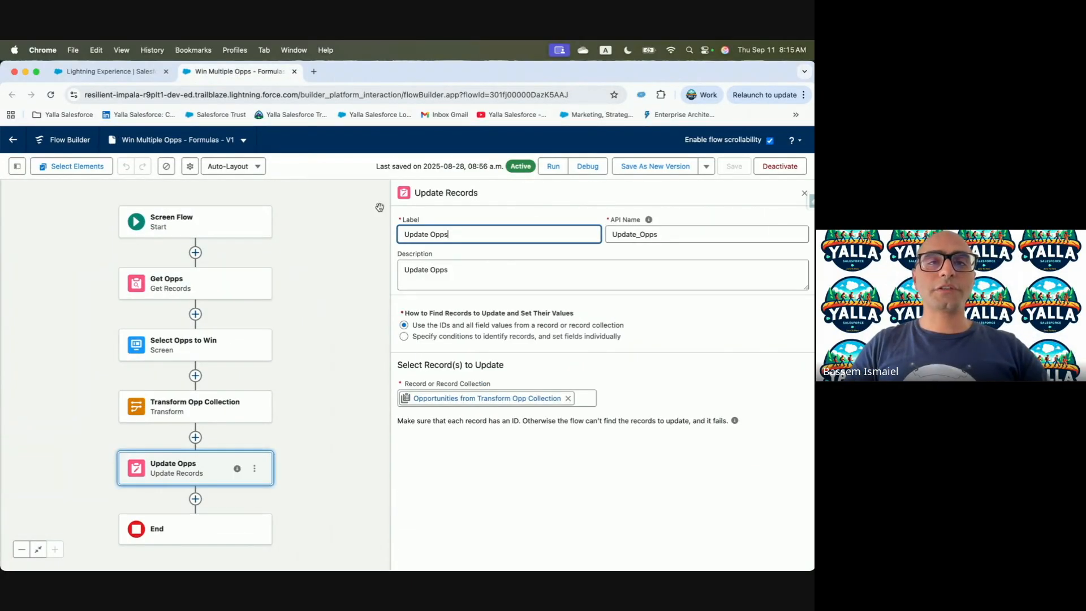
{"action": "left_click", "coordinate": [294, 71]}
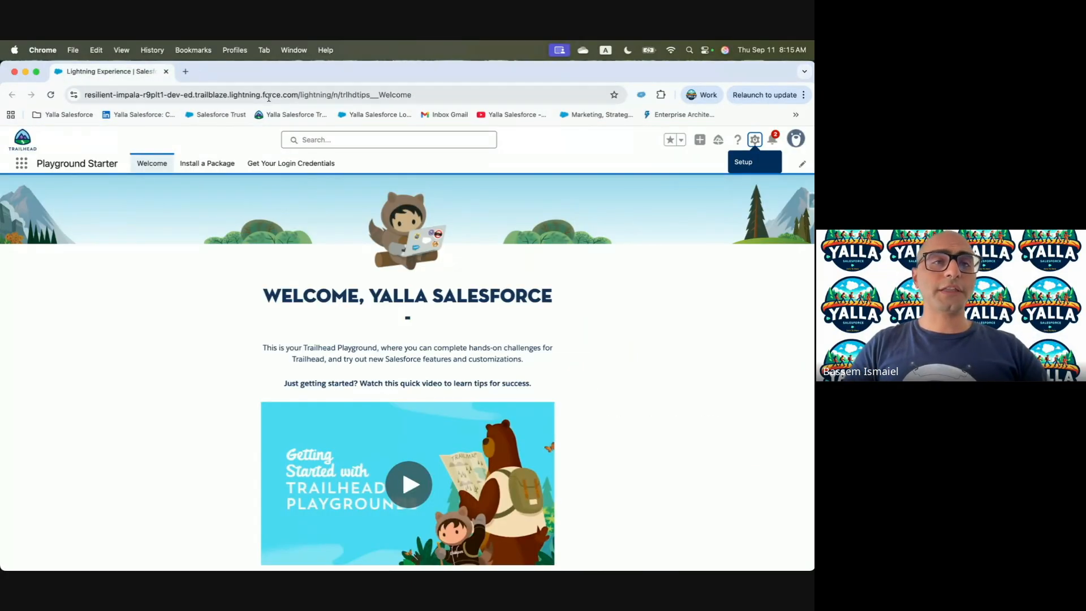
Open Setup from the playground, search for Flow, open the Flows page and start a new flow.
{"action": "left_click", "coordinate": [754, 145]}
{"action": "left_click", "coordinate": [707, 190]}
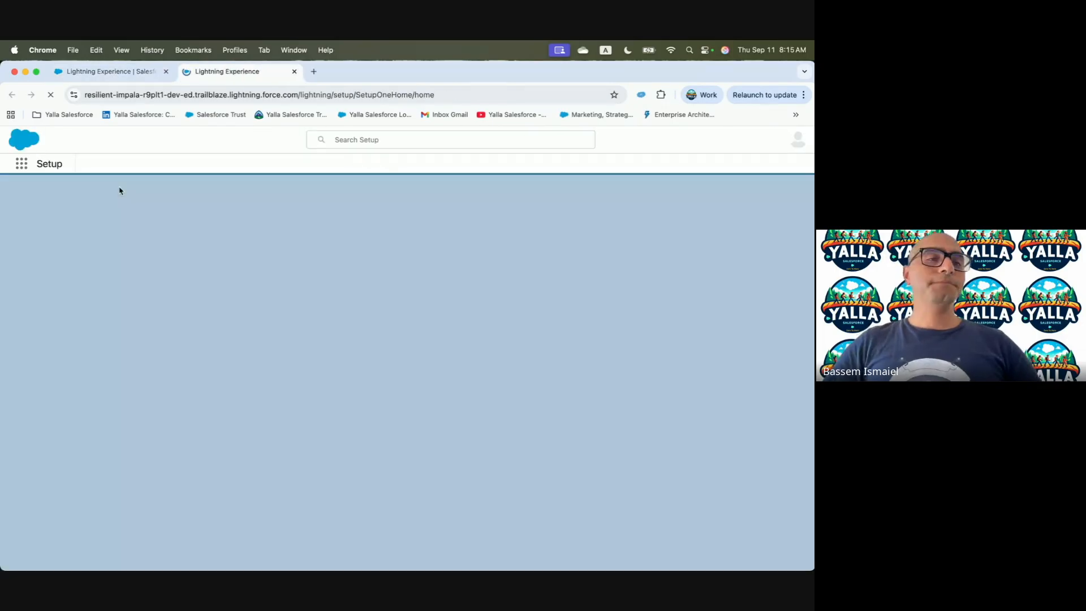
{"action": "left_click", "coordinate": [55, 193]}
{"action": "type", "text": "Flow"}
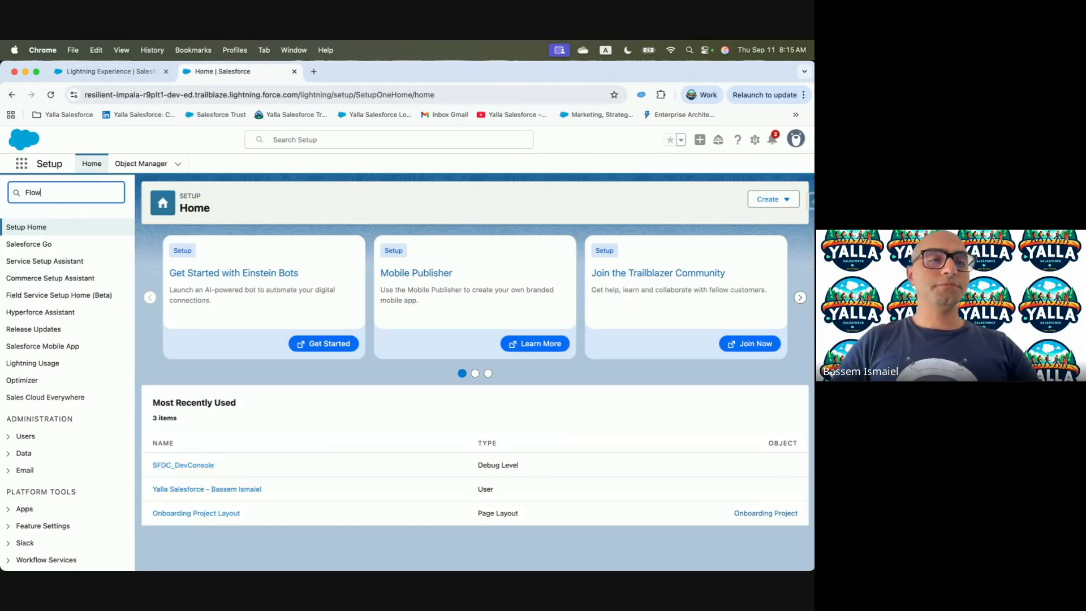
{"action": "left_click", "coordinate": [37, 364]}
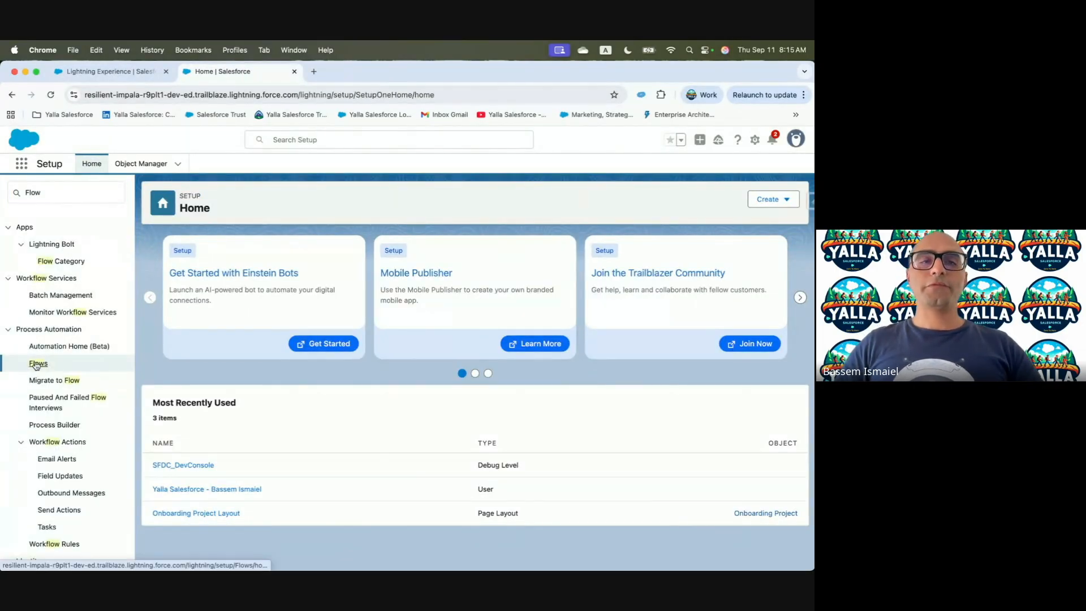
{"action": "left_click", "coordinate": [775, 200]}
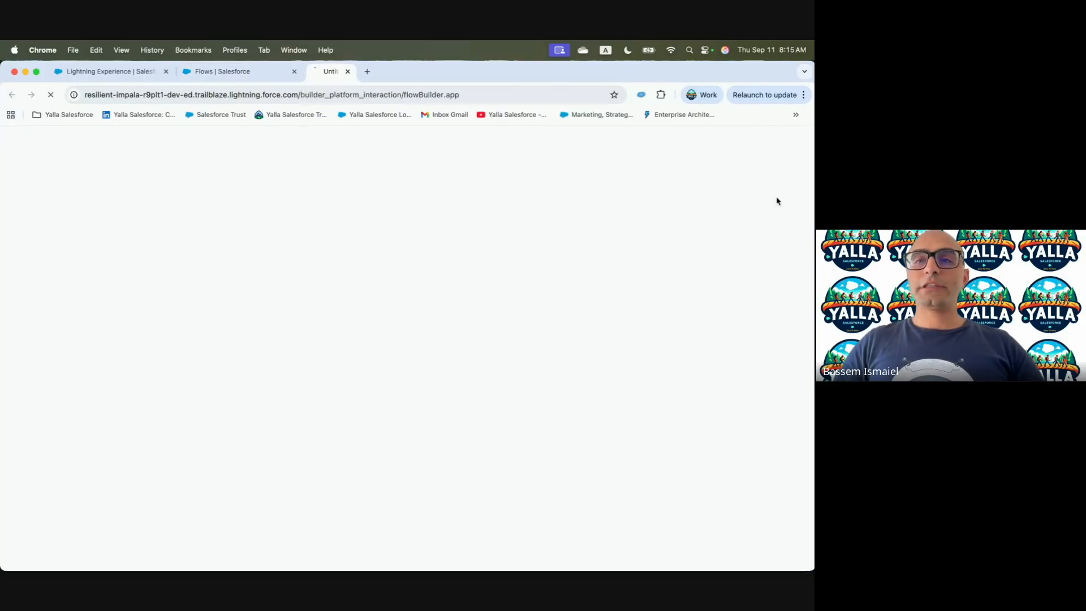
Check the unit's first instruction for the required flow type, and create an Autolaunched Flow (No Trigger).
{"action": "key", "text": "ctrl+Left"}
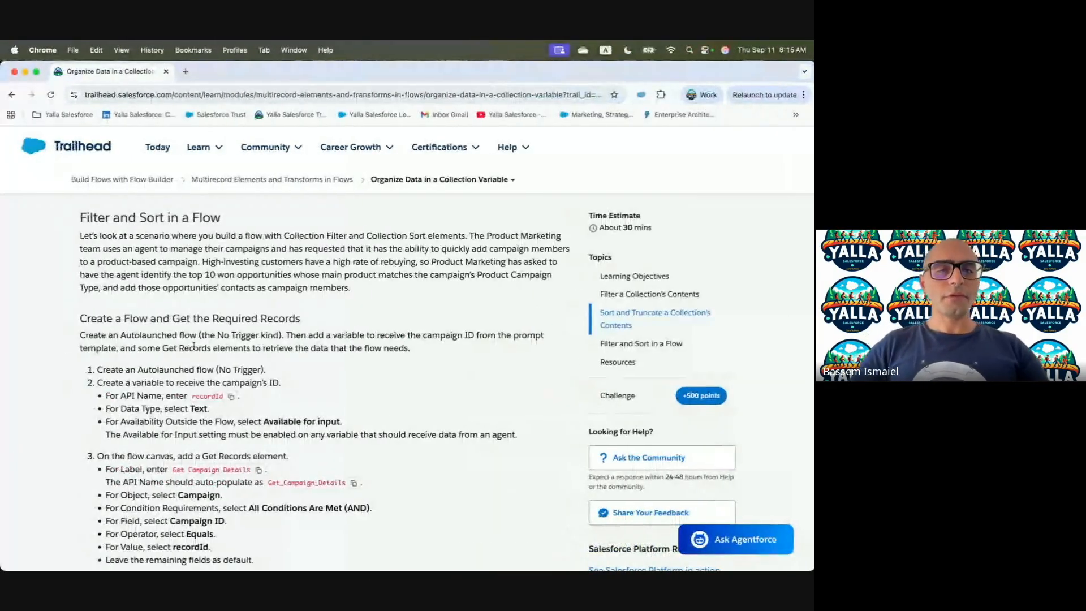
{"action": "scroll", "coordinate": [193, 346], "scroll_direction": "down", "scroll_amount": 2}
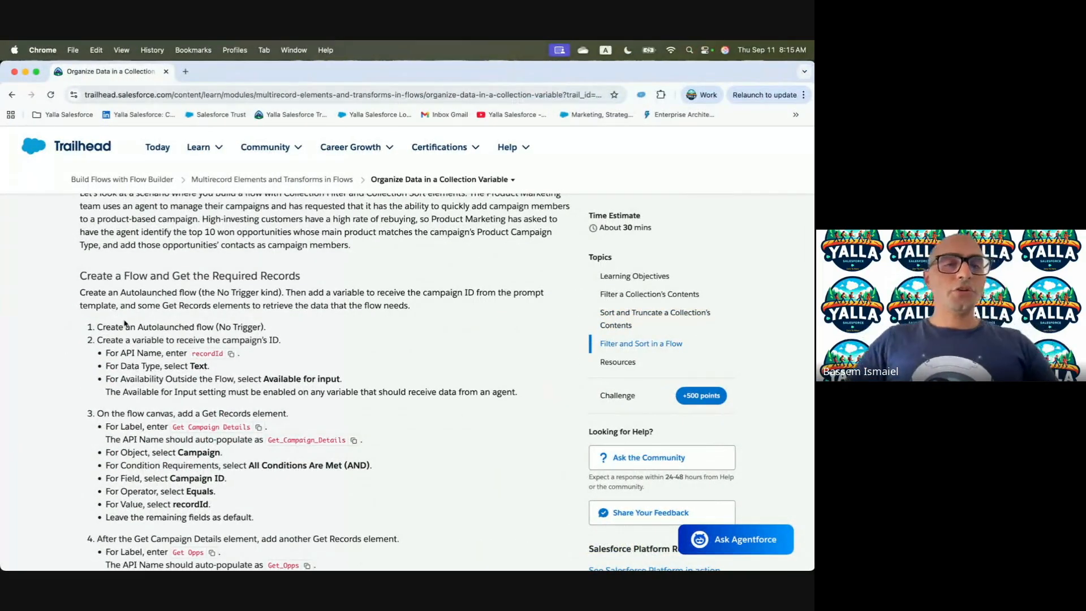
{"action": "left_click_drag", "start_coordinate": [137, 326], "coordinate": [261, 327]}
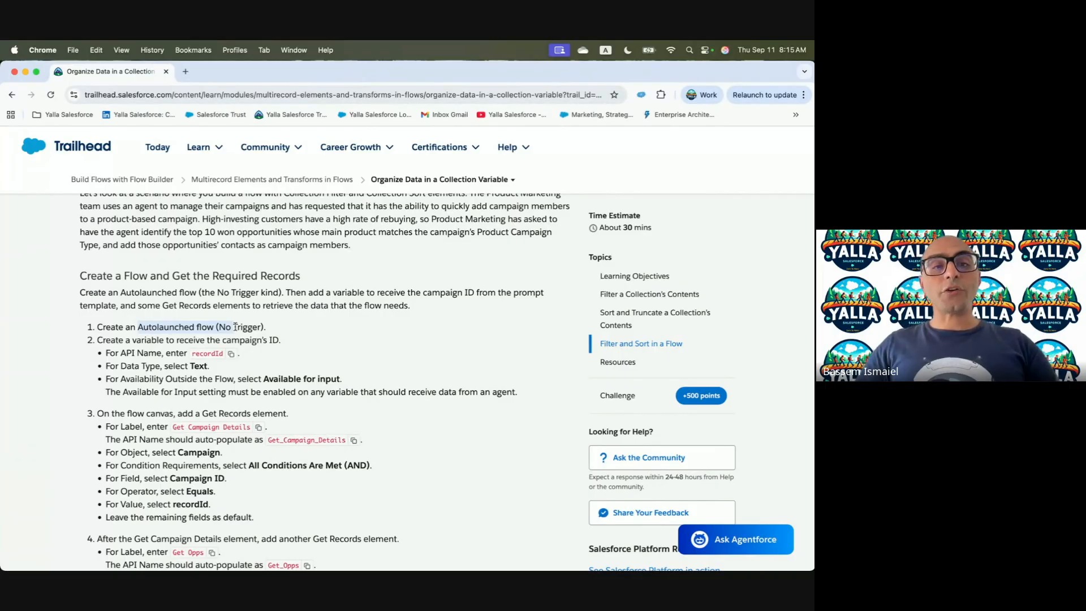
{"action": "key", "text": "ctrl+Right"}
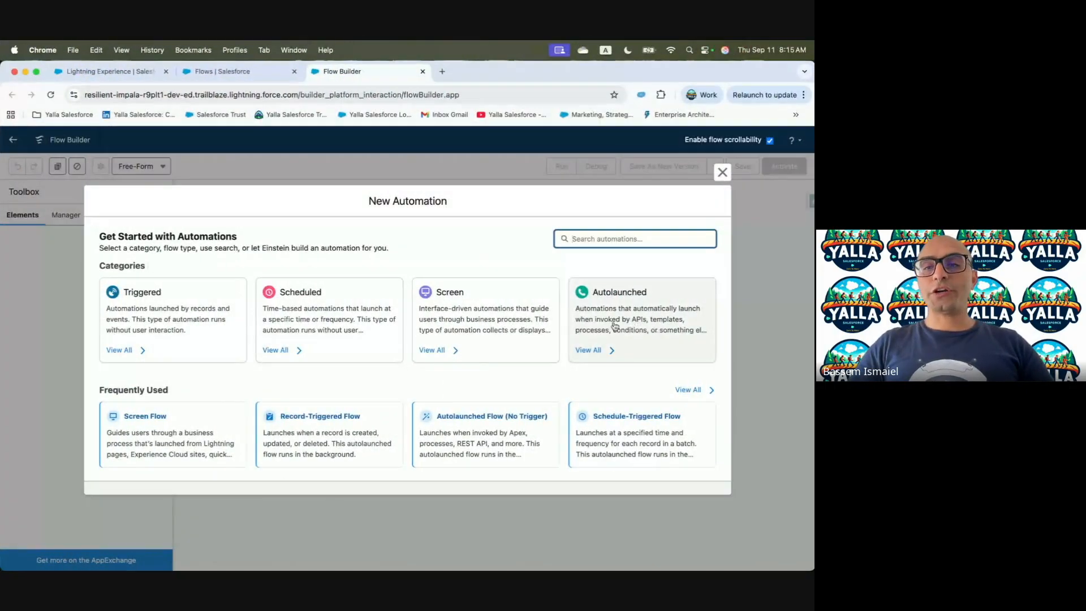
{"action": "left_click", "coordinate": [591, 314]}
{"action": "left_click", "coordinate": [173, 292]}
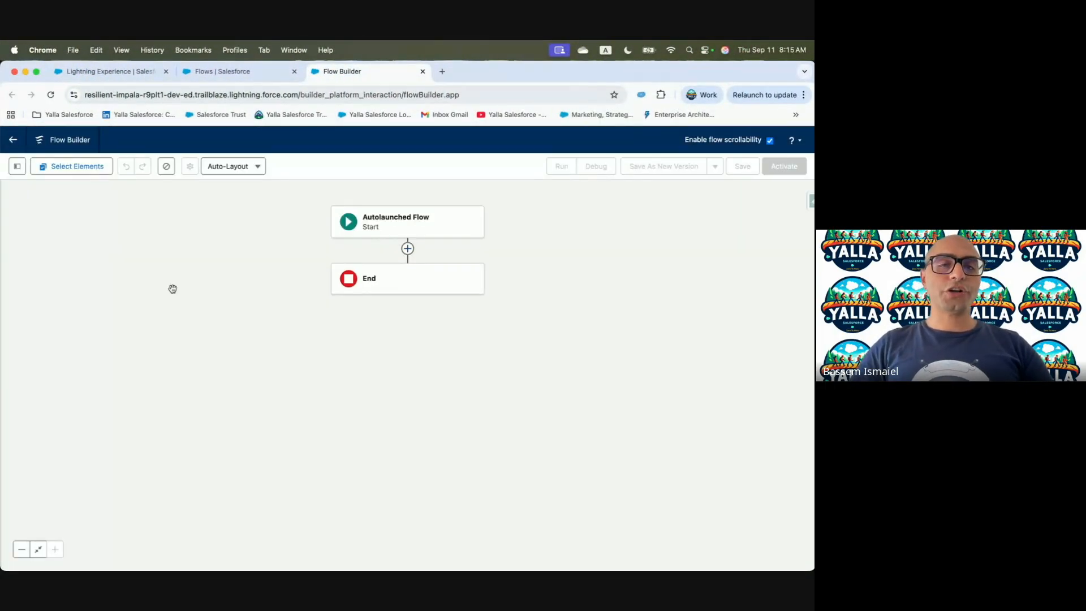
Copy recordId from the unit's instructions and set up a new variable resource with that API name and data type Text.
{"action": "key", "text": "ctrl+Left"}
{"action": "left_click", "coordinate": [231, 354]}
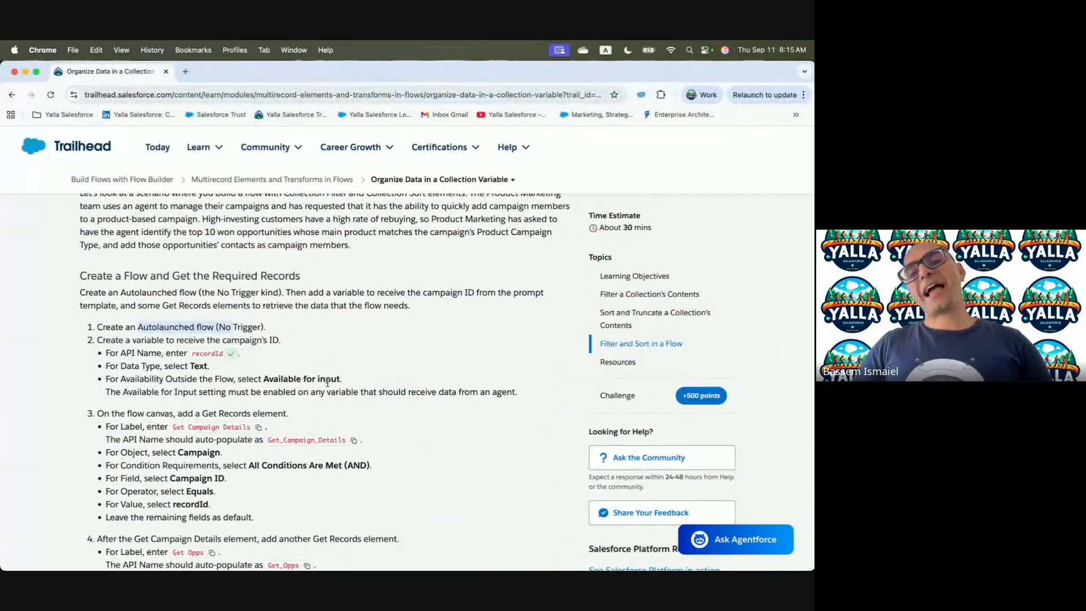
{"action": "key", "text": "ctrl+Right"}
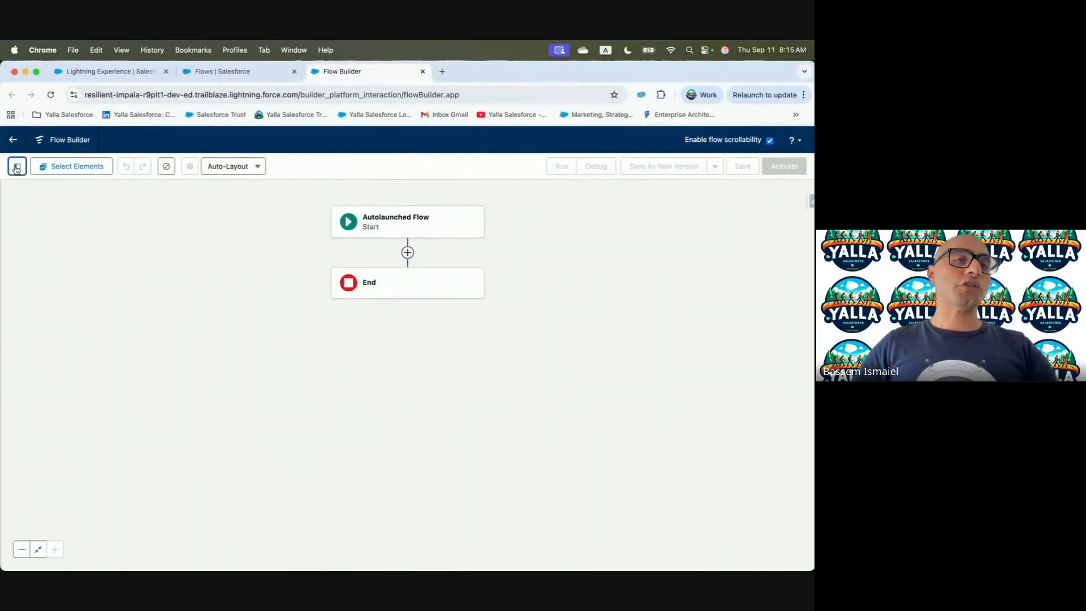
{"action": "left_click", "coordinate": [17, 167]}
{"action": "left_click", "coordinate": [39, 265]}
{"action": "left_click", "coordinate": [306, 304]}
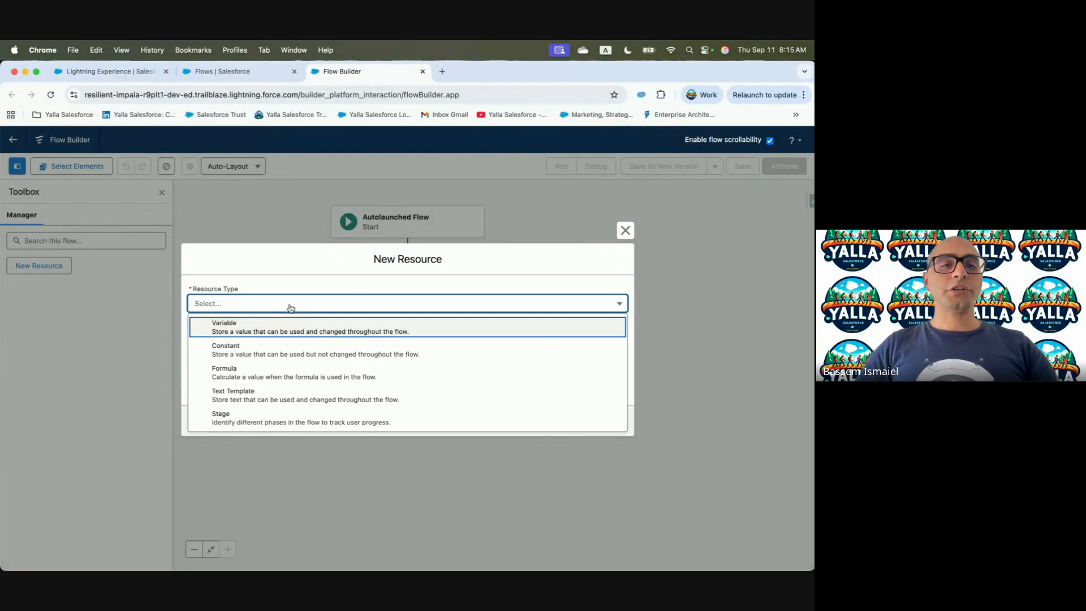
{"action": "left_click", "coordinate": [240, 327]}
{"action": "left_click", "coordinate": [211, 408]}
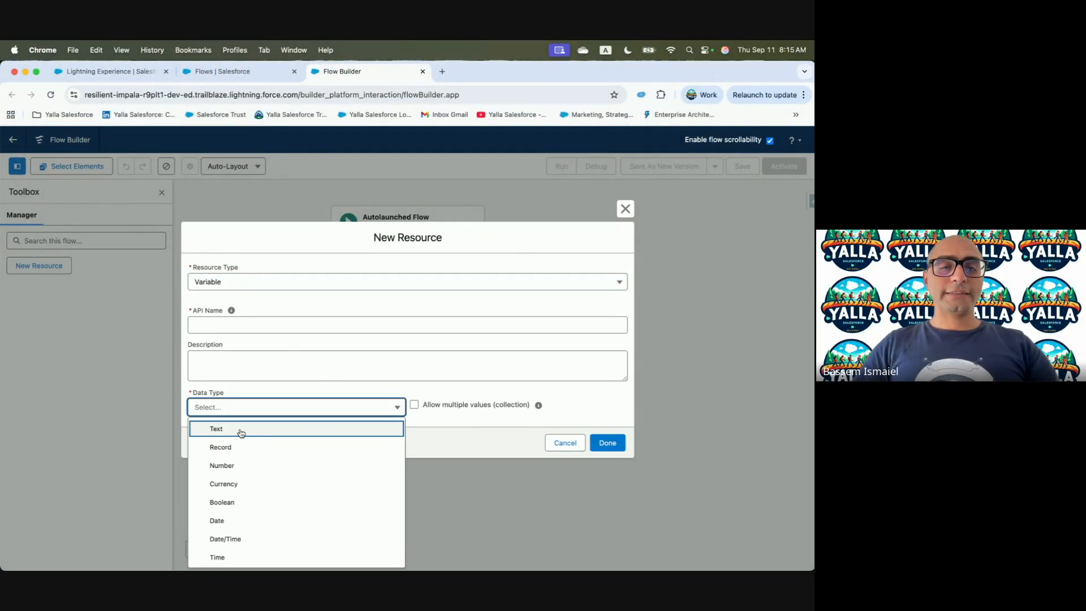
{"action": "left_click", "coordinate": [240, 430]}
{"action": "left_click", "coordinate": [222, 287]}
{"action": "key", "text": "super+v"}
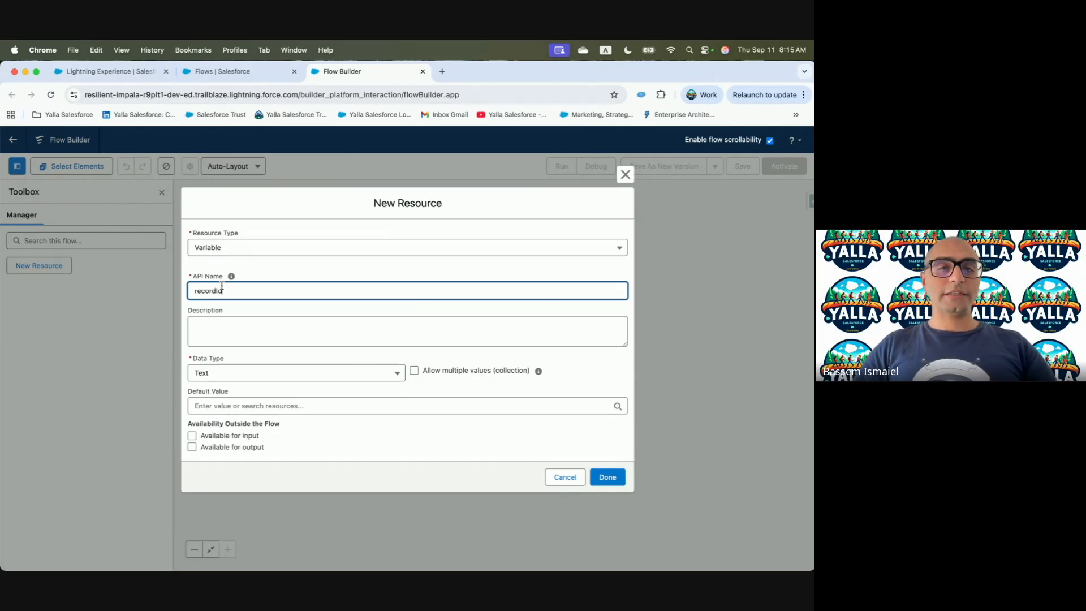
Check the unit's availability instruction, make the recordId variable available for input and save it.
{"action": "key", "text": "ctrl+Left"}
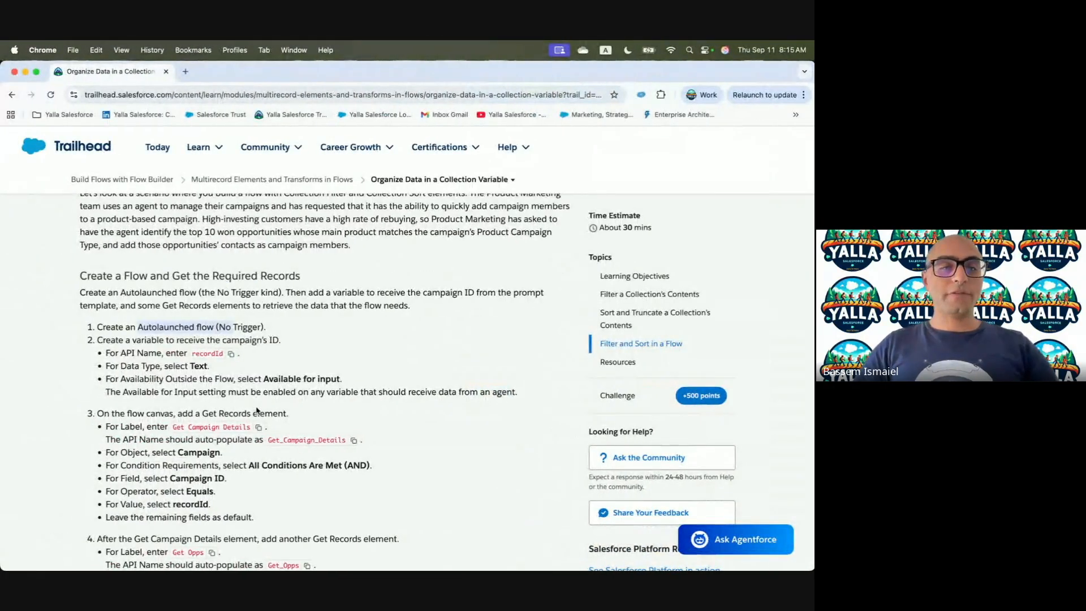
{"action": "key", "text": "ctrl+Right"}
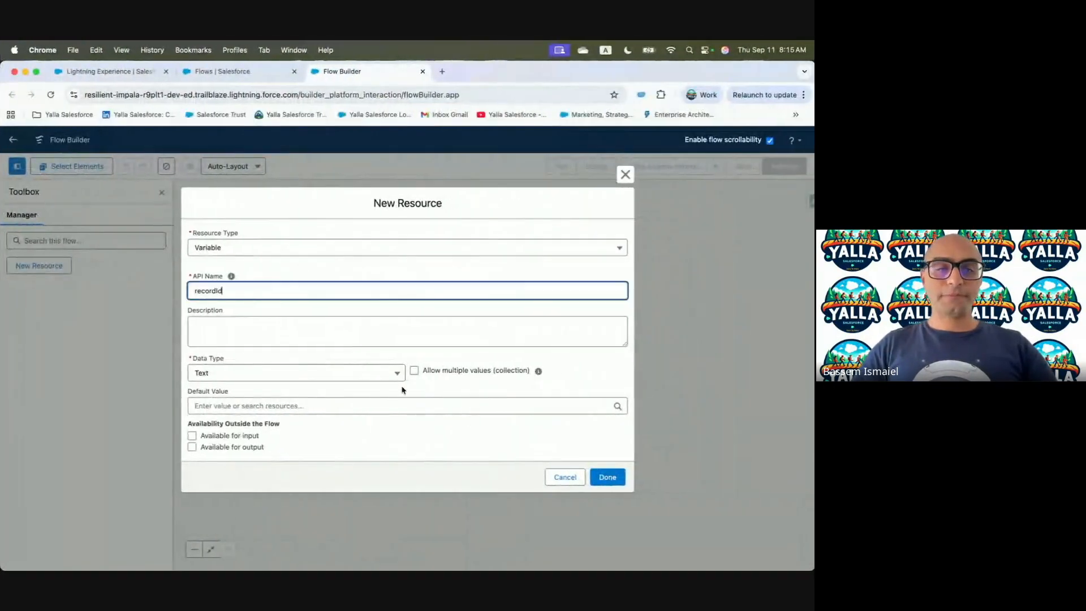
{"action": "key", "text": "ctrl+Left"}
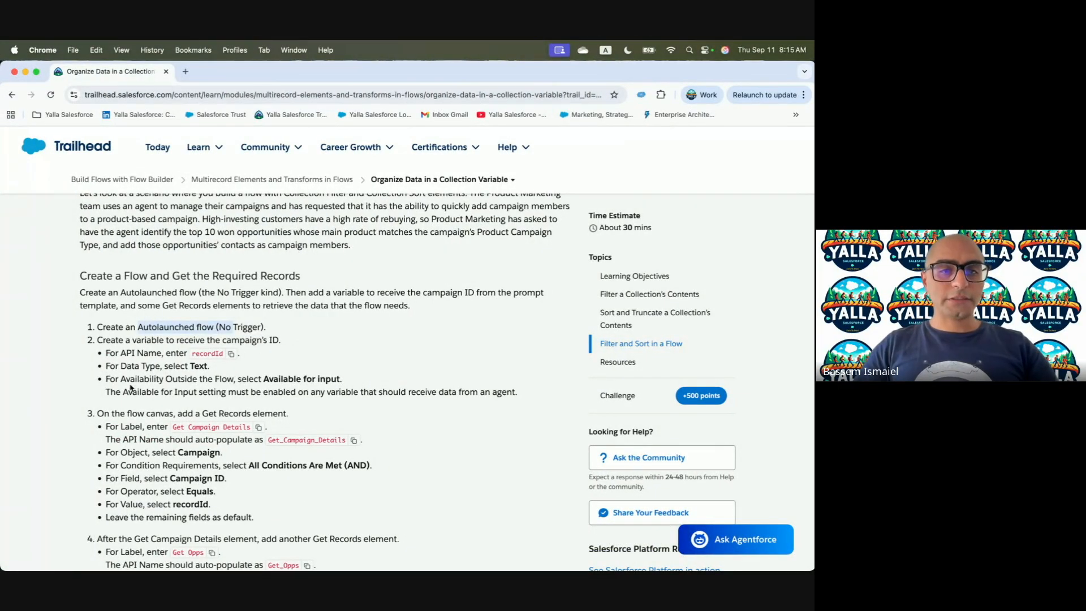
{"action": "key", "text": "ctrl+Right"}
{"action": "left_click", "coordinate": [204, 439]}
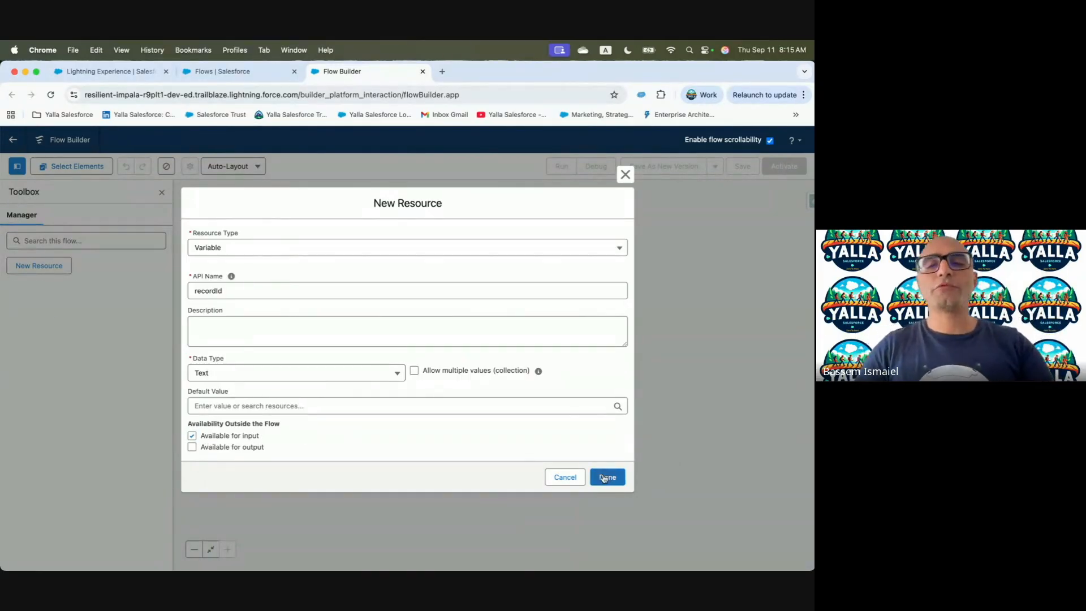
Copy the label Get Campaign Details from the unit's Get Records instruction and return to the new flow.
{"action": "key", "text": "ctrl+Left"}
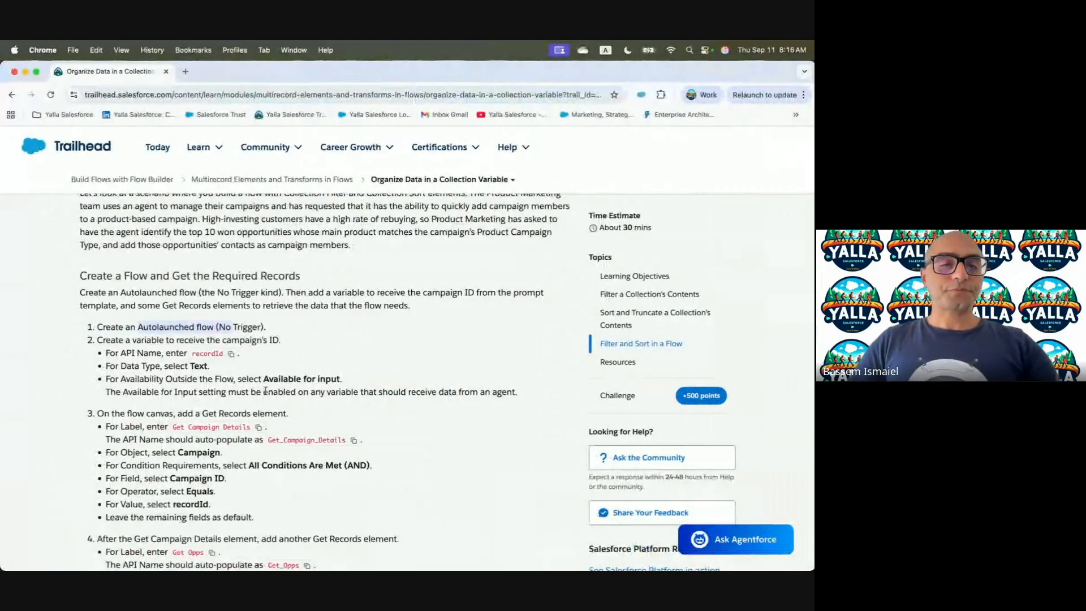
{"action": "scroll", "coordinate": [265, 391], "scroll_direction": "down", "scroll_amount": 2}
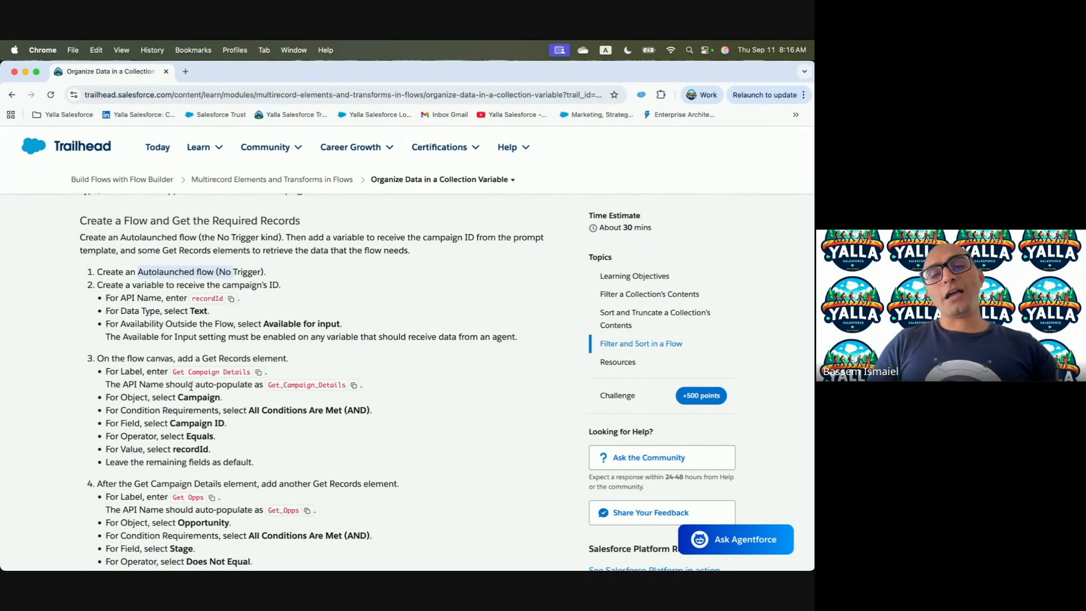
{"action": "left_click", "coordinate": [260, 373]}
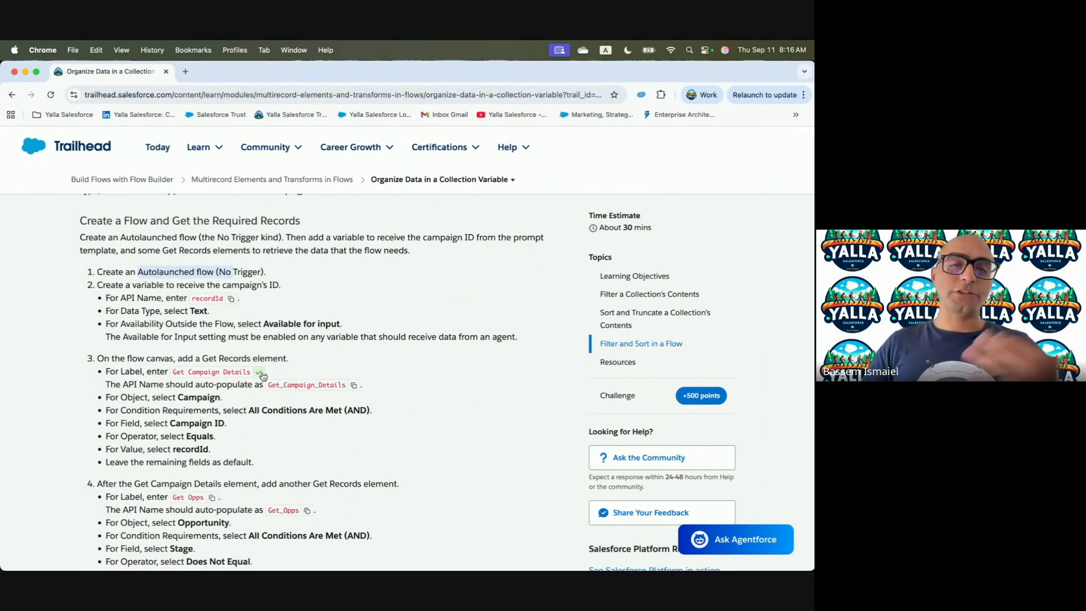
{"action": "key", "text": "ctrl+Right"}
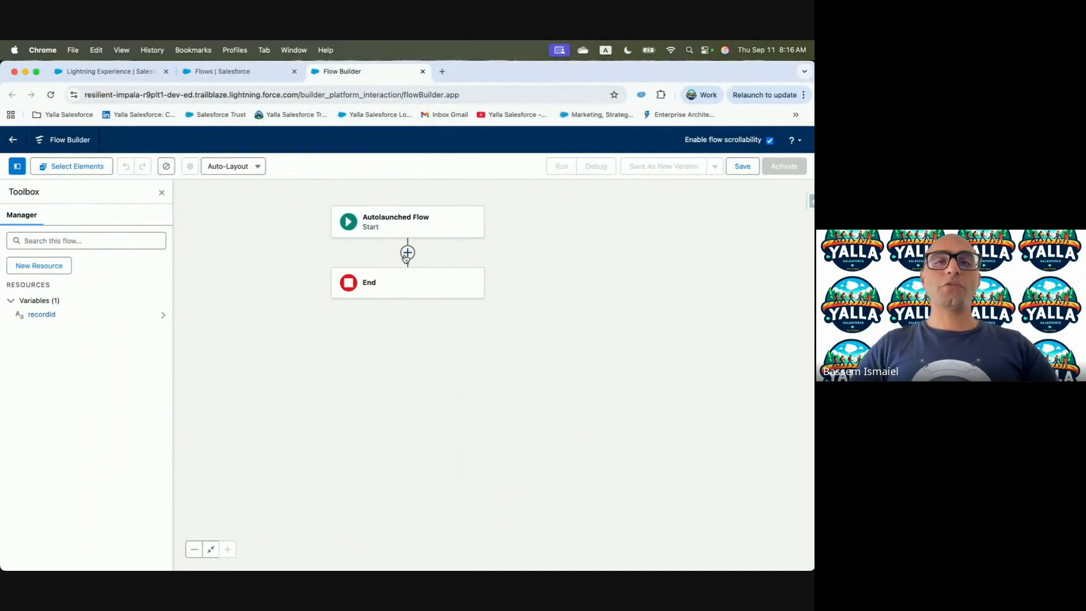
Add a Get Records element after the start, labelled Get Campaign Details, with Campaign as its object.
{"action": "left_click", "coordinate": [407, 255]}
{"action": "type", "text": "Get Re"}
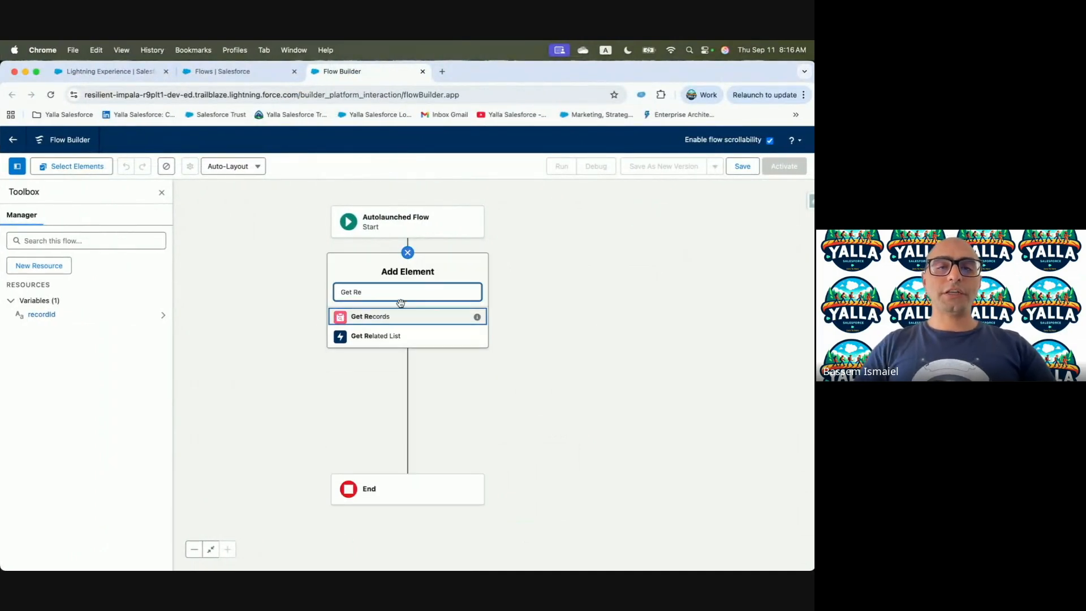
{"action": "left_click", "coordinate": [391, 317]}
{"action": "key", "text": "super+v"}
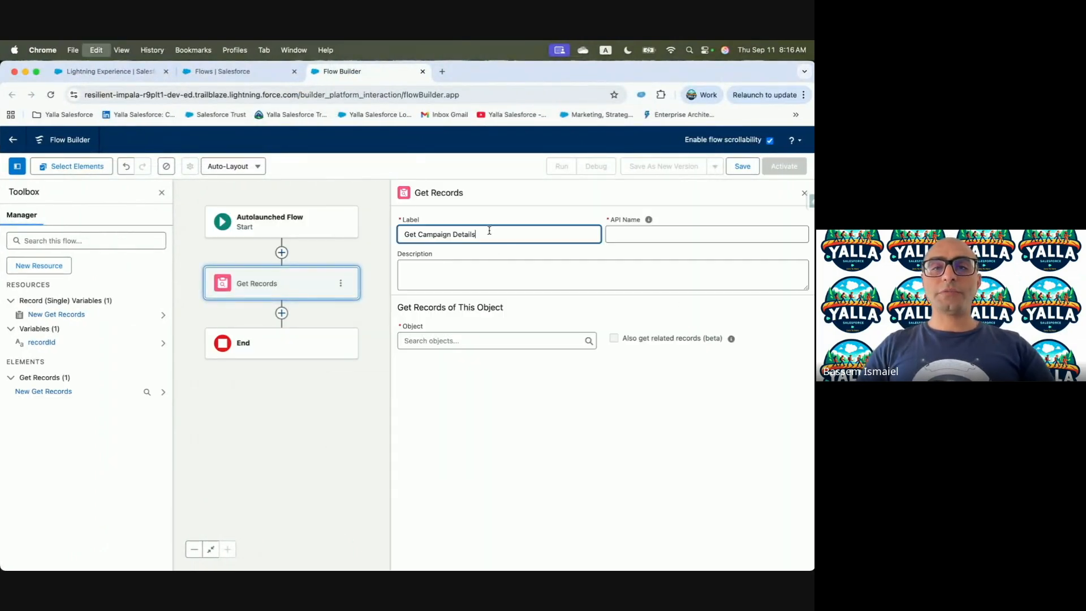
{"action": "left_click", "coordinate": [659, 235]}
{"action": "left_click", "coordinate": [474, 266]}
{"action": "left_click", "coordinate": [455, 341]}
{"action": "type", "text": "Campa"}
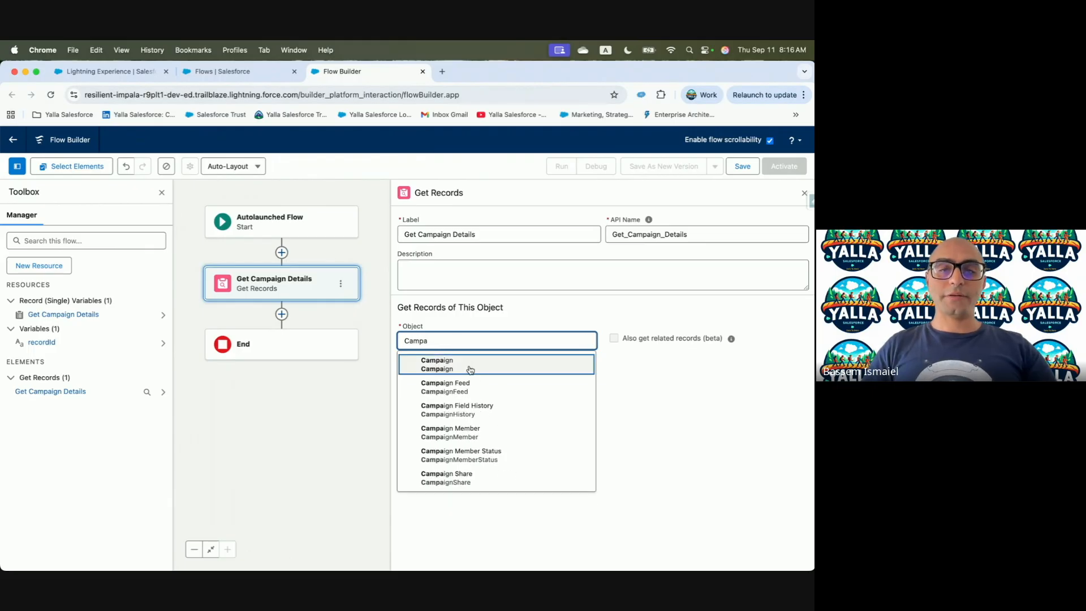
{"action": "left_click", "coordinate": [461, 363]}
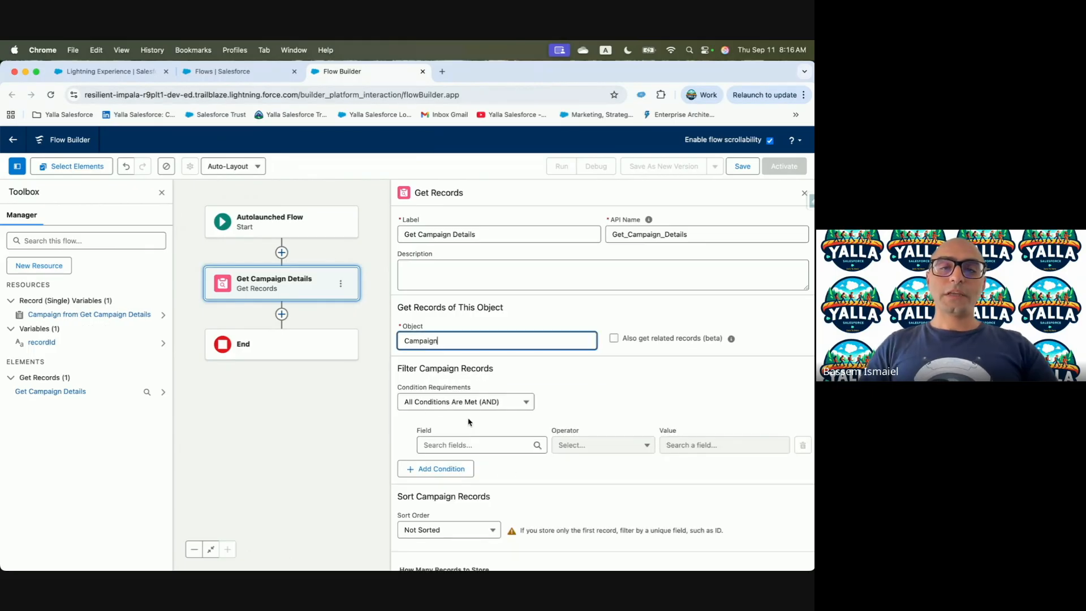
Filter the Get Campaign Details records with the condition Campaign ID Equals recordId.
{"action": "left_click", "coordinate": [456, 444]}
{"action": "type", "text": "id"}
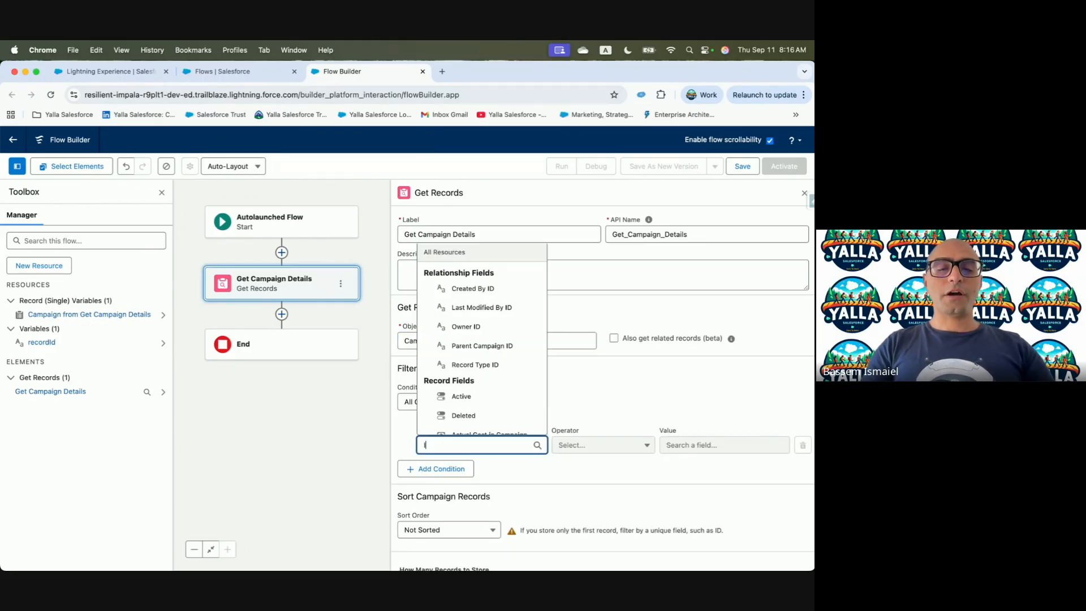
{"action": "left_click", "coordinate": [460, 404]}
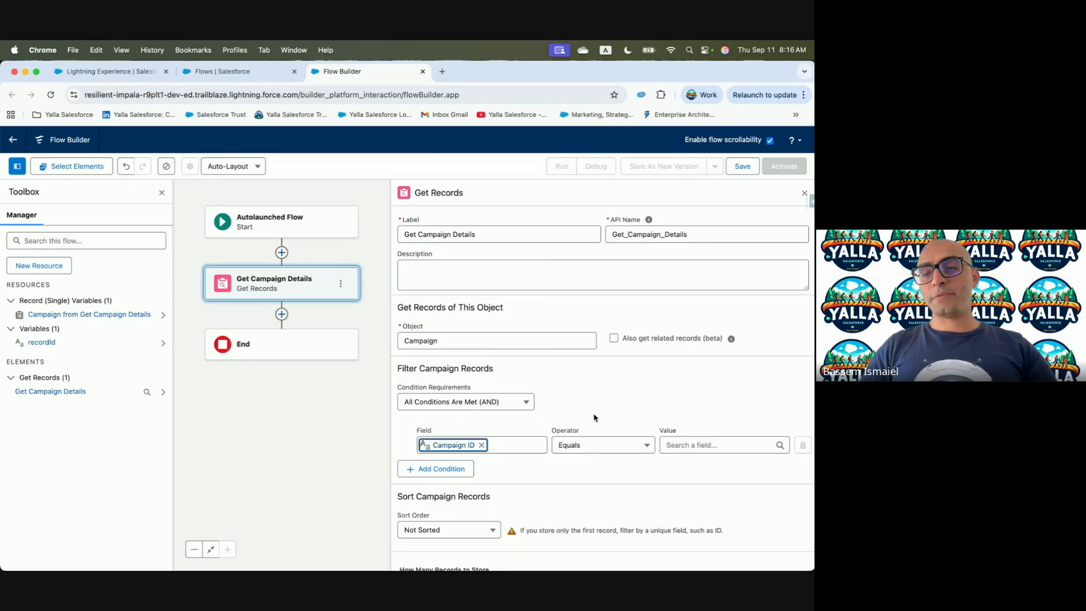
{"action": "left_click", "coordinate": [696, 444]}
{"action": "type", "text": "recor"}
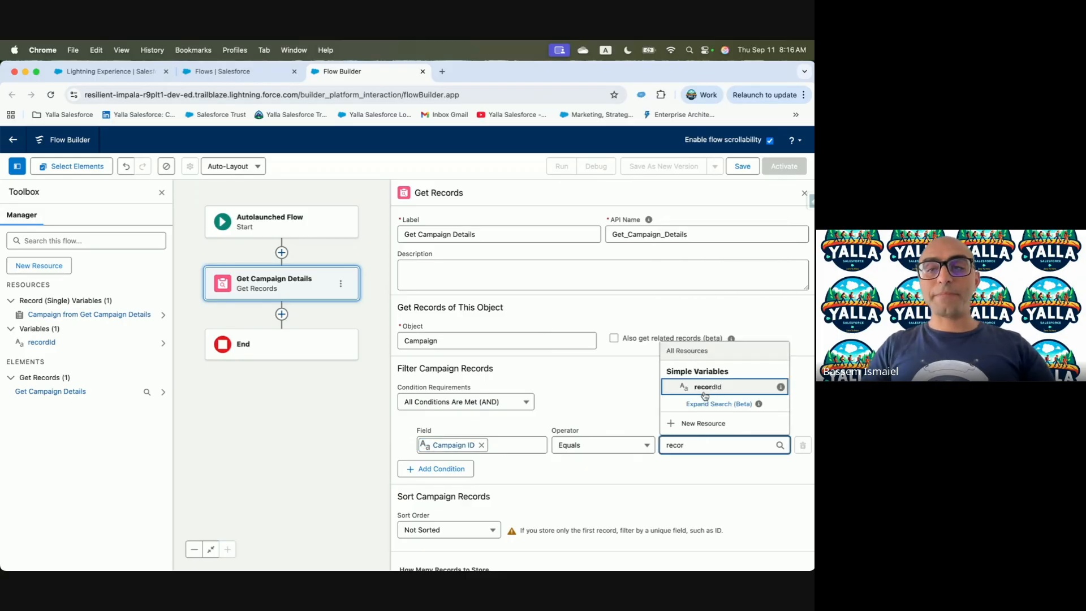
{"action": "left_click", "coordinate": [708, 387]}
Check the unit's Get Records instructions against the sort and record storage settings of Get Campaign Details.
{"action": "key", "text": "ctrl+Left"}
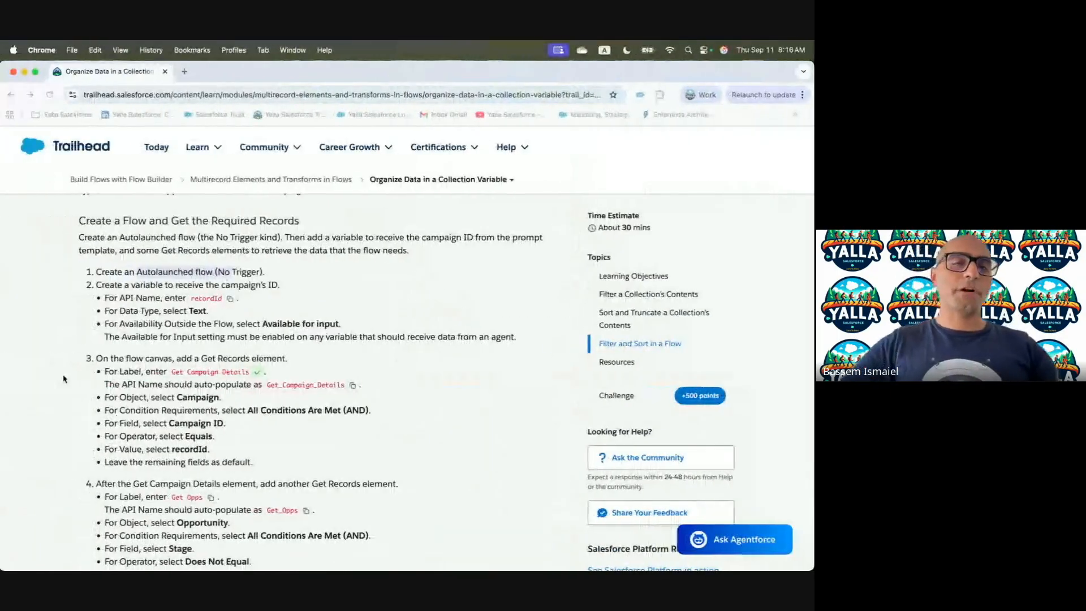
{"action": "scroll", "coordinate": [333, 402], "scroll_direction": "down", "scroll_amount": 3}
{"action": "scroll", "coordinate": [187, 334], "scroll_direction": "down", "scroll_amount": 2}
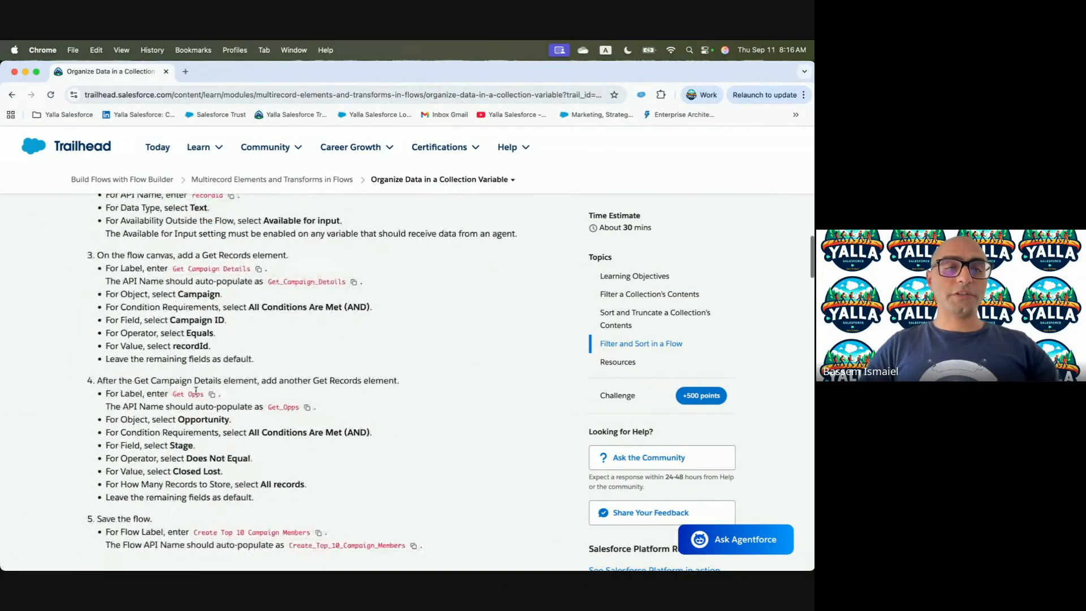
{"action": "key", "text": "ctrl+Right"}
{"action": "scroll", "coordinate": [462, 485], "scroll_direction": "down", "scroll_amount": 3}
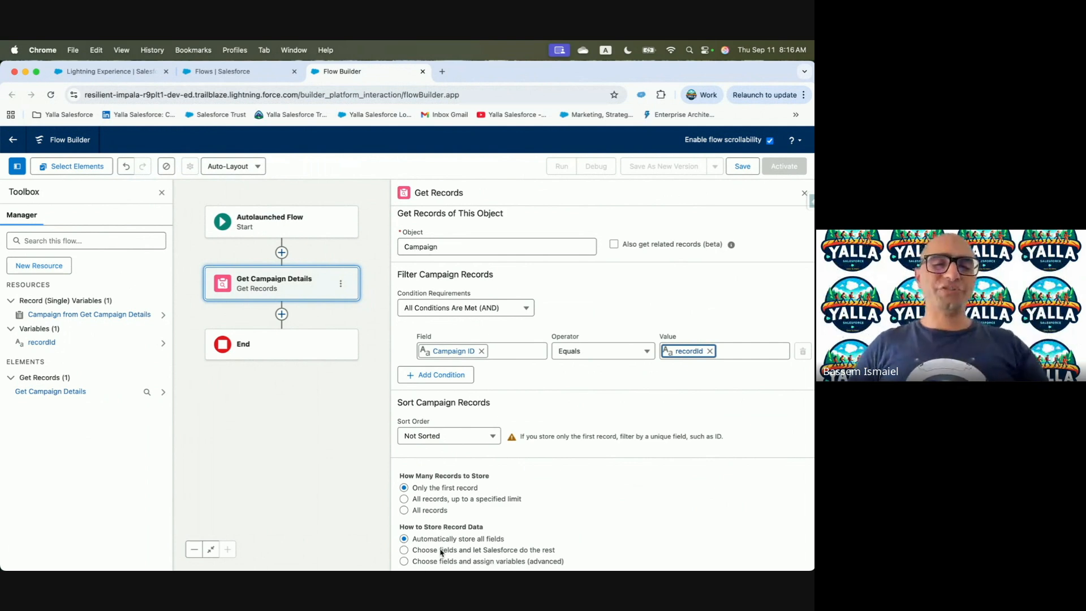
{"action": "key", "text": "ctrl+Left"}
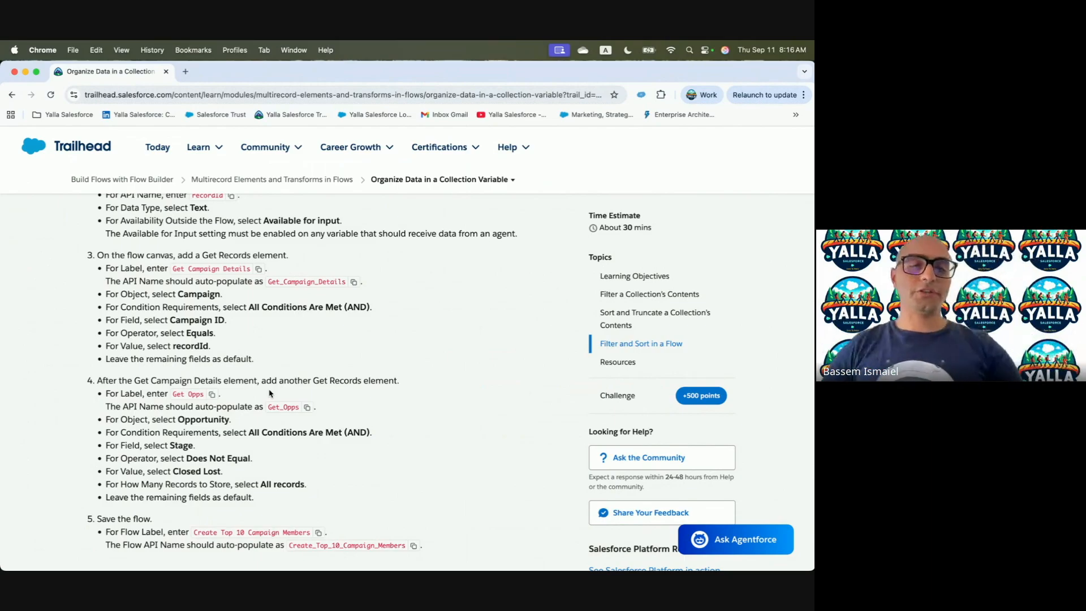
{"action": "key", "text": "ctrl+Right"}
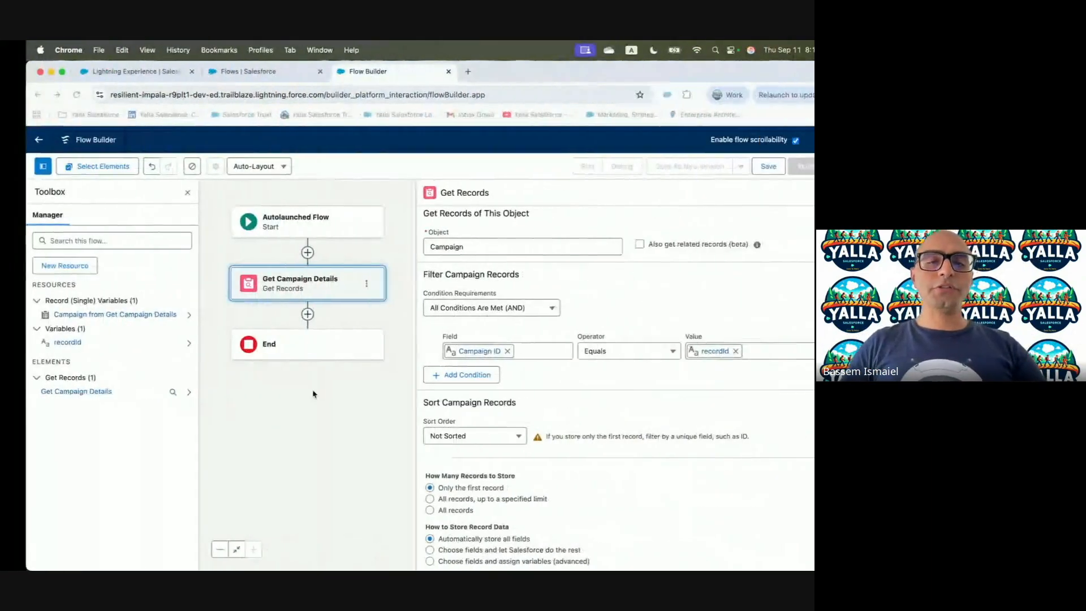
Add a second Get Records element after Get Campaign Details, and copy the label Get Opps from the unit's instructions.
{"action": "left_click", "coordinate": [282, 315]}
{"action": "type", "text": "Get Re"}
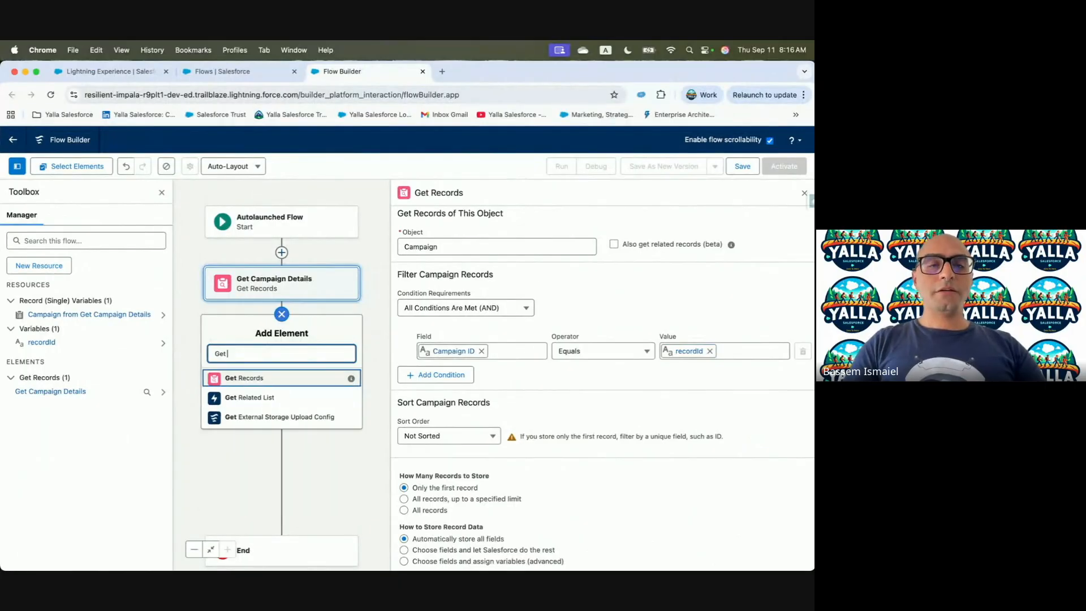
{"action": "left_click", "coordinate": [269, 378]}
{"action": "key", "text": "ctrl+Left"}
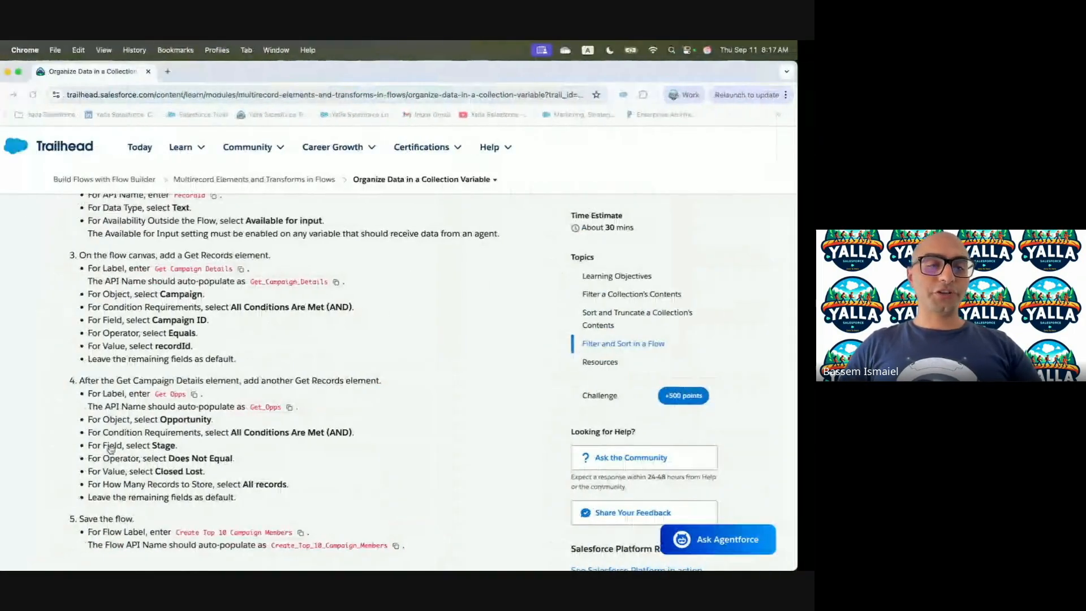
{"action": "key", "text": "ctrl+Right"}
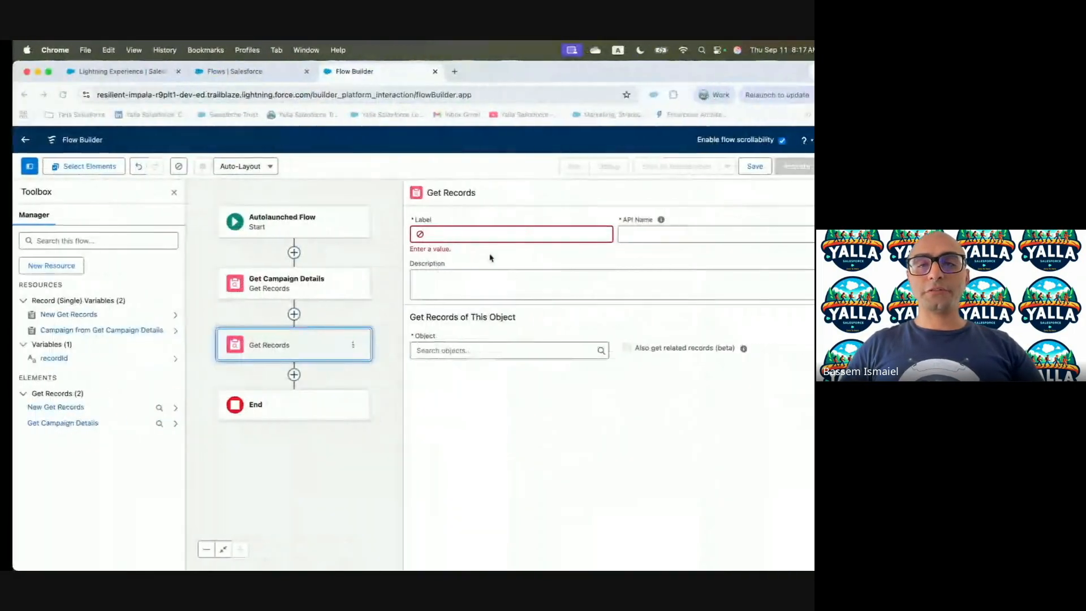
Enter Get Opps as the new element's label and description, and choose Opportunity as its object.
{"action": "left_click", "coordinate": [474, 236]}
{"action": "type", "text": "Get Opps"}
{"action": "left_click", "coordinate": [483, 274]}
{"action": "type", "text": "Get Opps"}
{"action": "left_click", "coordinate": [457, 337]}
{"action": "type", "text": "Oppo"}
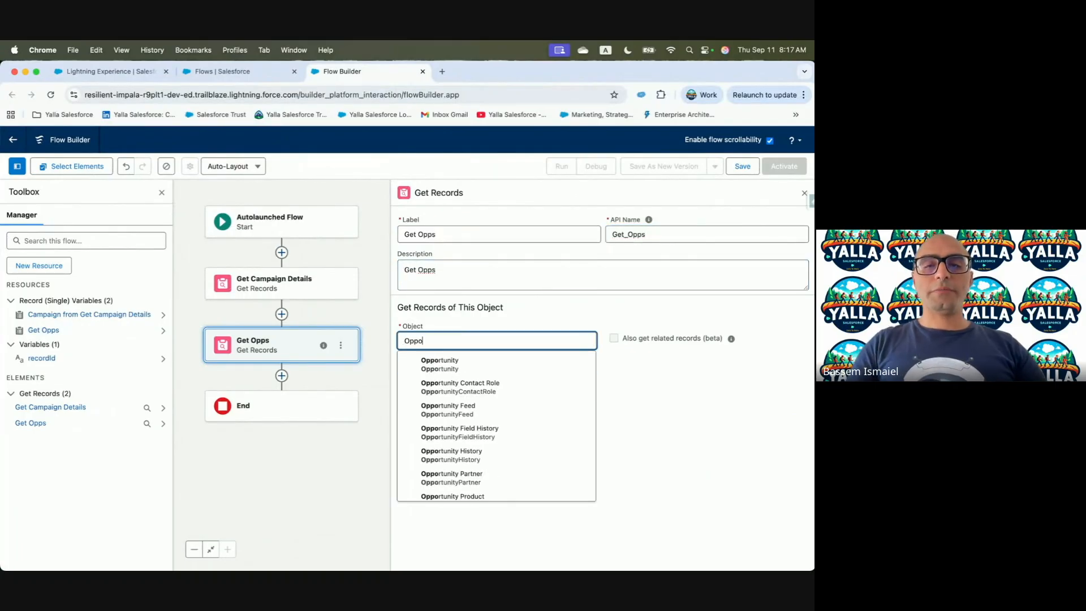
{"action": "left_click", "coordinate": [460, 364]}
Check the unit's filter instructions for Get Opps, and add the condition Stage Does Not Equal Closed Lost.
{"action": "key", "text": "ctrl+Left"}
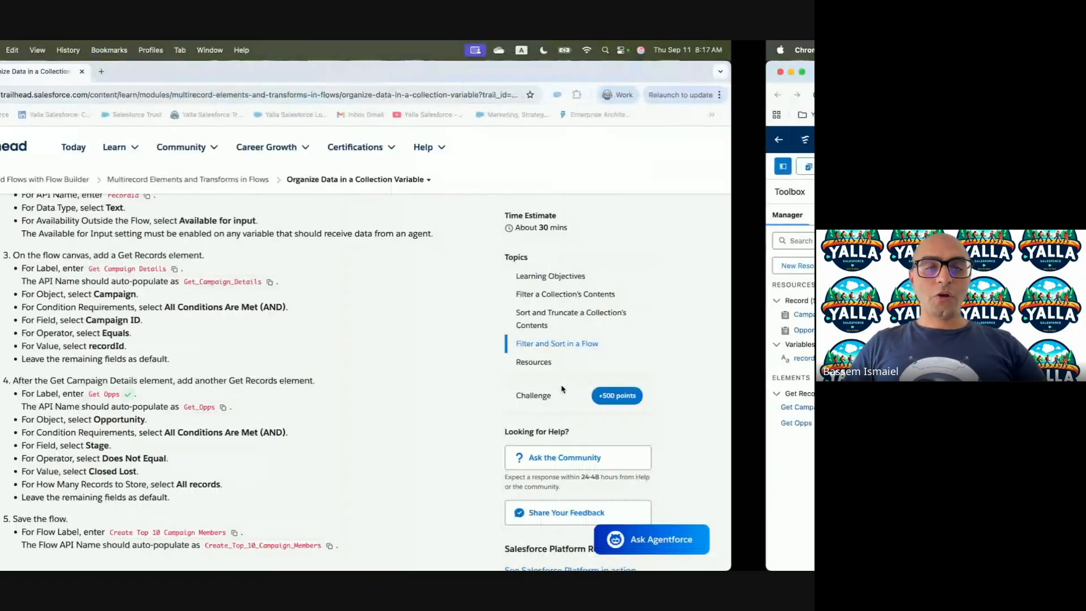
{"action": "scroll", "coordinate": [240, 406], "scroll_direction": "down", "scroll_amount": 3}
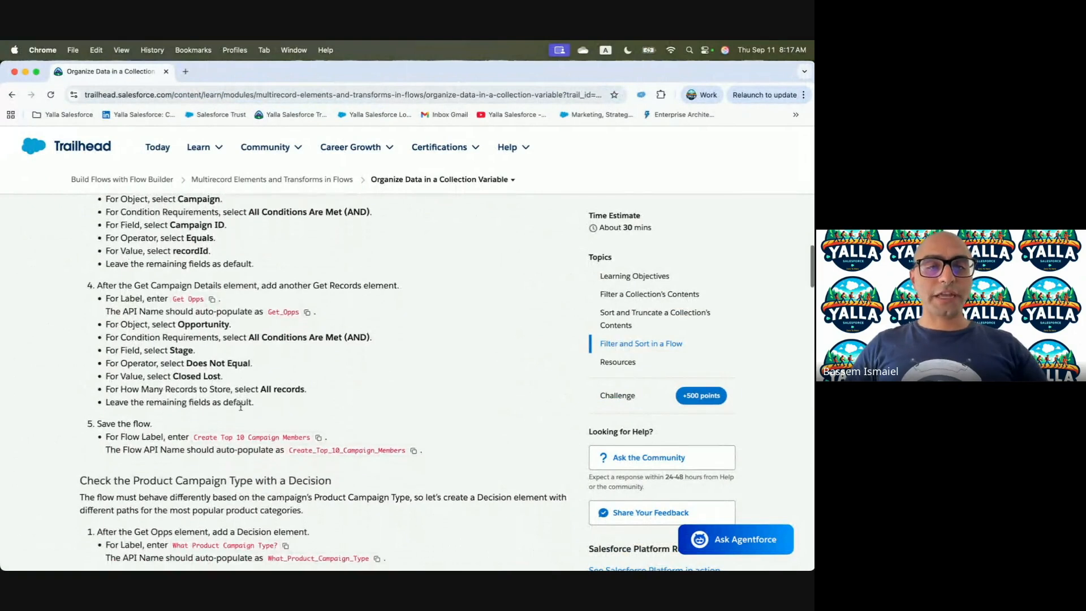
{"action": "left_click_drag", "start_coordinate": [170, 351], "coordinate": [193, 351]}
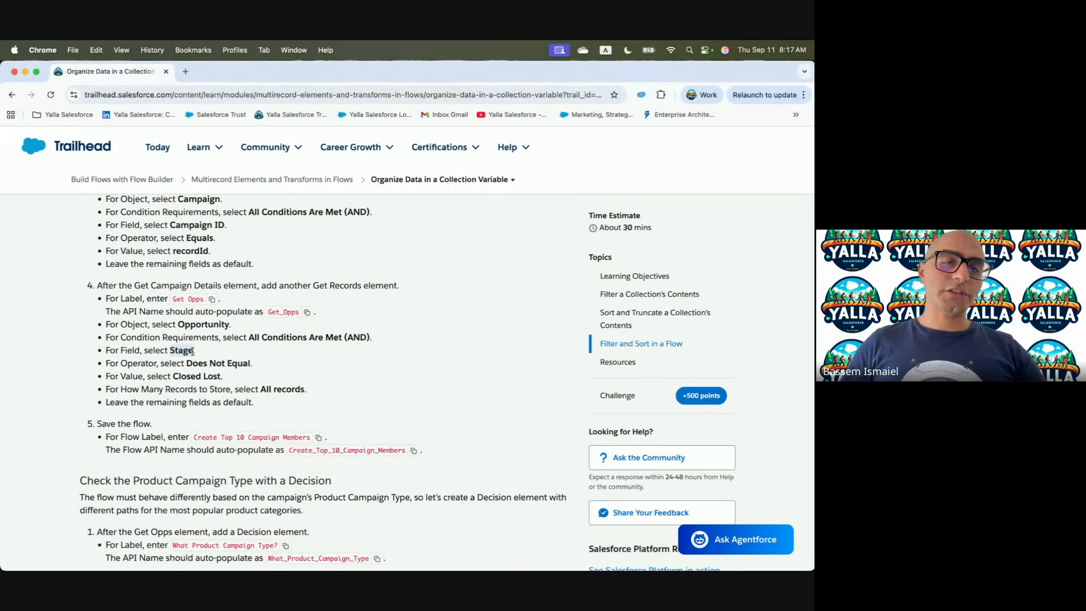
{"action": "left_click_drag", "start_coordinate": [172, 377], "coordinate": [221, 376]}
{"action": "key", "text": "super+grave"}
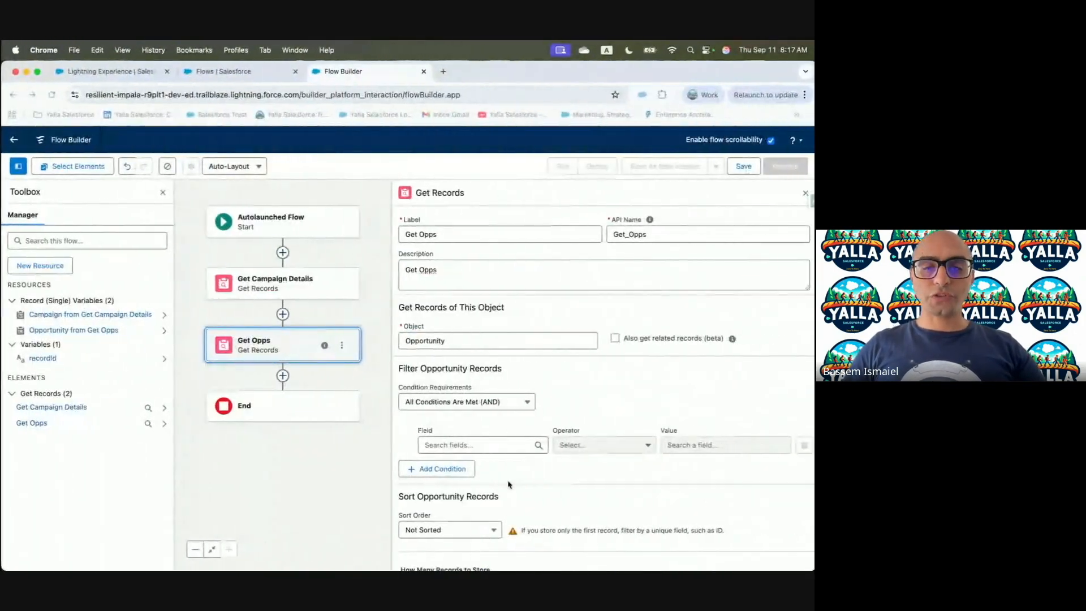
{"action": "left_click", "coordinate": [463, 446]}
{"action": "type", "text": "Stage"}
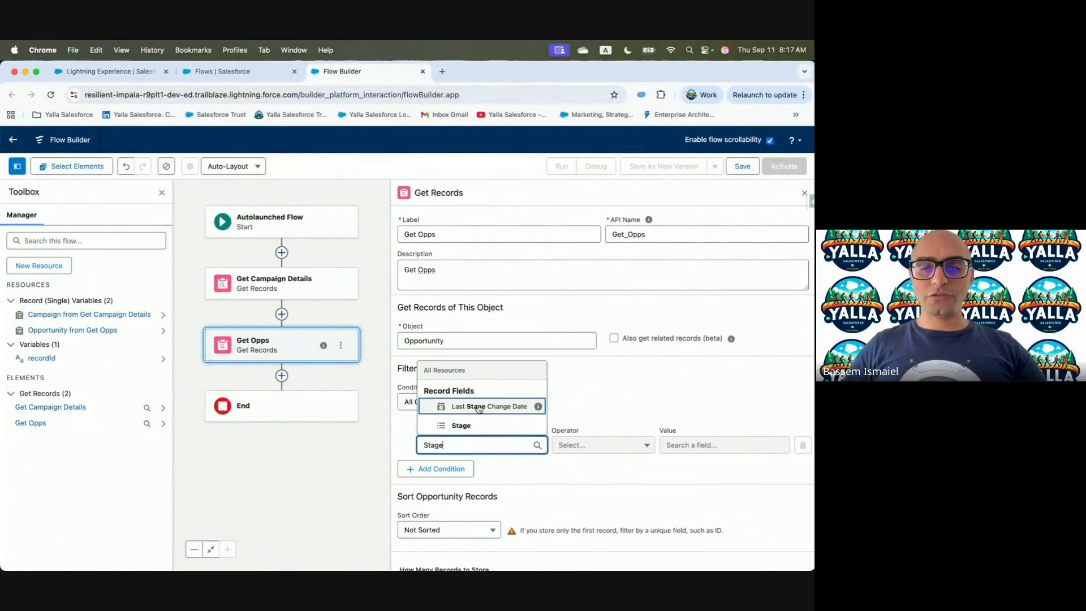
{"action": "left_click", "coordinate": [468, 427]}
{"action": "left_click", "coordinate": [583, 446]}
{"action": "left_click", "coordinate": [614, 358]}
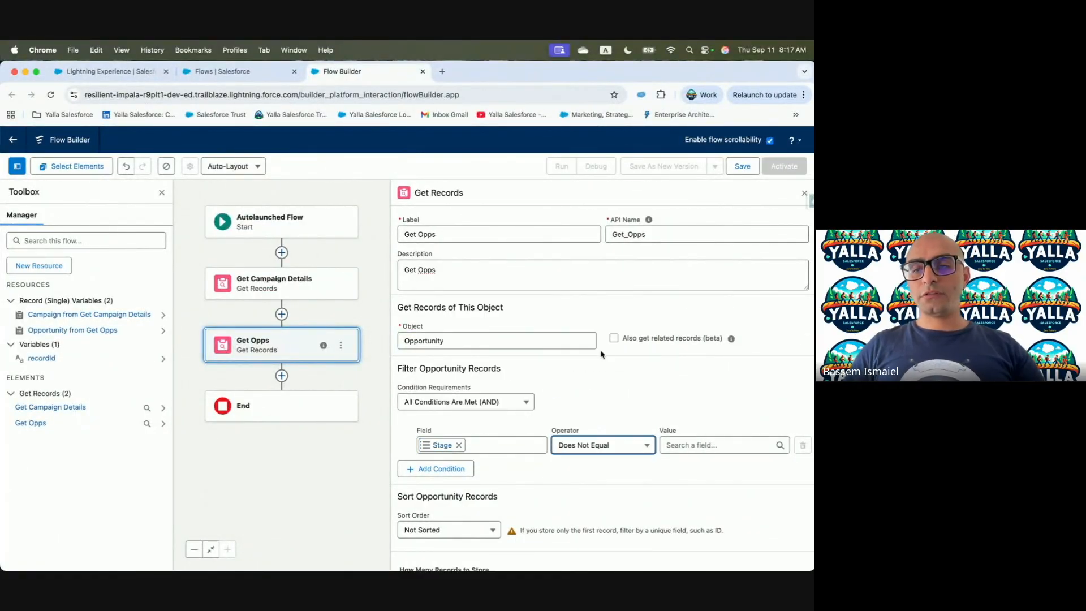
{"action": "left_click", "coordinate": [719, 446]}
{"action": "type", "text": "Clos"}
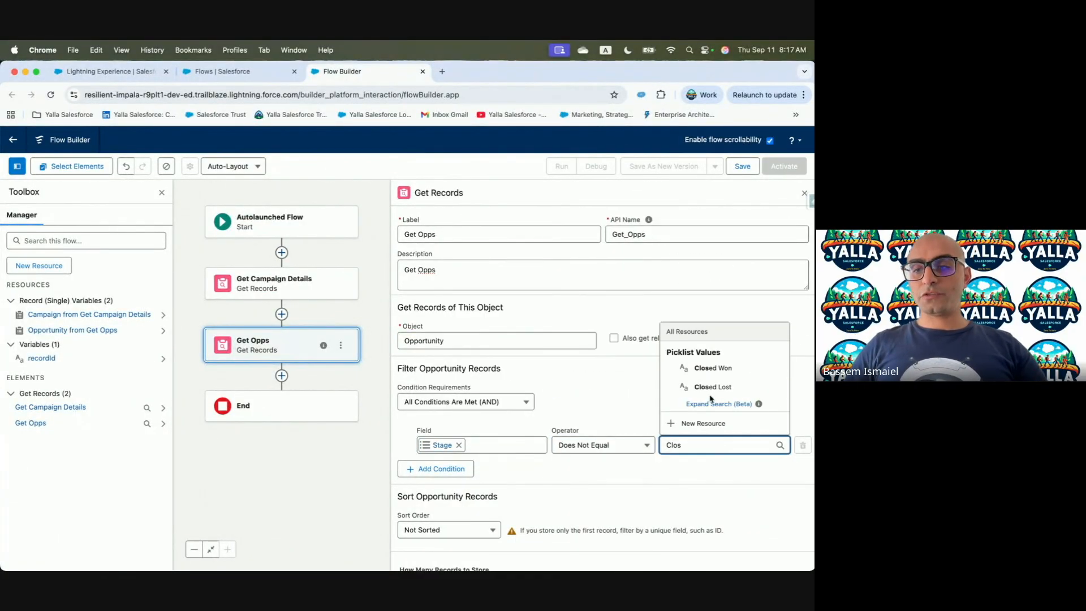
{"action": "left_click", "coordinate": [712, 391]}
Compare Only the first record with All records for Get Opps, and set it to store All records.
{"action": "scroll", "coordinate": [611, 466], "scroll_direction": "down", "scroll_amount": 3}
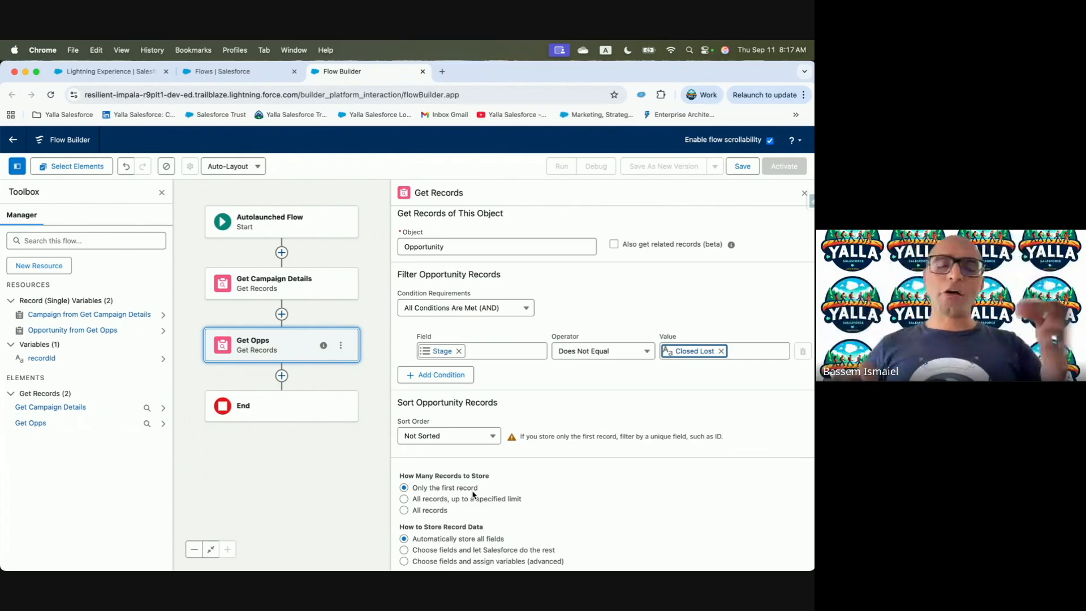
{"action": "left_click", "coordinate": [437, 512]}
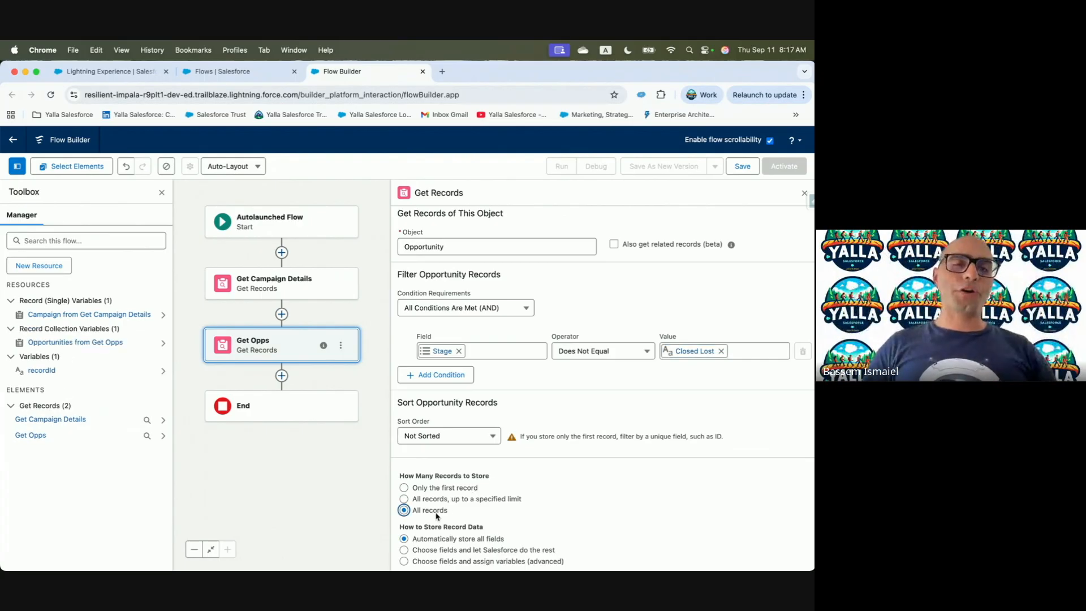
{"action": "left_click", "coordinate": [404, 488]}
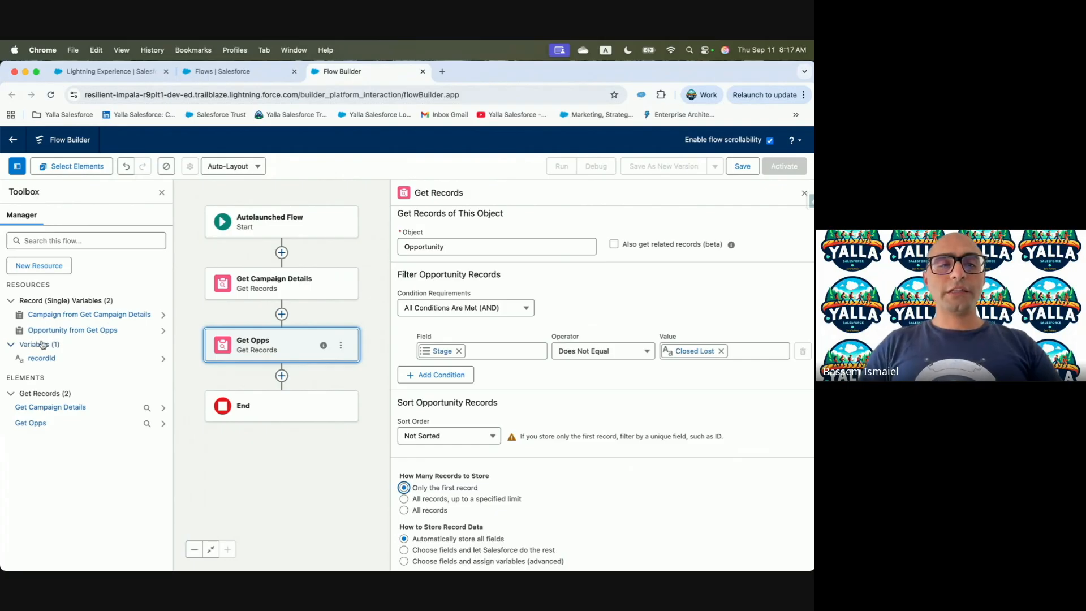
{"action": "left_click", "coordinate": [426, 512]}
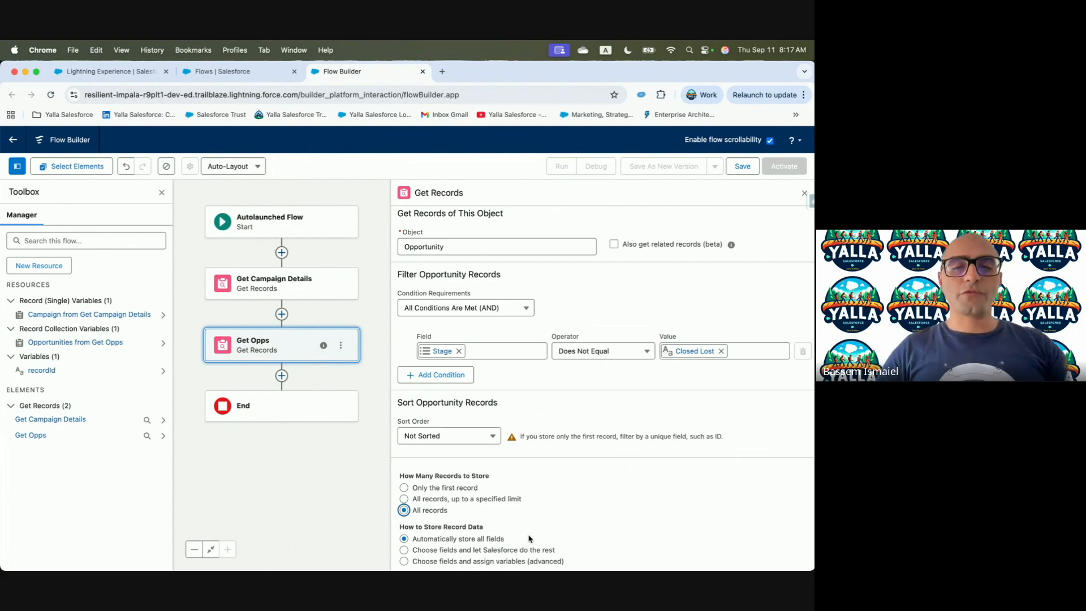
Copy the flow label from the unit, and save the flow as Create Top 10 Campaign Members with the same text as description.
{"action": "key", "text": "ctrl+Left"}
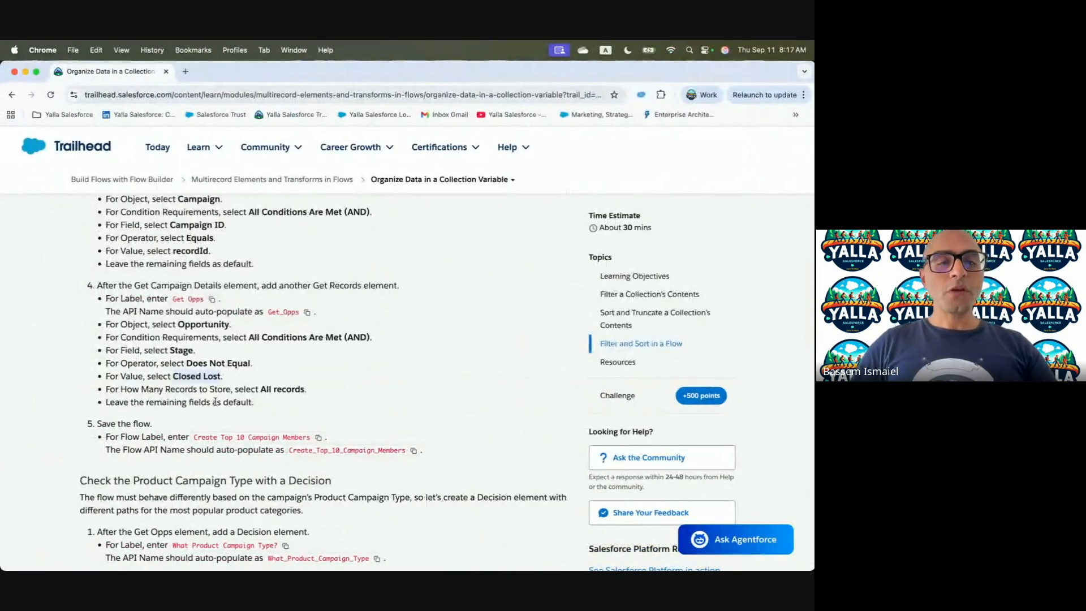
{"action": "scroll", "coordinate": [215, 402], "scroll_direction": "down", "scroll_amount": 3}
{"action": "left_click", "coordinate": [318, 347]}
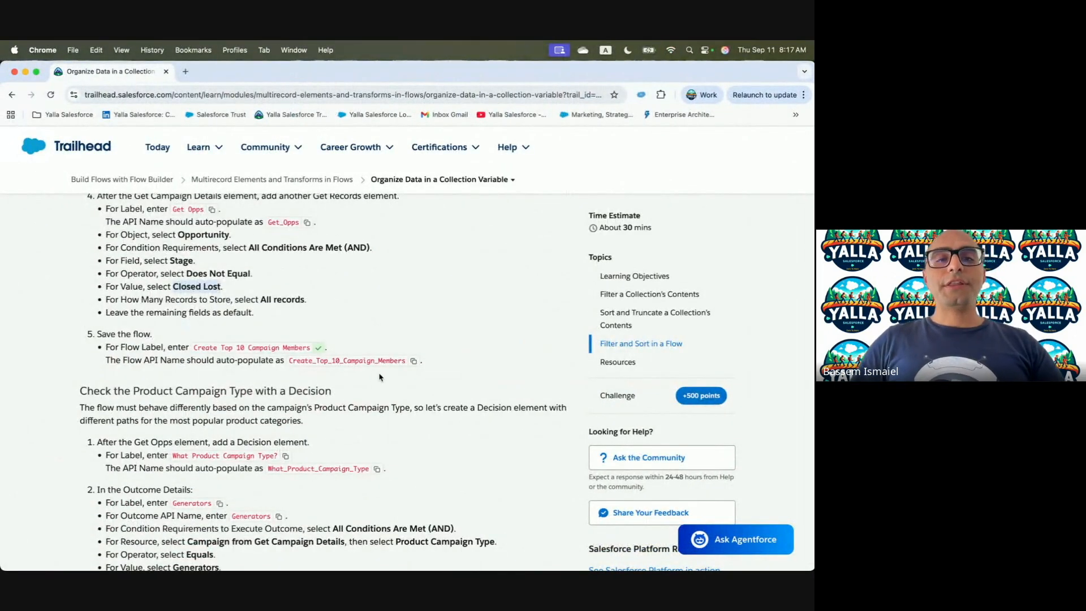
{"action": "key", "text": "ctrl+Right"}
{"action": "left_click", "coordinate": [743, 166]}
{"action": "left_click", "coordinate": [217, 318]}
{"action": "key", "text": "super+v"}
{"action": "key", "text": "Tab"}
{"action": "left_click", "coordinate": [322, 355]}
{"action": "key", "text": "super+v"}
{"action": "left_click", "coordinate": [608, 421]}
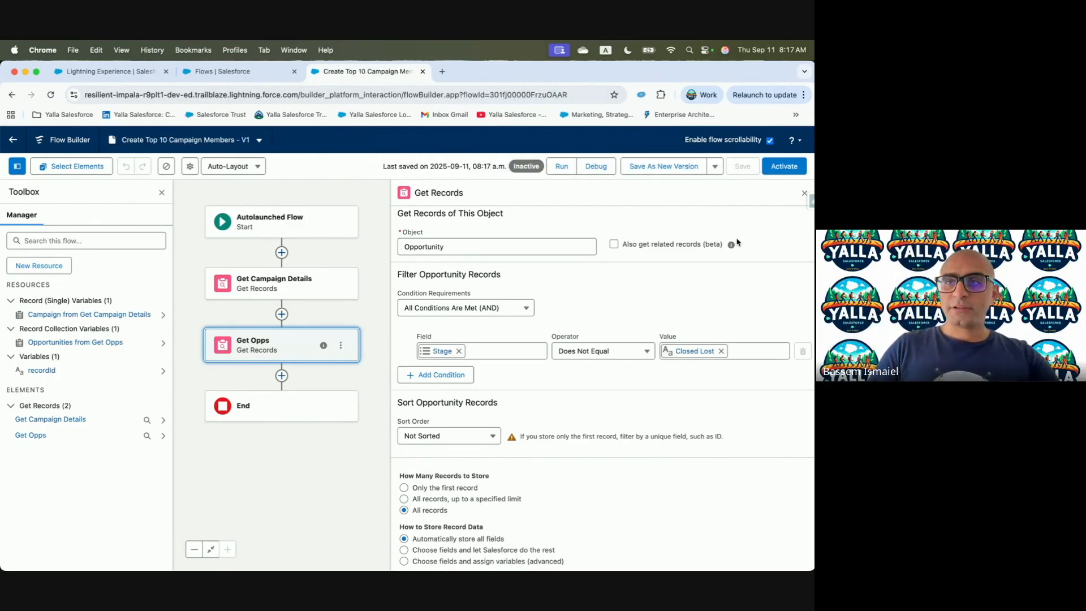
Check the unit's Decision instruction, add a Decision element after Get Opps, and return to the unit for its label.
{"action": "key", "text": "ctrl+Left"}
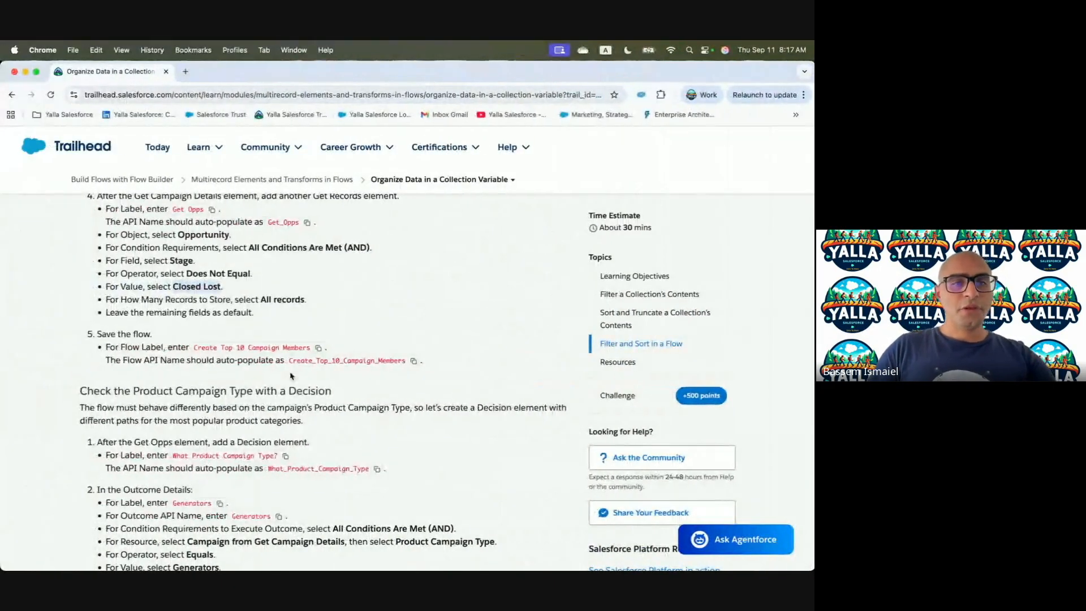
{"action": "scroll", "coordinate": [292, 376], "scroll_direction": "down", "scroll_amount": 3}
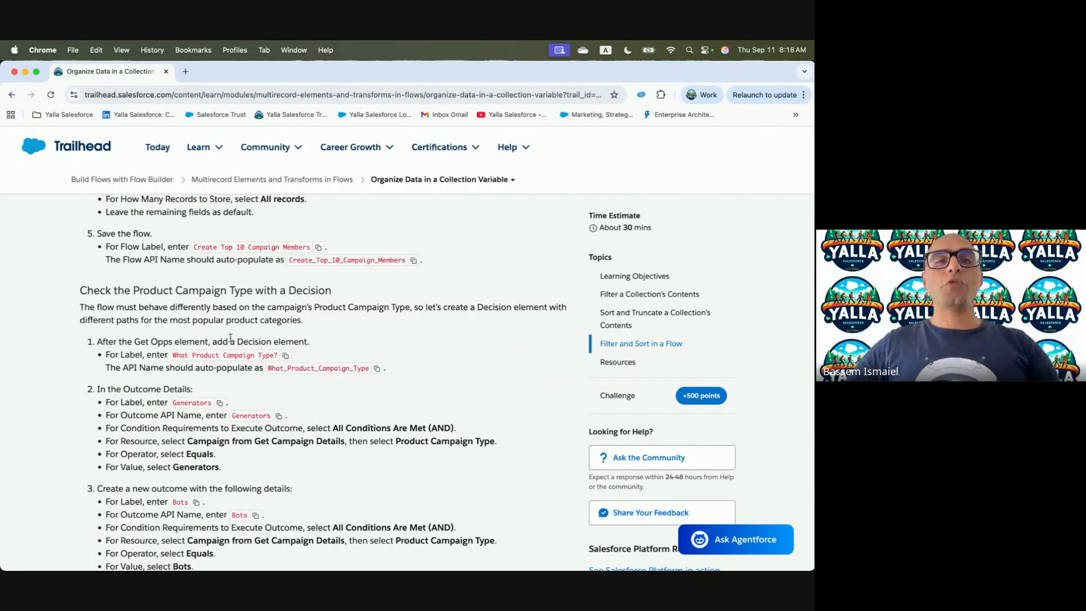
{"action": "key", "text": "ctrl+Right"}
{"action": "left_click", "coordinate": [281, 375]}
{"action": "type", "text": "D"}
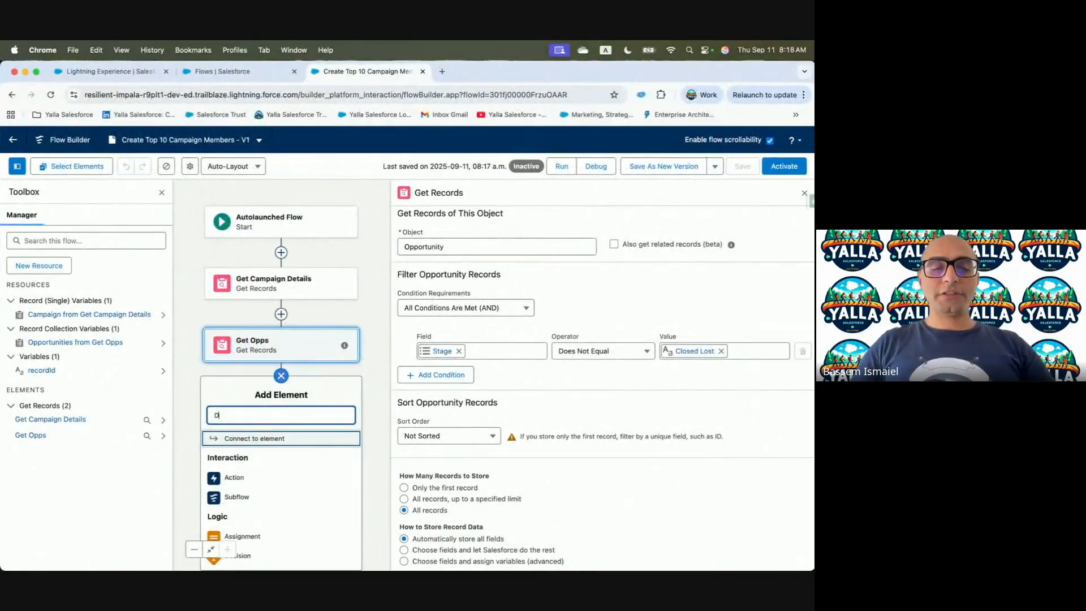
{"action": "type", "text": "eci"}
{"action": "left_click", "coordinate": [281, 442]}
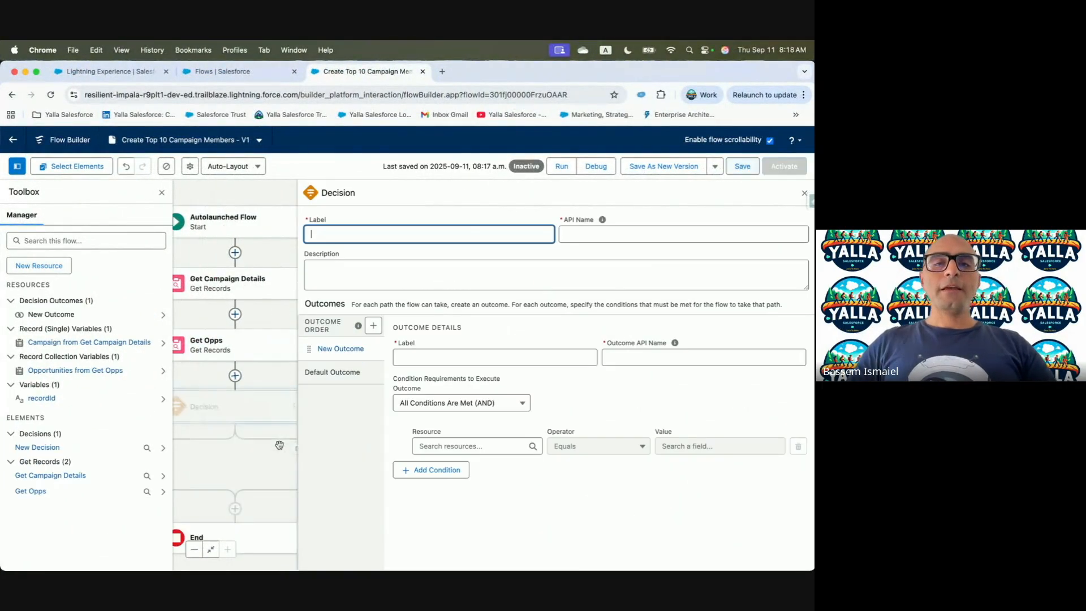
{"action": "key", "text": "ctrl+Left"}
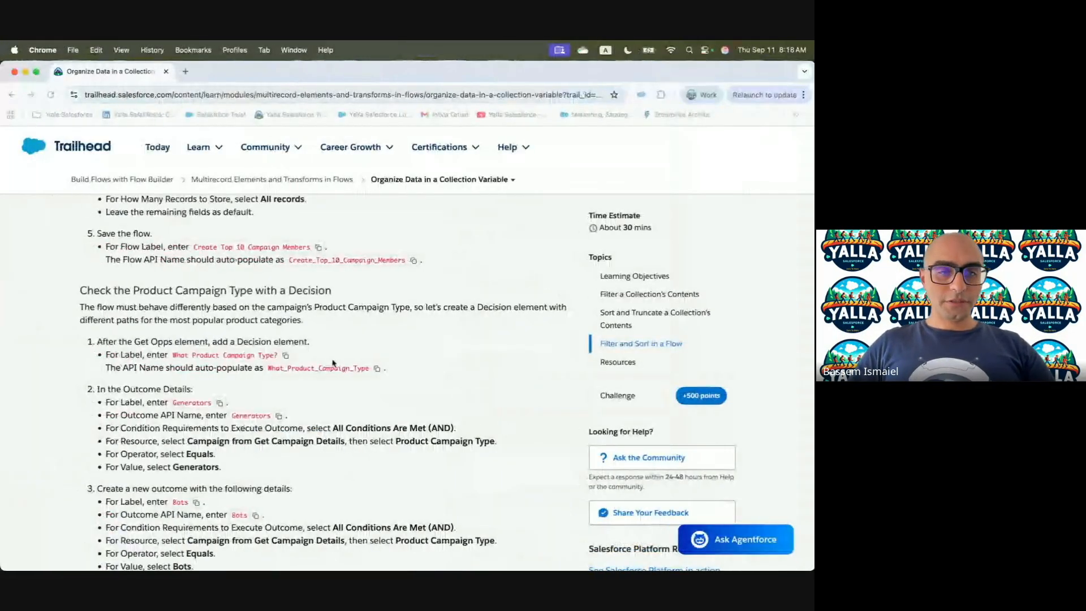
Copy the Decision label from the unit, and enter What Product Campaign Type? as the element's label and description.
{"action": "left_click", "coordinate": [287, 357]}
{"action": "key", "text": "ctrl+Right"}
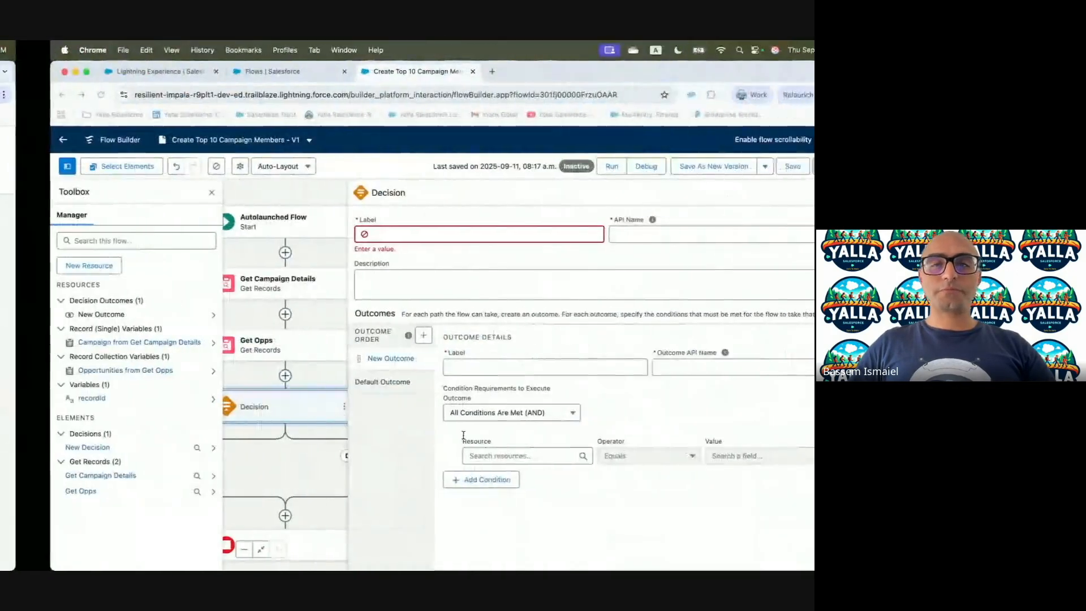
{"action": "key", "text": "super+v"}
{"action": "left_click", "coordinate": [389, 260]}
{"action": "key", "text": "super+v"}
Copy the first outcome's label from the unit, and label the new outcome Generators with the matching API name.
{"action": "key", "text": "ctrl+Left"}
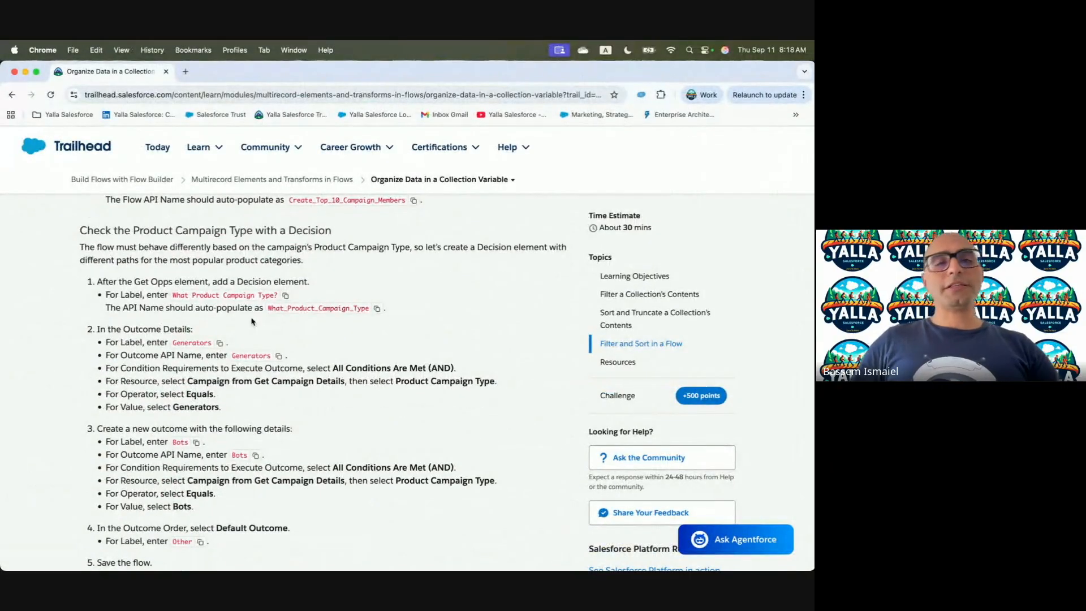
{"action": "left_click", "coordinate": [220, 343]}
{"action": "key", "text": "ctrl+Right"}
{"action": "left_click", "coordinate": [423, 357]}
{"action": "key", "text": "super+v"}
{"action": "left_click", "coordinate": [654, 363]}
Check the unit's condition instructions, and set the Generators condition's resource to Product Campaign Type from Get Campaign Details.
{"action": "key", "text": "ctrl+Left"}
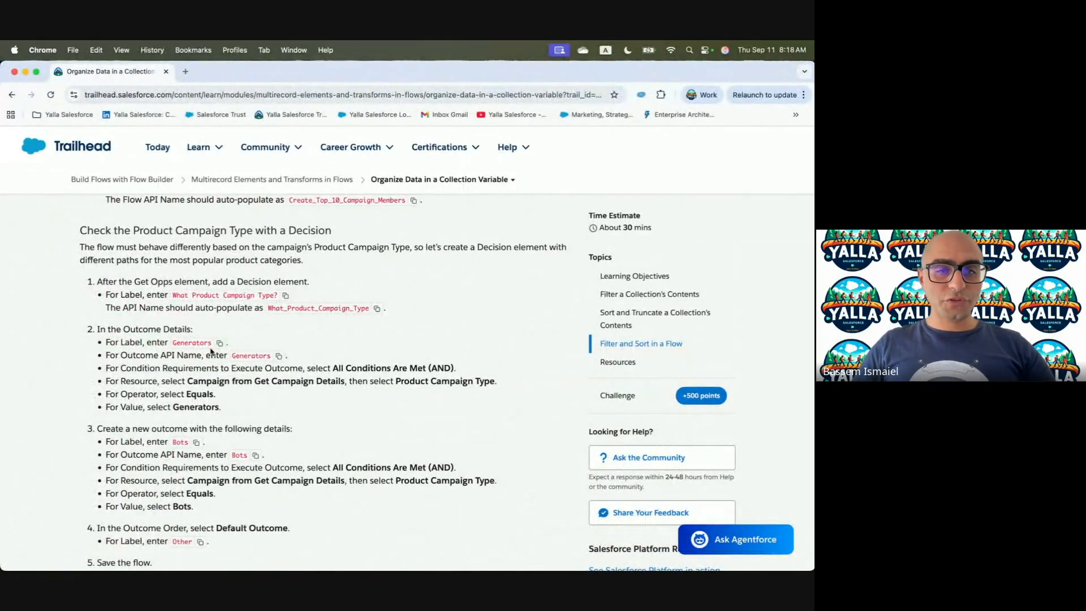
{"action": "scroll", "coordinate": [226, 369], "scroll_direction": "down", "scroll_amount": 2}
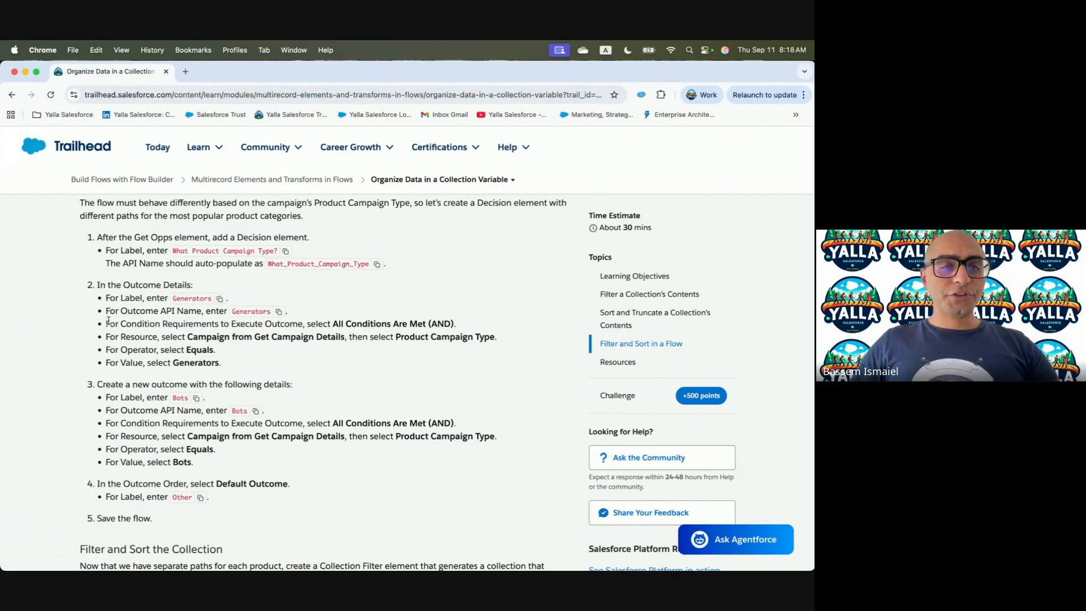
{"action": "left_click_drag", "start_coordinate": [116, 324], "coordinate": [323, 324]}
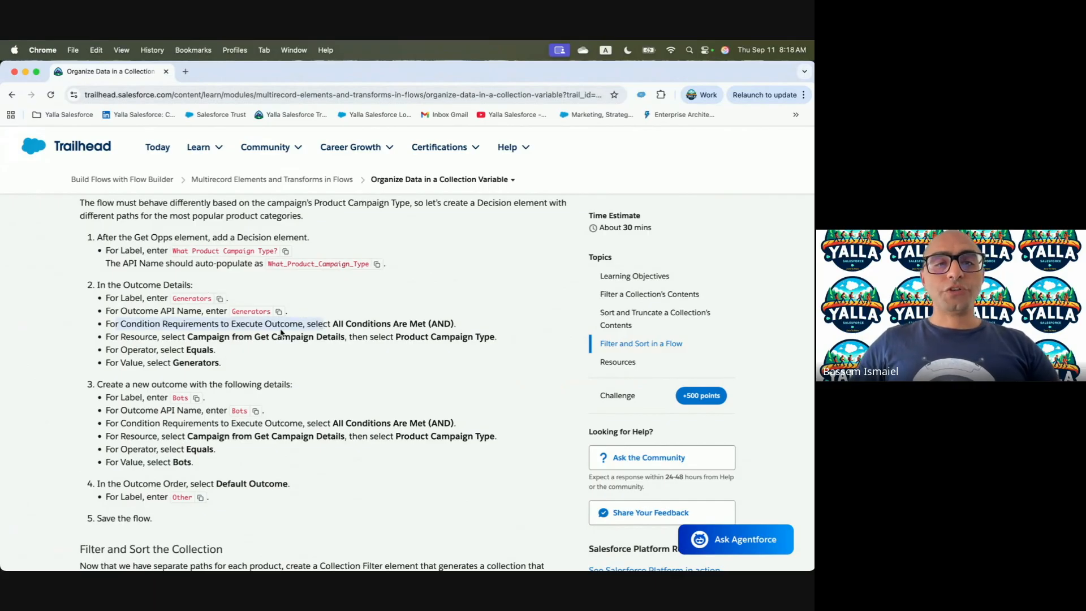
{"action": "key", "text": "ctrl+Right"}
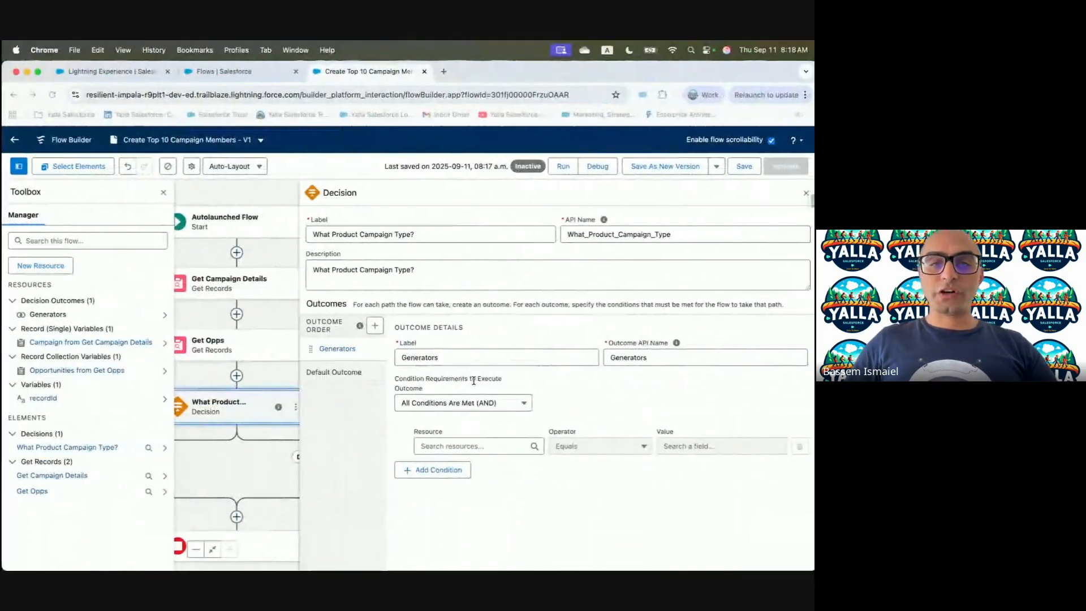
{"action": "key", "text": "ctrl+Left"}
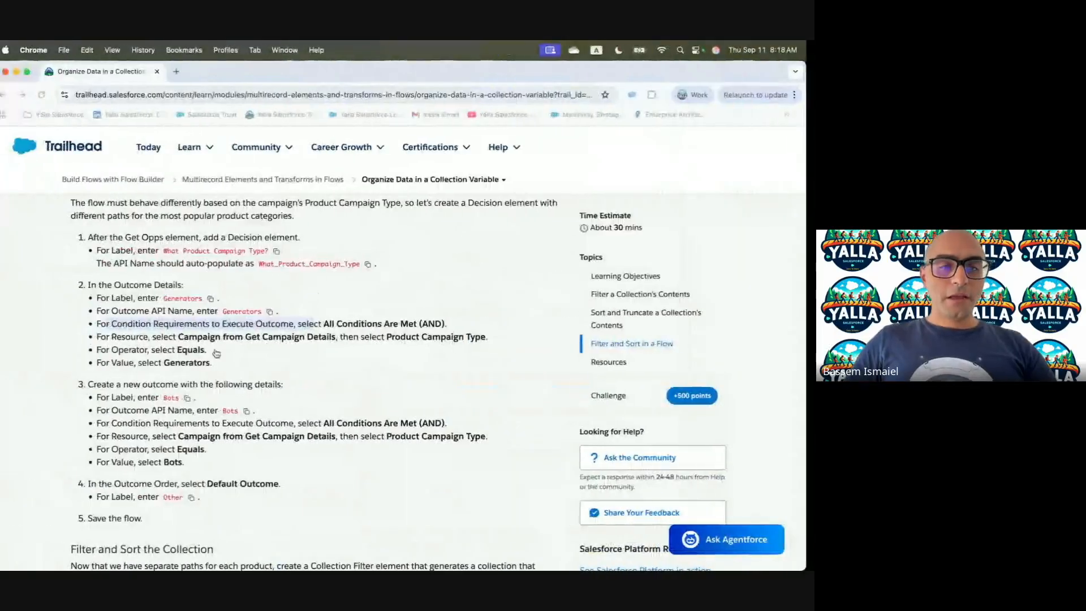
{"action": "left_click_drag", "start_coordinate": [186, 336], "coordinate": [346, 337]}
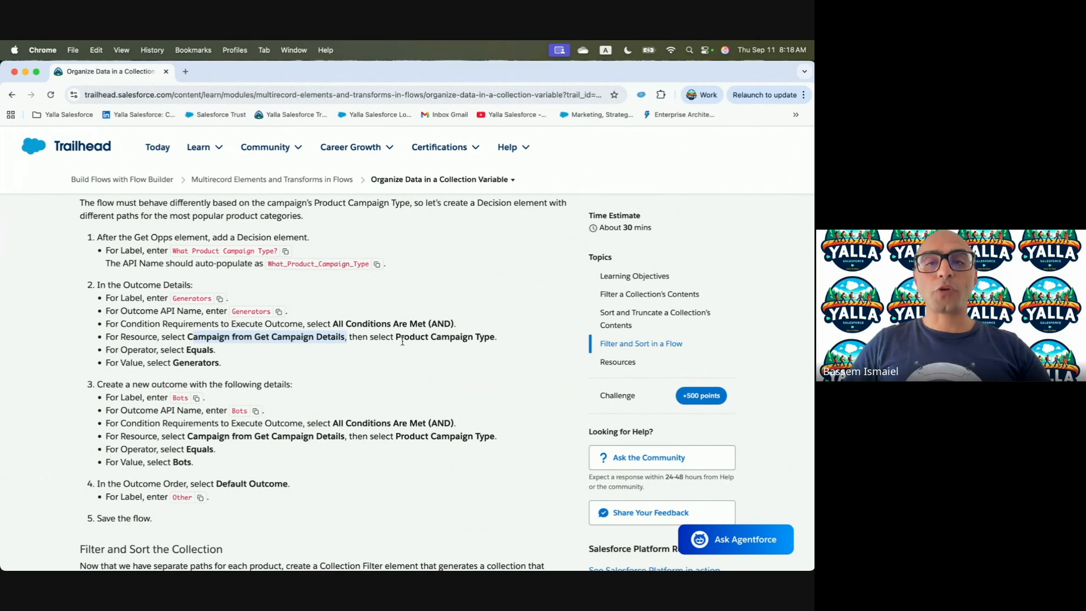
{"action": "key", "text": "ctrl+Right"}
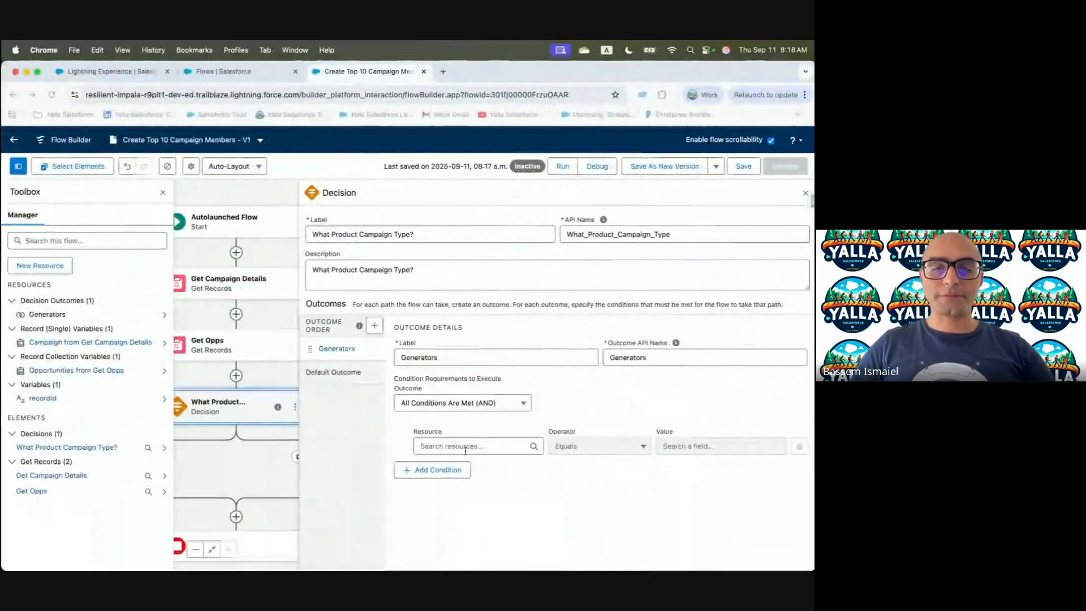
{"action": "left_click", "coordinate": [461, 446]}
{"action": "type", "text": "Get C"}
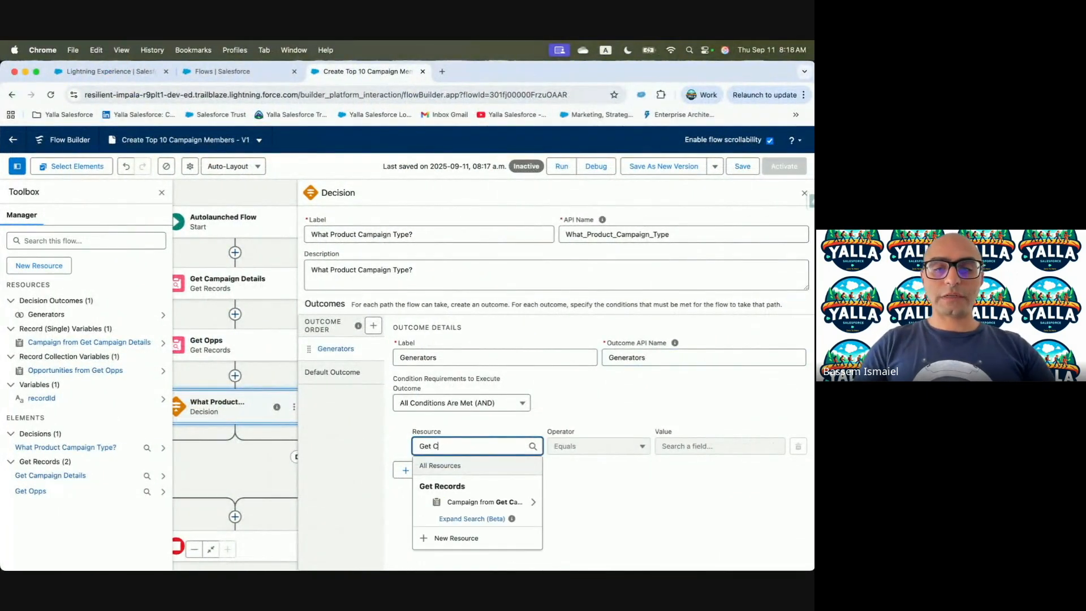
{"action": "left_click", "coordinate": [521, 501]}
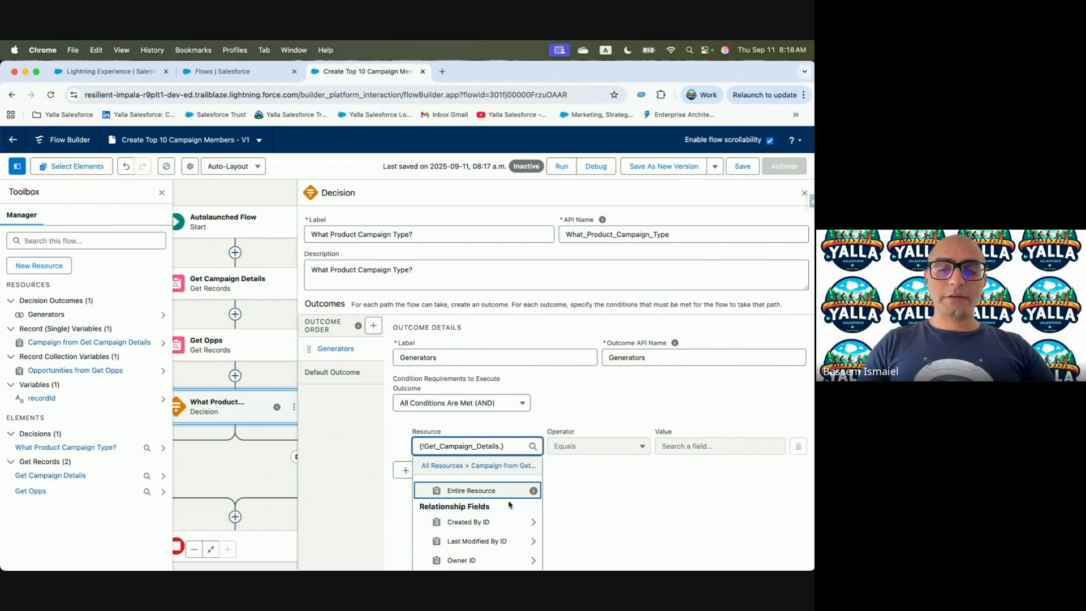
{"action": "type", "text": "Pro"}
{"action": "left_click", "coordinate": [480, 502]}
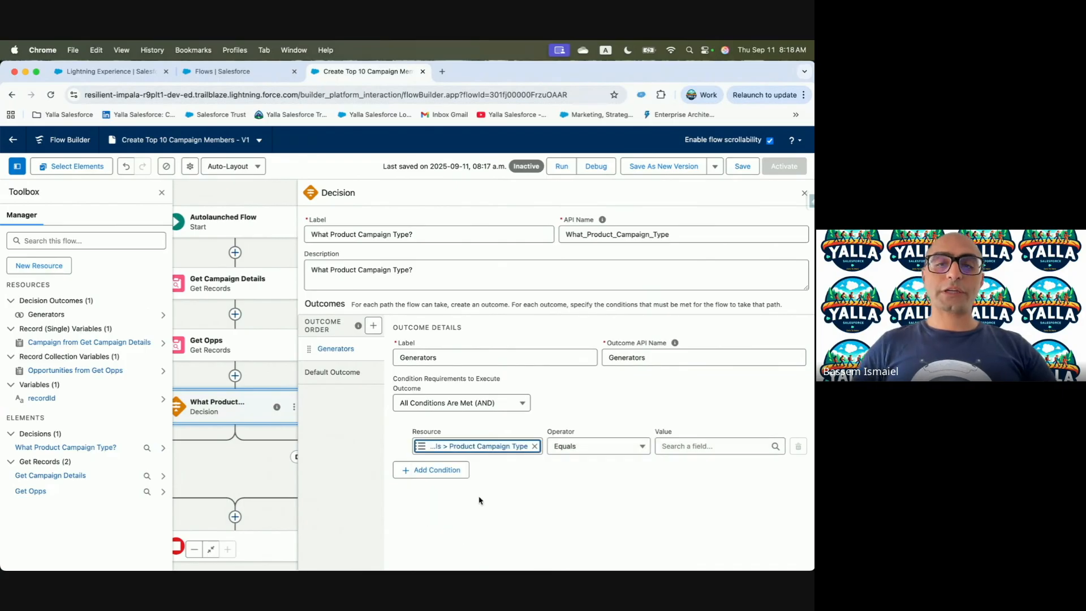
Check the operator and value in the unit, and complete the Generators condition as Equals Generators.
{"action": "key", "text": "super+grave"}
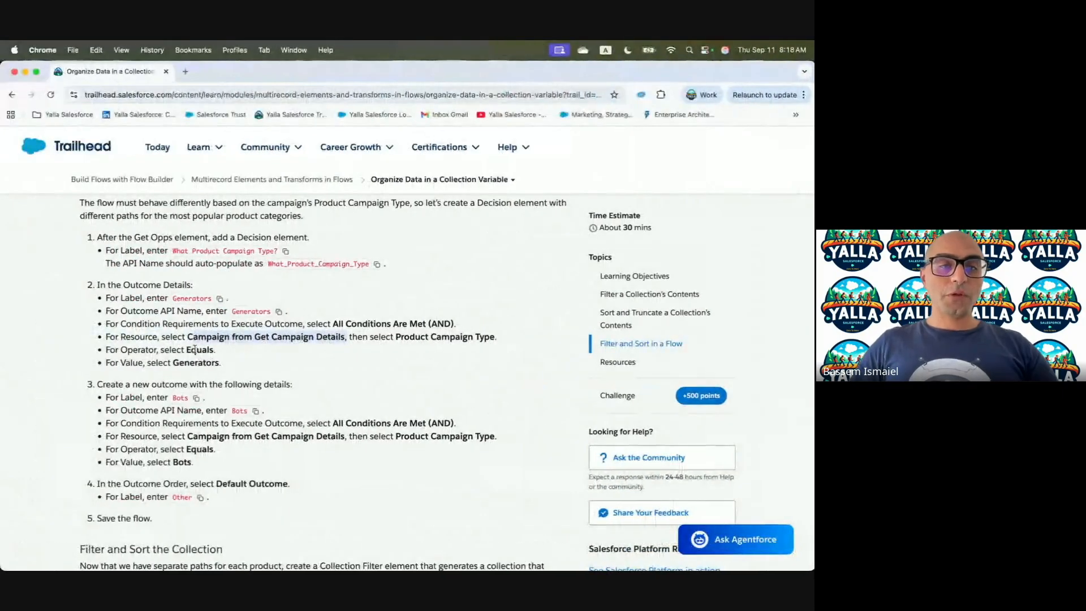
{"action": "key", "text": "super+grave"}
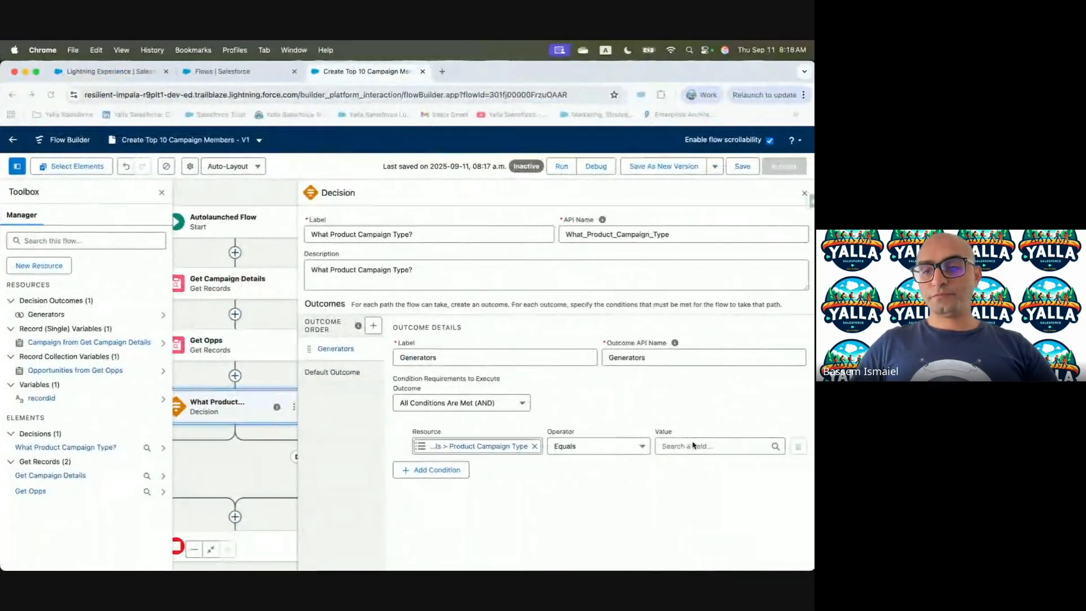
{"action": "left_click", "coordinate": [679, 444]}
{"action": "left_click", "coordinate": [706, 502]}
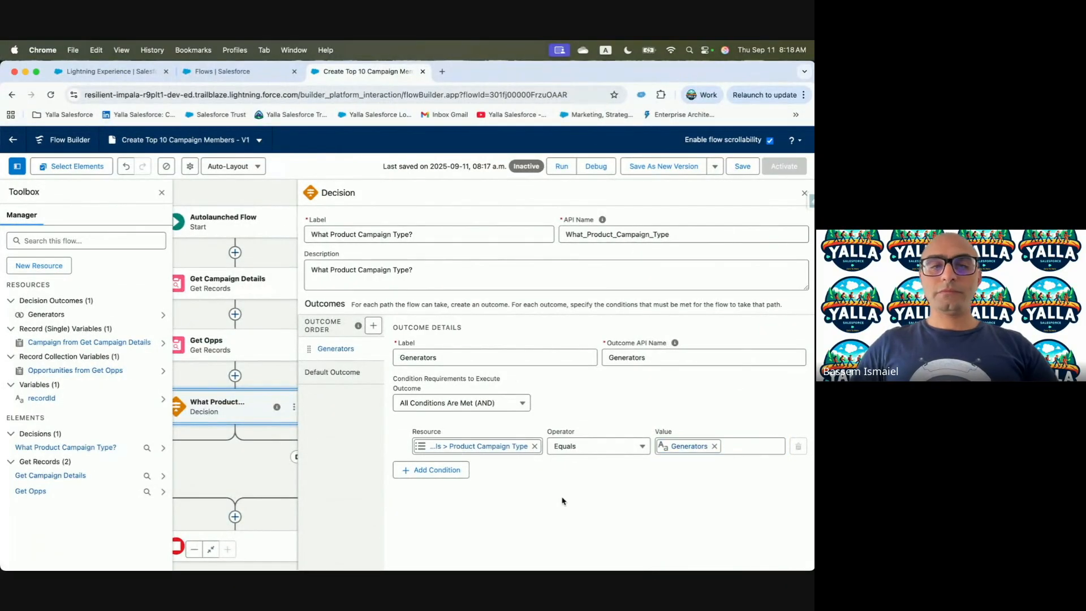
Copy the second outcome's label from the unit, and add an outcome to the Decision labelled Bots.
{"action": "key", "text": "super+grave"}
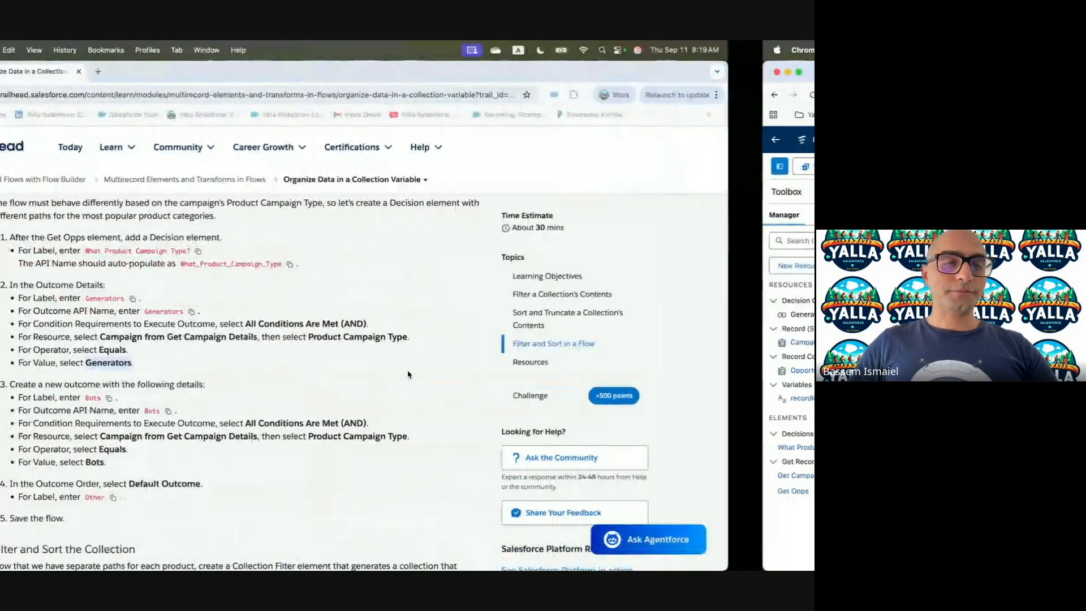
{"action": "scroll", "coordinate": [147, 374], "scroll_direction": "down", "scroll_amount": 3}
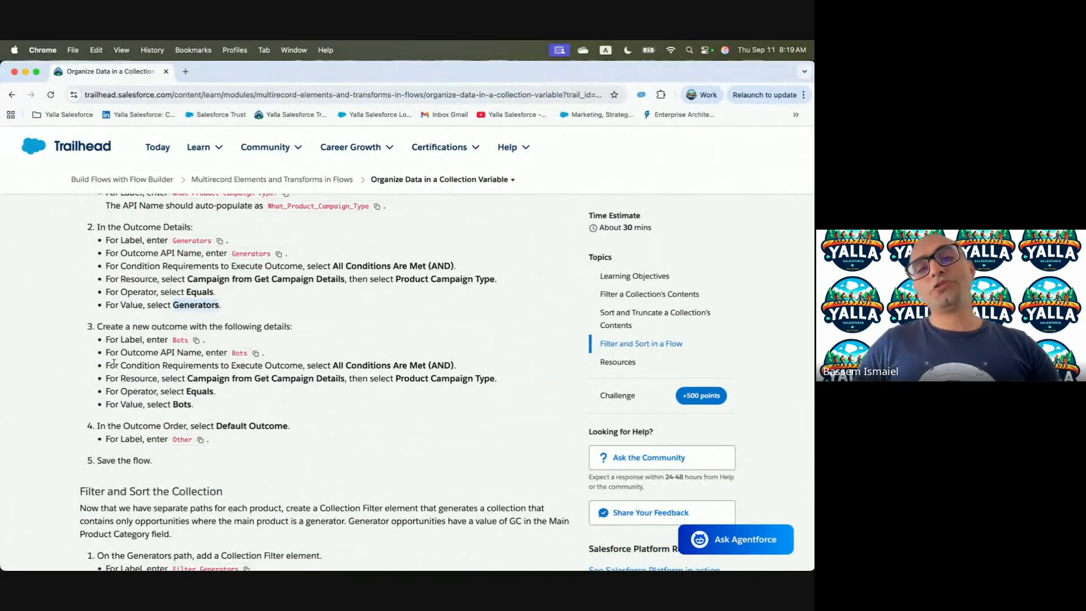
{"action": "left_click", "coordinate": [196, 340]}
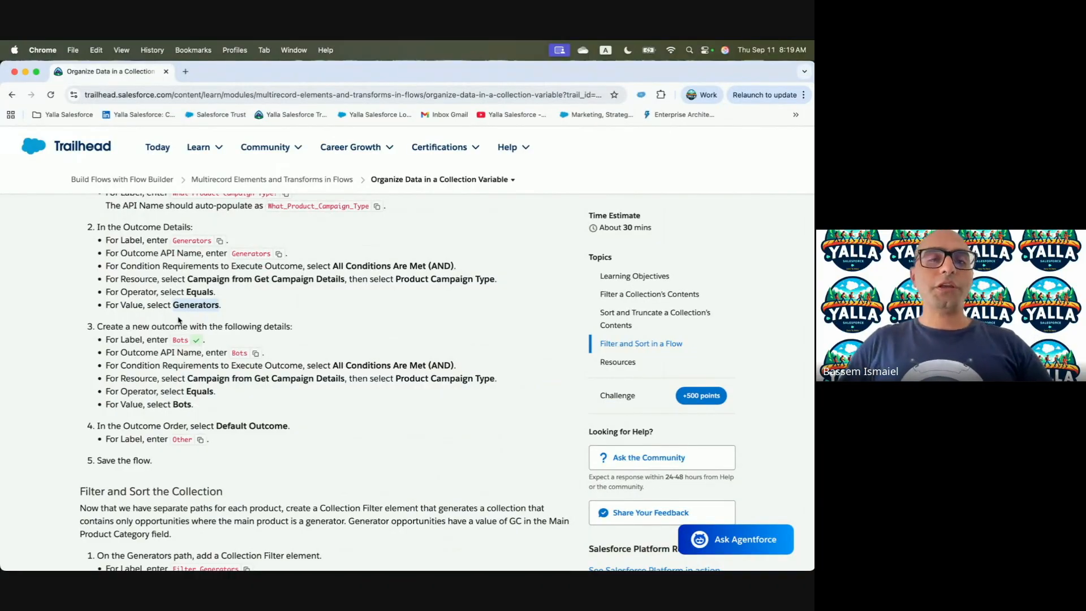
{"action": "key", "text": "super+grave"}
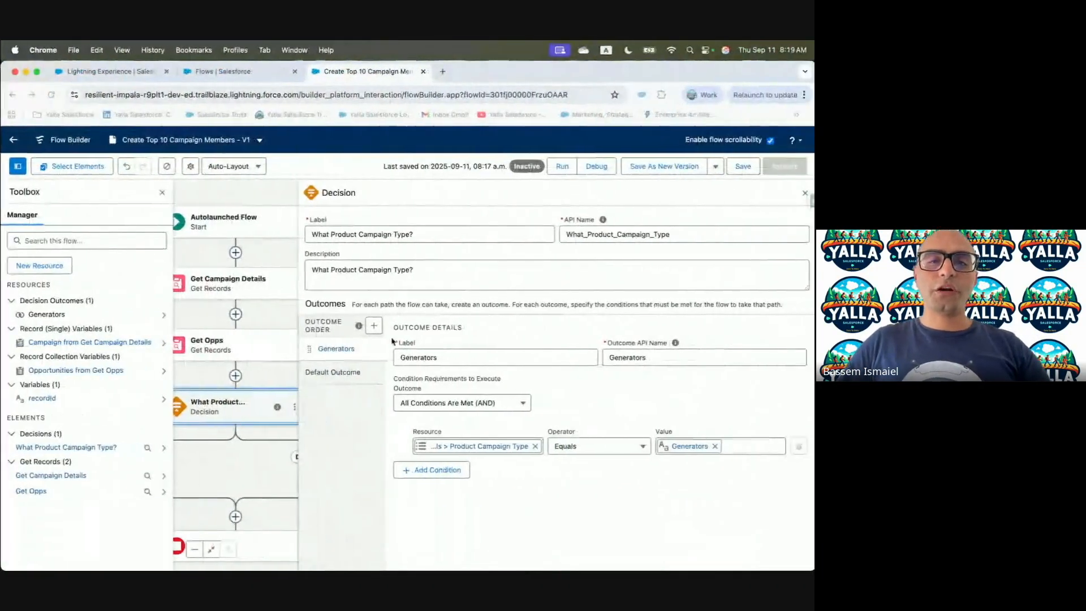
{"action": "left_click", "coordinate": [374, 325]}
{"action": "left_click", "coordinate": [655, 366]}
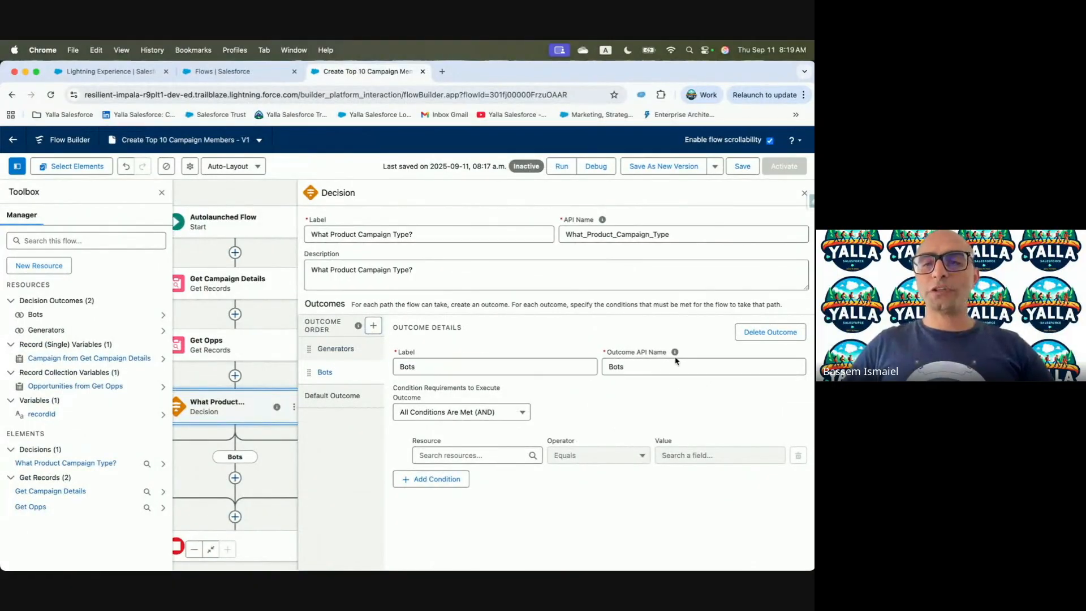
Set the Bots condition to Product Campaign Type from Get Campaign Details Equals the picklist value Bots.
{"action": "key", "text": "super+grave"}
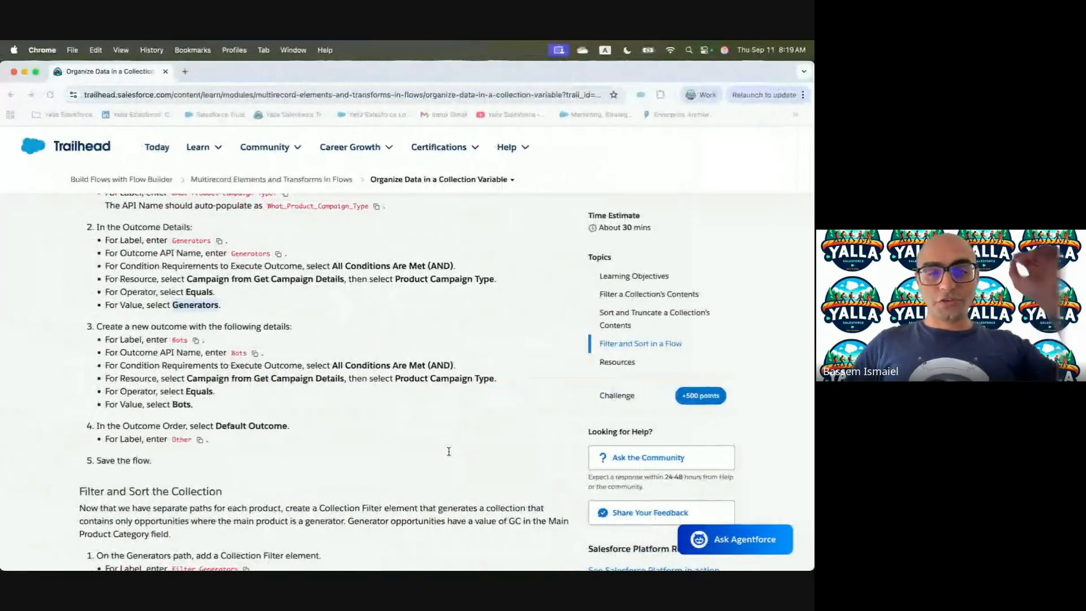
{"action": "key", "text": "super+grave"}
{"action": "left_click", "coordinate": [450, 456]}
{"action": "type", "text": "Campa"}
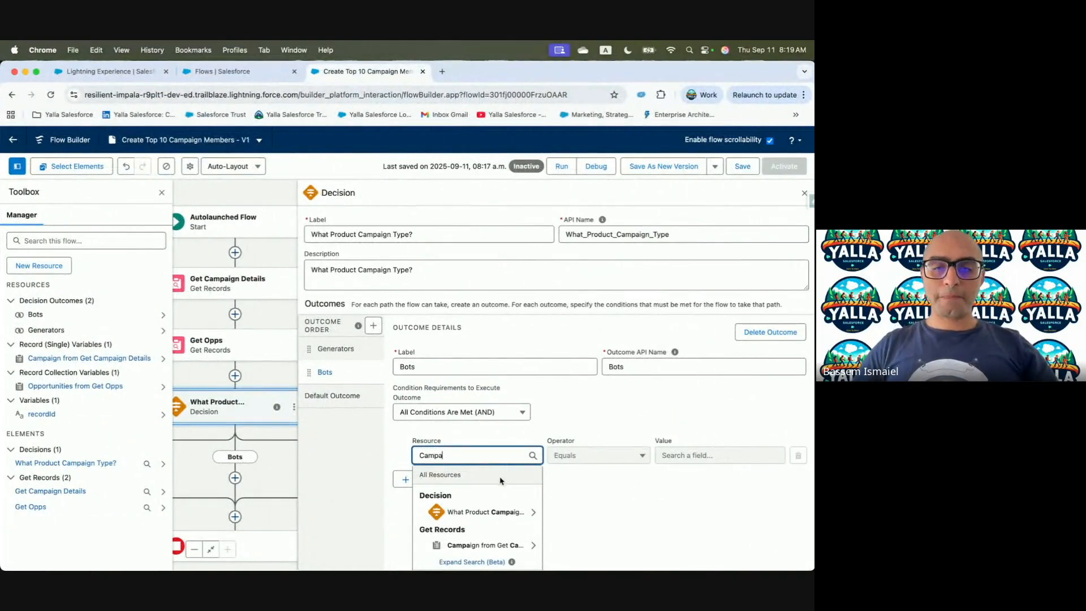
{"action": "left_click", "coordinate": [484, 545]}
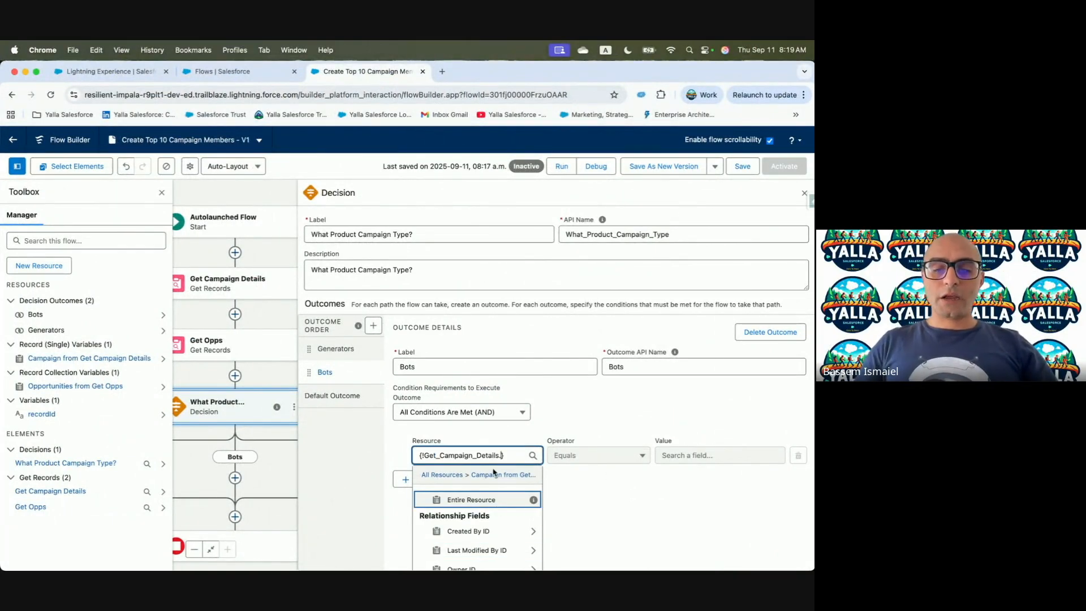
{"action": "type", "text": "Pro"}
{"action": "left_click", "coordinate": [484, 511]}
{"action": "left_click", "coordinate": [715, 453]}
{"action": "type", "text": "Bot"}
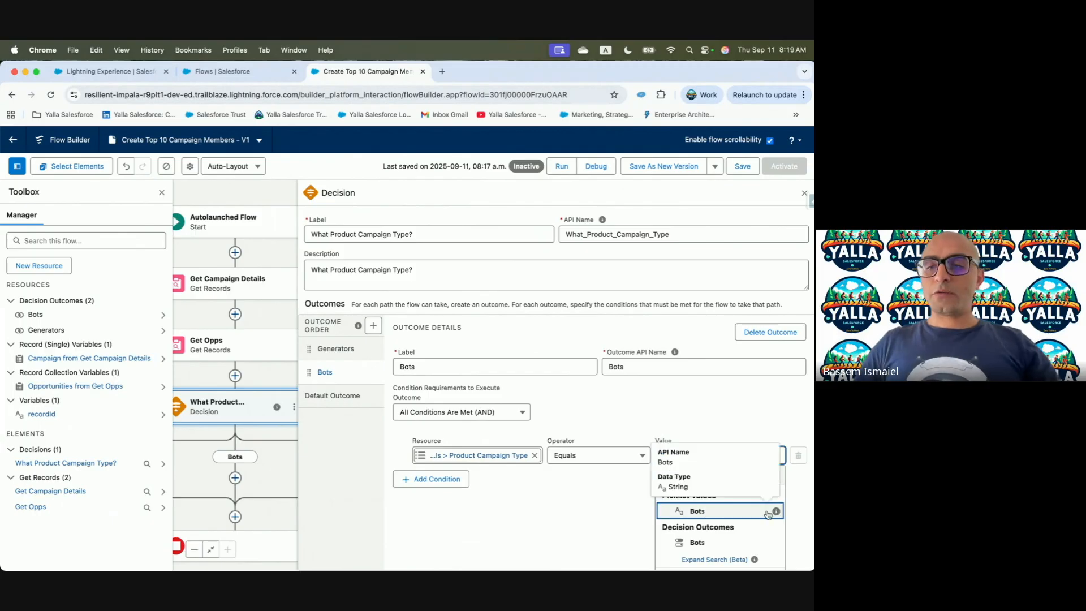
{"action": "left_click", "coordinate": [702, 512]}
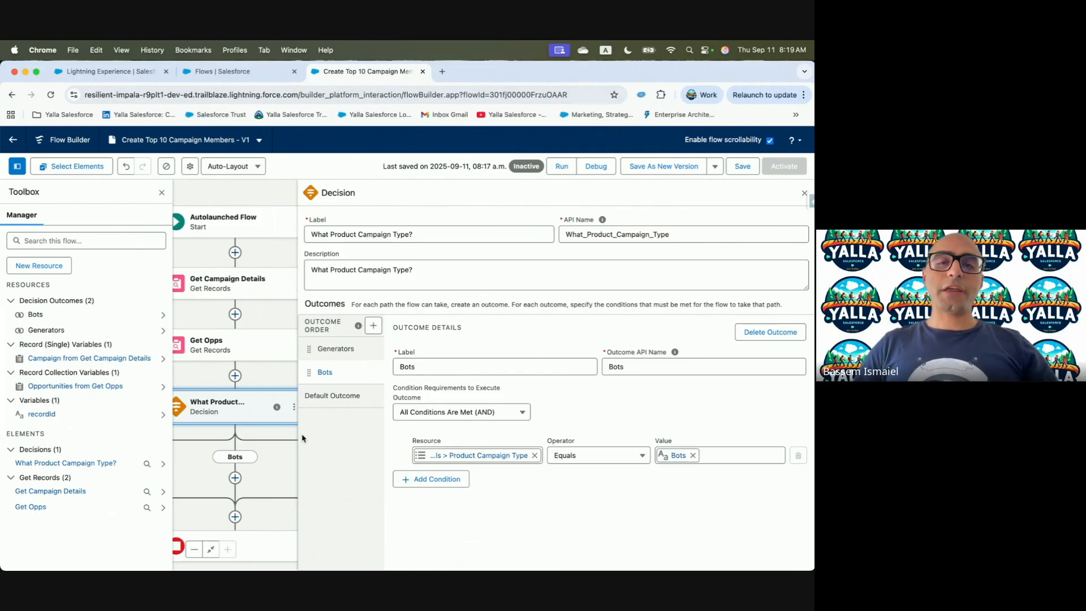
Check the unit's default outcome instruction, relabel the Default Outcome as Other, and review the Generators outcome.
{"action": "key", "text": "ctrl+Left"}
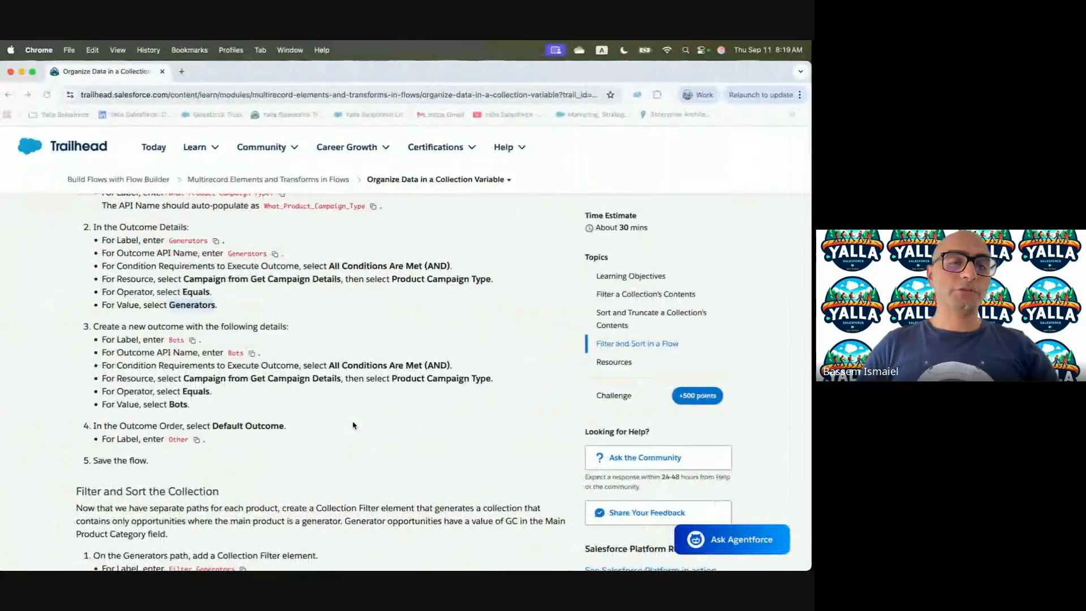
{"action": "scroll", "coordinate": [305, 449], "scroll_direction": "down", "scroll_amount": 3}
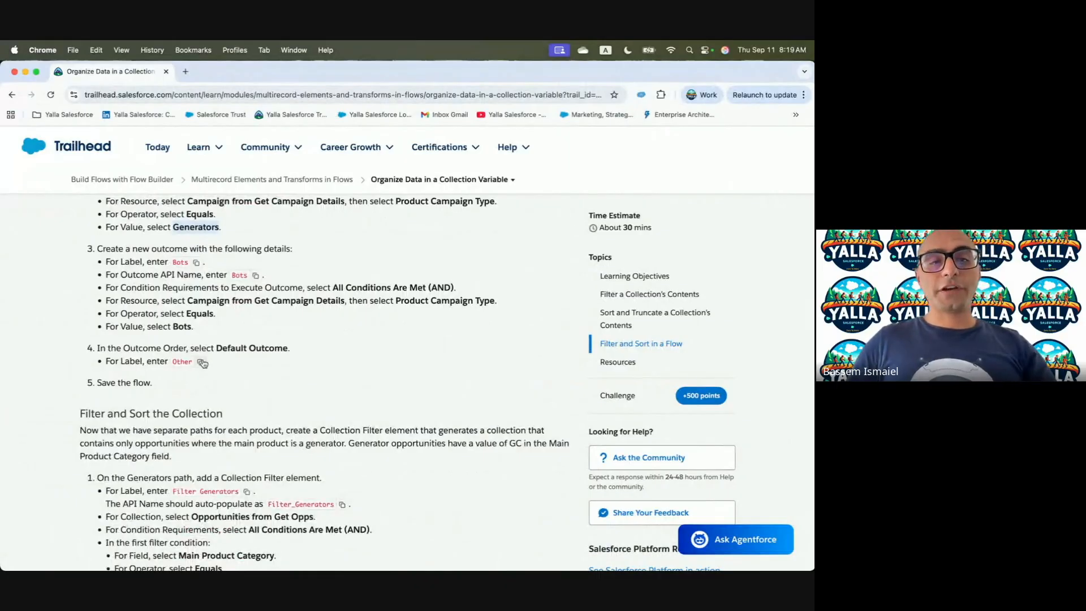
{"action": "key", "text": "ctrl+Right"}
{"action": "left_click", "coordinate": [332, 396]}
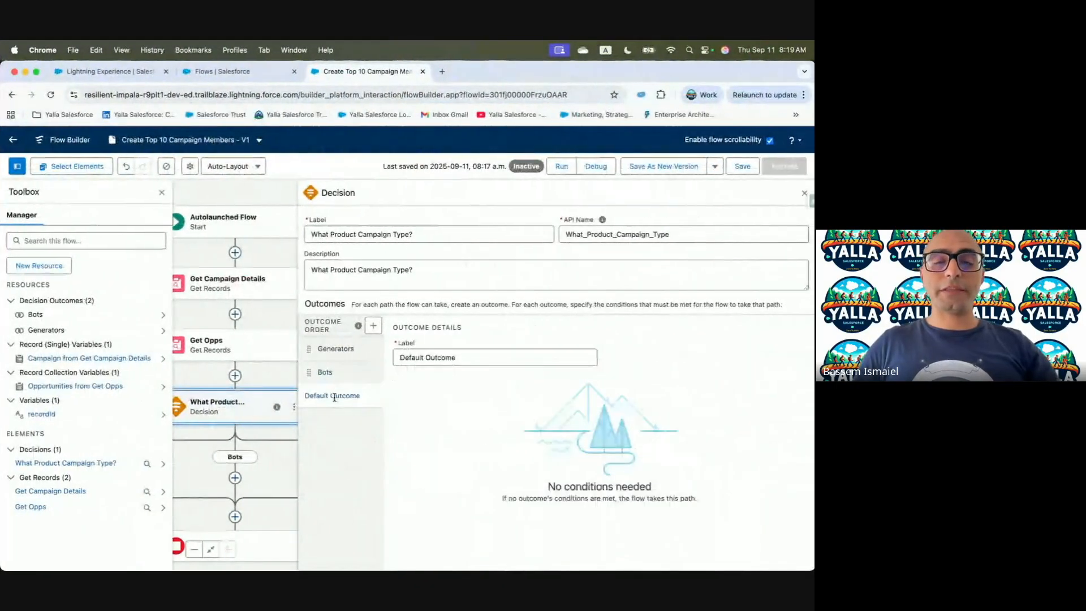
{"action": "left_click_drag", "start_coordinate": [477, 365], "coordinate": [330, 362]}
{"action": "type", "text": "Other"}
{"action": "left_click", "coordinate": [334, 350]}
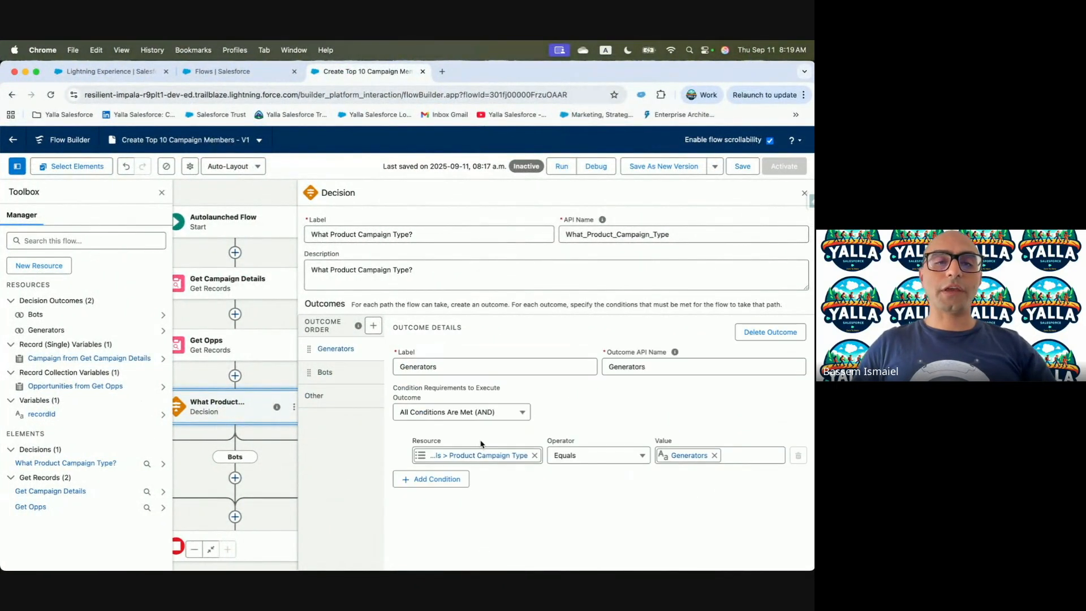
Read the unit's Filter and Sort the Collection instructions, and close the Decision settings and the Toolbox.
{"action": "key", "text": "ctrl+Right"}
{"action": "scroll", "coordinate": [305, 457], "scroll_direction": "down", "scroll_amount": 5}
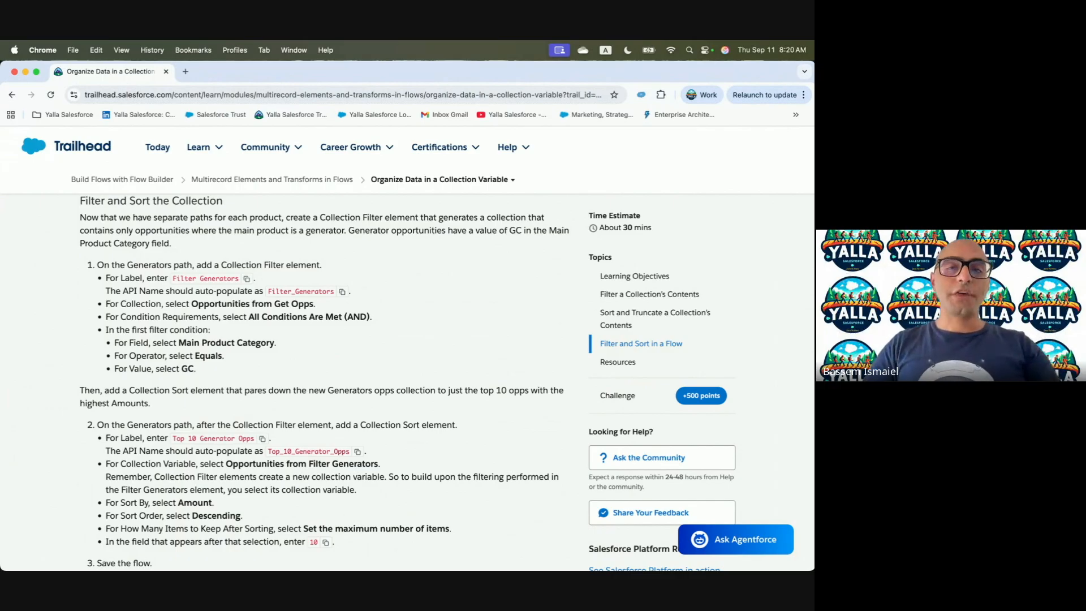
{"action": "key", "text": "ctrl+Right"}
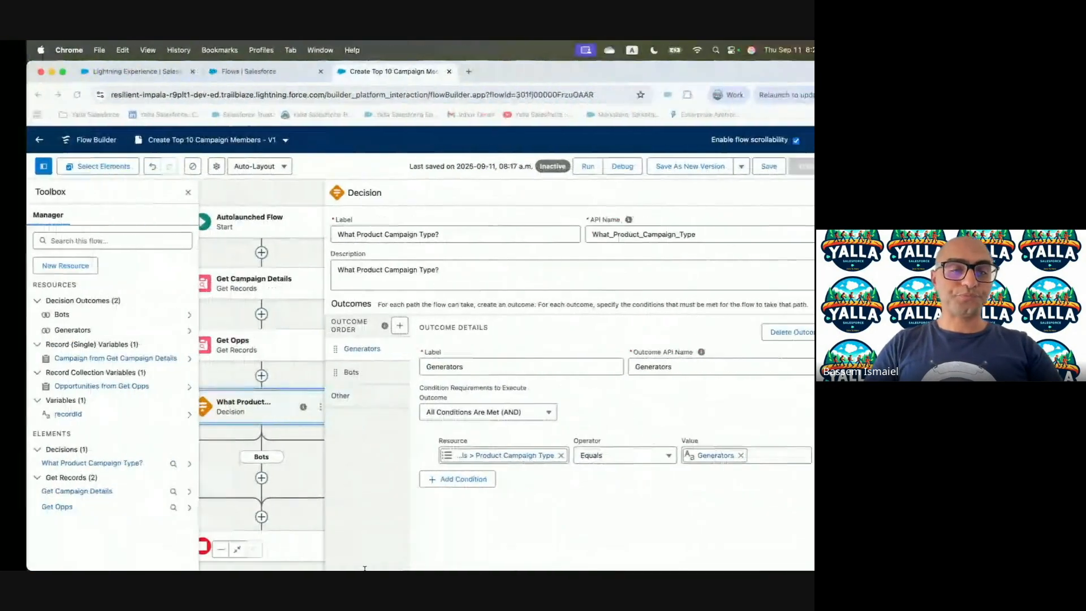
{"action": "left_click", "coordinate": [804, 193]}
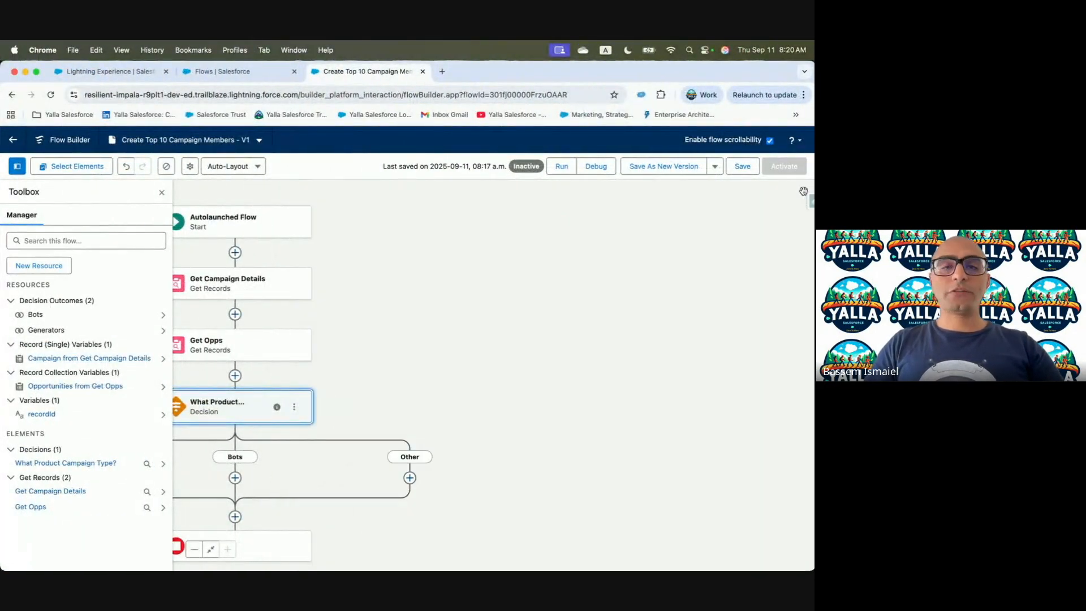
{"action": "left_click", "coordinate": [161, 193]}
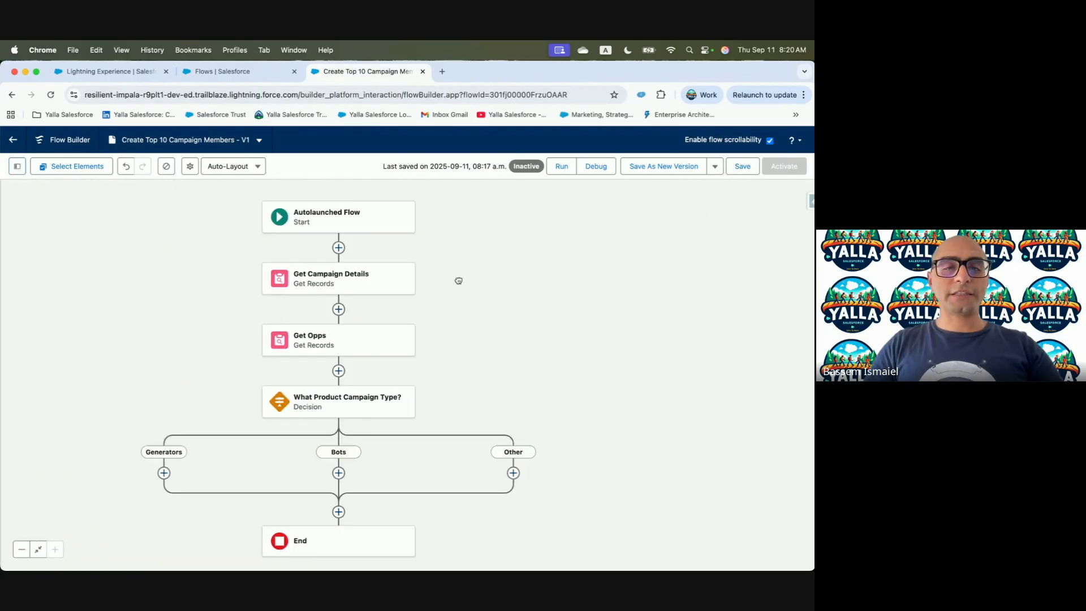
Add a Collection Filter element to the Generators path of the flow.
{"action": "scroll", "coordinate": [456, 279], "scroll_direction": "left", "scroll_amount": 3}
{"action": "left_click", "coordinate": [294, 406]}
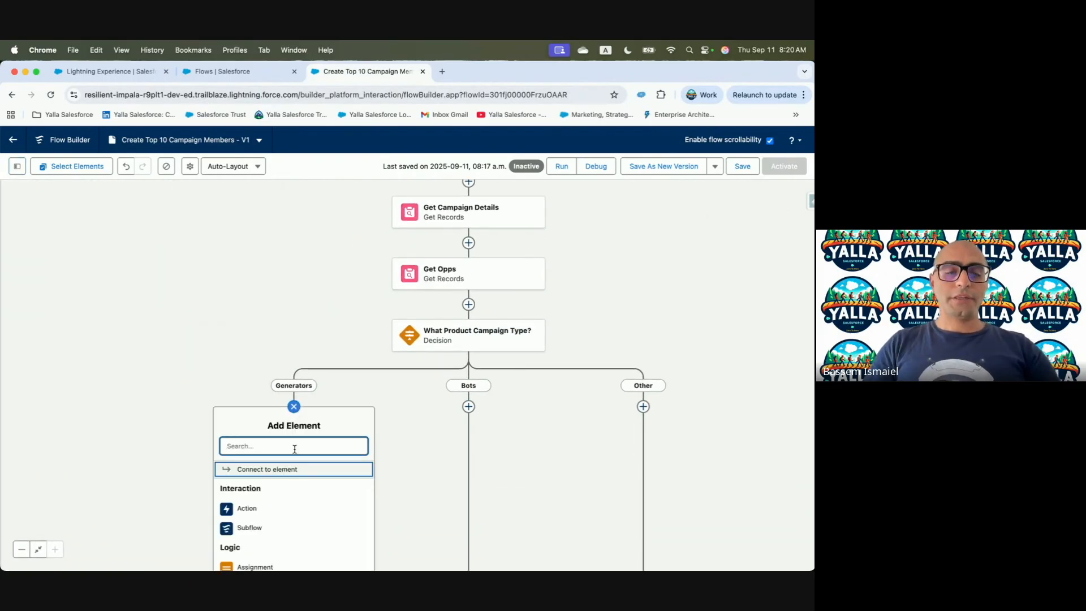
{"action": "type", "text": "Filte"}
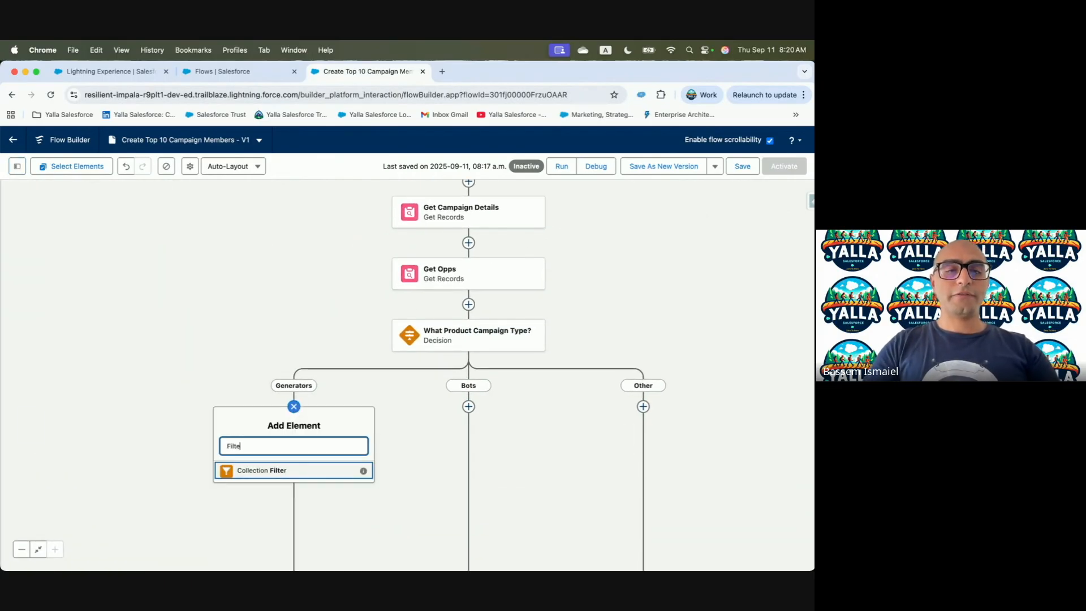
{"action": "left_click", "coordinate": [280, 473]}
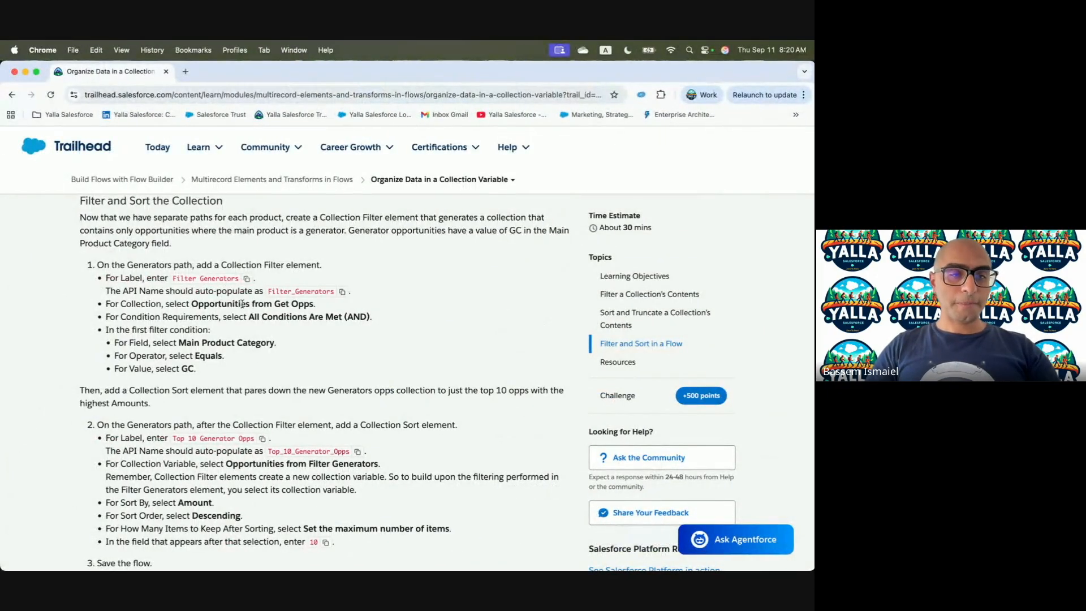
Copy the filter's label from the Trailhead unit, and set the Collection Filter's label and description to Filter Generators.
{"action": "left_click", "coordinate": [247, 279]}
{"action": "key", "text": "ctrl+Right"}
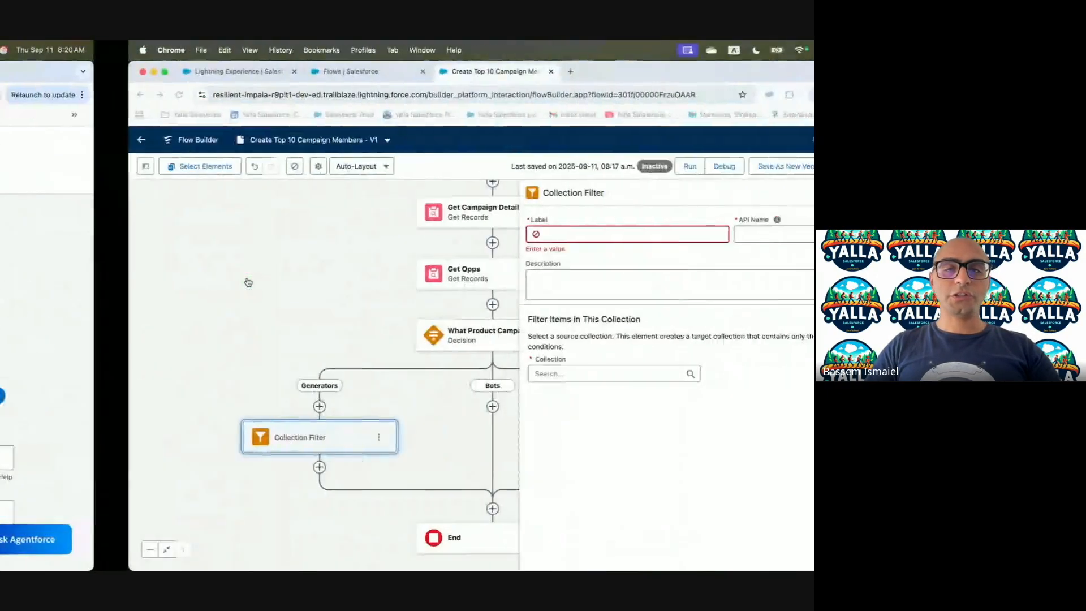
{"action": "left_click", "coordinate": [449, 234]}
{"action": "key", "text": "super+v"}
{"action": "left_click", "coordinate": [676, 232]}
{"action": "left_click", "coordinate": [484, 261]}
{"action": "key", "text": "super+v"}
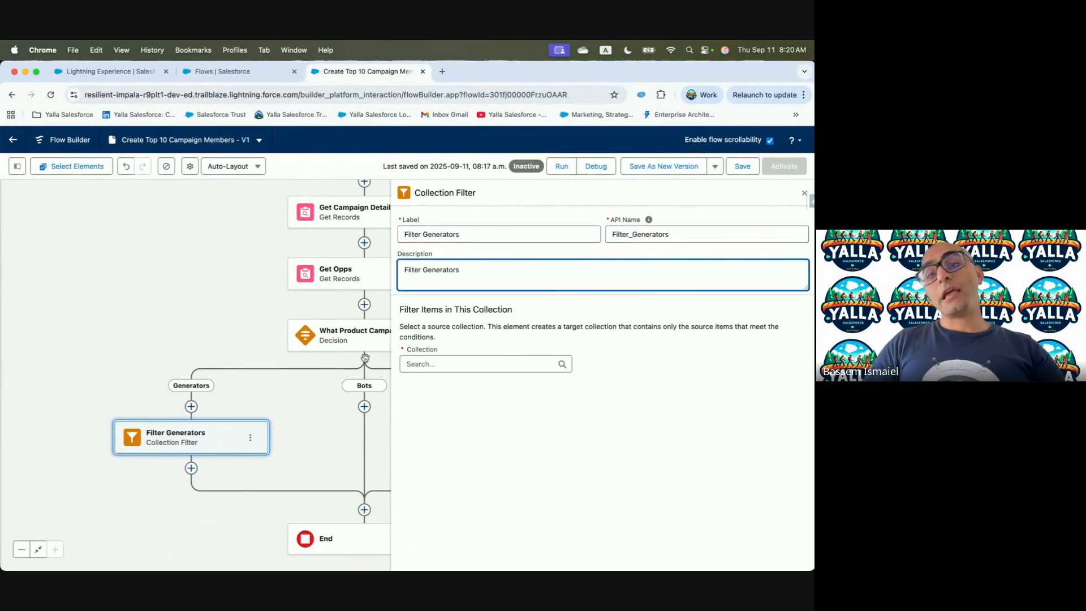
Set the Collection Filter's source collection to Opportunities from Get Opps.
{"action": "left_click", "coordinate": [448, 364]}
{"action": "type", "text": "Opp"}
{"action": "left_click", "coordinate": [482, 419]}
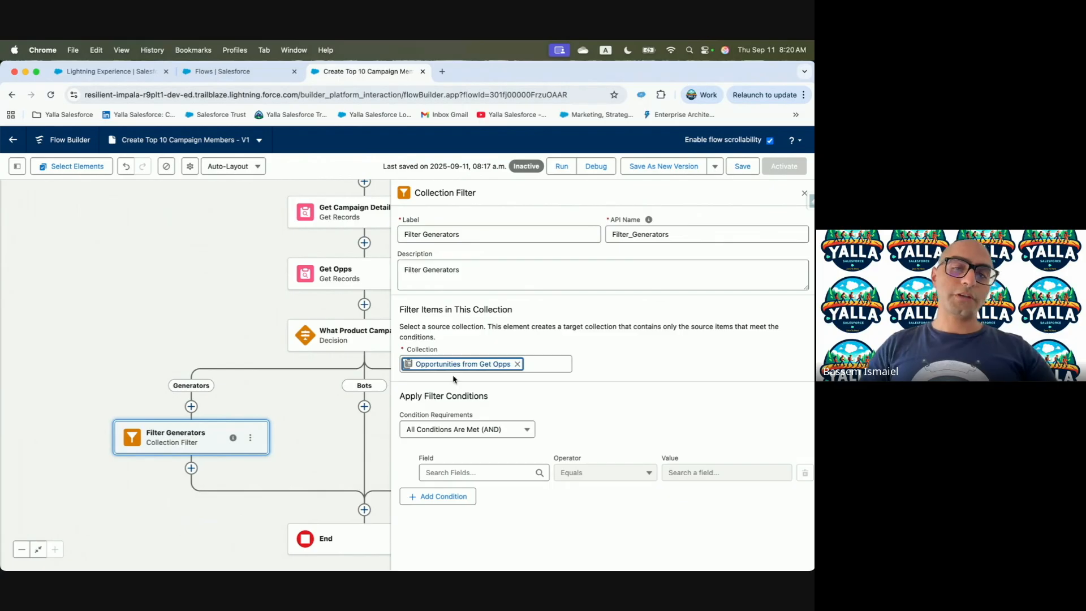
Check the unit's filter condition, and set the condition to Main Product Category Equals the picklist value GC.
{"action": "key", "text": "ctrl+Left"}
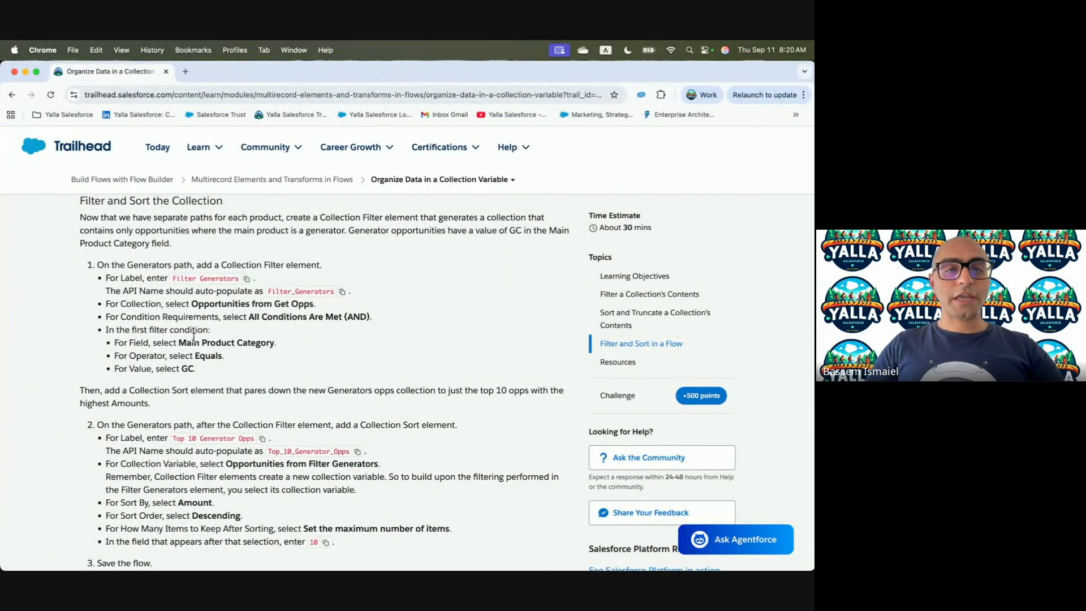
{"action": "key", "text": "ctrl+Right"}
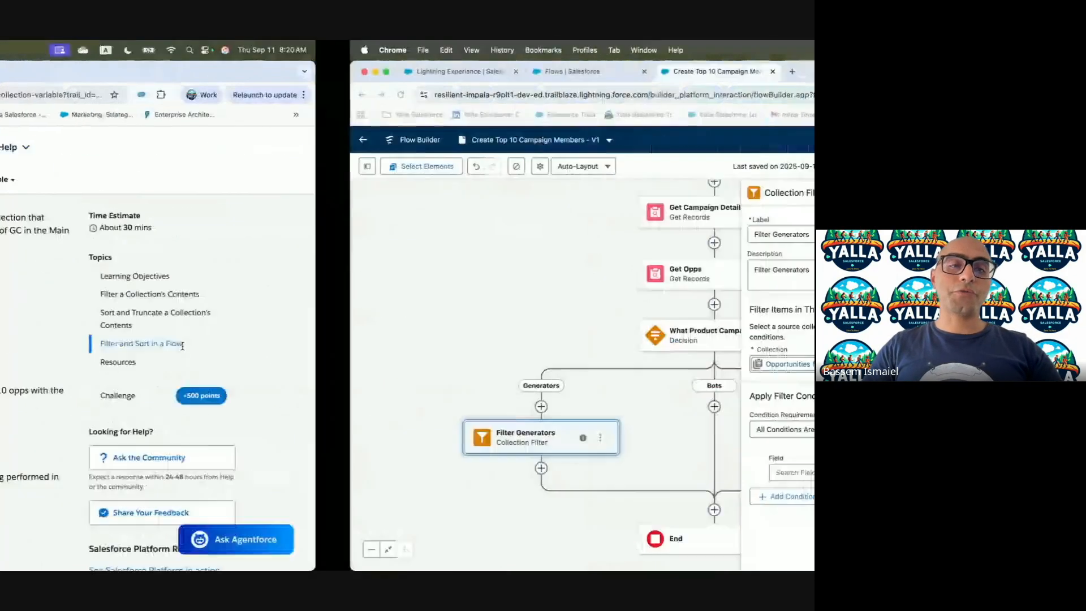
{"action": "left_click", "coordinate": [480, 472]}
{"action": "type", "text": "main"}
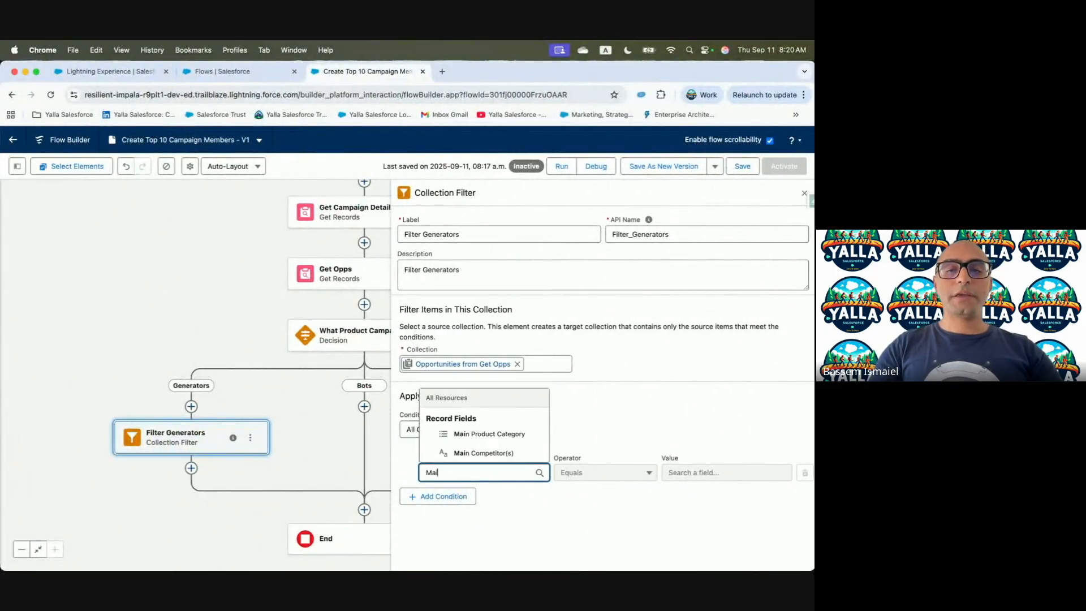
{"action": "left_click", "coordinate": [476, 434]}
{"action": "left_click", "coordinate": [726, 473]}
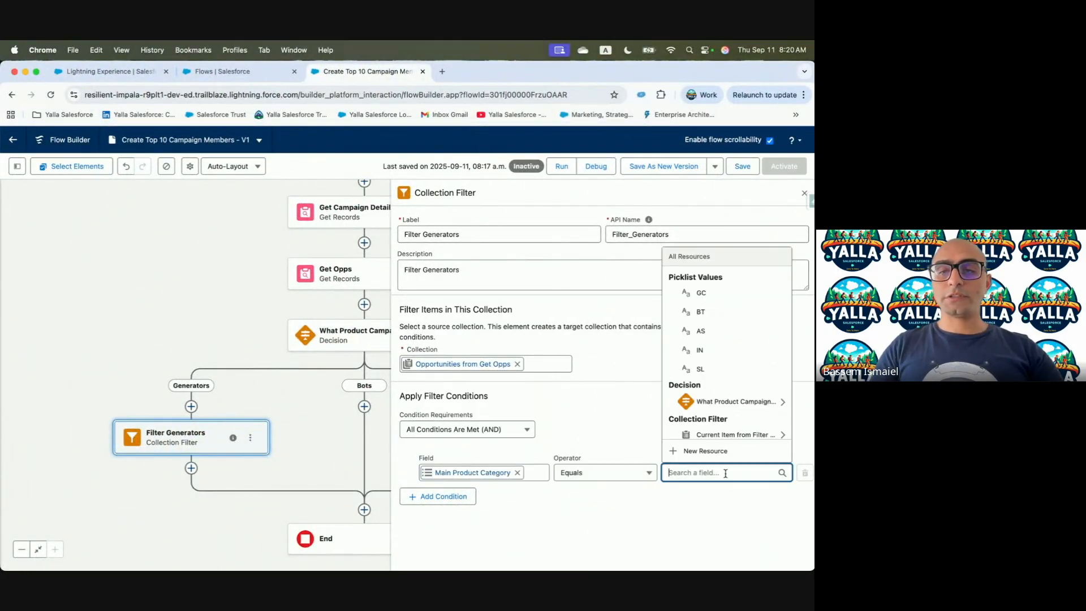
{"action": "left_click", "coordinate": [716, 292]}
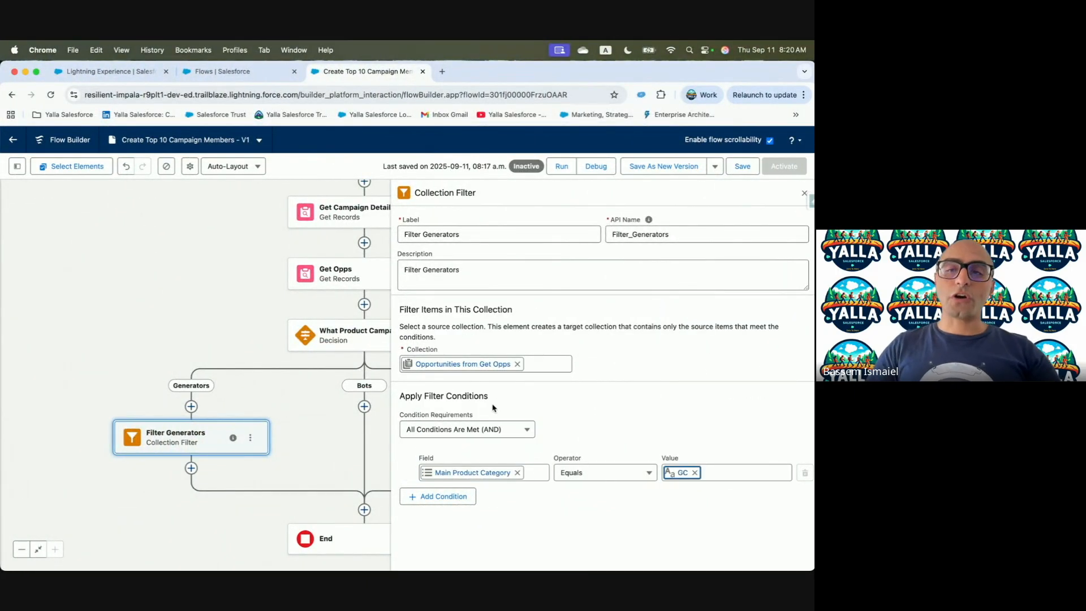
Show the flow's resources in the Toolbox, and close the Collection Filter settings.
{"action": "left_click", "coordinate": [18, 167]}
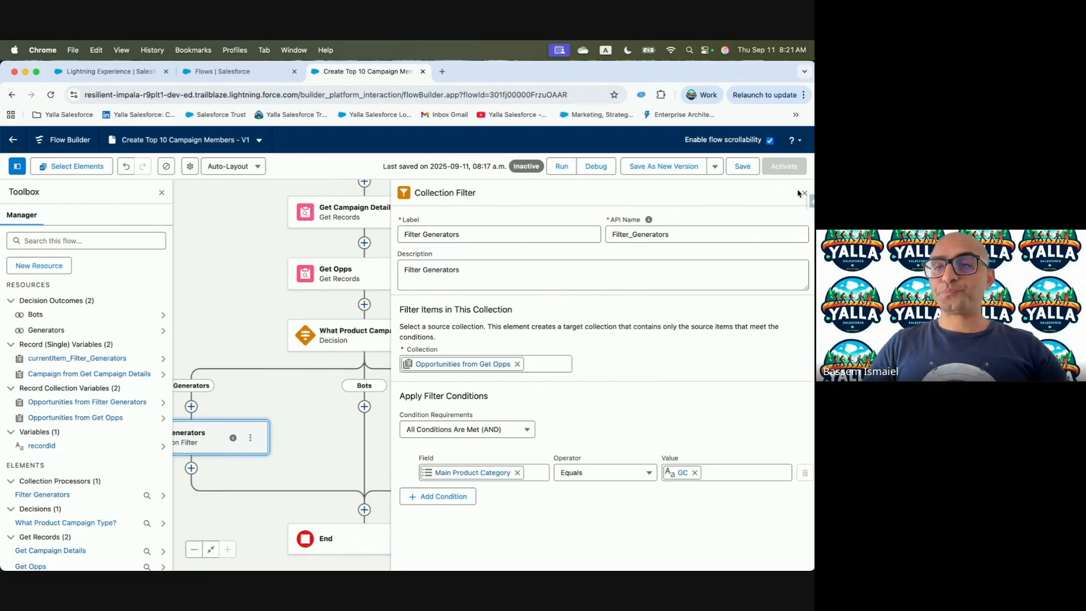
{"action": "left_click", "coordinate": [803, 194]}
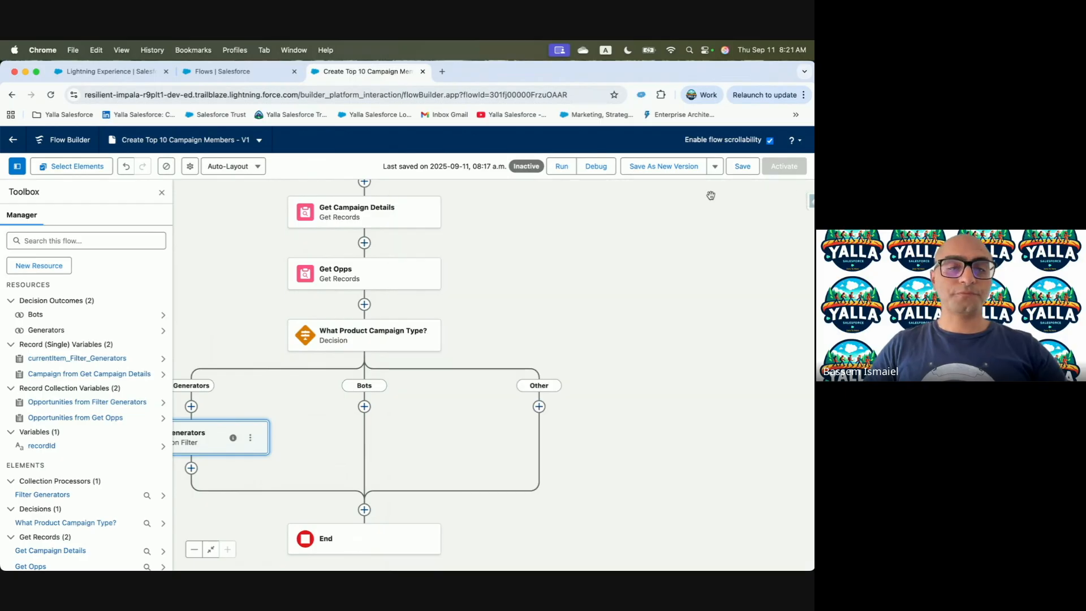
{"action": "left_click_drag", "start_coordinate": [466, 415], "coordinate": [587, 337]}
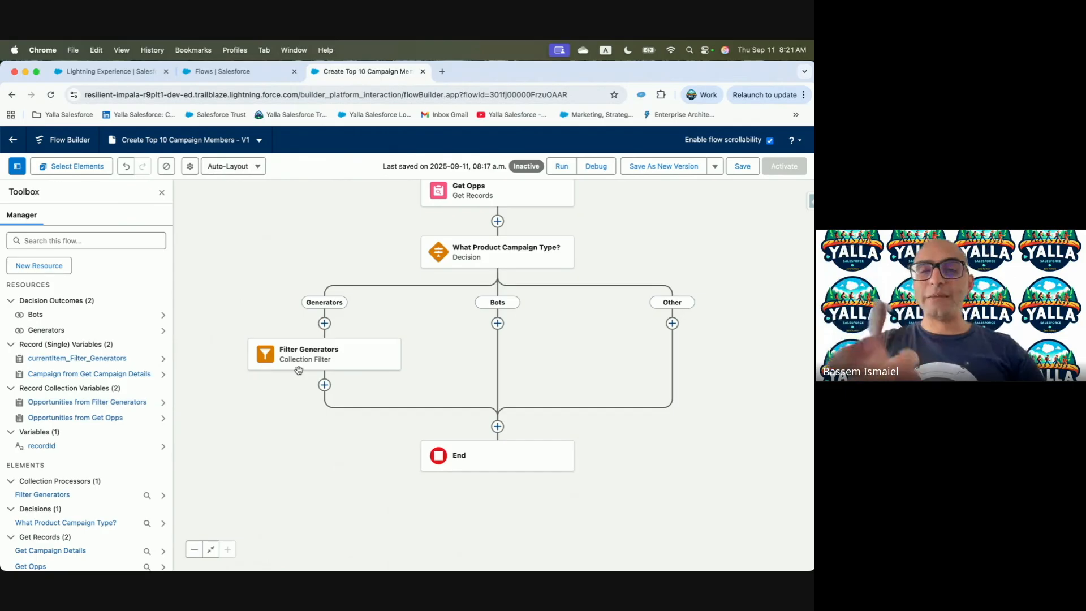
Read the unit's Collection Sort instructions, and add a Collection Sort element after Filter Generators.
{"action": "key", "text": "ctrl+Left"}
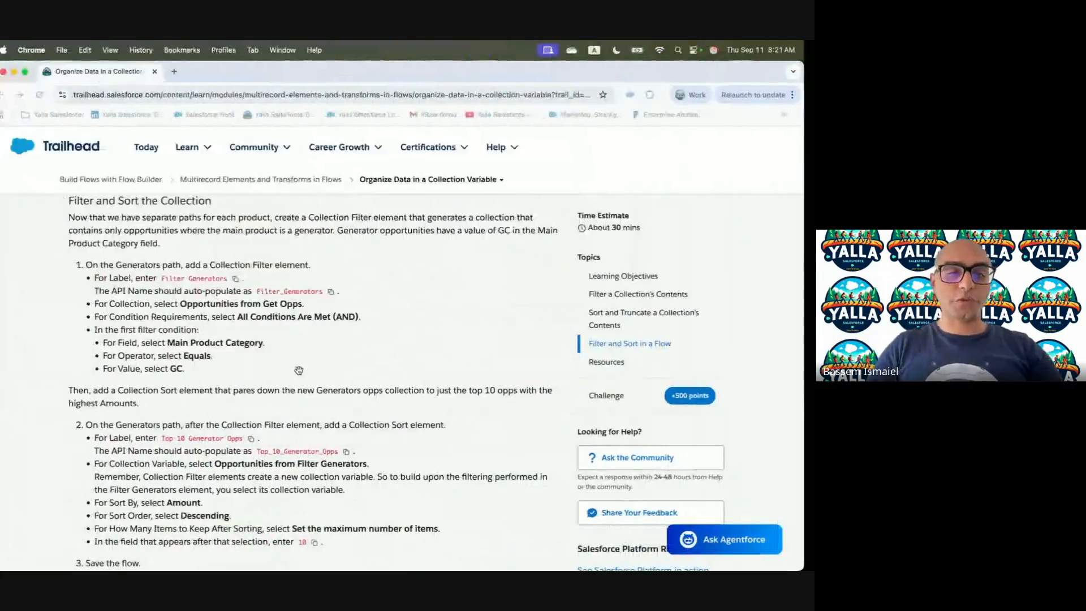
{"action": "scroll", "coordinate": [300, 374], "scroll_direction": "down", "scroll_amount": 2}
{"action": "scroll", "coordinate": [300, 373], "scroll_direction": "down", "scroll_amount": 2}
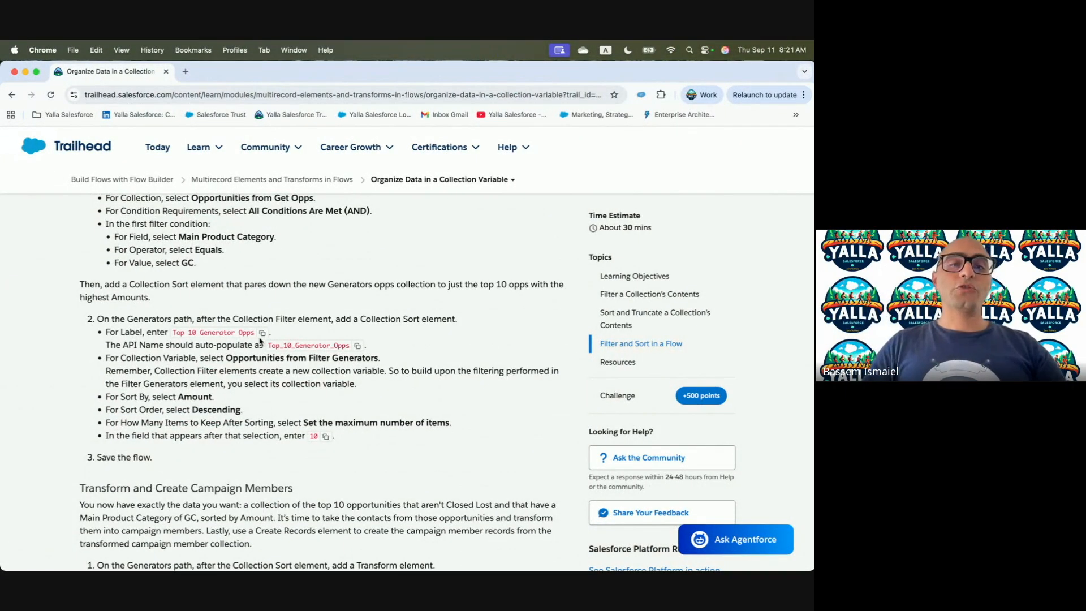
{"action": "key", "text": "ctrl+Right"}
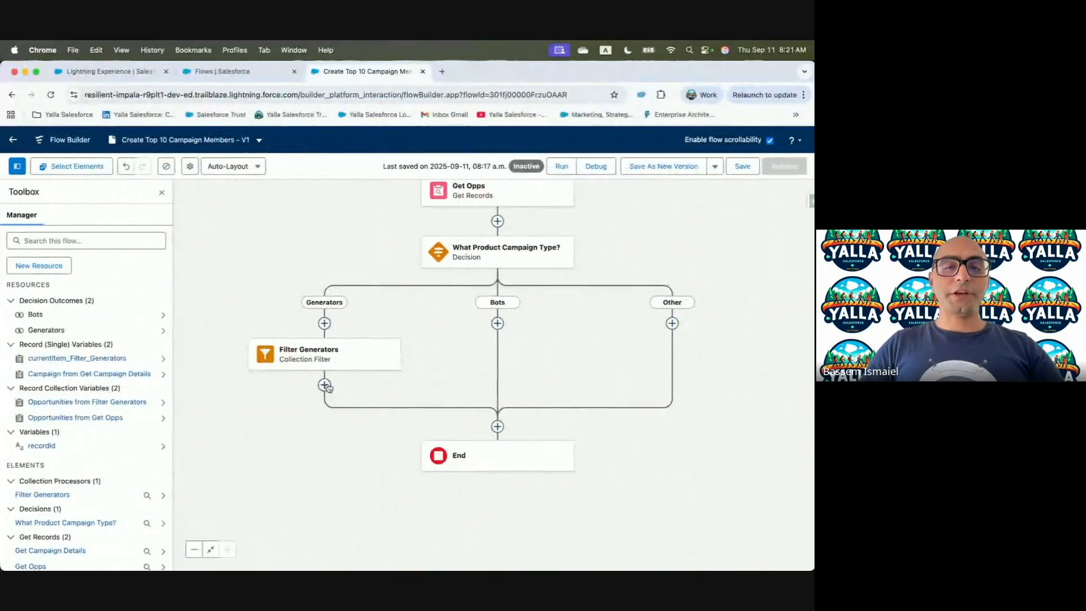
{"action": "left_click", "coordinate": [324, 385]}
{"action": "type", "text": "sort"}
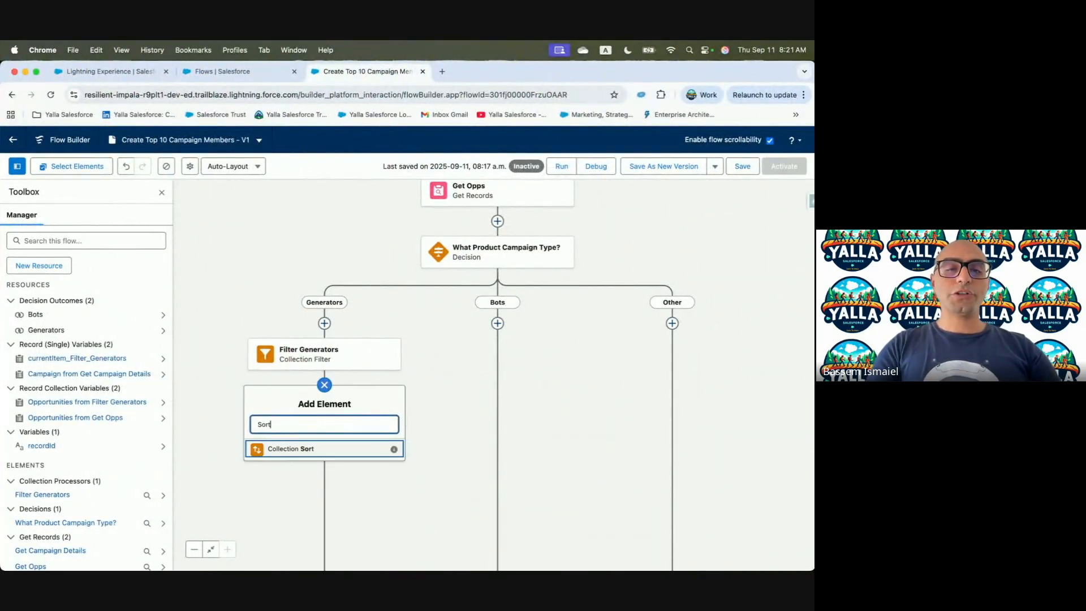
{"action": "left_click", "coordinate": [303, 444]}
Copy the sort's label from the unit, and set the Collection Sort's label and description to Top 10 Generator Opps.
{"action": "key", "text": "ctrl+Left"}
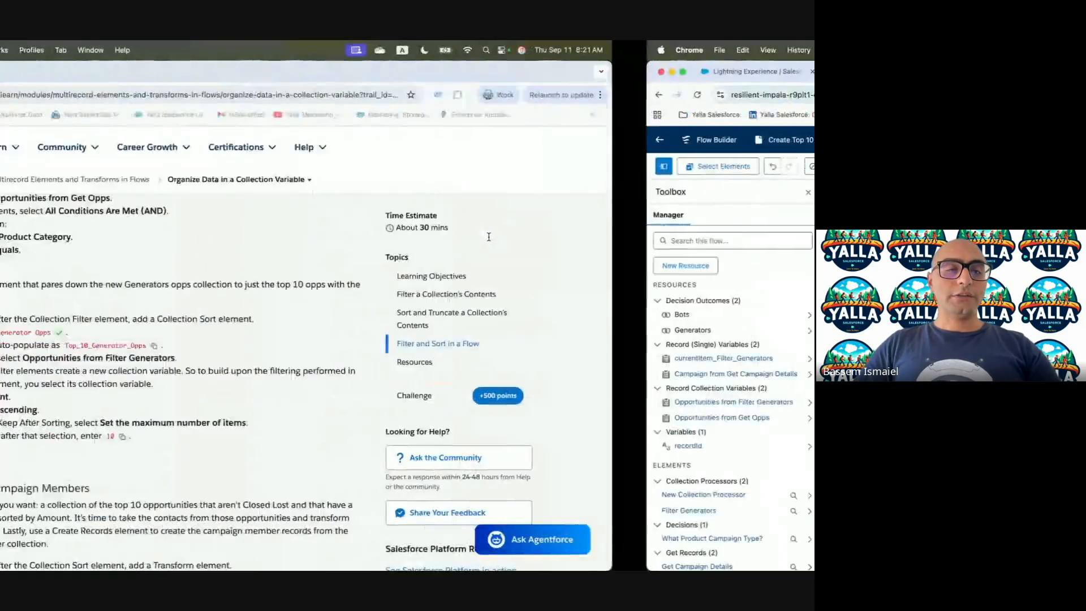
{"action": "key", "text": "ctrl+Right"}
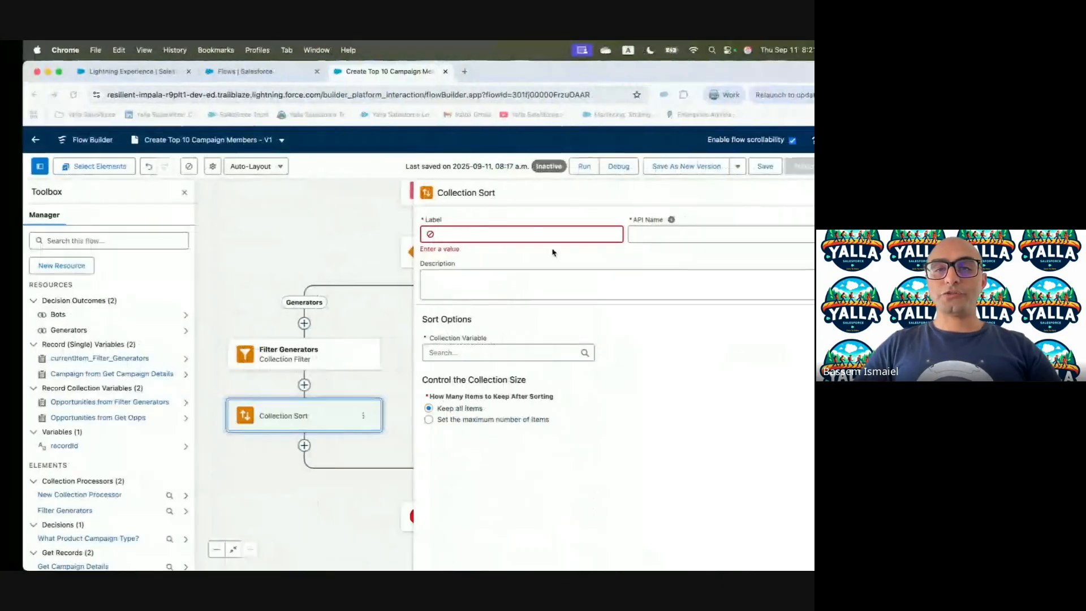
{"action": "left_click", "coordinate": [481, 234]}
{"action": "type", "text": "Top 10 Generator Opps"}
{"action": "key", "text": "Tab"}
{"action": "left_click", "coordinate": [509, 265]}
{"action": "type", "text": "Top 10 Generator Opps"}
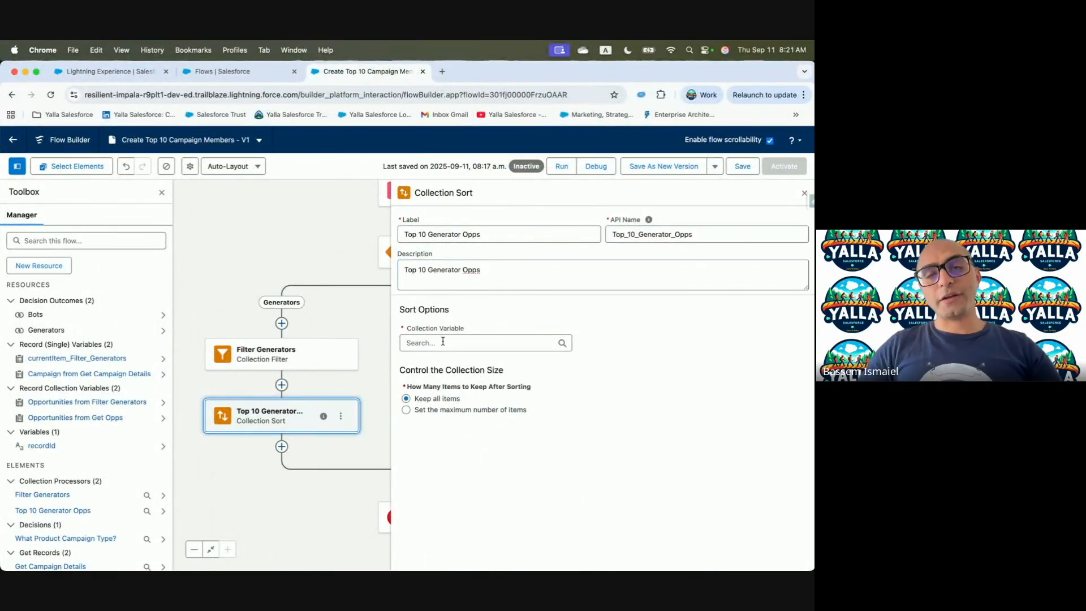
Set the Collection Sort to order Opportunities from Filter Generators by Amount, Descending.
{"action": "left_click", "coordinate": [443, 341]}
{"action": "type", "text": "Filte"}
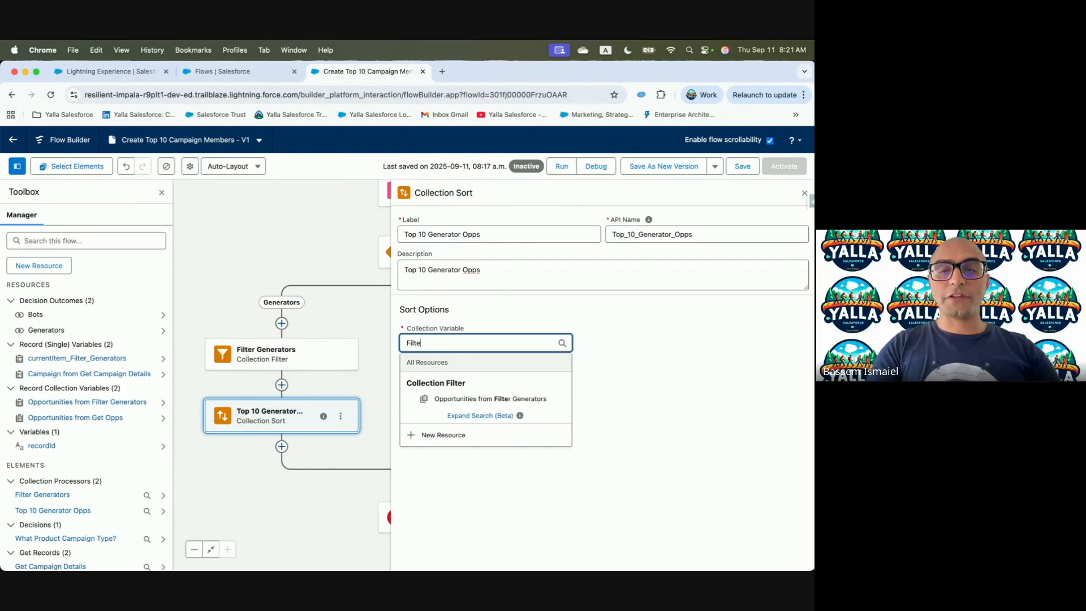
{"action": "left_click", "coordinate": [489, 399]}
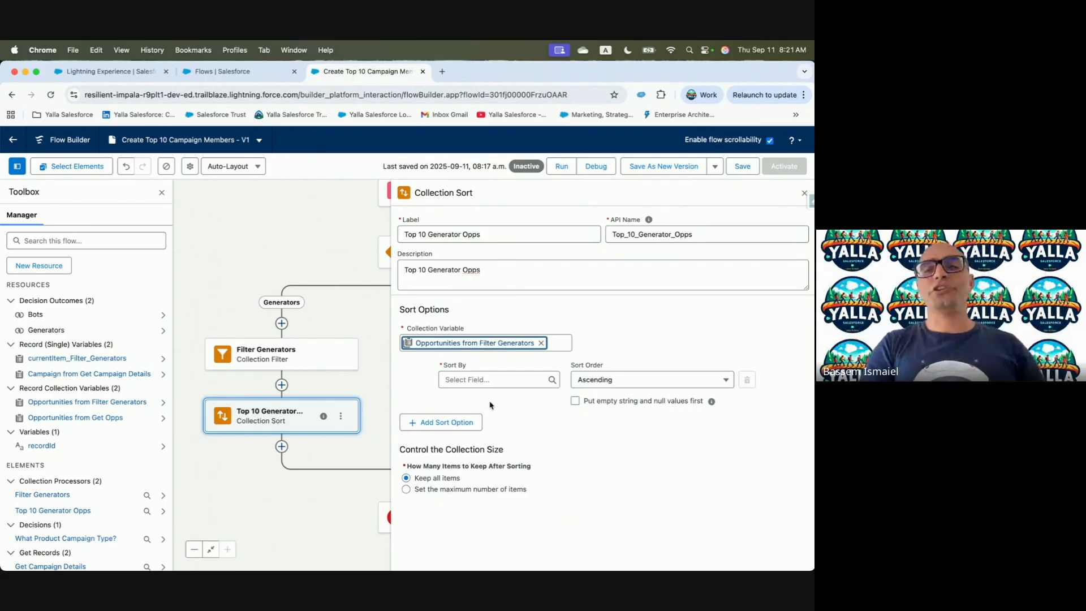
{"action": "left_click", "coordinate": [484, 383]}
{"action": "type", "text": "Amoun"}
{"action": "left_click", "coordinate": [474, 313]}
{"action": "left_click", "coordinate": [623, 377]}
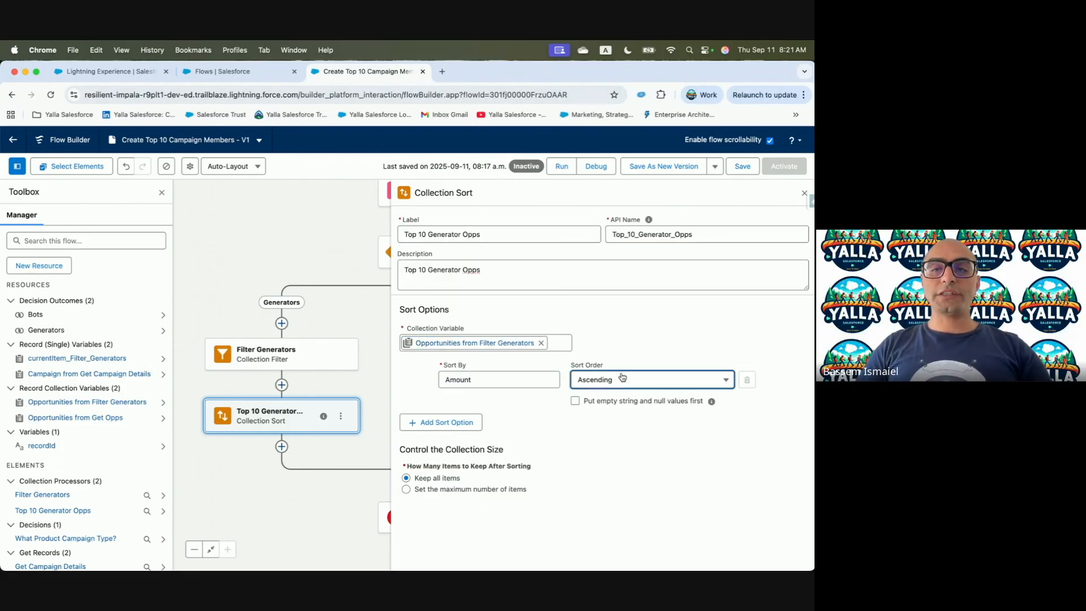
{"action": "left_click", "coordinate": [605, 416]}
Check the unit's collection size instruction, and set the maximum number of items to keep after sorting to 10.
{"action": "key", "text": "ctrl+Left"}
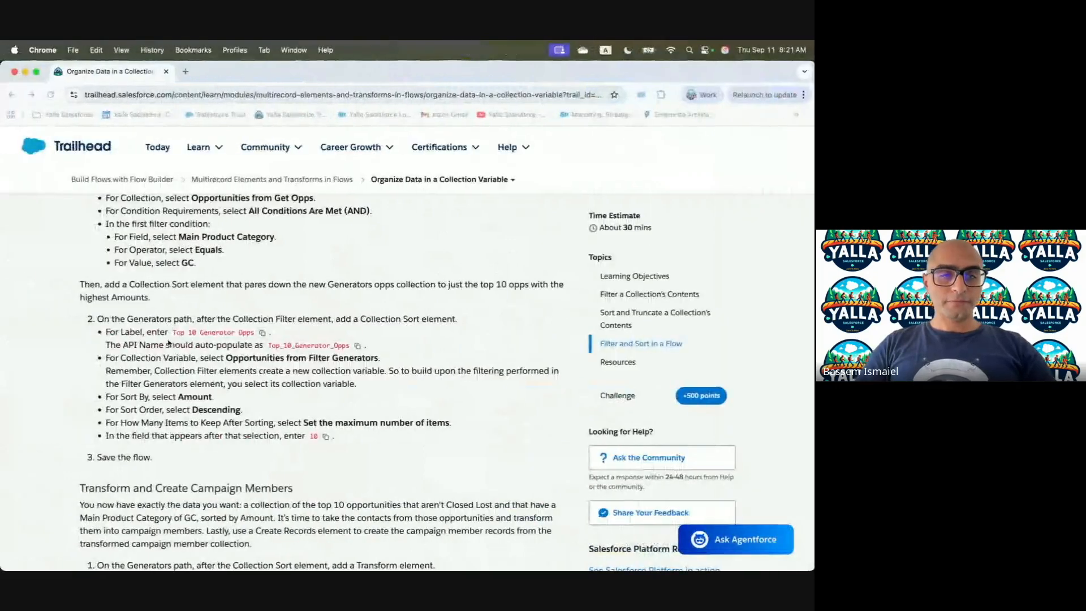
{"action": "key", "text": "ctrl+Right"}
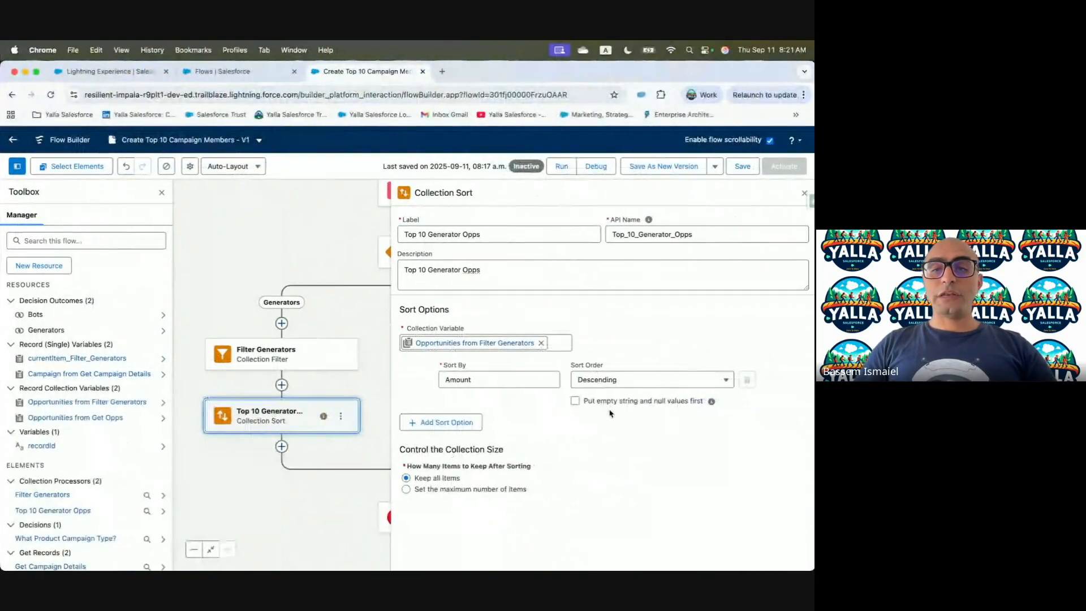
{"action": "left_click", "coordinate": [406, 490]}
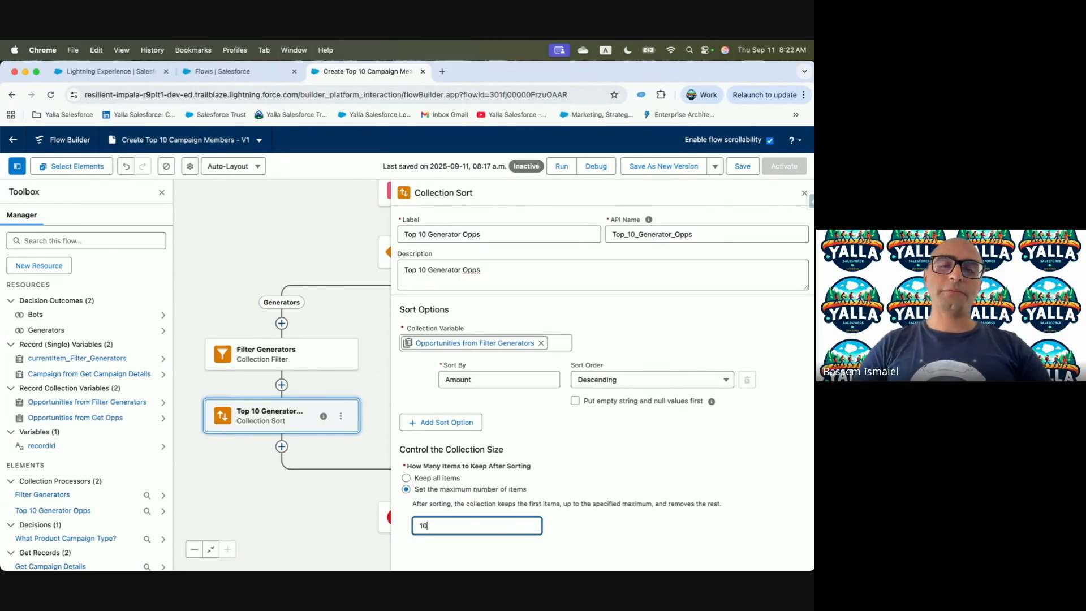
{"action": "left_click", "coordinate": [679, 468]}
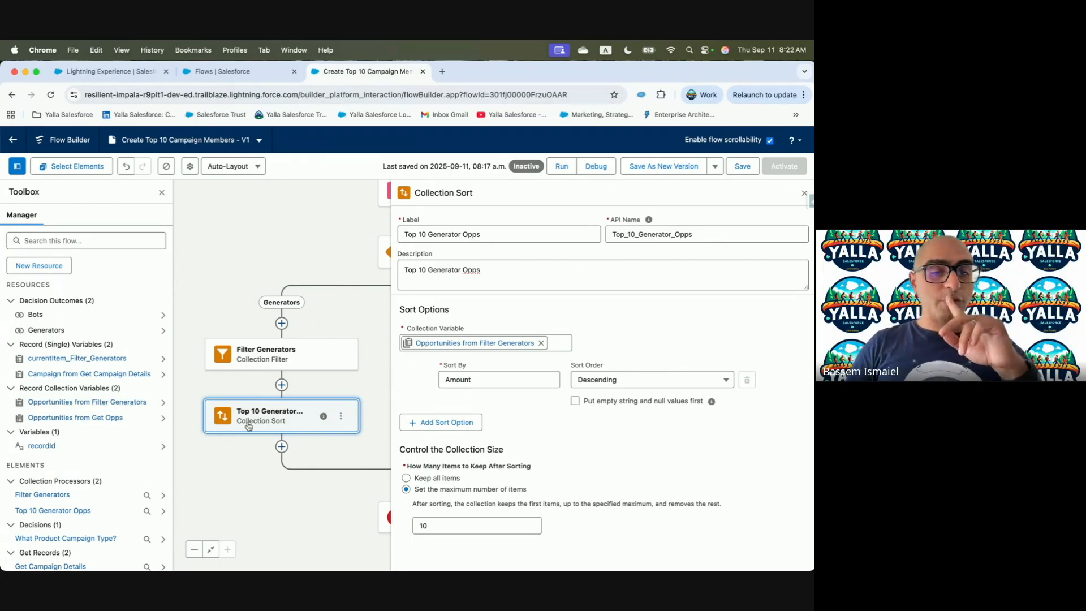
Check the unit's next instruction, save the flow, and close the Collection Sort settings.
{"action": "key", "text": "super+grave"}
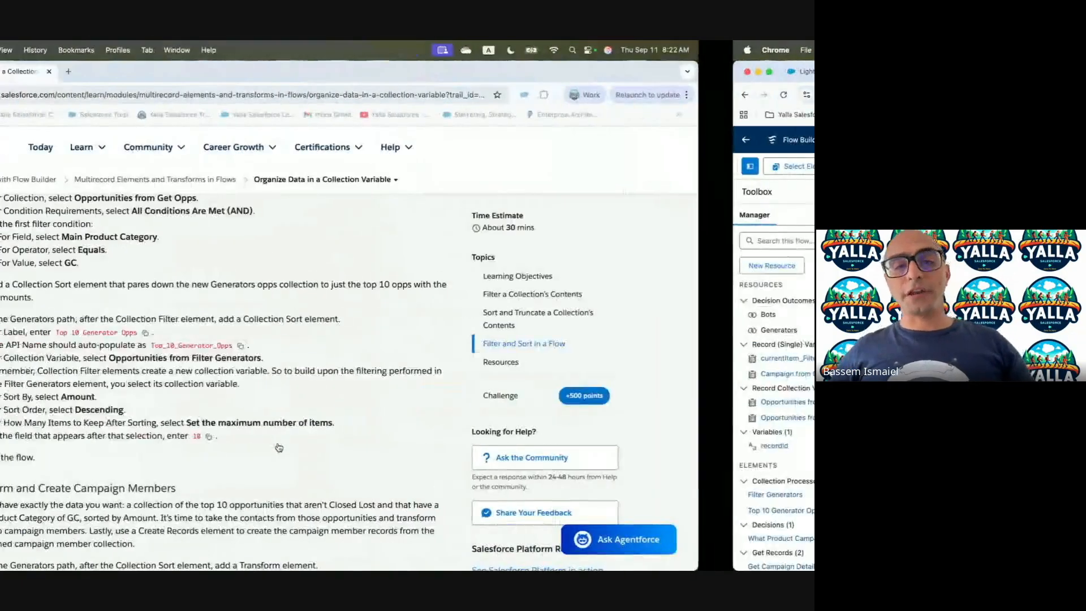
{"action": "scroll", "coordinate": [278, 447], "scroll_direction": "down", "scroll_amount": 1}
{"action": "key", "text": "ctrl+Right"}
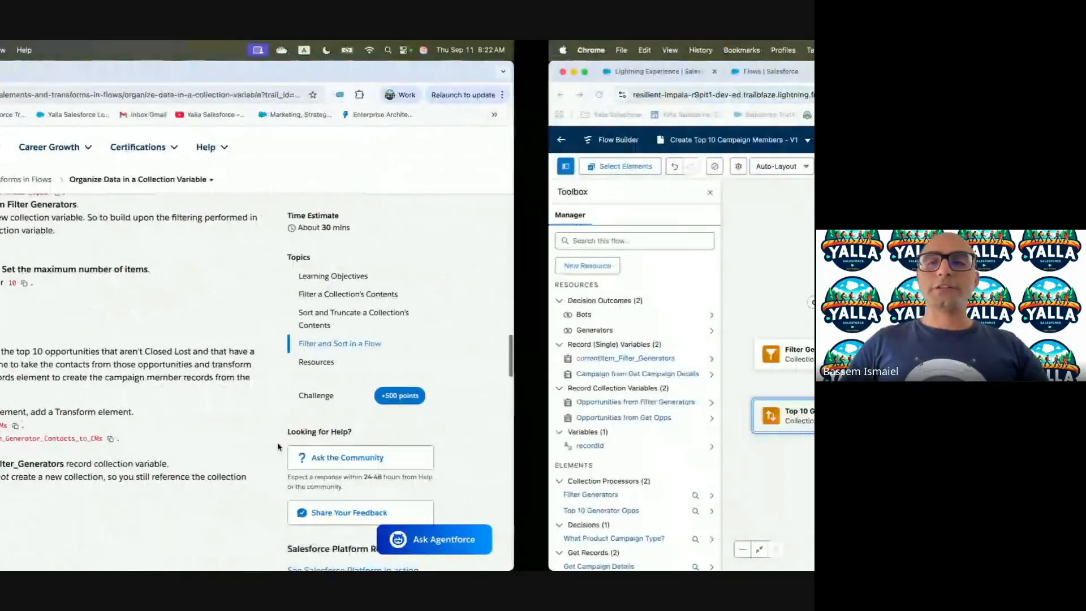
{"action": "left_click", "coordinate": [742, 167]}
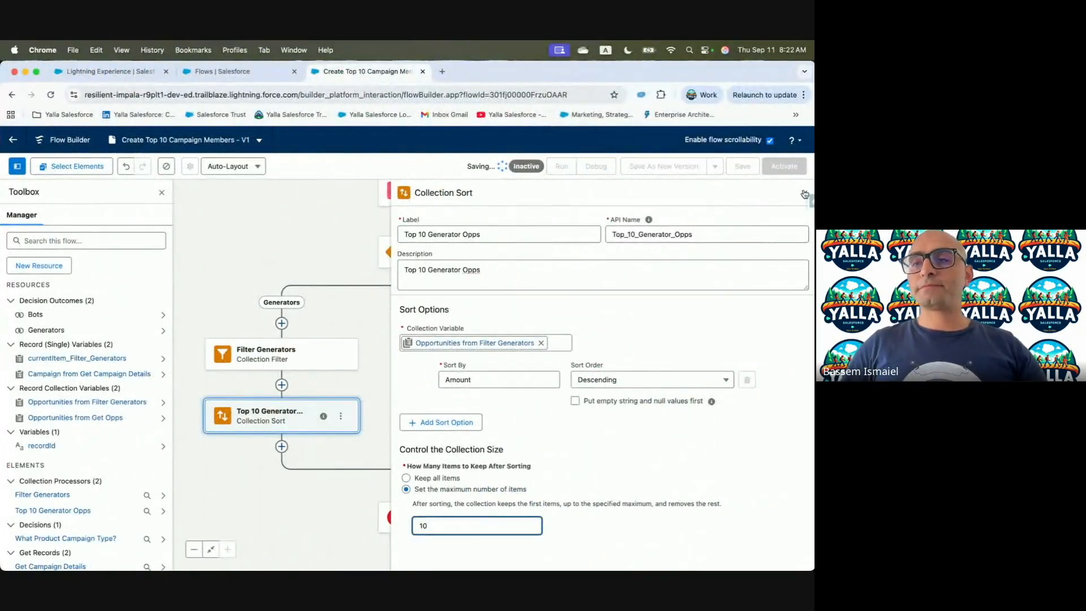
{"action": "left_click", "coordinate": [805, 193]}
Read the unit's Transform and Create Campaign Members instructions, and copy the label Transform Generator Contacts to CMs.
{"action": "key", "text": "ctrl+Left"}
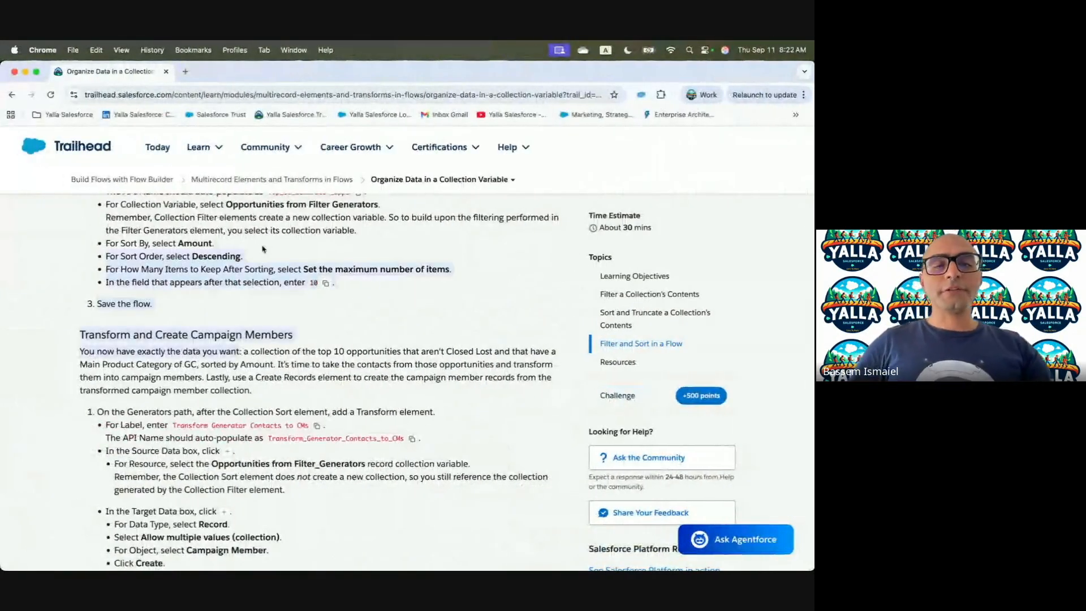
{"action": "scroll", "coordinate": [304, 374], "scroll_direction": "down", "scroll_amount": 3}
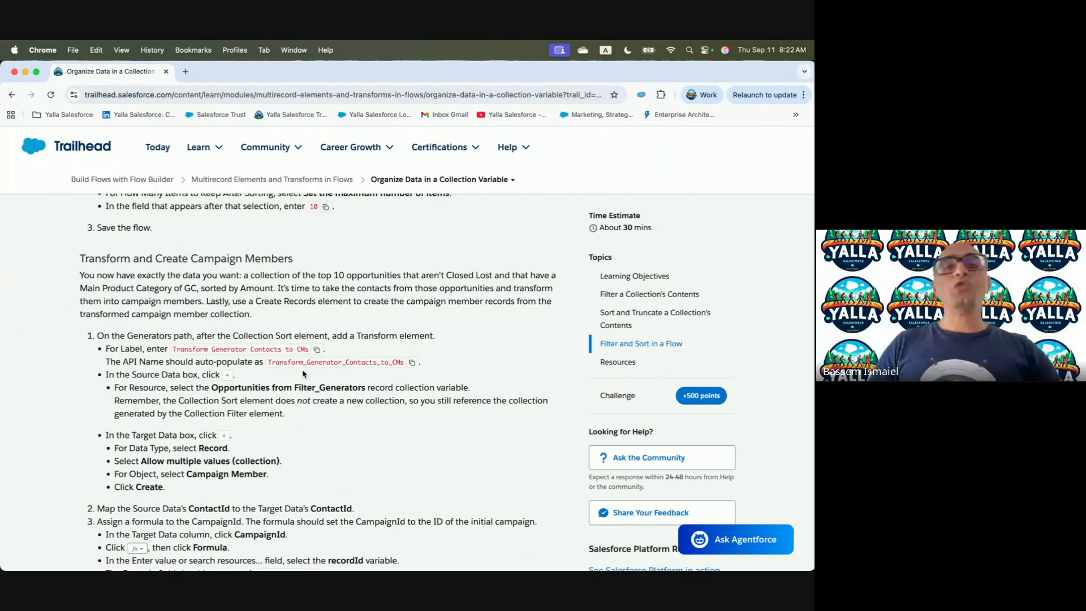
{"action": "left_click", "coordinate": [317, 350]}
Add a Transform element after Top 10 Generator Opps, with Transform Generator Contacts to CMs as both its label and description.
{"action": "key", "text": "ctrl+Right"}
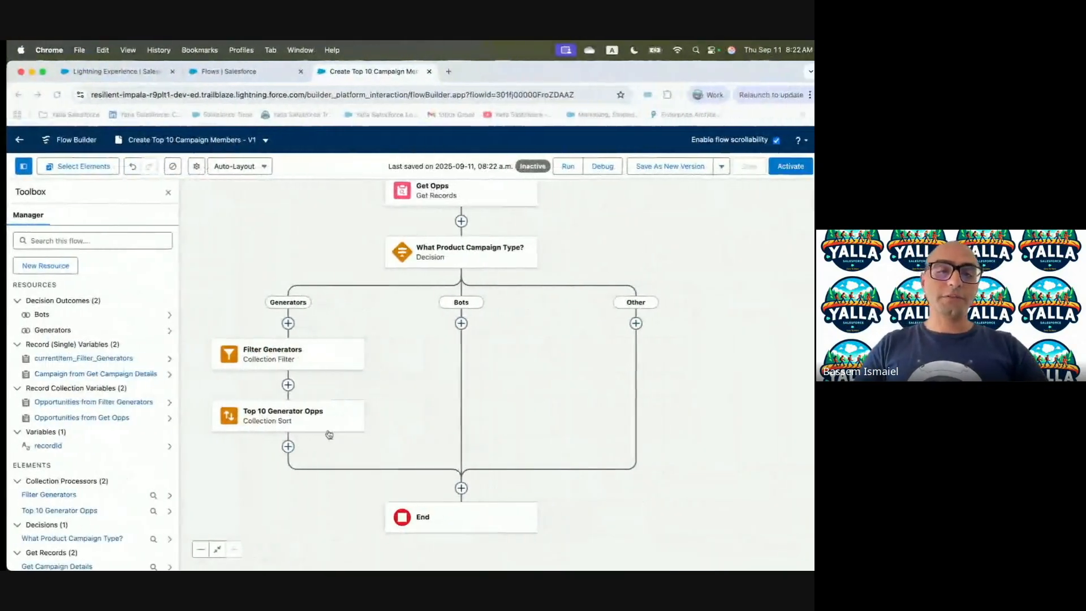
{"action": "left_click", "coordinate": [282, 446]}
{"action": "type", "text": "Tran"}
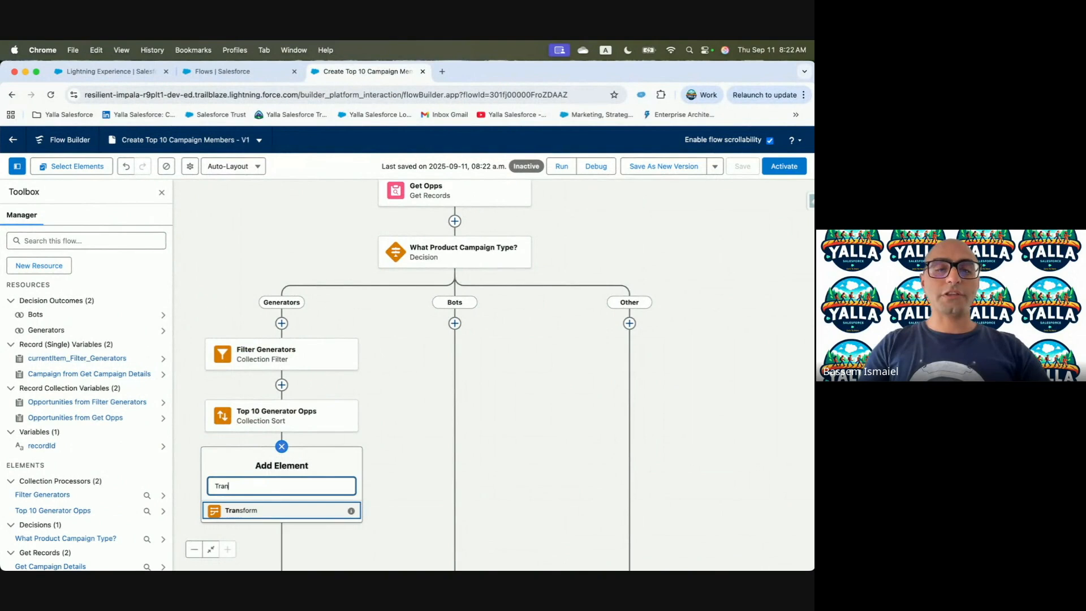
{"action": "left_click", "coordinate": [277, 511]}
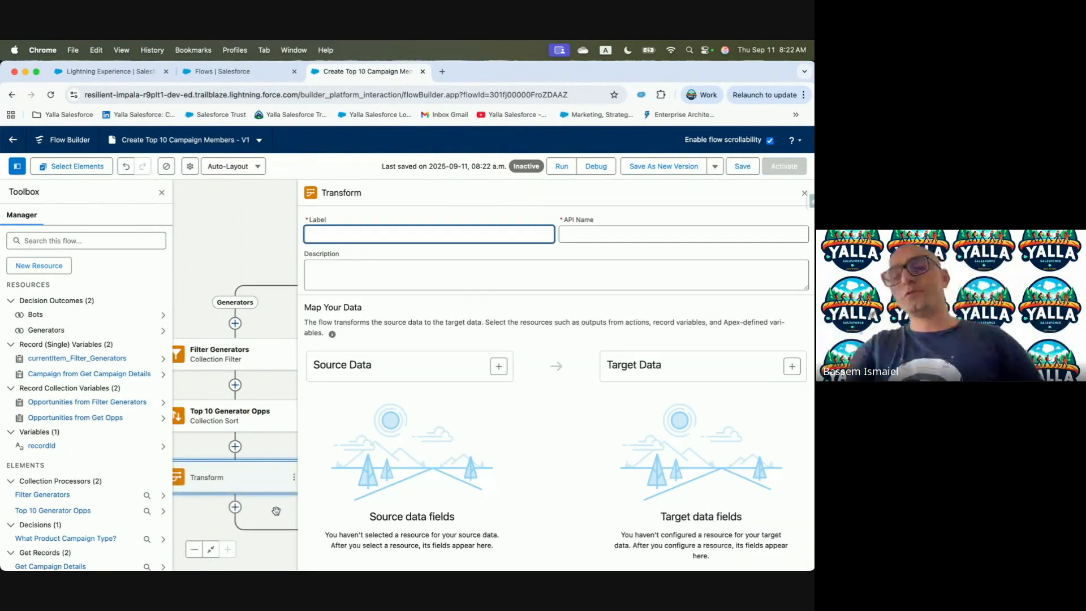
{"action": "key", "text": "super+v"}
{"action": "key", "text": "Tab"}
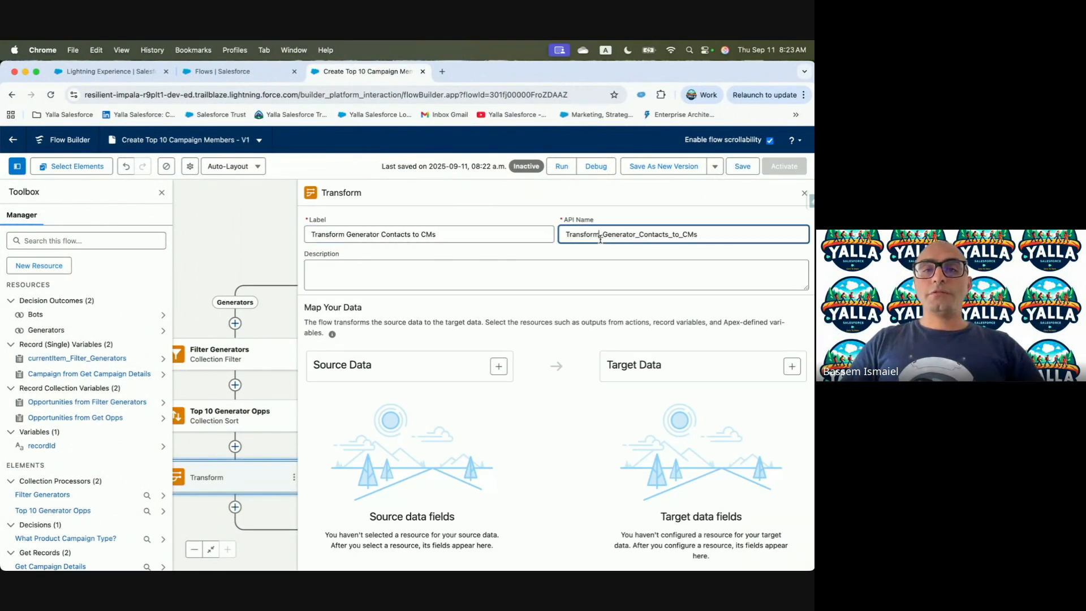
{"action": "left_click", "coordinate": [447, 279]}
Check the unit's source data instruction, and set the Transform's source data to the Opportunities from Filter_Generators record collection.
{"action": "key", "text": "ctrl+Left"}
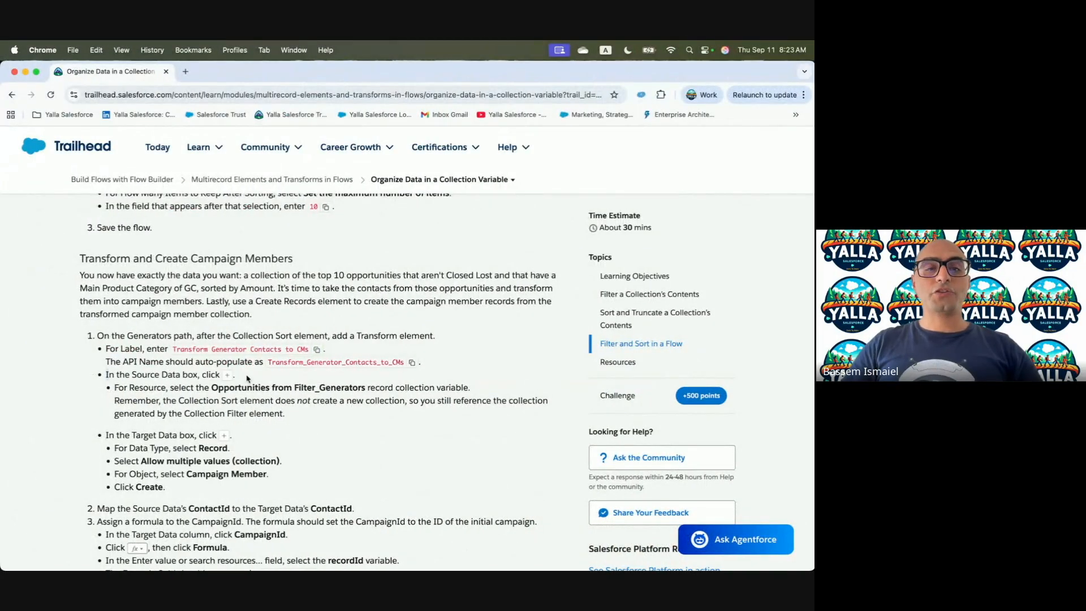
{"action": "scroll", "coordinate": [242, 379], "scroll_direction": "down", "scroll_amount": 1}
{"action": "key", "text": "ctrl+Right"}
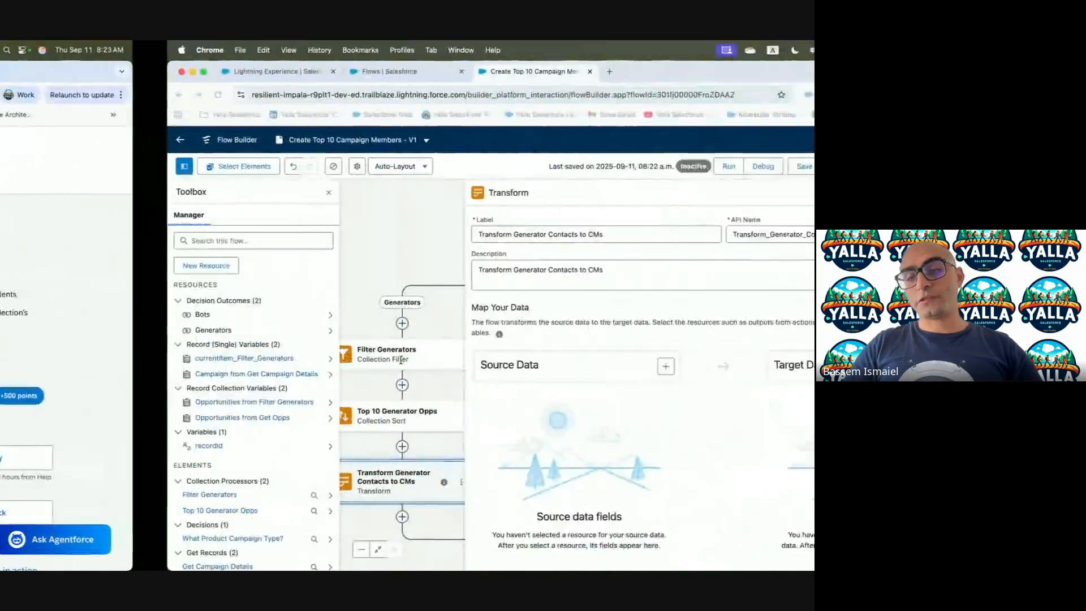
{"action": "left_click", "coordinate": [498, 367]}
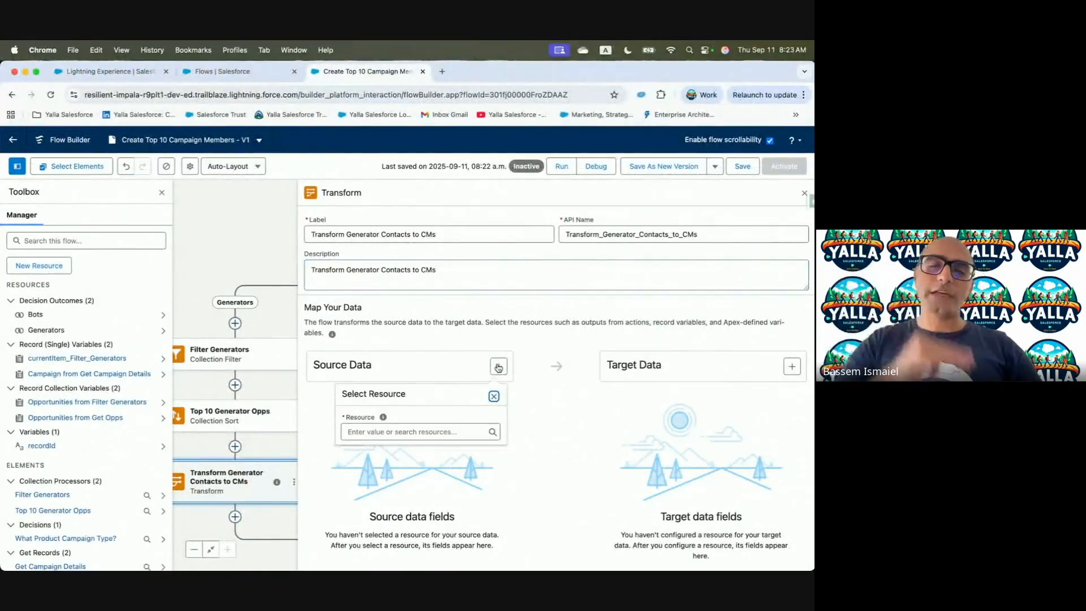
{"action": "left_click", "coordinate": [399, 432]}
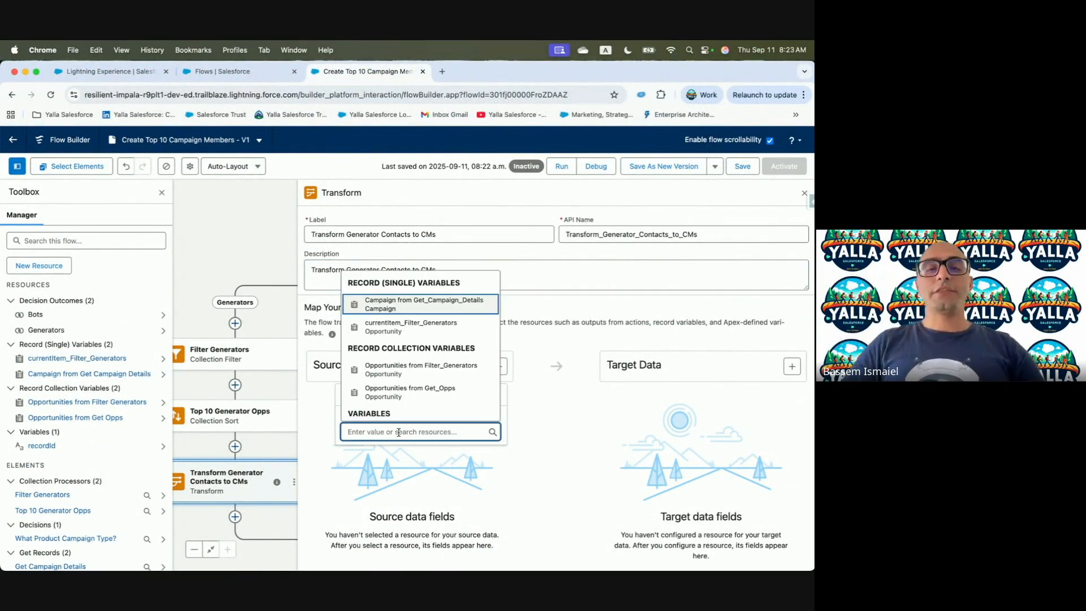
{"action": "type", "text": "Fil"}
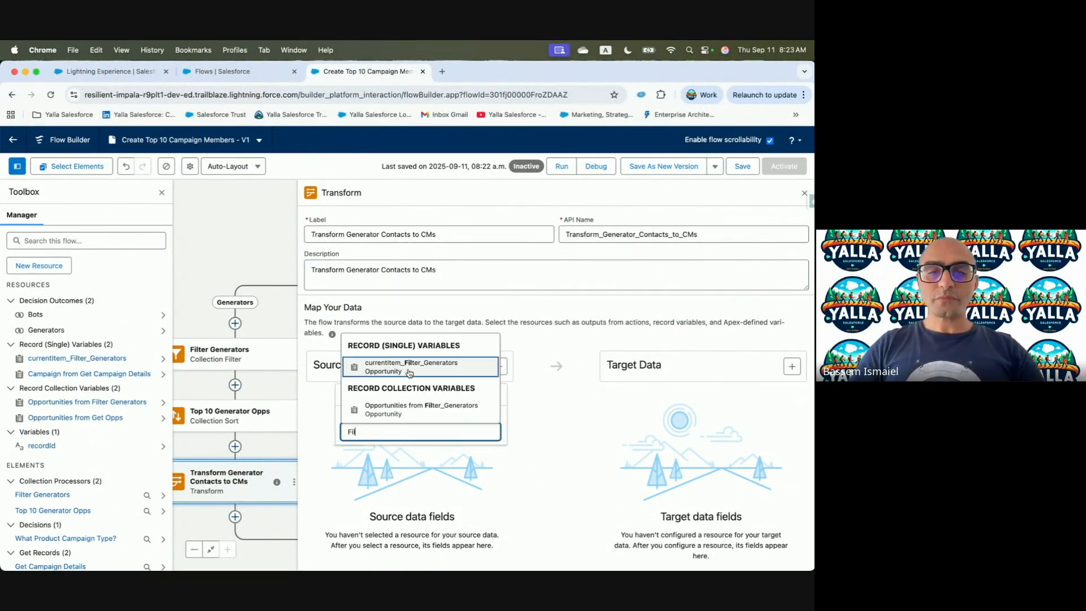
{"action": "left_click", "coordinate": [461, 413]}
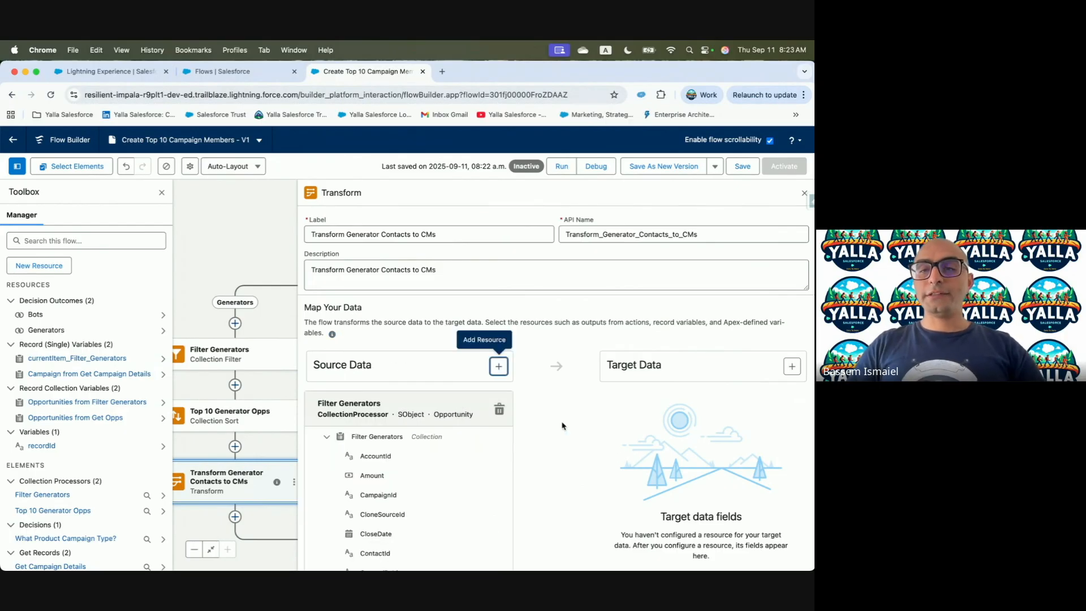
Create the Transform's target data as a Record collection that allows multiple values, with Campaign Member as the object.
{"action": "left_click", "coordinate": [792, 366]}
{"action": "left_click", "coordinate": [686, 431]}
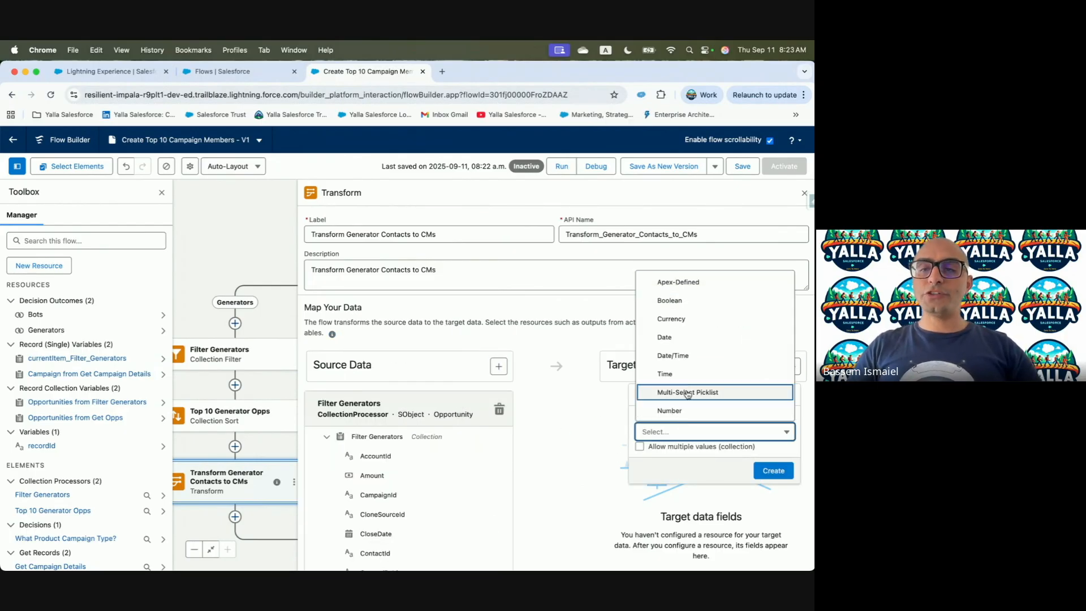
{"action": "scroll", "coordinate": [700, 364], "scroll_direction": "down", "scroll_amount": 1}
{"action": "scroll", "coordinate": [700, 364], "scroll_direction": "down", "scroll_amount": 2}
{"action": "left_click", "coordinate": [674, 388]}
{"action": "left_click", "coordinate": [684, 474]}
{"action": "type", "text": "Campa"}
{"action": "left_click", "coordinate": [688, 420]}
{"action": "left_click", "coordinate": [758, 502]}
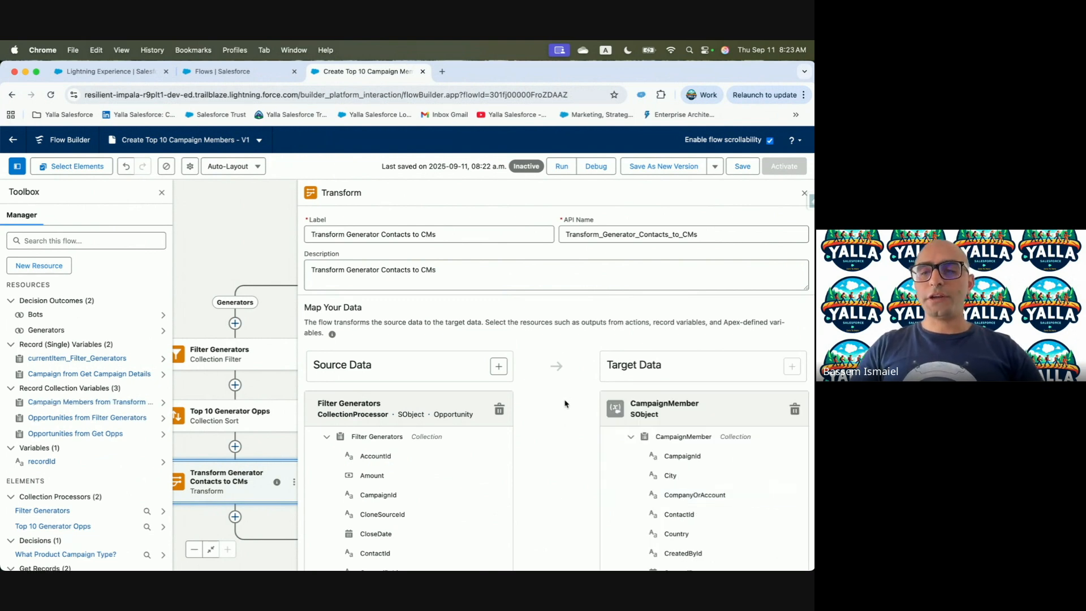
Map the source ContactId field from Filter Generators to the target ContactId field of CampaignMember.
{"action": "scroll", "coordinate": [564, 404], "scroll_direction": "down", "scroll_amount": 3}
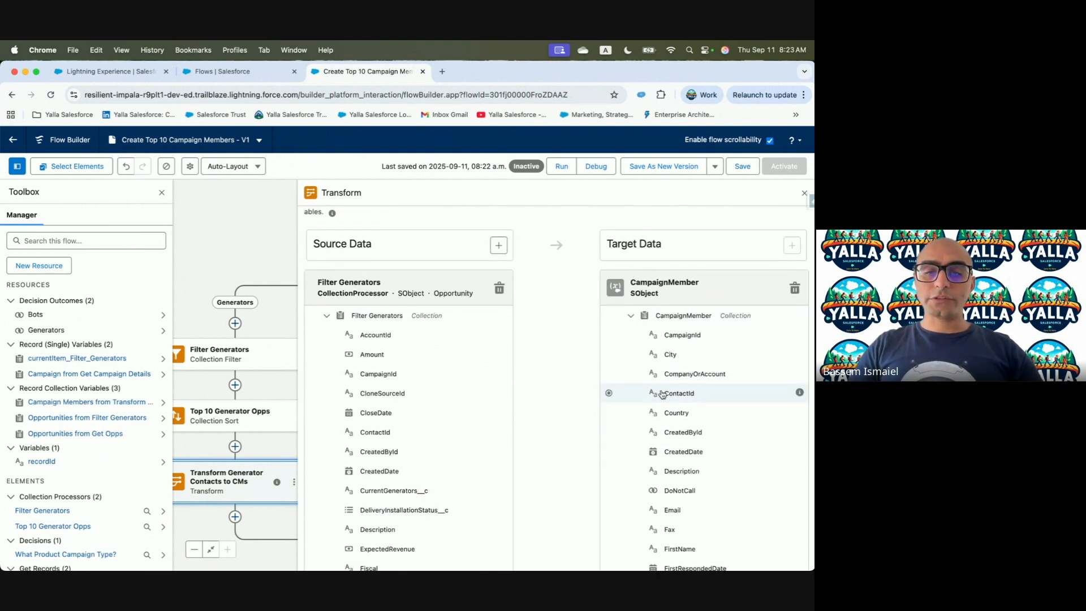
{"action": "scroll", "coordinate": [529, 441], "scroll_direction": "down", "scroll_amount": 3}
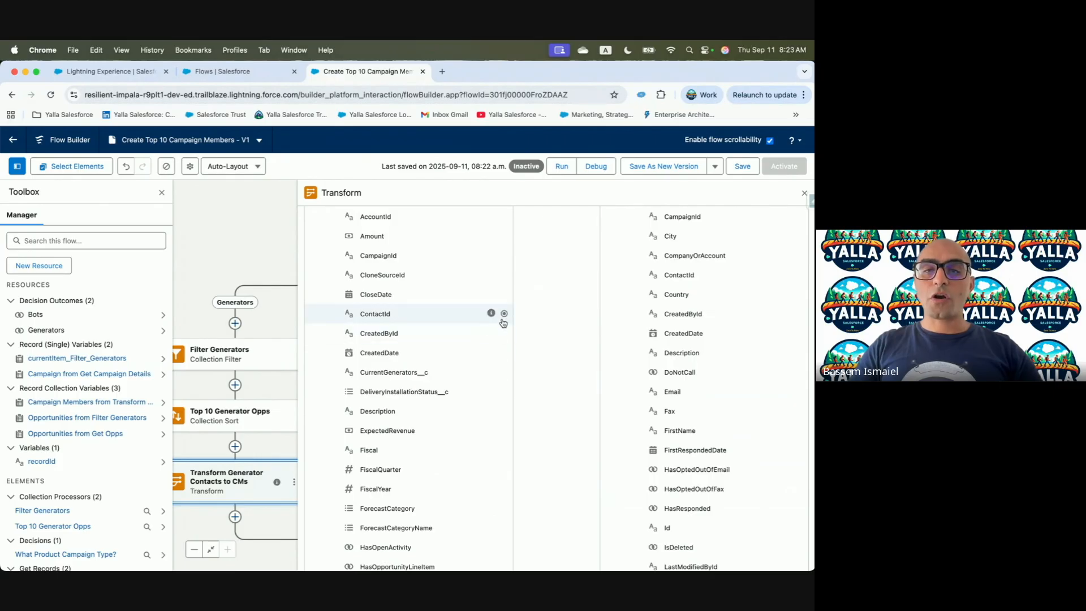
{"action": "left_click", "coordinate": [505, 314]}
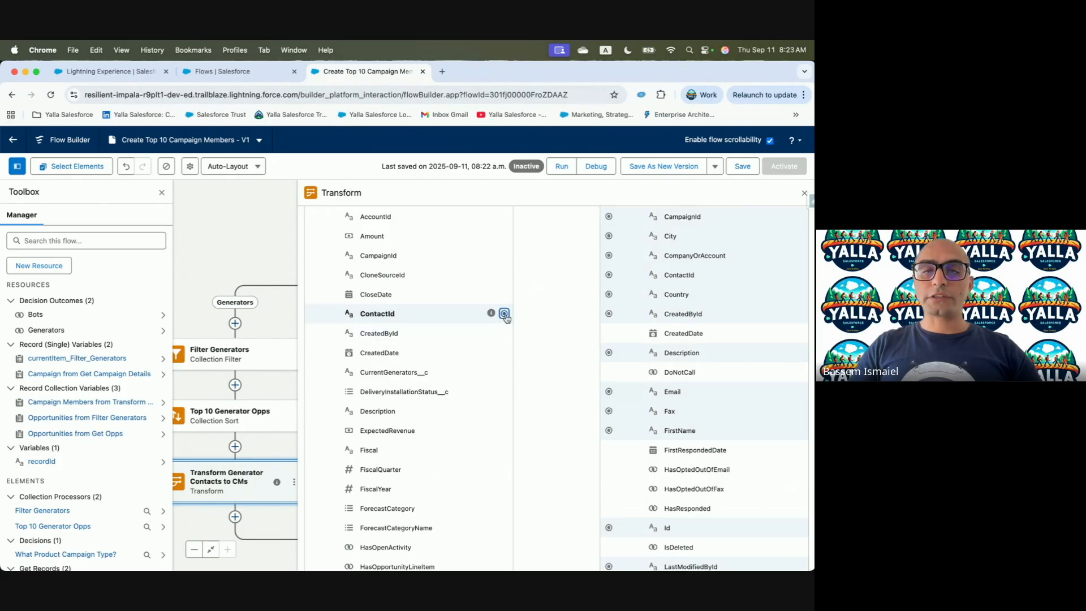
{"action": "left_click", "coordinate": [608, 275]}
Assign the formula {!recordId} to the target CampaignId field and check its syntax.
{"action": "scroll", "coordinate": [622, 408], "scroll_direction": "down", "scroll_amount": 3}
{"action": "scroll", "coordinate": [645, 408], "scroll_direction": "up", "scroll_amount": 2}
{"action": "scroll", "coordinate": [645, 408], "scroll_direction": "up", "scroll_amount": 3}
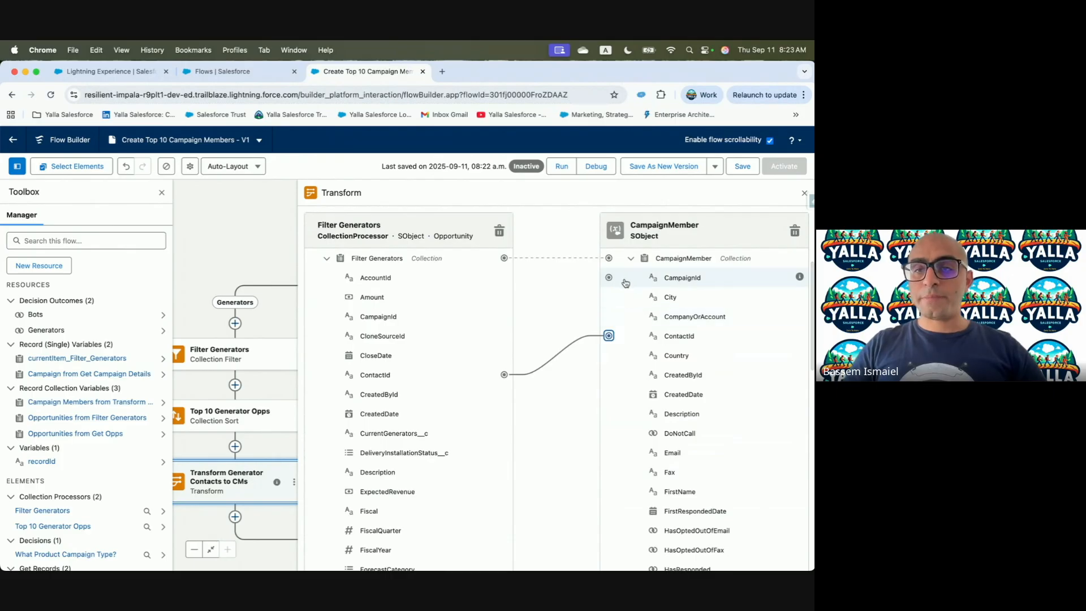
{"action": "left_click", "coordinate": [587, 278]}
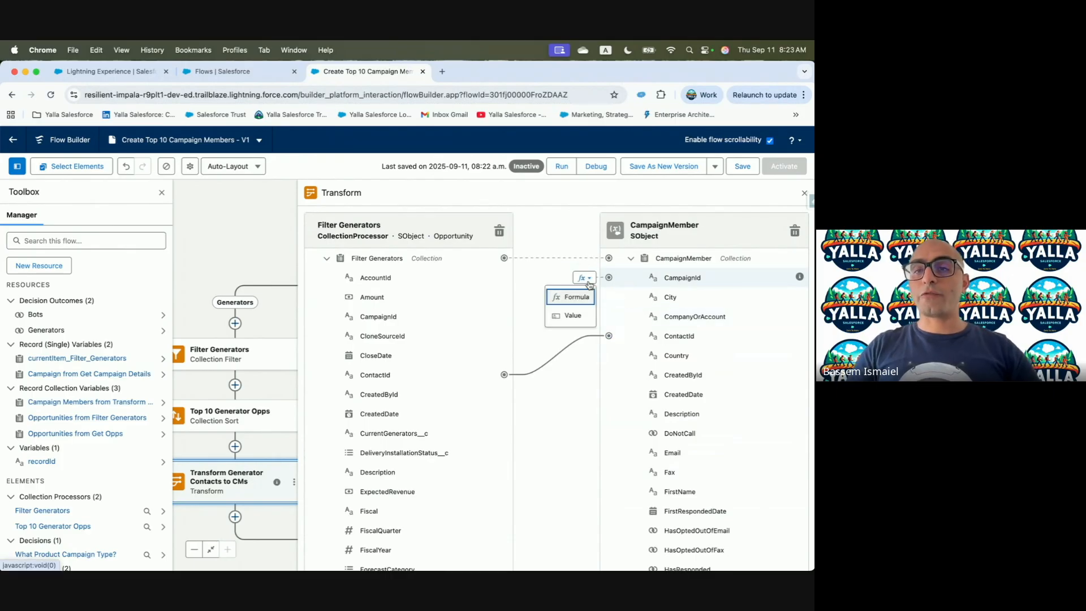
{"action": "left_click", "coordinate": [631, 281]}
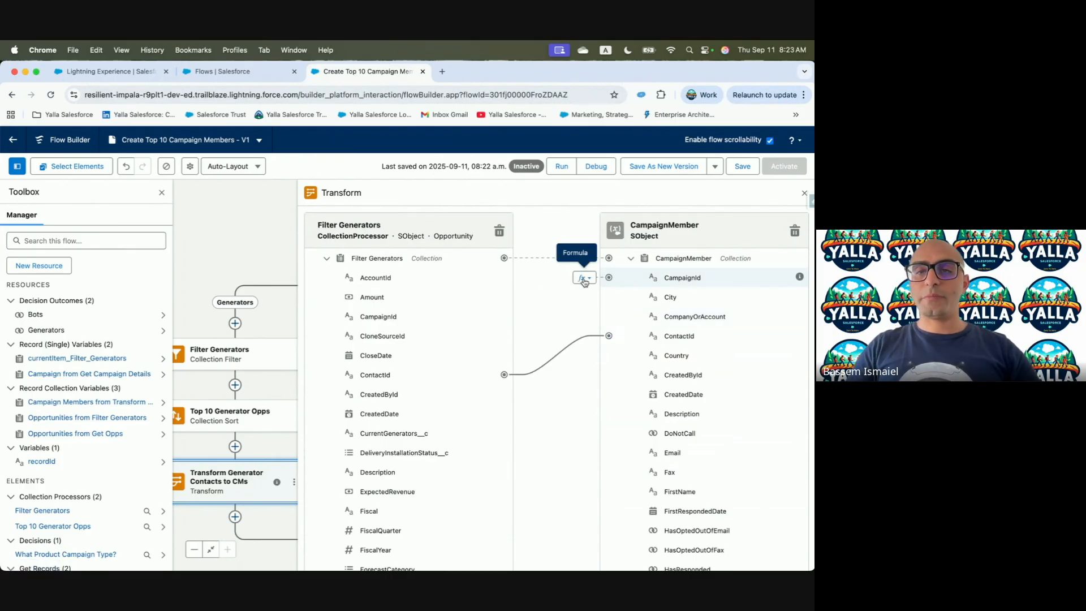
{"action": "left_click", "coordinate": [584, 278]}
{"action": "left_click", "coordinate": [575, 291]}
{"action": "left_click", "coordinate": [381, 298]}
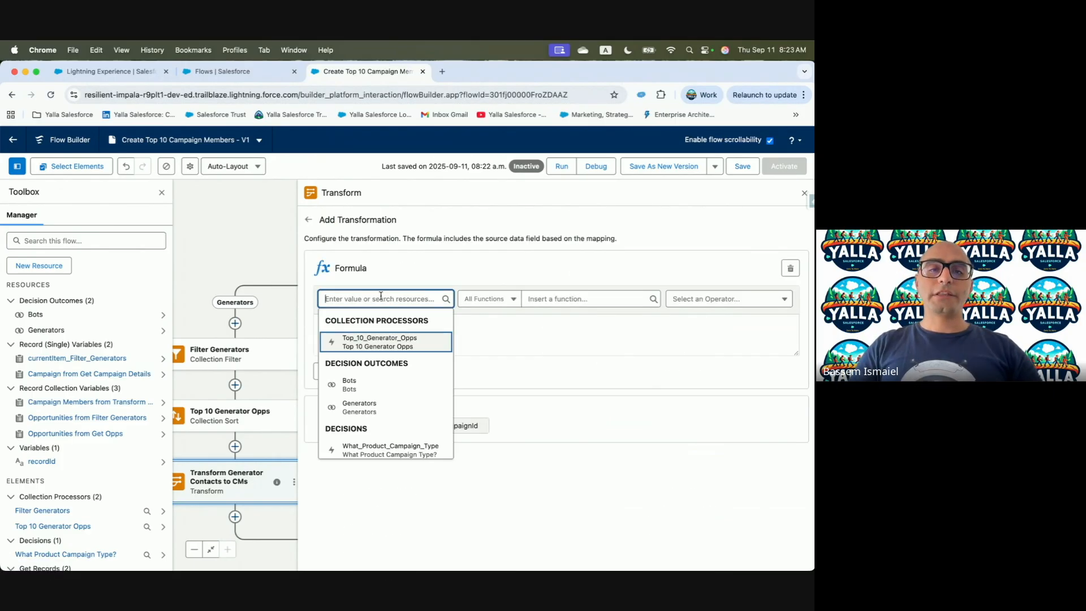
{"action": "type", "text": "record"}
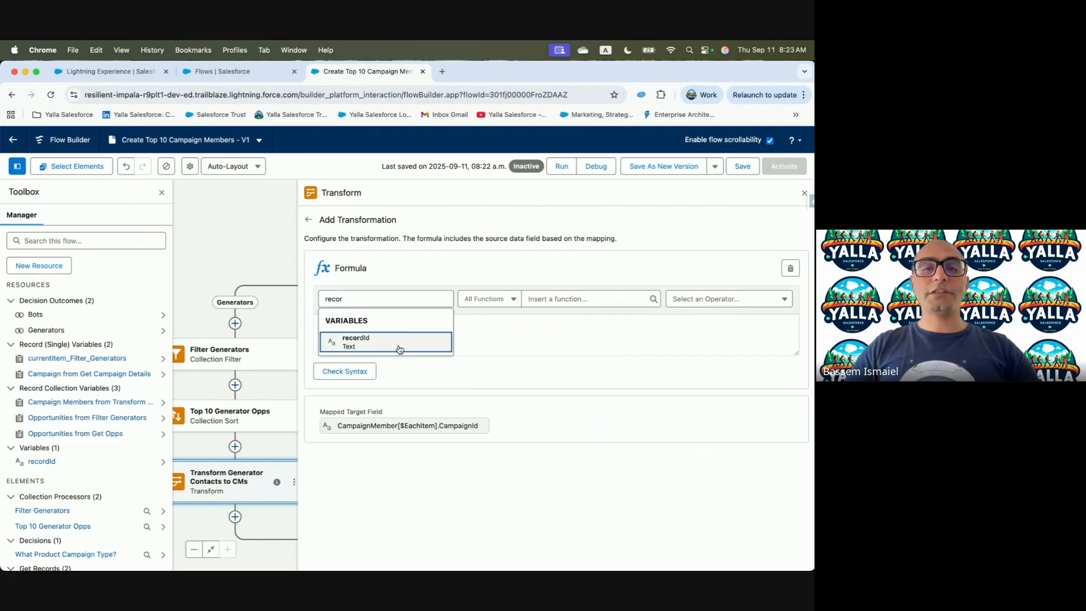
{"action": "left_click", "coordinate": [399, 345]}
{"action": "left_click", "coordinate": [349, 375]}
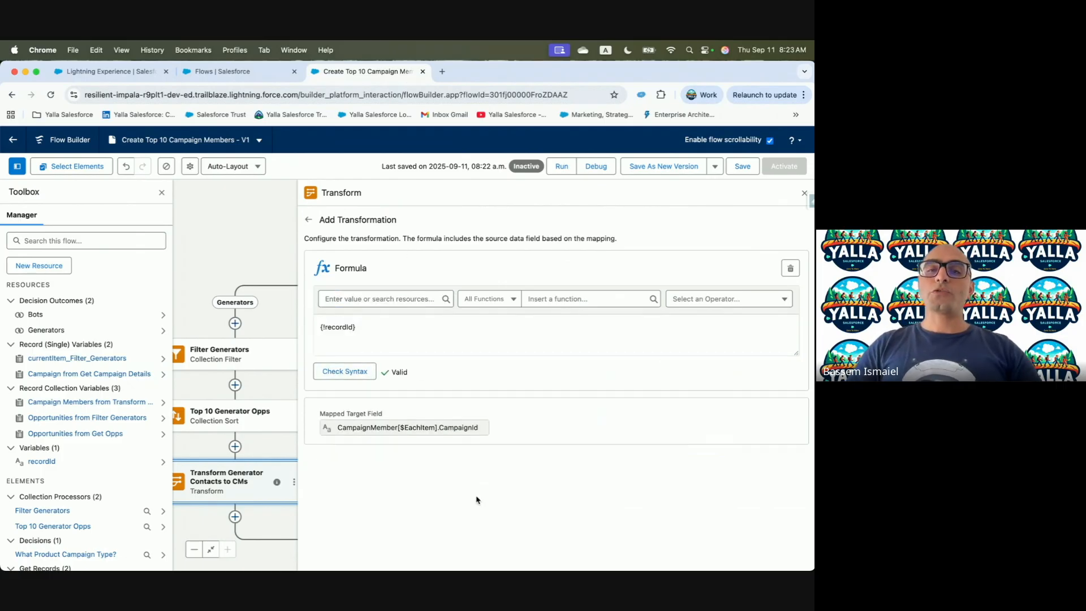
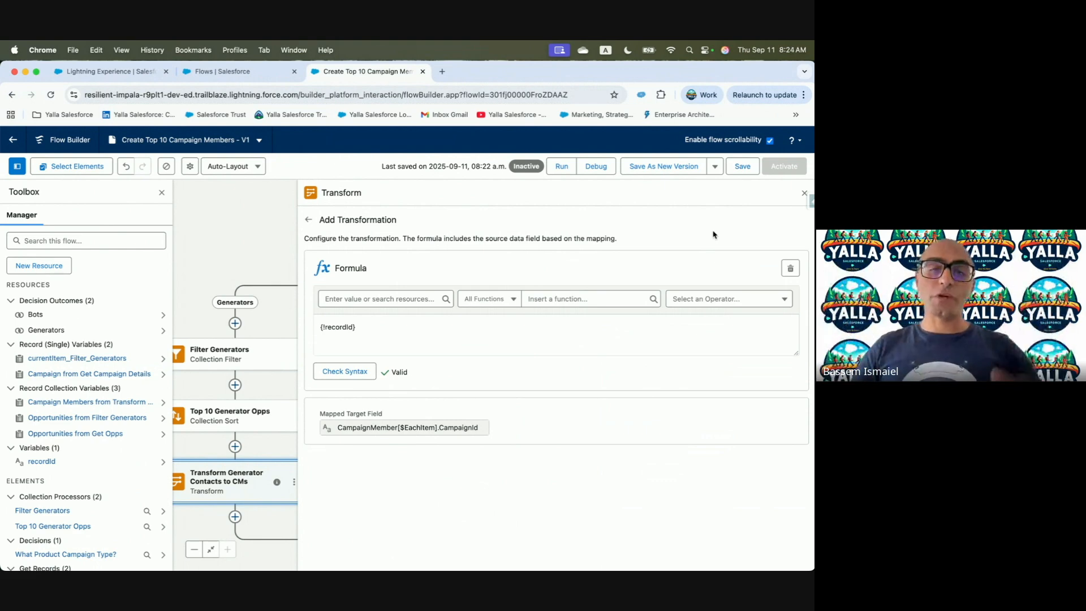
Read the unit's instructions on the CampaignId formula, closing the Transform element and adding a Create Records element.
{"action": "key", "text": "ctrl+Left"}
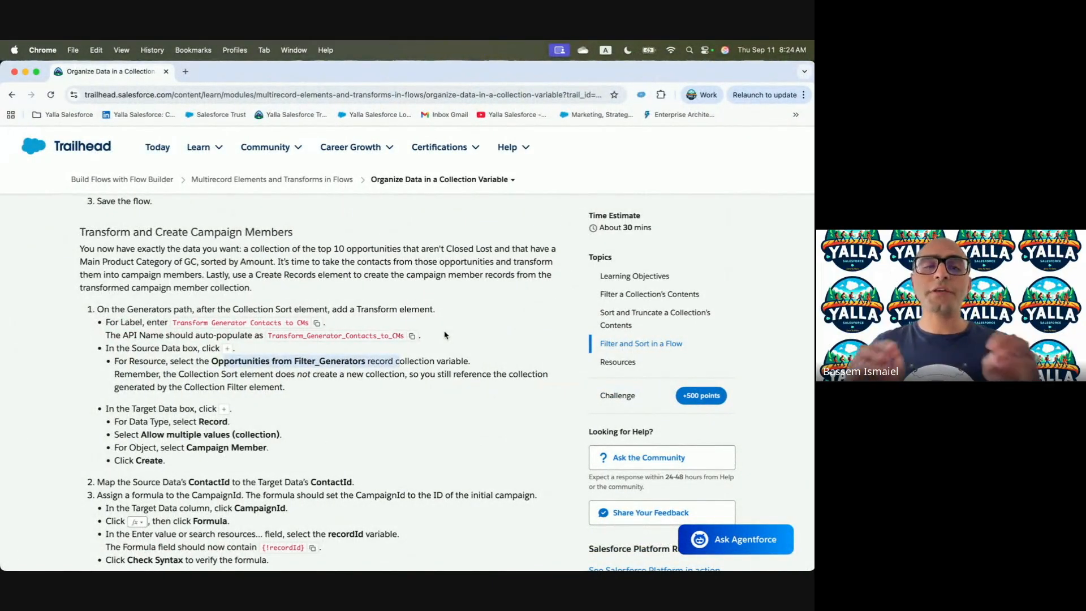
{"action": "scroll", "coordinate": [382, 426], "scroll_direction": "down", "scroll_amount": 5}
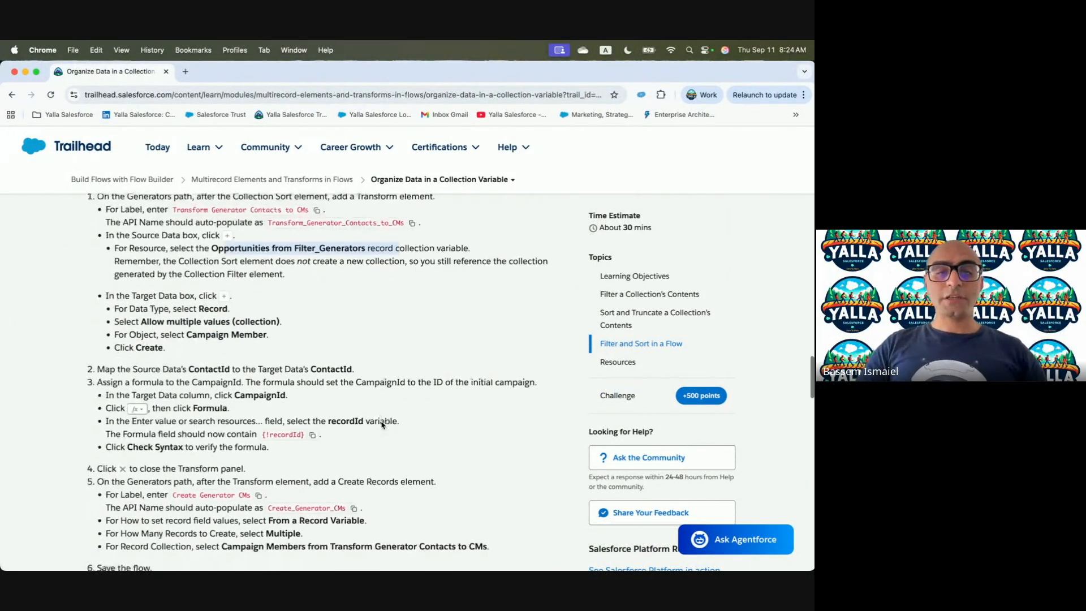
{"action": "scroll", "coordinate": [382, 425], "scroll_direction": "down", "scroll_amount": 2}
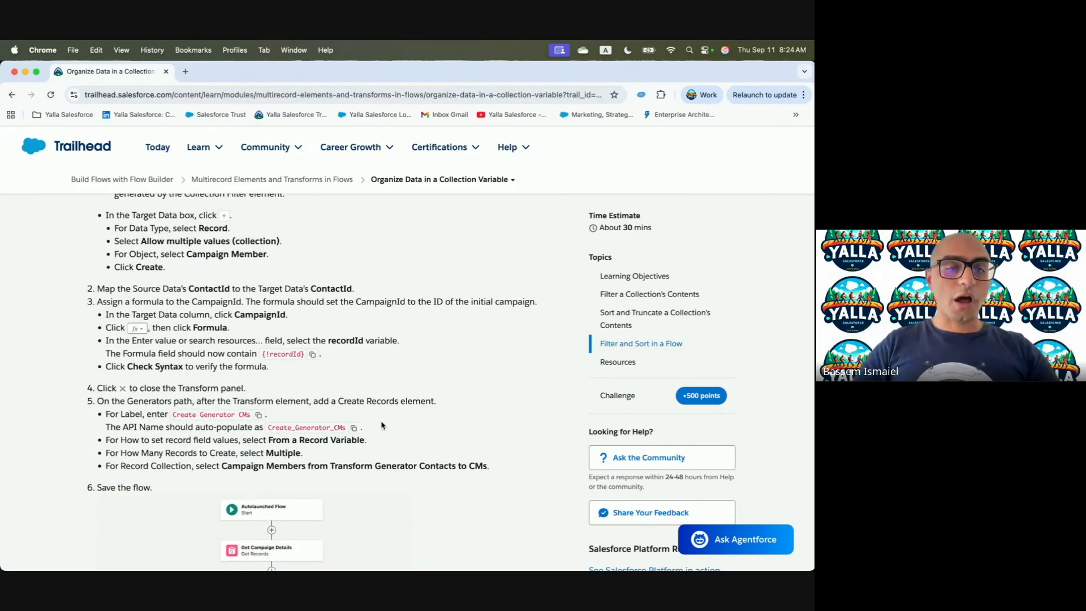
{"action": "scroll", "coordinate": [166, 323], "scroll_direction": "down", "scroll_amount": 1}
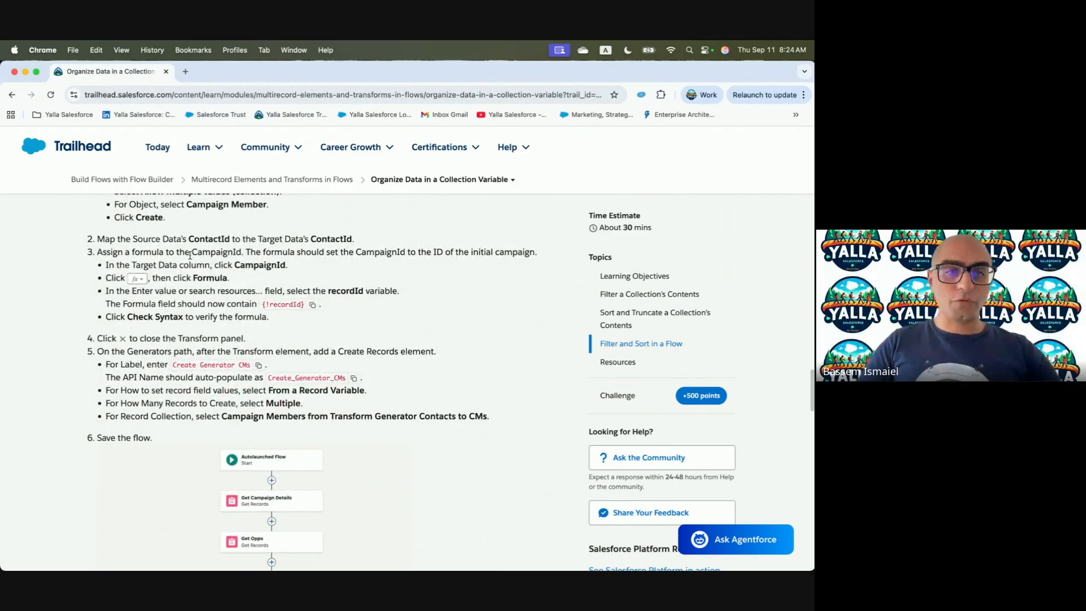
{"action": "scroll", "coordinate": [152, 336], "scroll_direction": "down", "scroll_amount": 1}
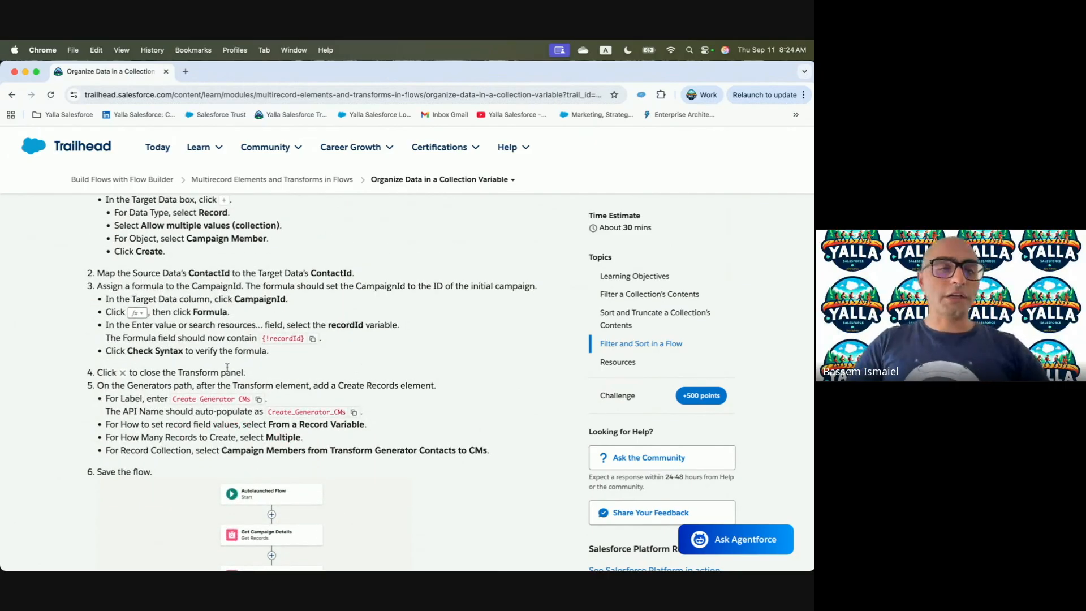
{"action": "scroll", "coordinate": [227, 368], "scroll_direction": "down", "scroll_amount": 2}
{"action": "scroll", "coordinate": [239, 354], "scroll_direction": "down", "scroll_amount": 2}
{"action": "key", "text": "ctrl+Right"}
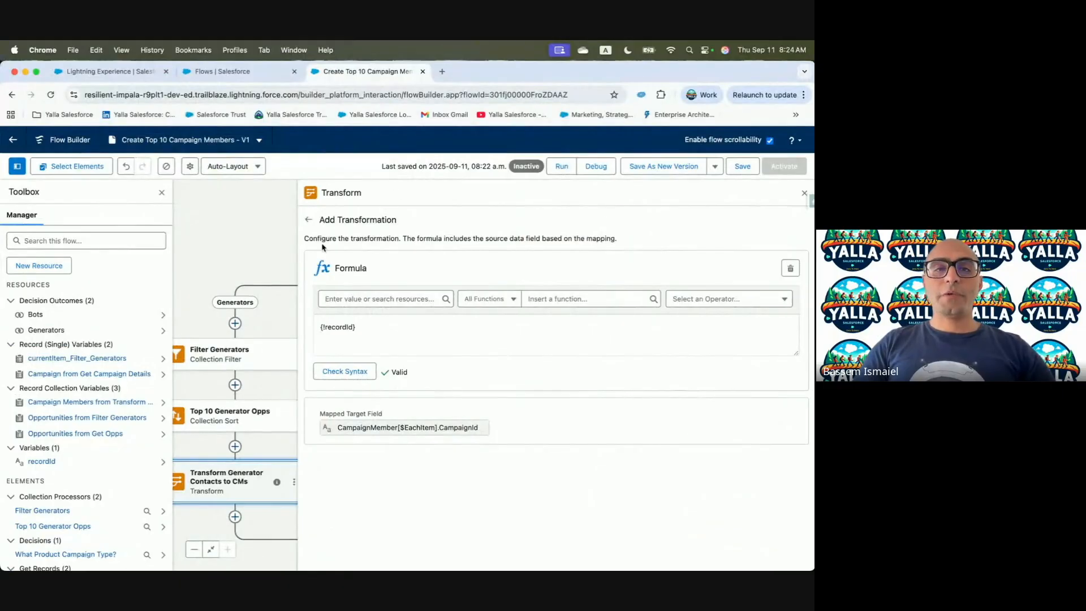
Return from the CampaignId formula to the mapping, check the unit's Create Records instruction, and close the Transform settings.
{"action": "left_click", "coordinate": [308, 220]}
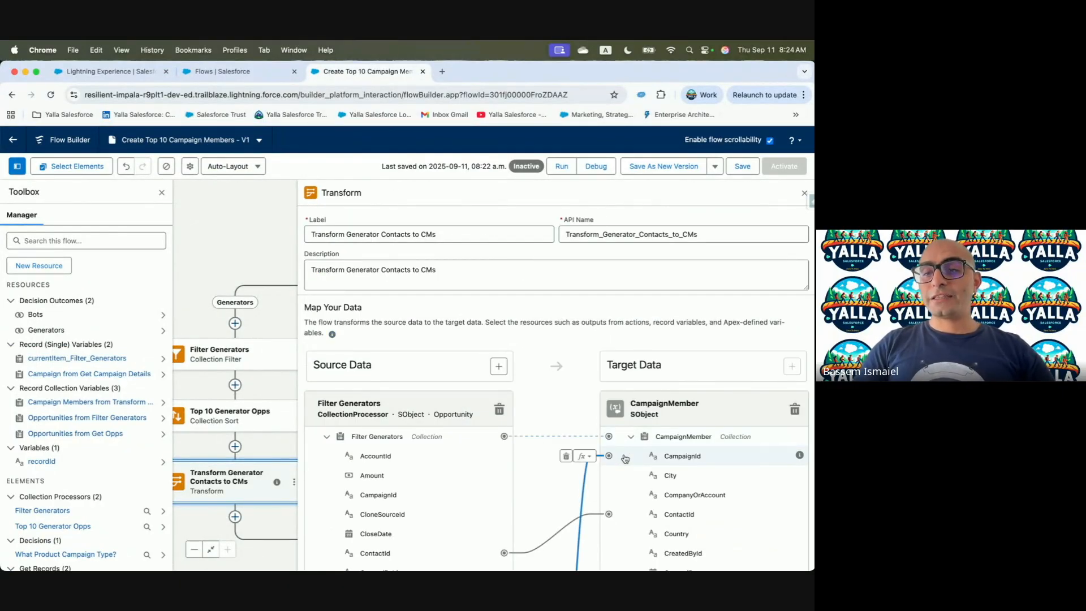
{"action": "key", "text": "ctrl+Left"}
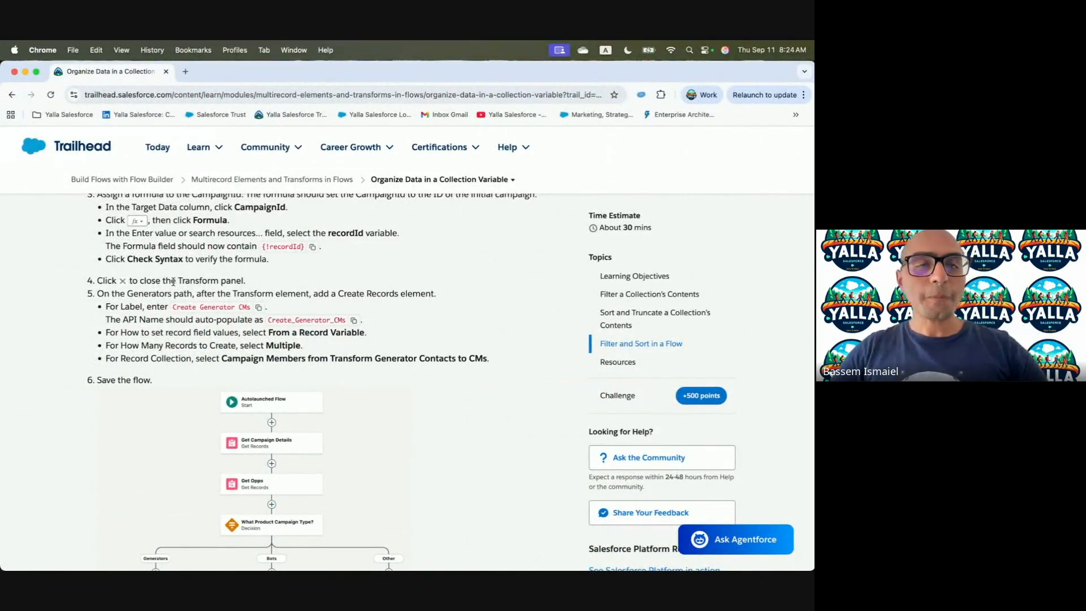
{"action": "scroll", "coordinate": [225, 304], "scroll_direction": "down", "scroll_amount": 1}
{"action": "left_click_drag", "start_coordinate": [339, 263], "coordinate": [97, 262]}
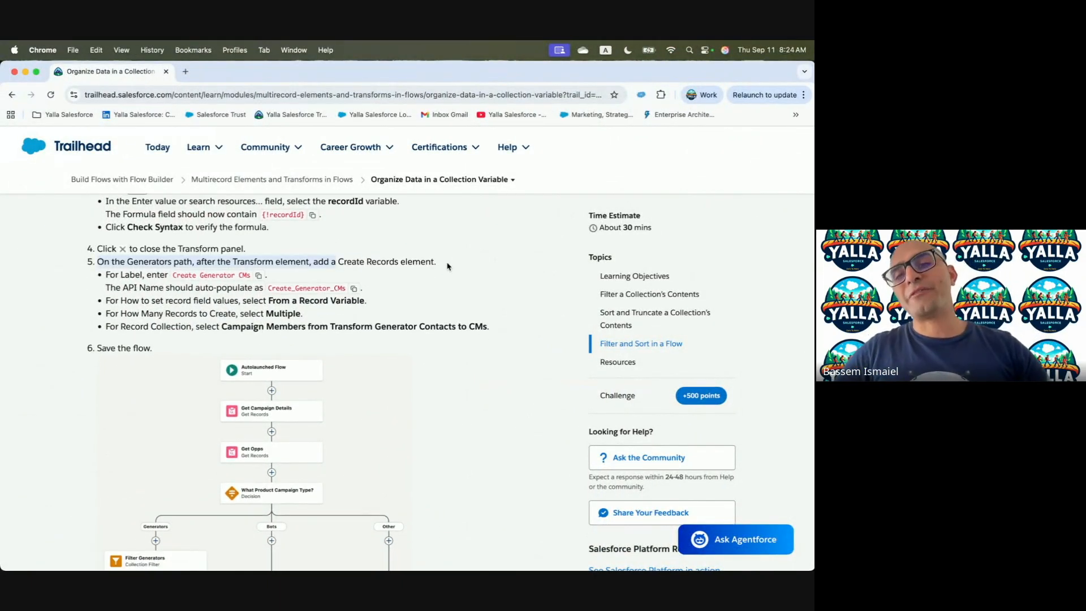
{"action": "key", "text": "ctrl+Right"}
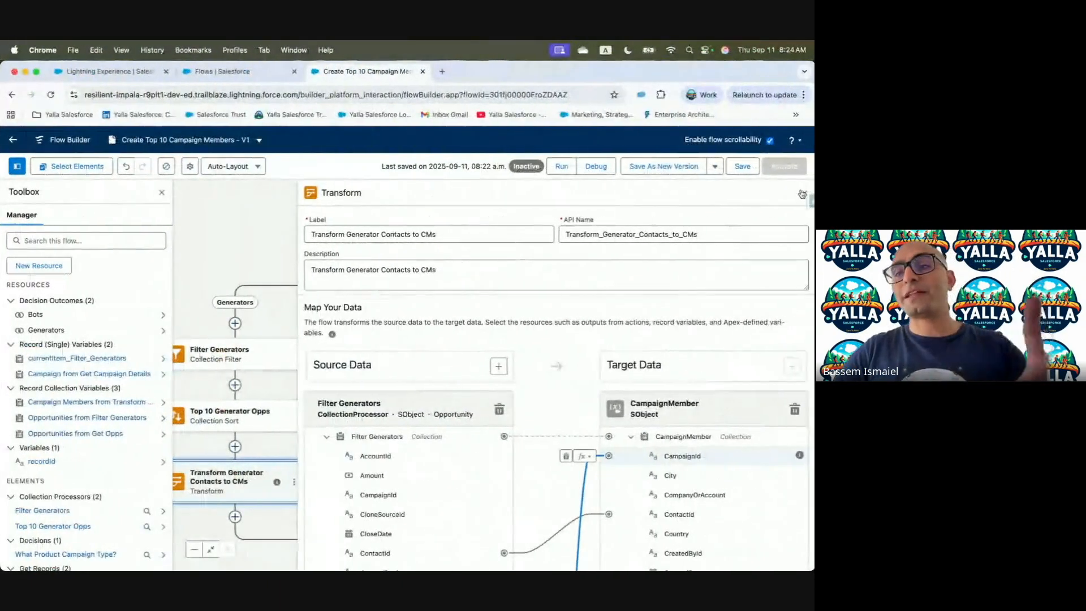
{"action": "left_click", "coordinate": [801, 191]}
Add a Create Records element after Transform Generator Contacts to CMs on the Generators path.
{"action": "left_click_drag", "start_coordinate": [373, 434], "coordinate": [533, 313]}
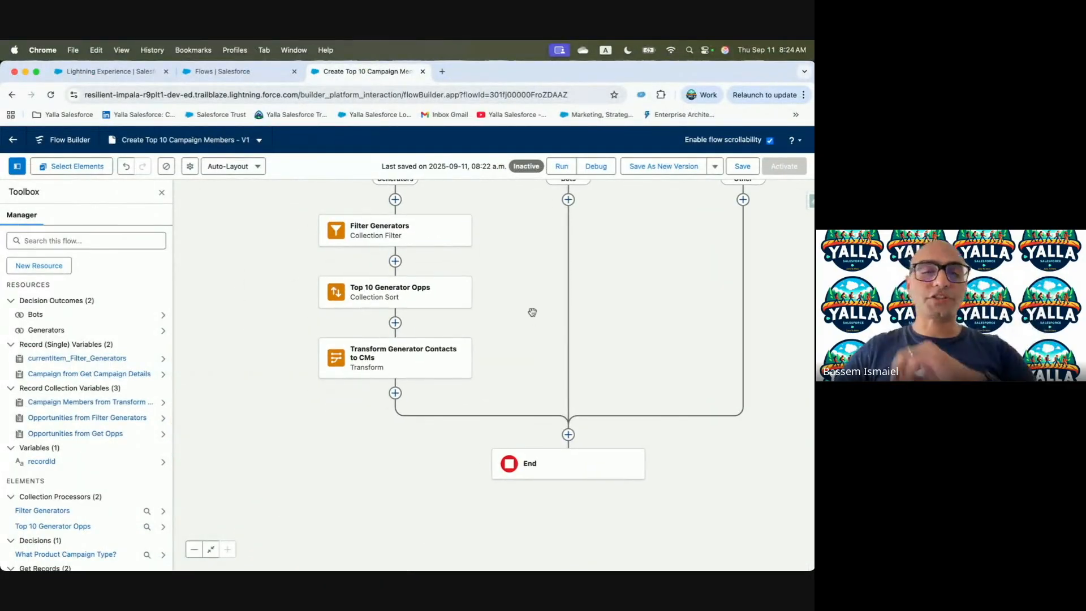
{"action": "left_click", "coordinate": [395, 394]}
{"action": "type", "text": "Creaye"}
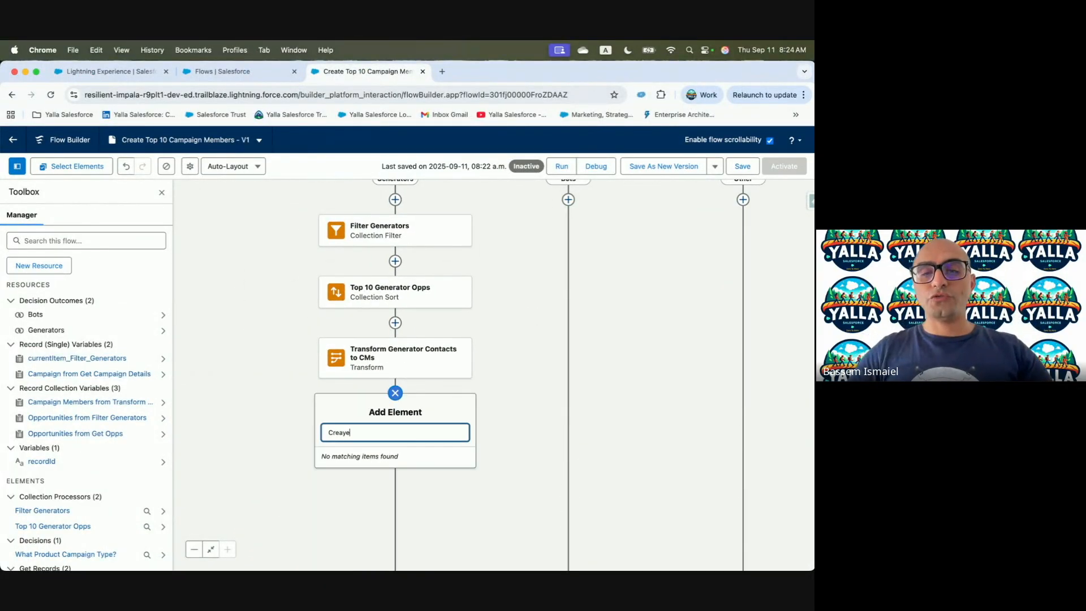
{"action": "key", "text": "BackSpace"}
{"action": "left_click", "coordinate": [395, 458]}
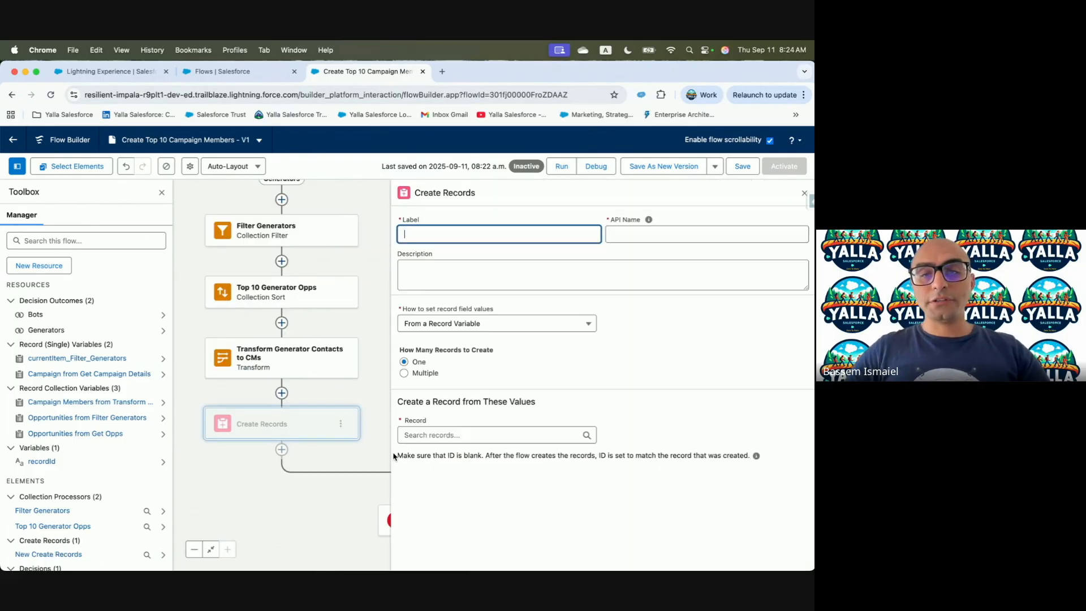
Label the new Create Records element Create Generator CMs and give it the same text as its description.
{"action": "key", "text": "ctrl+Left"}
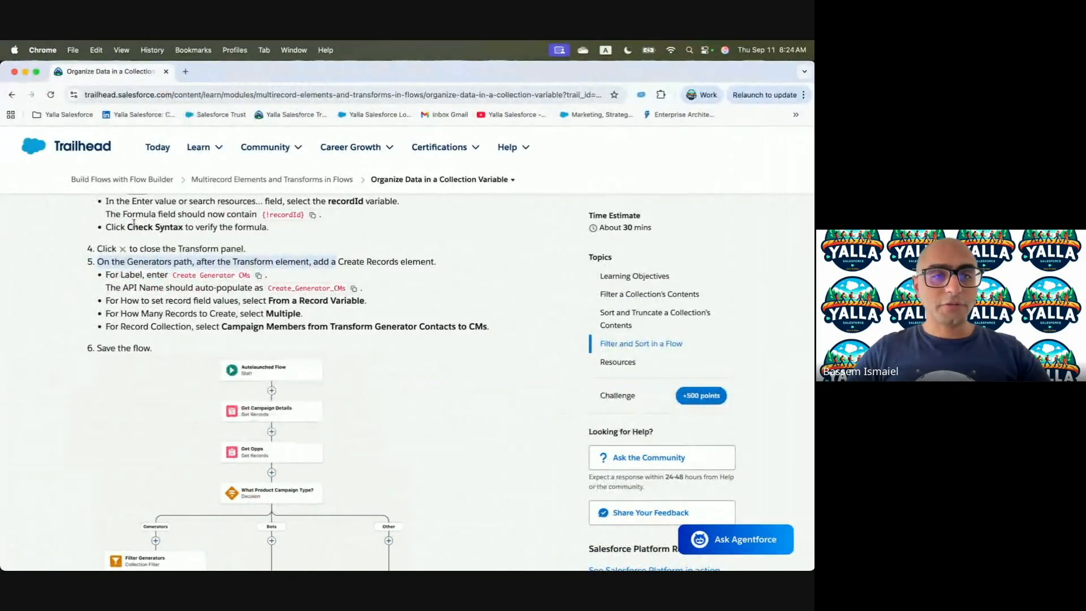
{"action": "key", "text": "ctrl+Right"}
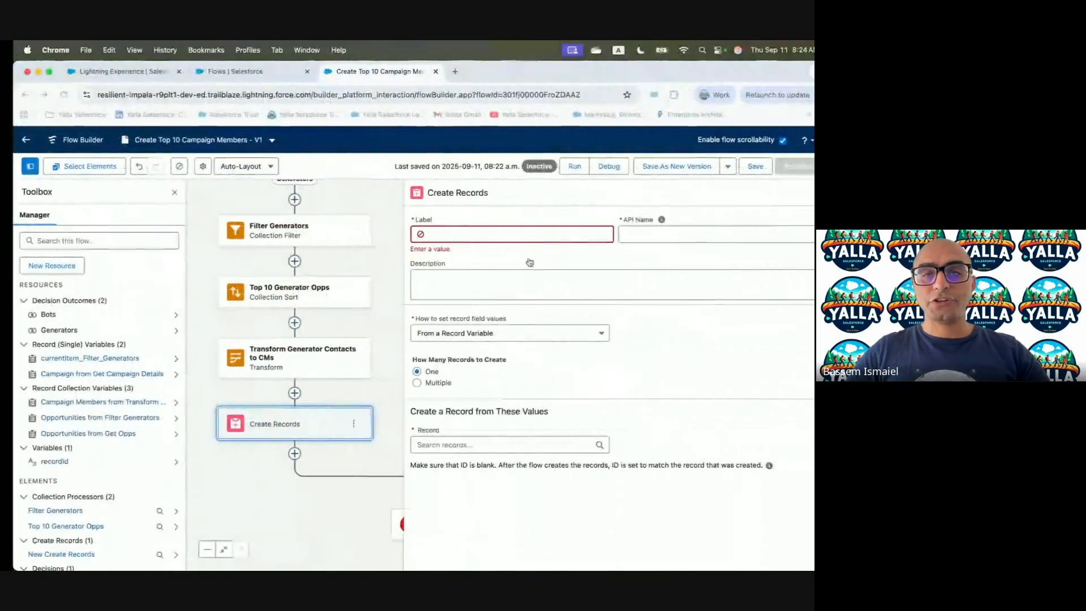
{"action": "type", "text": "Create Generator CMs"}
{"action": "left_click", "coordinate": [432, 280]}
{"action": "type", "text": "Create Generator CMs"}
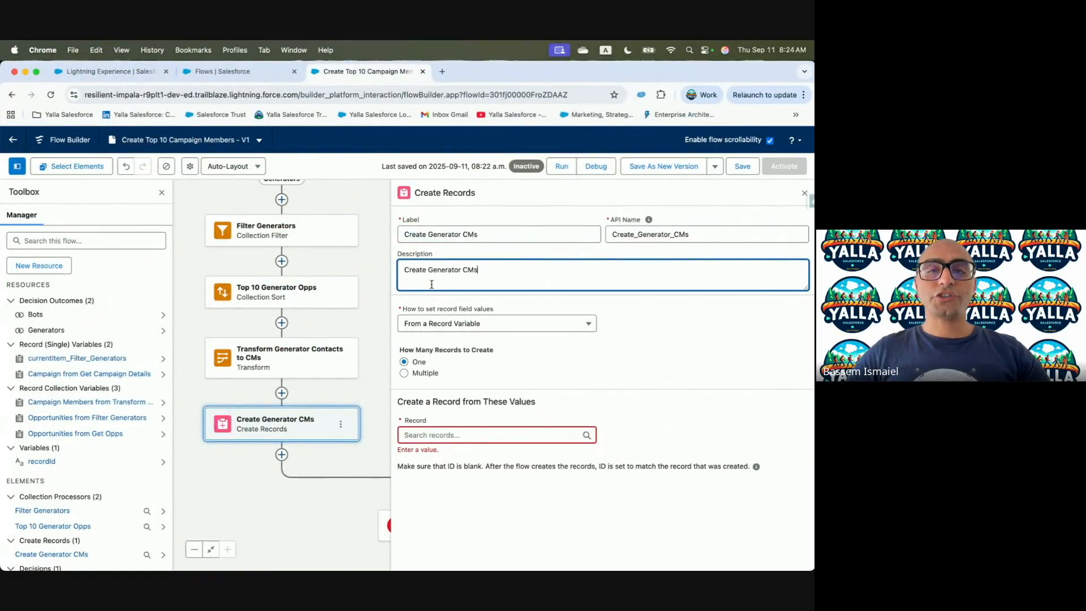
Set Create Generator CMs to create multiple records from the collection Campaign Members from Transform Generator Contacts to CMs.
{"action": "left_click", "coordinate": [426, 376]}
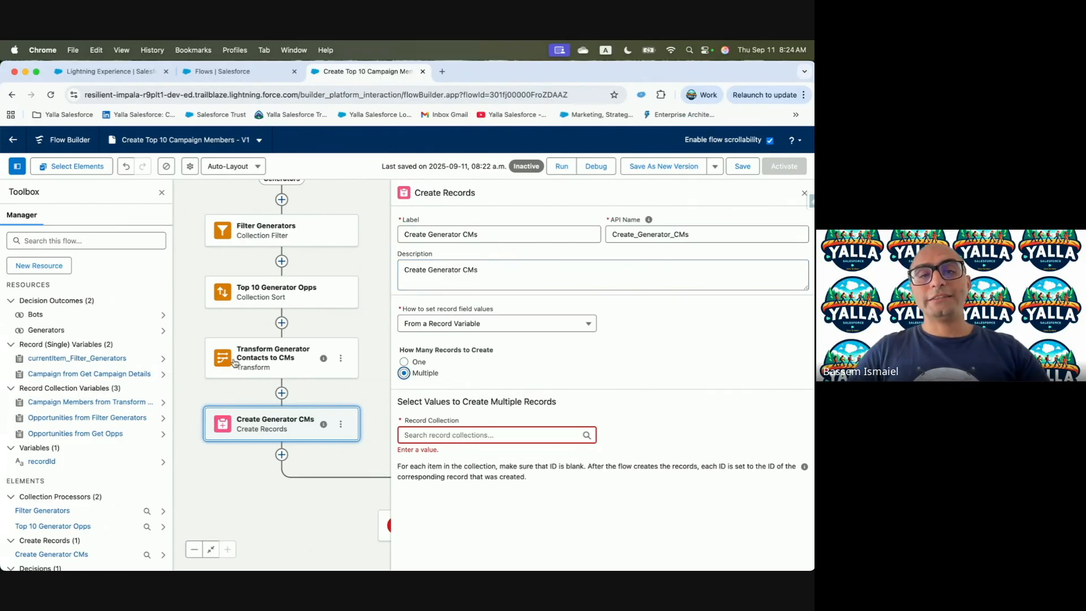
{"action": "left_click", "coordinate": [498, 435]}
{"action": "type", "text": "Tra"}
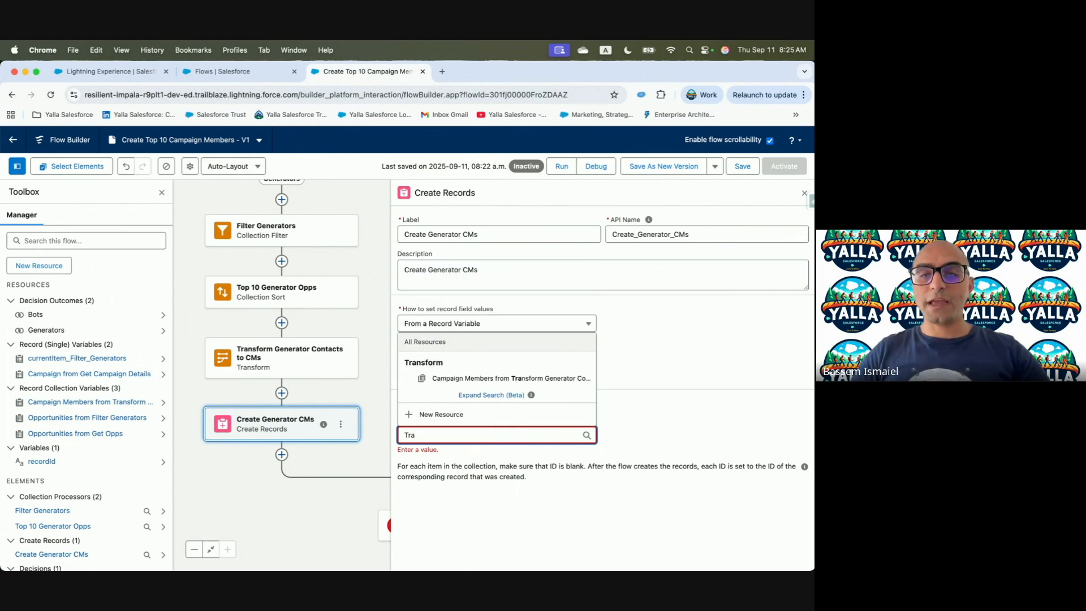
{"action": "left_click", "coordinate": [523, 378]}
Check the unit's diagram of the finished Generators path and save the flow.
{"action": "key", "text": "ctrl+Left"}
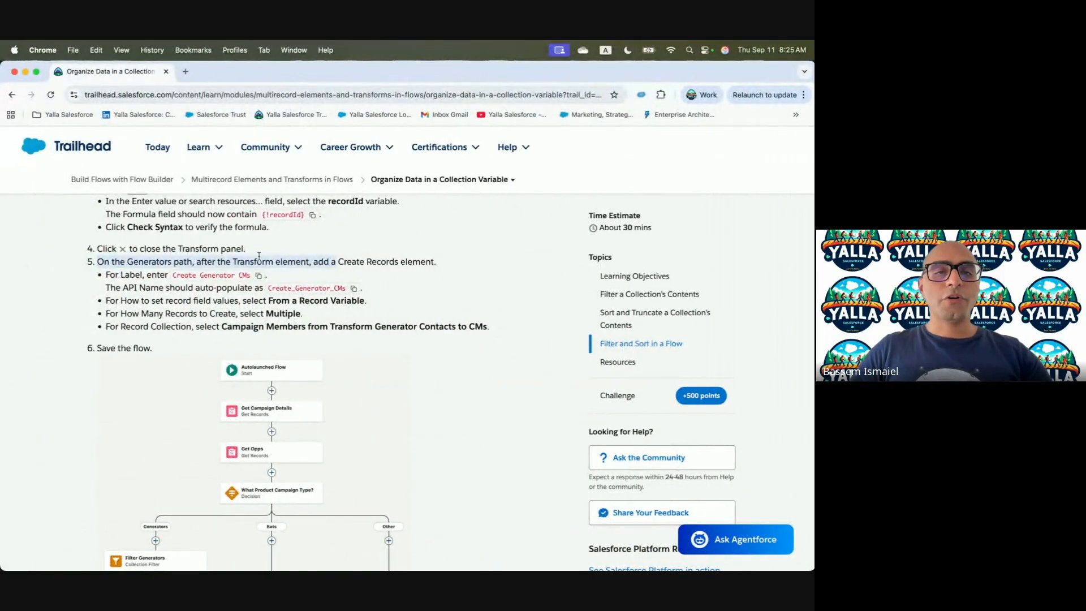
{"action": "scroll", "coordinate": [439, 351], "scroll_direction": "down", "scroll_amount": 15}
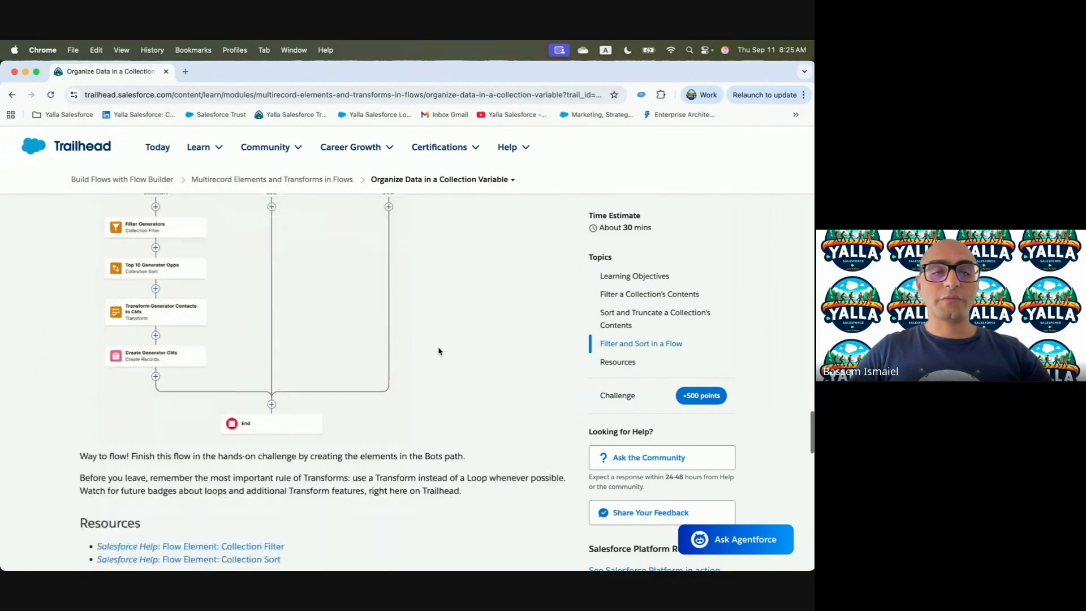
{"action": "key", "text": "ctrl+Right"}
{"action": "left_click", "coordinate": [736, 168]}
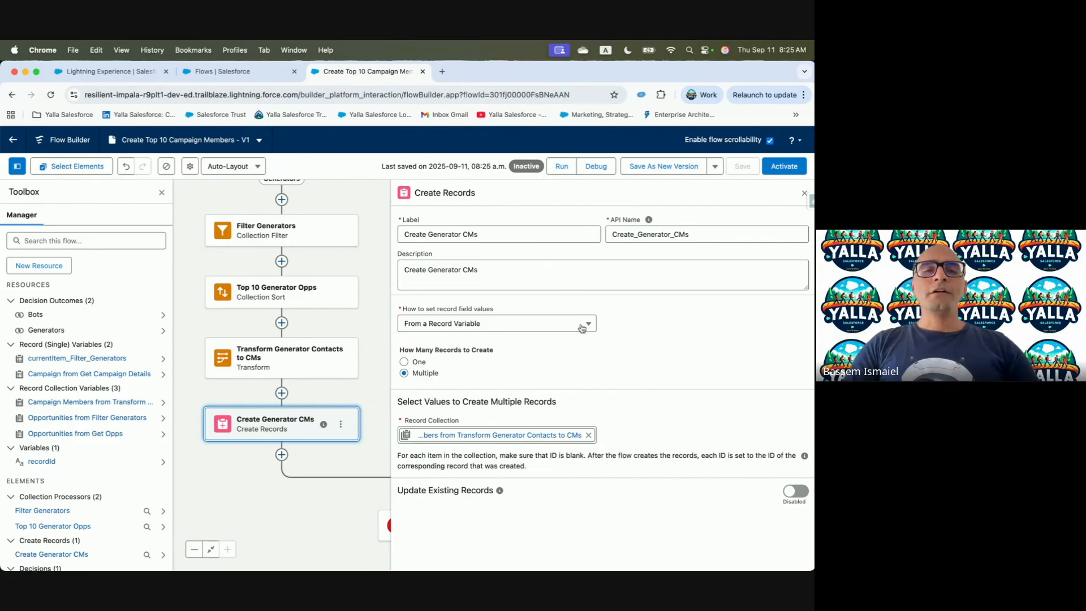
Read the Hands-on Challenge instructions for the Bots path, focusing on the Collection Filter element's requirements.
{"action": "key", "text": "ctrl+Left"}
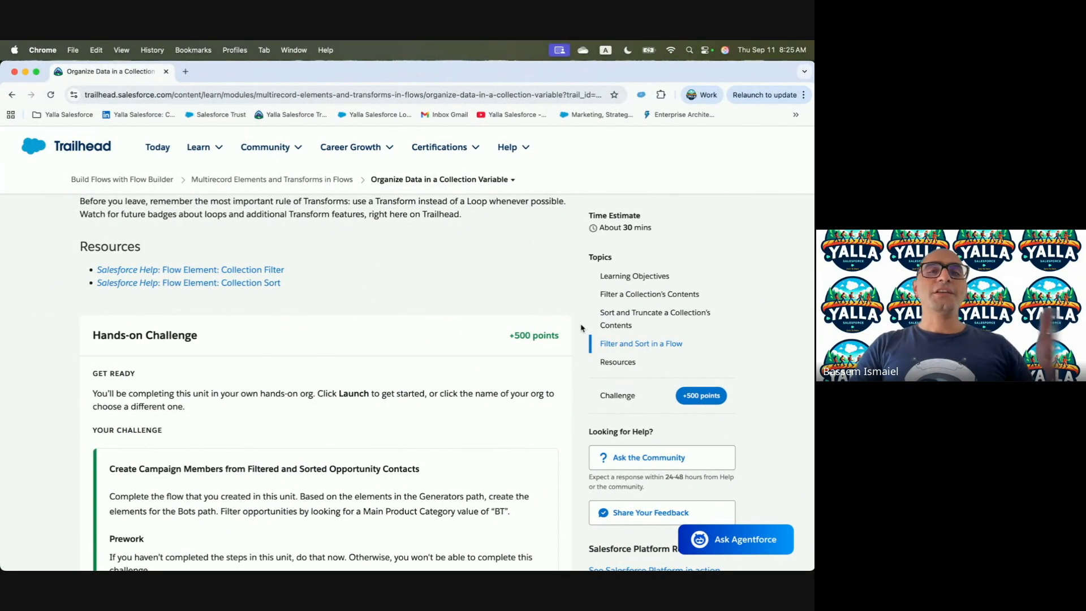
{"action": "scroll", "coordinate": [435, 348], "scroll_direction": "down", "scroll_amount": 3}
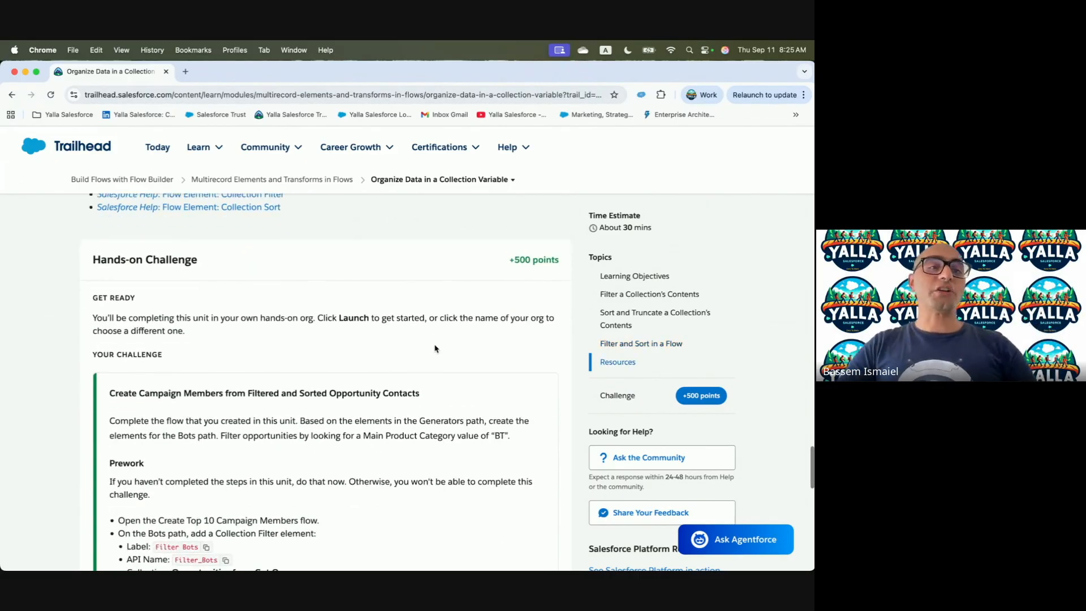
{"action": "scroll", "coordinate": [435, 347], "scroll_direction": "down", "scroll_amount": 3}
{"action": "scroll", "coordinate": [436, 347], "scroll_direction": "up", "scroll_amount": 1}
{"action": "scroll", "coordinate": [435, 347], "scroll_direction": "down", "scroll_amount": 2}
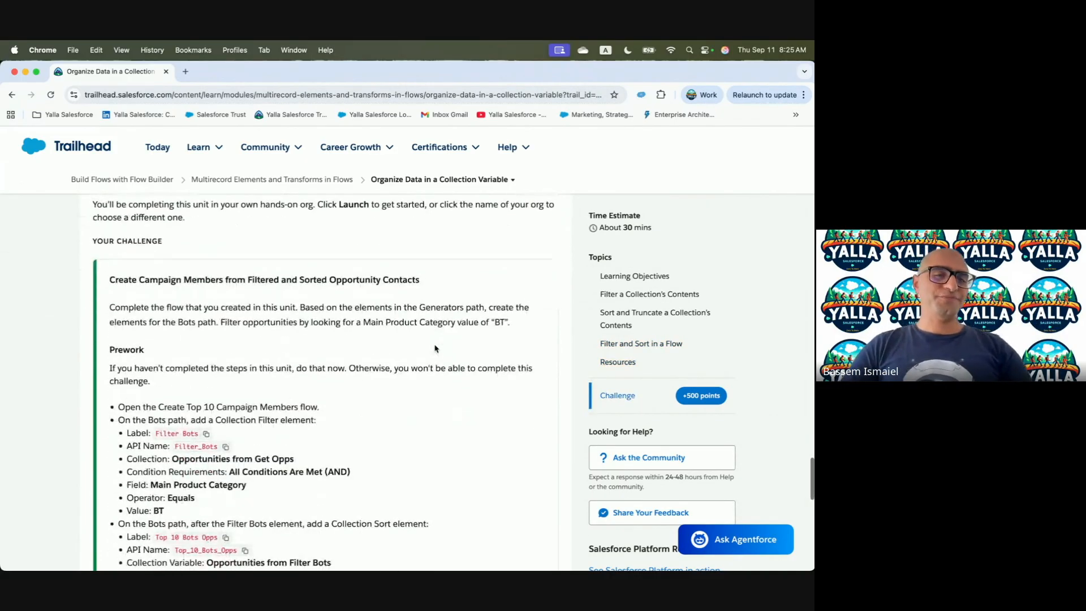
{"action": "scroll", "coordinate": [435, 348], "scroll_direction": "down", "scroll_amount": 1}
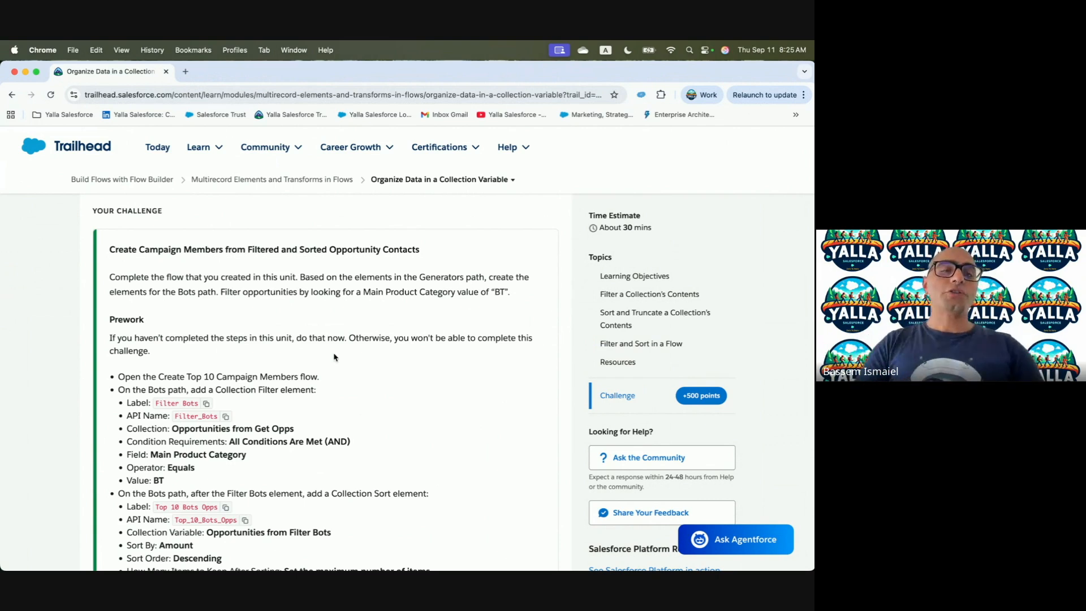
{"action": "left_click_drag", "start_coordinate": [129, 375], "coordinate": [311, 377]}
{"action": "left_click", "coordinate": [187, 388]}
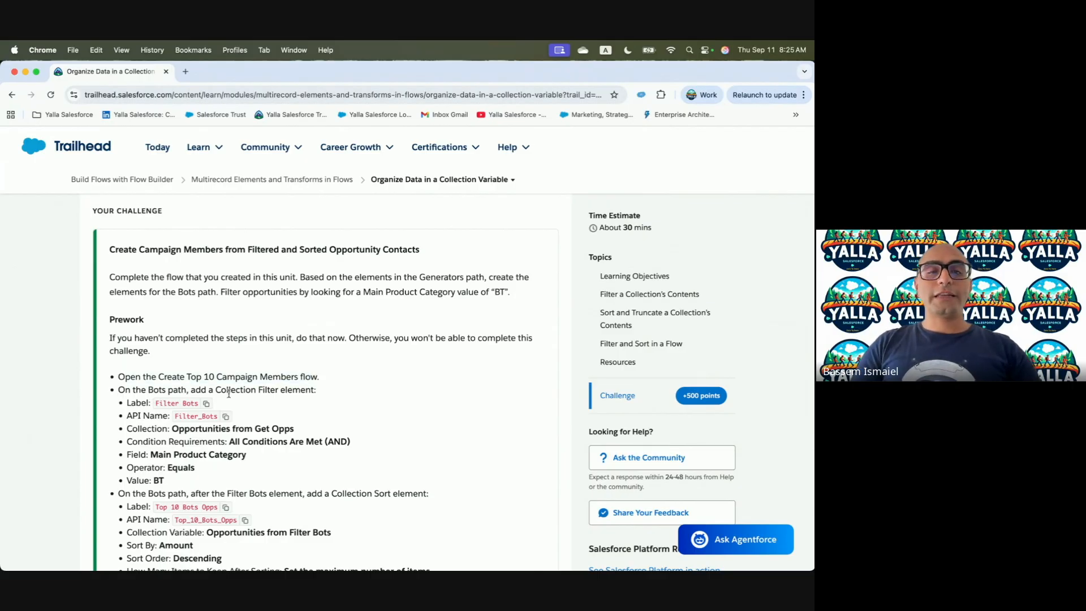
Close the Create Records settings and add a Collection Filter on the Bots path with label and description Filter Bots.
{"action": "key", "text": "ctrl+Right"}
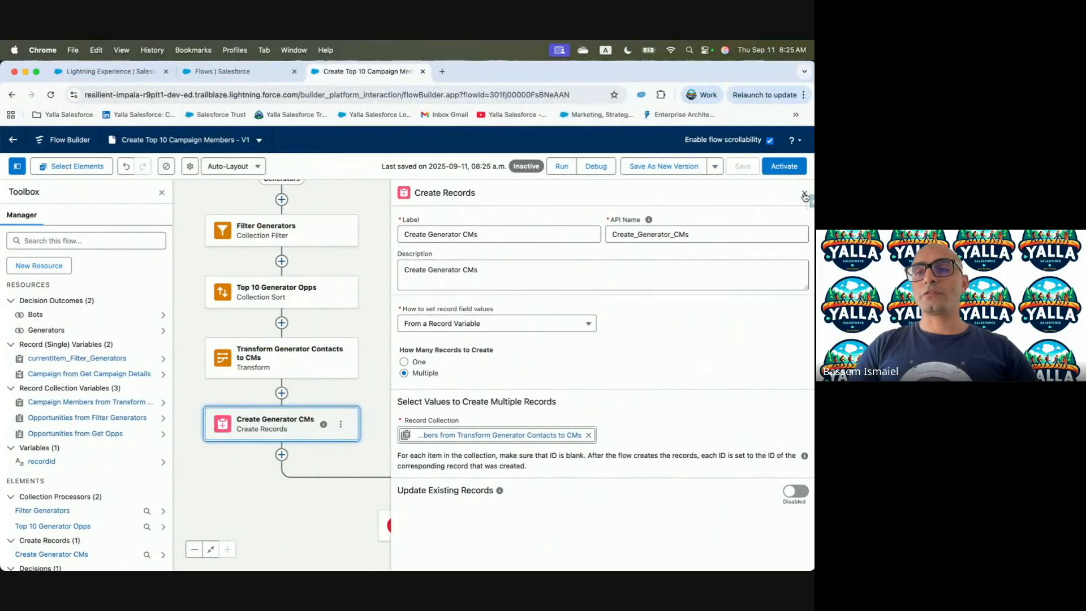
{"action": "left_click", "coordinate": [804, 193]}
{"action": "left_click_drag", "start_coordinate": [522, 241], "coordinate": [523, 330]}
{"action": "left_click", "coordinate": [455, 288]}
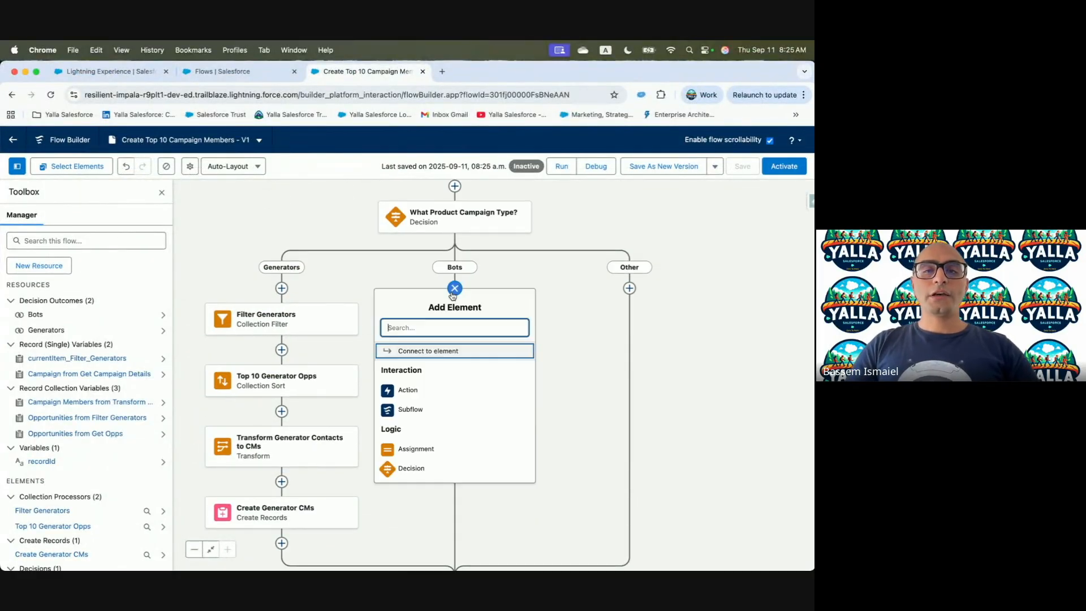
{"action": "type", "text": "Filte"}
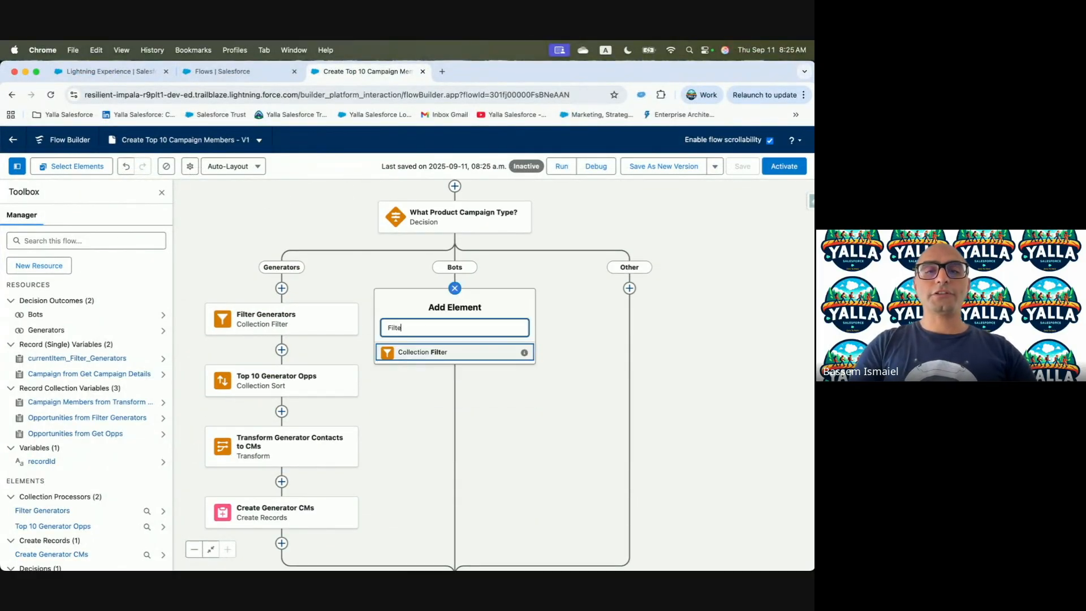
{"action": "left_click", "coordinate": [485, 356]}
{"action": "type", "text": "Filter Bots"}
{"action": "left_click", "coordinate": [670, 239]}
{"action": "left_click", "coordinate": [505, 275]}
{"action": "type", "text": "Filter Bots"}
Set the Filter Bots source collection to Opportunities from Get Opps.
{"action": "left_click", "coordinate": [446, 356]}
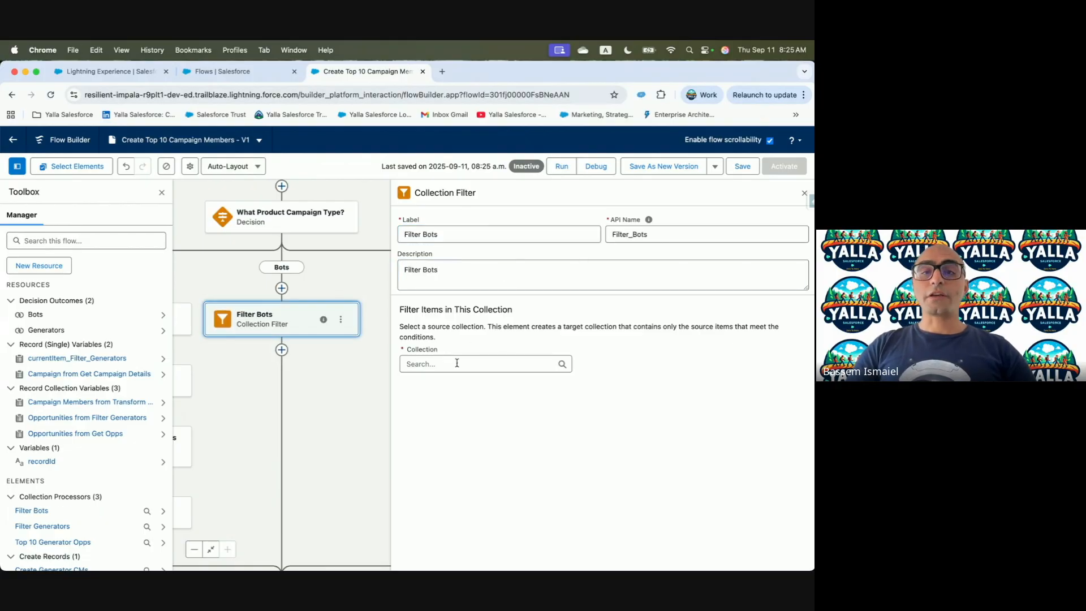
{"action": "left_click", "coordinate": [441, 366]}
{"action": "type", "text": "opp"}
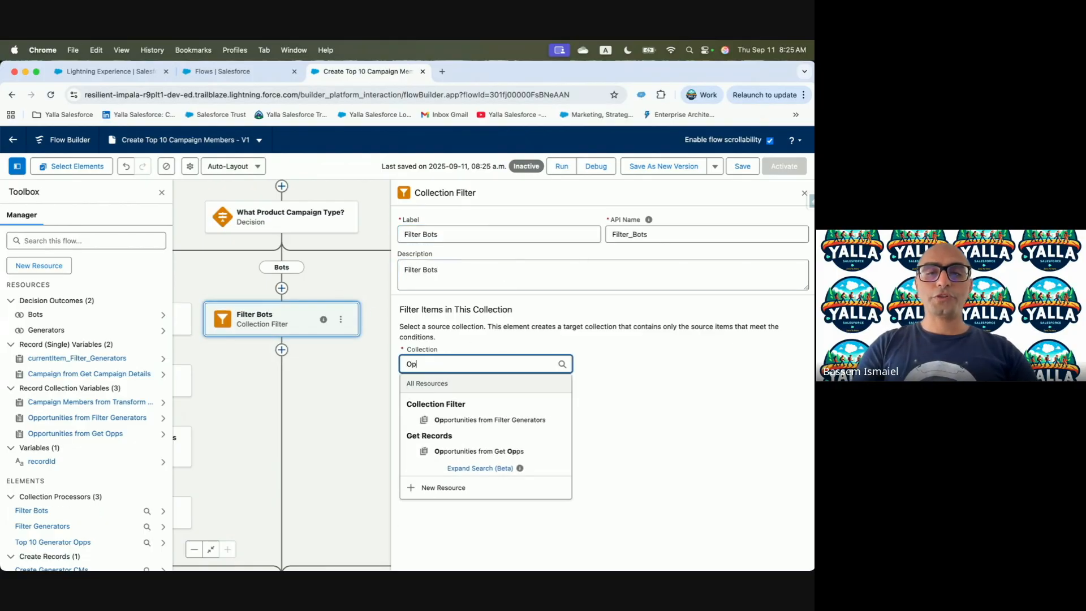
{"action": "left_click", "coordinate": [510, 453]}
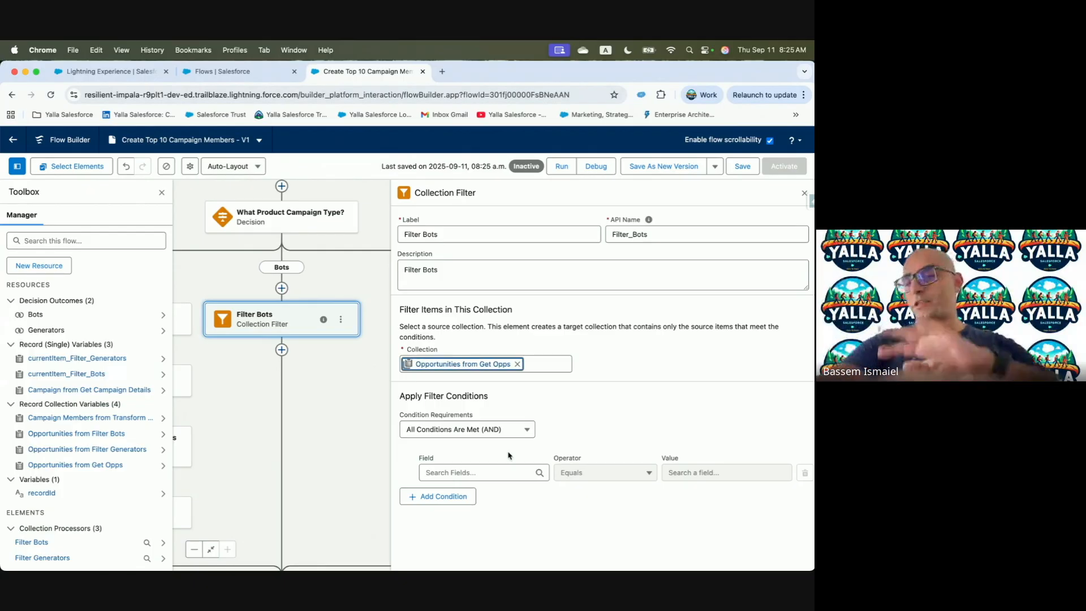
Define the Filter Bots condition as Main Product Category Equals BT.
{"action": "left_click", "coordinate": [488, 471]}
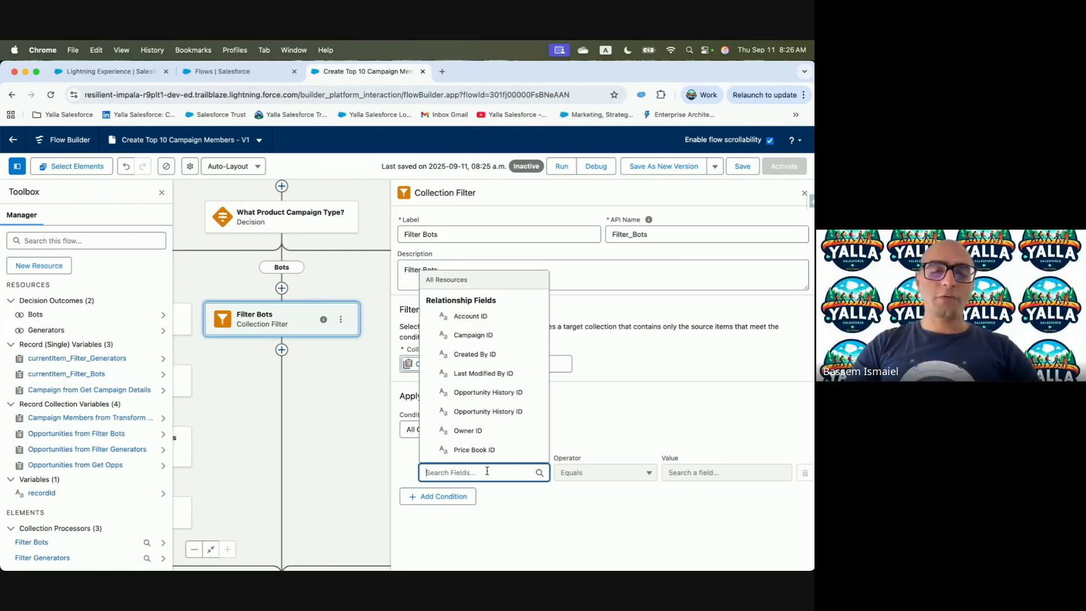
{"action": "type", "text": "Main"}
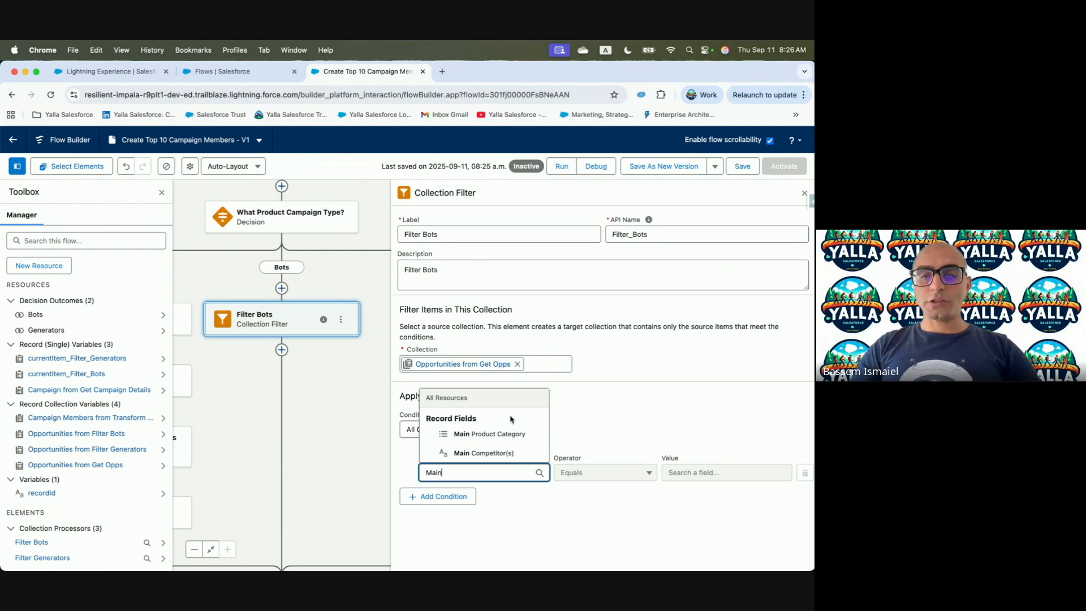
{"action": "left_click", "coordinate": [508, 434]}
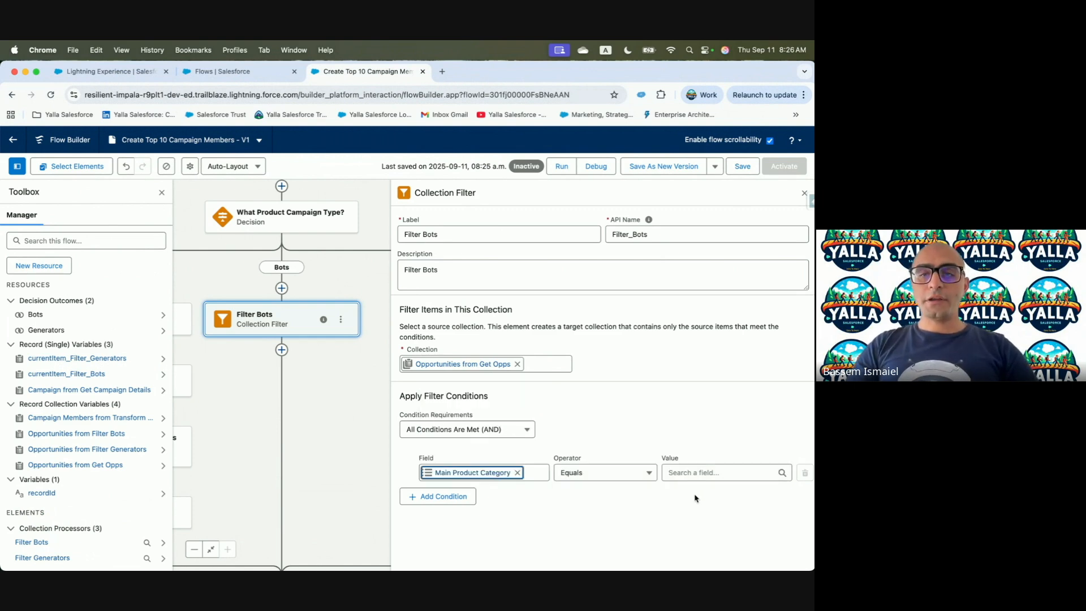
{"action": "left_click", "coordinate": [688, 474]}
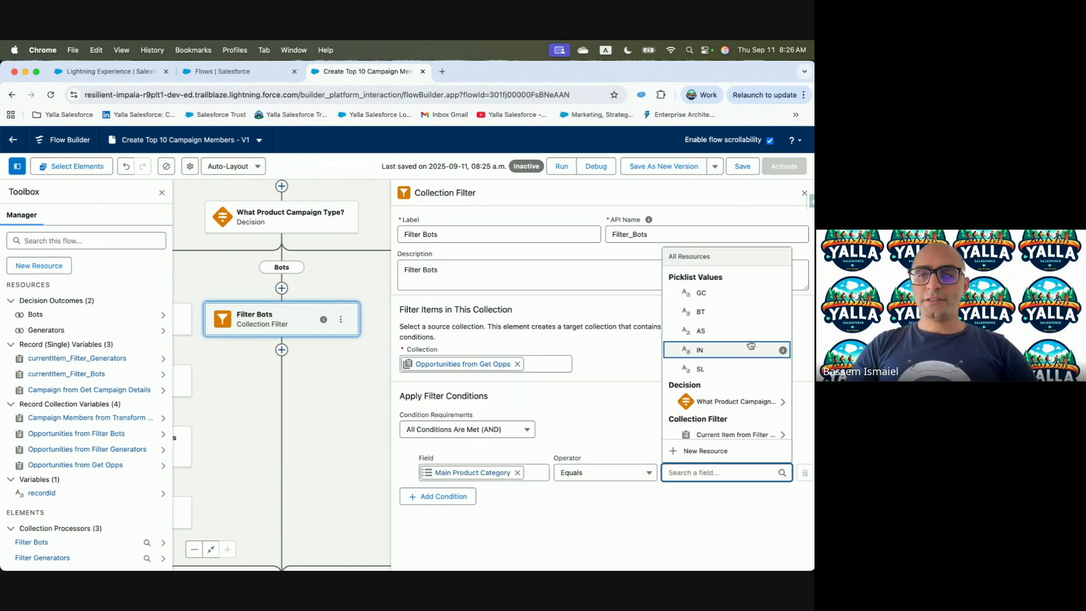
{"action": "left_click", "coordinate": [712, 312]}
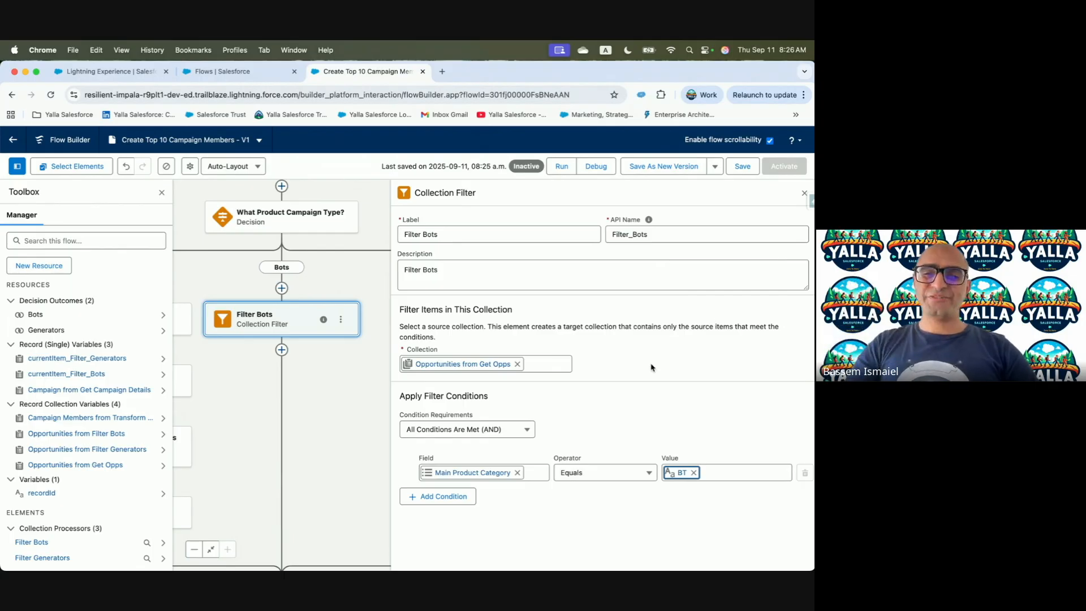
Check the challenge's Collection Sort requirements for the Bots path and copy the label Top 10 Bots Opps.
{"action": "key", "text": "ctrl+Left"}
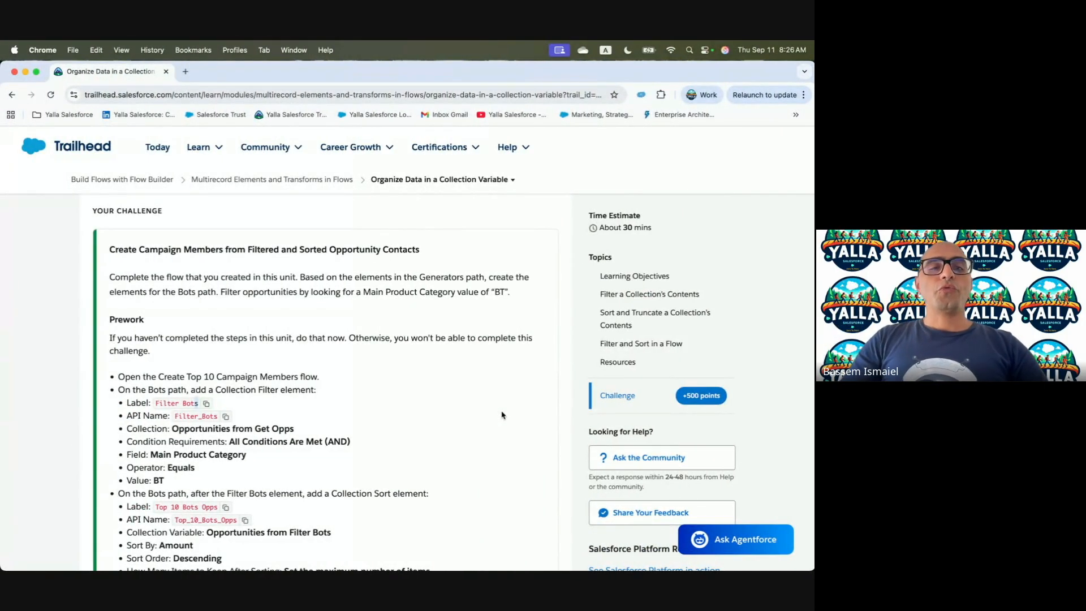
{"action": "key", "text": "ctrl+Right"}
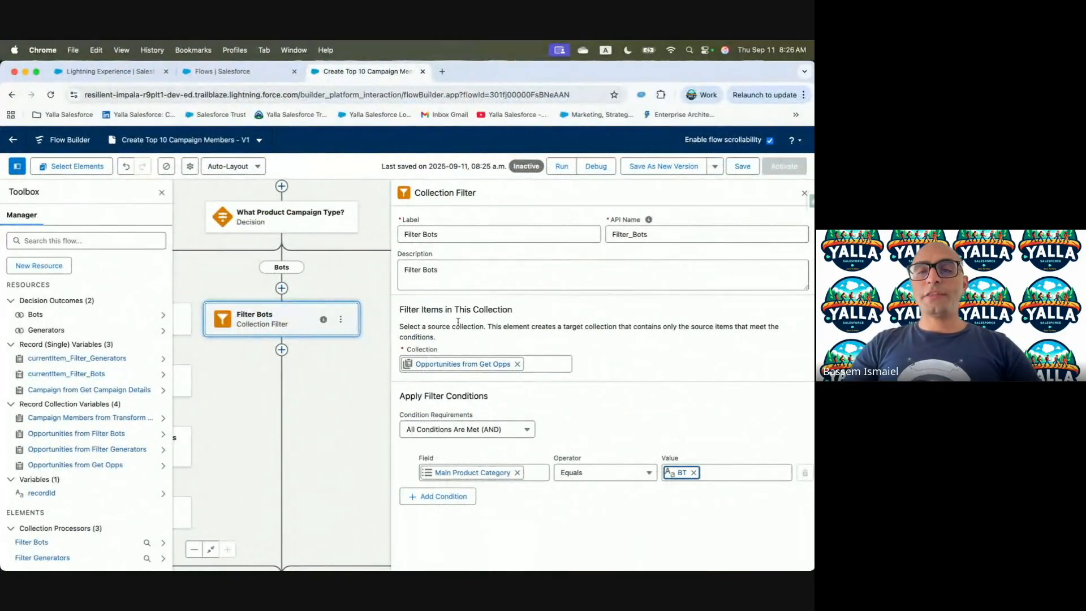
{"action": "key", "text": "ctrl+Left"}
{"action": "scroll", "coordinate": [246, 416], "scroll_direction": "down", "scroll_amount": 5}
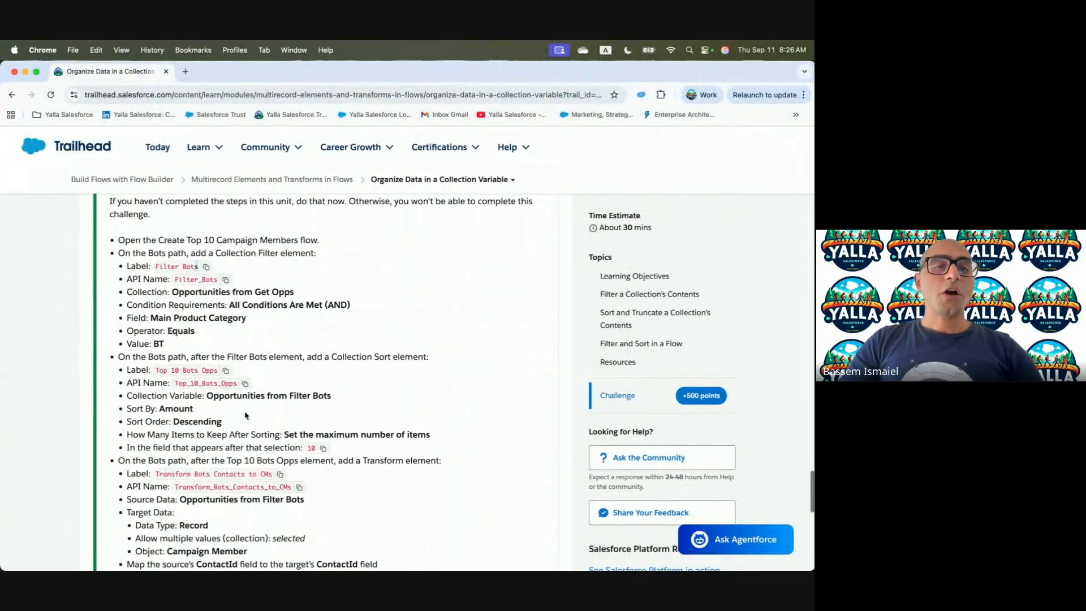
{"action": "left_click_drag", "start_coordinate": [227, 357], "coordinate": [358, 356]}
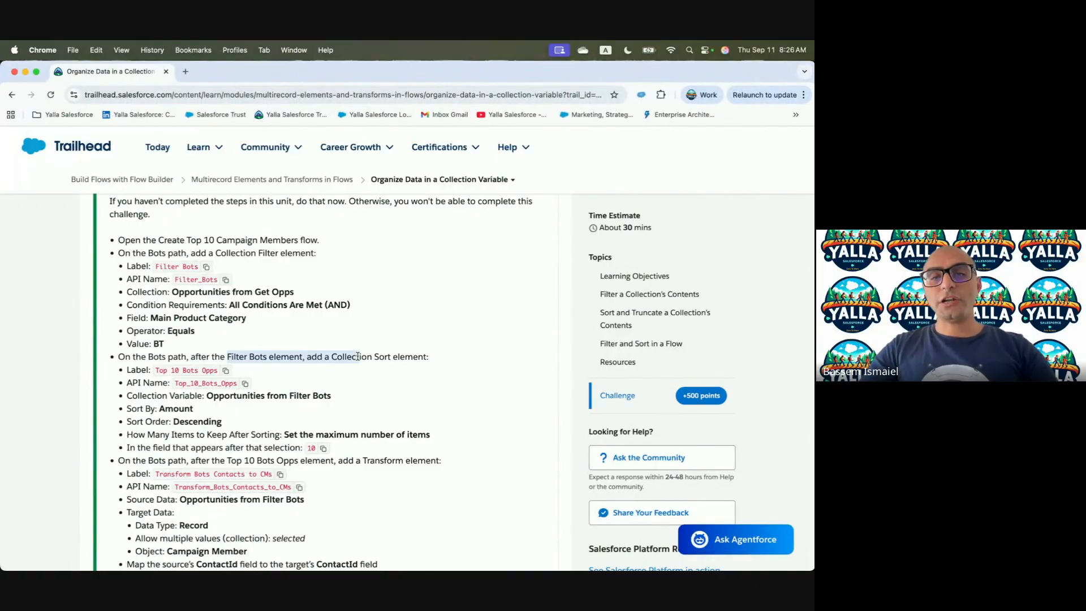
{"action": "left_click", "coordinate": [226, 372]}
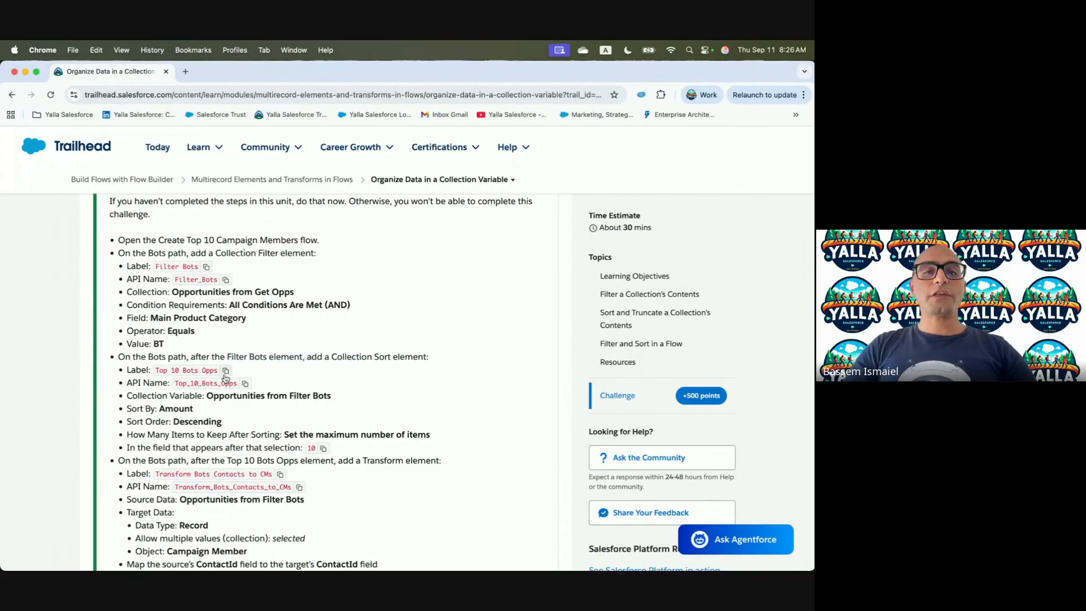
Add a Collection Sort element after Filter Bots with label and description Top 10 Bots Opps.
{"action": "key", "text": "ctrl+Right"}
{"action": "left_click", "coordinate": [283, 348]}
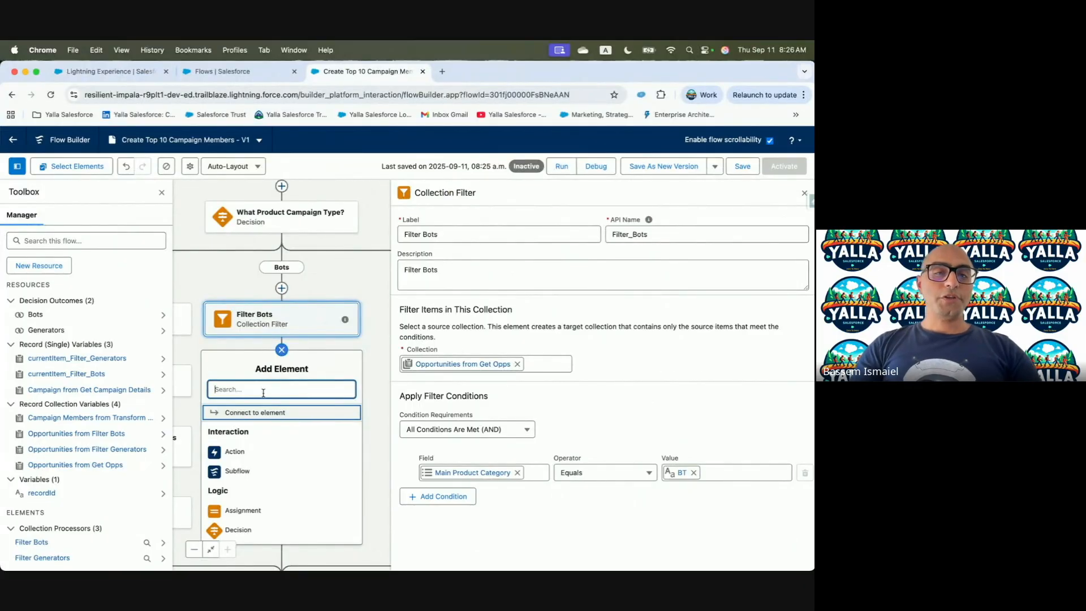
{"action": "type", "text": "sort"}
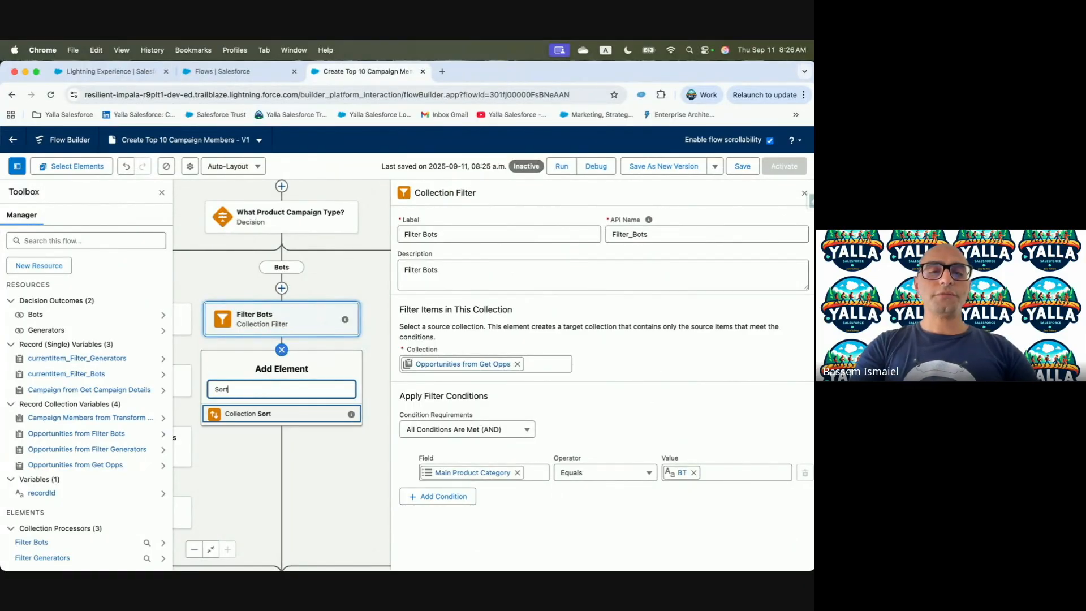
{"action": "left_click", "coordinate": [248, 414]}
{"action": "left_click", "coordinate": [468, 234]}
{"action": "key", "text": "super+v"}
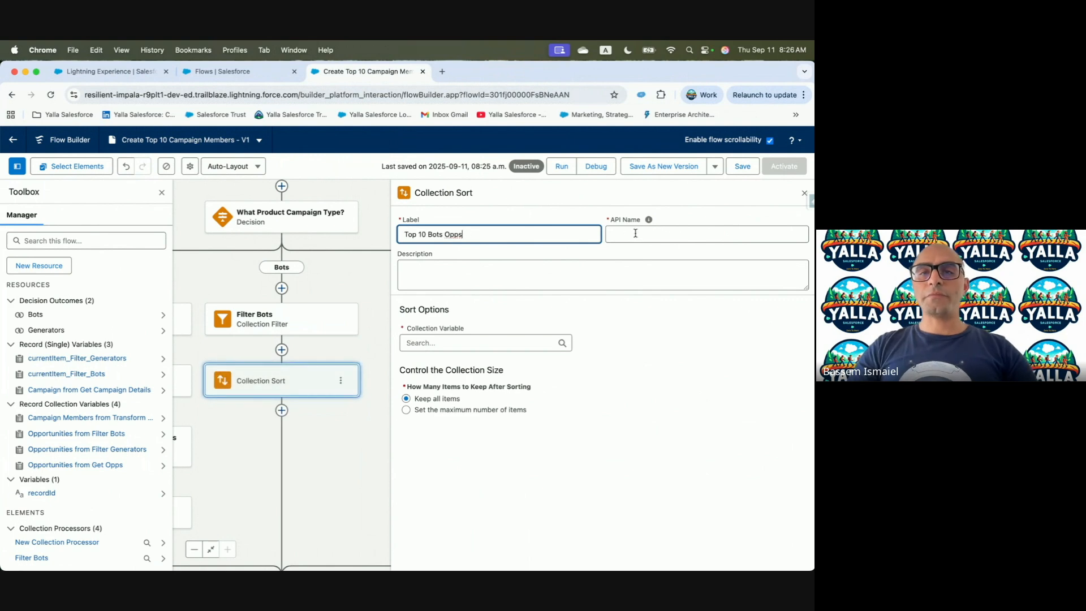
{"action": "left_click", "coordinate": [636, 233]}
{"action": "left_click", "coordinate": [518, 257]}
{"action": "left_click", "coordinate": [512, 274]}
{"action": "key", "text": "super+v"}
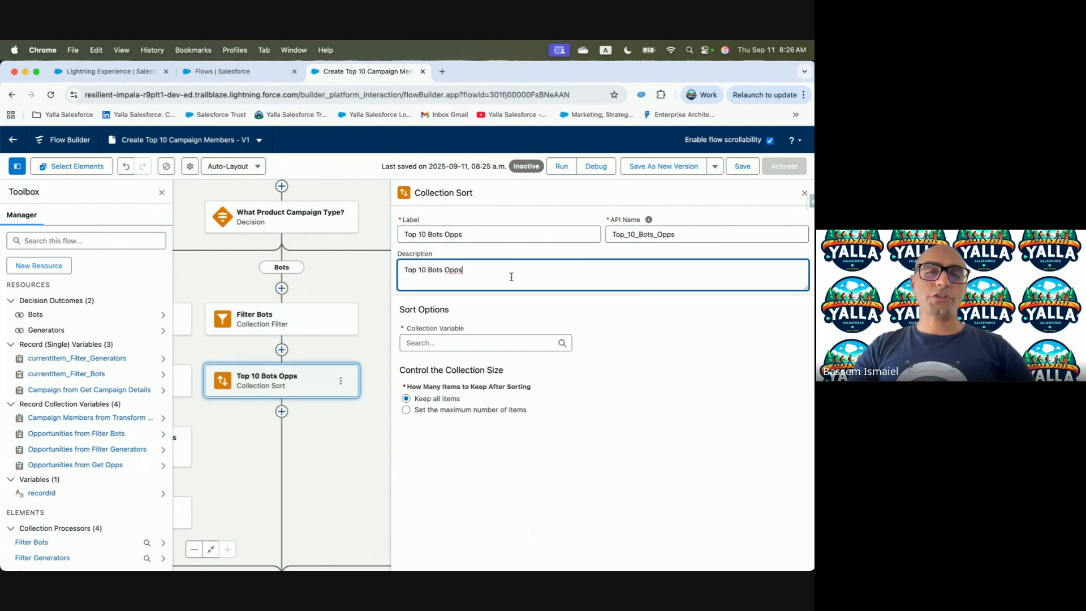
Set the Top 10 Bots Opps collection variable to Opportunities from Filter Bots.
{"action": "left_click", "coordinate": [459, 344]}
{"action": "type", "text": "Filter"}
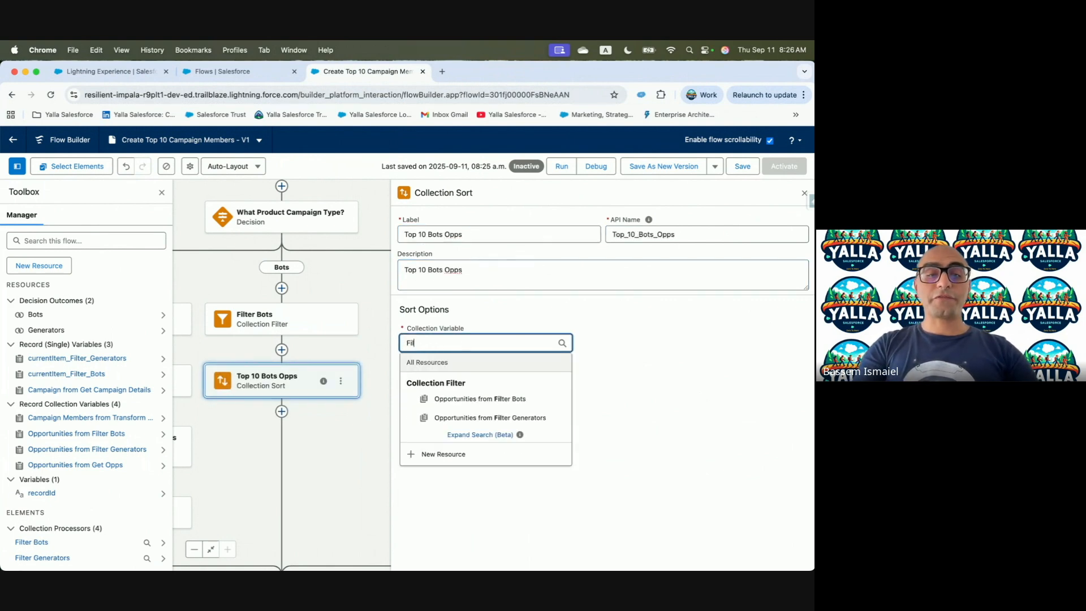
{"action": "left_click", "coordinate": [512, 400]}
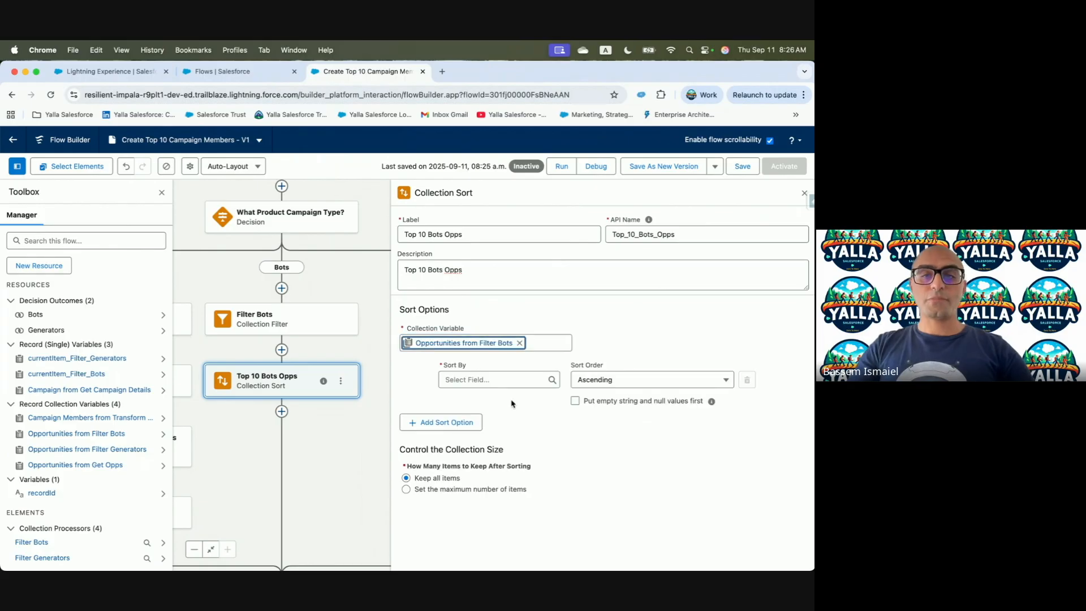
Sort the Top 10 Bots Opps collection by Amount in descending order.
{"action": "left_click", "coordinate": [482, 379]}
{"action": "type", "text": "Amou"}
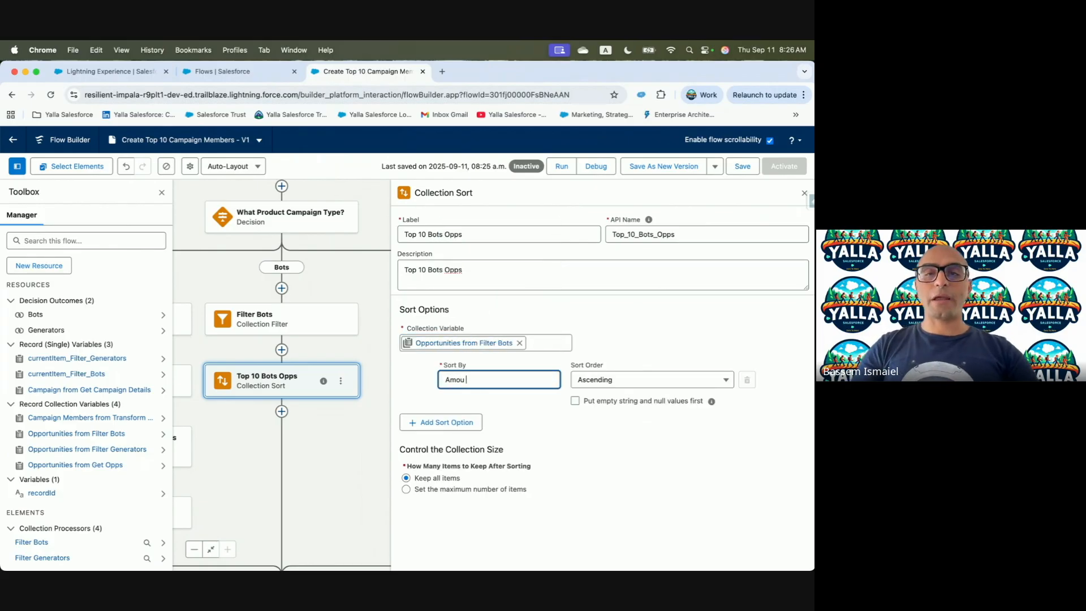
{"action": "left_click", "coordinate": [497, 396]}
{"action": "left_click", "coordinate": [603, 386]}
{"action": "left_click", "coordinate": [611, 419]}
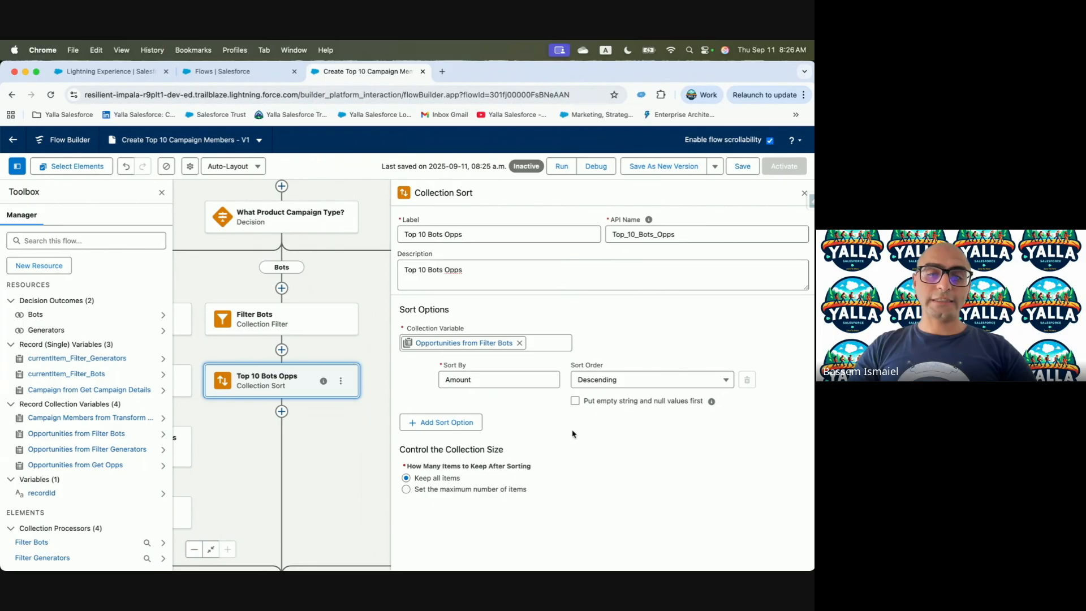
Limit Top 10 Bots Opps to a maximum of 10 items, and review the Filter Bots and Top 10 Bots Opps settings.
{"action": "left_click", "coordinate": [406, 489]}
{"action": "type", "text": "10"}
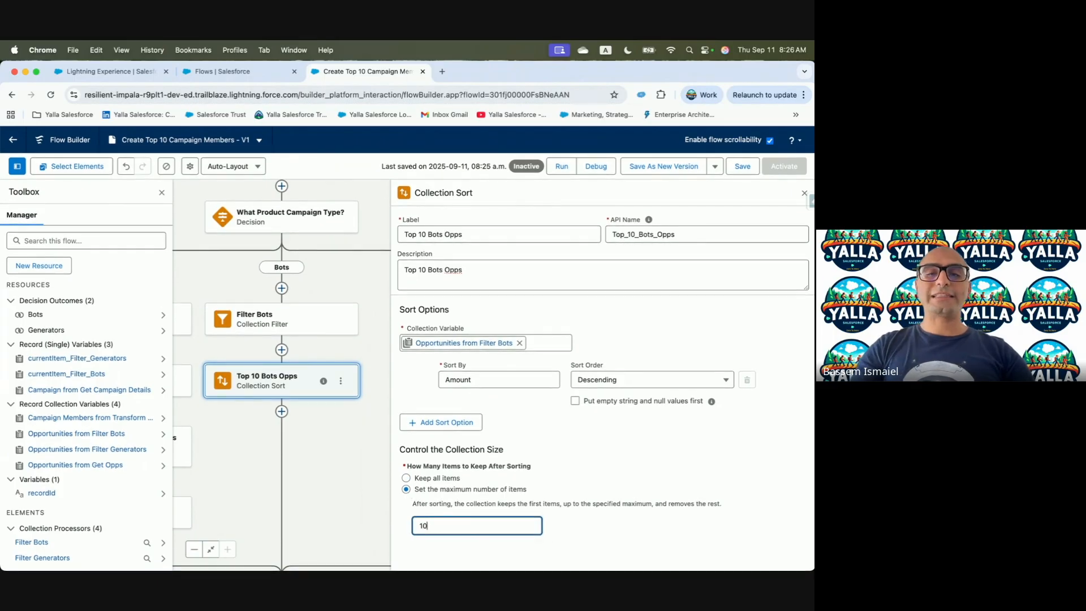
{"action": "left_click", "coordinate": [616, 461]}
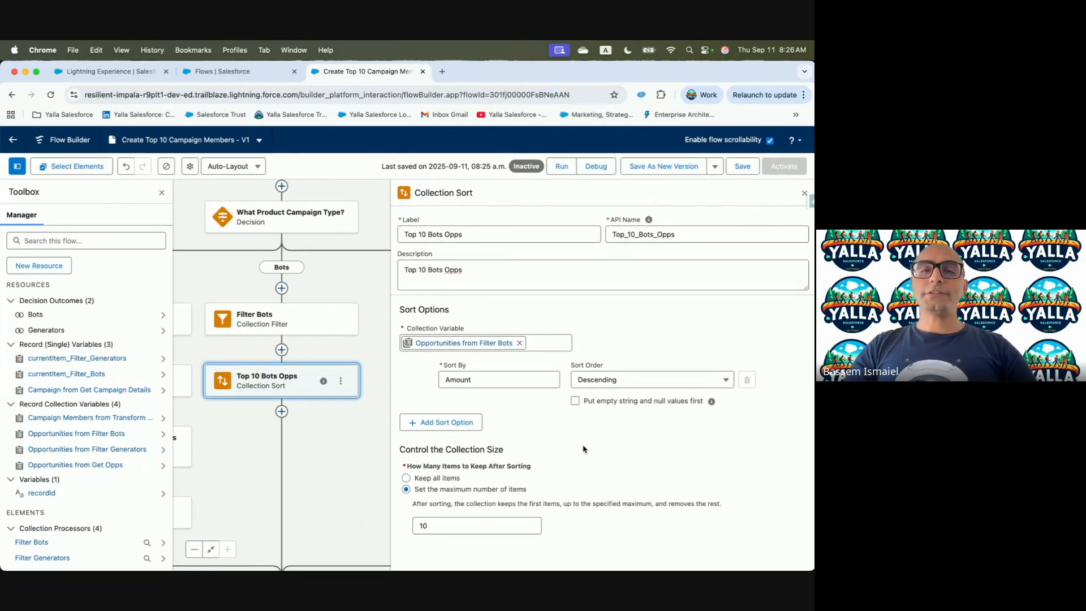
{"action": "left_click", "coordinate": [804, 193]}
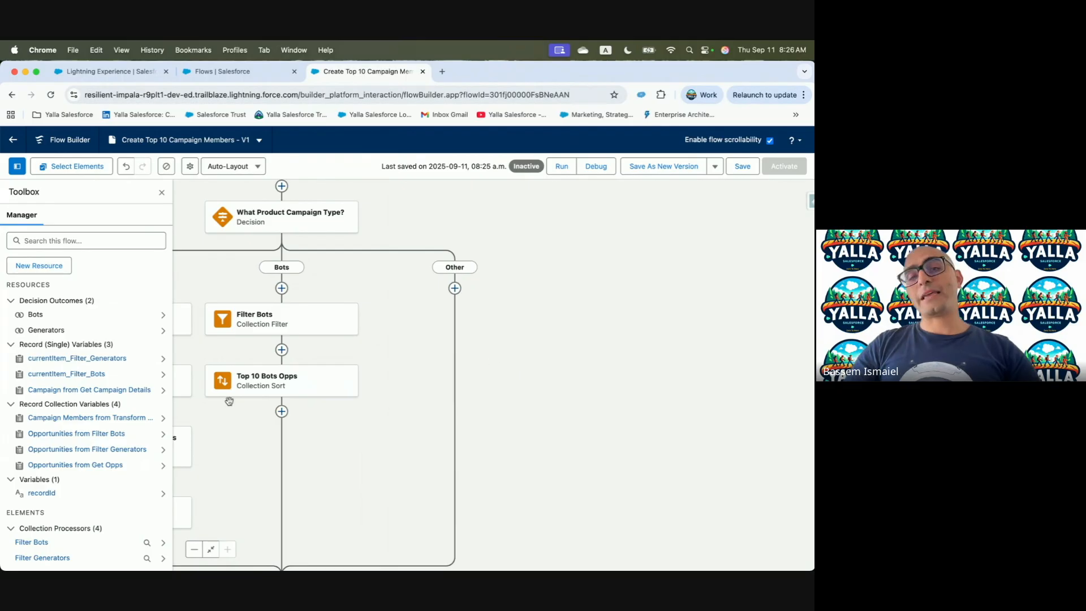
{"action": "left_click", "coordinate": [272, 321]}
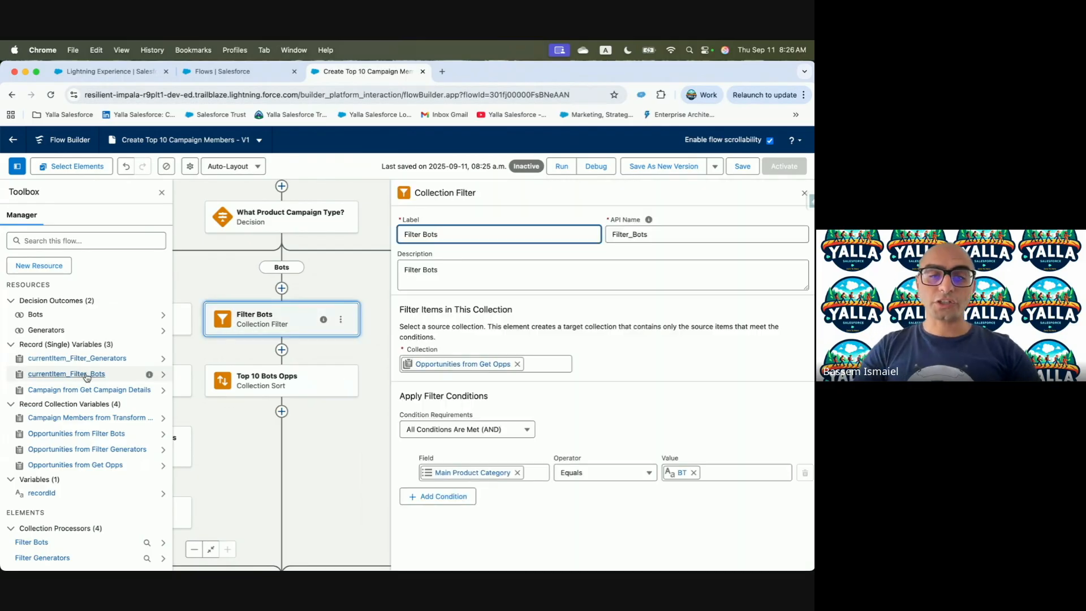
{"action": "left_click", "coordinate": [254, 379]}
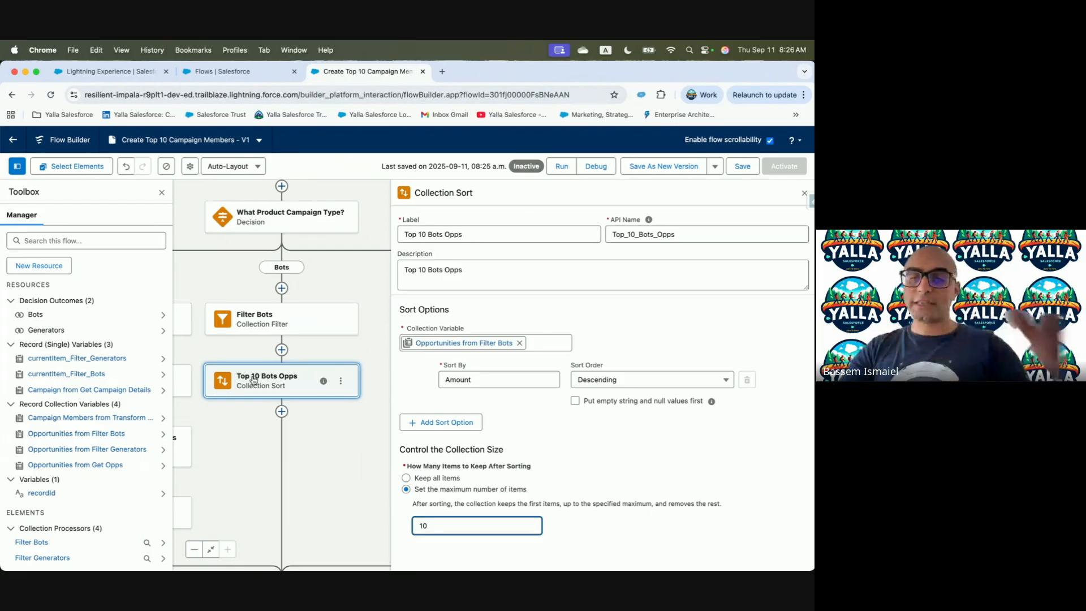
Add a Transform element after Top 10 Bots Opps on the Bots path.
{"action": "left_click", "coordinate": [282, 413]}
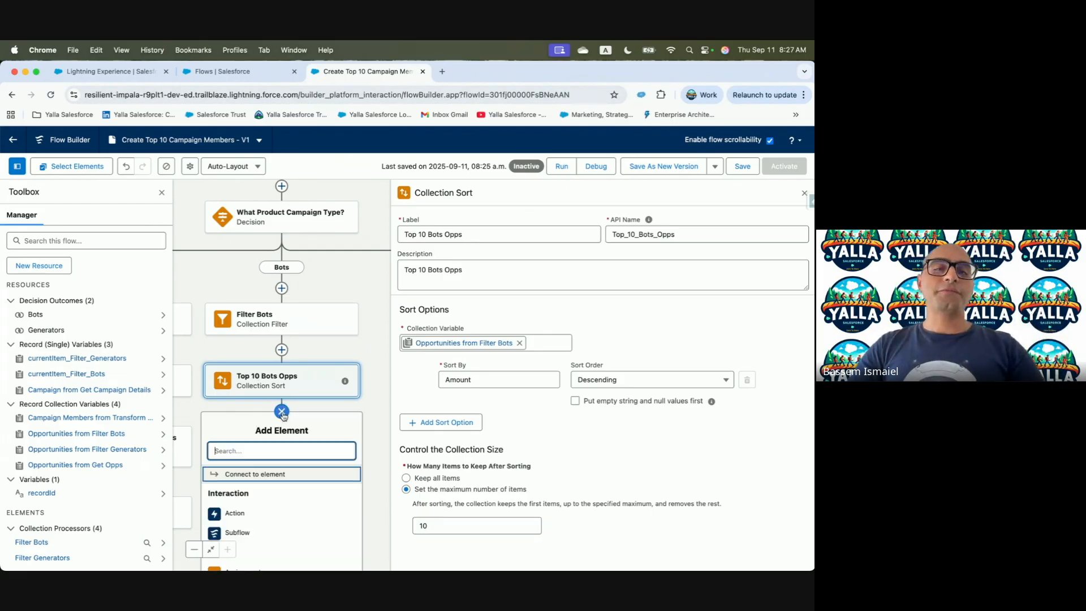
{"action": "type", "text": "Trans"}
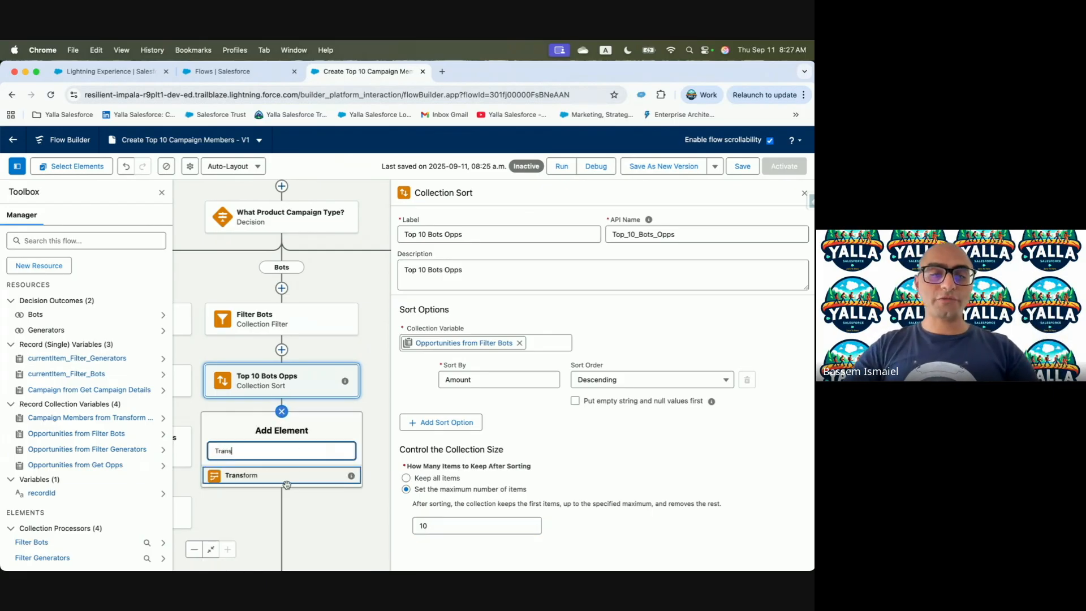
{"action": "left_click", "coordinate": [287, 478]}
Copy the Transform label from the Trailhead challenge and set the element's label and description to Transform Bots Contacts to CMs.
{"action": "key", "text": "super+grave"}
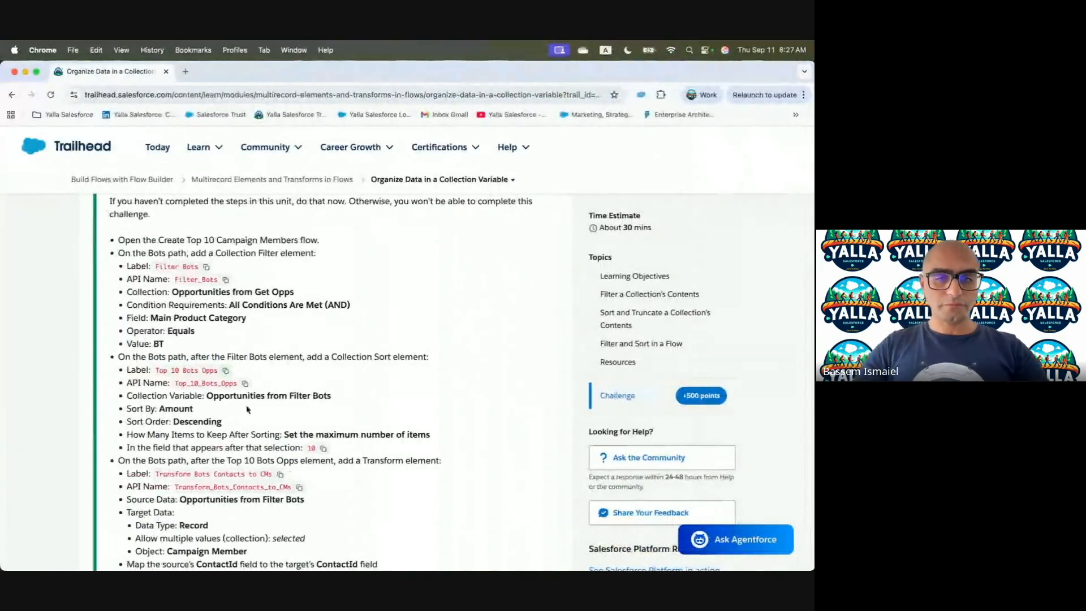
{"action": "scroll", "coordinate": [247, 409], "scroll_direction": "down", "scroll_amount": 5}
{"action": "scroll", "coordinate": [249, 398], "scroll_direction": "down", "scroll_amount": 1}
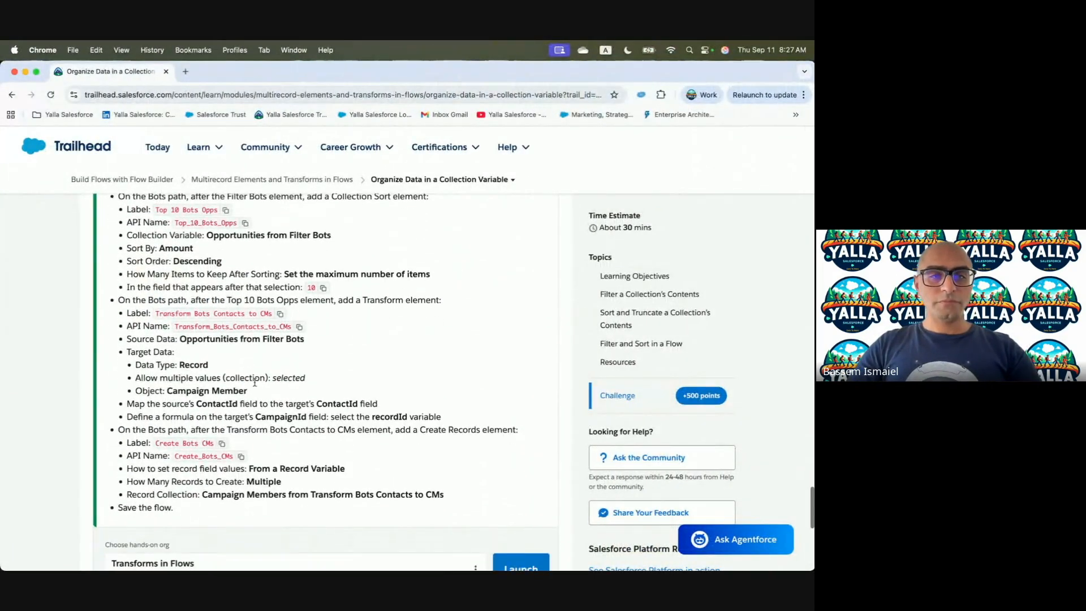
{"action": "key", "text": "ctrl+Right"}
{"action": "left_click", "coordinate": [436, 234]}
{"action": "type", "text": "Transform Bots Contacts to CMs"}
{"action": "left_click", "coordinate": [632, 234]}
{"action": "left_click", "coordinate": [416, 284]}
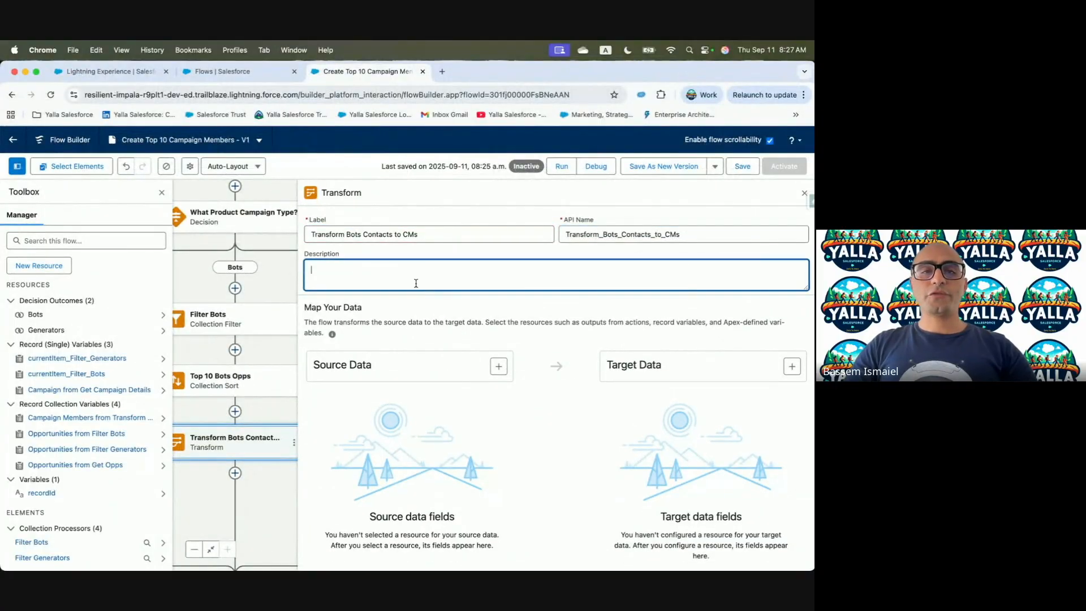
{"action": "type", "text": "Transform Bots Contacts to CMs"}
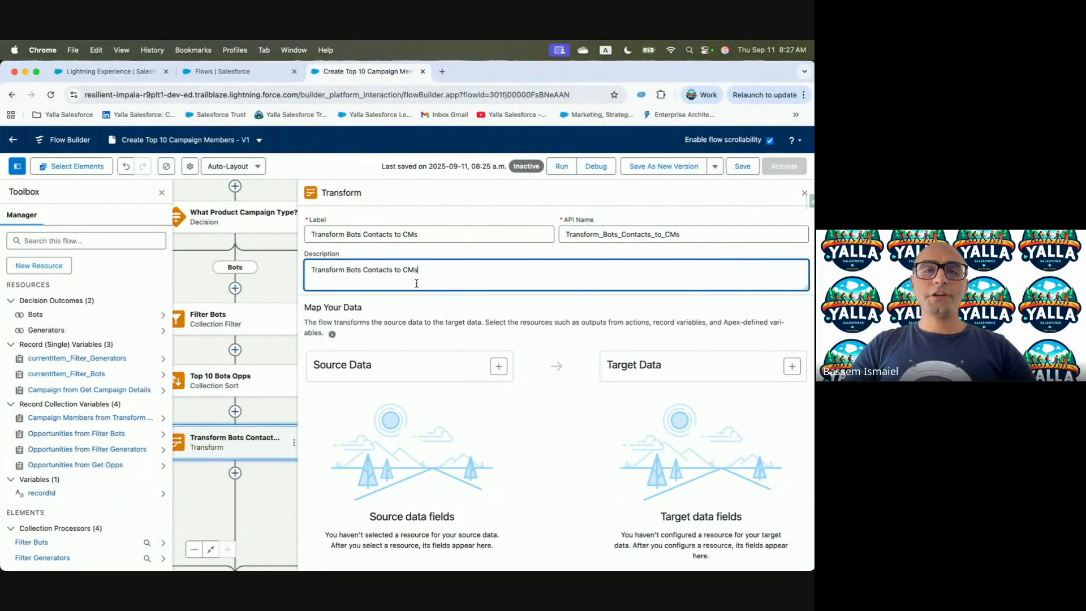
Set the Transform element's source data to the record collection Opportunities from Filter_Bots.
{"action": "left_click", "coordinate": [498, 366]}
{"action": "left_click", "coordinate": [425, 432]}
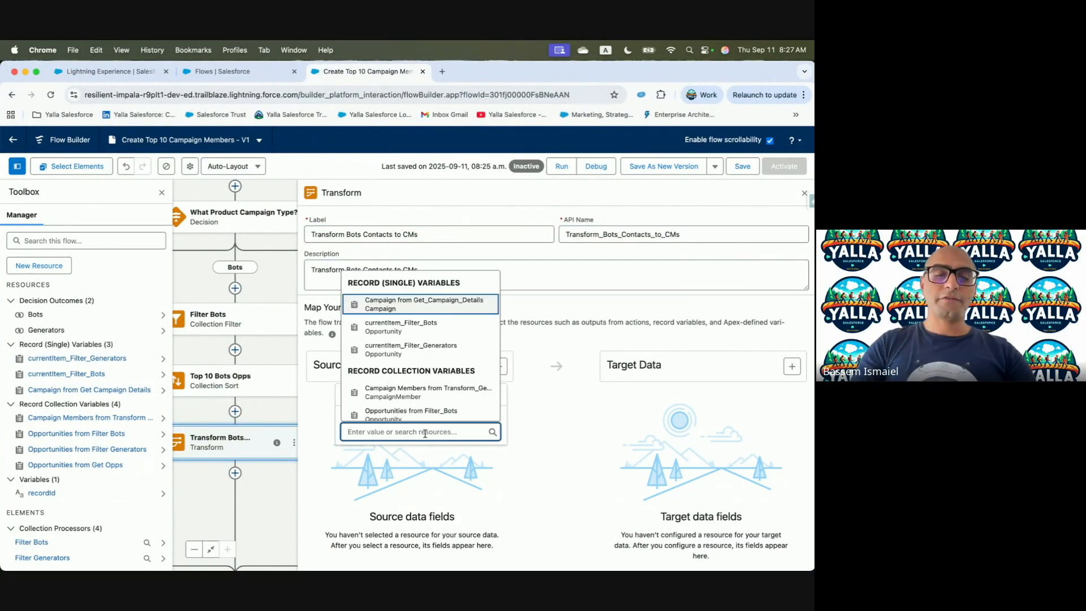
{"action": "type", "text": "Filter"}
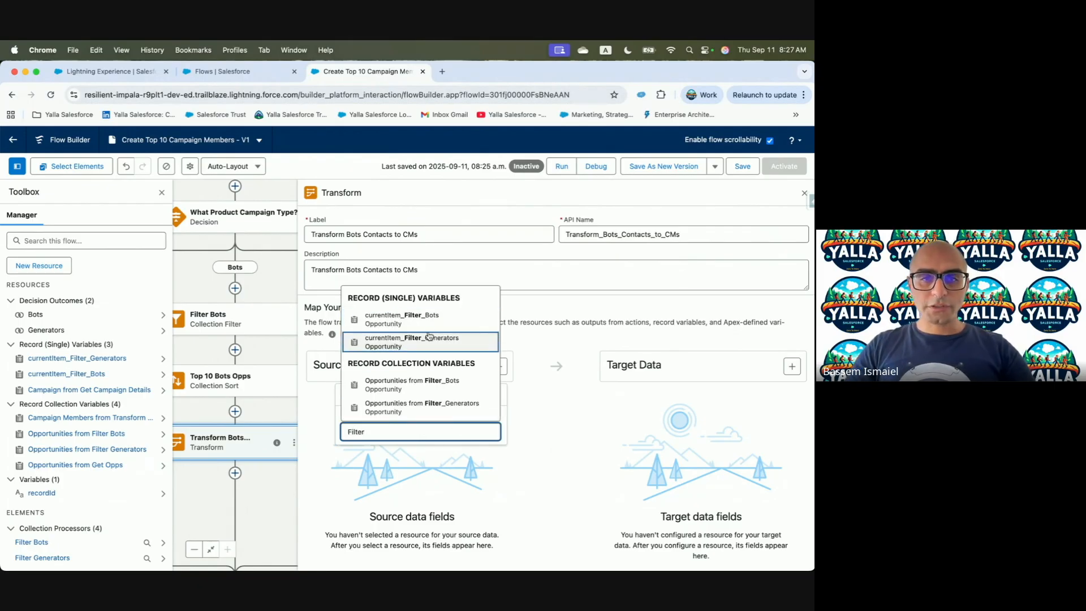
{"action": "left_click", "coordinate": [416, 385]}
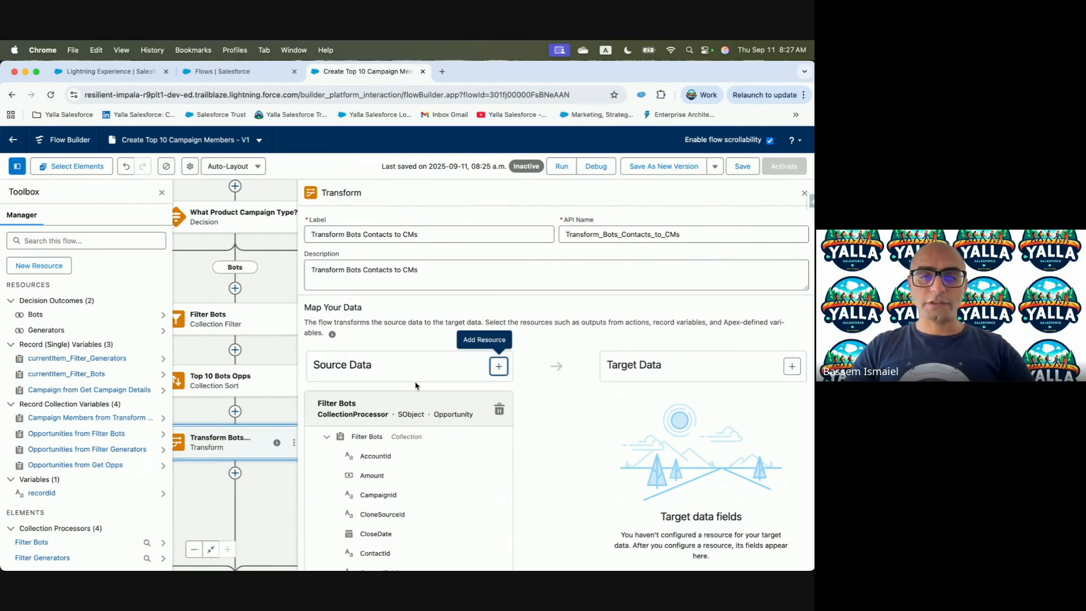
Create the Transform target data as a Record that allows multiple values, with Campaign Member as the object.
{"action": "left_click", "coordinate": [791, 367]}
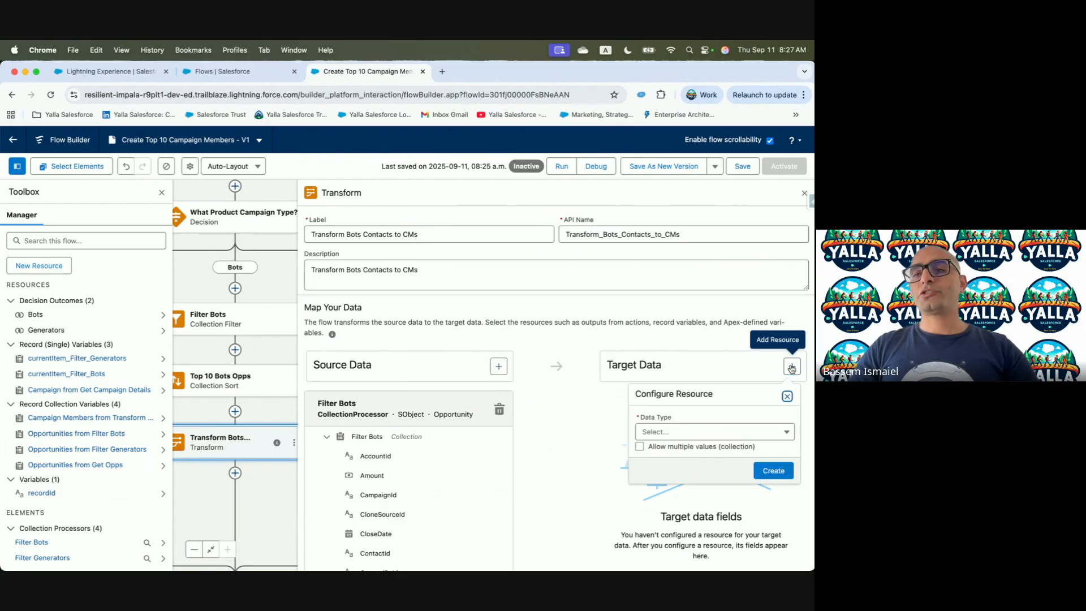
{"action": "left_click", "coordinate": [676, 433]}
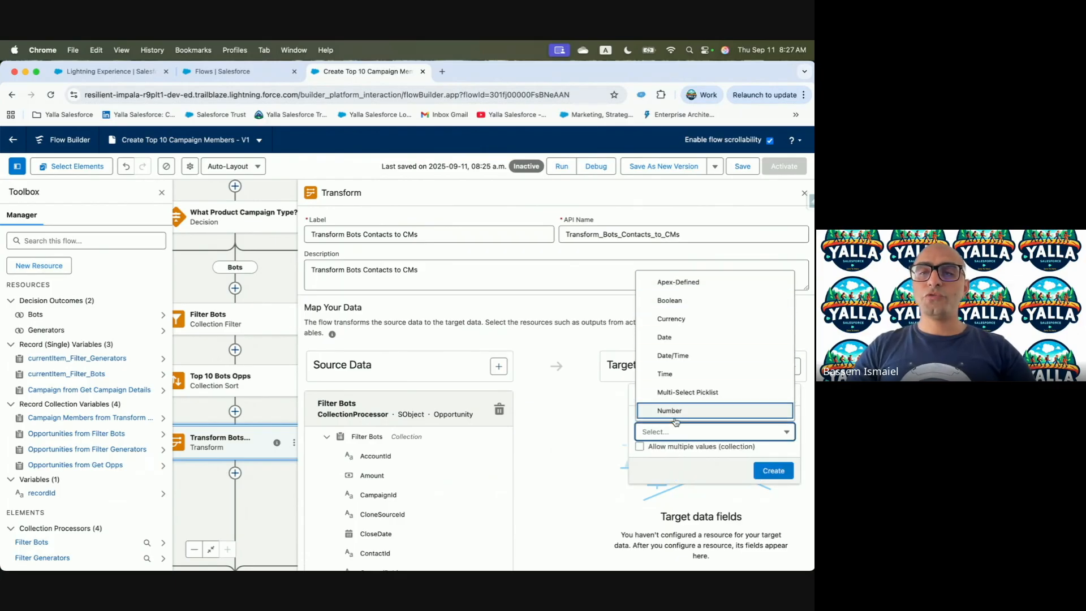
{"action": "scroll", "coordinate": [682, 381], "scroll_direction": "down", "scroll_amount": 2}
{"action": "left_click", "coordinate": [676, 391]}
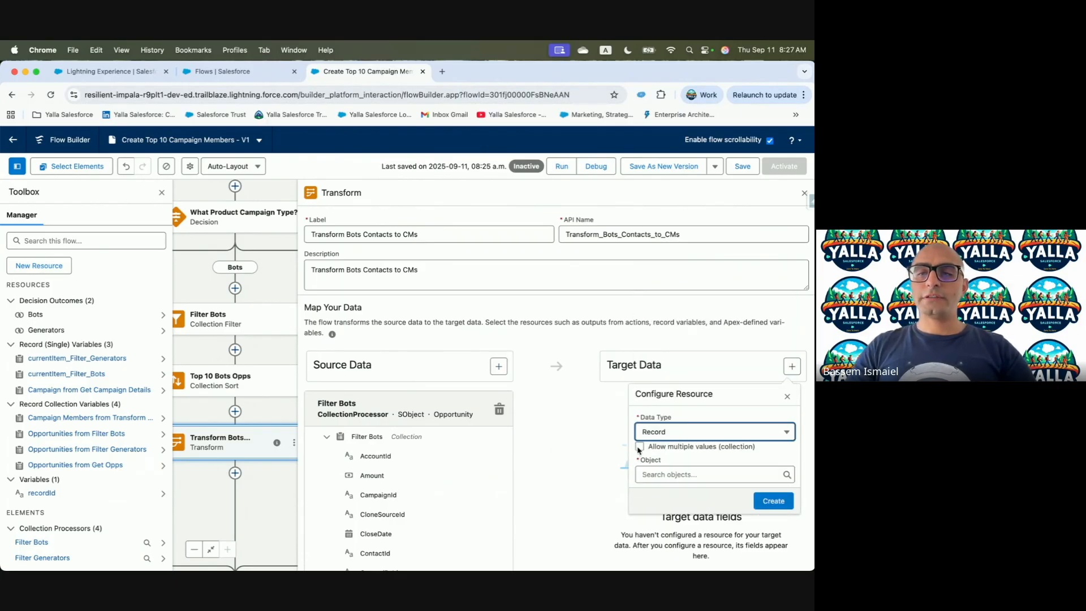
{"action": "left_click", "coordinate": [679, 476]}
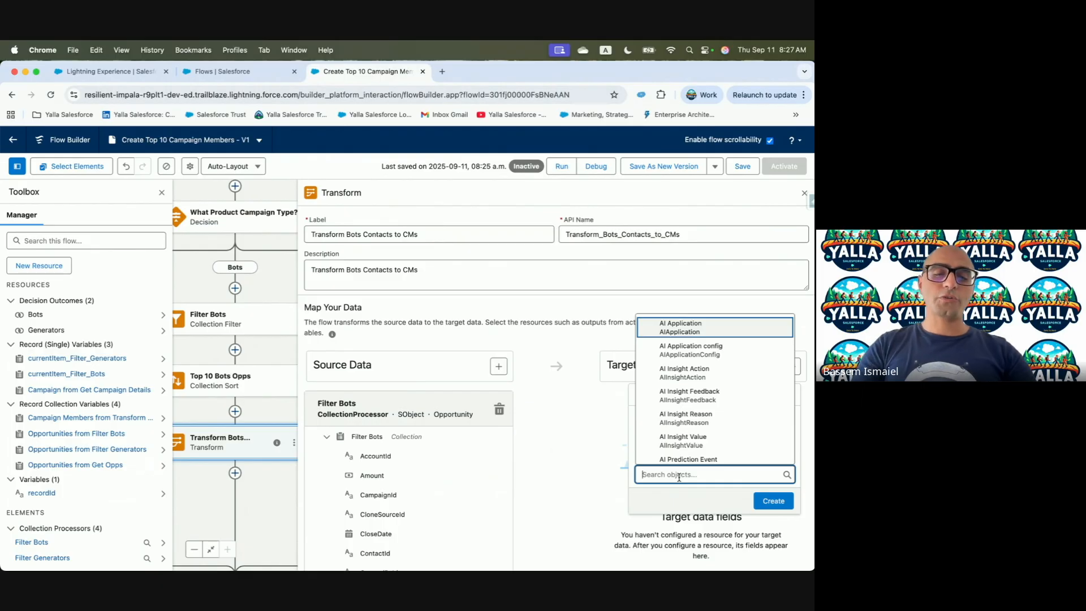
{"action": "type", "text": "Campa"}
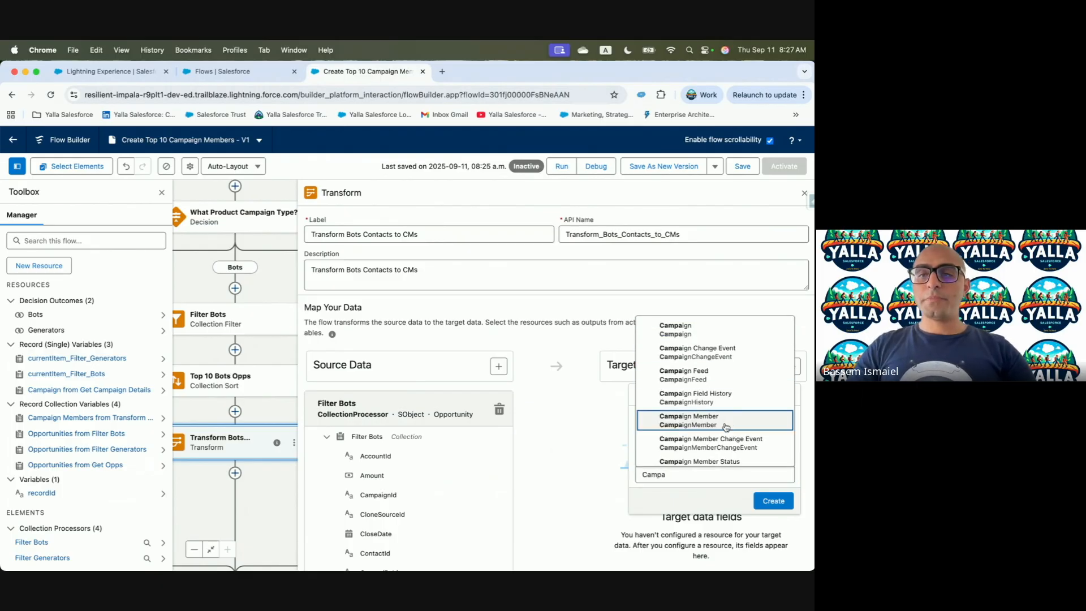
{"action": "left_click", "coordinate": [726, 427]}
{"action": "left_click", "coordinate": [773, 501]}
Define the formula {!recordId} for the target's CampaignId field and check its syntax.
{"action": "scroll", "coordinate": [462, 462], "scroll_direction": "down", "scroll_amount": 2}
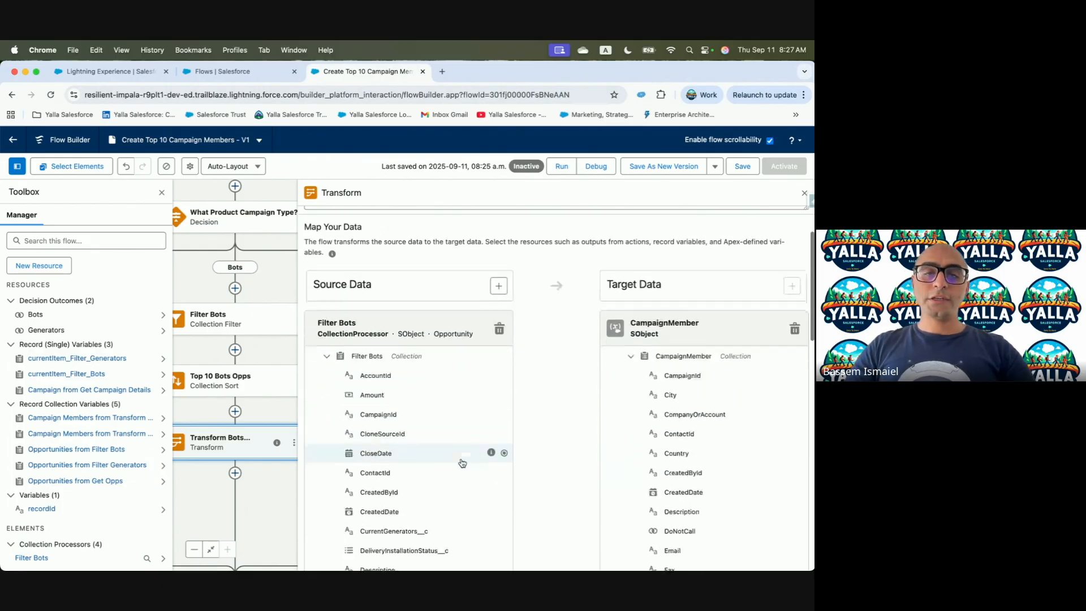
{"action": "scroll", "coordinate": [462, 463], "scroll_direction": "down", "scroll_amount": 1}
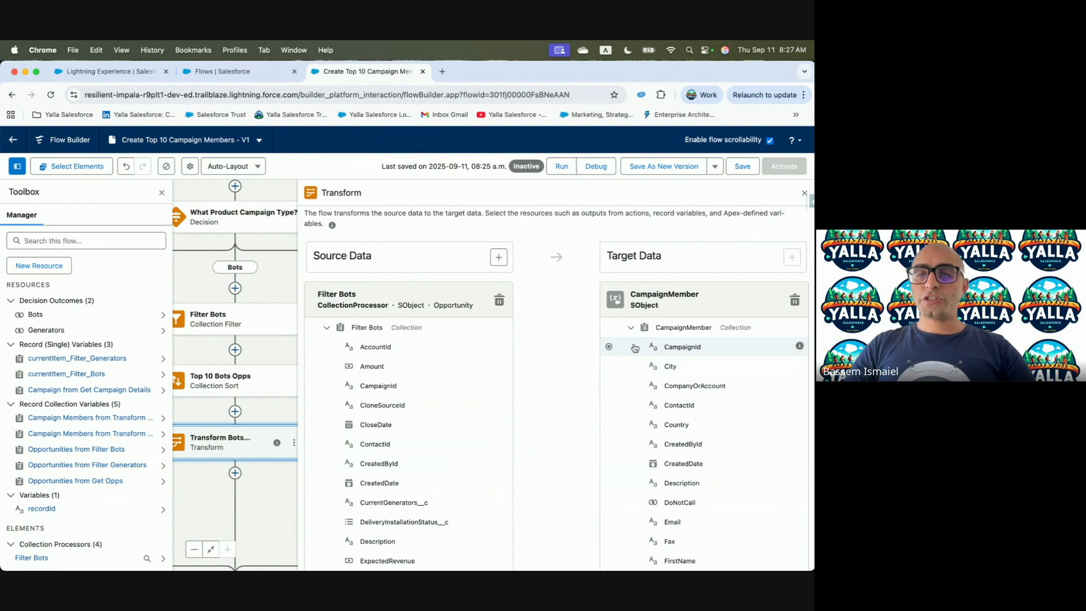
{"action": "left_click", "coordinate": [585, 346]}
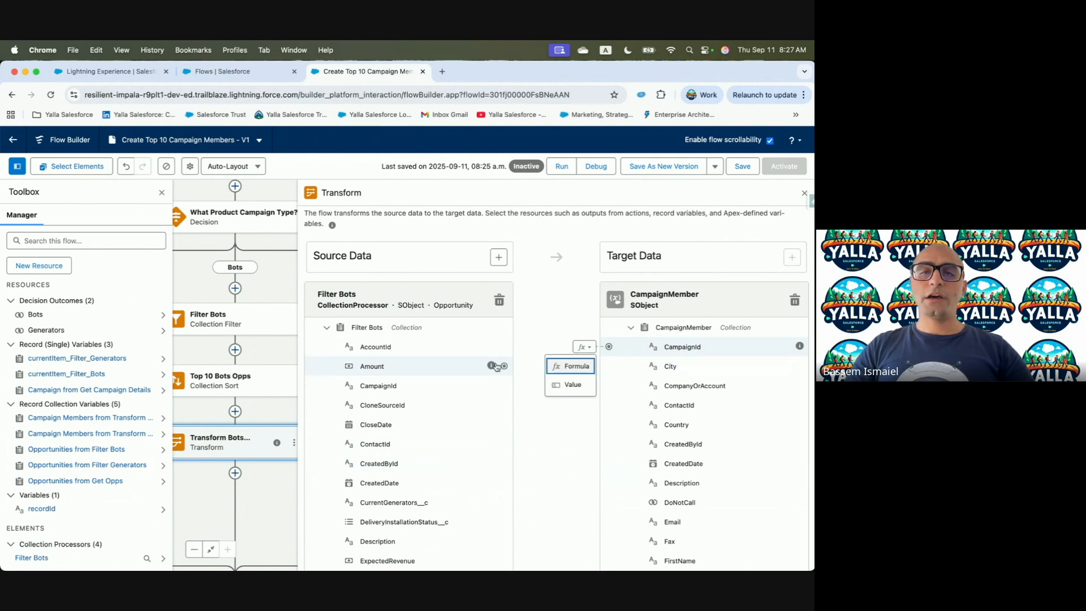
{"action": "left_click", "coordinate": [576, 371]}
{"action": "left_click", "coordinate": [355, 298]}
{"action": "type", "text": "Reco"}
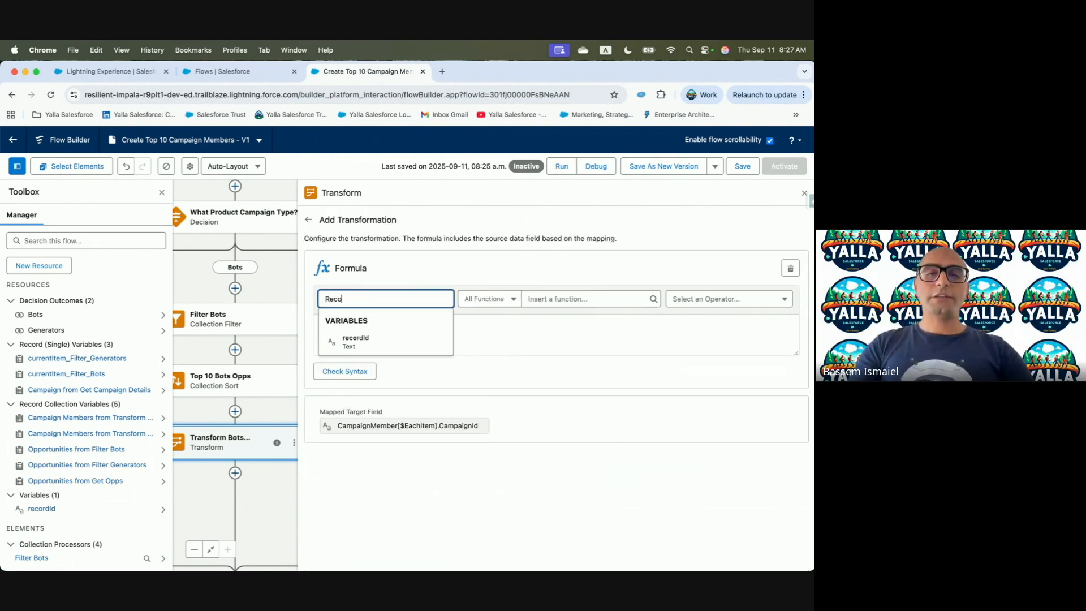
{"action": "left_click", "coordinate": [353, 341]}
{"action": "left_click", "coordinate": [359, 371]}
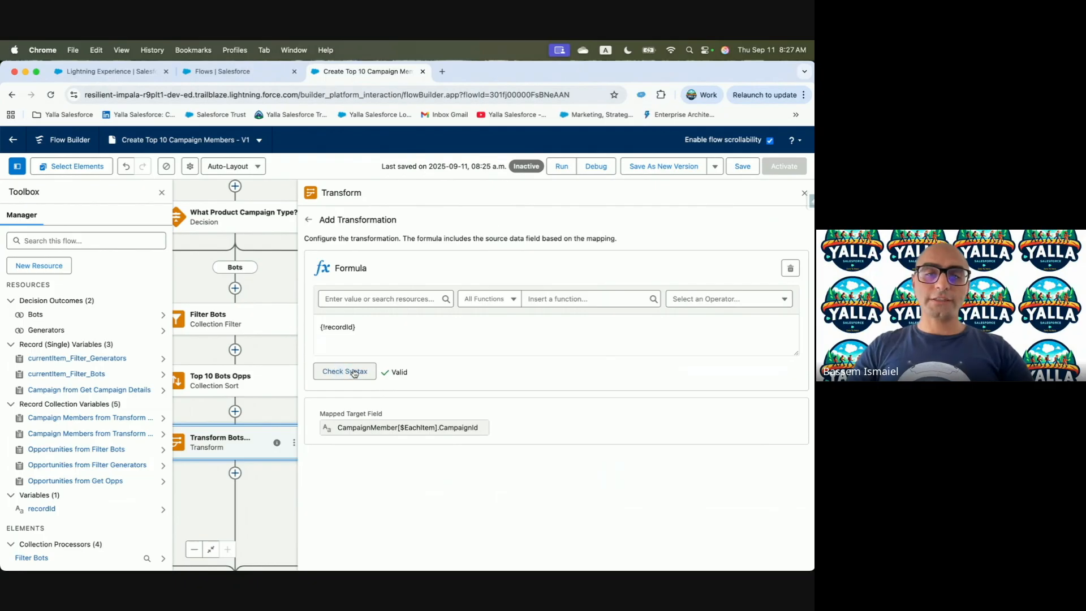
{"action": "left_click", "coordinate": [308, 219]}
Map the source ContactId field to the target ContactId field and close the Transform settings.
{"action": "scroll", "coordinate": [655, 436], "scroll_direction": "down", "scroll_amount": 3}
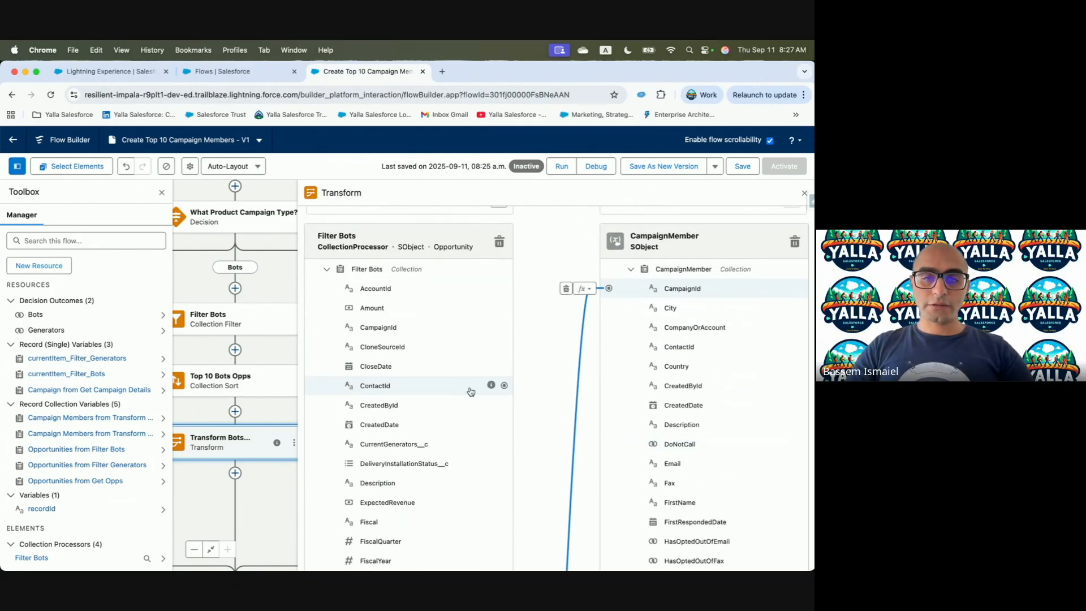
{"action": "left_click", "coordinate": [504, 385]}
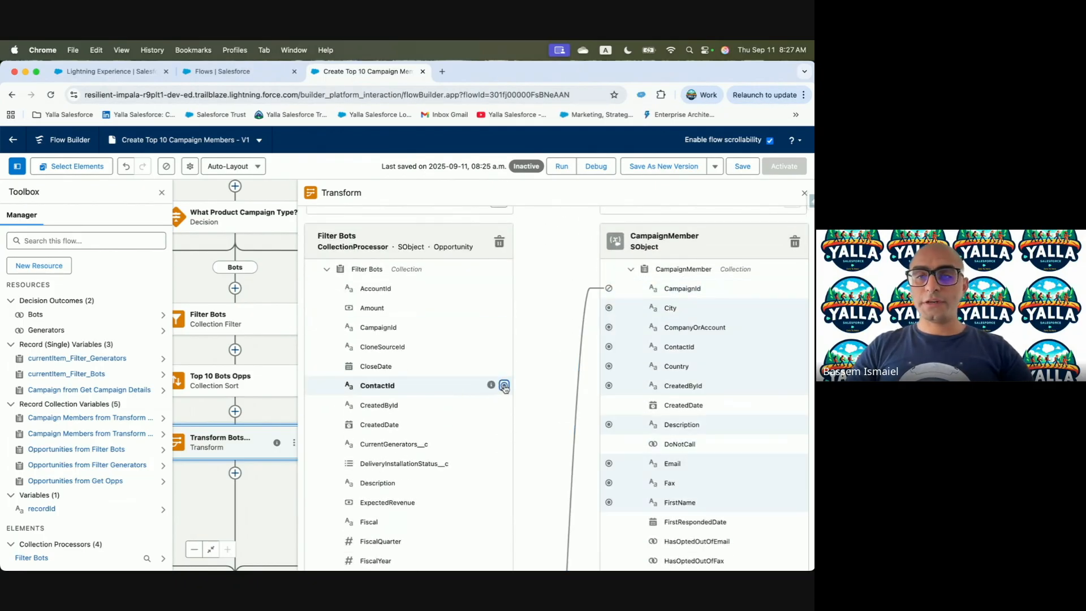
{"action": "left_click", "coordinate": [609, 348]}
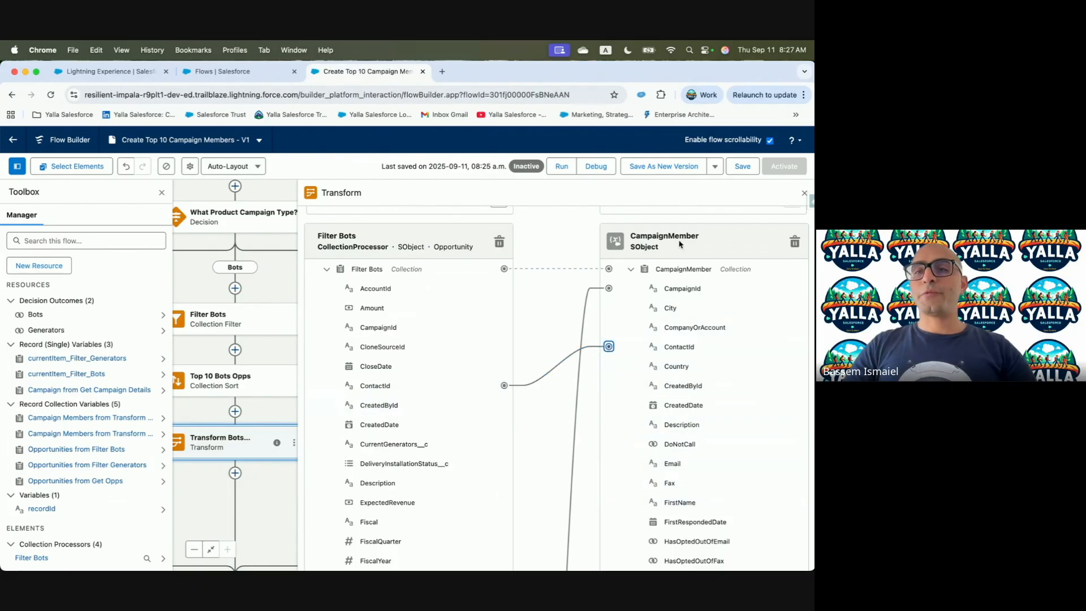
{"action": "scroll", "coordinate": [538, 272], "scroll_direction": "up", "scroll_amount": 3}
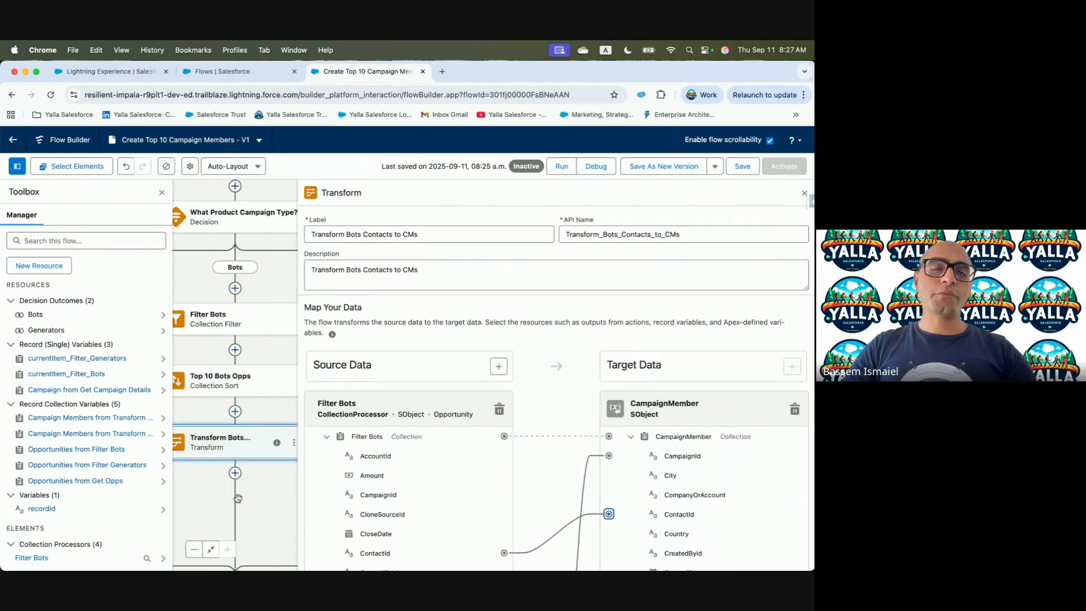
{"action": "left_click", "coordinate": [804, 193]}
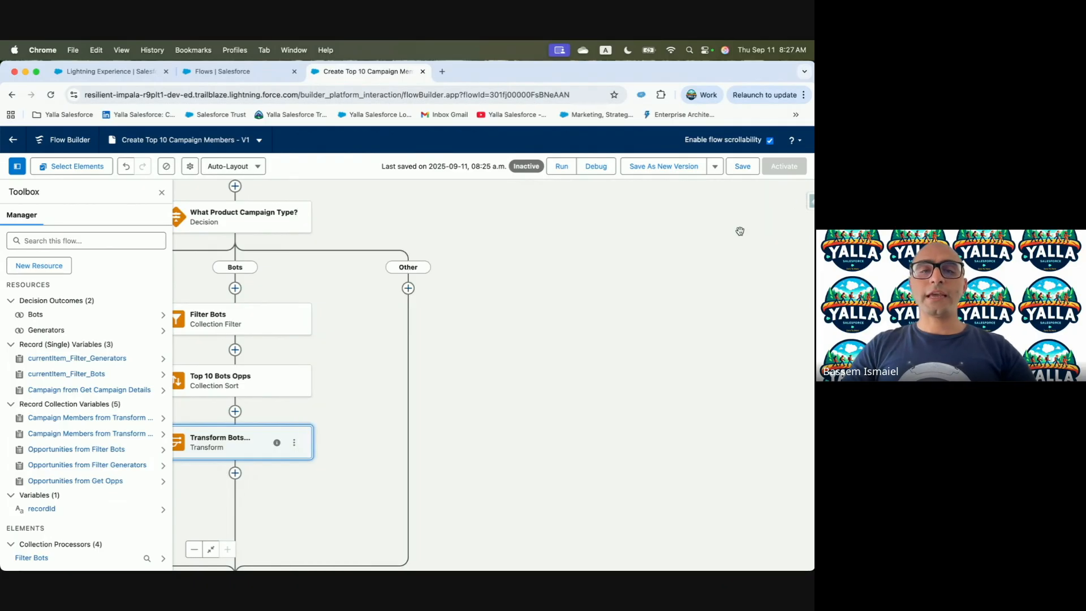
Check the Trailhead challenge's Create Records requirements for the Bots path and copy the label Create Bots CMs.
{"action": "key", "text": "ctrl+Left"}
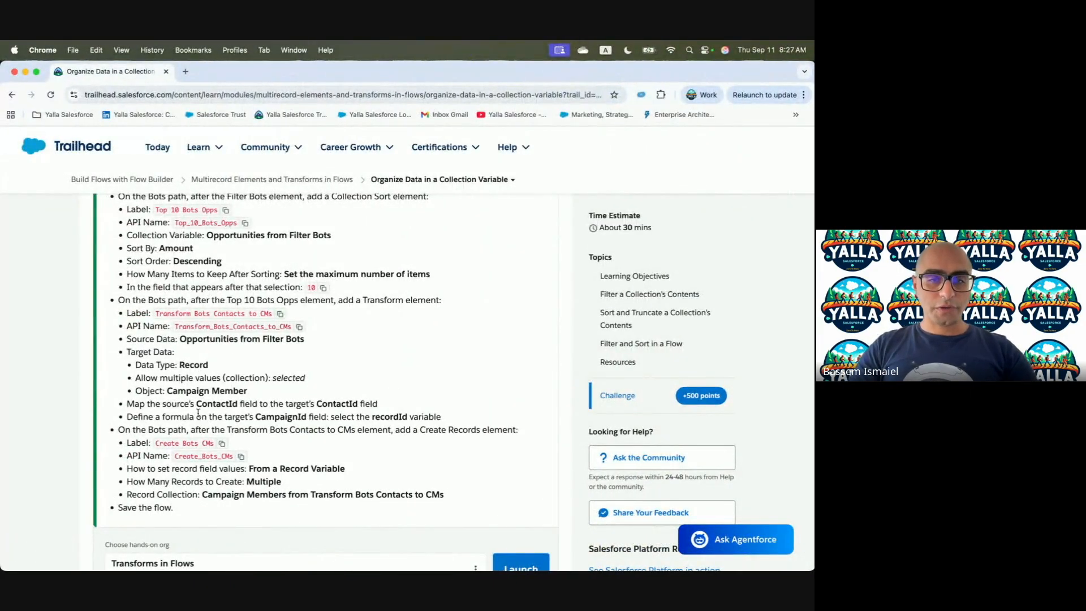
{"action": "scroll", "coordinate": [387, 426], "scroll_direction": "down", "scroll_amount": 3}
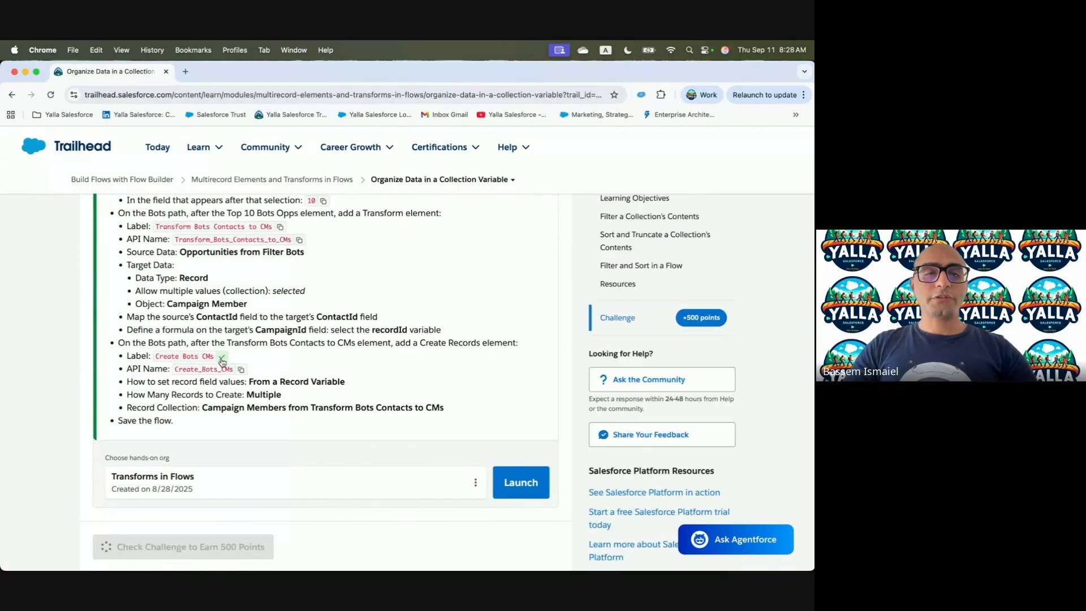
{"action": "key", "text": "ctrl+Right"}
Add a Create Records element after the Bots path's Transform, with Create Bots CMs as its label and description.
{"action": "left_click", "coordinate": [393, 400]}
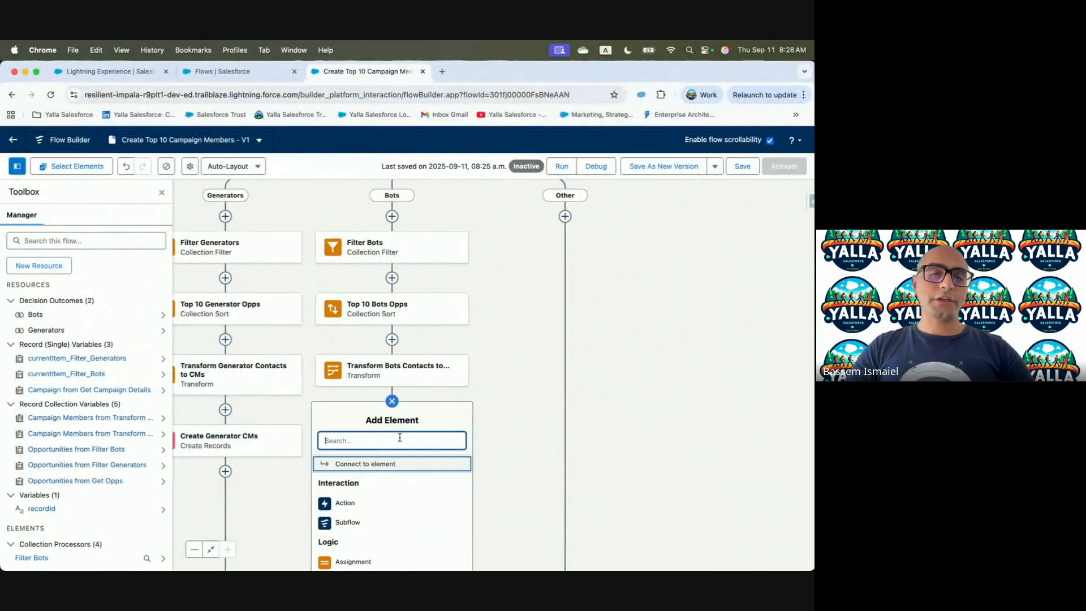
{"action": "type", "text": "Create"}
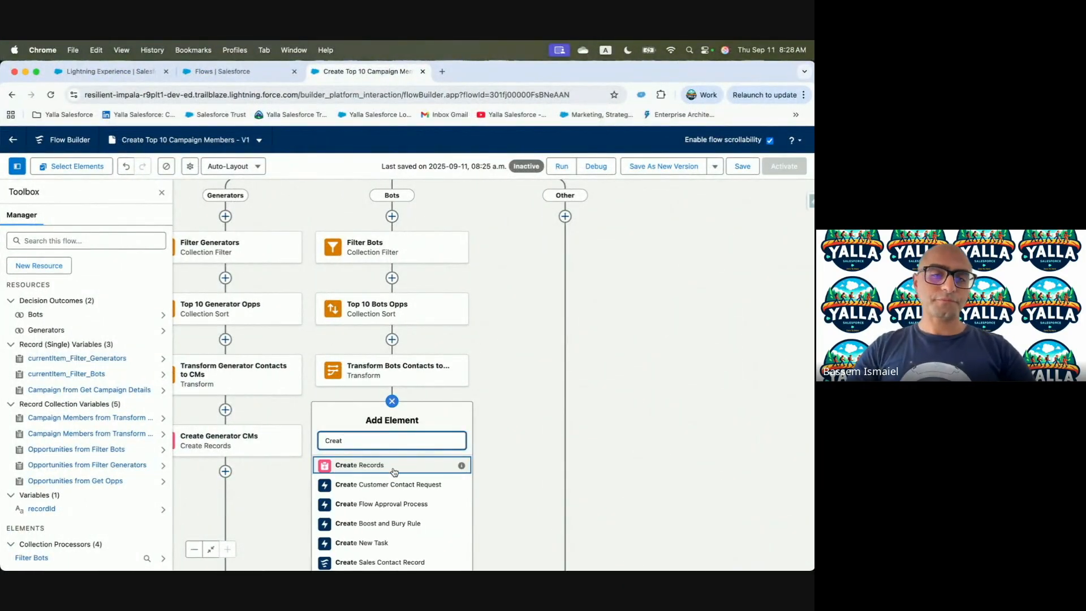
{"action": "left_click", "coordinate": [393, 466]}
{"action": "type", "text": "Create Bots CMs"}
{"action": "key", "text": "Tab"}
{"action": "left_click", "coordinate": [462, 278]}
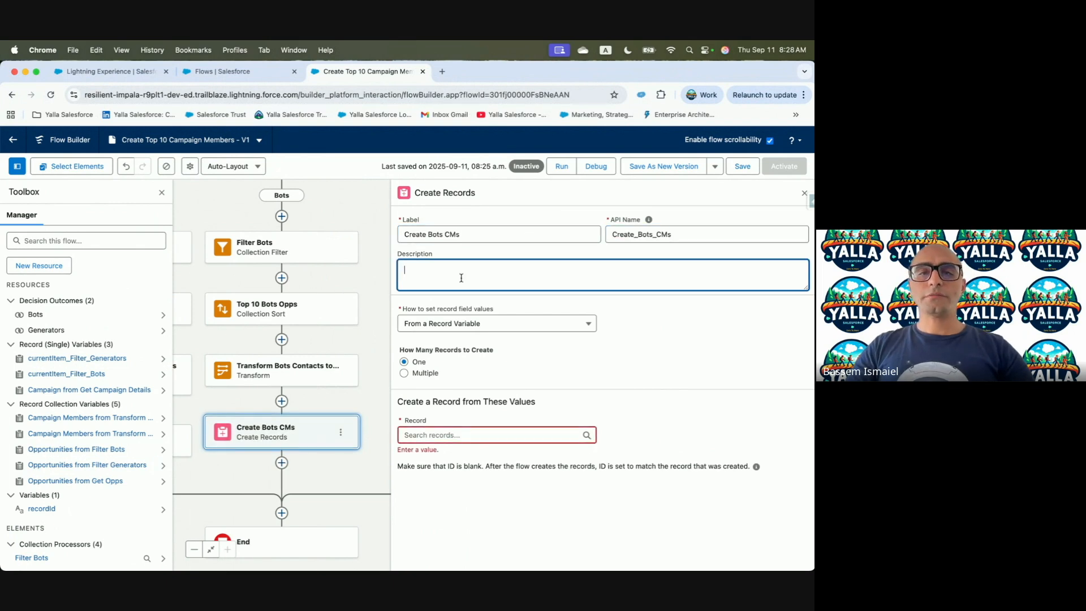
Set it to create multiple records from the Campaign Members from Transform Bots Contacts to CMs collection, and save the flow.
{"action": "left_click", "coordinate": [422, 375]}
{"action": "left_click", "coordinate": [454, 432]}
{"action": "type", "text": "Tra"}
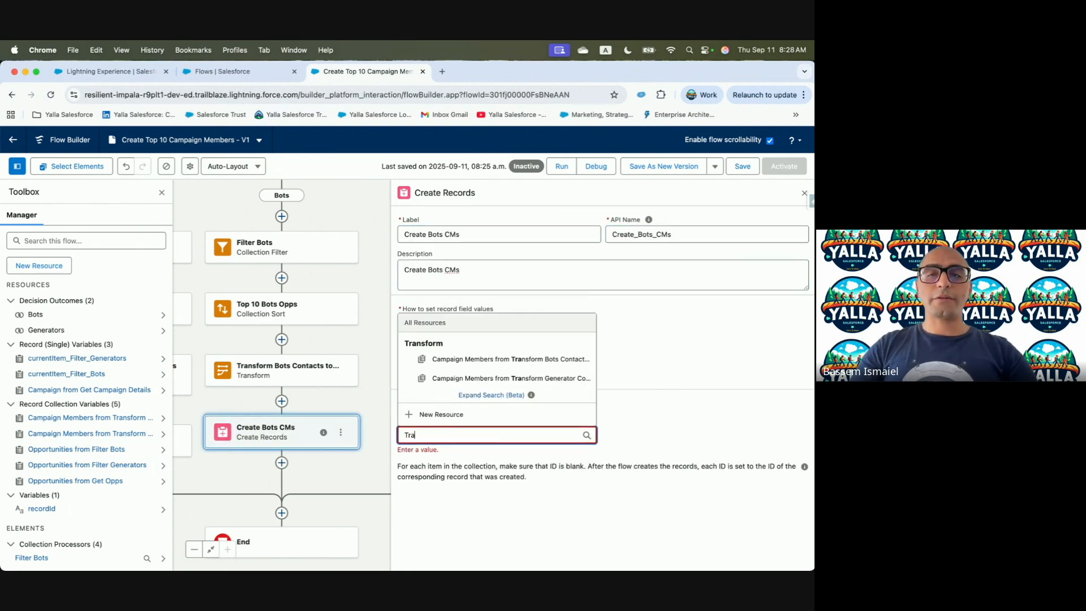
{"action": "left_click", "coordinate": [498, 359]}
{"action": "left_click", "coordinate": [743, 167]}
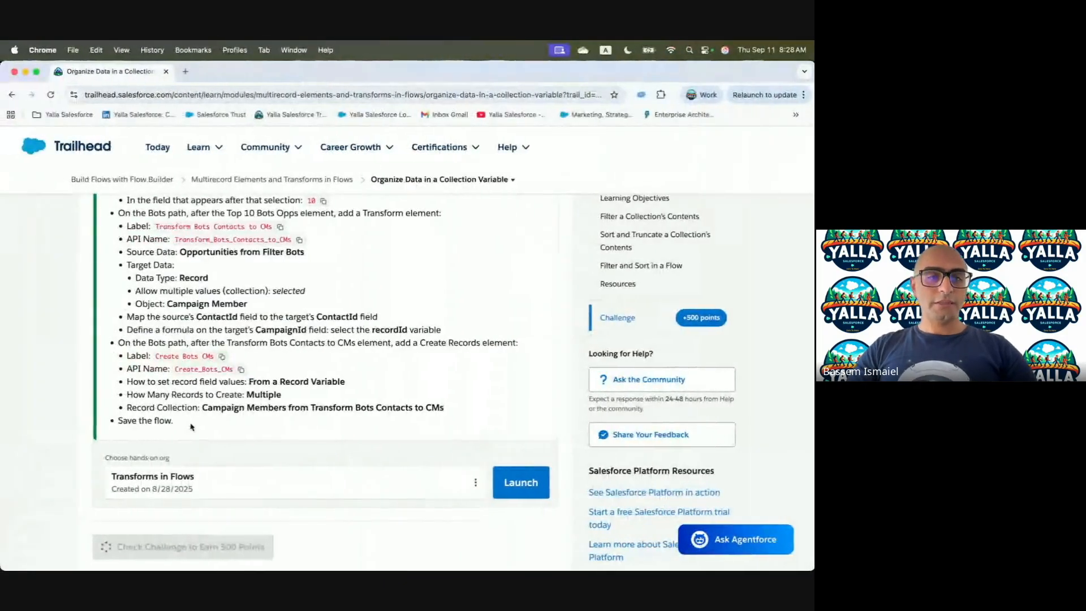
Check the Organize Data in a Collection Variable challenge for 500 points and continue to the next module.
{"action": "scroll", "coordinate": [191, 428], "scroll_direction": "down", "scroll_amount": 1}
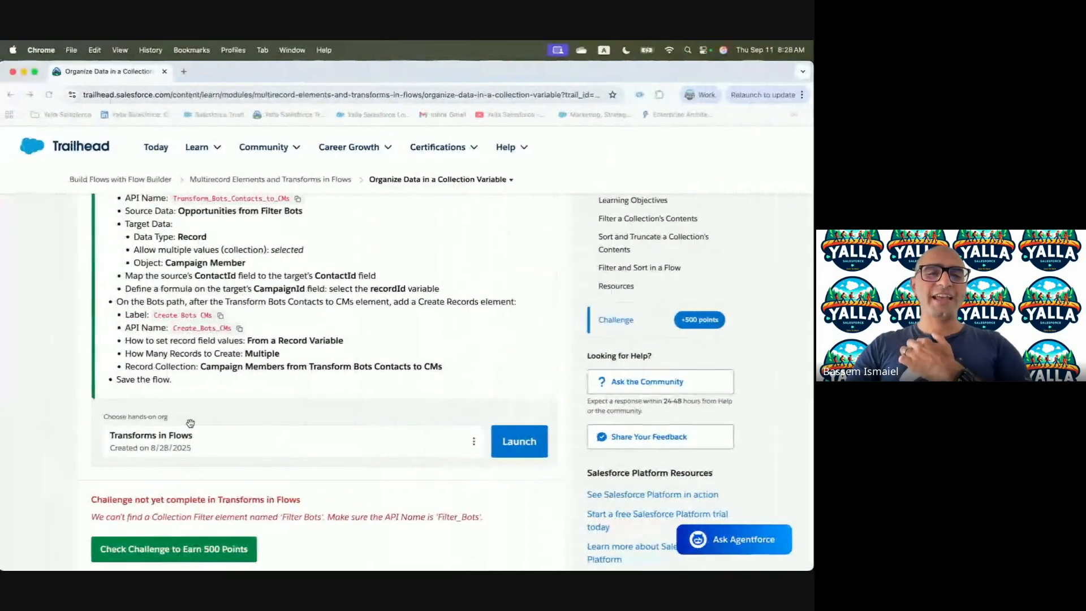
{"action": "left_click", "coordinate": [181, 558]}
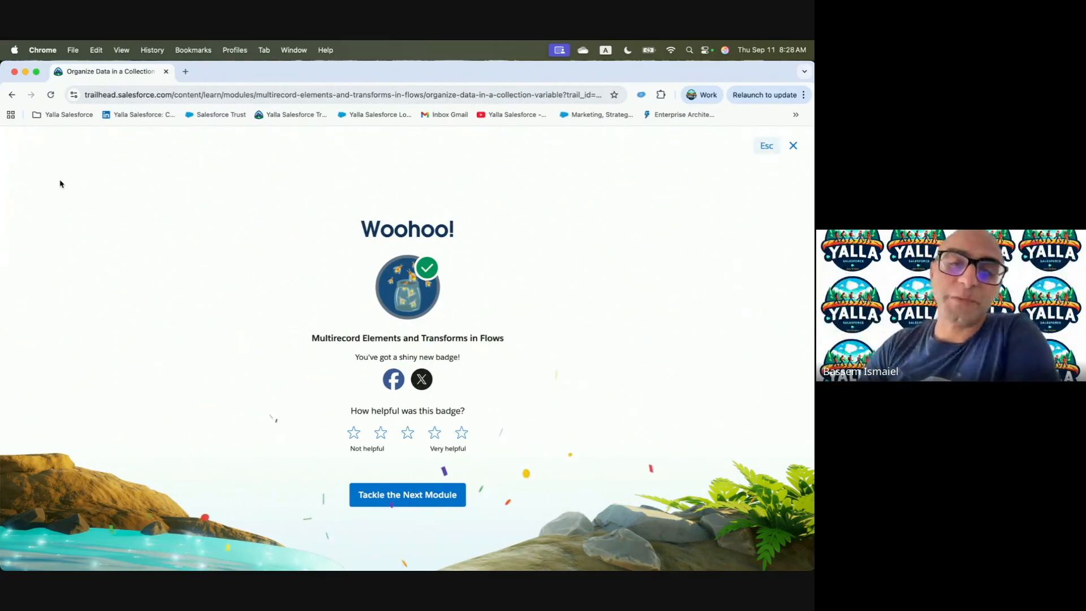
{"action": "left_click", "coordinate": [406, 501]}
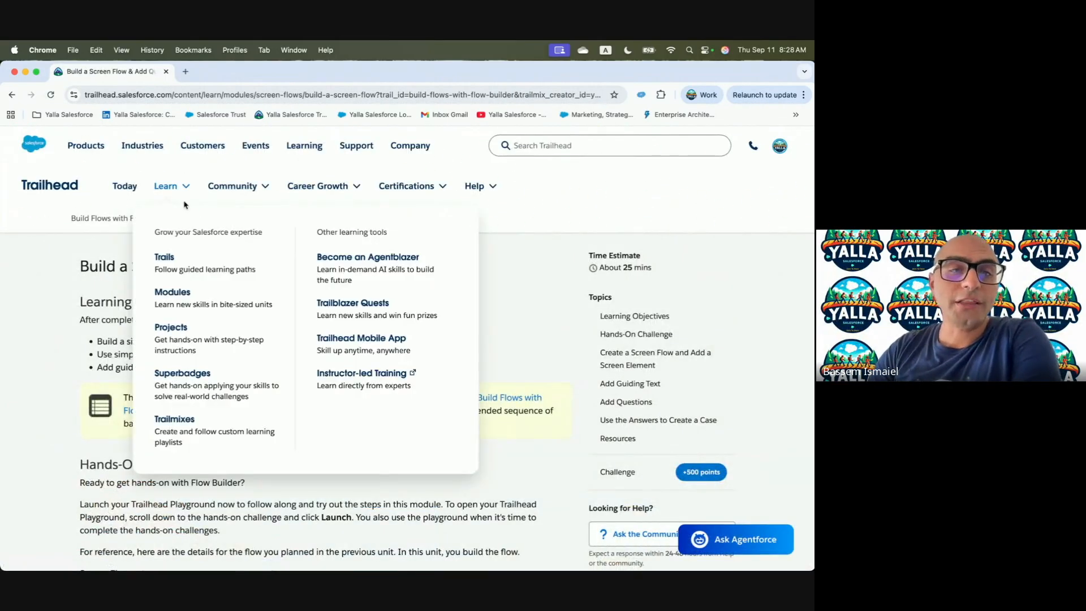
Review the Build a Screen Flow unit and the requirements of its hands-on challenge.
{"action": "scroll", "coordinate": [280, 321], "scroll_direction": "down", "scroll_amount": 20}
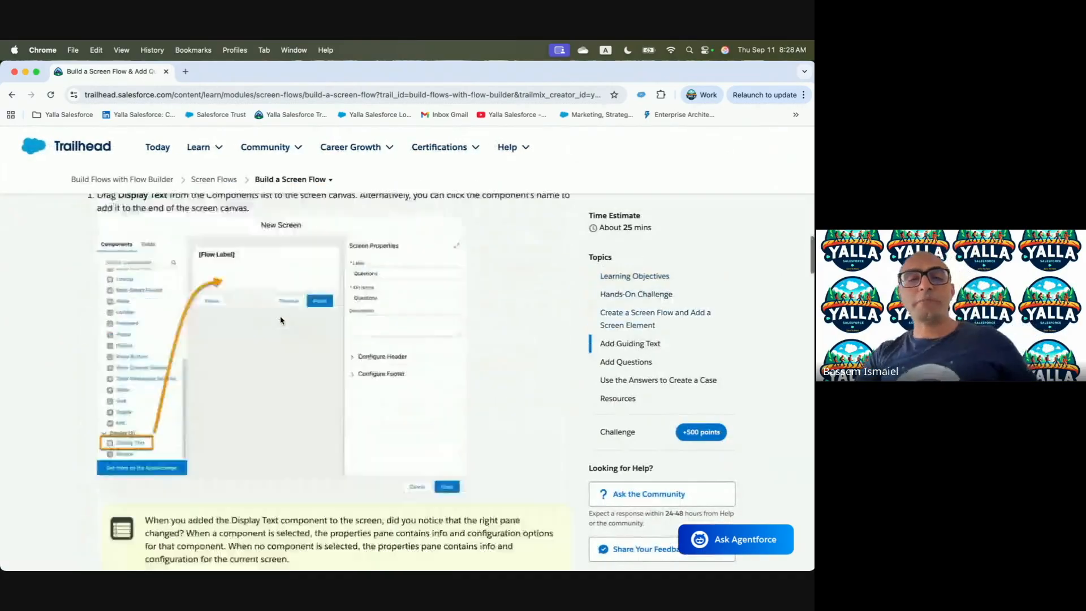
{"action": "scroll", "coordinate": [281, 321], "scroll_direction": "down", "scroll_amount": 15}
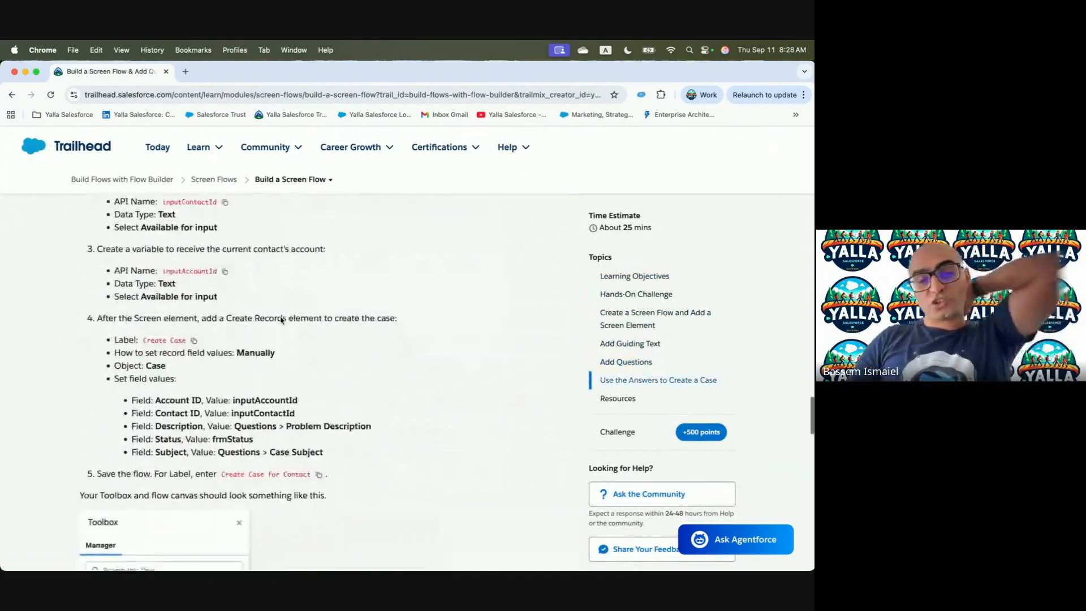
{"action": "scroll", "coordinate": [280, 317], "scroll_direction": "down", "scroll_amount": 10}
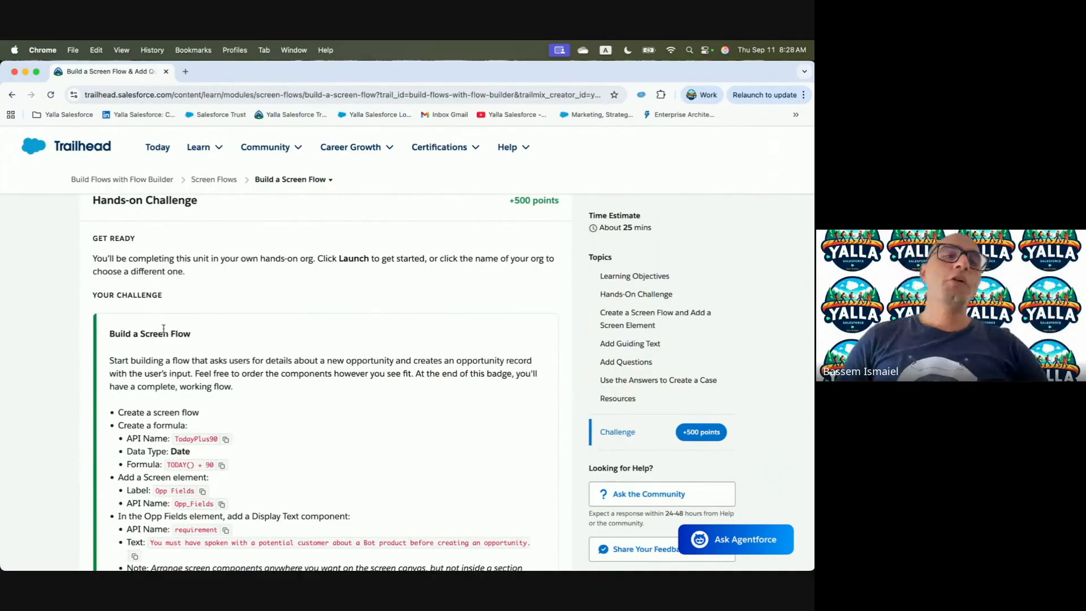
{"action": "mouse_move", "coordinate": [289, 549]}
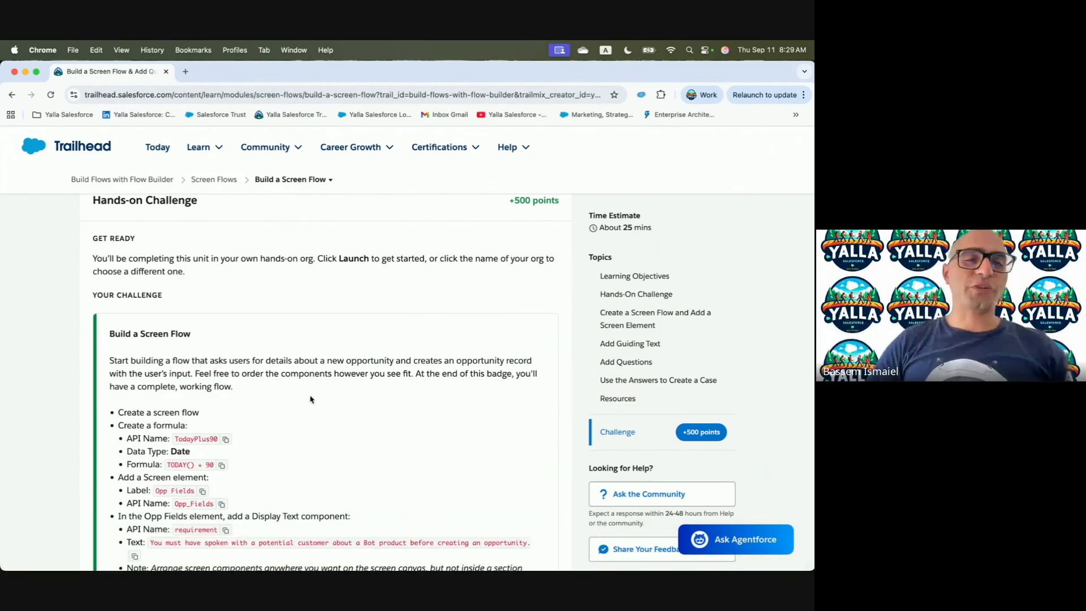
{"action": "scroll", "coordinate": [310, 399], "scroll_direction": "up", "scroll_amount": 3}
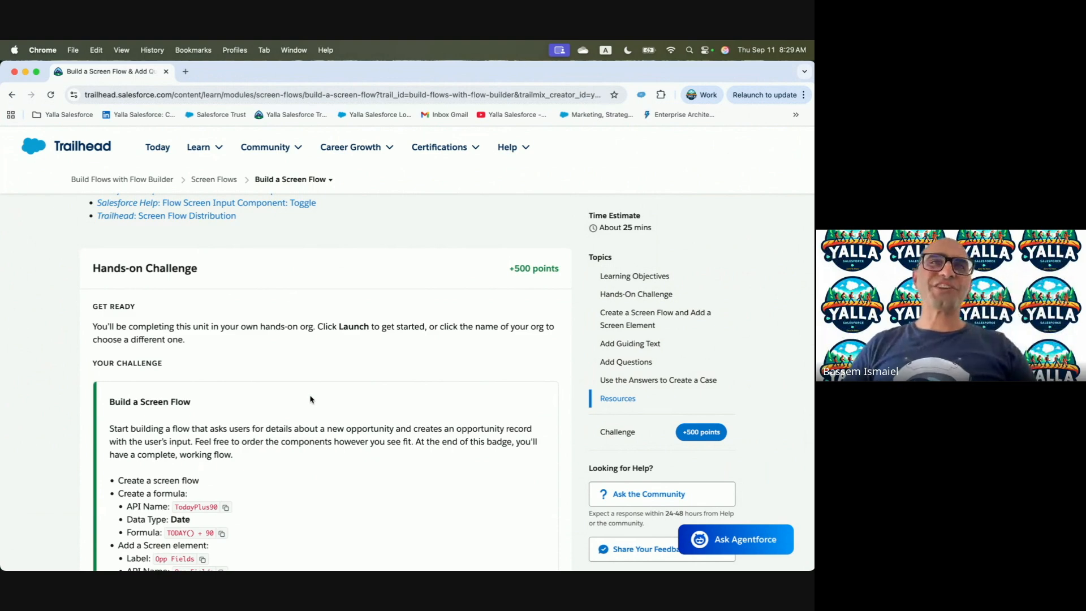
Switch to the existing Screen Test flow and start a debug run with the default options.
{"action": "key", "text": "ctrl+Right"}
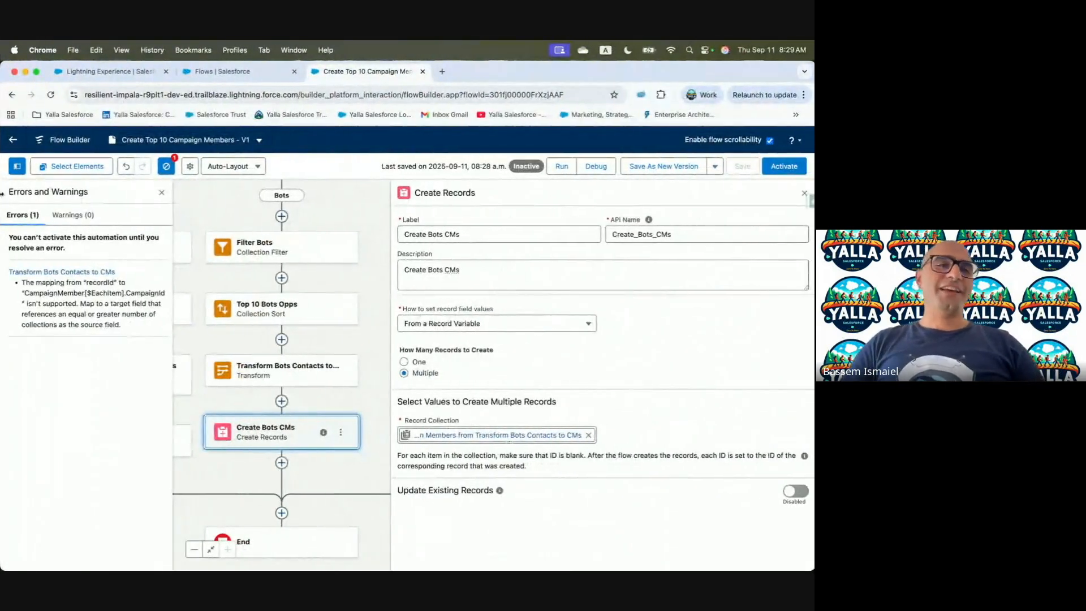
{"action": "key", "text": "ctrl+Right"}
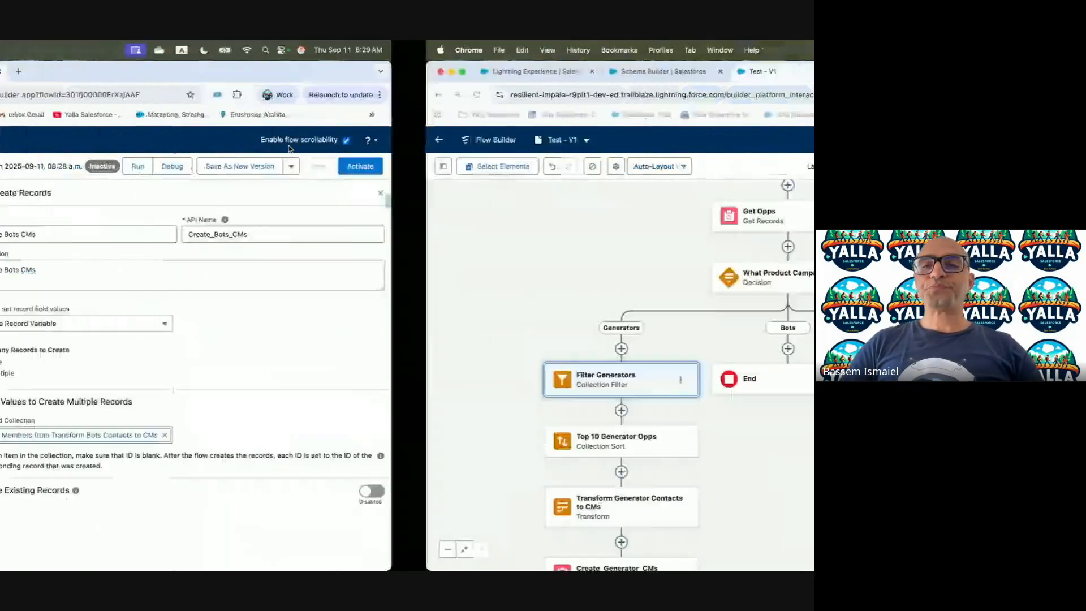
{"action": "left_click", "coordinate": [515, 74]}
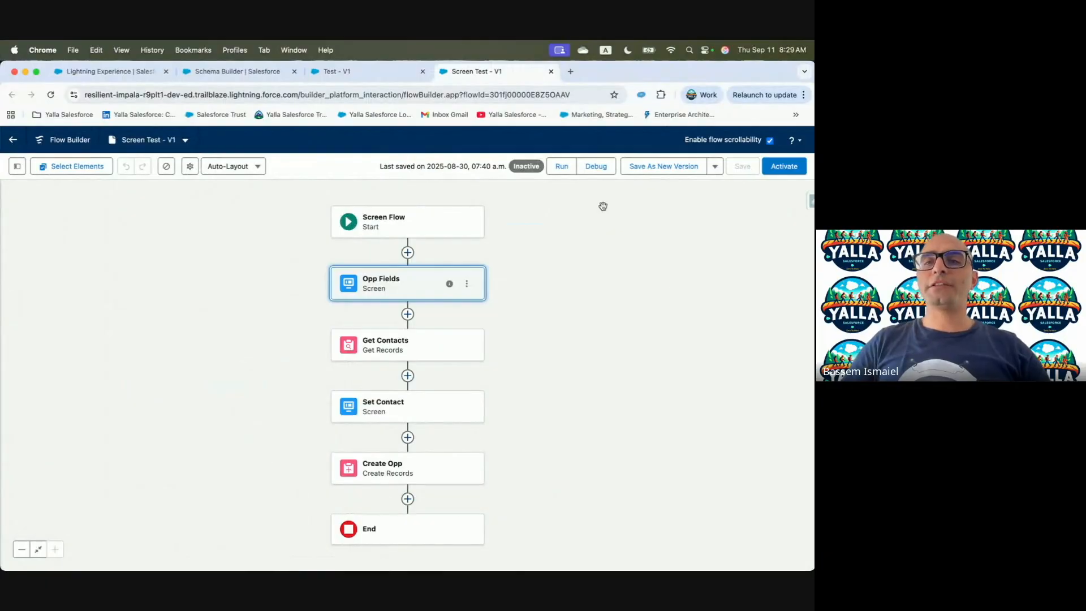
{"action": "left_click", "coordinate": [600, 168]}
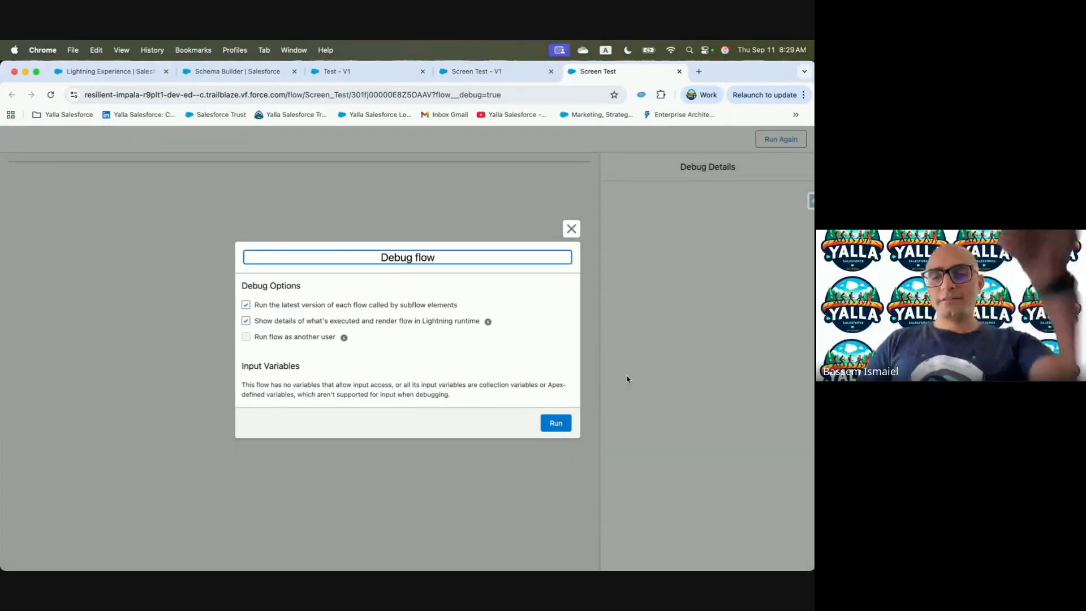
{"action": "left_click", "coordinate": [557, 423]}
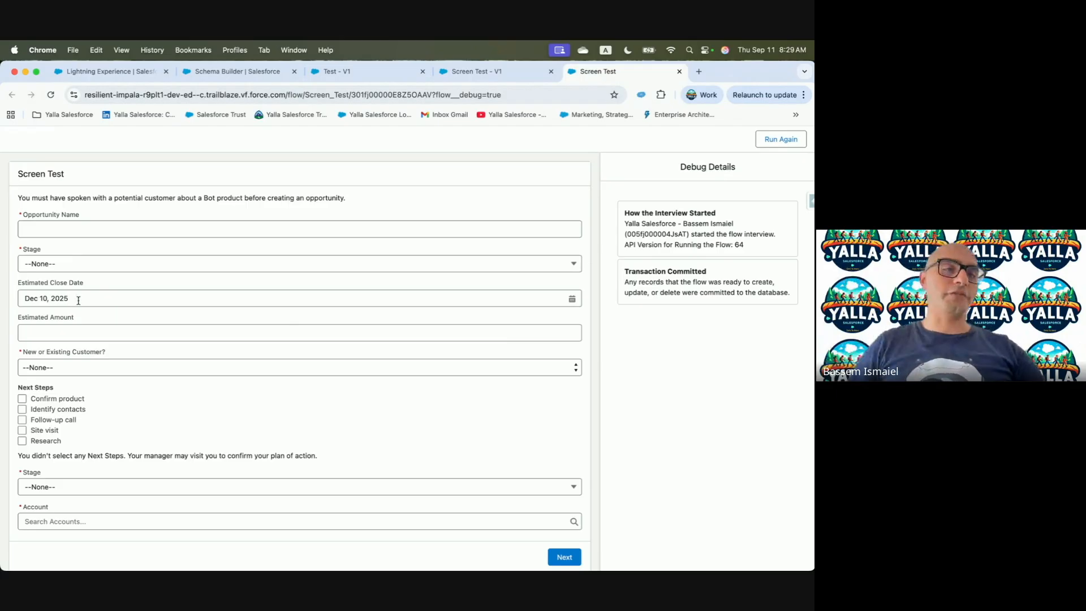
Check the customer type choices, select the Follow-up call next step, and set the stage to Value Proposition.
{"action": "left_click", "coordinate": [79, 364]}
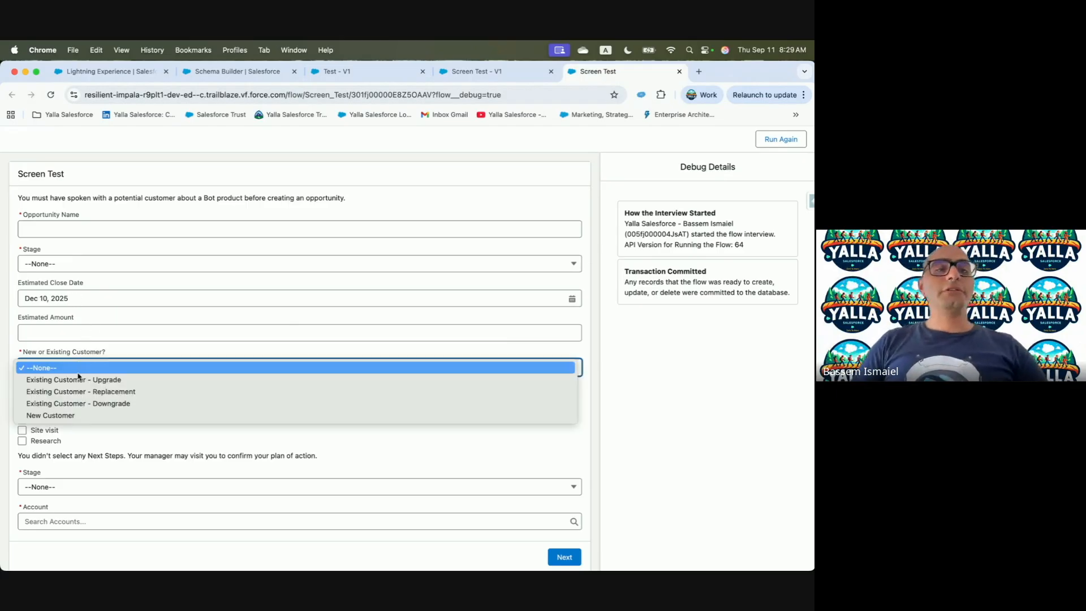
{"action": "left_click", "coordinate": [143, 350]}
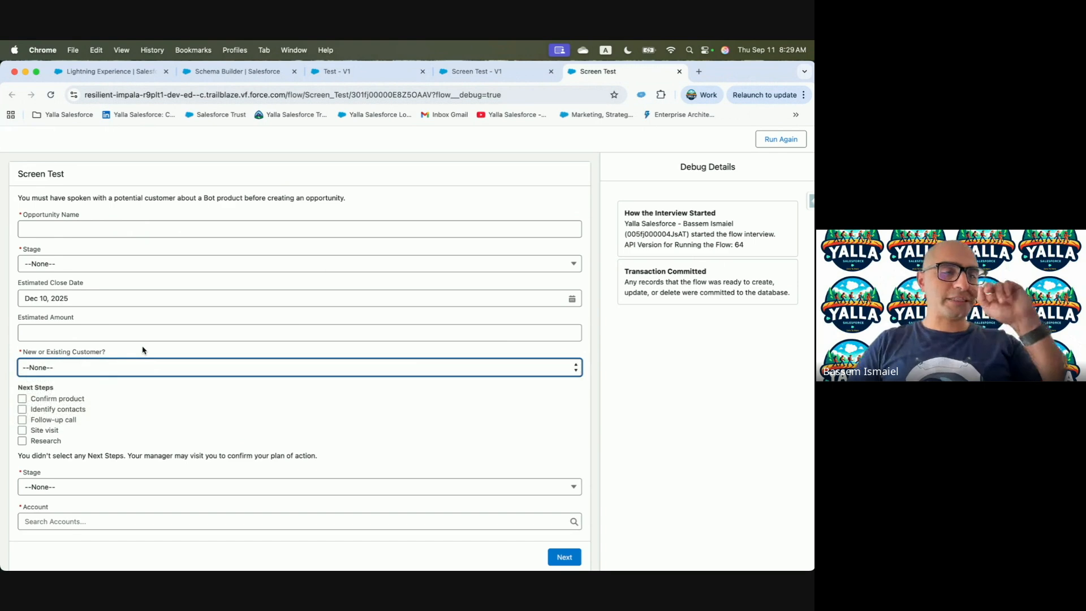
{"action": "left_click", "coordinate": [22, 420]}
{"action": "left_click", "coordinate": [49, 471]}
{"action": "left_click", "coordinate": [68, 397]}
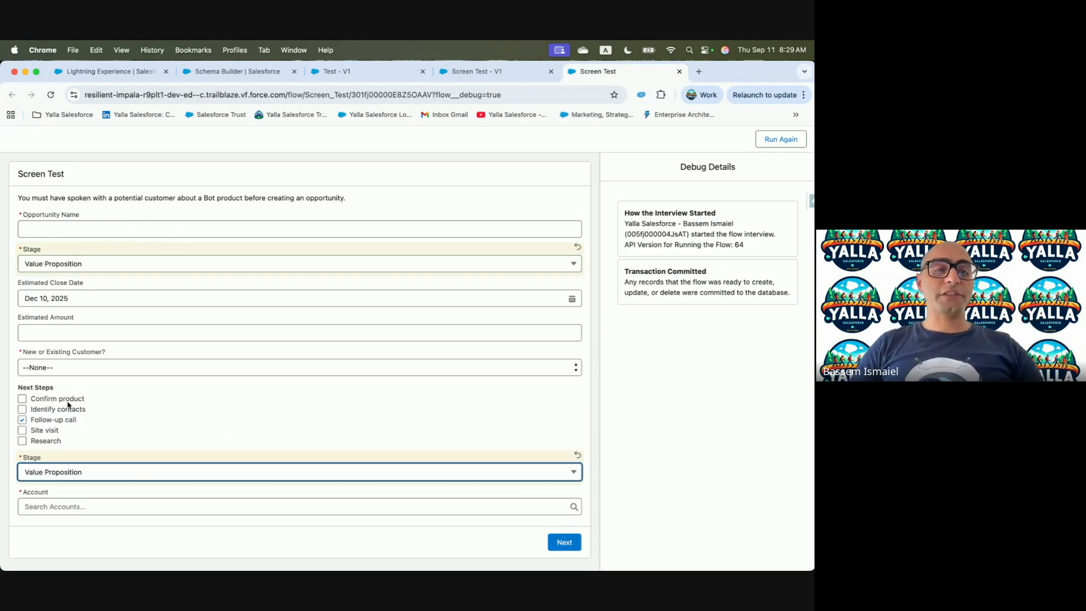
Set the account to Burlington Textiles Corp of America and the opportunity name to dfghjk.
{"action": "left_click", "coordinate": [51, 506]}
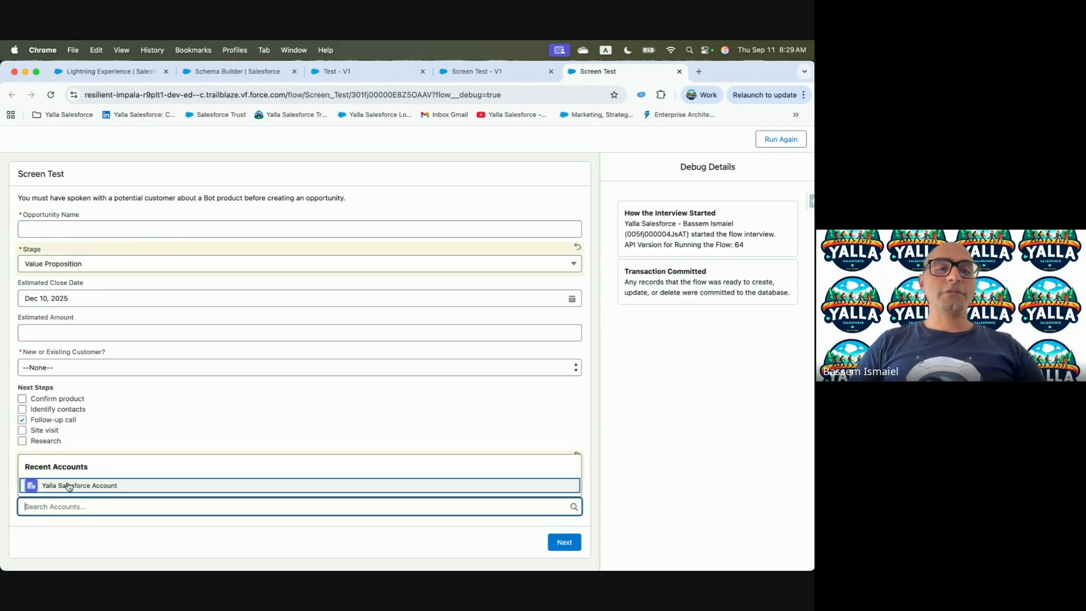
{"action": "type", "text": "Burl"}
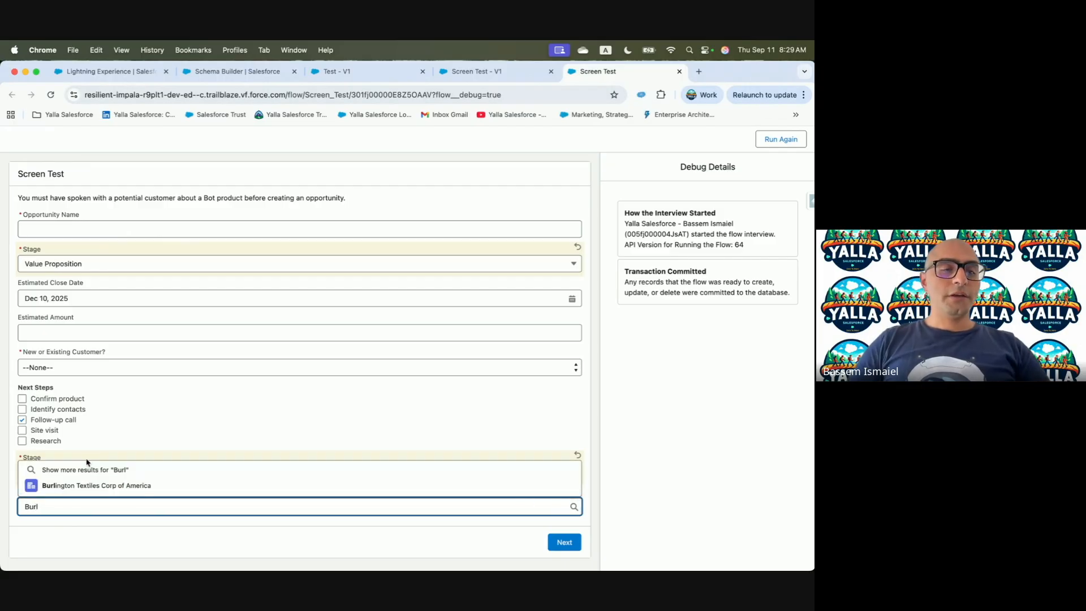
{"action": "left_click", "coordinate": [92, 487]}
{"action": "left_click", "coordinate": [46, 228]}
{"action": "type", "text": "dfghjk"}
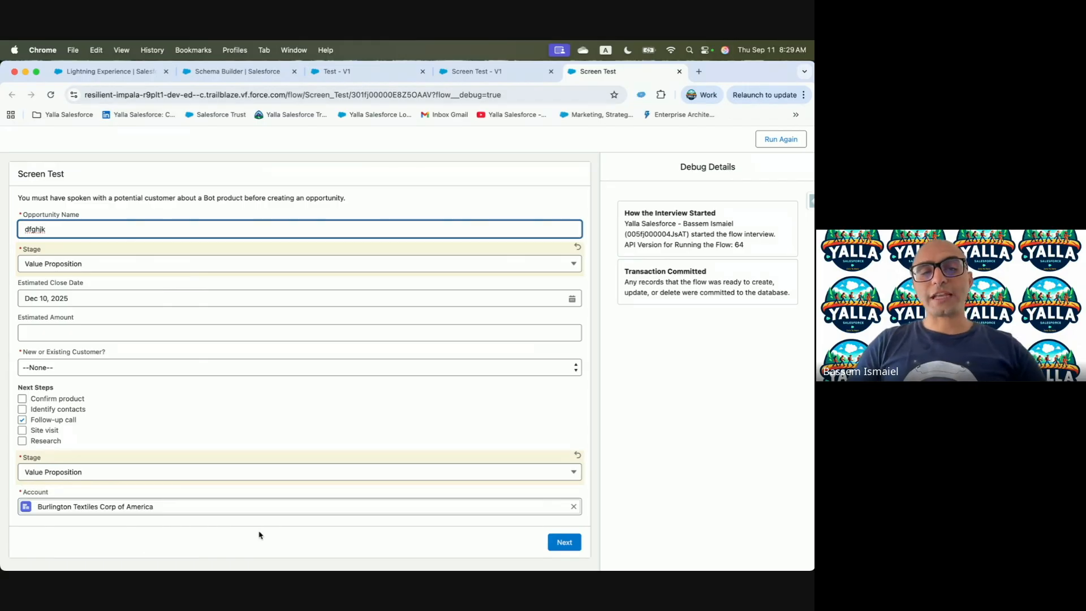
Set New or Existing Customer to Existing Customer - Replacement, select the account's contact on the following screen, and submit it.
{"action": "left_click", "coordinate": [572, 542]}
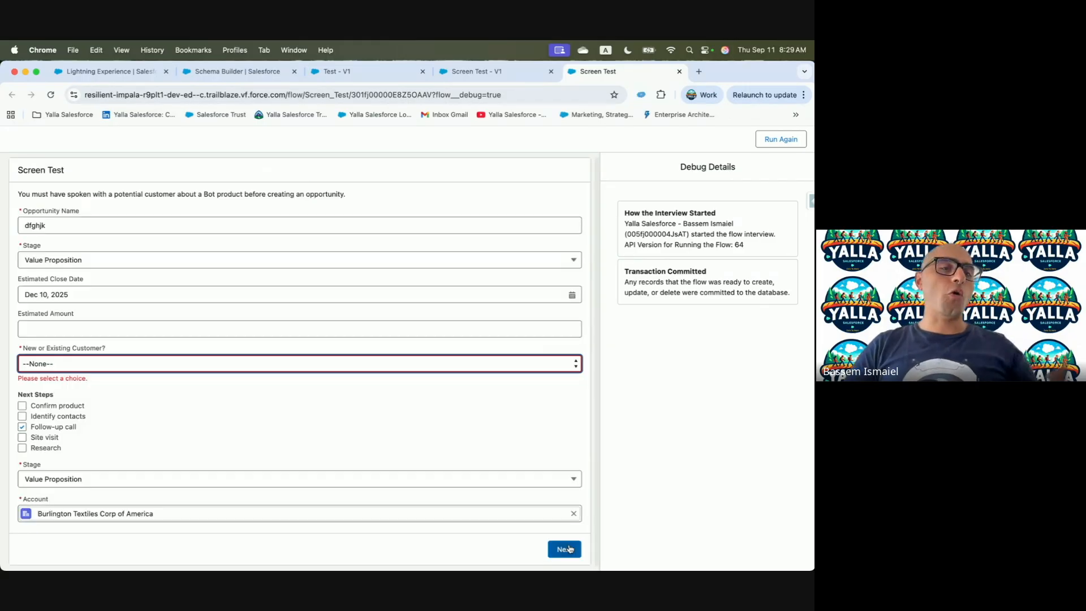
{"action": "left_click", "coordinate": [20, 361]}
{"action": "left_click", "coordinate": [113, 387]}
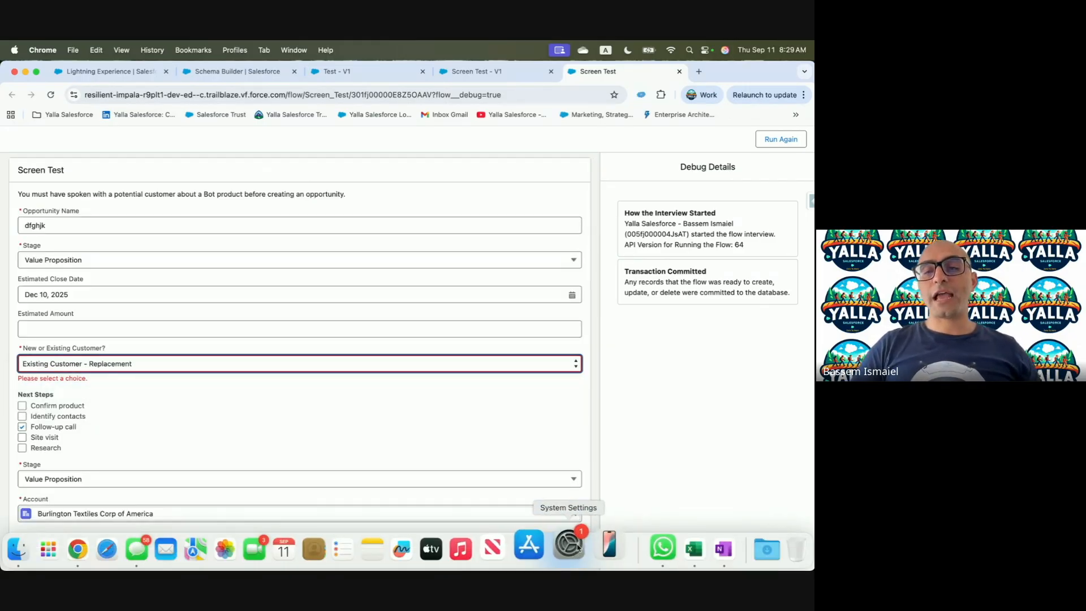
{"action": "left_click", "coordinate": [576, 556]}
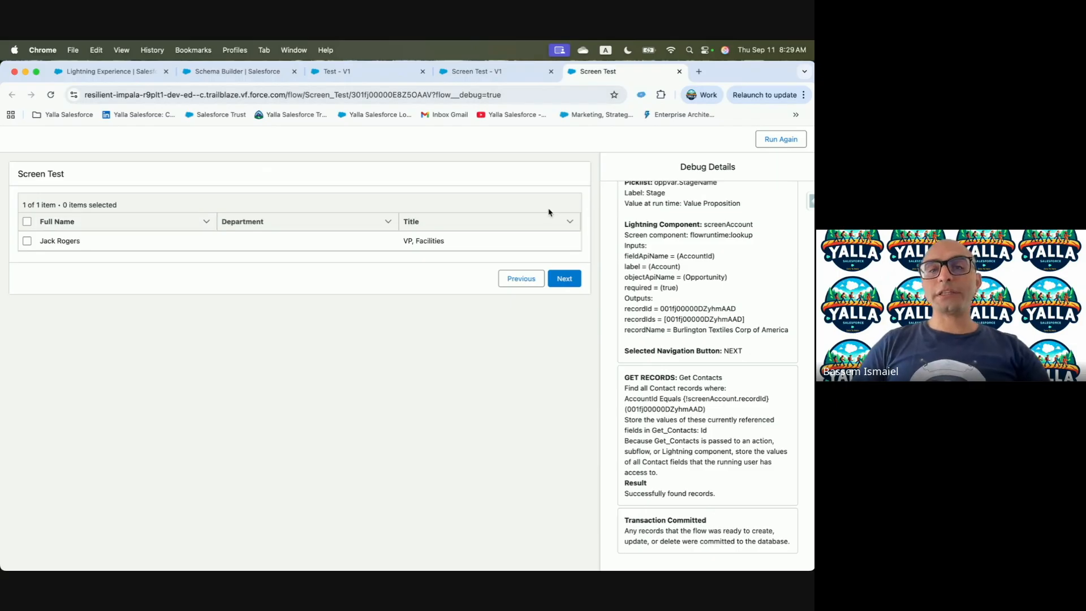
{"action": "left_click", "coordinate": [24, 243]}
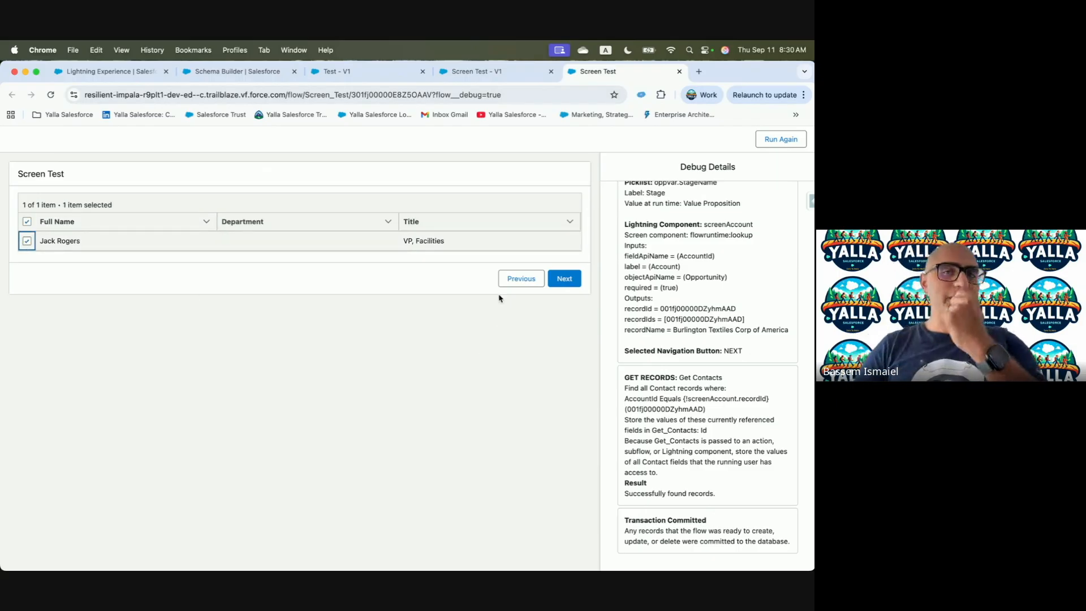
{"action": "left_click", "coordinate": [556, 283]}
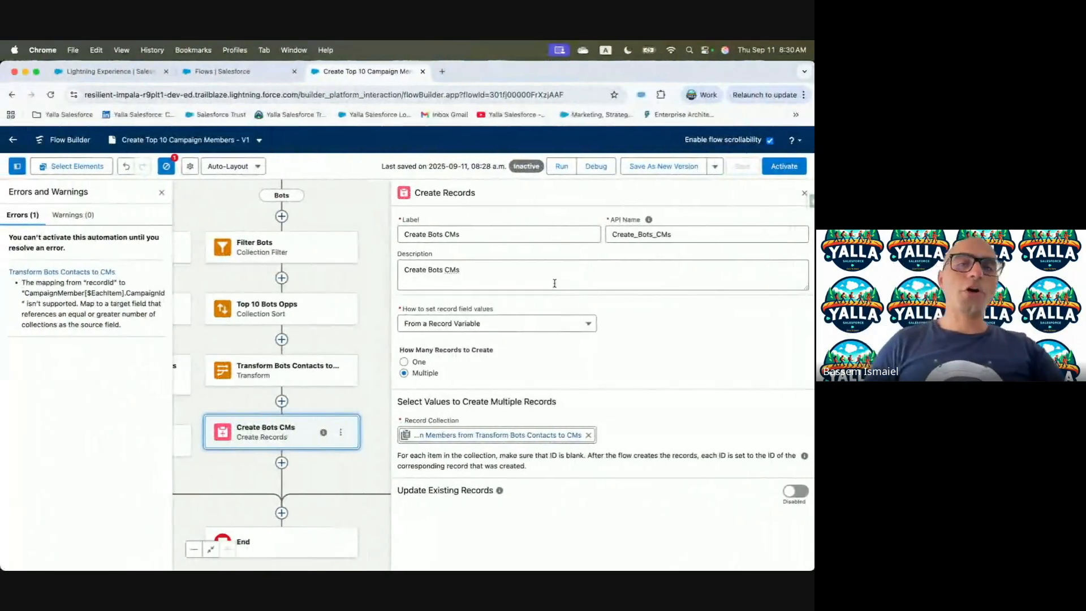
Close the Create Top 10 Campaign Members flow and create a new blank Screen Flow from the org's Flows page.
{"action": "key", "text": "ctrl+Left"}
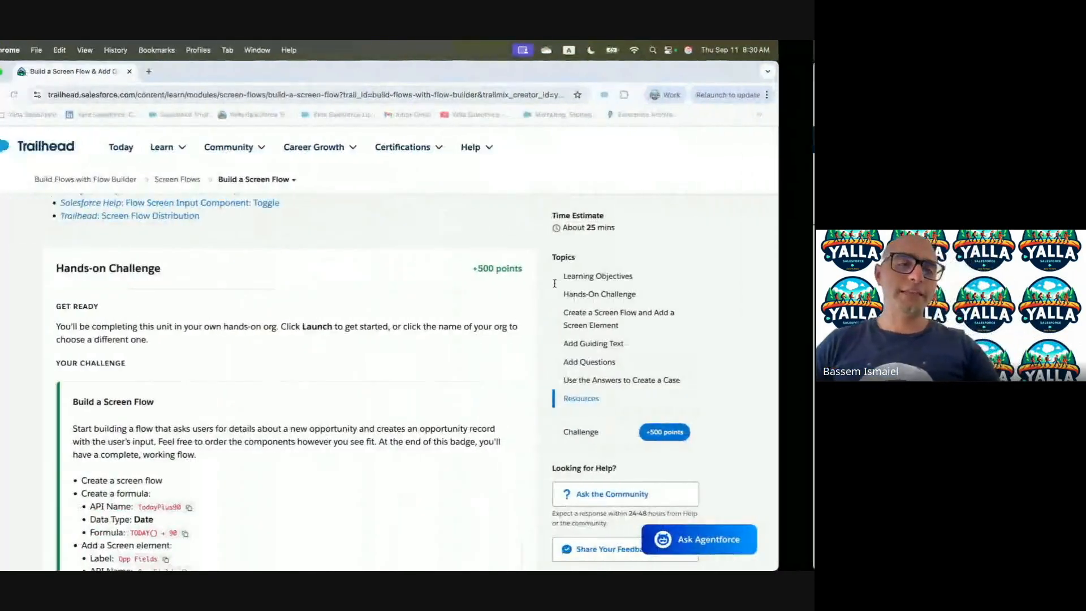
{"action": "key", "text": "ctrl+Right"}
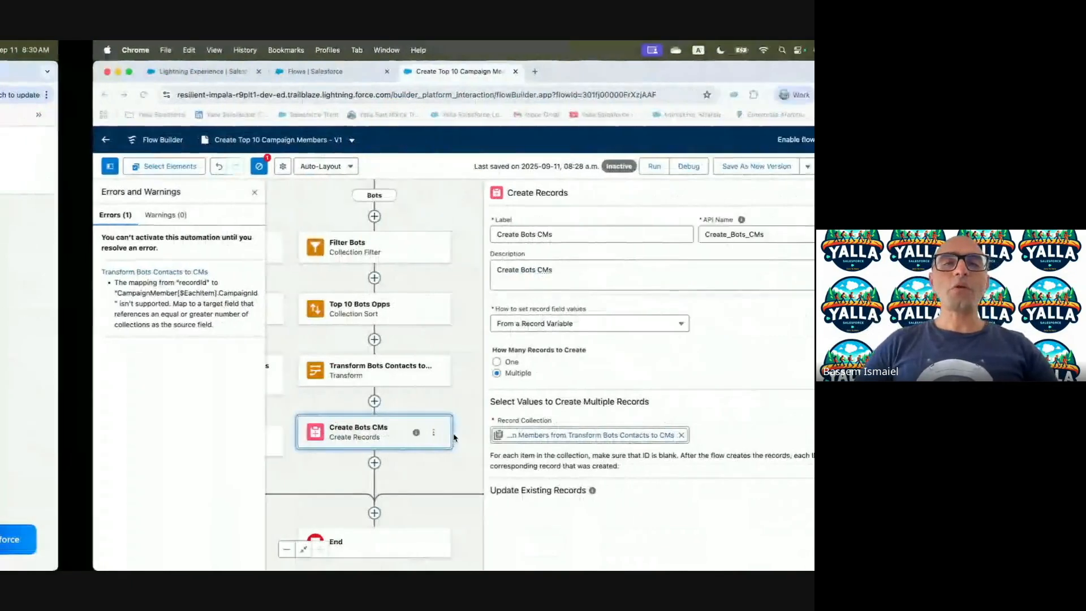
{"action": "left_click", "coordinate": [422, 71]}
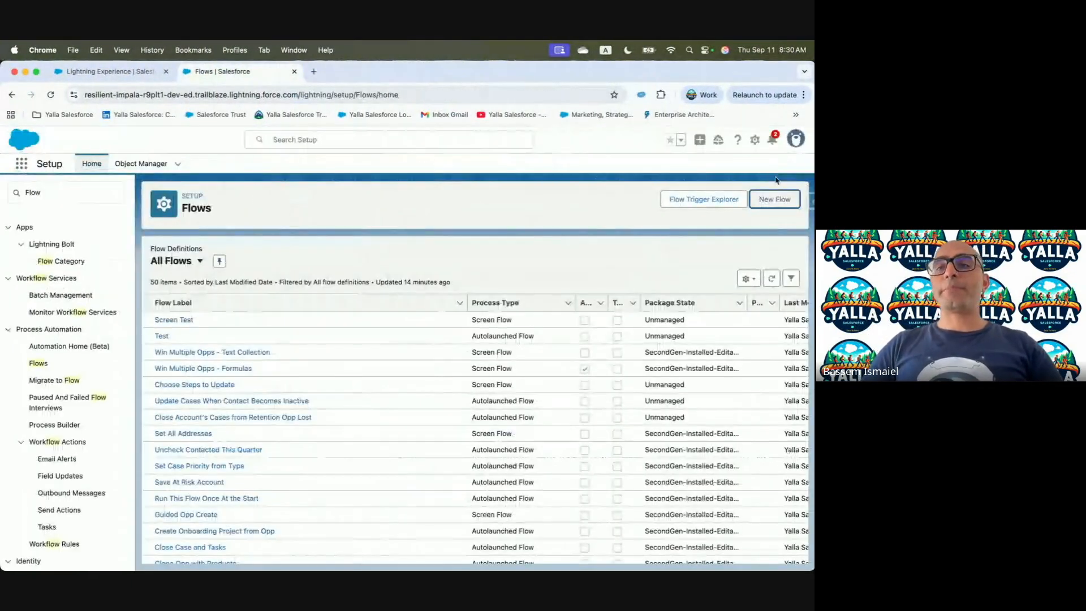
{"action": "left_click", "coordinate": [779, 199]}
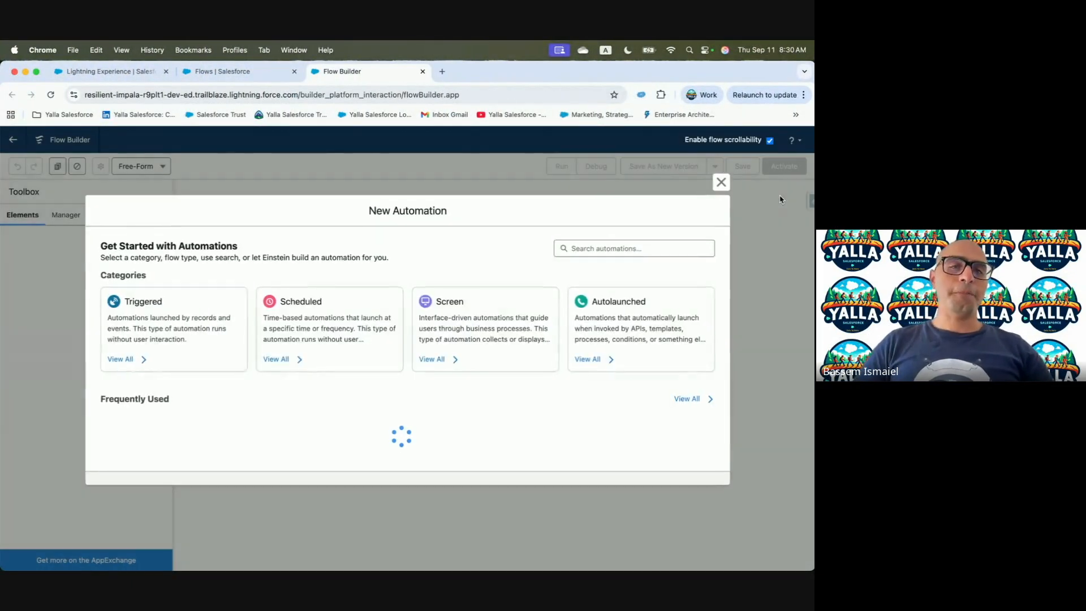
{"action": "left_click", "coordinate": [469, 322]}
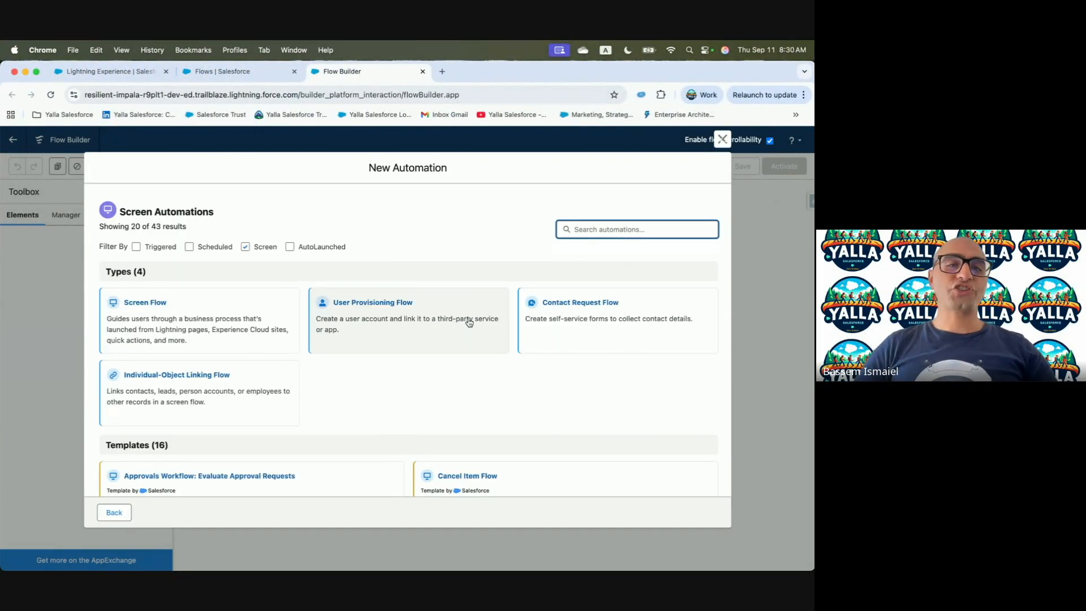
{"action": "double_click", "coordinate": [243, 312]}
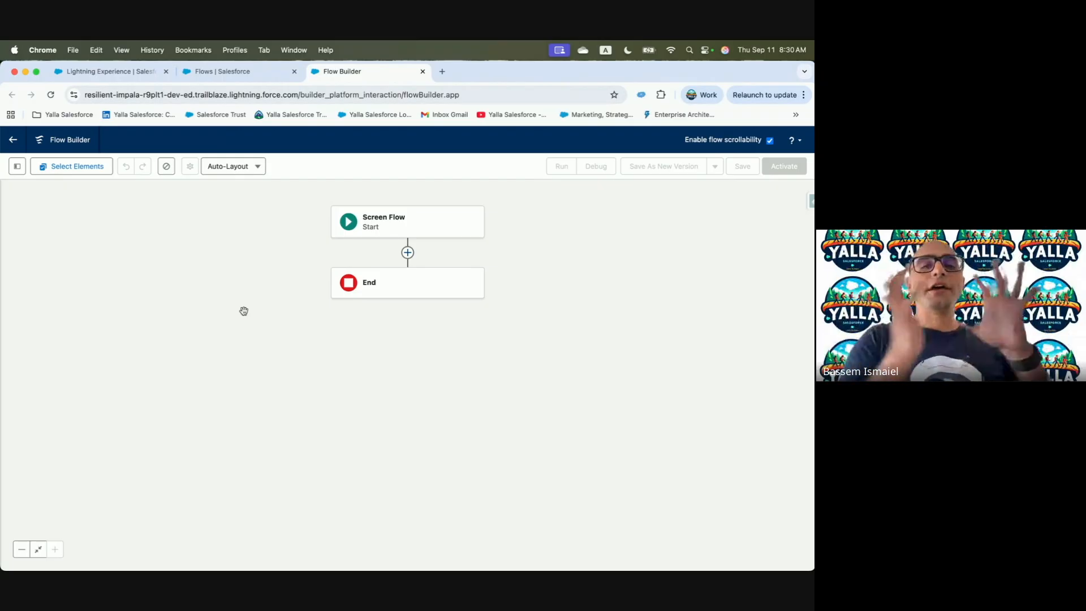
Following the Trailhead challenge instructions, start a new Formula resource with API name TodayPlus90 and data type Date.
{"action": "key", "text": "ctrl+Left"}
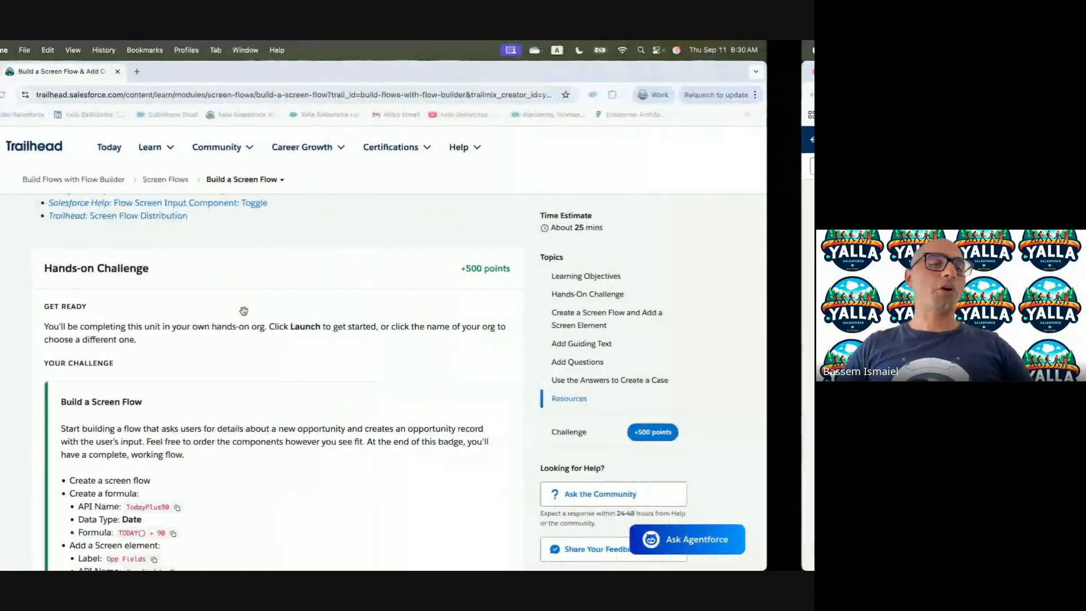
{"action": "scroll", "coordinate": [315, 411], "scroll_direction": "down", "scroll_amount": 3}
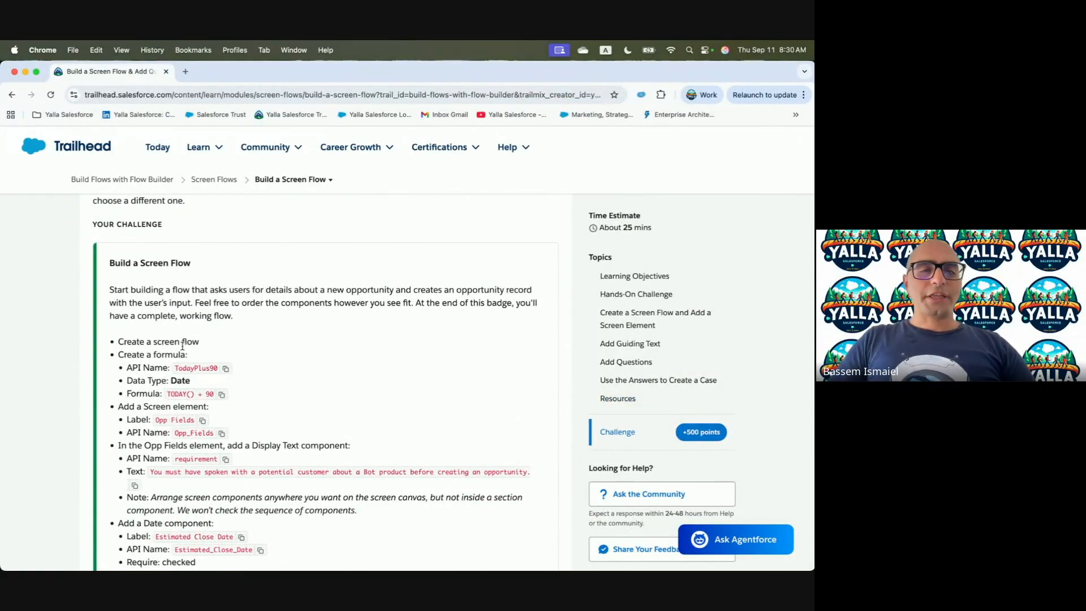
{"action": "key", "text": "ctrl+Right"}
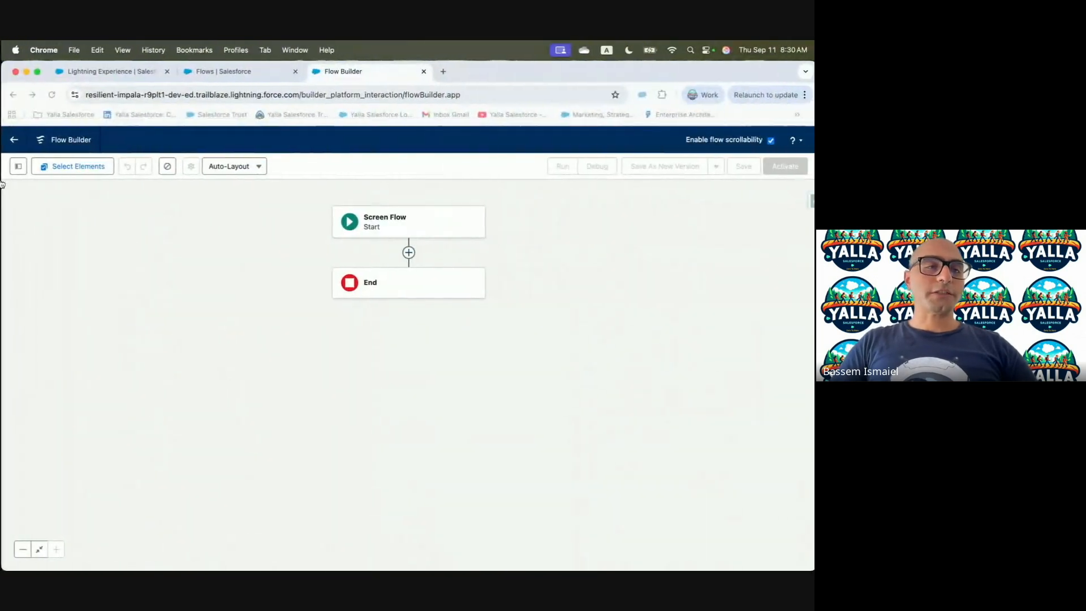
{"action": "left_click", "coordinate": [17, 166]}
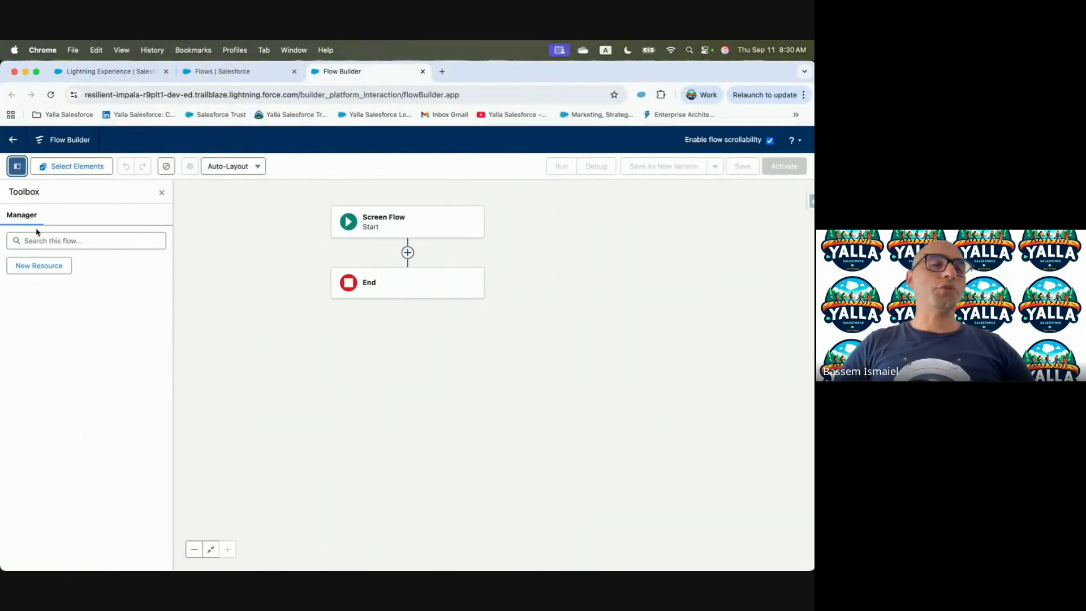
{"action": "left_click", "coordinate": [40, 266]}
{"action": "left_click", "coordinate": [256, 304]}
{"action": "left_click", "coordinate": [244, 375]}
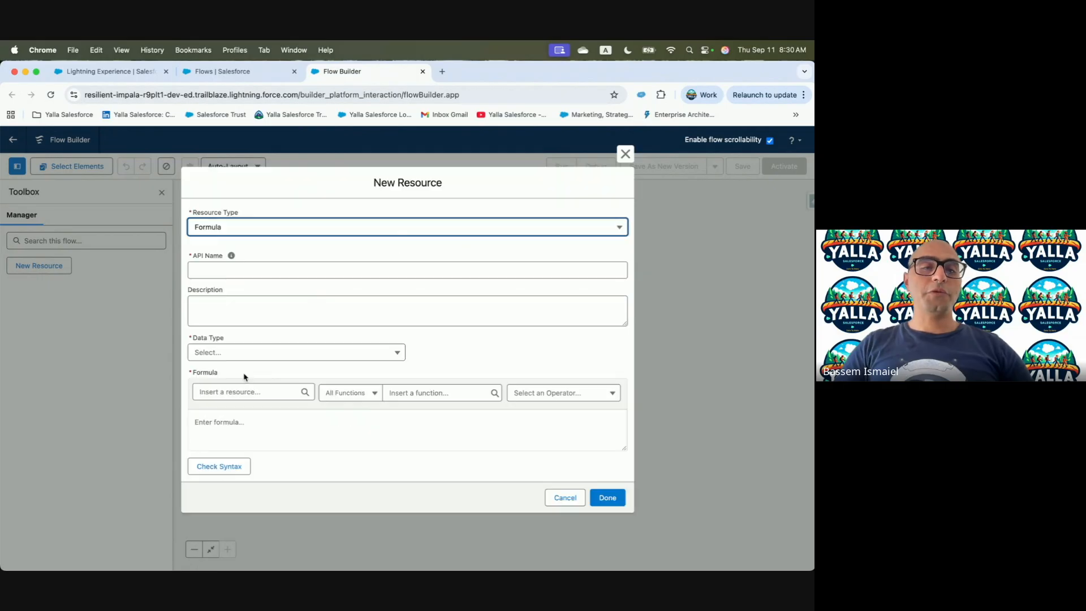
{"action": "left_click", "coordinate": [242, 352]}
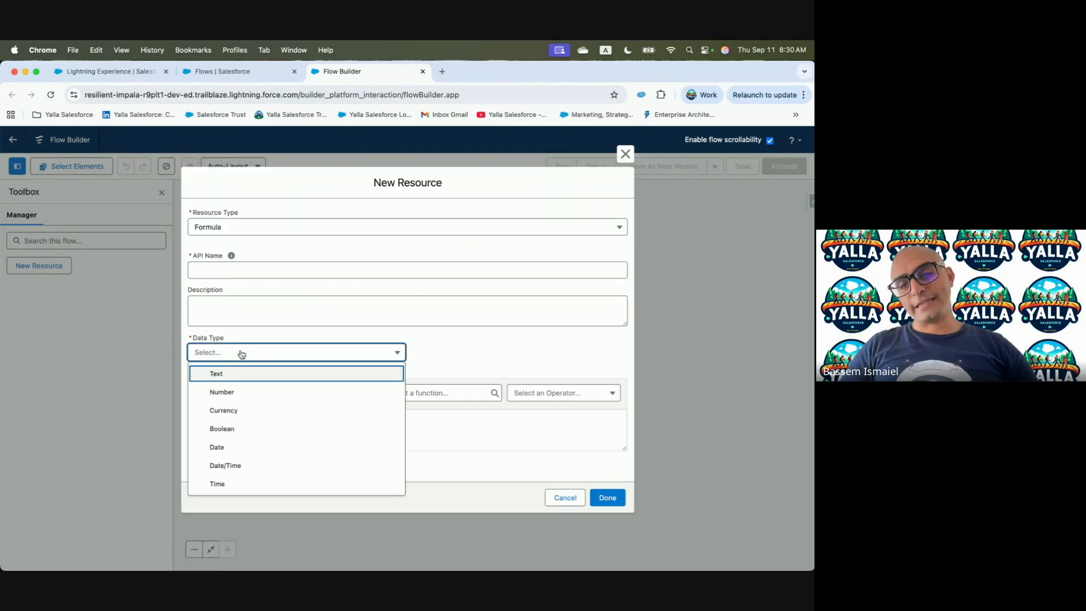
{"action": "left_click", "coordinate": [232, 447]}
{"action": "left_click", "coordinate": [233, 270]}
{"action": "type", "text": "TodayPlus30"}
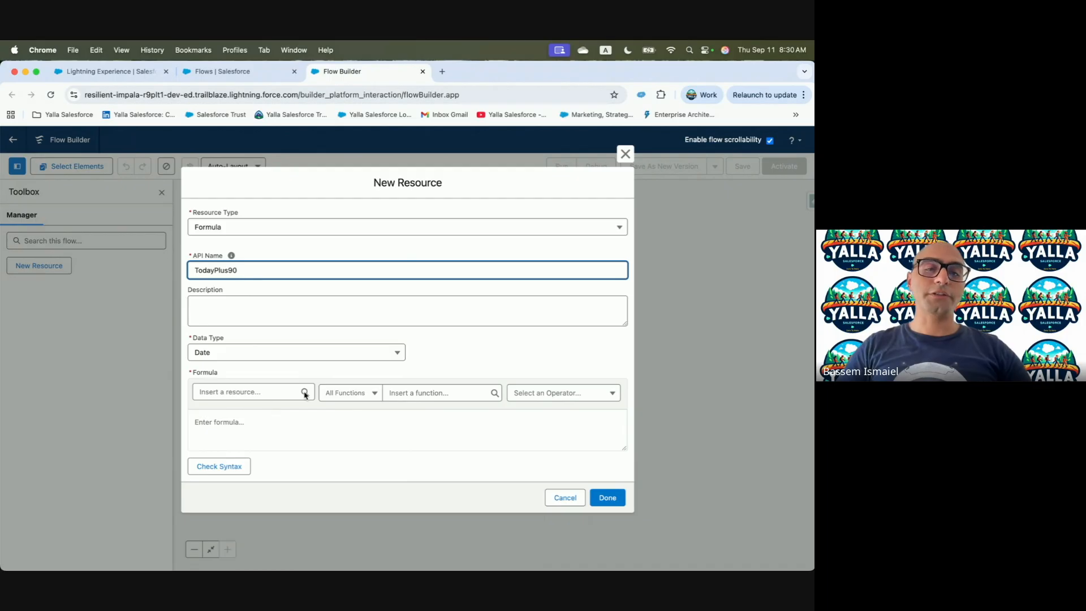
Define the resource's formula as TODAY() + 90, check its syntax and save the resource.
{"action": "left_click", "coordinate": [415, 390]}
{"action": "type", "text": "Toda"}
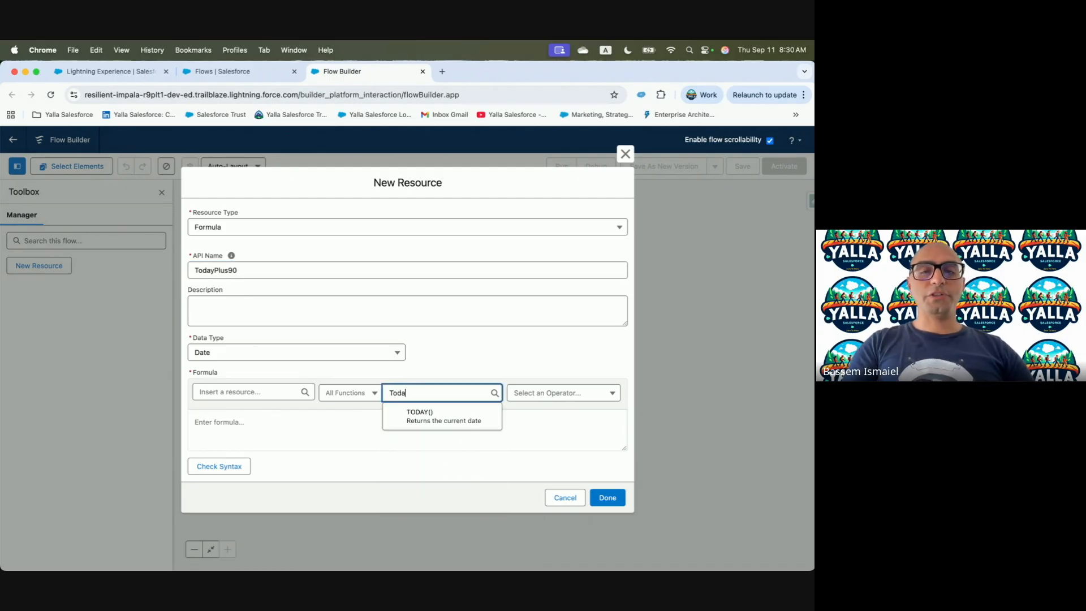
{"action": "left_click", "coordinate": [445, 420]}
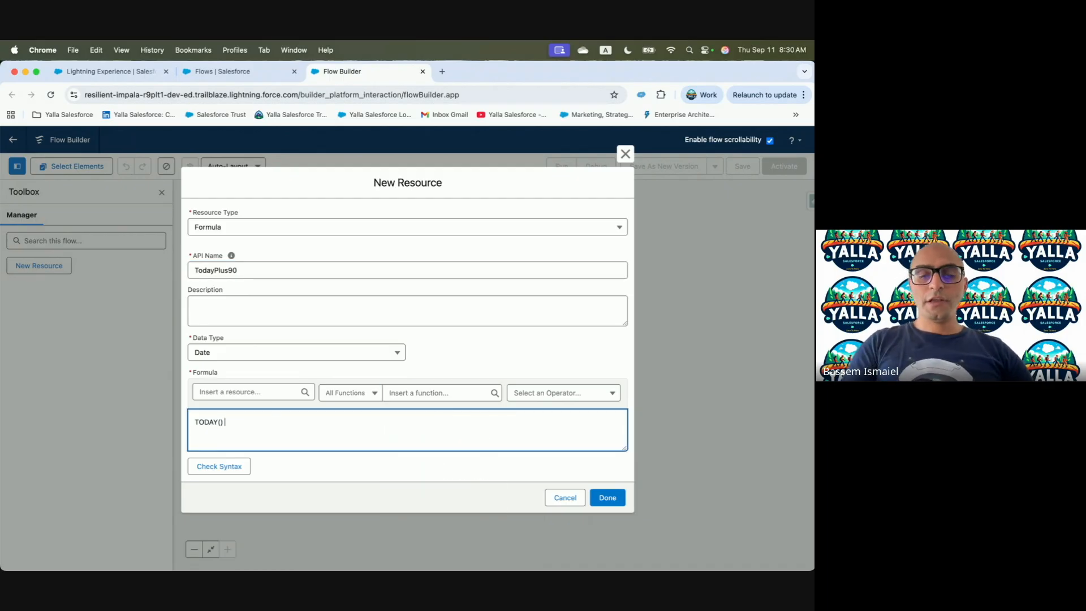
{"action": "left_click", "coordinate": [222, 465]}
{"action": "left_click", "coordinate": [625, 499]}
Add a Screen element between Start and End with both label and description set to Opp Fields.
{"action": "key", "text": "ctrl+Left"}
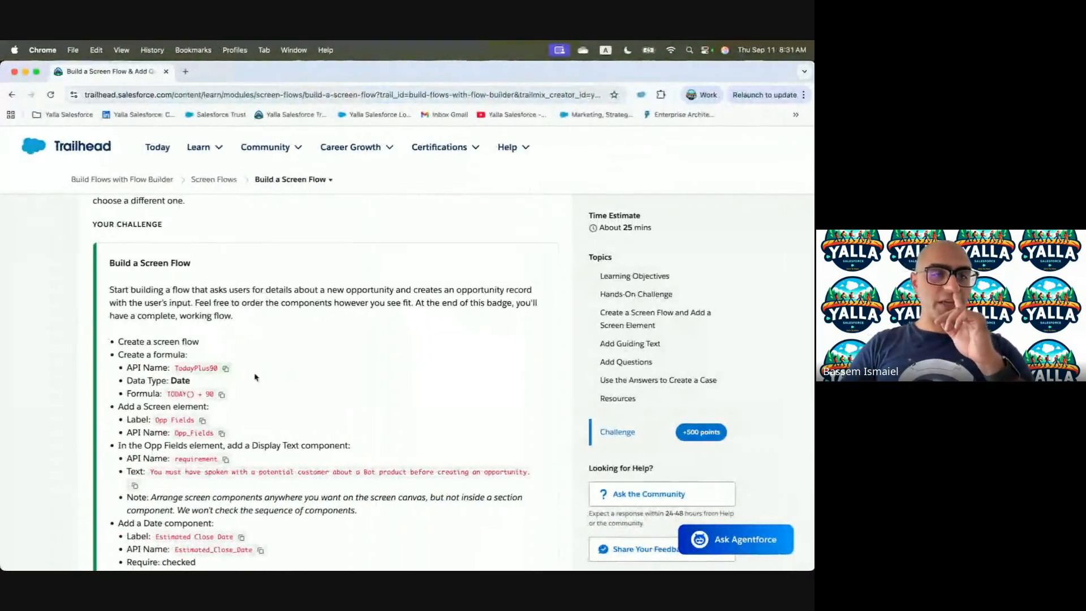
{"action": "scroll", "coordinate": [246, 400], "scroll_direction": "down", "scroll_amount": 1}
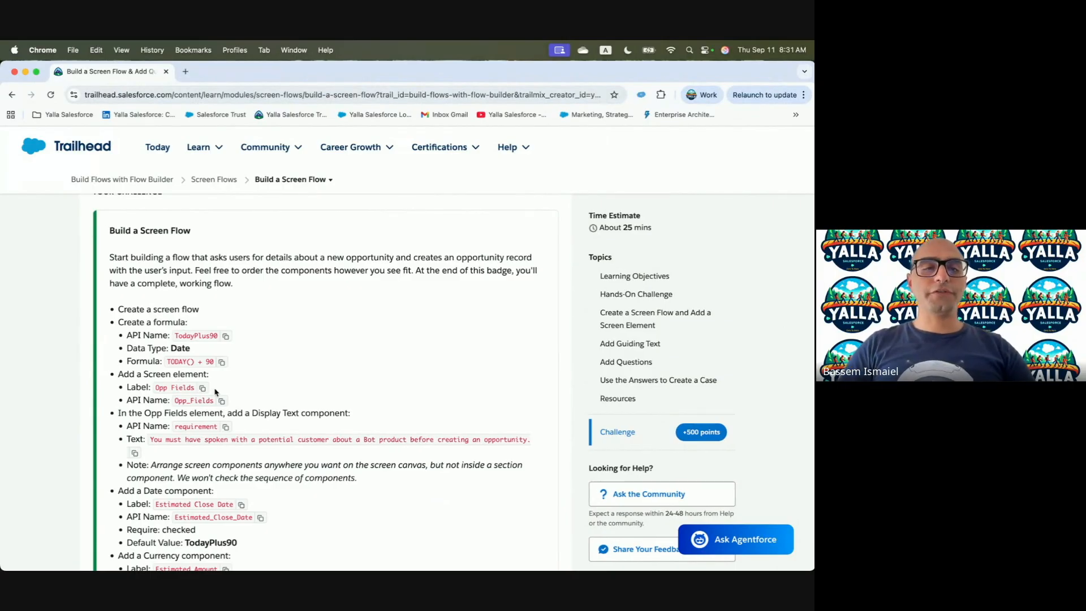
{"action": "key", "text": "ctrl+Right"}
{"action": "left_click", "coordinate": [408, 252]}
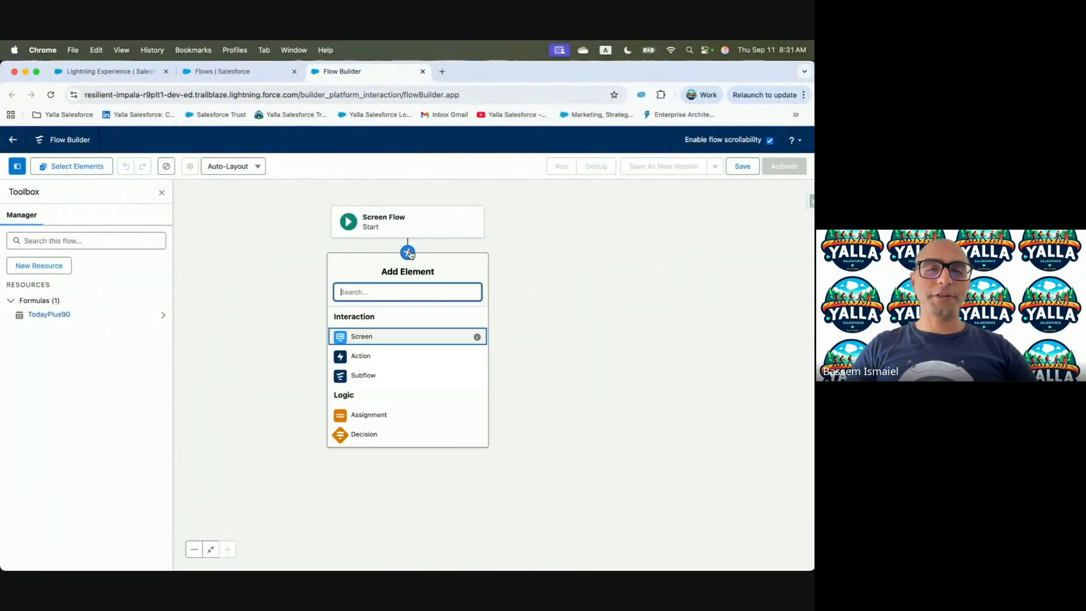
{"action": "left_click", "coordinate": [362, 336]}
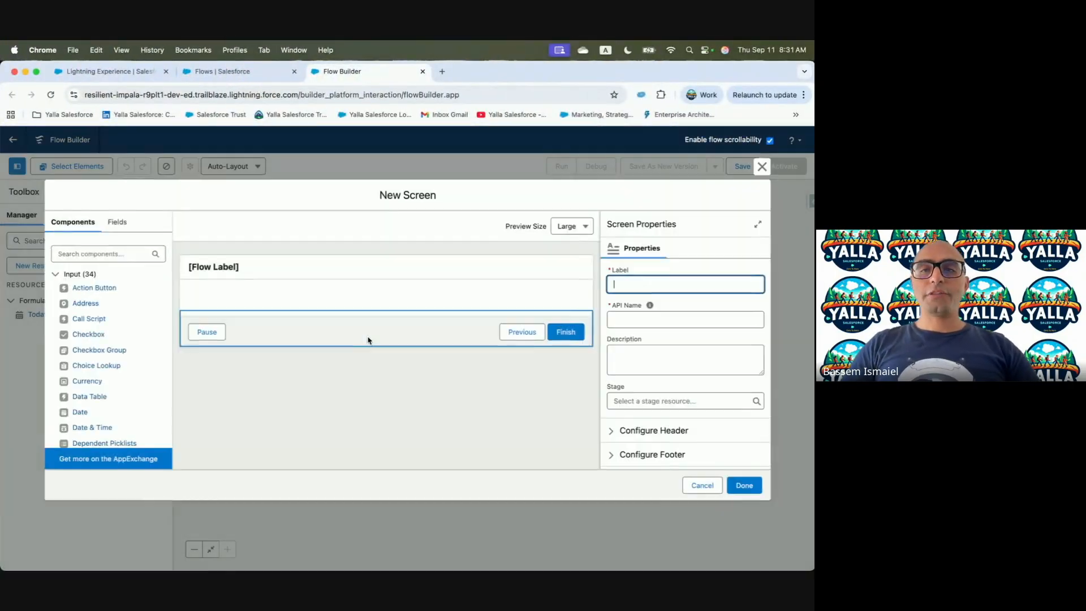
{"action": "type", "text": "Opp Fields"}
{"action": "left_click", "coordinate": [642, 310]}
{"action": "left_click", "coordinate": [635, 360]}
{"action": "type", "text": "Opp Fields"}
Add a Display Text component to the Opp Fields screen and give it the API name requirement.
{"action": "key", "text": "ctrl+Left"}
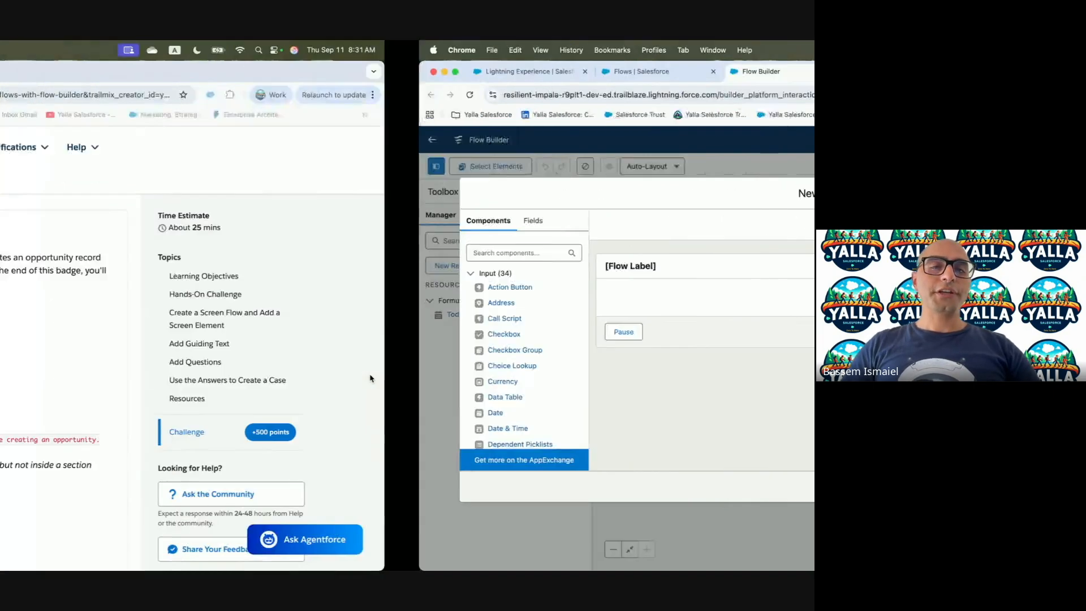
{"action": "scroll", "coordinate": [245, 428], "scroll_direction": "down", "scroll_amount": 1}
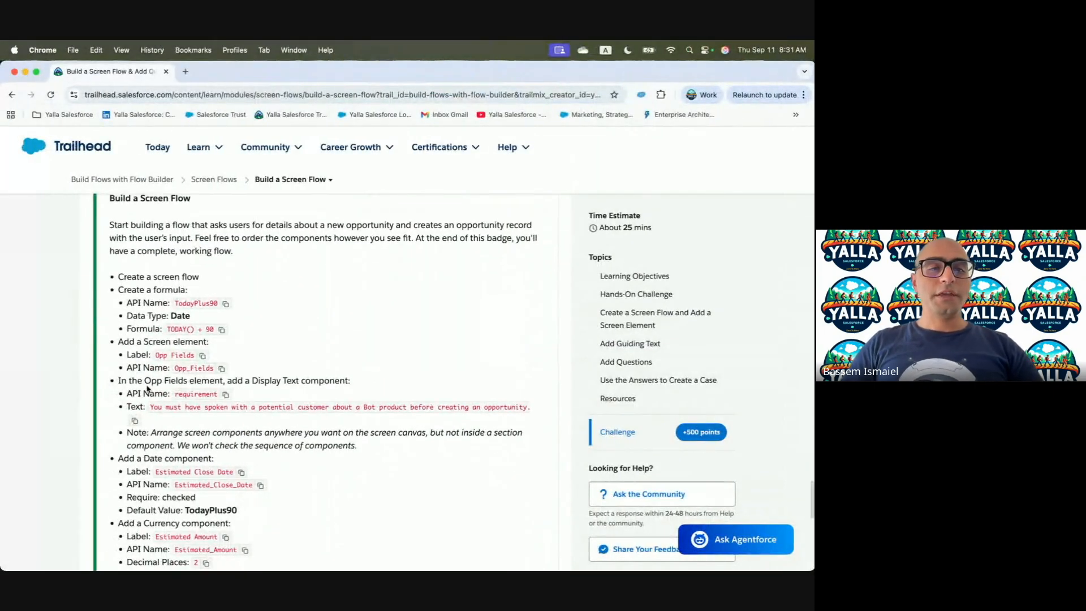
{"action": "left_click", "coordinate": [225, 394]}
{"action": "key", "text": "ctrl+Right"}
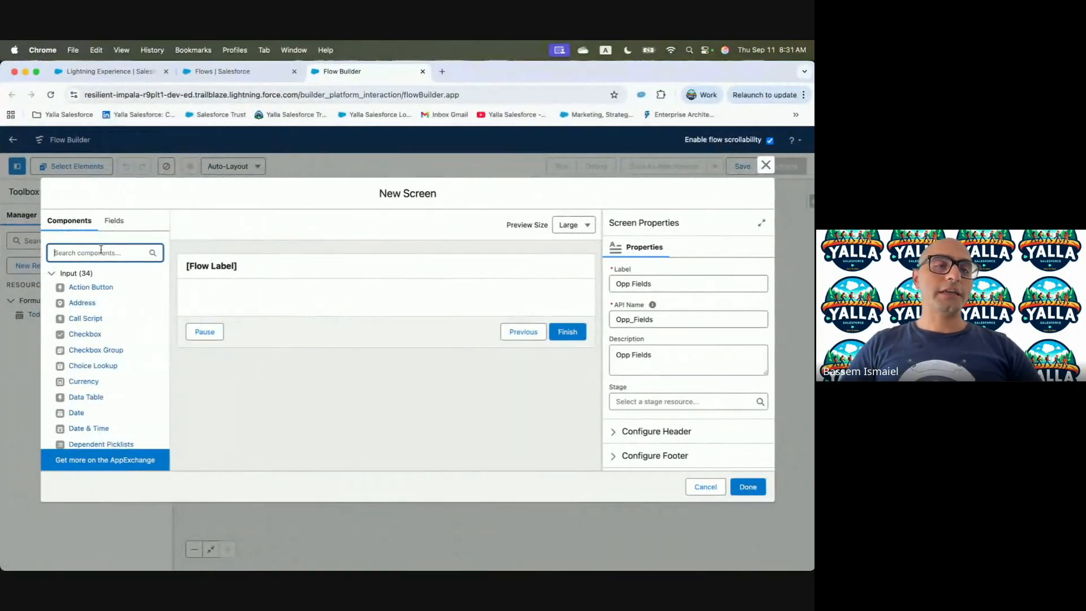
{"action": "type", "text": "Disp"}
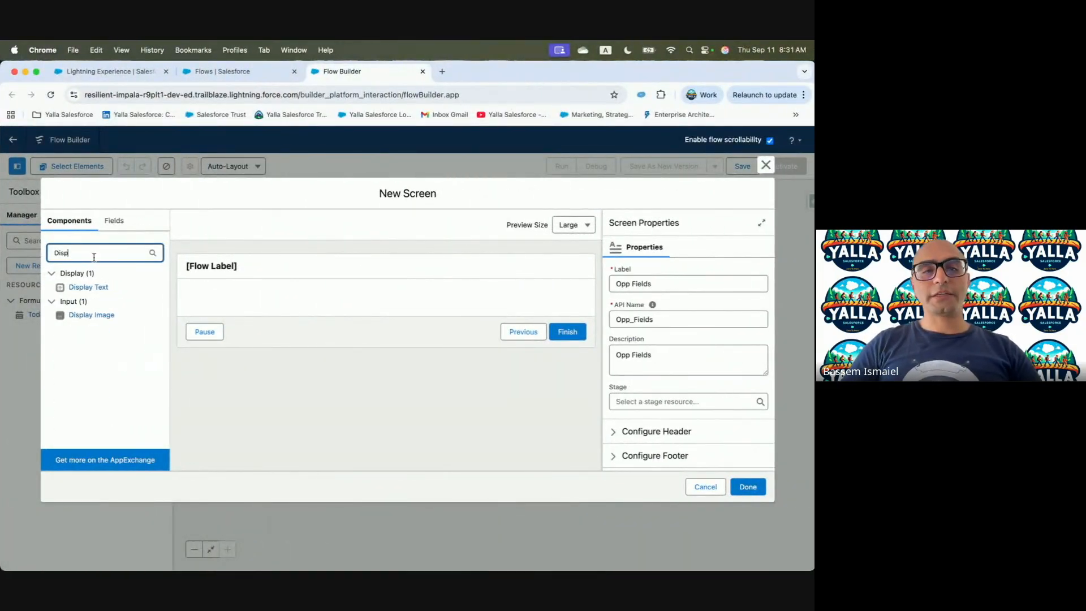
{"action": "left_click_drag", "start_coordinate": [85, 287], "coordinate": [301, 306]}
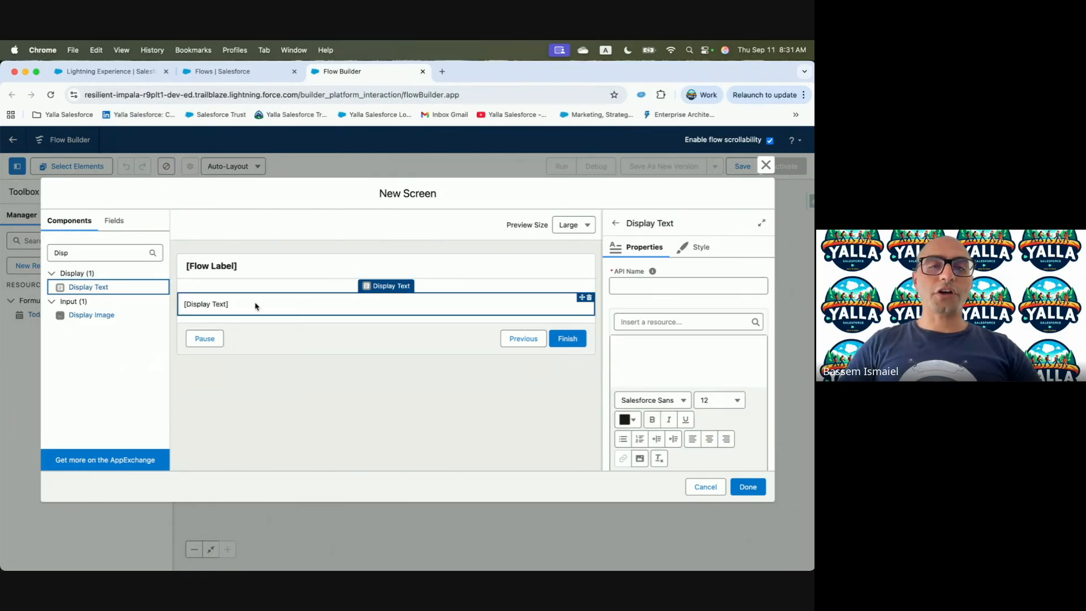
{"action": "left_click", "coordinate": [642, 284]}
{"action": "type", "text": "requirement"}
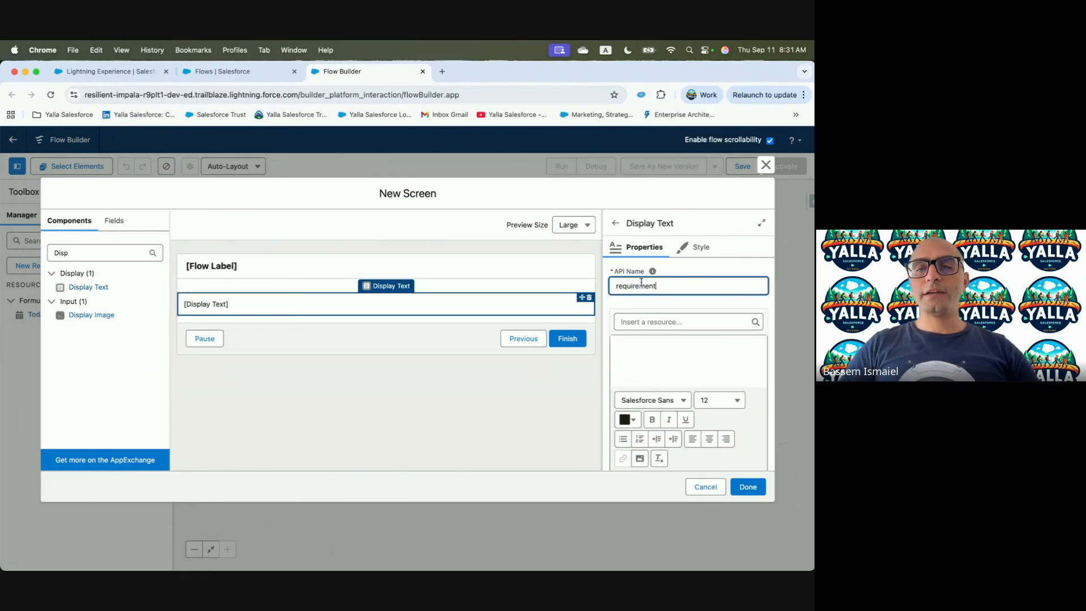
Set the display text to "You must have spoken with a potential customer about a Bot product before creating an opportunity.".
{"action": "key", "text": "ctrl+Left"}
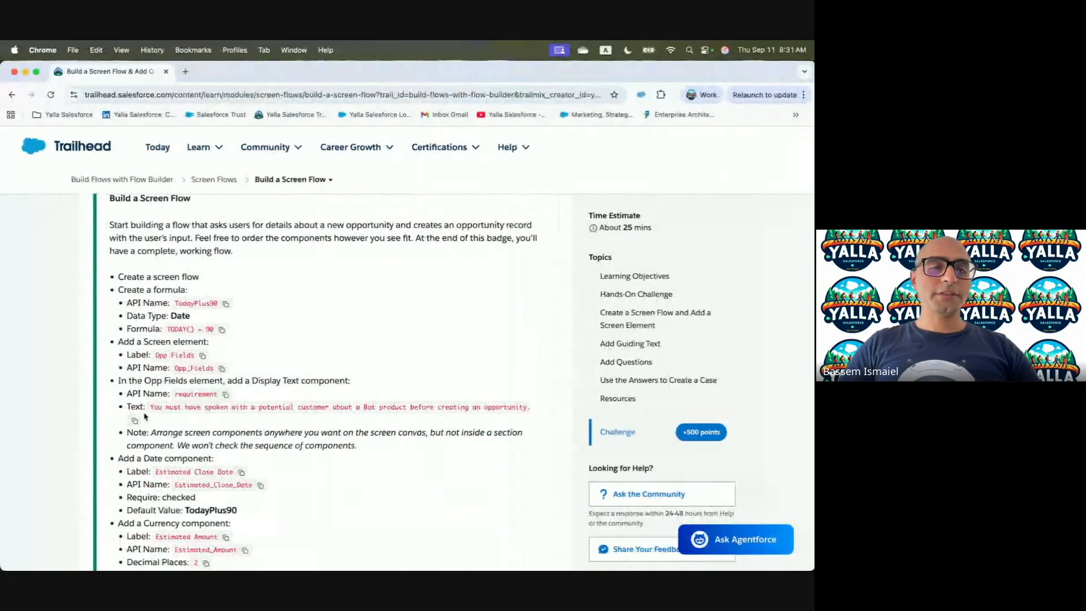
{"action": "key", "text": "ctrl+Right"}
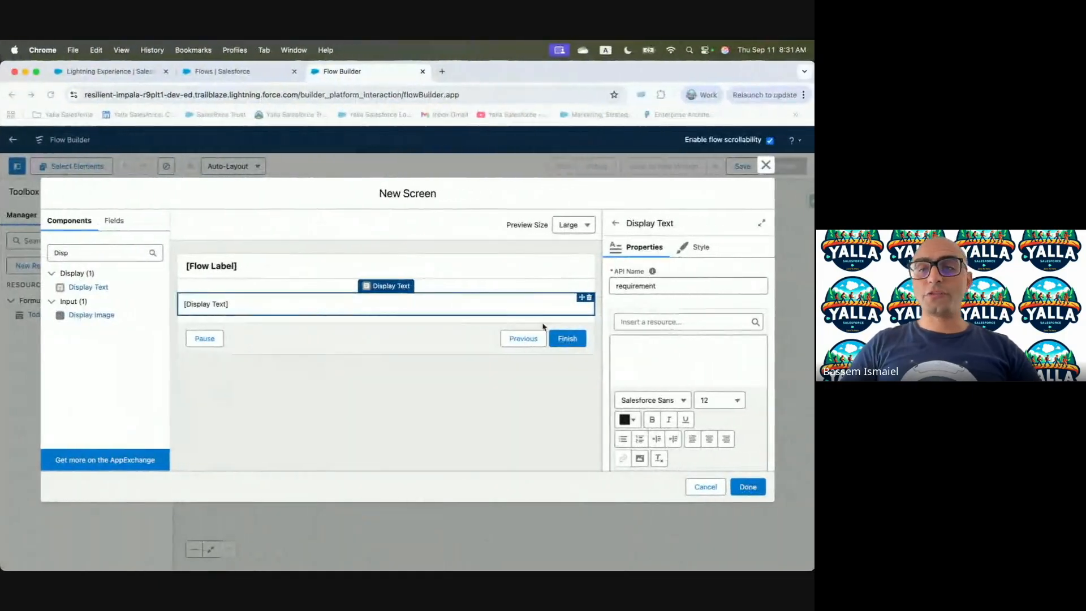
{"action": "left_click", "coordinate": [625, 359]}
{"action": "key", "text": "super+v"}
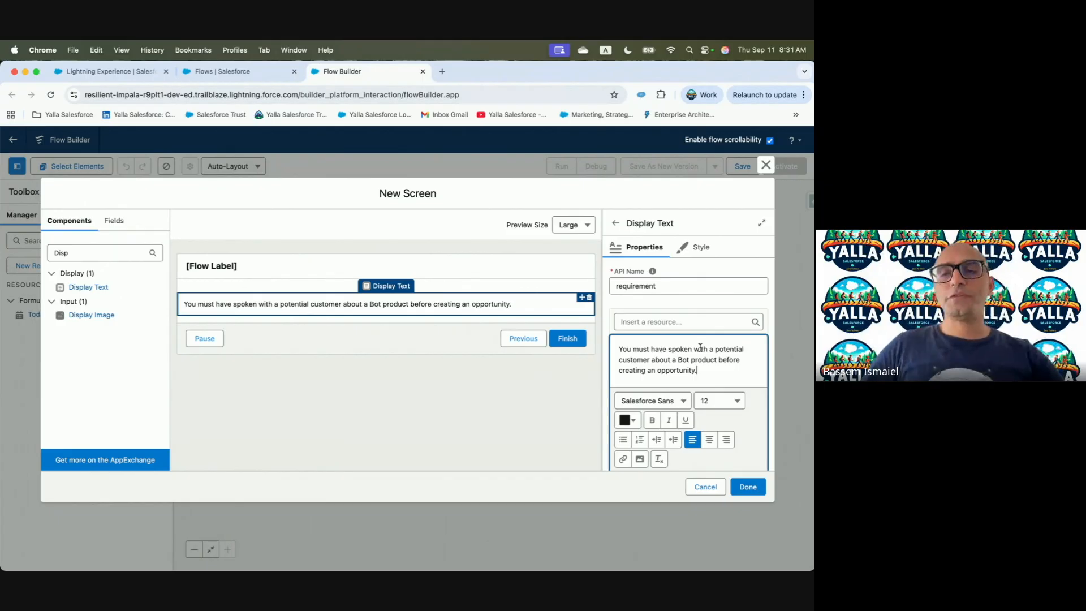
Add a Date component below the display text and label it Estimated Close Date, copied from the challenge.
{"action": "key", "text": "ctrl+Left"}
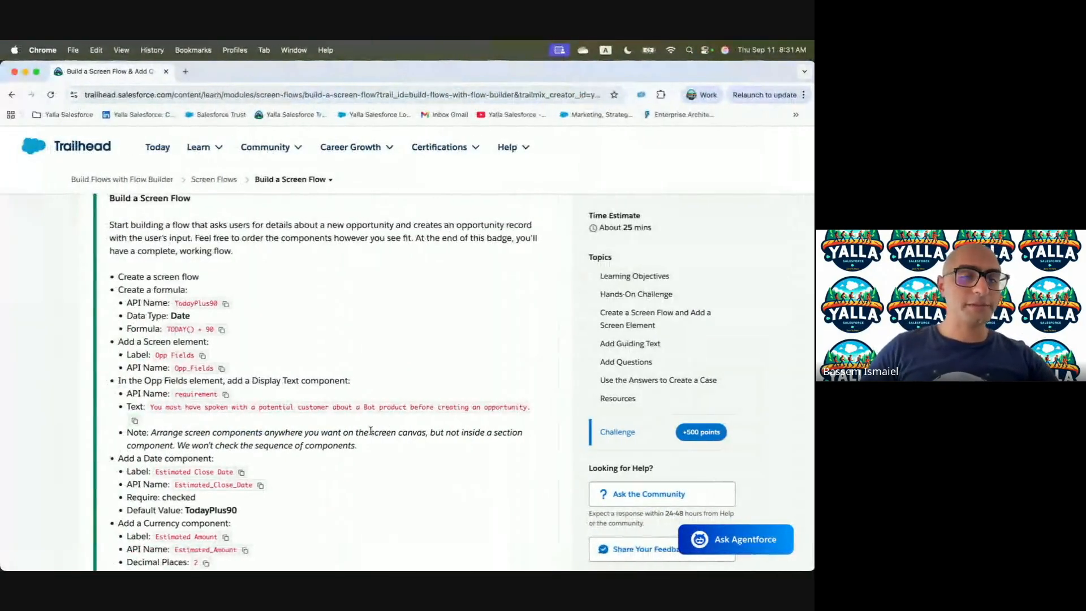
{"action": "scroll", "coordinate": [370, 431], "scroll_direction": "down", "scroll_amount": 4}
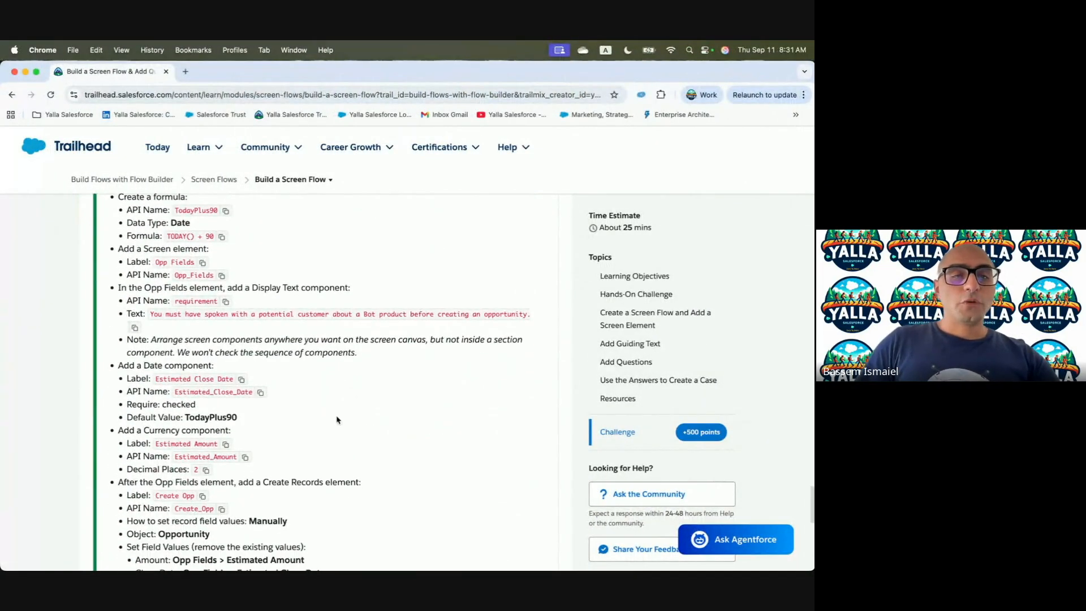
{"action": "left_click_drag", "start_coordinate": [119, 366], "coordinate": [211, 366]}
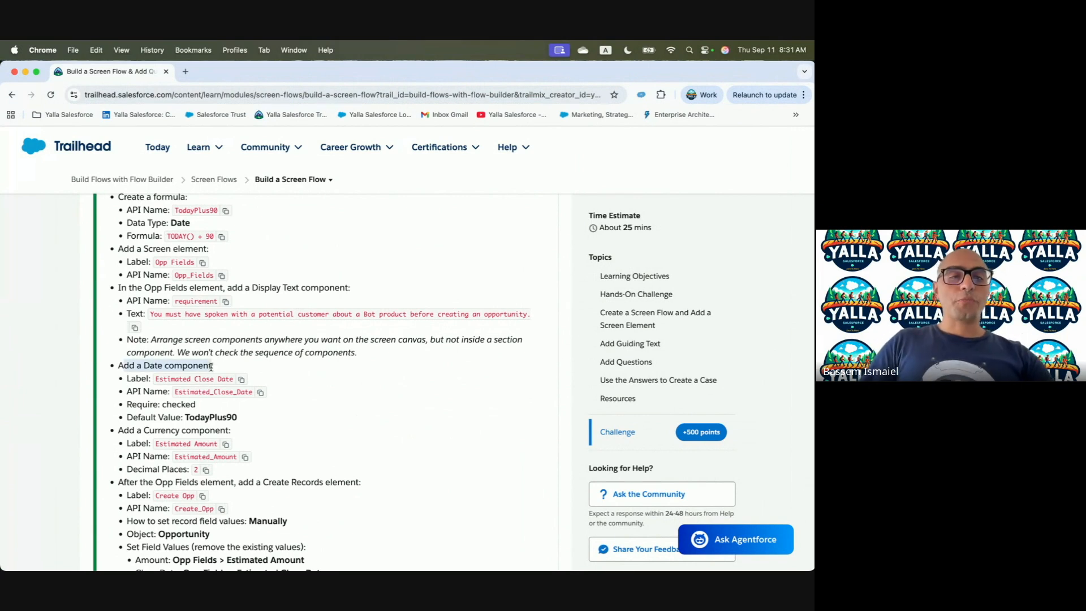
{"action": "left_click", "coordinate": [242, 380]}
{"action": "key", "text": "ctrl+Right"}
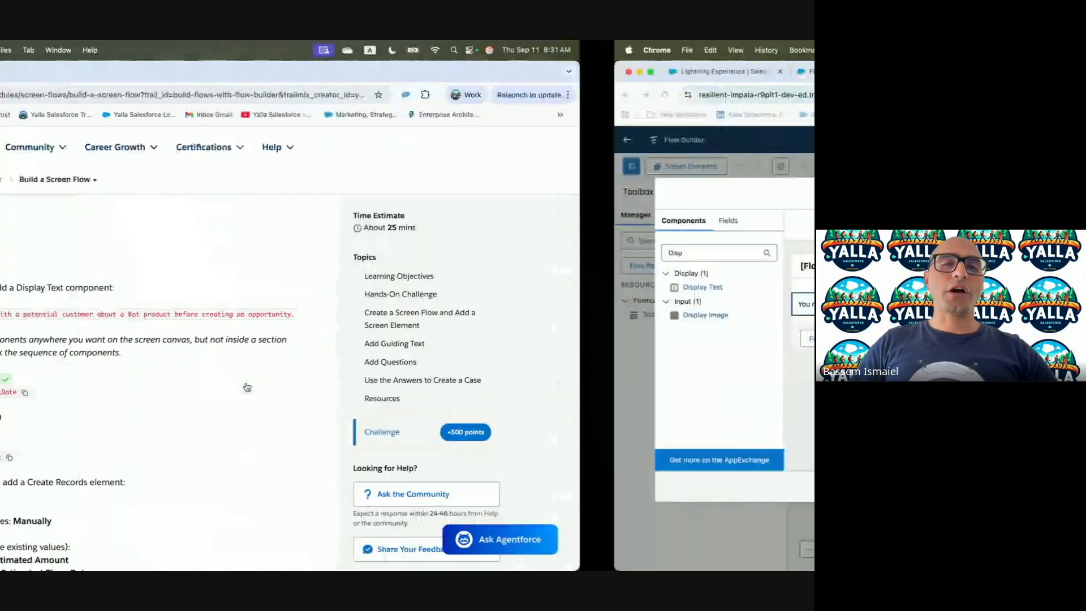
{"action": "double_click", "coordinate": [93, 249]}
{"action": "type", "text": "Date"}
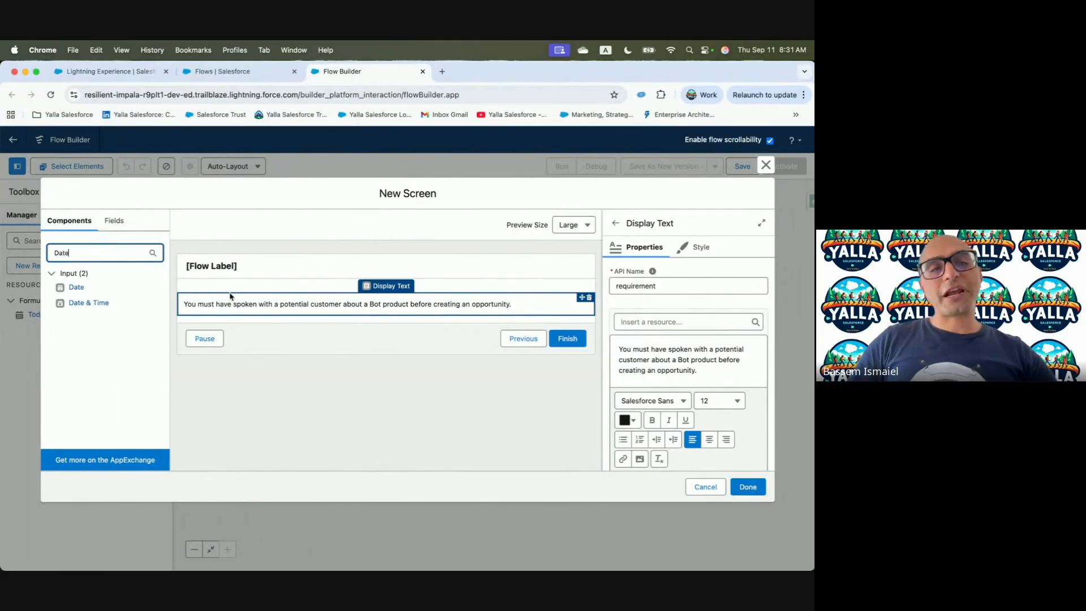
{"action": "left_click", "coordinate": [76, 287]}
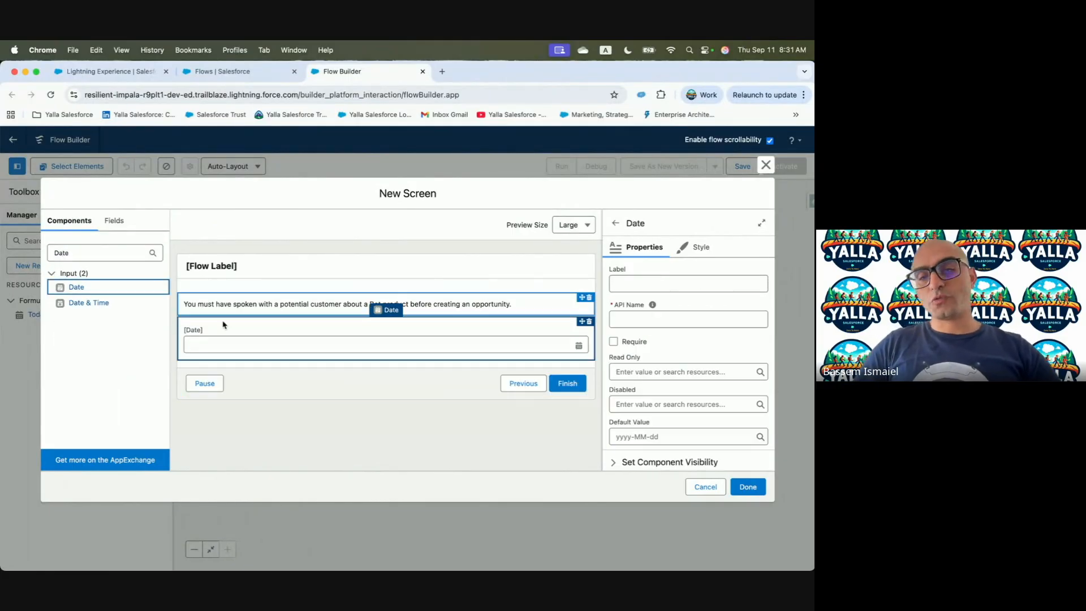
{"action": "left_click", "coordinate": [655, 279]}
{"action": "key", "text": "super+v"}
{"action": "left_click", "coordinate": [656, 314]}
Make the Estimated Close Date component required and set its default value to the TodayPlus90 formula.
{"action": "key", "text": "ctrl+Left"}
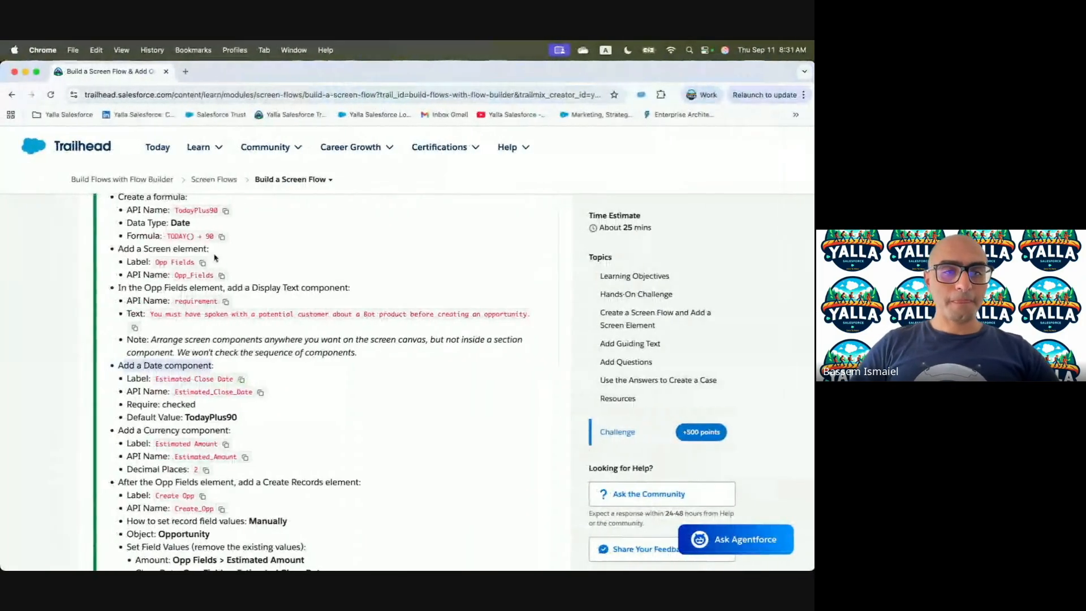
{"action": "left_click_drag", "start_coordinate": [160, 406], "coordinate": [269, 413]}
{"action": "key", "text": "ctrl+Right"}
{"action": "left_click", "coordinate": [613, 342]}
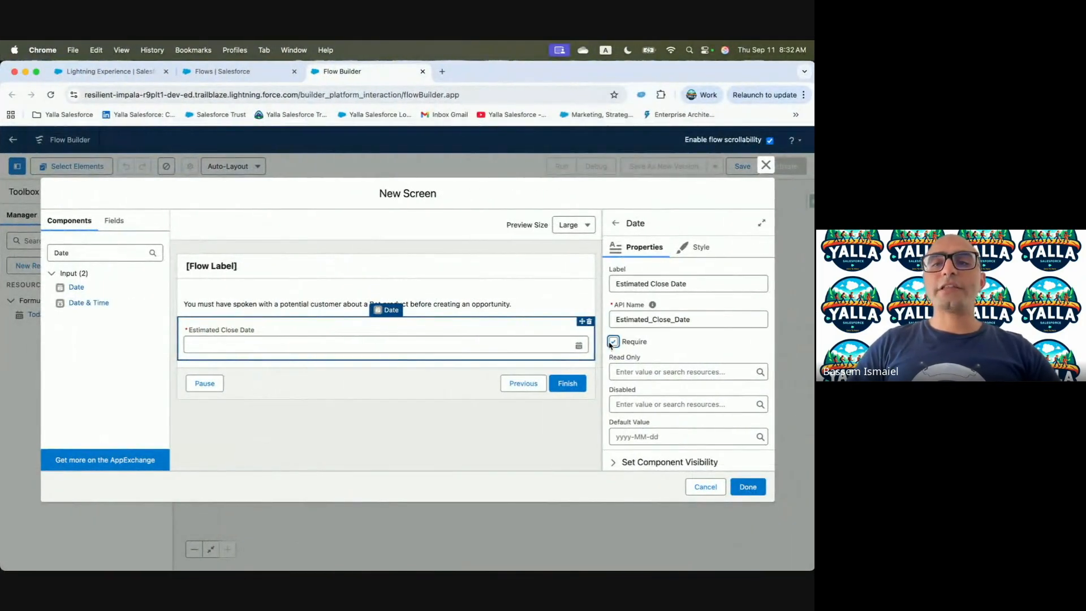
{"action": "key", "text": "ctrl+Left"}
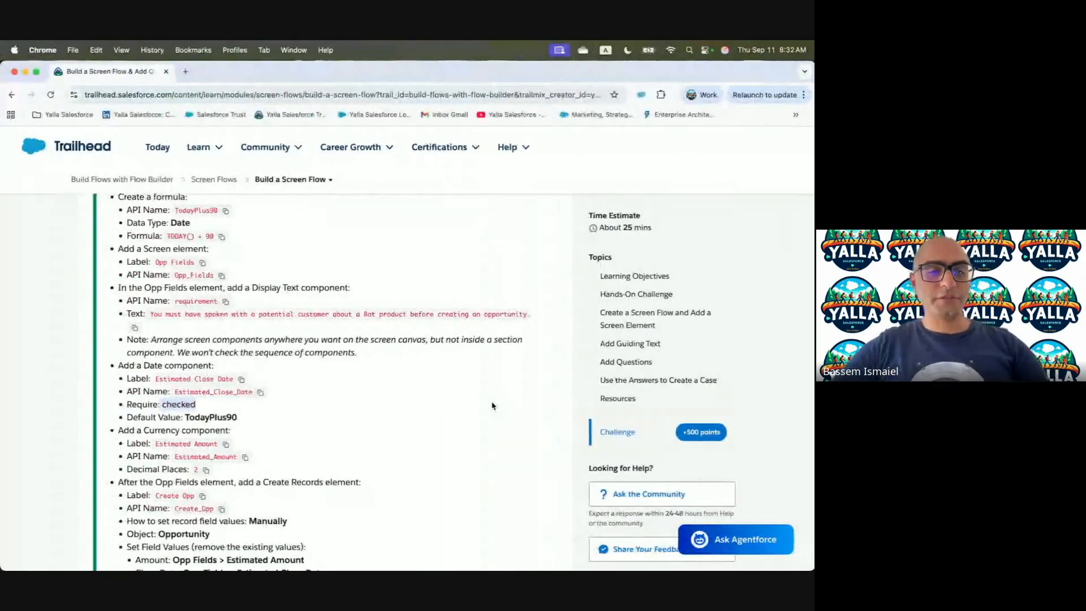
{"action": "key", "text": "ctrl+Right"}
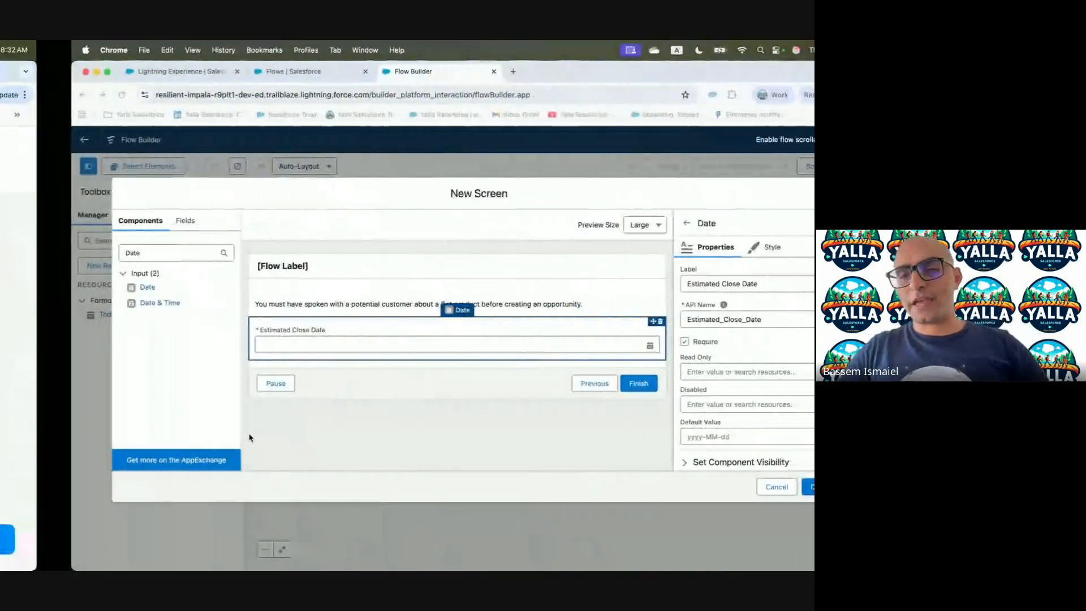
{"action": "left_click", "coordinate": [648, 438]}
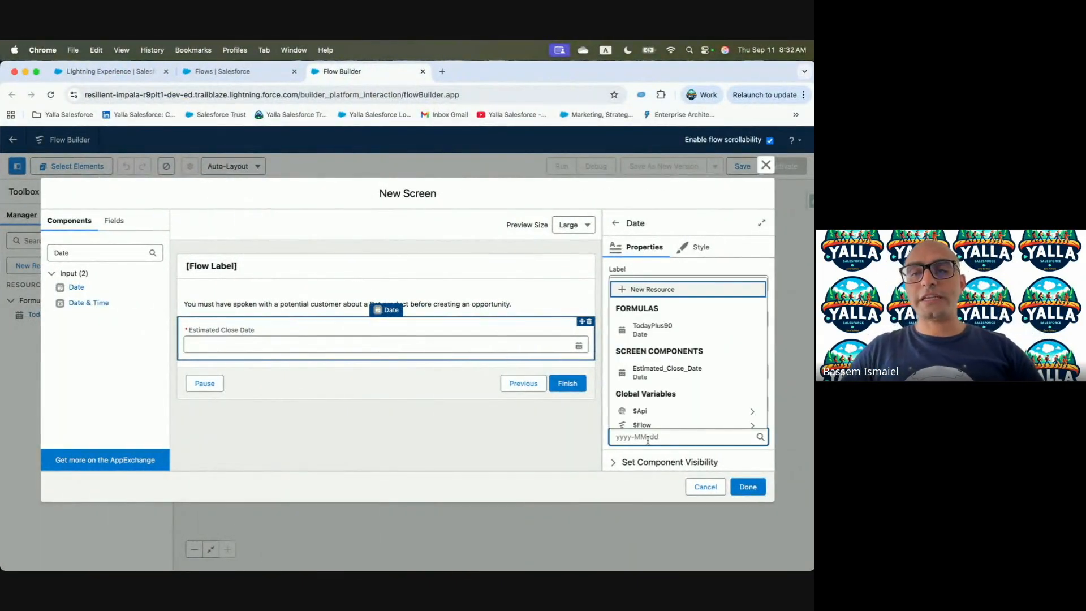
{"action": "left_click", "coordinate": [704, 332]}
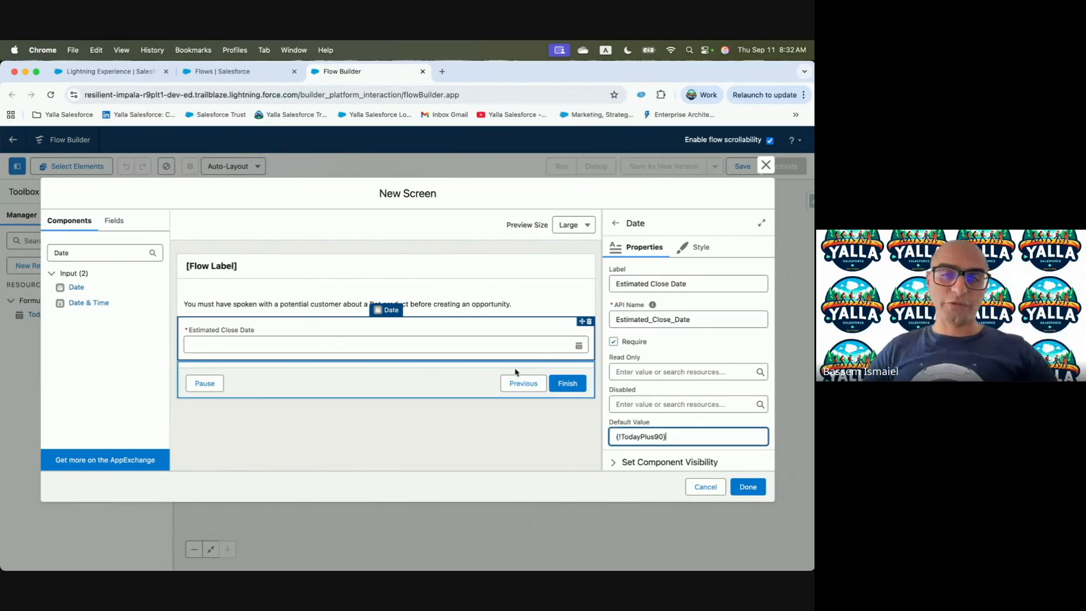
Add a Currency component below the Estimated Close Date component and label it Estimated Amount, as given in the challenge.
{"action": "key", "text": "ctrl+Left"}
{"action": "scroll", "coordinate": [202, 389], "scroll_direction": "down", "scroll_amount": 3}
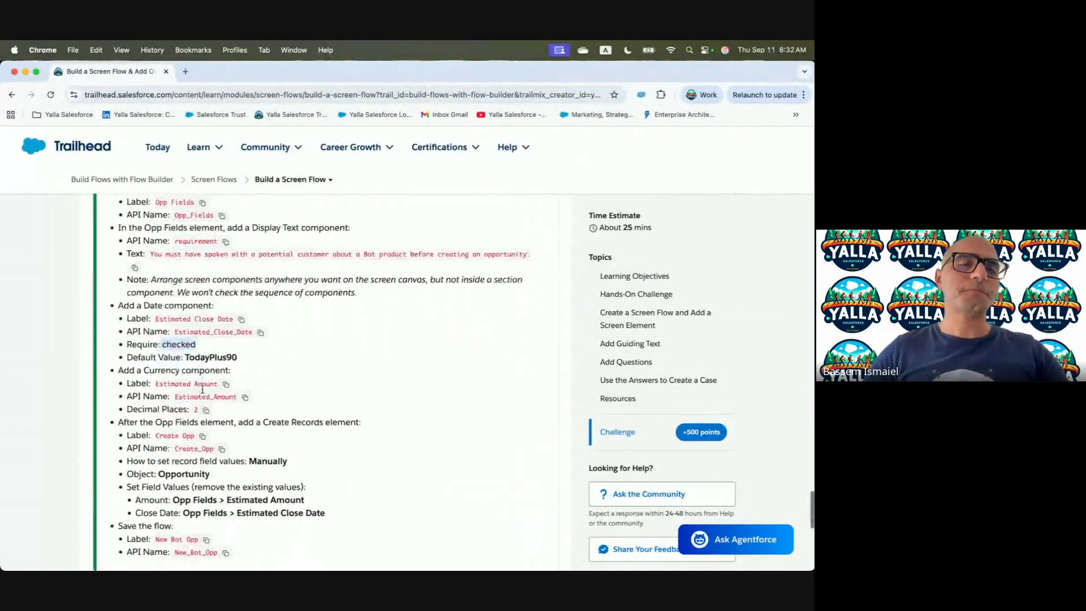
{"action": "key", "text": "ctrl+Right"}
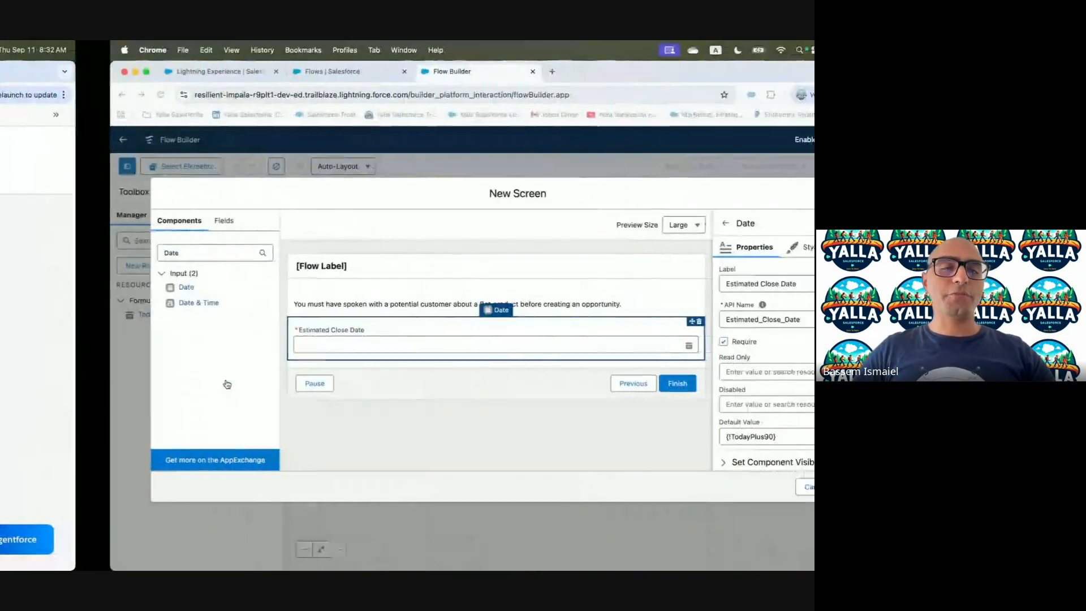
{"action": "type", "text": "Cu"}
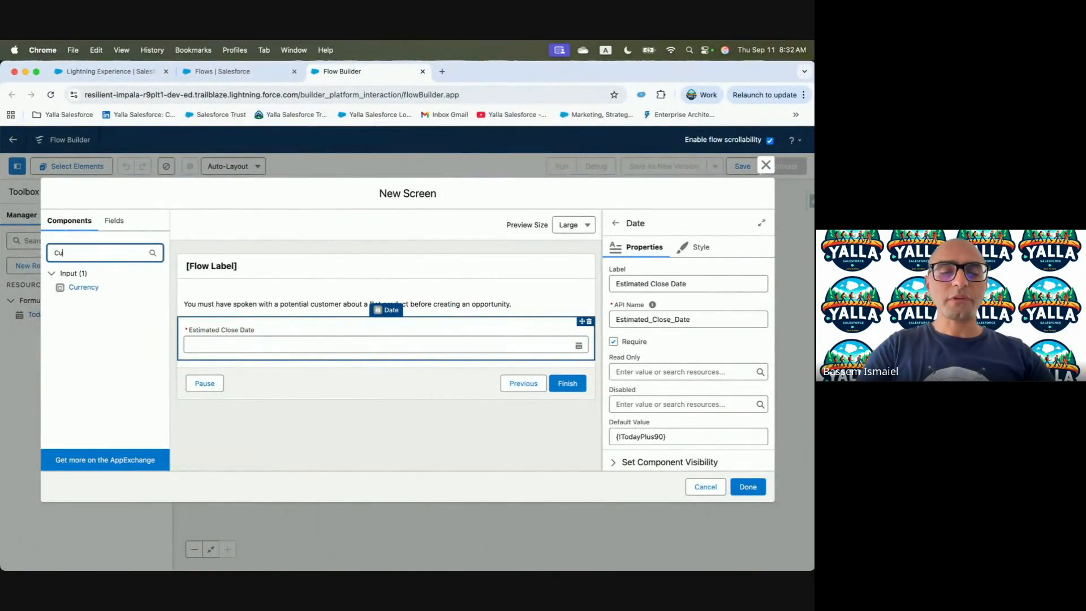
{"action": "type", "text": "rr"}
{"action": "left_click", "coordinate": [83, 287]}
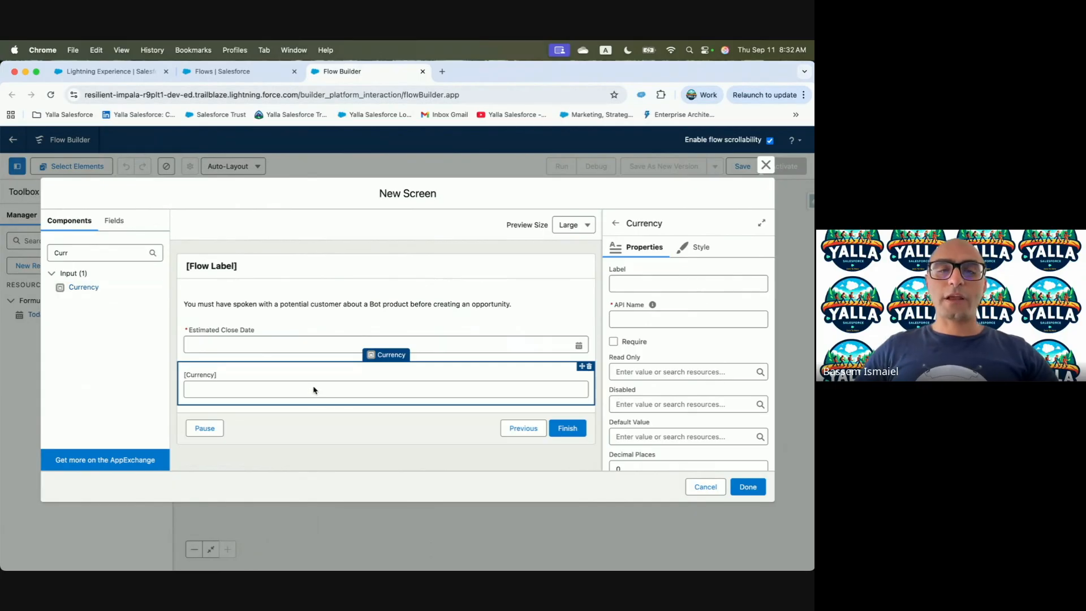
{"action": "left_click", "coordinate": [623, 287]}
{"action": "type", "text": "Estimated Amount"}
{"action": "left_click", "coordinate": [647, 328]}
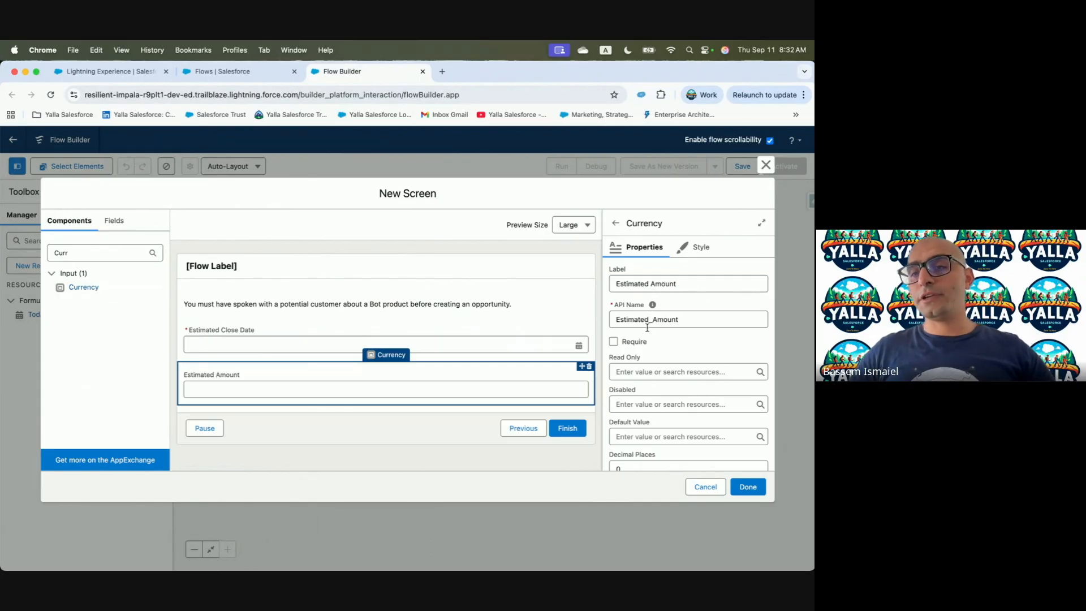
Set the Estimated Amount component's decimal places to 2, check against the challenge requirements, and finish the Opp Fields screen.
{"action": "key", "text": "ctrl+Left"}
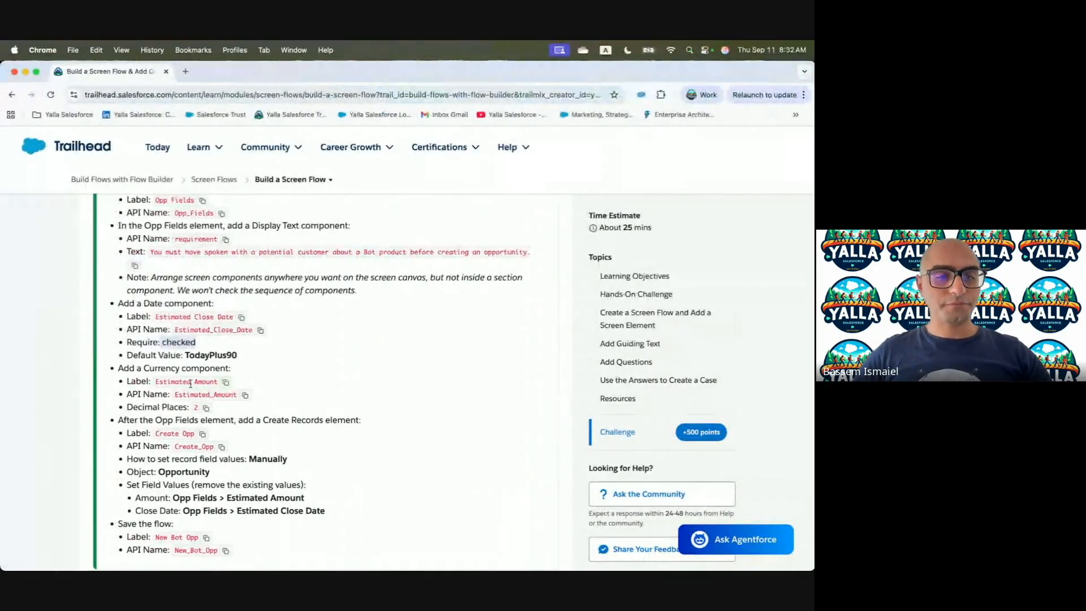
{"action": "key", "text": "ctrl+Right"}
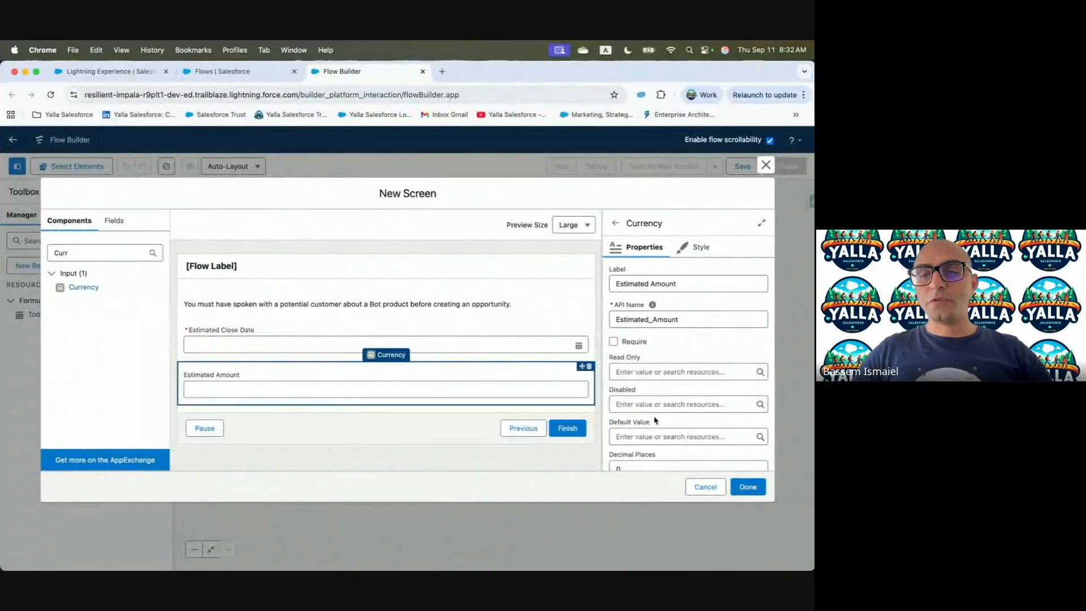
{"action": "scroll", "coordinate": [654, 419], "scroll_direction": "down", "scroll_amount": 2}
{"action": "left_click", "coordinate": [655, 417]}
{"action": "key", "text": "ctrl+Left"}
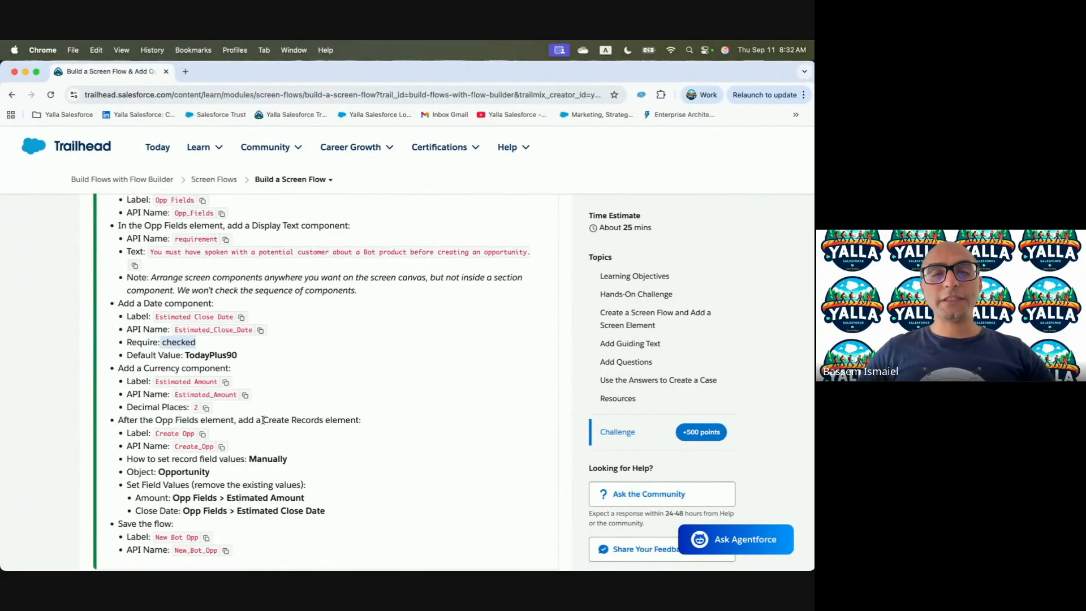
{"action": "key", "text": "ctrl+Right"}
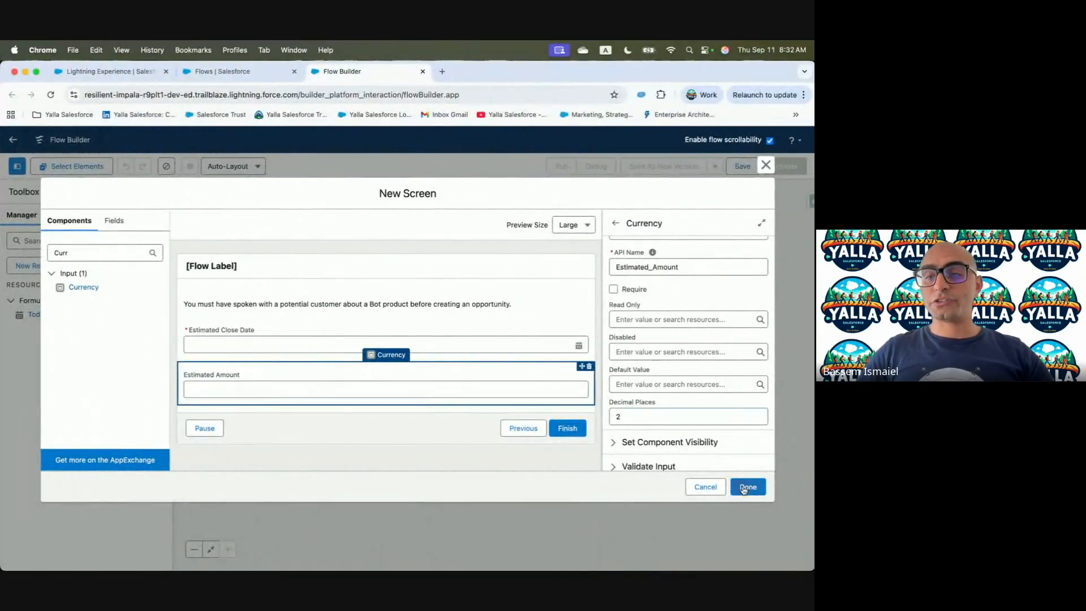
{"action": "left_click", "coordinate": [744, 488]}
Add a Create Records element directly after the Opp Fields screen in the flow.
{"action": "left_click", "coordinate": [408, 314]}
{"action": "type", "text": "C"}
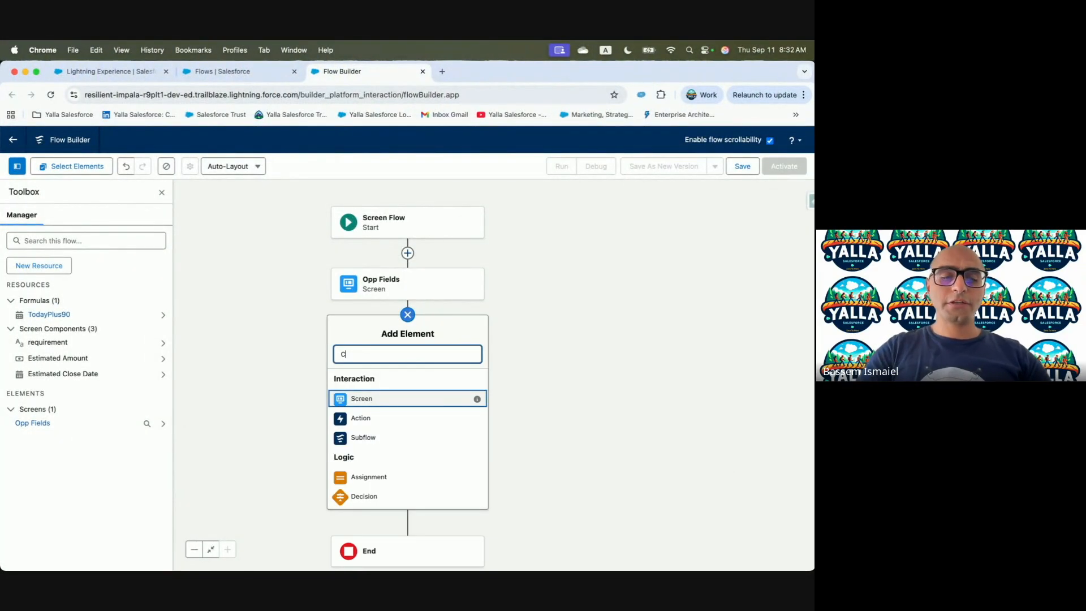
{"action": "type", "text": "reate"}
{"action": "left_click", "coordinate": [381, 379]}
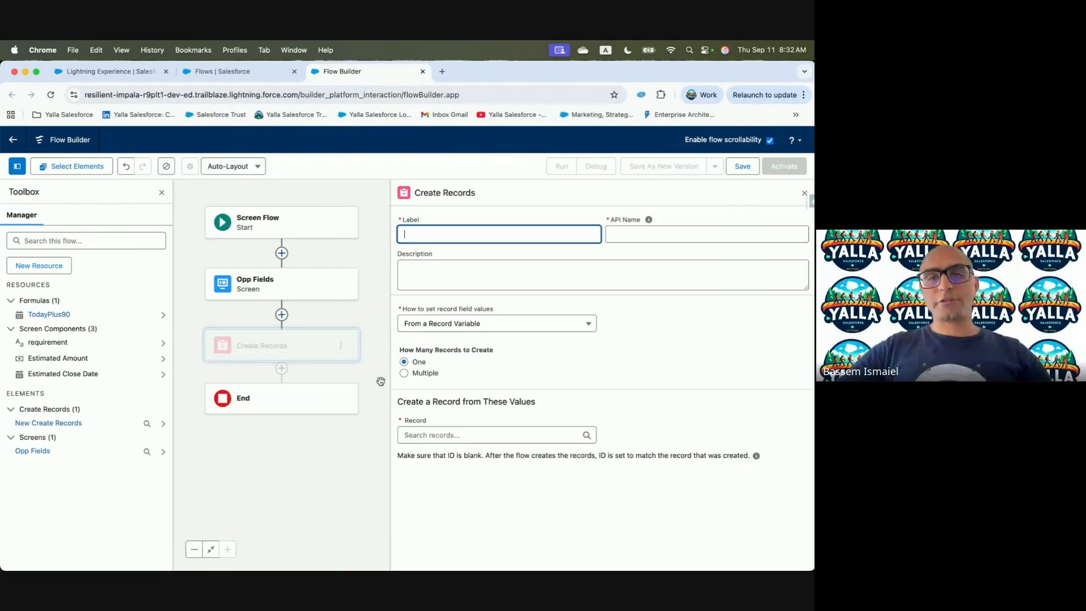
Label the Create Records element Create Opp, copied from the challenge, and enter Create Opp as its description.
{"action": "key", "text": "ctrl+Left"}
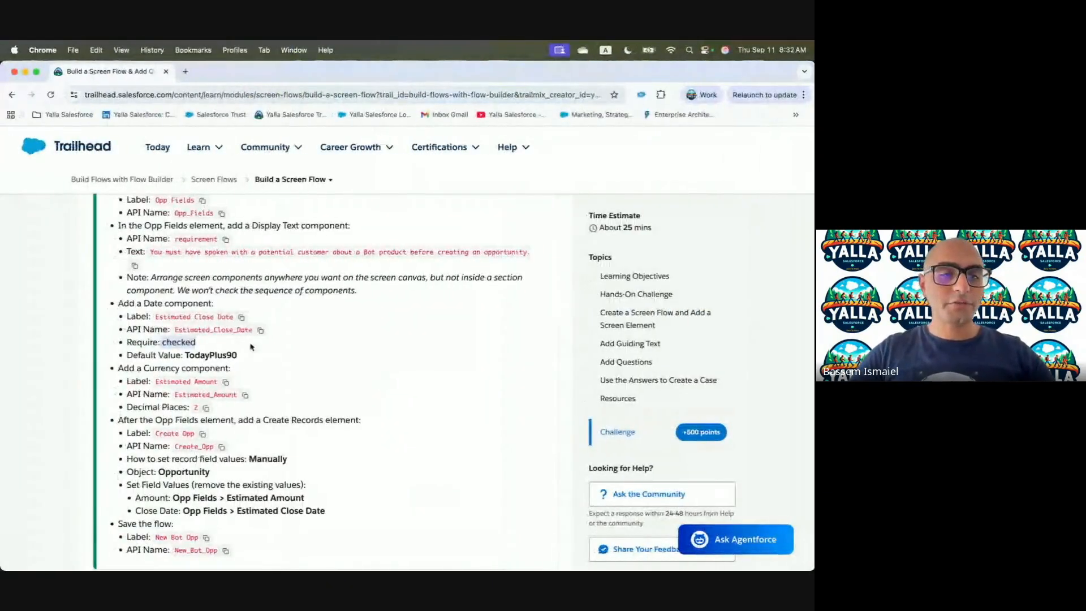
{"action": "scroll", "coordinate": [231, 397], "scroll_direction": "down", "scroll_amount": 1}
{"action": "left_click", "coordinate": [202, 401]}
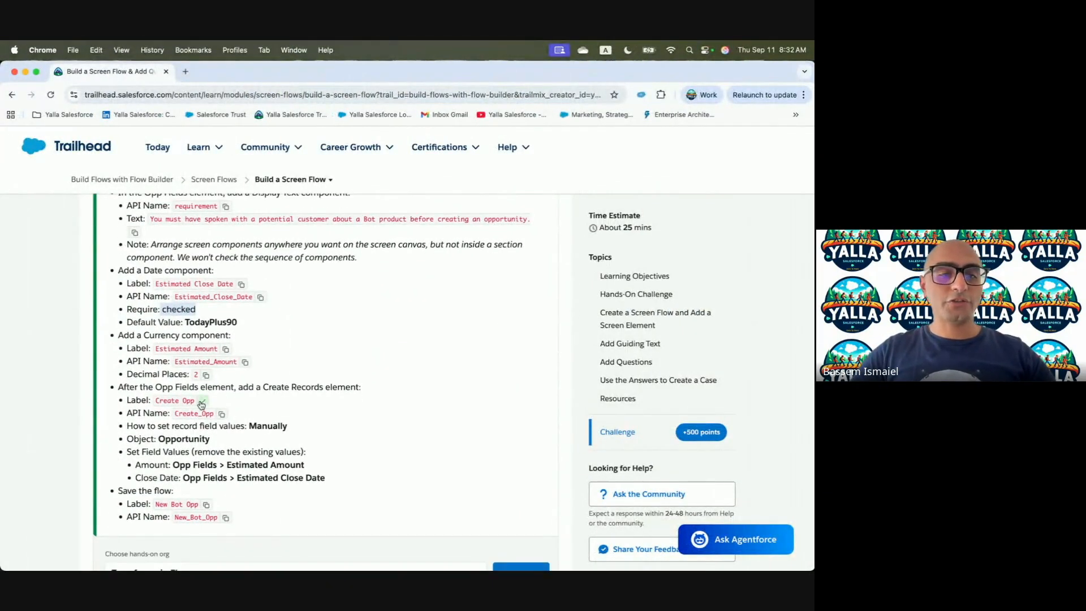
{"action": "key", "text": "ctrl+Right"}
{"action": "key", "text": "super+v"}
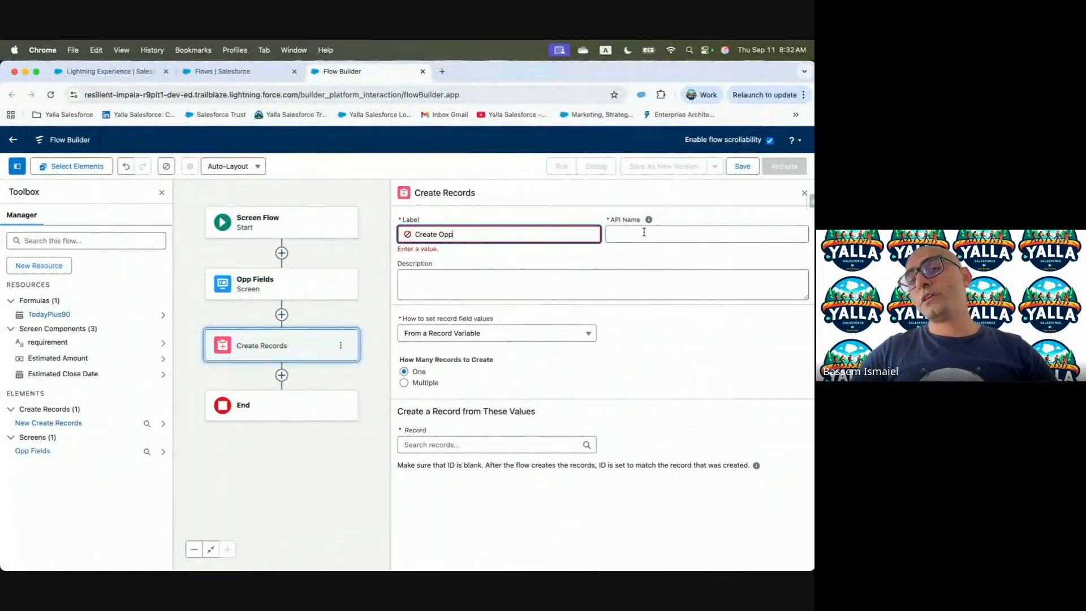
{"action": "left_click", "coordinate": [613, 232]}
{"action": "left_click", "coordinate": [534, 274]}
{"action": "key", "text": "super+v"}
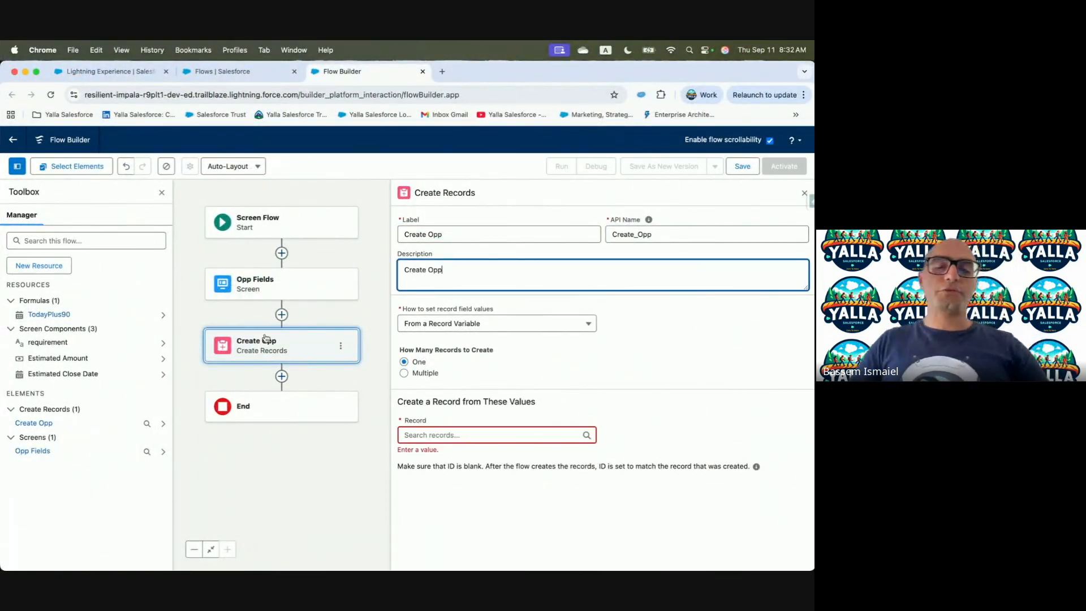
Have the Create Opp element's record field values set manually and choose Opportunity as its object.
{"action": "left_click", "coordinate": [484, 335]}
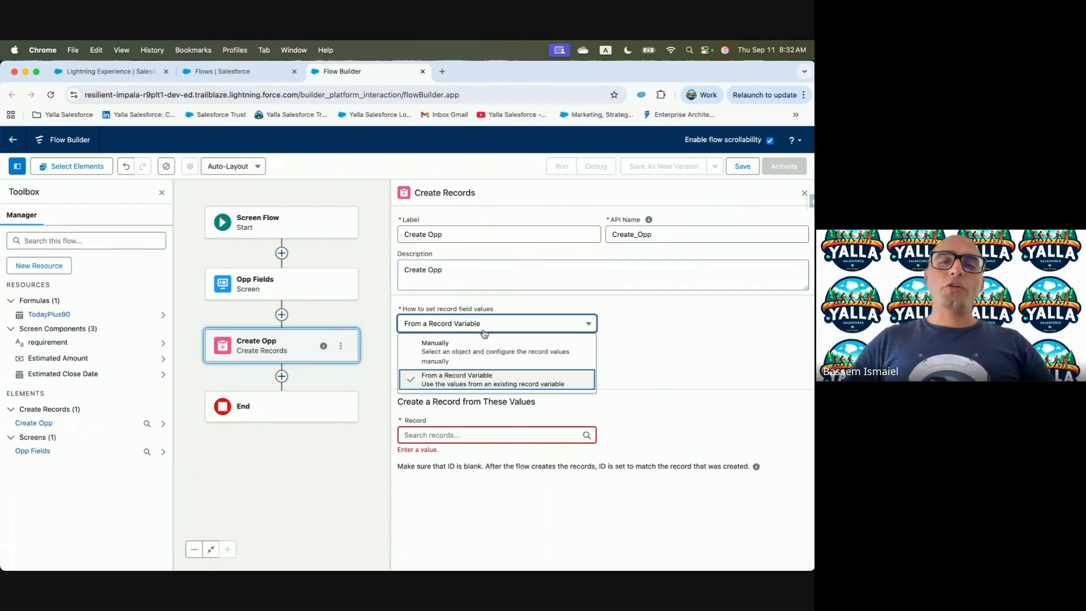
{"action": "left_click", "coordinate": [476, 354]}
{"action": "left_click", "coordinate": [478, 392]}
{"action": "type", "text": "Opp"}
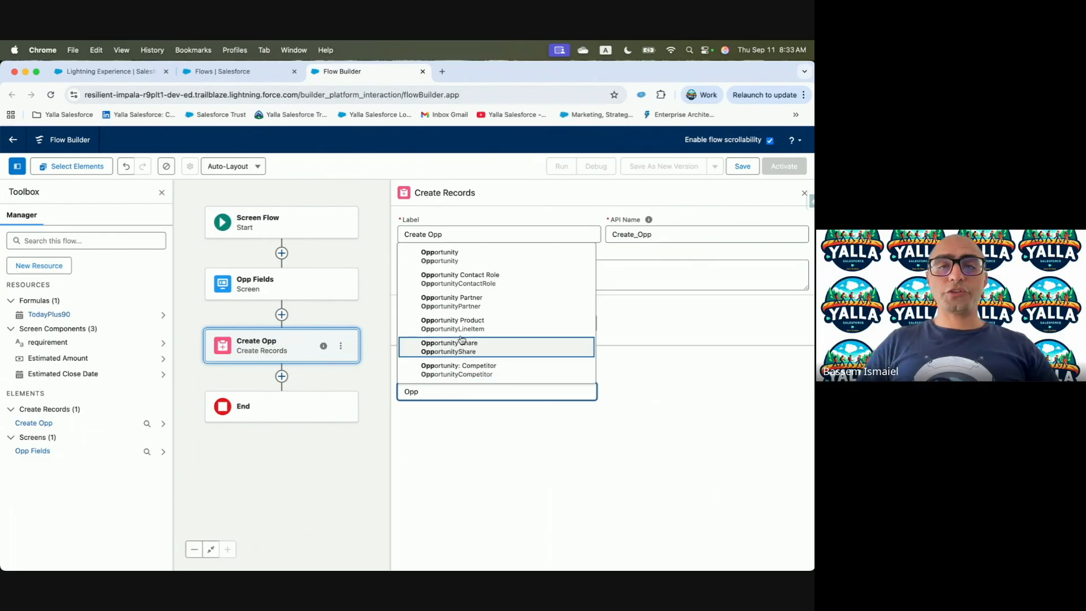
{"action": "left_click", "coordinate": [441, 256]}
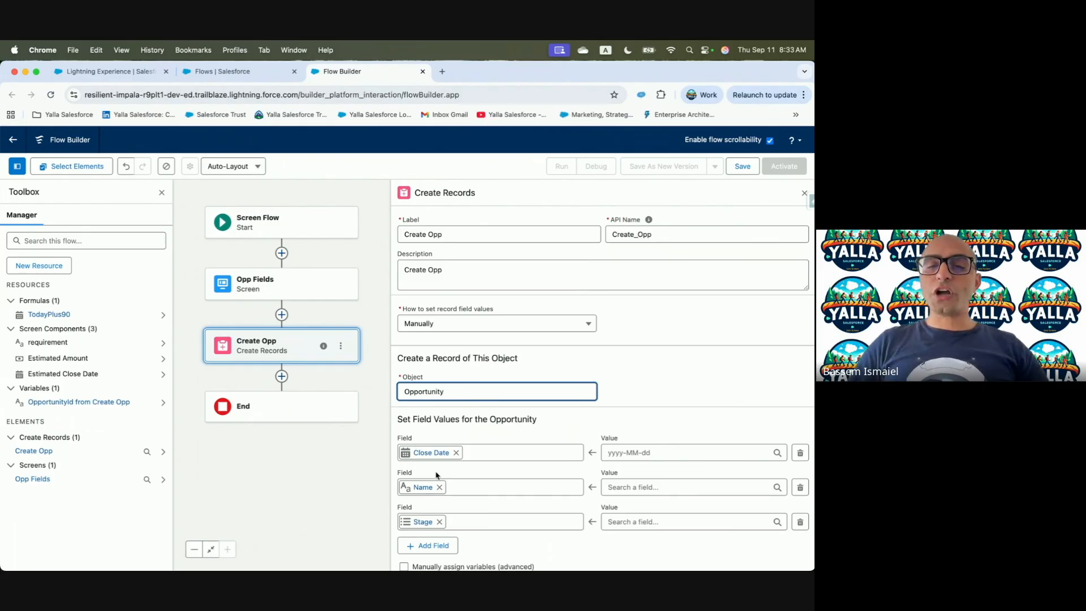
Following the challenge's field values, add the Amount field to the Opportunity and map it to Estimated_Amount from the Opp Fields screen.
{"action": "key", "text": "ctrl+Left"}
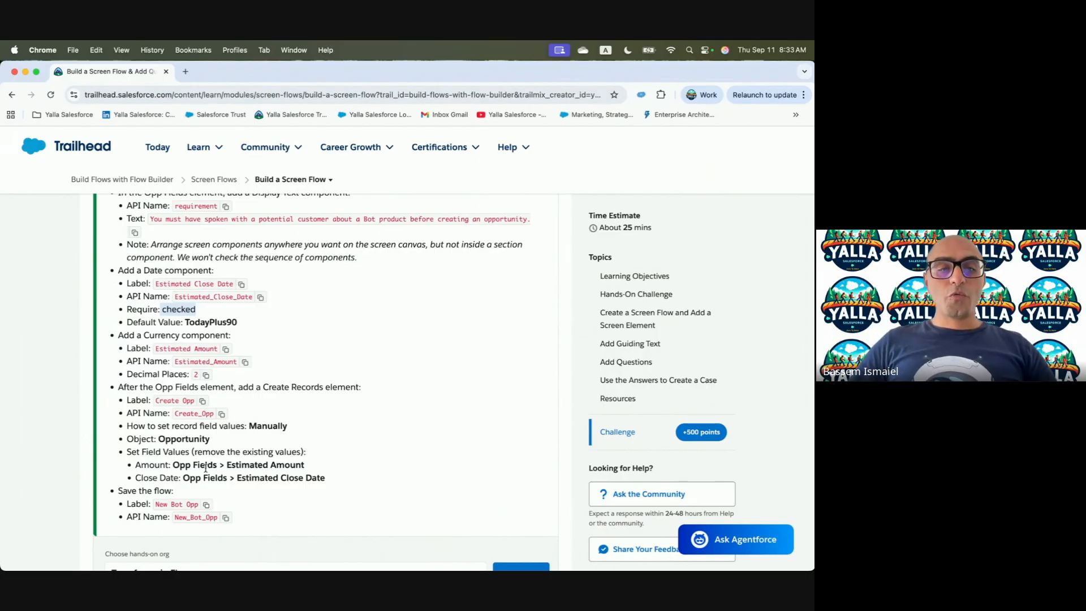
{"action": "left_click_drag", "start_coordinate": [178, 465], "coordinate": [228, 467]}
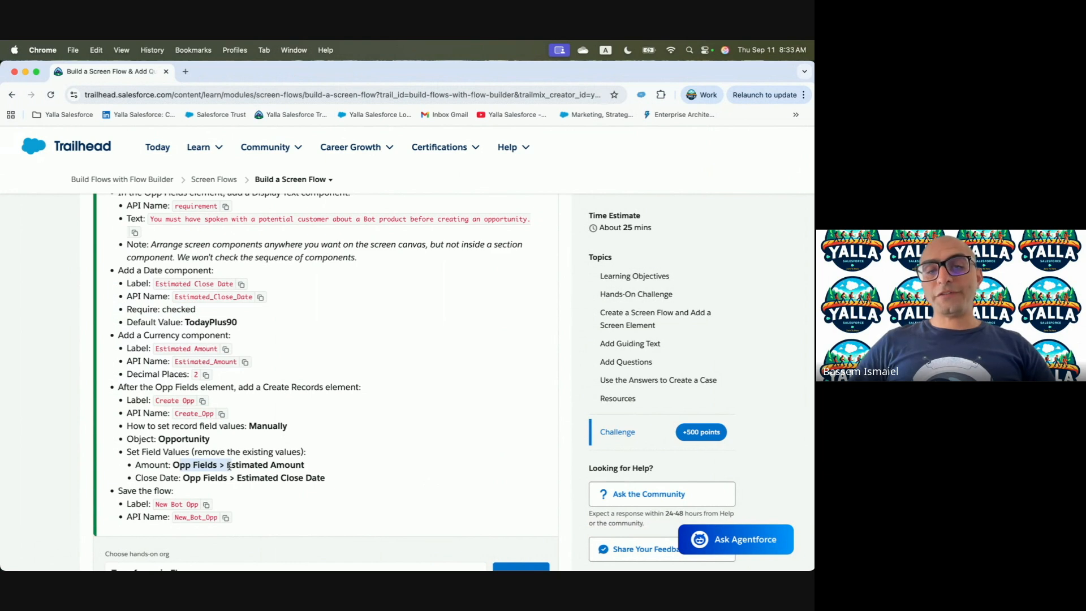
{"action": "key", "text": "ctrl+Right"}
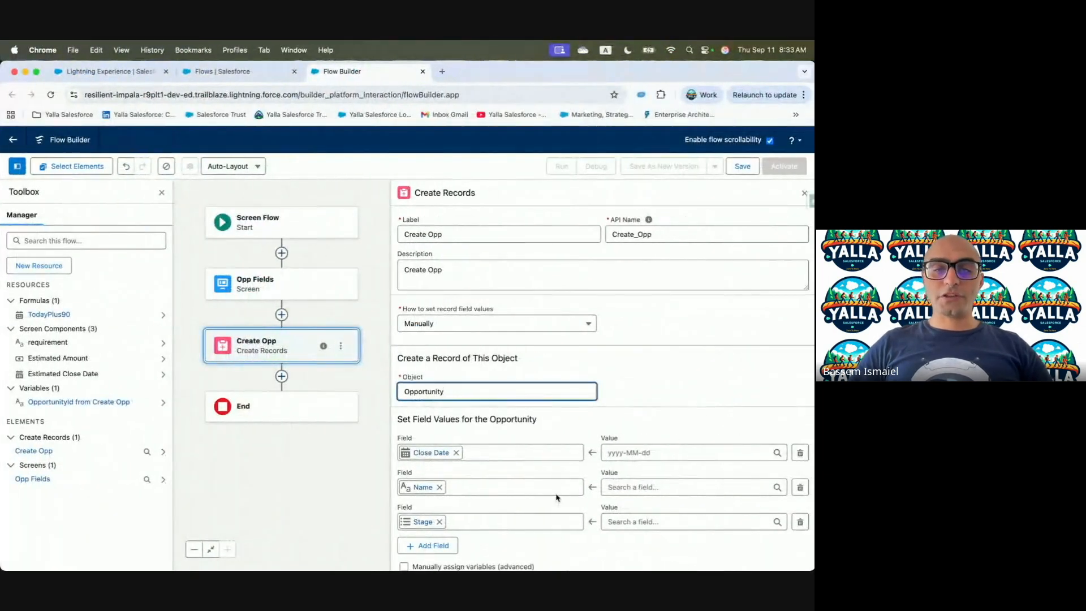
{"action": "left_click", "coordinate": [434, 545]}
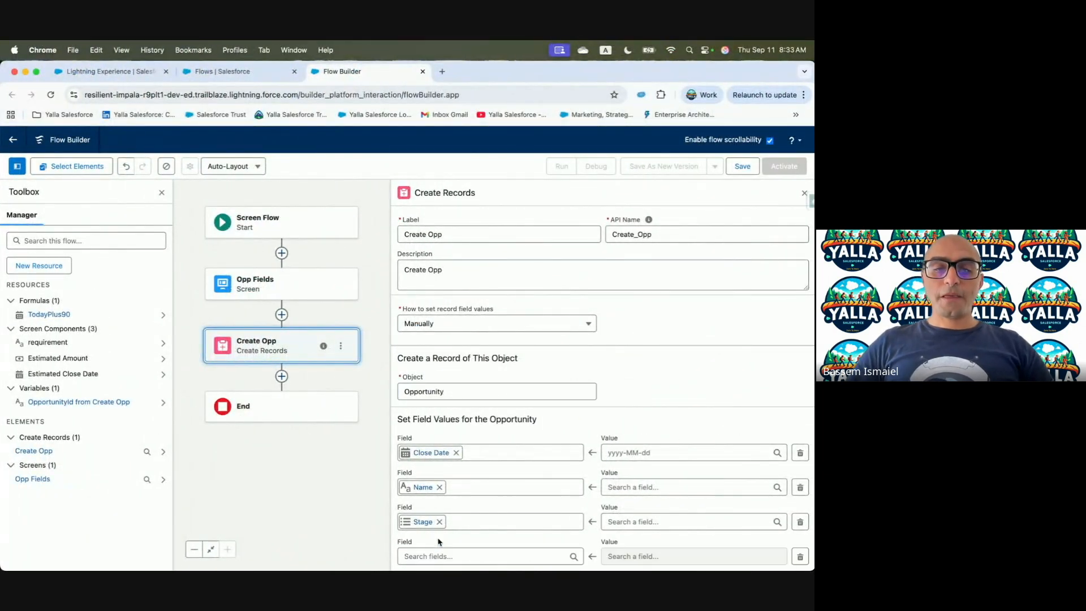
{"action": "left_click", "coordinate": [442, 552]}
{"action": "type", "text": "Amou"}
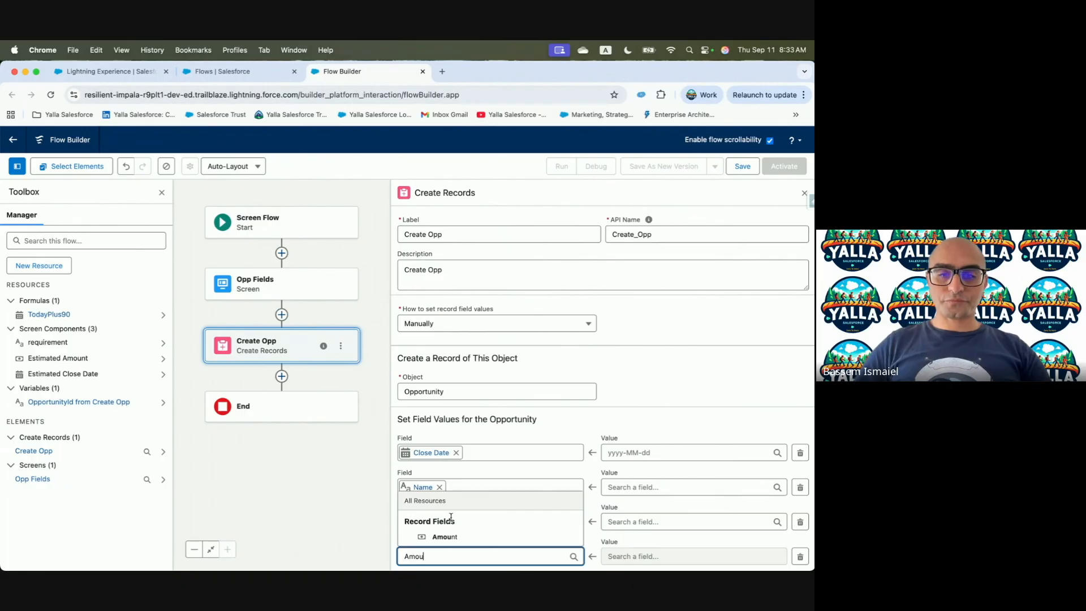
{"action": "left_click", "coordinate": [444, 536]}
{"action": "left_click", "coordinate": [643, 557]}
{"action": "type", "text": "Es"}
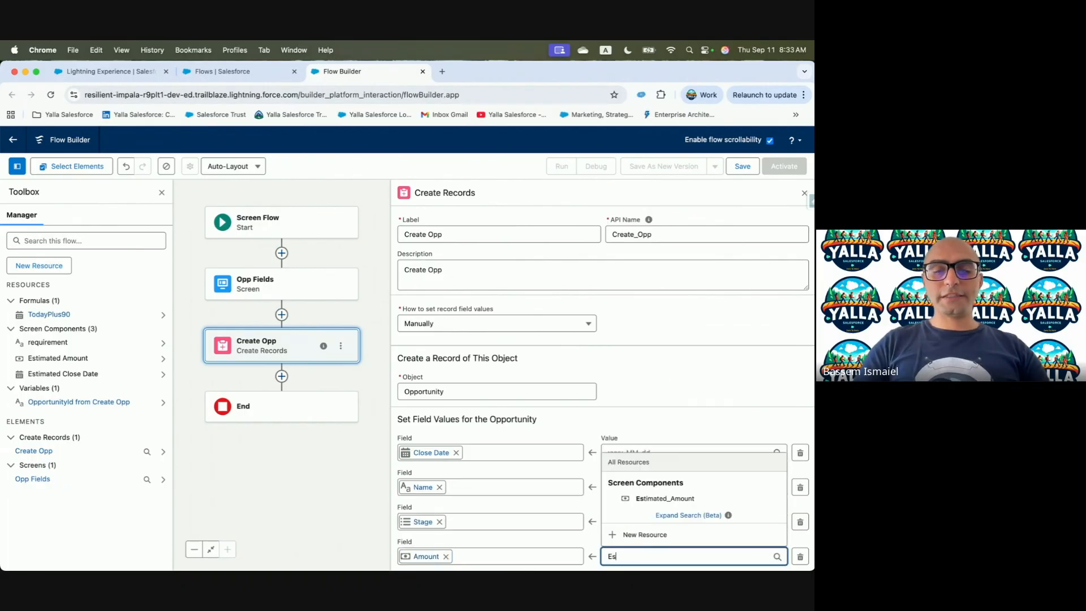
{"action": "left_click", "coordinate": [645, 499]}
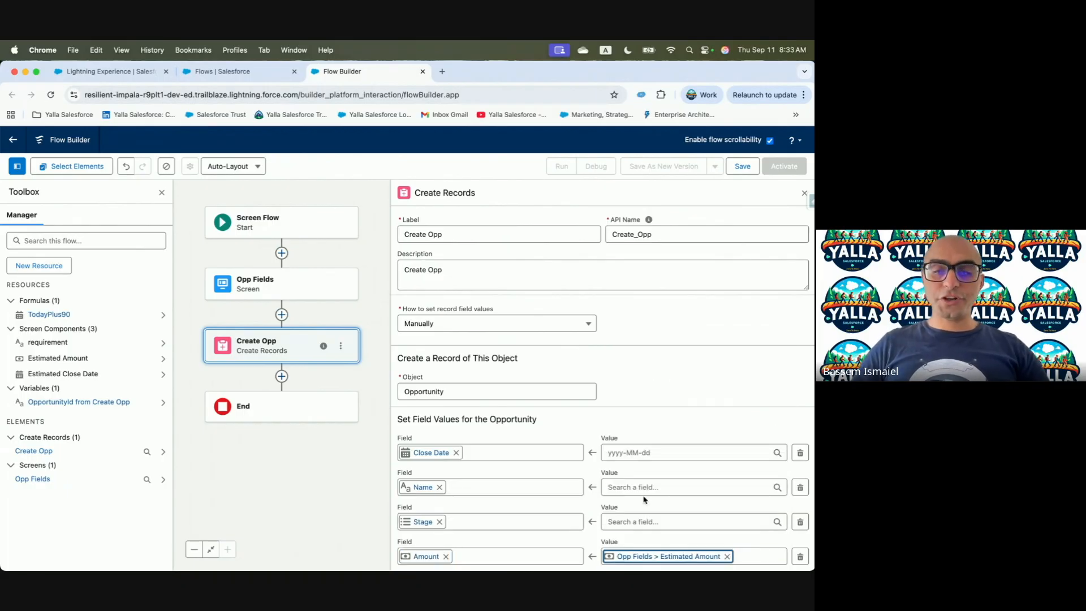
Map the Opportunity's Close Date field to Estimated_Close_Date from the Opp Fields screen, as the challenge requires.
{"action": "key", "text": "ctrl+Left"}
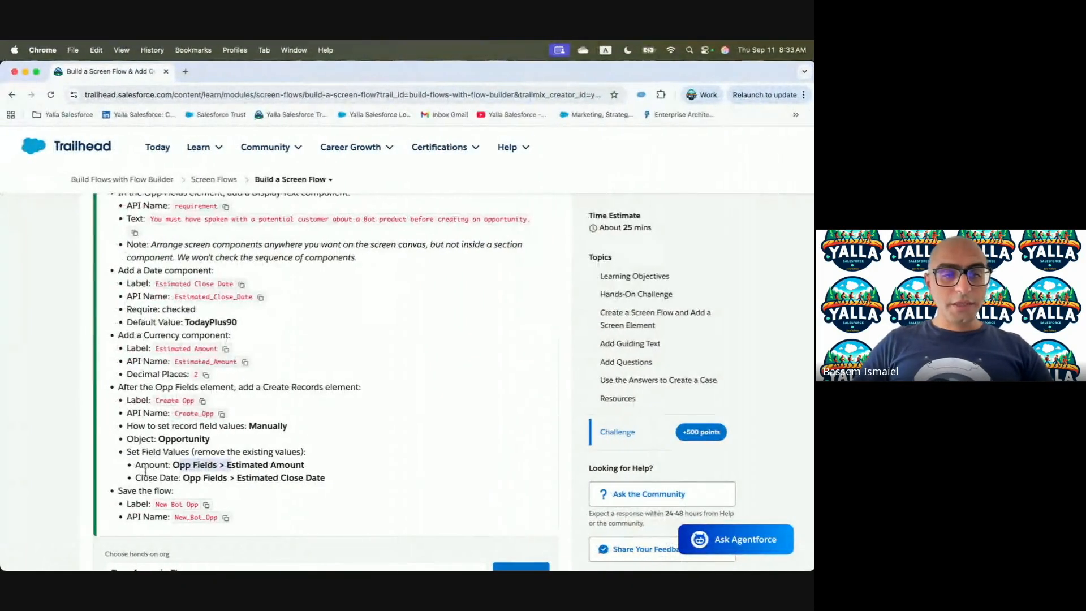
{"action": "key", "text": "ctrl+Right"}
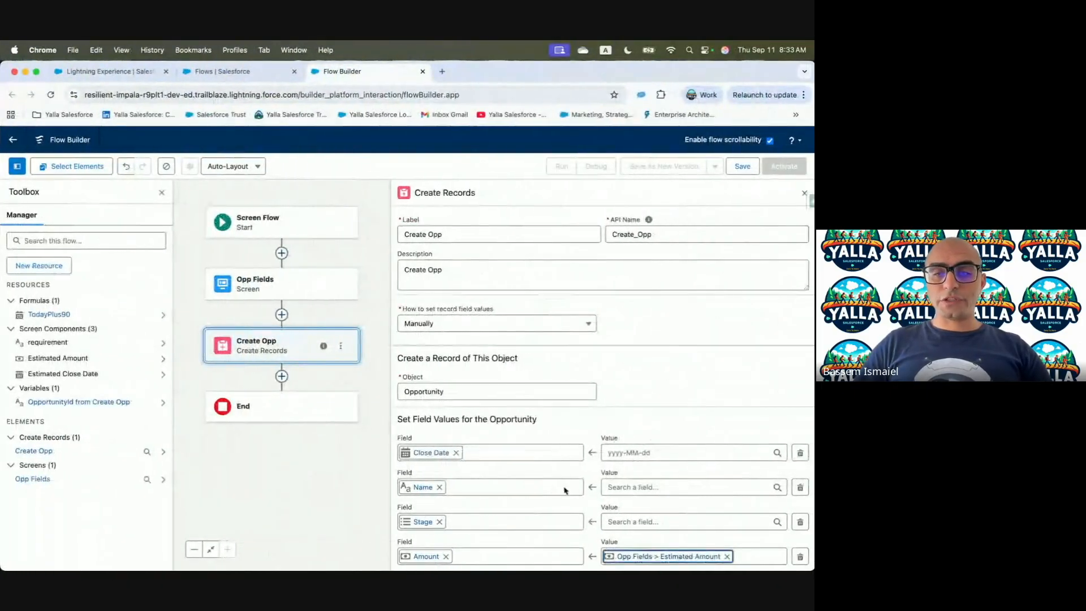
{"action": "left_click", "coordinate": [621, 453]}
{"action": "type", "text": "Est"}
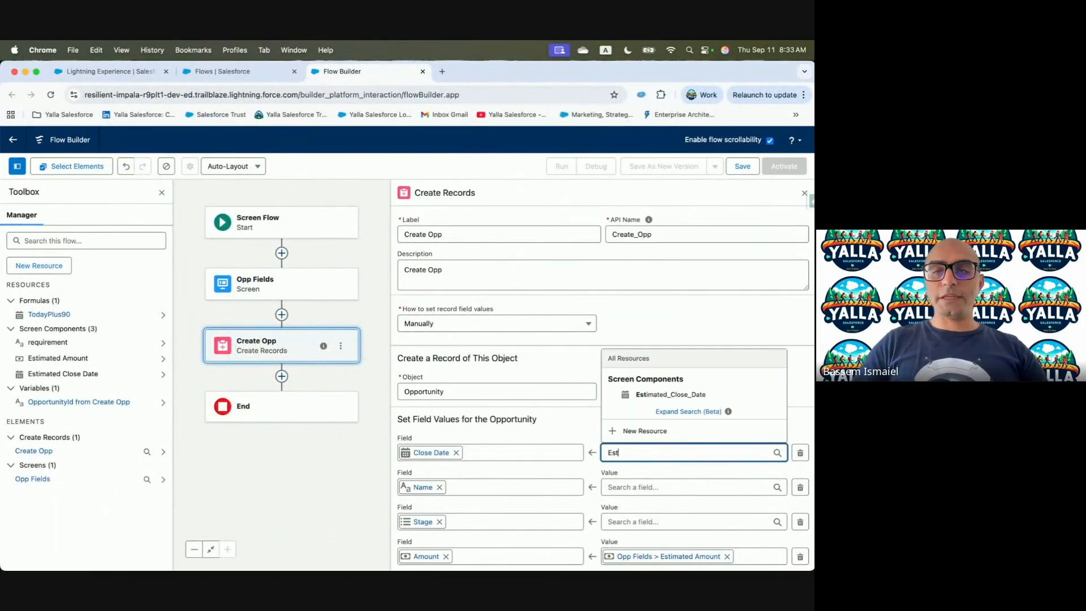
{"action": "left_click", "coordinate": [669, 394]}
Save the flow with the label New Bot Opp and the API name New_Bot_Opp given in the challenge.
{"action": "left_click", "coordinate": [743, 166]}
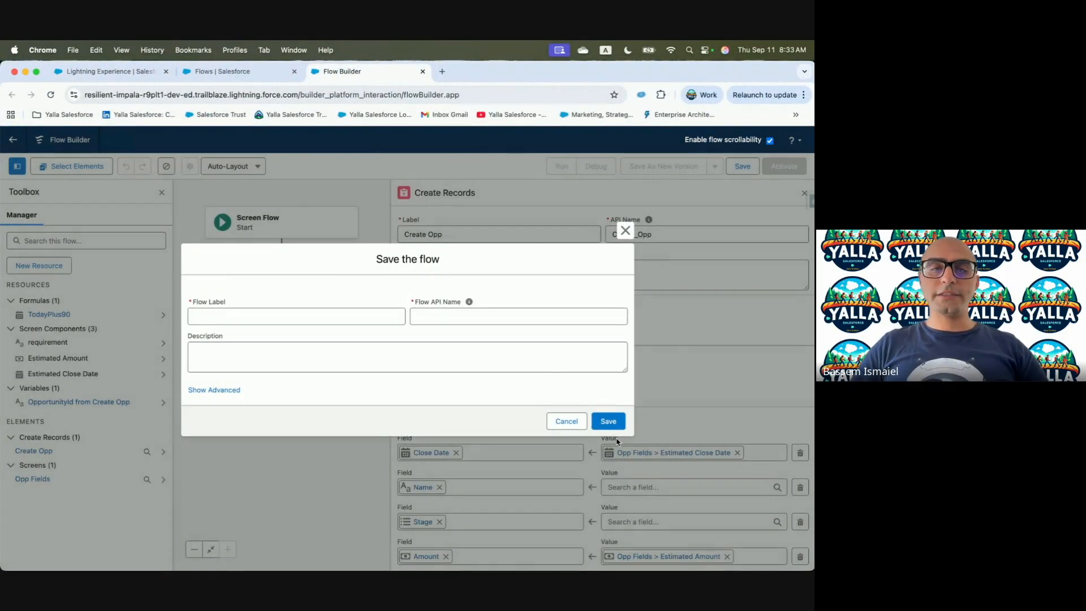
{"action": "key", "text": "ctrl+Left"}
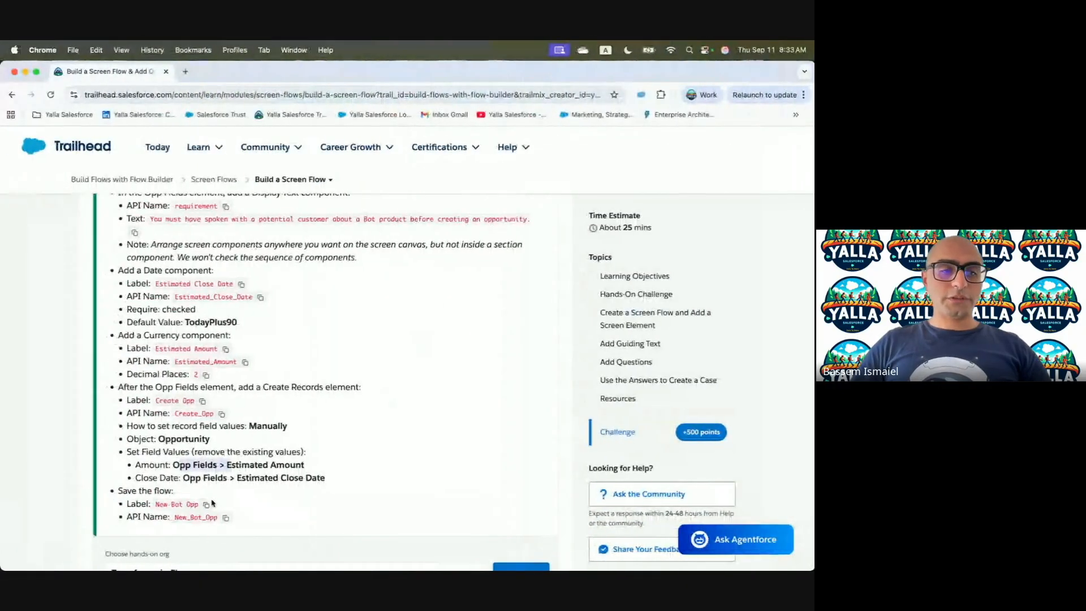
{"action": "key", "text": "ctrl+Right"}
{"action": "left_click", "coordinate": [230, 319]}
{"action": "type", "text": "New Bot Opp"}
{"action": "left_click", "coordinate": [490, 310]}
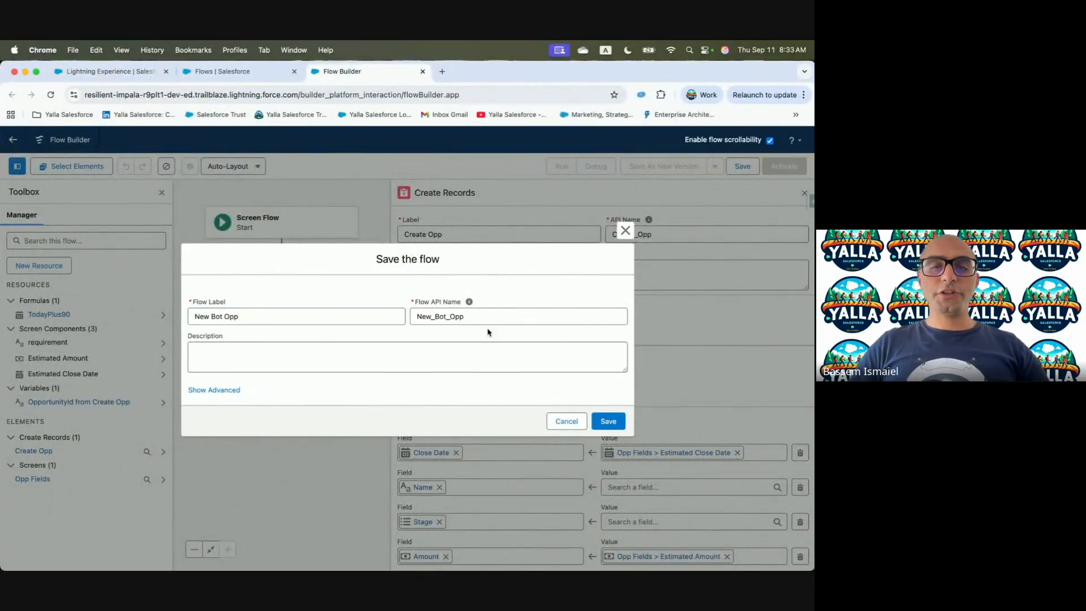
{"action": "left_click", "coordinate": [609, 421]}
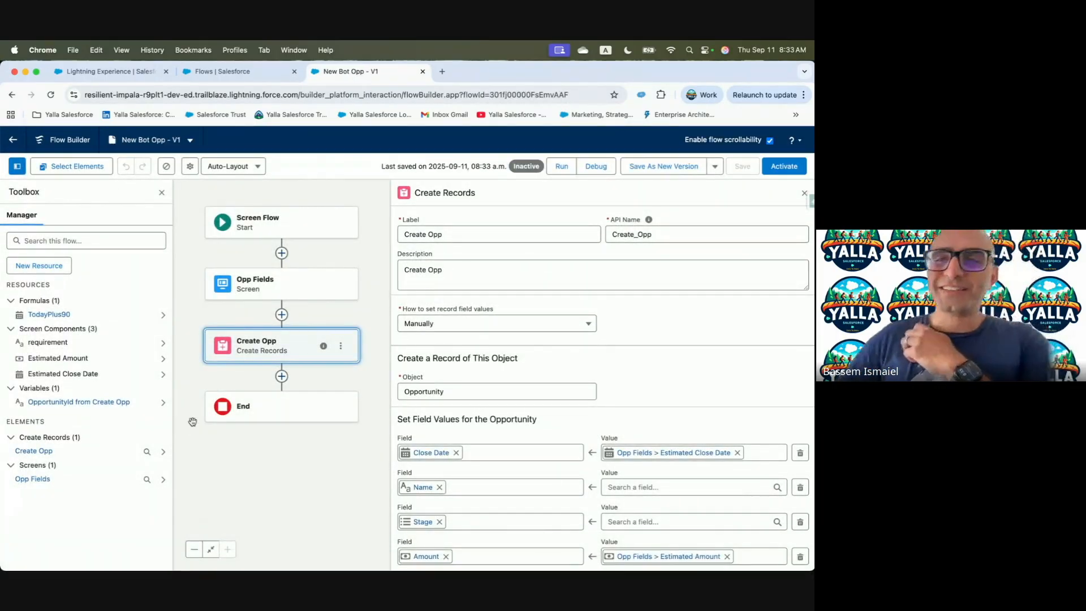
Switch to the Trailhead challenge page and submit the flow for checking to earn 500 points.
{"action": "key", "text": "ctrl+Left"}
{"action": "scroll", "coordinate": [222, 482], "scroll_direction": "down", "scroll_amount": 6}
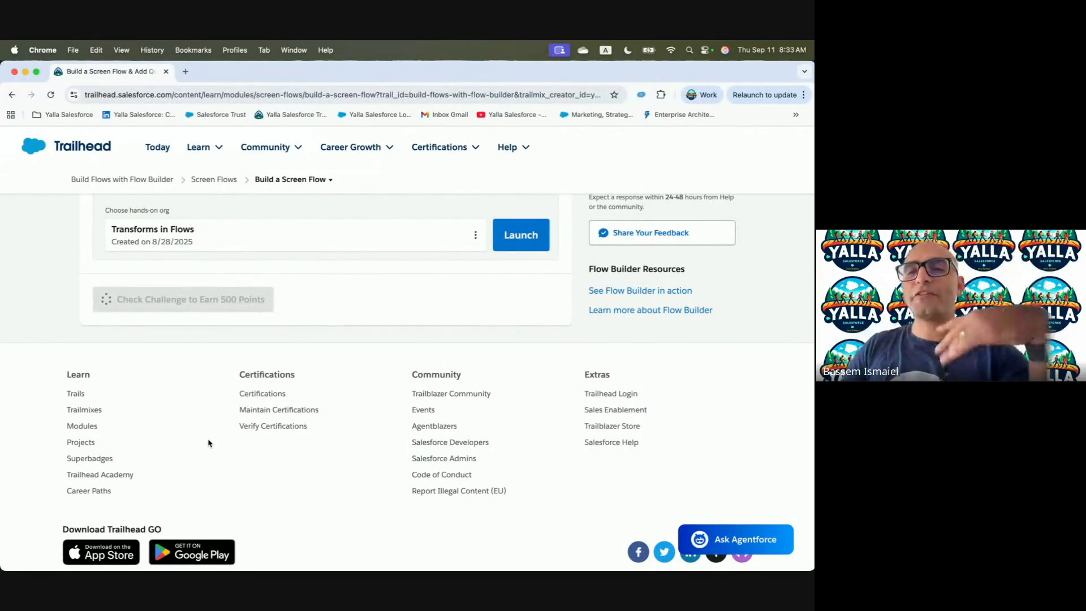
{"action": "scroll", "coordinate": [209, 443], "scroll_direction": "up", "scroll_amount": 2}
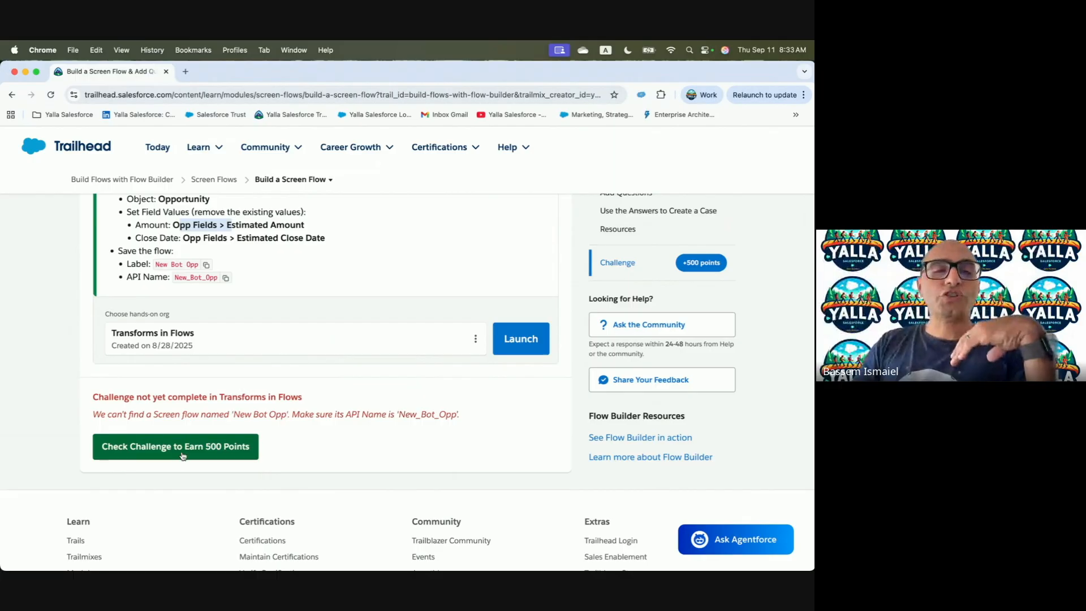
{"action": "left_click", "coordinate": [183, 456]}
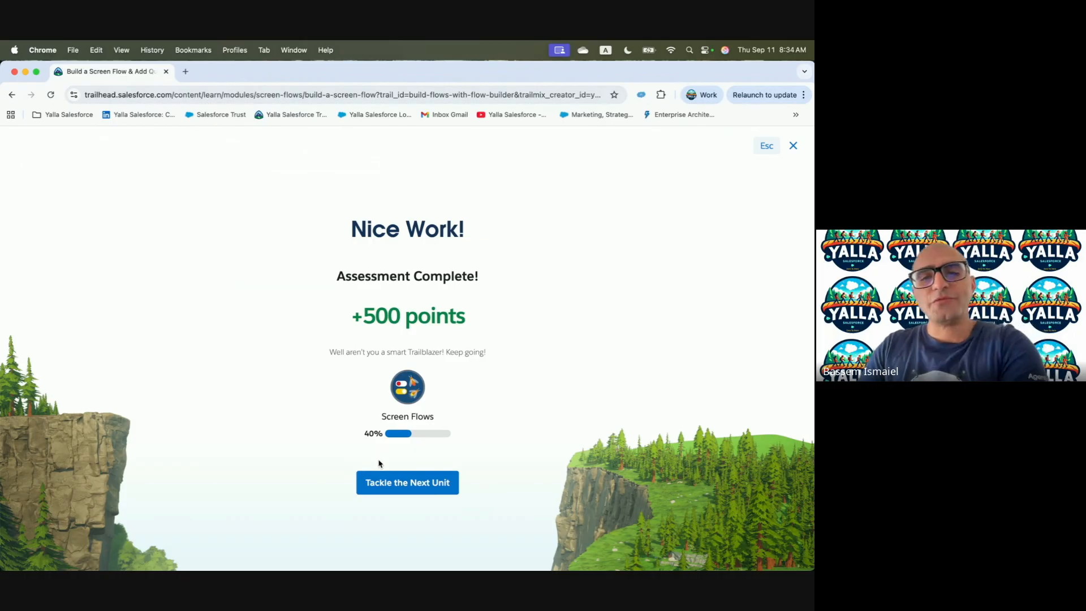
Open the next Trailhead unit, Give Users a Choice, and find its Create Multiple-Choice Questions challenge instructions.
{"action": "left_click", "coordinate": [378, 482]}
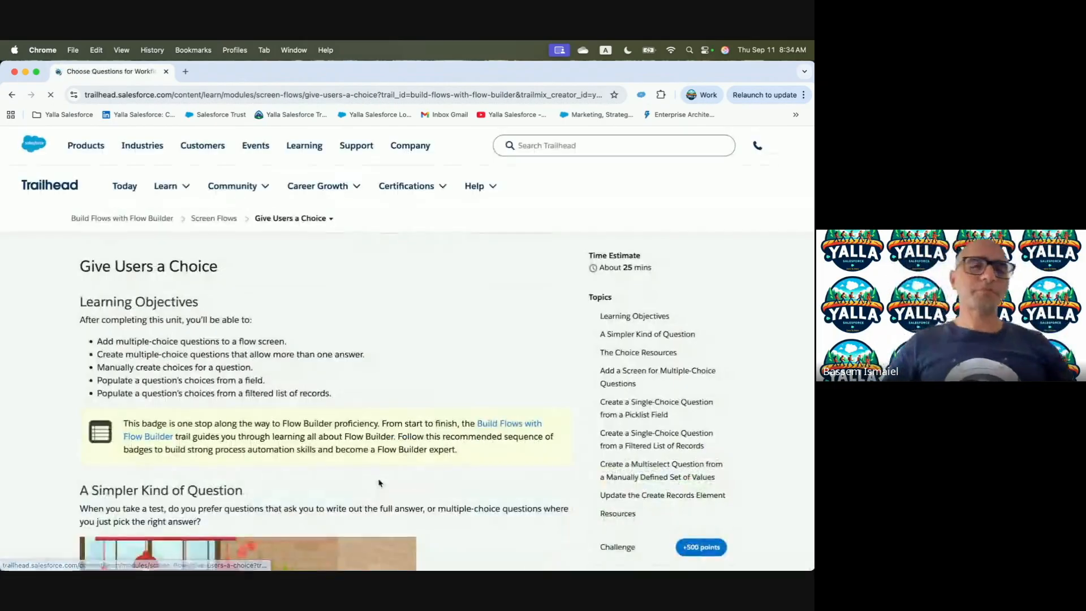
{"action": "scroll", "coordinate": [379, 483], "scroll_direction": "down", "scroll_amount": 20}
{"action": "scroll", "coordinate": [343, 405], "scroll_direction": "down", "scroll_amount": 15}
{"action": "scroll", "coordinate": [343, 407], "scroll_direction": "up", "scroll_amount": 6}
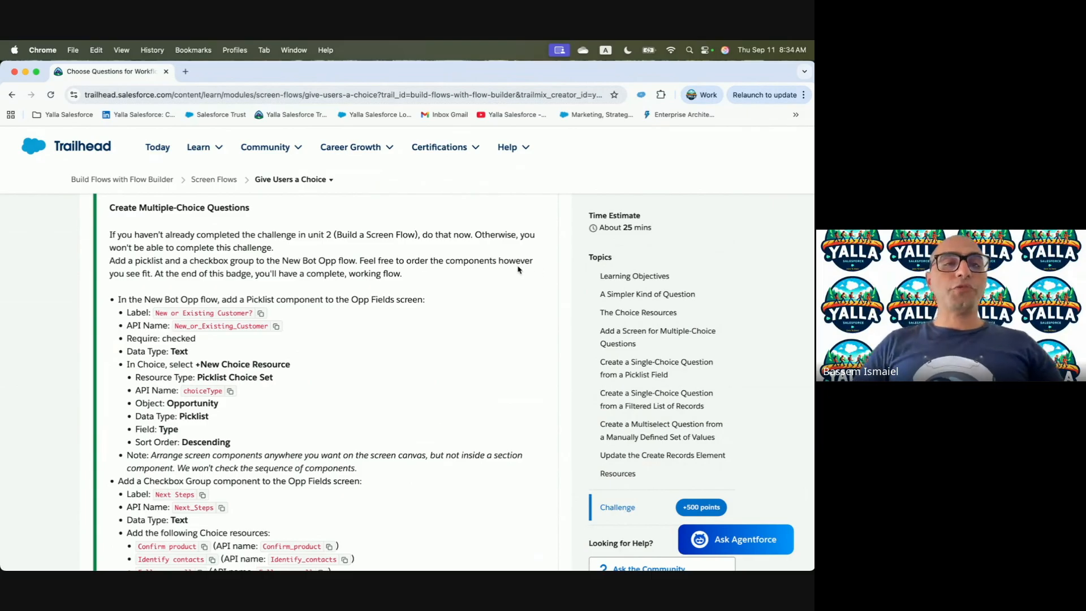
{"action": "scroll", "coordinate": [215, 292], "scroll_direction": "down", "scroll_amount": 2}
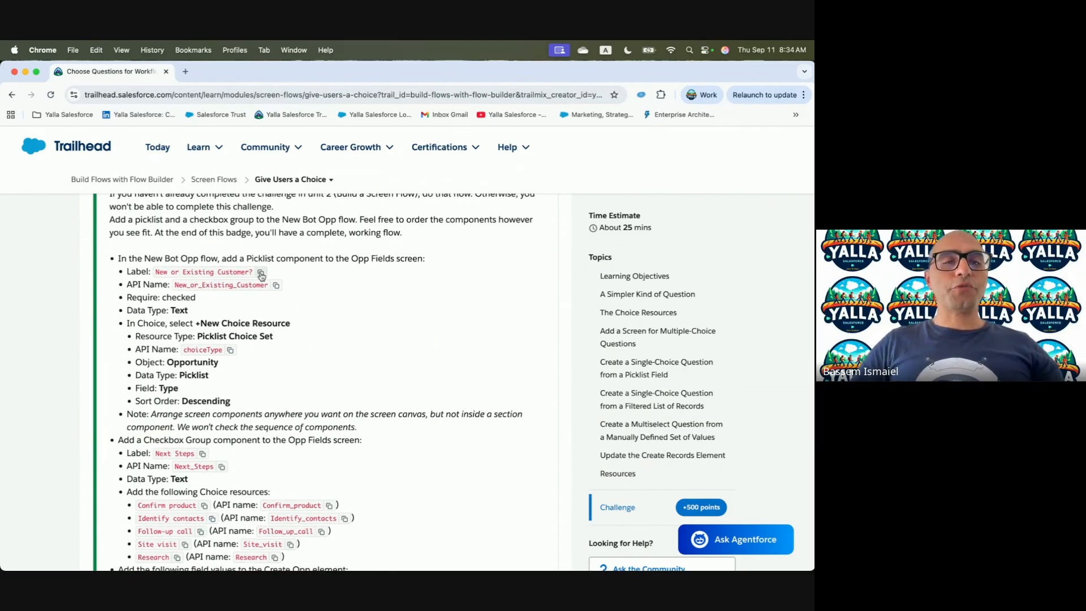
In the New Bot Opp flow's Opp Fields screen, add a Picklist labelled New or Existing Customer? with API name New_or_Existing_Customer.
{"action": "key", "text": "ctrl+Right"}
{"action": "left_click", "coordinate": [234, 280]}
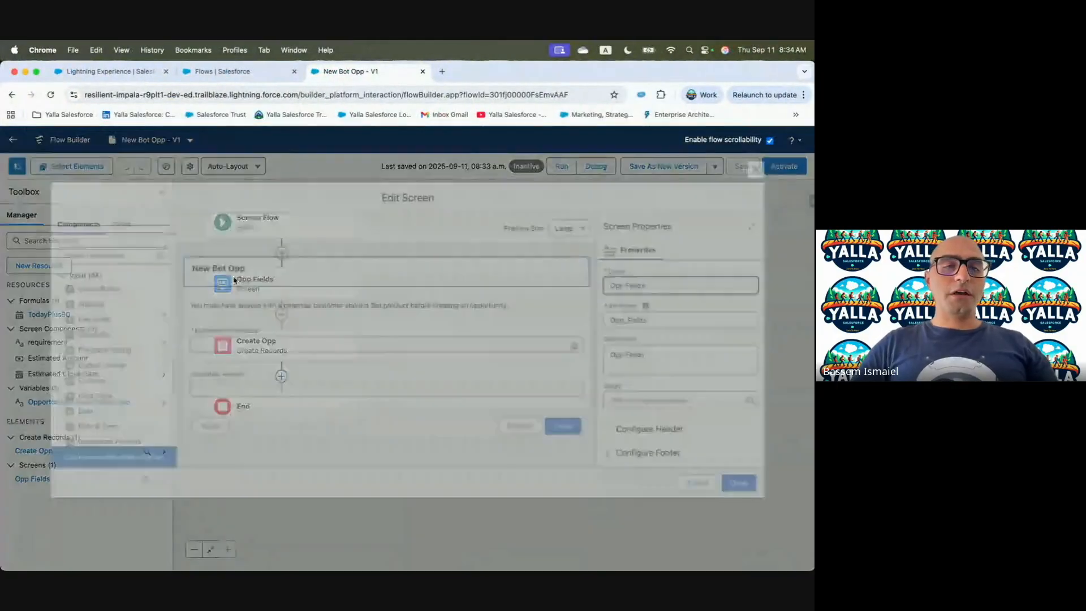
{"action": "left_click", "coordinate": [138, 251]}
{"action": "type", "text": "Pickli"}
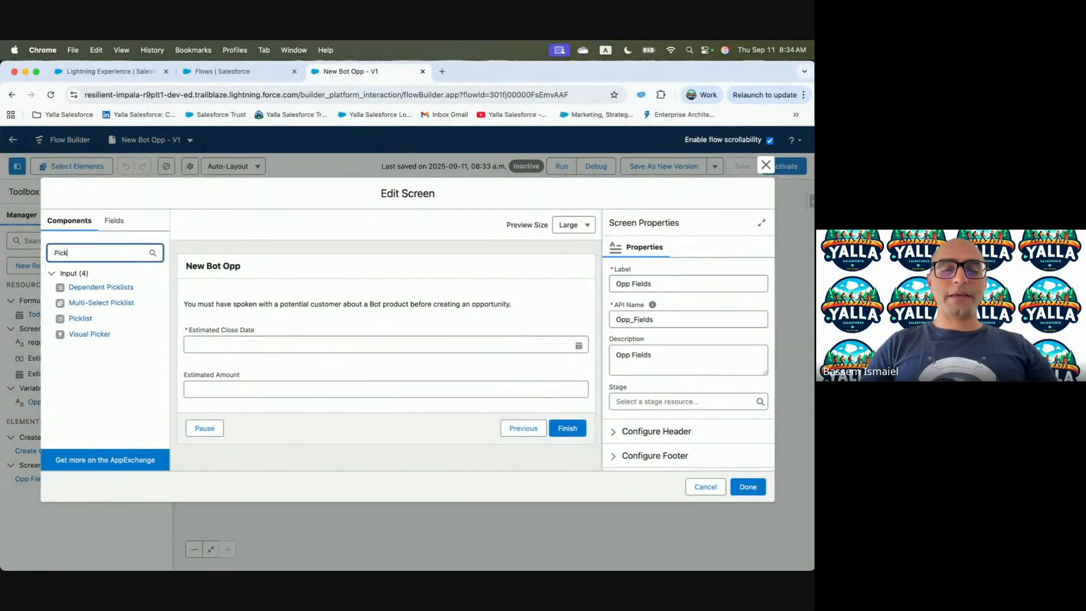
{"action": "left_click", "coordinate": [79, 319]}
{"action": "left_click", "coordinate": [633, 283]}
{"action": "type", "text": "New or Existing Customer?"}
{"action": "left_click", "coordinate": [645, 314]}
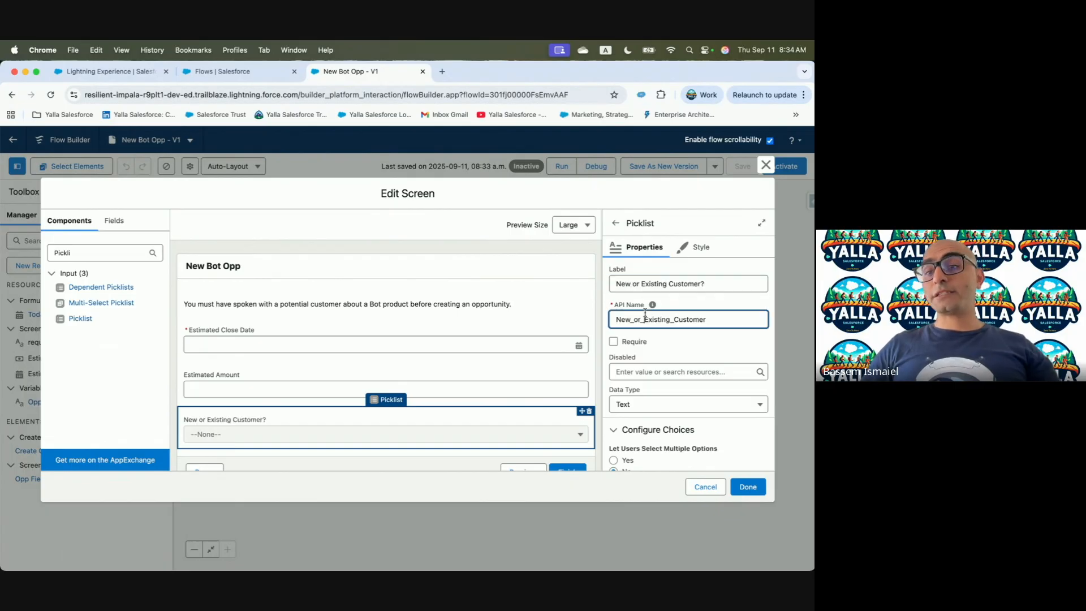
Make the New or Existing Customer? picklist required, as the challenge specifies.
{"action": "key", "text": "ctrl+Left"}
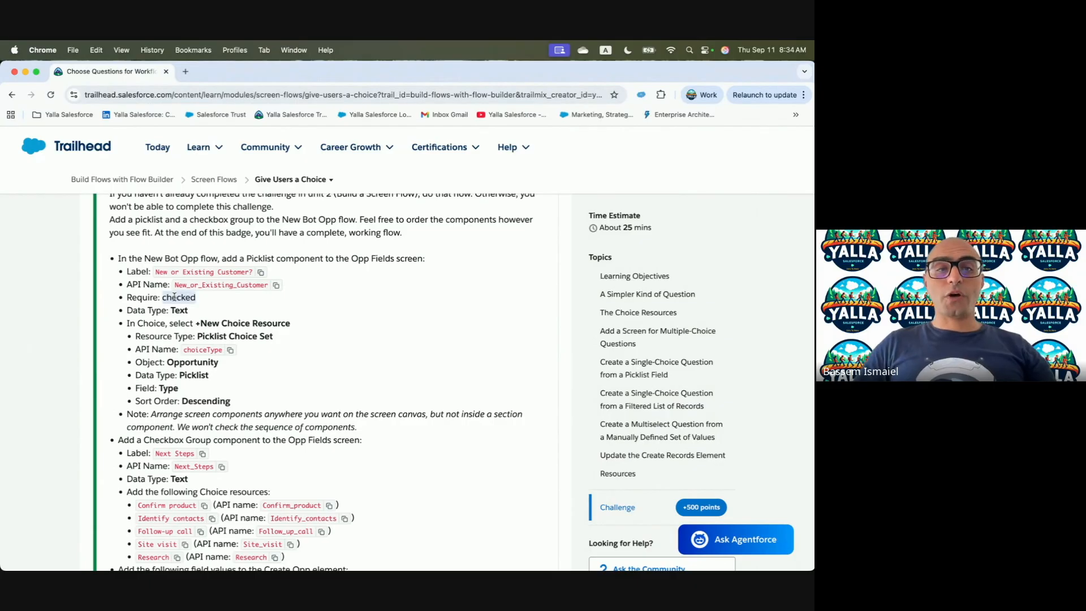
{"action": "key", "text": "ctrl+Right"}
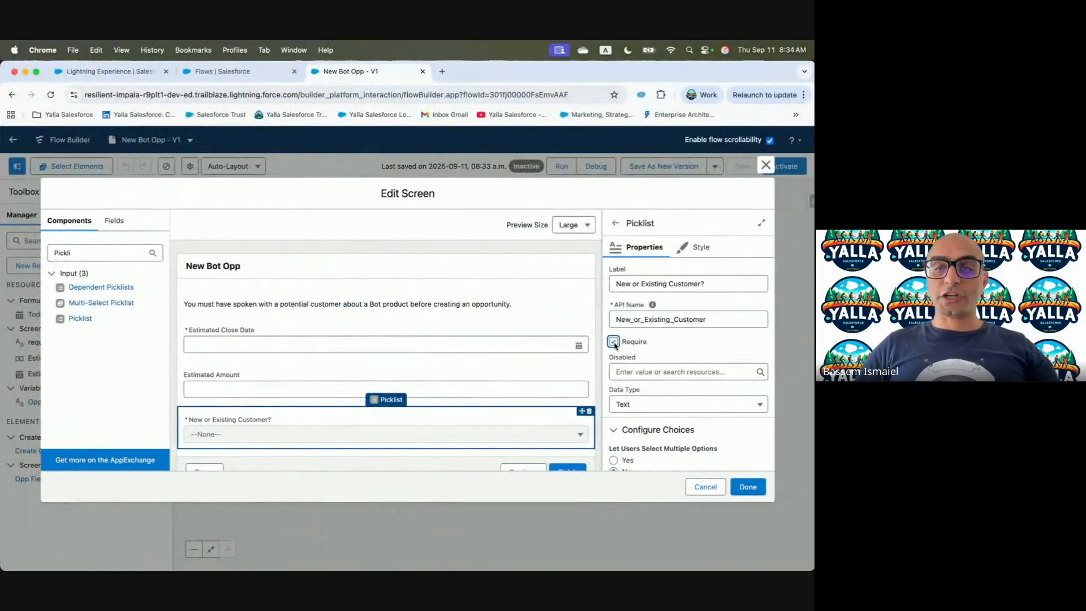
{"action": "key", "text": "ctrl+Left"}
{"action": "key", "text": "ctrl+Right"}
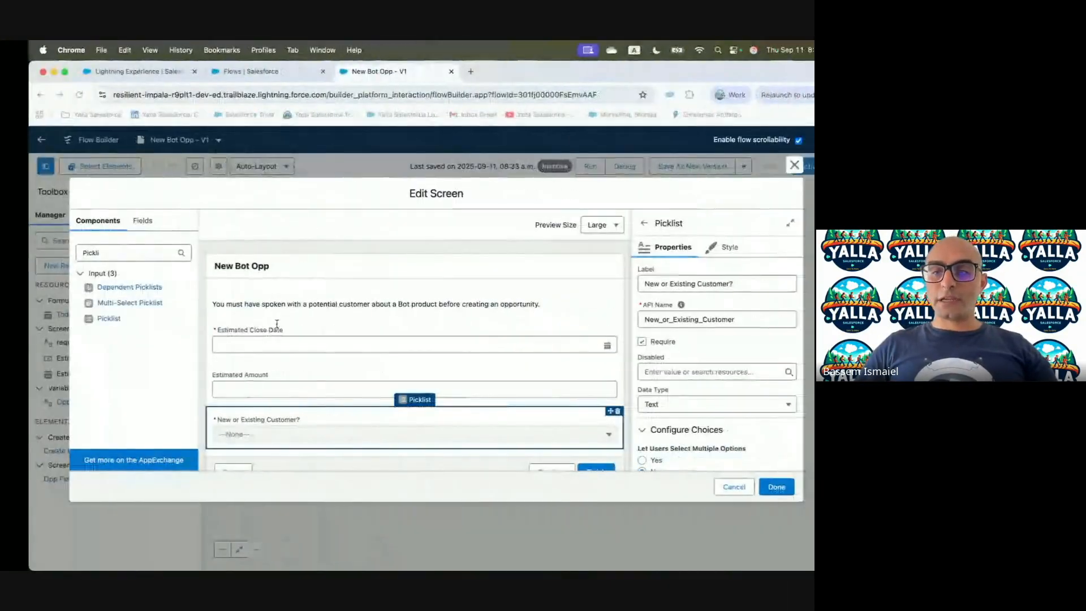
Start a new choice resource for the picklist and set its resource type to Picklist Choice Set, following the challenge.
{"action": "key", "text": "ctrl+Left"}
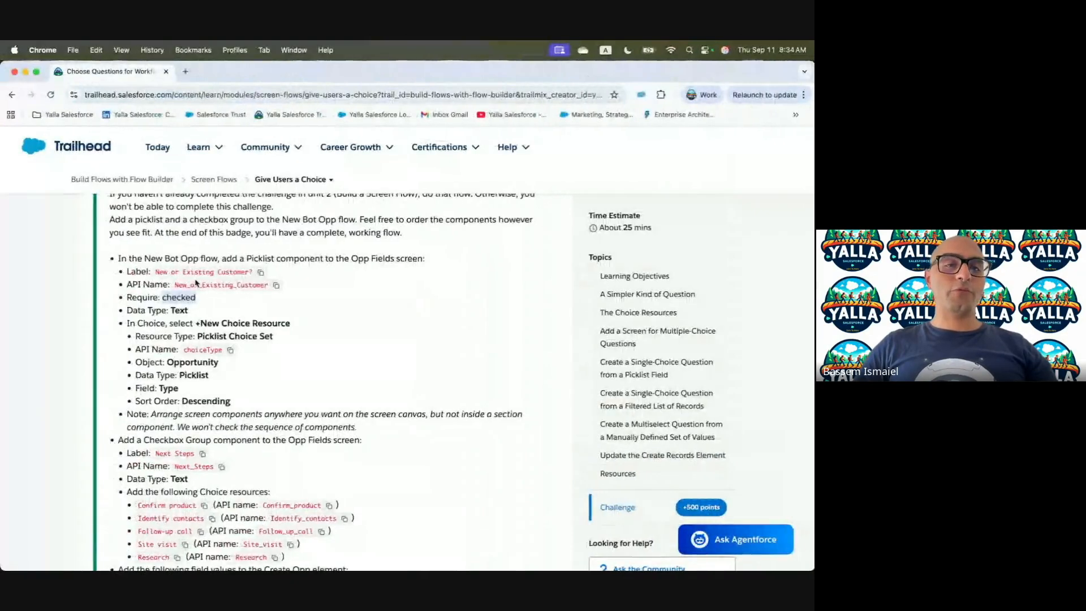
{"action": "scroll", "coordinate": [195, 283], "scroll_direction": "down", "scroll_amount": 2}
{"action": "key", "text": "ctrl+Right"}
{"action": "scroll", "coordinate": [679, 407], "scroll_direction": "down", "scroll_amount": 5}
{"action": "left_click", "coordinate": [673, 352]}
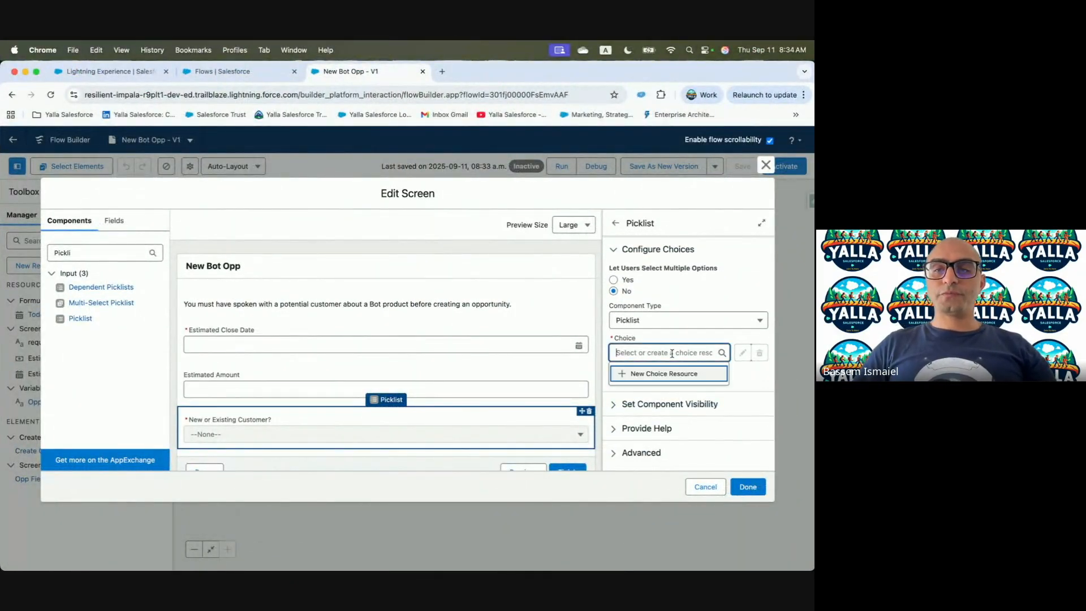
{"action": "left_click", "coordinate": [665, 373]}
{"action": "key", "text": "ctrl+Left"}
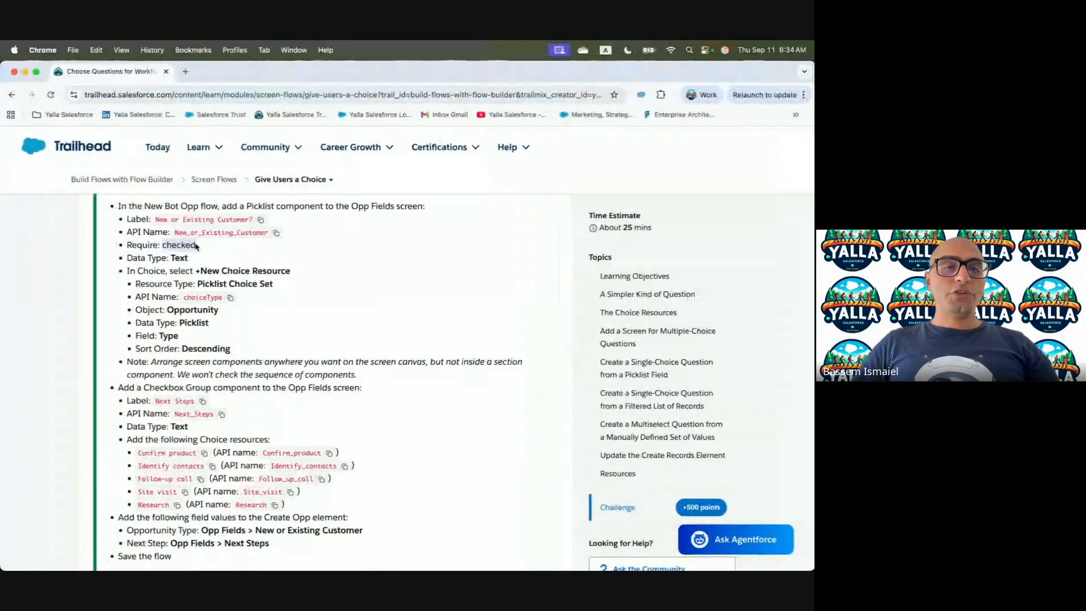
{"action": "left_click_drag", "start_coordinate": [197, 284], "coordinate": [274, 284]}
{"action": "key", "text": "ctrl+Right"}
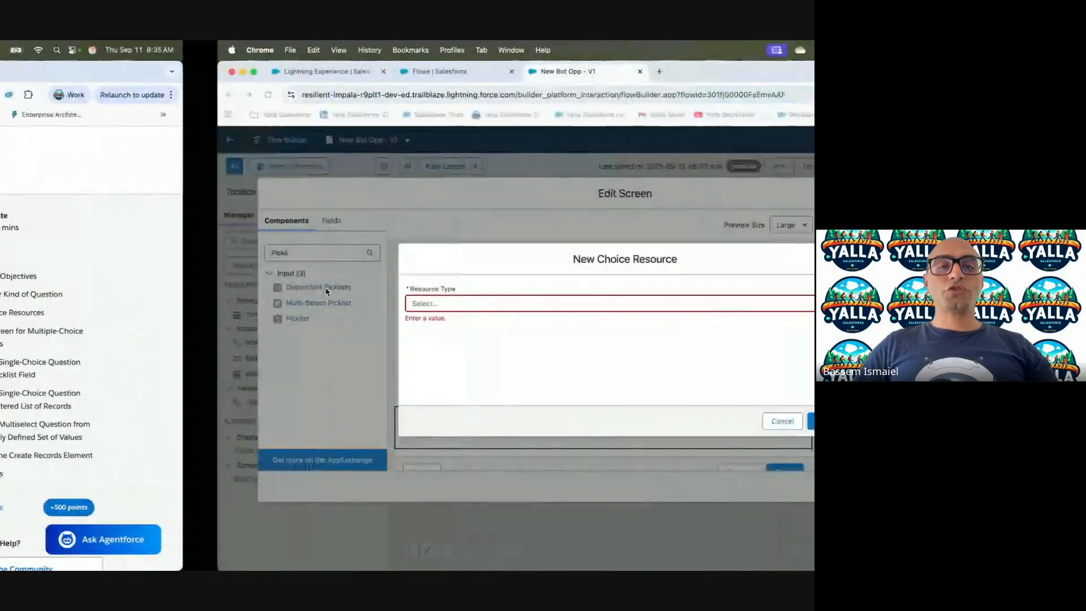
{"action": "left_click", "coordinate": [408, 304]}
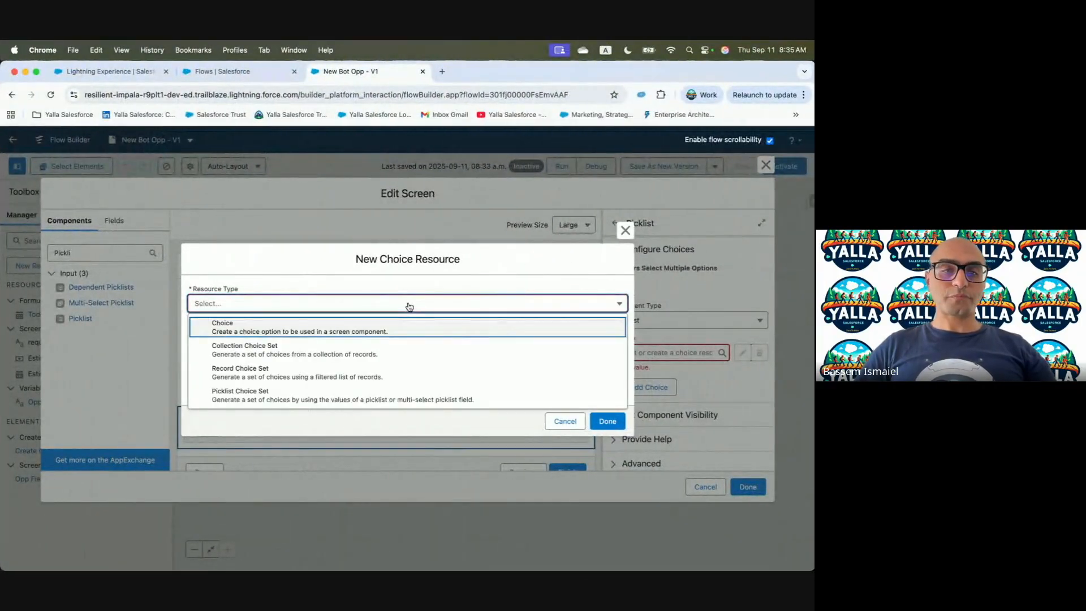
{"action": "left_click", "coordinate": [383, 394]}
Enter choiceType as both the API name and the description of the new choice resource.
{"action": "key", "text": "ctrl+Left"}
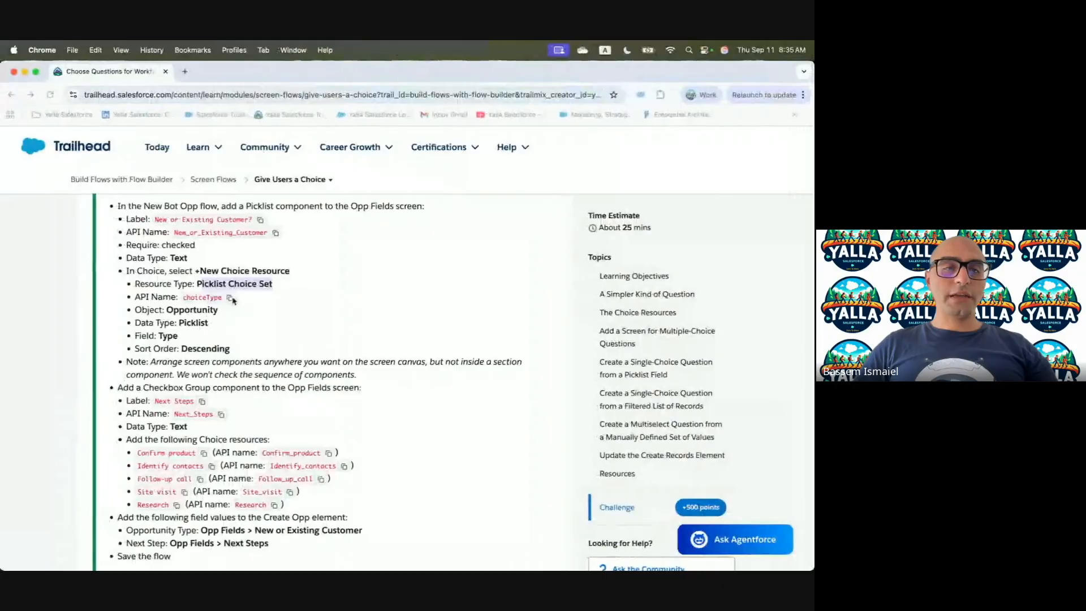
{"action": "key", "text": "ctrl+Right"}
{"action": "left_click", "coordinate": [272, 327]}
{"action": "type", "text": "choiceType"}
{"action": "left_click", "coordinate": [218, 362]}
{"action": "type", "text": "choiceType"}
Following the challenge, set the choice resource's object to Opportunity, data type to Picklist and field to Type.
{"action": "key", "text": "ctrl+Left"}
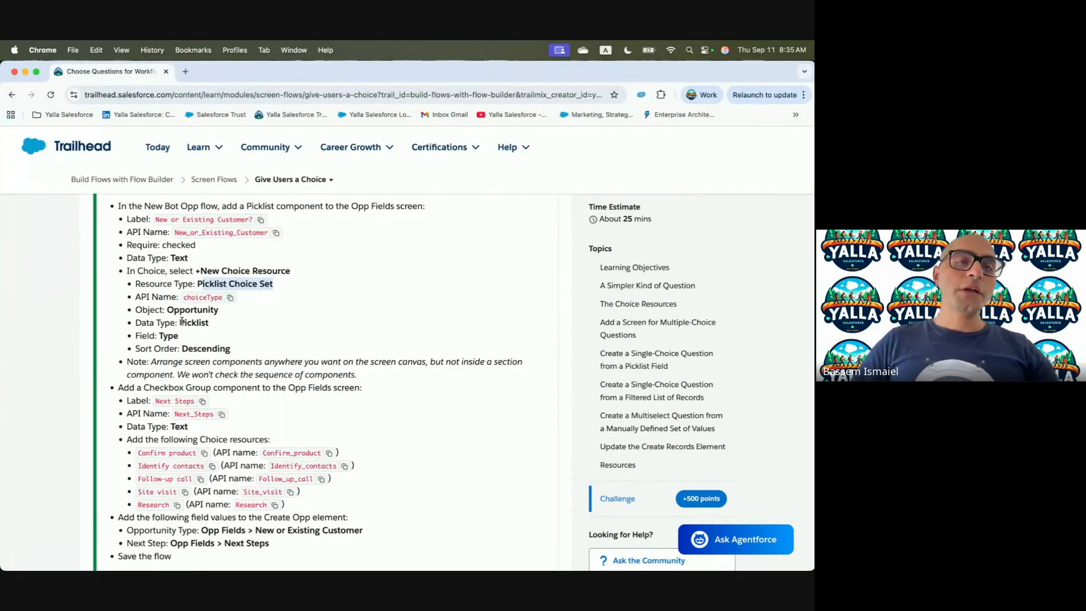
{"action": "double_click", "coordinate": [165, 336]}
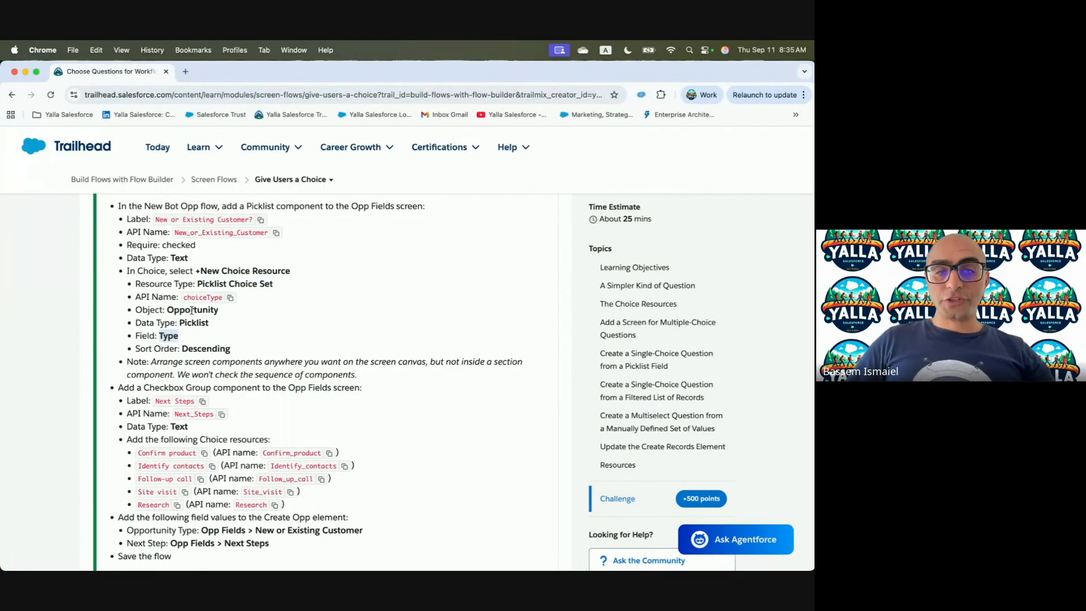
{"action": "key", "text": "ctrl+Right"}
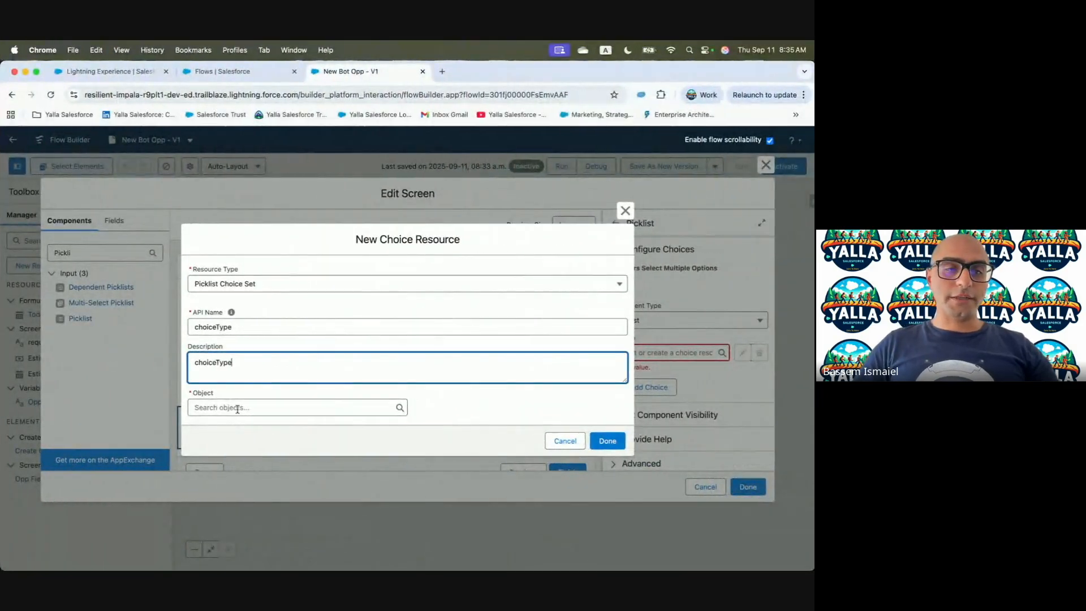
{"action": "left_click", "coordinate": [237, 409]}
{"action": "type", "text": "Opportunity"}
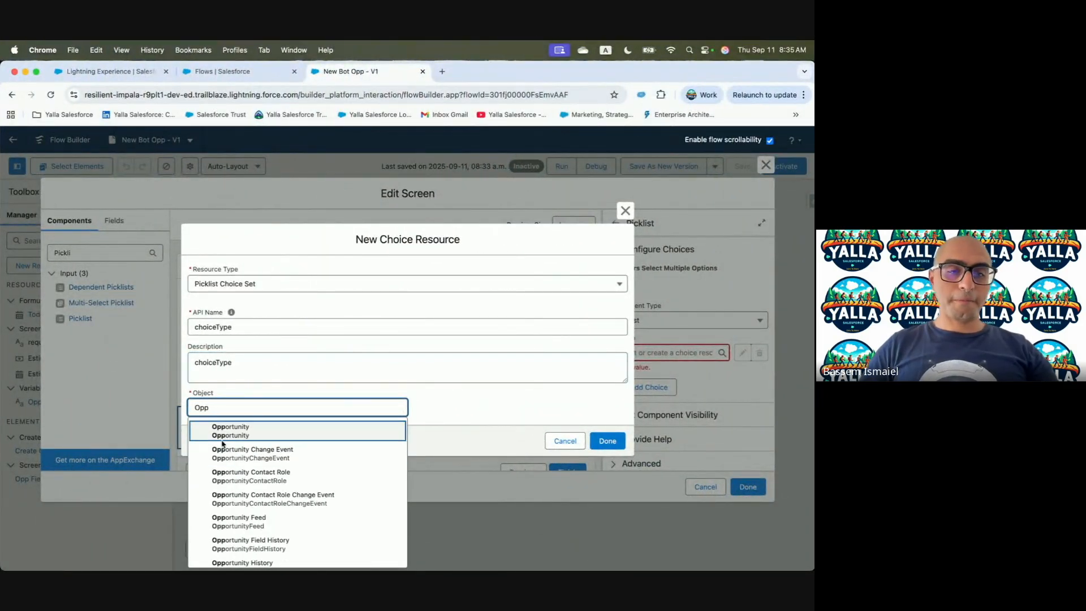
{"action": "left_click", "coordinate": [224, 432]}
{"action": "left_click", "coordinate": [247, 413]}
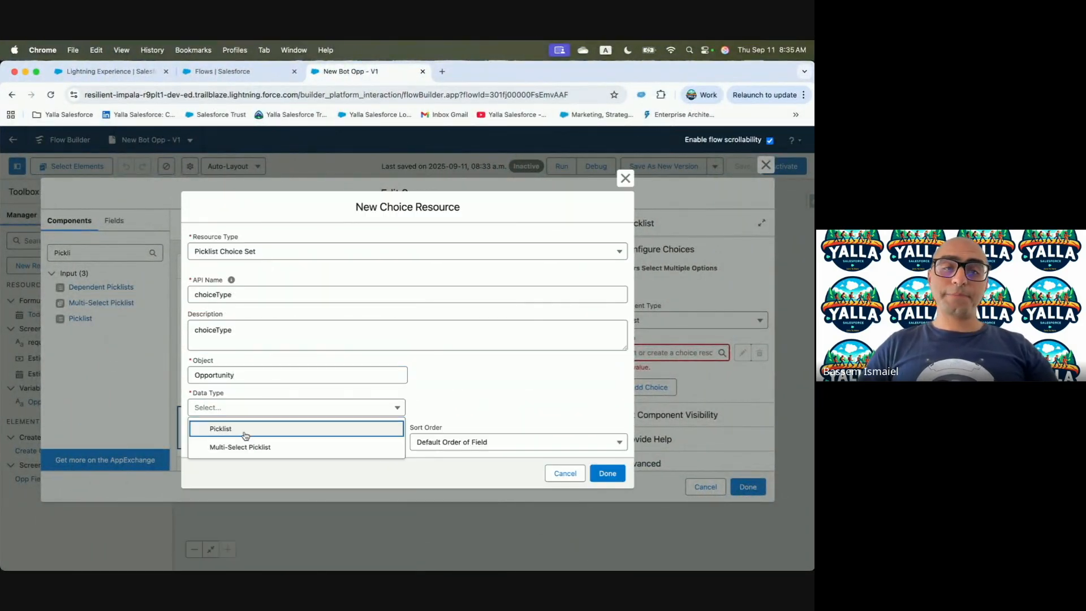
{"action": "left_click", "coordinate": [245, 430]}
{"action": "left_click", "coordinate": [245, 442]}
{"action": "type", "text": "Type"}
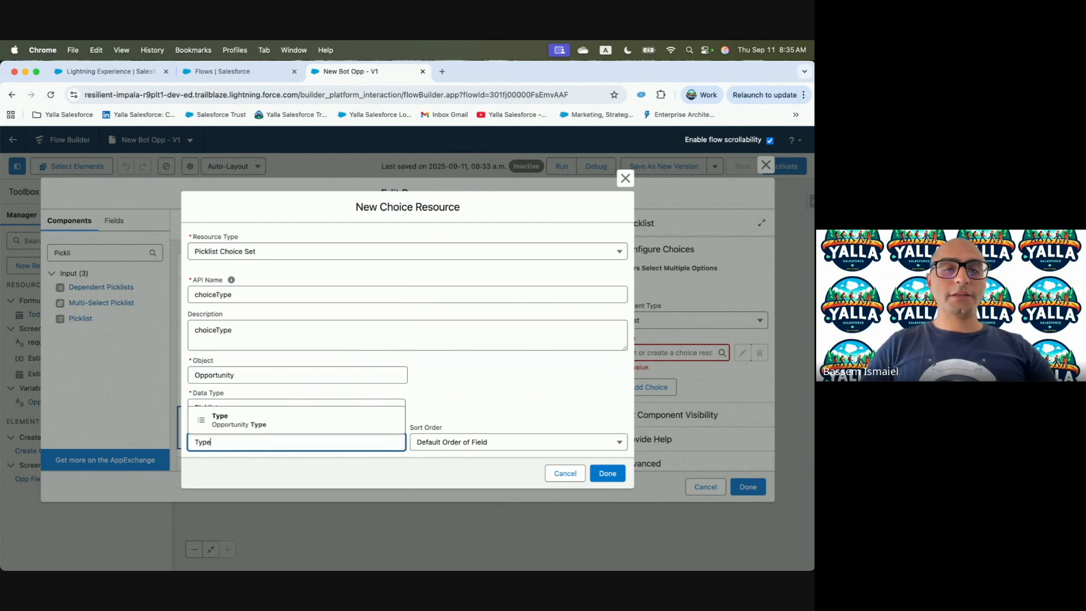
Set the choice resource's sort order to Descending as the challenge requires, and finish creating the resource.
{"action": "key", "text": "ctrl+Left"}
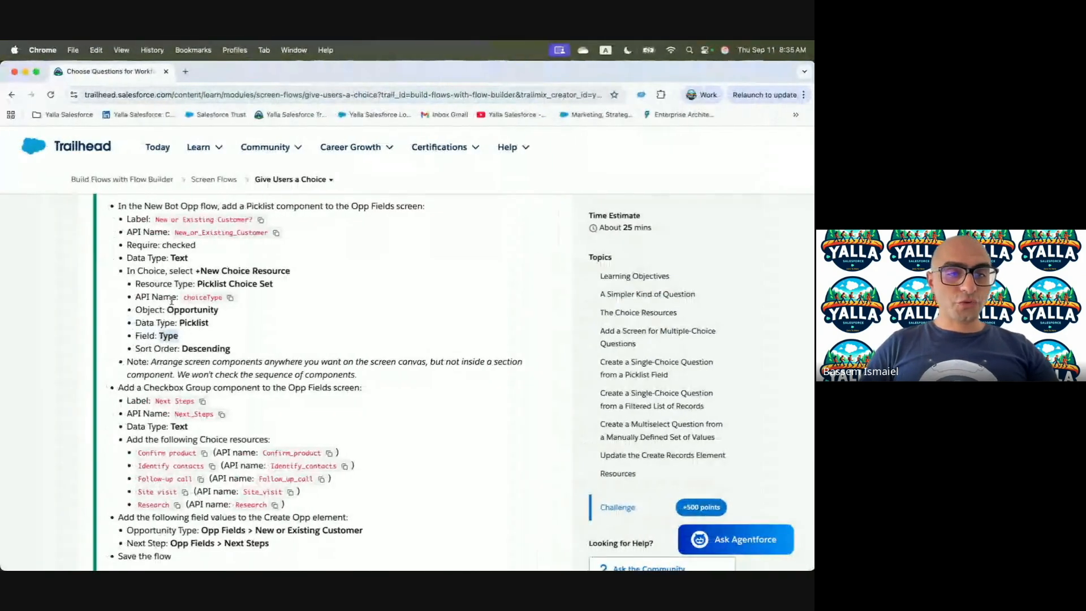
{"action": "key", "text": "ctrl+Right"}
{"action": "left_click", "coordinate": [484, 442]}
{"action": "left_click", "coordinate": [452, 480]}
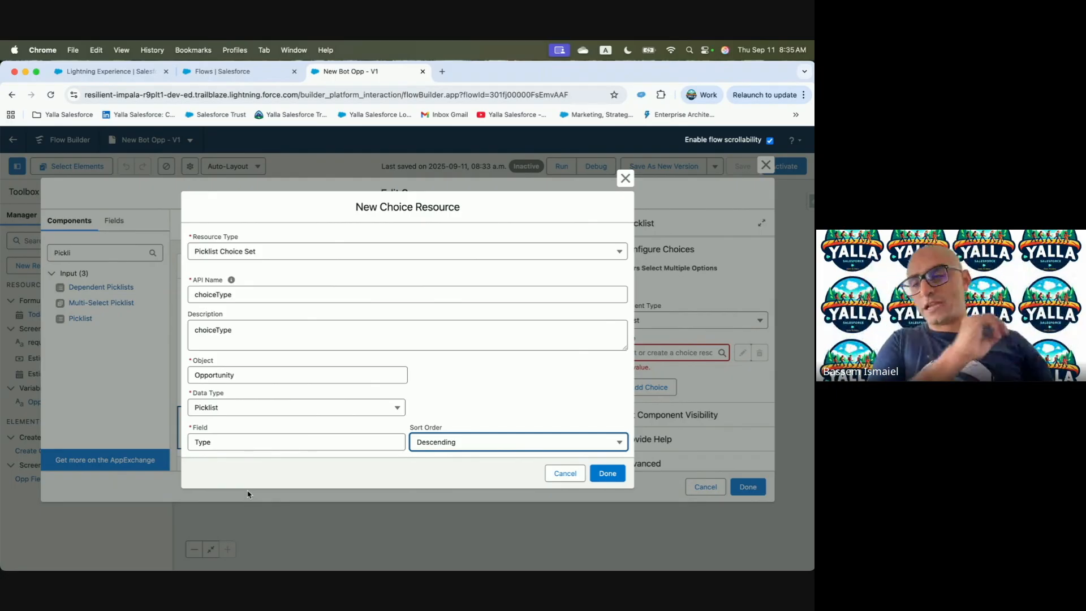
{"action": "left_click", "coordinate": [613, 478]}
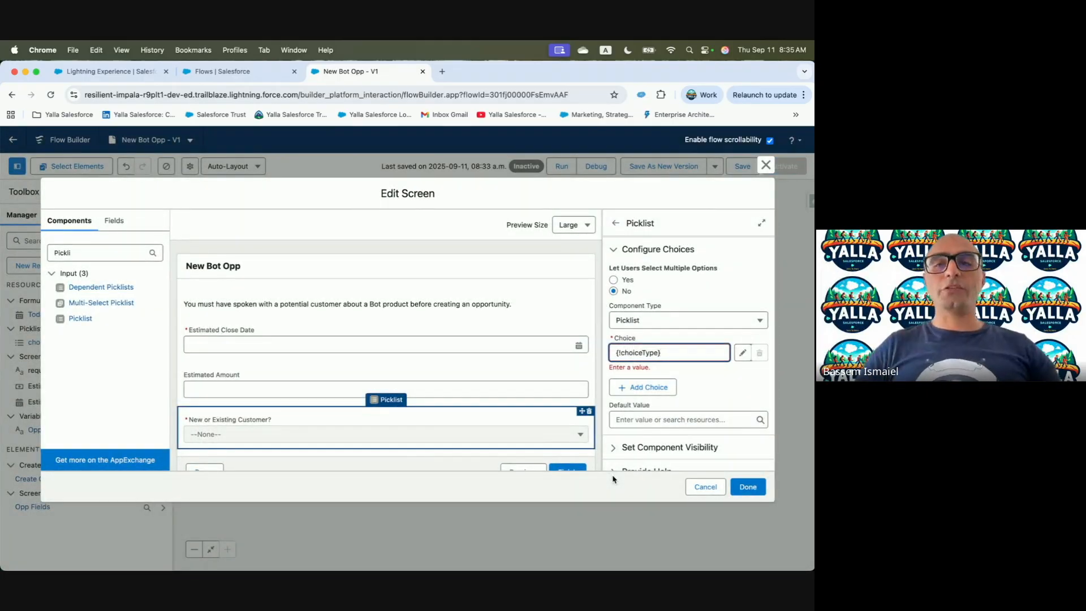
Check the challenge's next component requirement and add a Checkbox Group to the Opp Fields screen.
{"action": "key", "text": "ctrl+Left"}
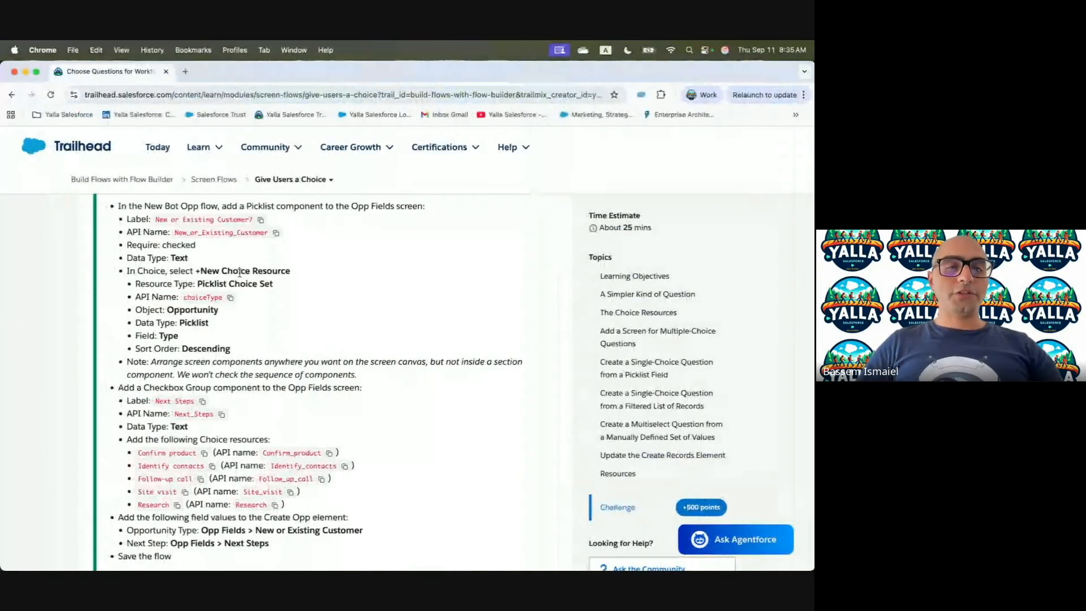
{"action": "scroll", "coordinate": [231, 367], "scroll_direction": "down", "scroll_amount": 2}
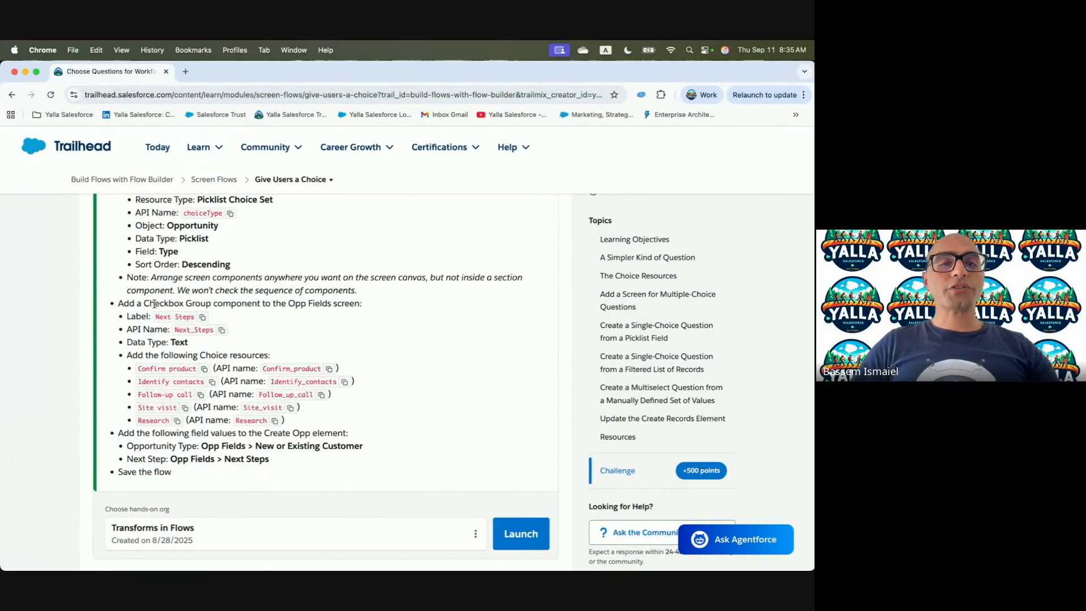
{"action": "key", "text": "ctrl+Right"}
{"action": "double_click", "coordinate": [93, 253]}
{"action": "type", "text": "Che"}
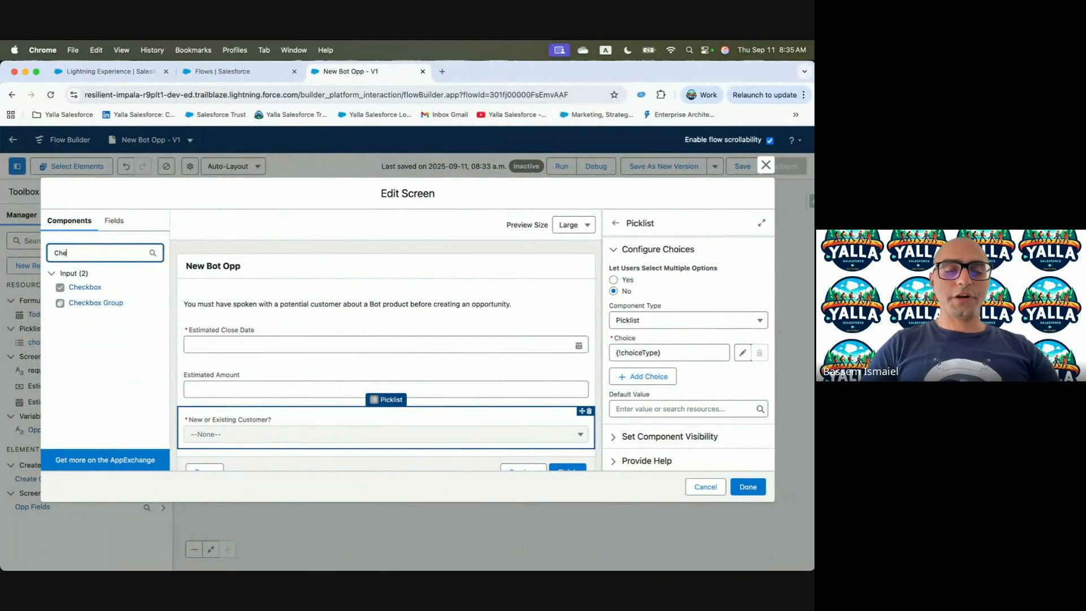
{"action": "left_click", "coordinate": [95, 303]}
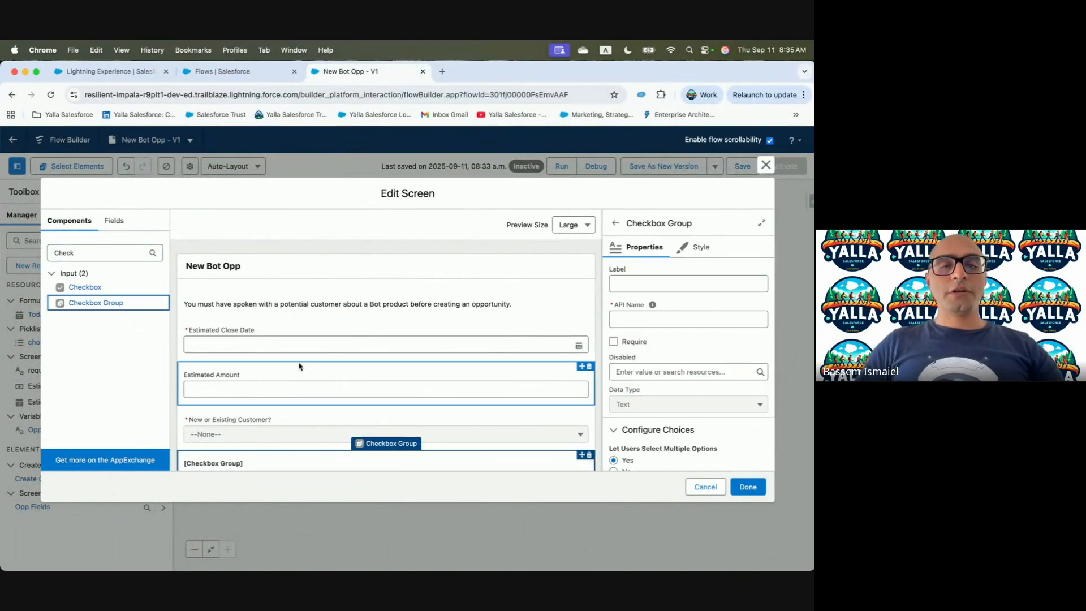
{"action": "scroll", "coordinate": [276, 396], "scroll_direction": "down", "scroll_amount": 2}
Copy the label Next Steps from the challenge into the checkbox group and give it the API name Next_Steps.
{"action": "key", "text": "ctrl+Left"}
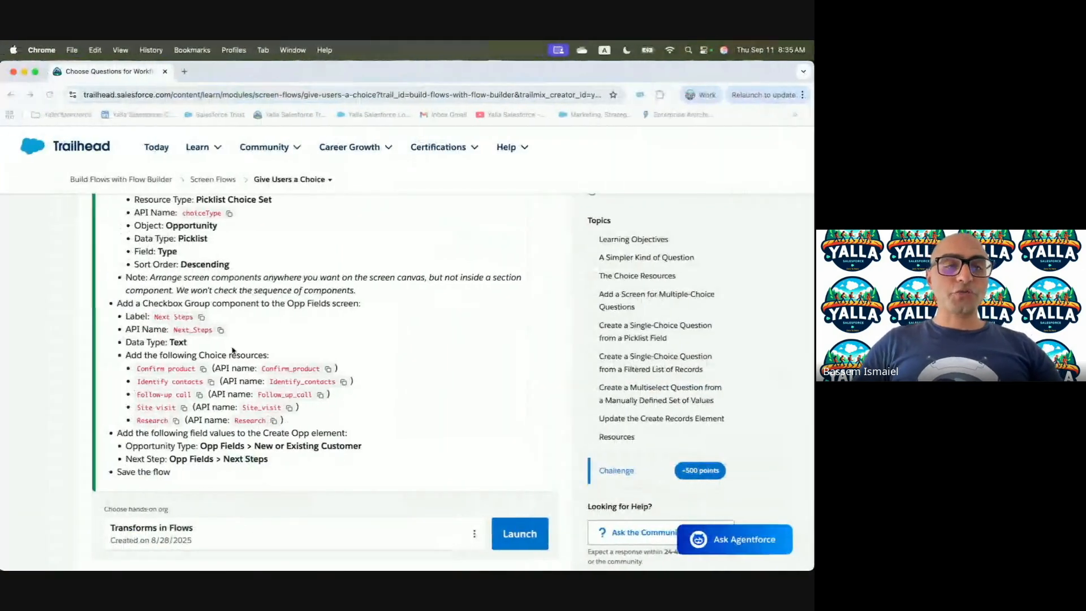
{"action": "left_click", "coordinate": [202, 318]}
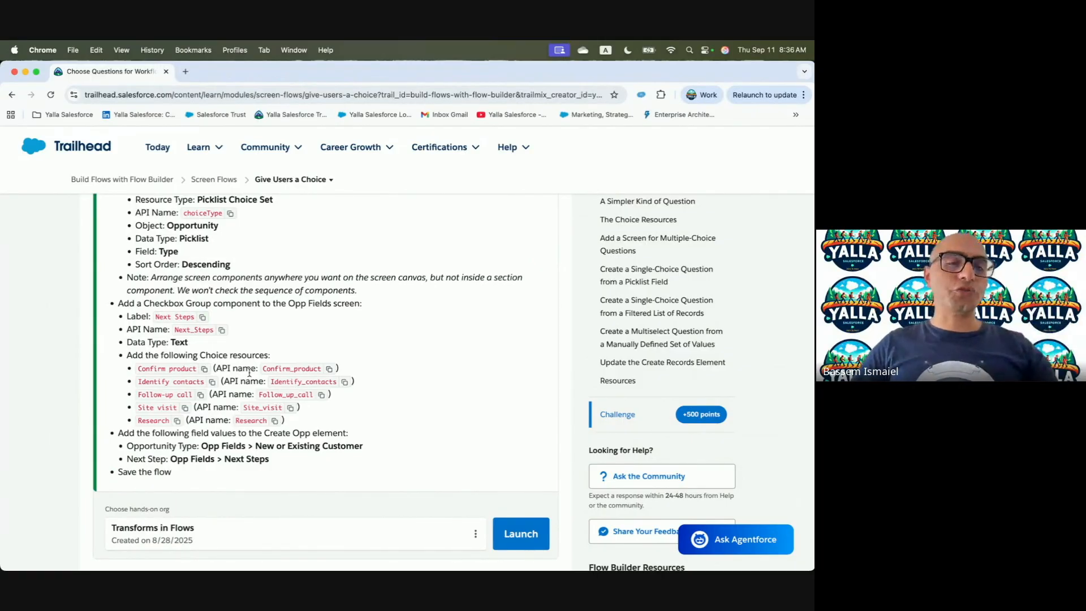
{"action": "left_click", "coordinate": [202, 318]}
{"action": "key", "text": "ctrl+Right"}
{"action": "left_click", "coordinate": [623, 281]}
{"action": "key", "text": "super+v"}
{"action": "left_click", "coordinate": [637, 320]}
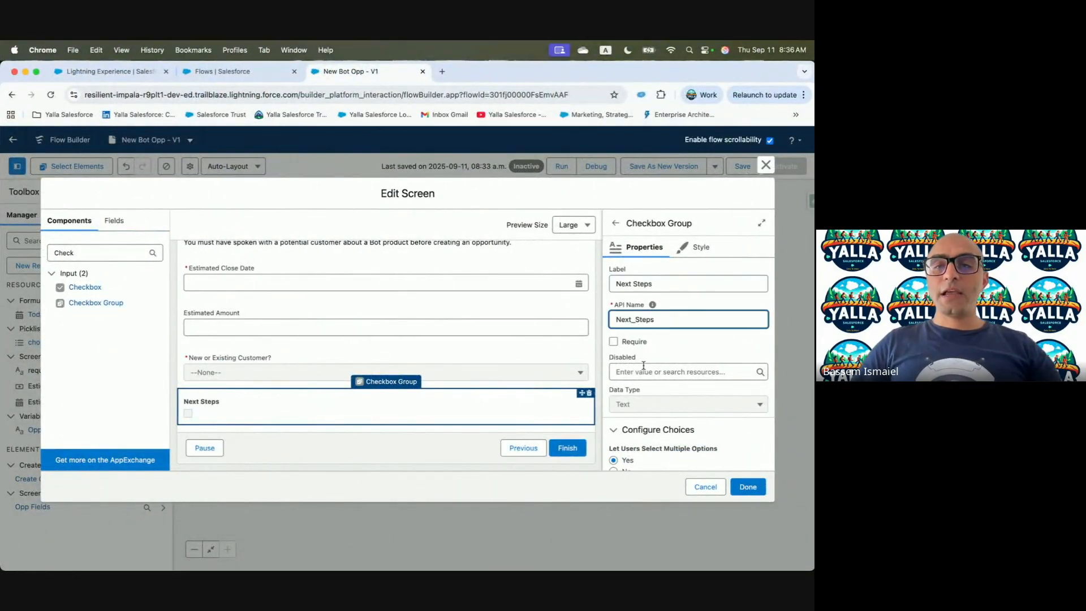
Copy Confirm product from the challenge and create it as the first choice of the Next Steps checkbox group.
{"action": "key", "text": "ctrl+Left"}
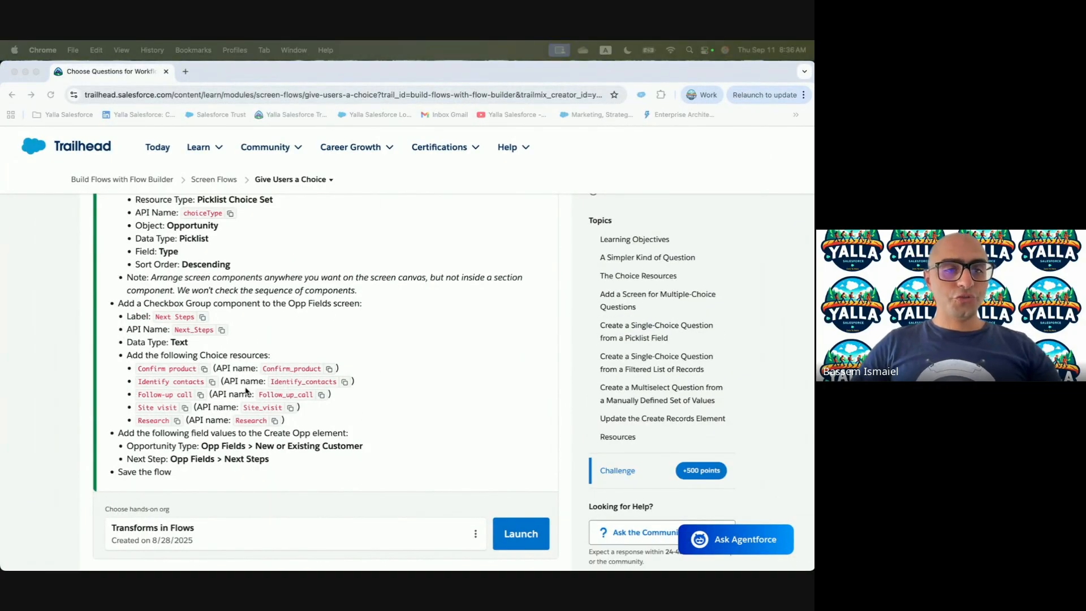
{"action": "left_click", "coordinate": [204, 371]}
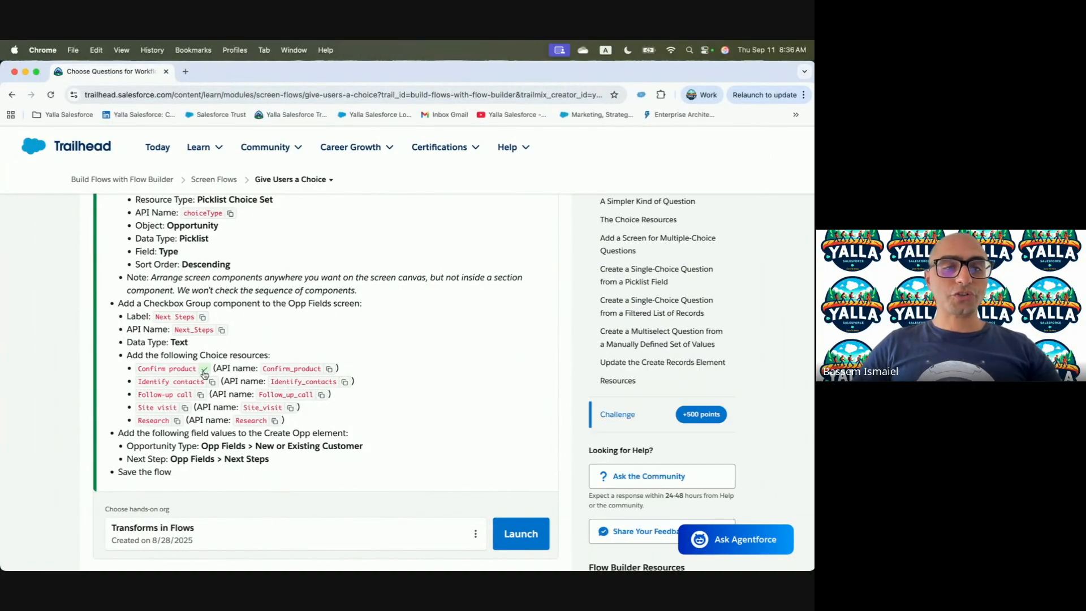
{"action": "key", "text": "ctrl+Right"}
{"action": "scroll", "coordinate": [648, 356], "scroll_direction": "down", "scroll_amount": 5}
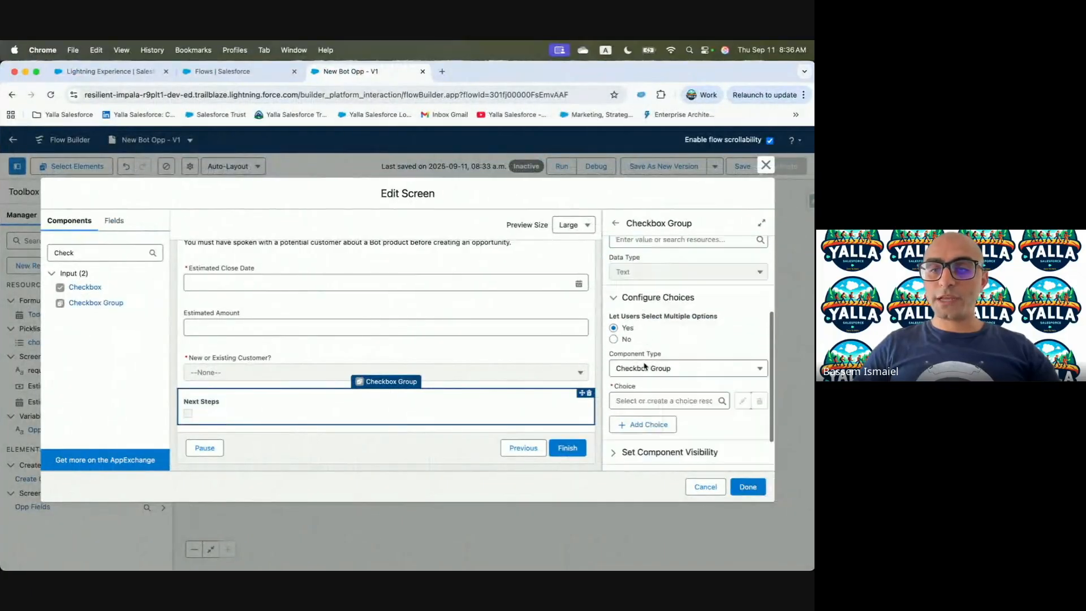
{"action": "left_click", "coordinate": [648, 354]}
{"action": "key", "text": "super+v"}
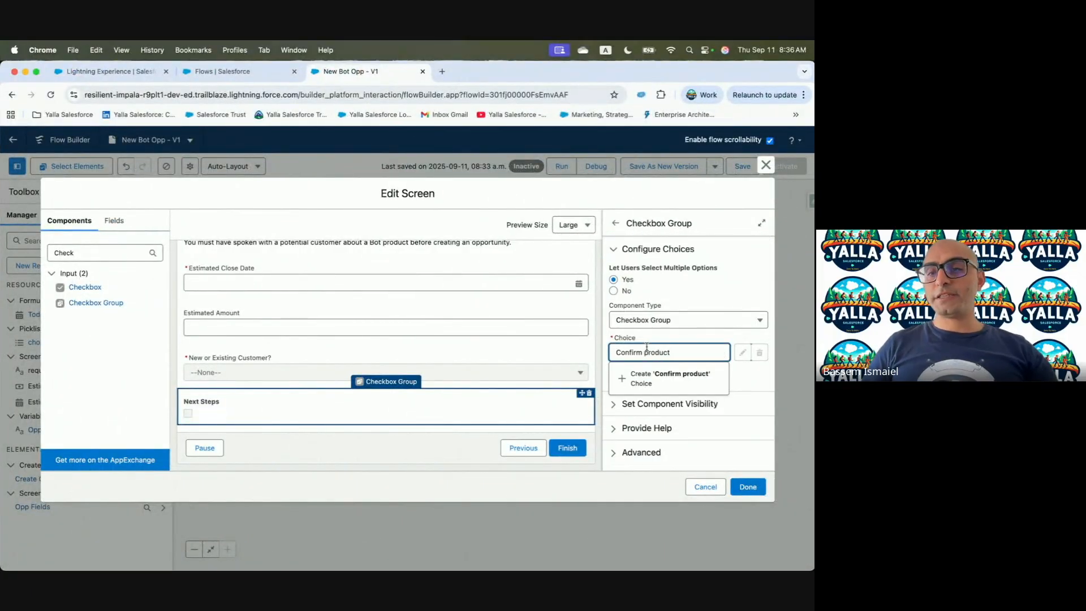
{"action": "left_click", "coordinate": [651, 379]}
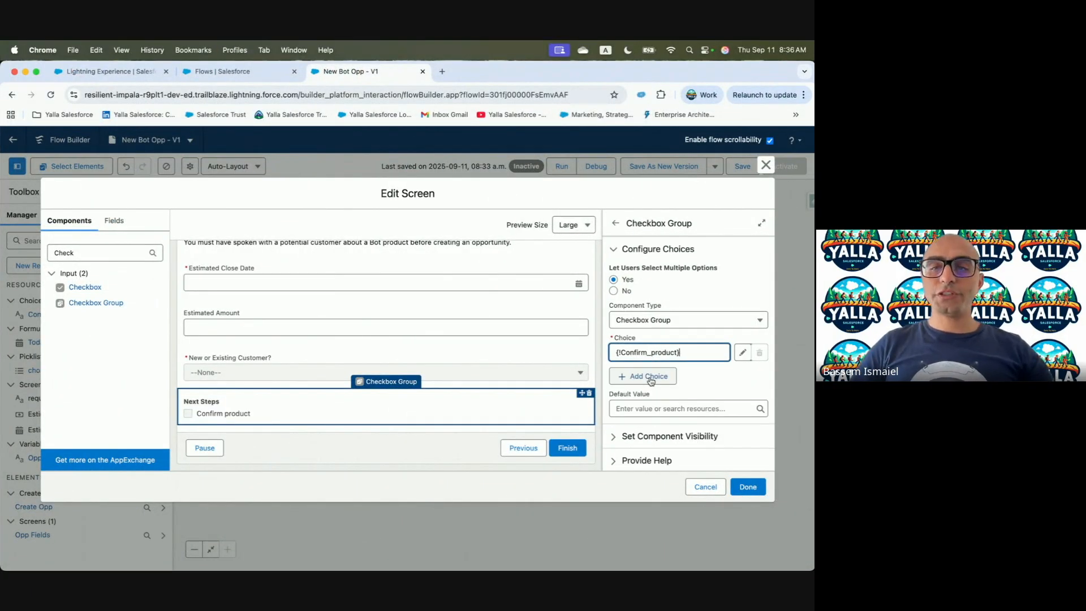
Add a second choice to the checkbox group and create it as Identify contacts, copied from the challenge.
{"action": "left_click", "coordinate": [649, 377]}
{"action": "key", "text": "super+grave"}
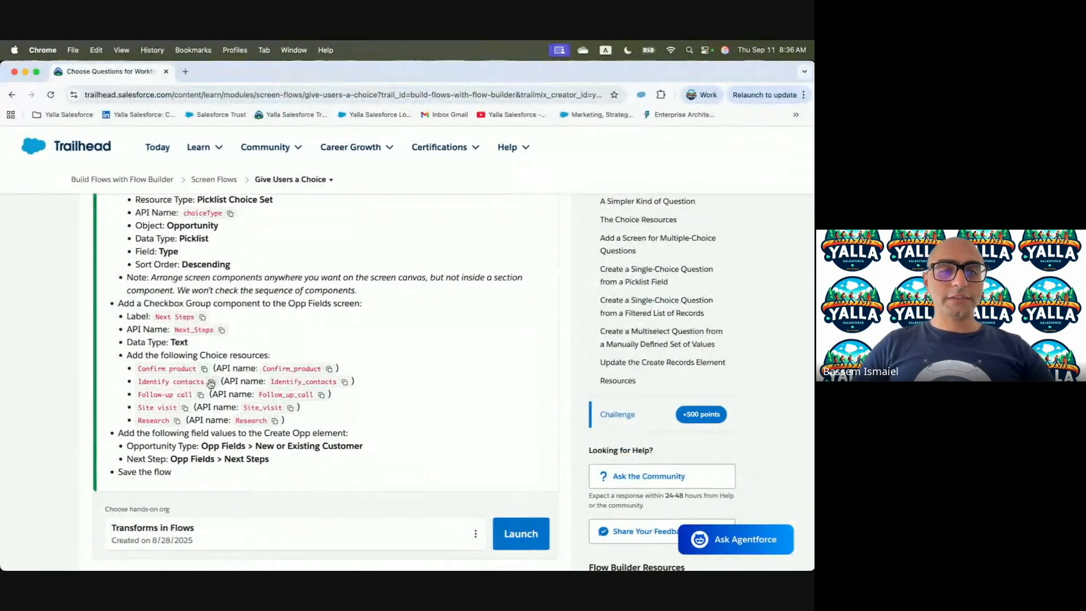
{"action": "key", "text": "ctrl+Right"}
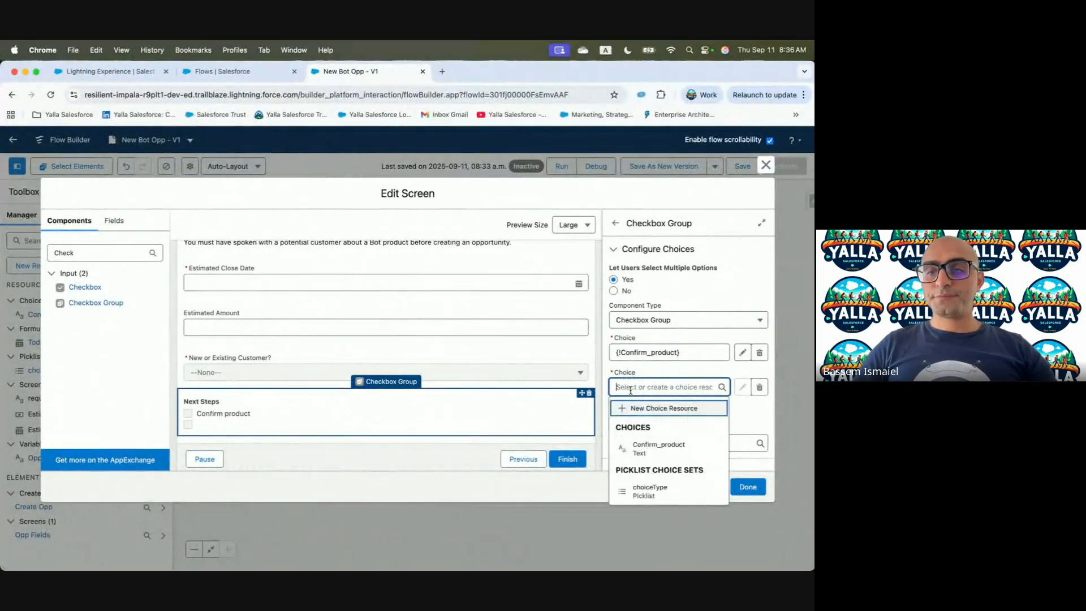
{"action": "left_click", "coordinate": [669, 422]}
Copy Follow-up call from the challenge and create it as the third choice of the checkbox group.
{"action": "key", "text": "ctrl+Left"}
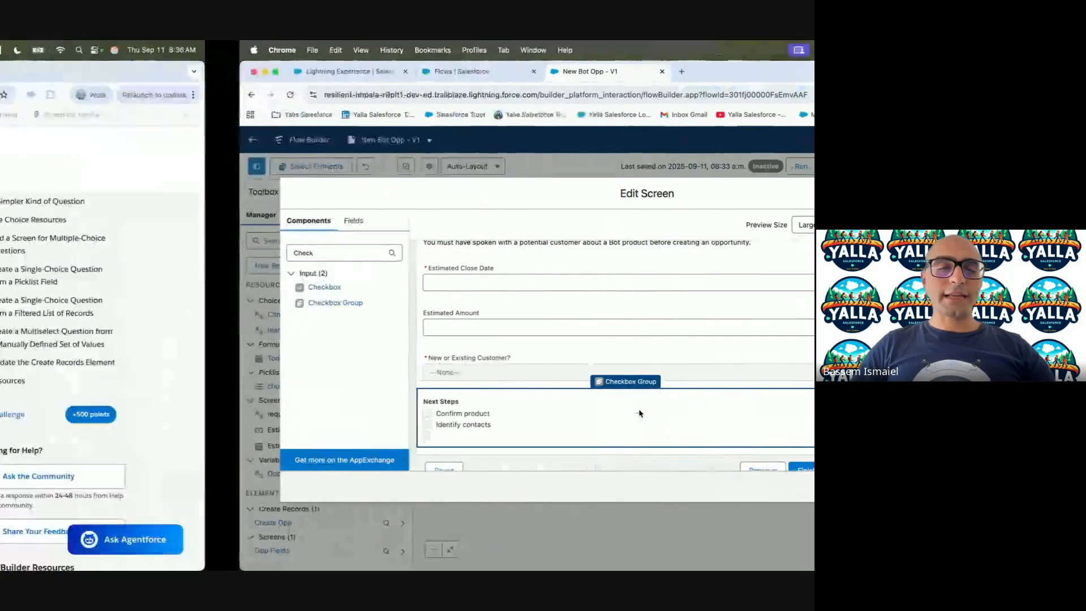
{"action": "key", "text": "ctrl+Right"}
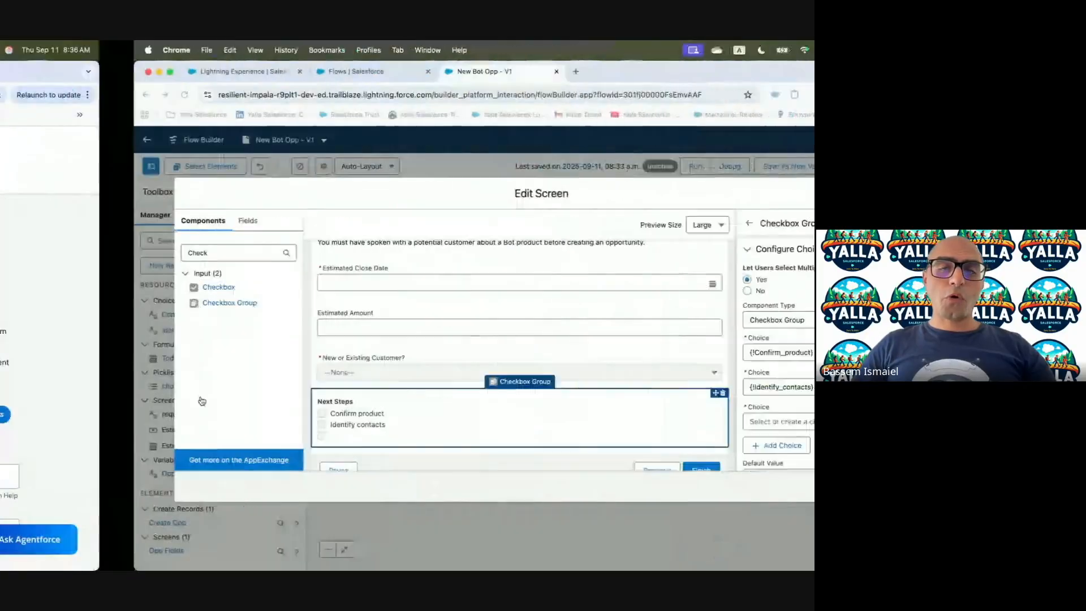
{"action": "left_click", "coordinate": [637, 422]}
{"action": "type", "text": "Follow-up call"}
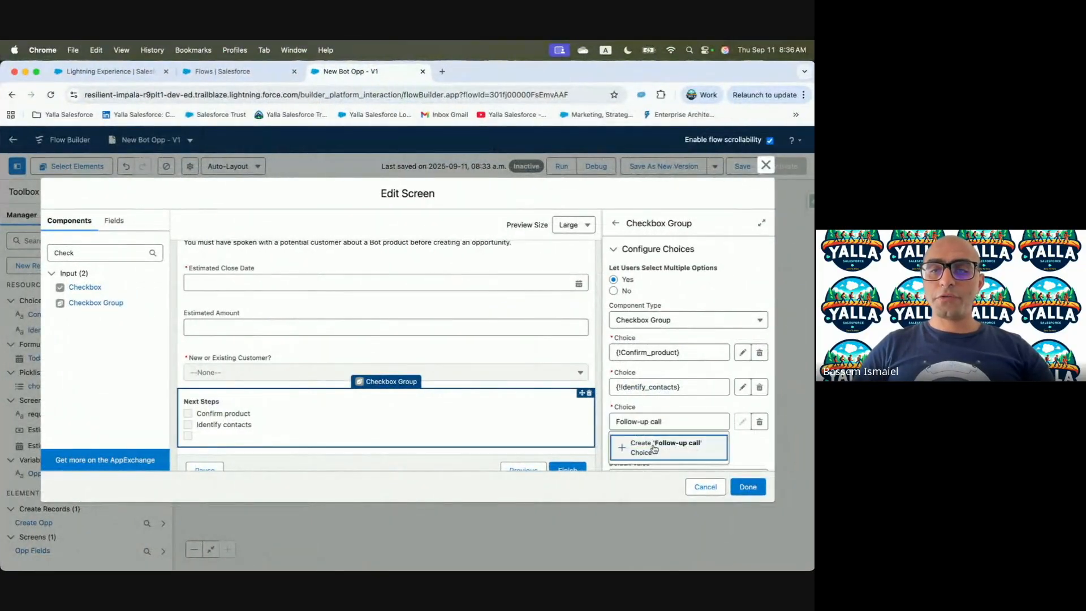
{"action": "left_click", "coordinate": [645, 447]}
Add a fourth choice to the checkbox group and create it as Site visit, copied from the challenge.
{"action": "left_click", "coordinate": [633, 445]}
{"action": "key", "text": "ctrl+Left"}
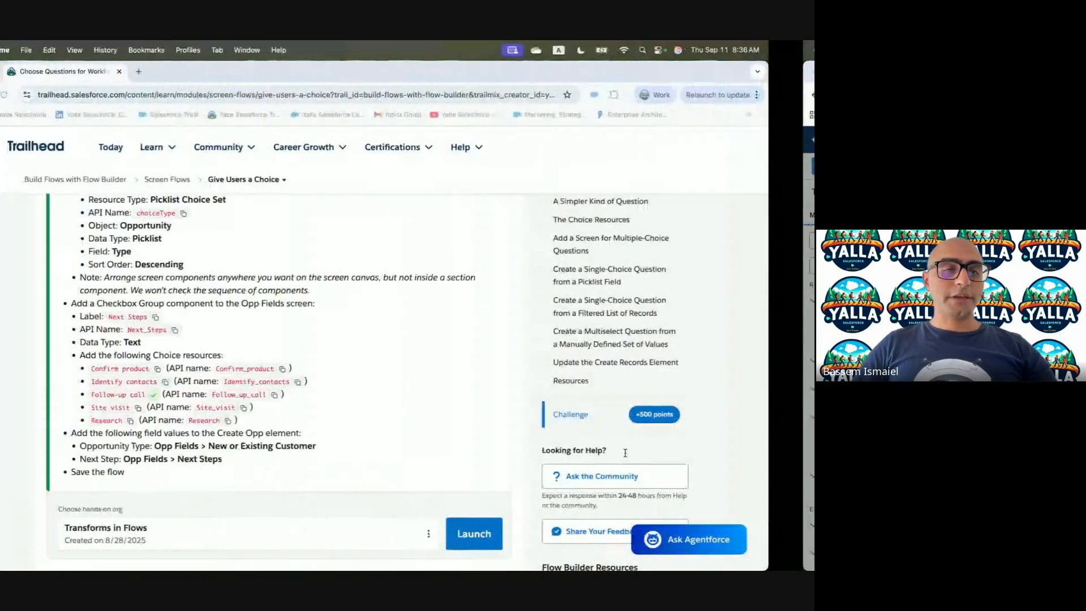
{"action": "key", "text": "ctrl+Right"}
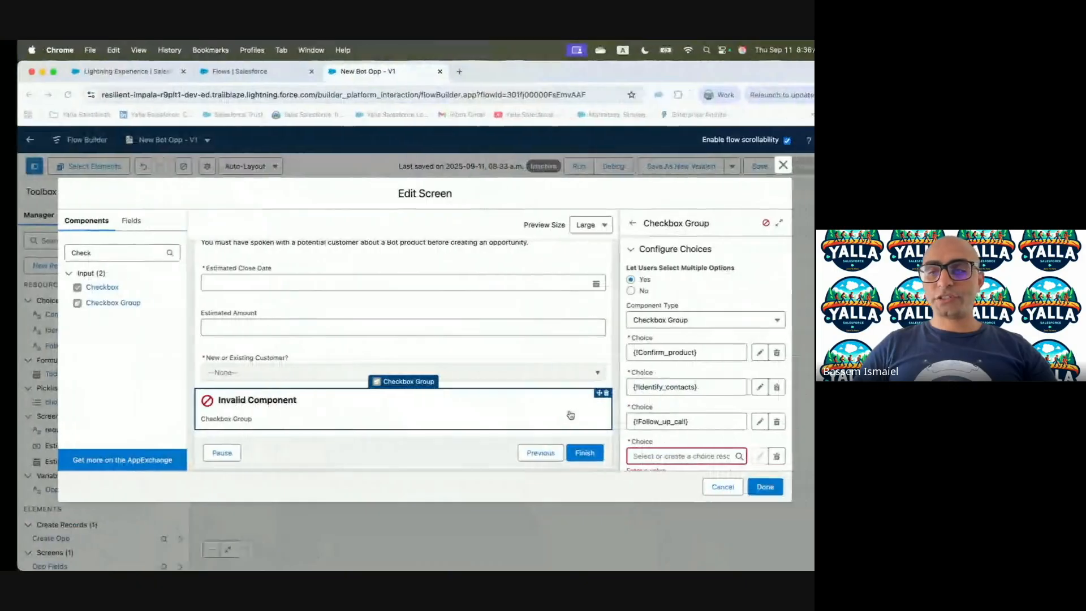
{"action": "left_click", "coordinate": [629, 452]}
{"action": "type", "text": "Site visit"}
{"action": "left_click", "coordinate": [640, 437]}
Add a fifth choice to the checkbox group and create it as Research, copied from the challenge.
{"action": "scroll", "coordinate": [651, 418], "scroll_direction": "down", "scroll_amount": 2}
{"action": "key", "text": "ctrl+Left"}
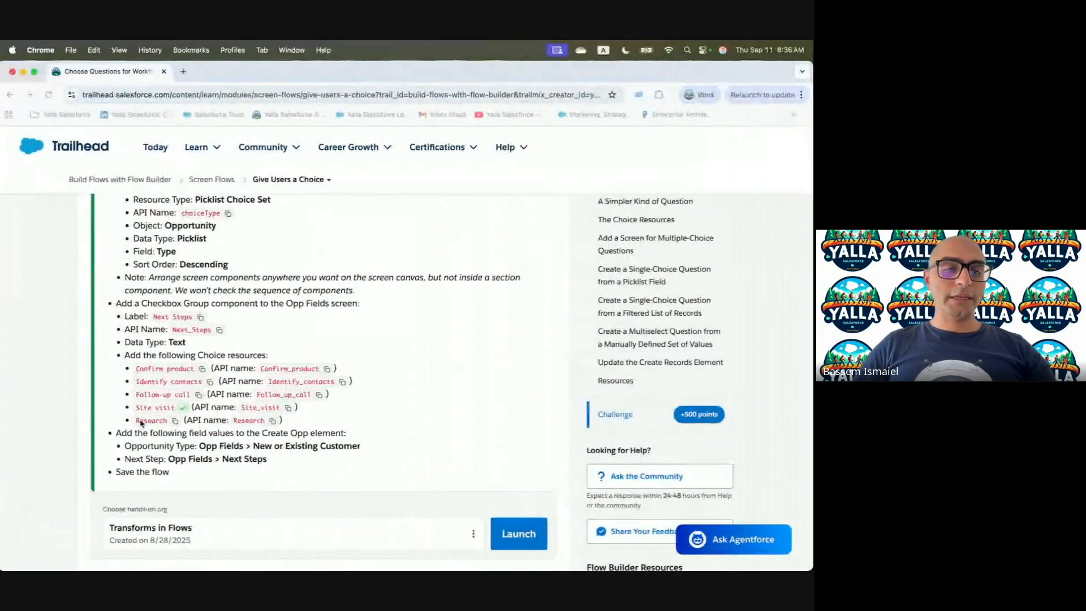
{"action": "key", "text": "ctrl+Right"}
{"action": "left_click", "coordinate": [651, 405]}
{"action": "type", "text": "Research"}
{"action": "left_click", "coordinate": [645, 423]}
Check the challenge's field value requirements for Create Opp and finish editing the Opp Fields screen.
{"action": "key", "text": "ctrl+Left"}
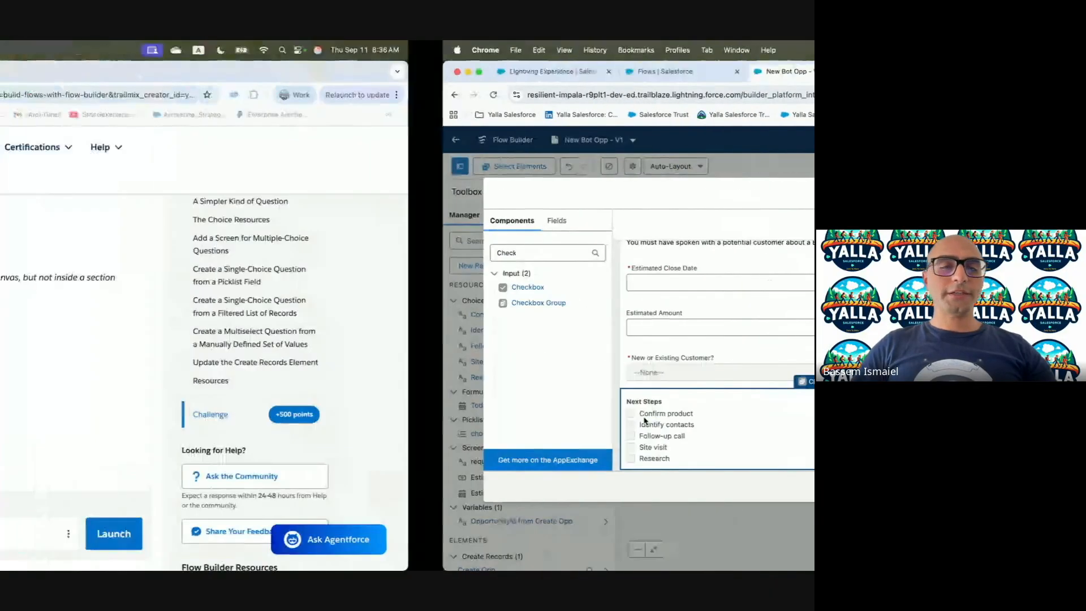
{"action": "scroll", "coordinate": [284, 359], "scroll_direction": "down", "scroll_amount": 3}
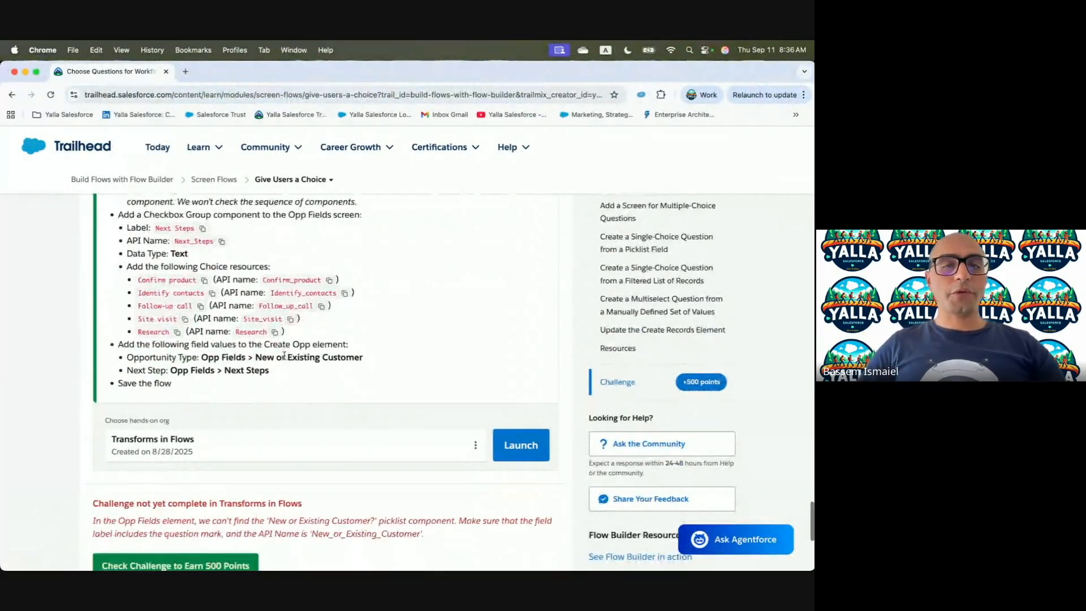
{"action": "key", "text": "ctrl+Right"}
{"action": "left_click", "coordinate": [749, 487]}
Open the Create Opp element and add the Opportunity Type field to its field values, as the challenge requires.
{"action": "left_click", "coordinate": [281, 349]}
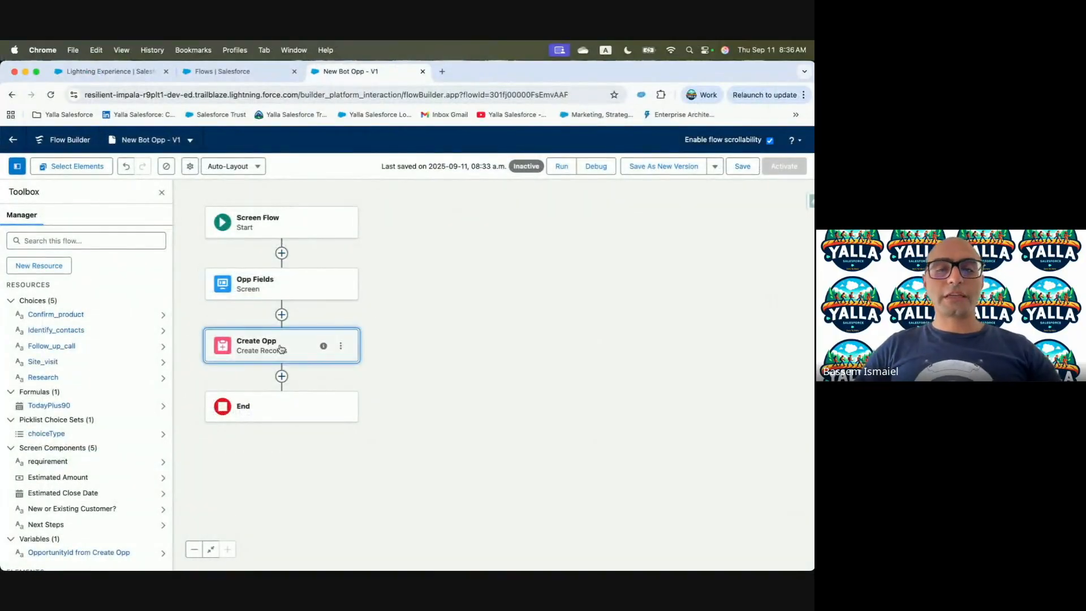
{"action": "key", "text": "ctrl+Left"}
{"action": "left_click_drag", "start_coordinate": [127, 358], "coordinate": [183, 359]}
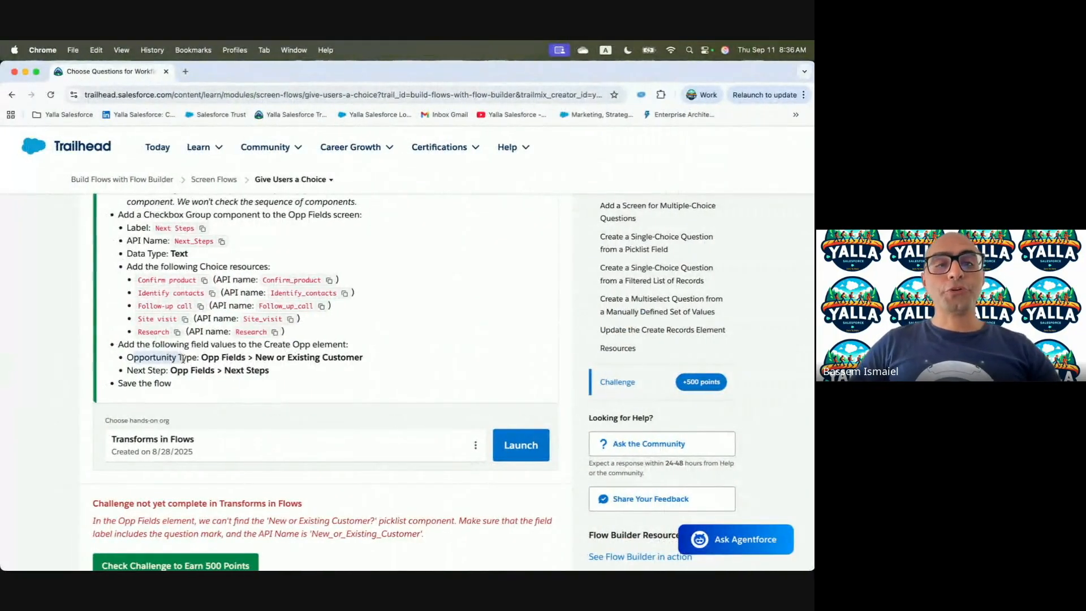
{"action": "key", "text": "ctrl+Right"}
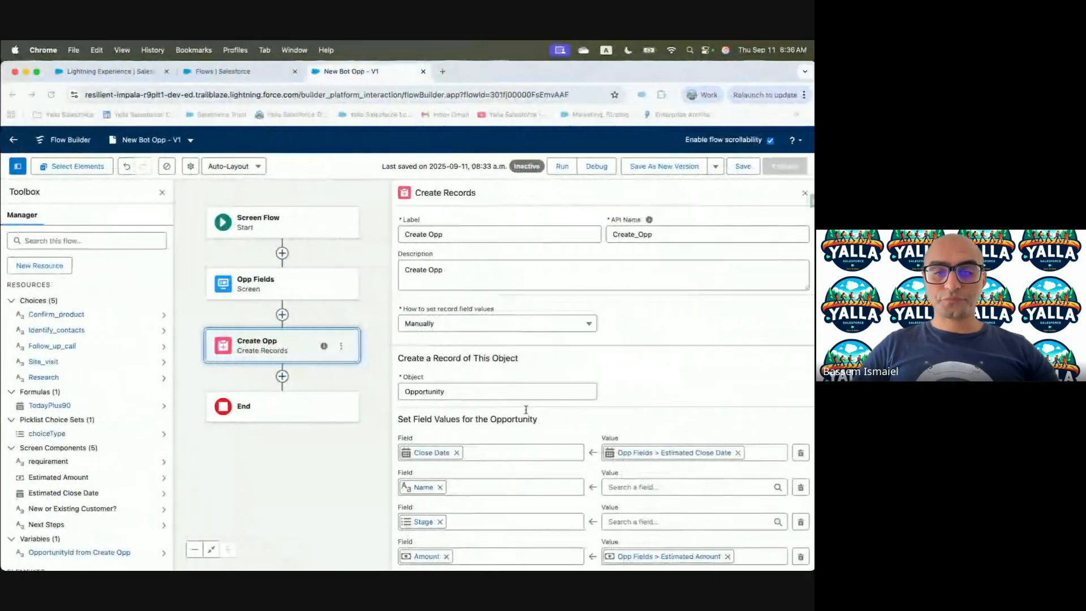
{"action": "left_click", "coordinate": [433, 509]}
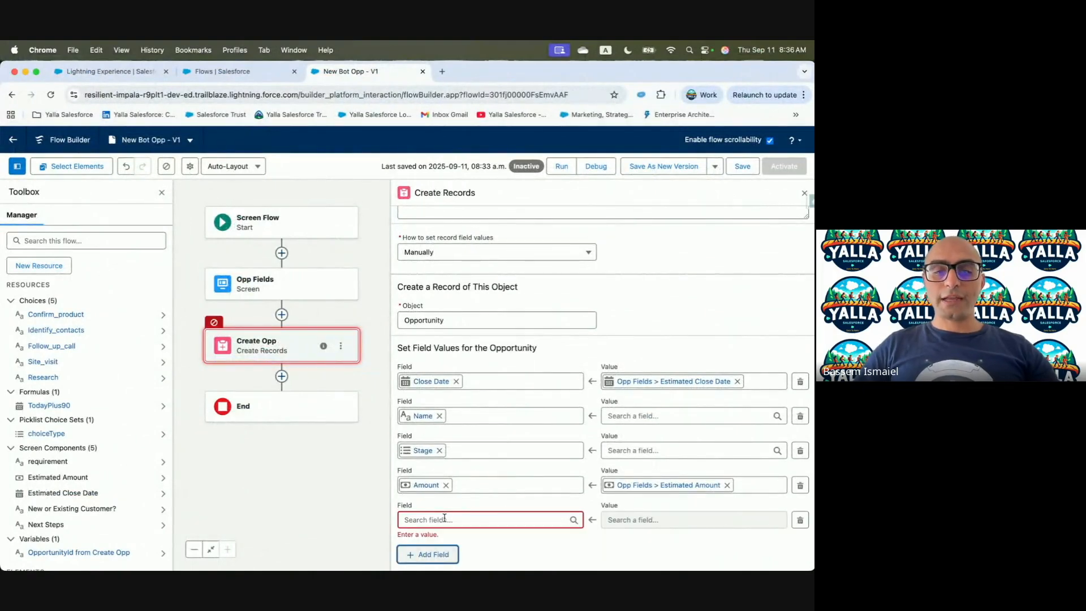
{"action": "left_click", "coordinate": [445, 518]}
{"action": "type", "text": "Opp"}
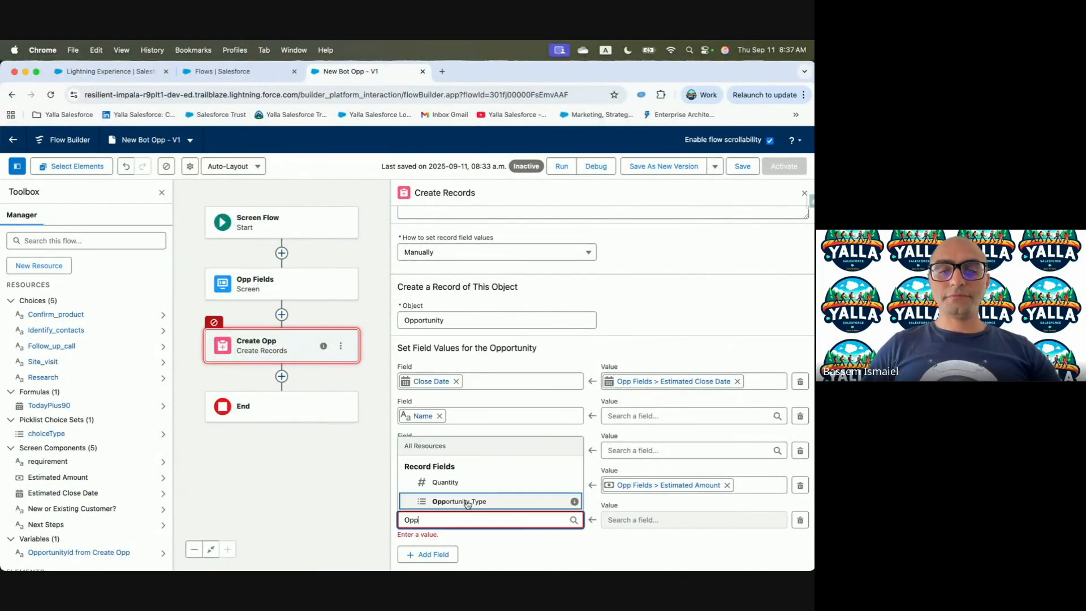
Following the challenge, set the Opportunity Type value to the New_or_Existing_Customer screen component.
{"action": "key", "text": "ctrl+Left"}
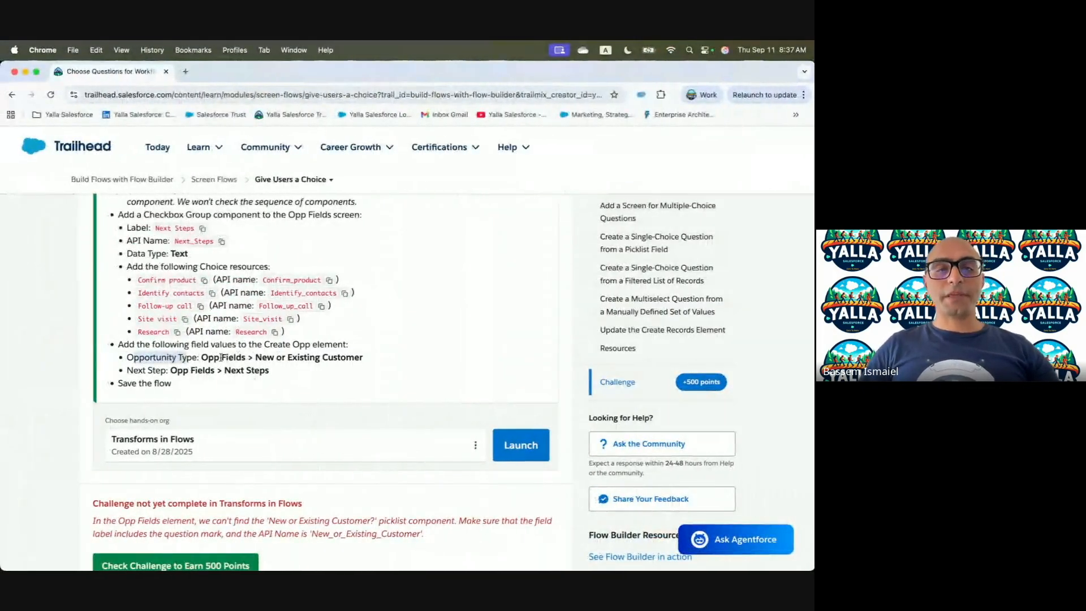
{"action": "key", "text": "ctrl+Right"}
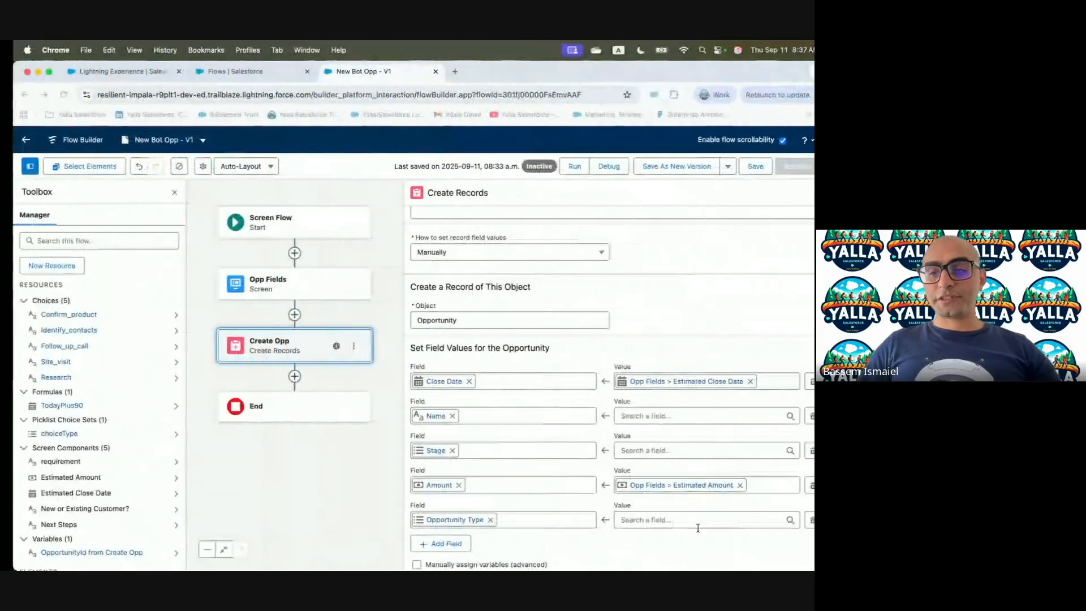
{"action": "left_click", "coordinate": [661, 520]}
{"action": "type", "text": "new"}
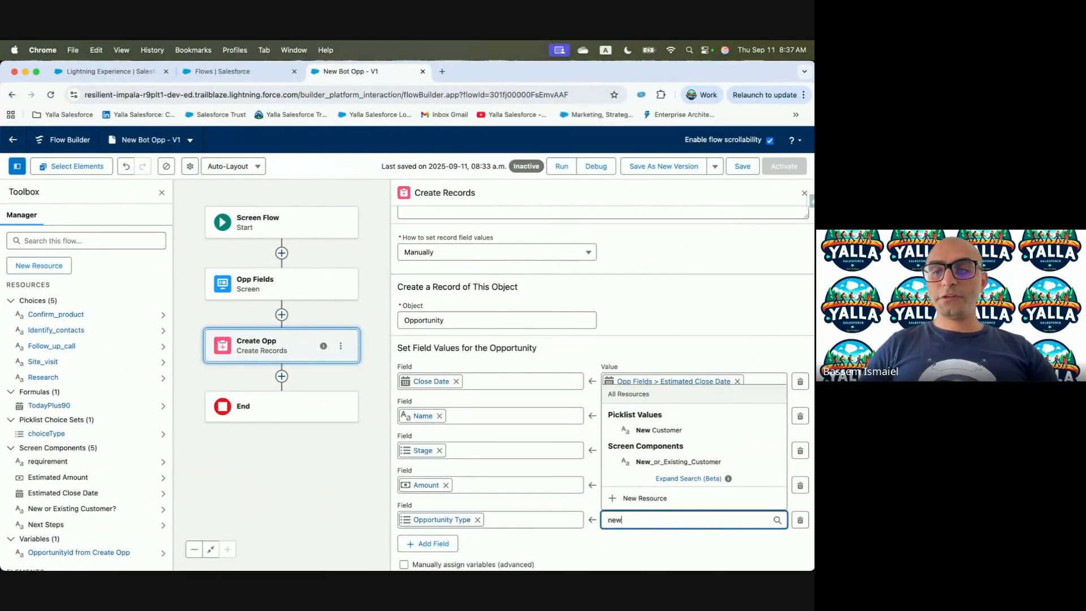
{"action": "left_click", "coordinate": [679, 461]}
Check the challenge's second field requirement and add the Next Step field to the Create Opp element.
{"action": "left_click", "coordinate": [433, 544]}
{"action": "key", "text": "ctrl+Left"}
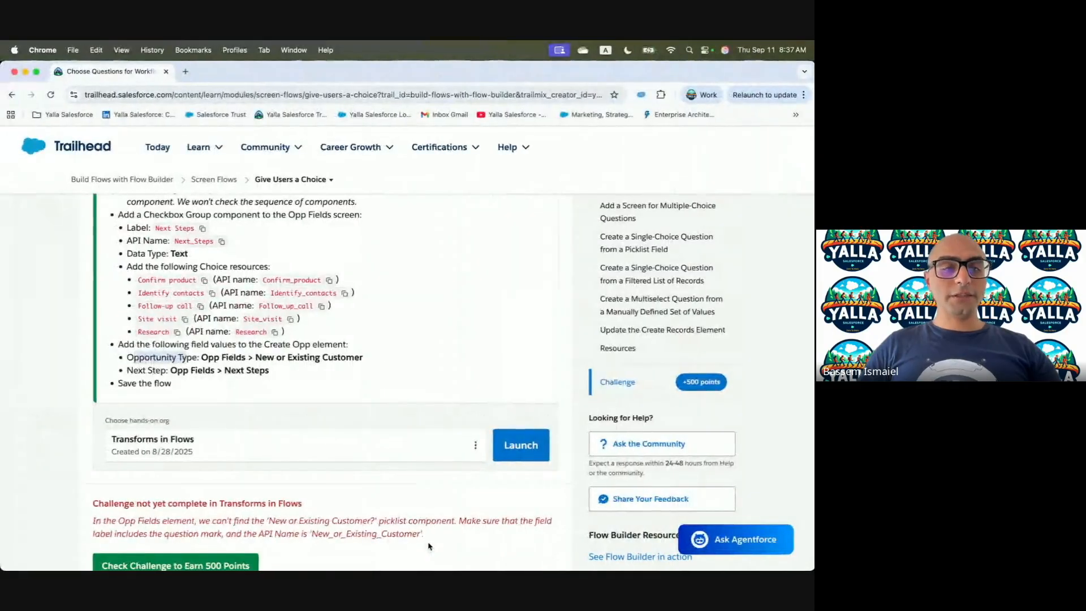
{"action": "key", "text": "ctrl+Right"}
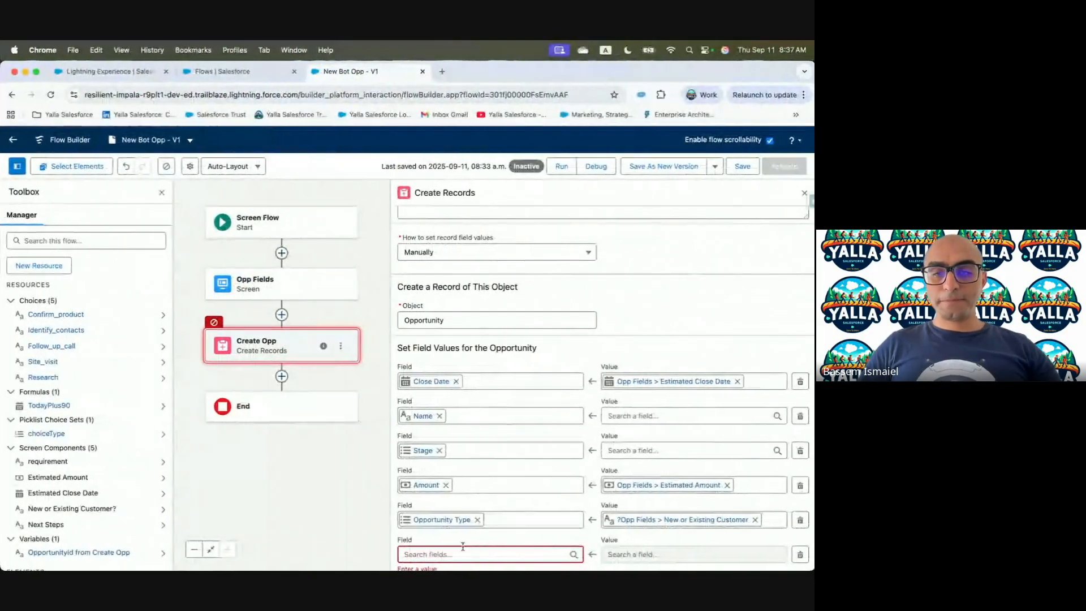
{"action": "left_click", "coordinate": [448, 554]}
{"action": "type", "text": "Nex"}
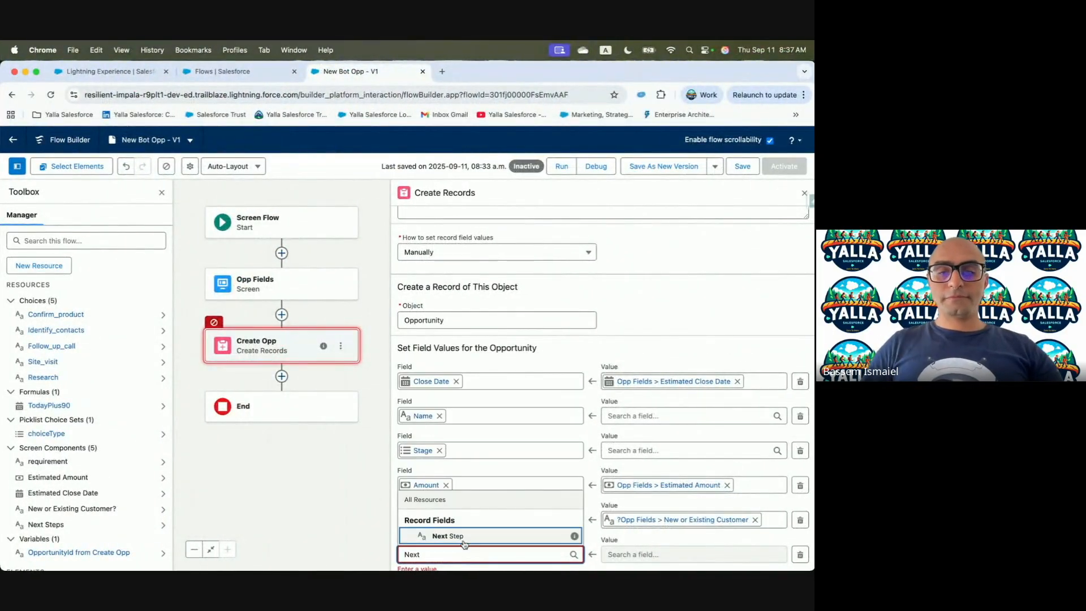
{"action": "type", "text": "t"}
{"action": "left_click", "coordinate": [450, 536]}
Set the Next Step field's value to the Next Steps component of the Opp Fields screen.
{"action": "key", "text": "ctrl+Left"}
{"action": "key", "text": "ctrl+Right"}
{"action": "left_click", "coordinate": [622, 554]}
{"action": "type", "text": "Next"}
{"action": "left_click", "coordinate": [651, 497]}
Check the challenge's final instruction and save the New Bot Opp flow.
{"action": "key", "text": "ctrl+Left"}
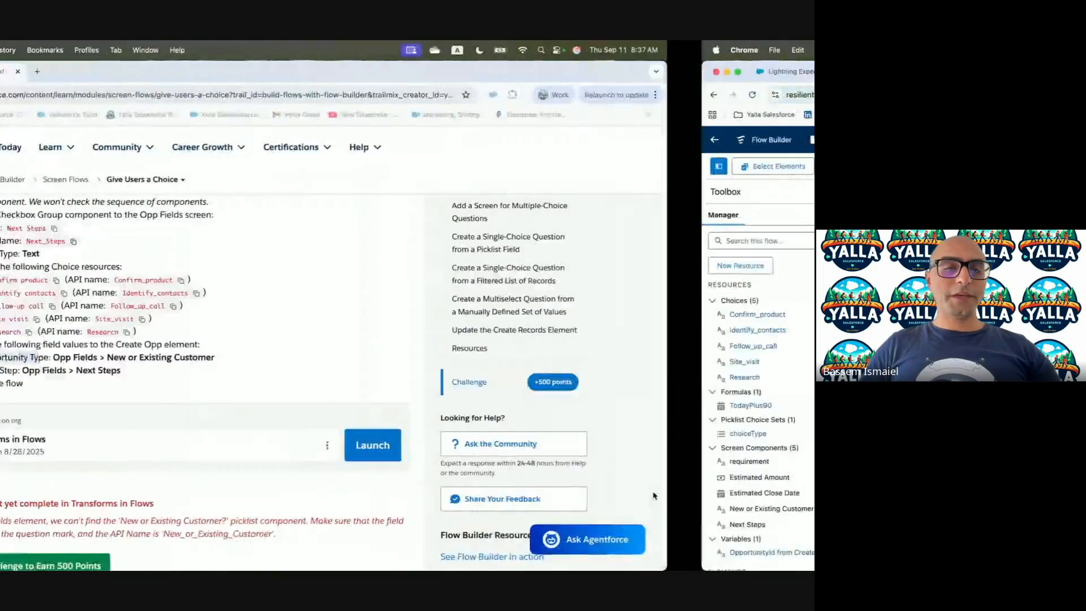
{"action": "key", "text": "ctrl+Right"}
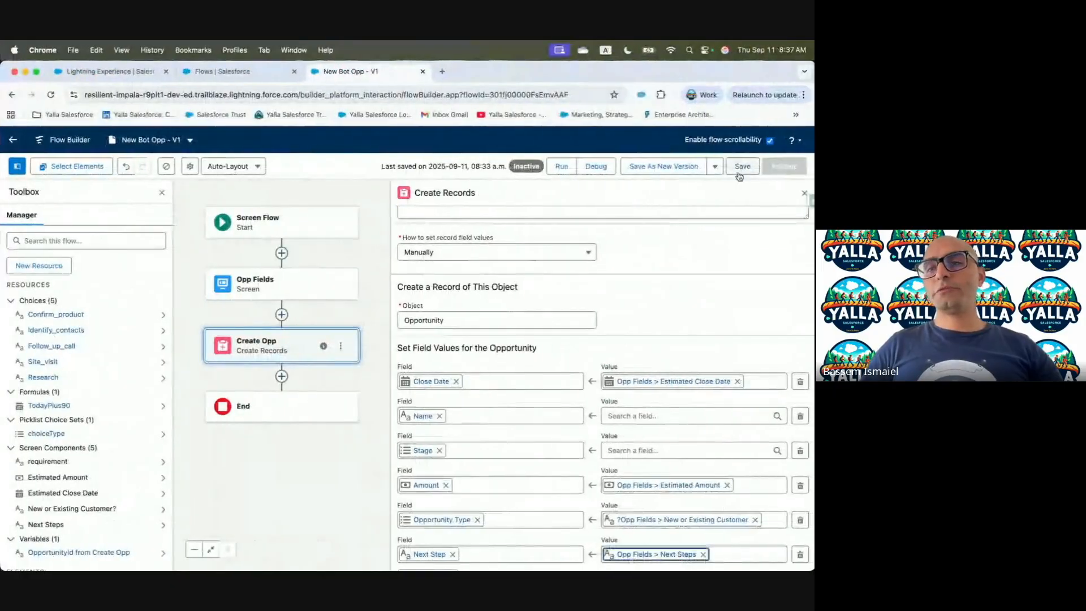
{"action": "key", "text": "ctrl+Left"}
{"action": "key", "text": "ctrl+Right"}
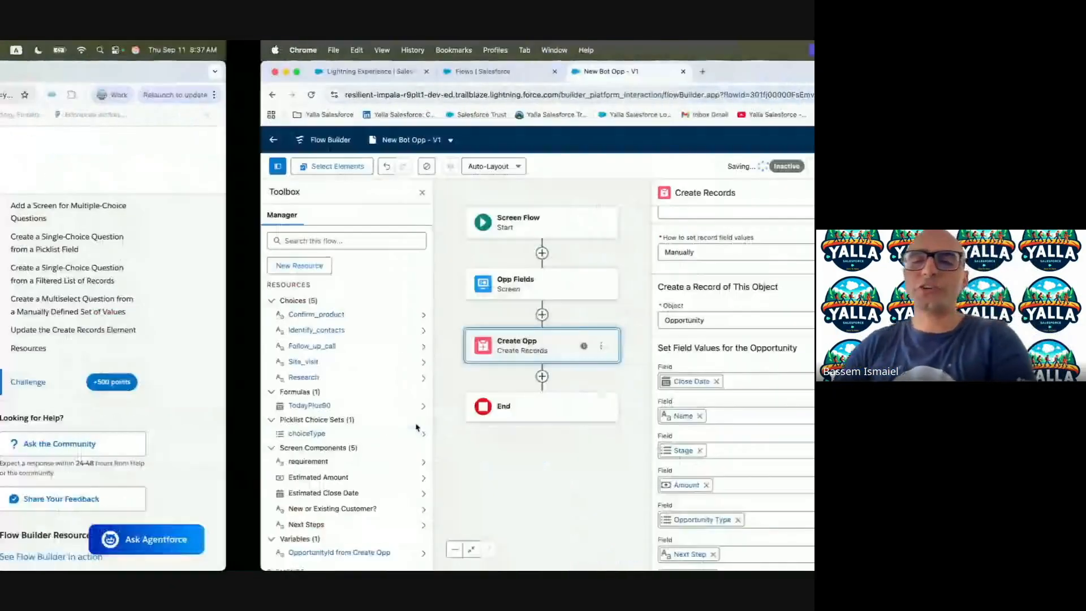
Submit the Give Users a Choice challenge for checking on Trailhead and continue to the Add More Options to Your Screens unit.
{"action": "key", "text": "ctrl+Left"}
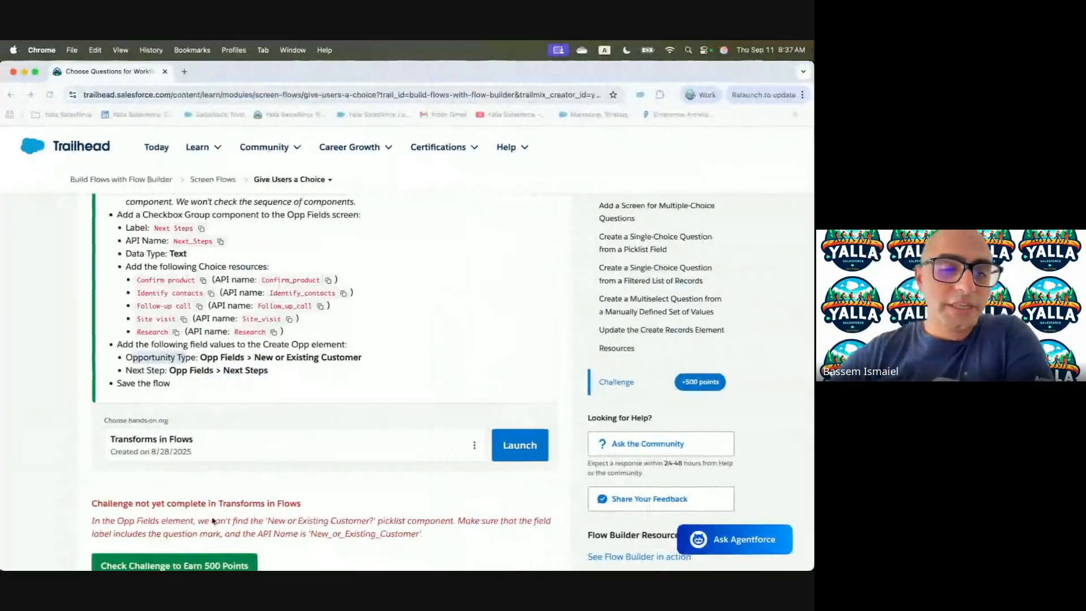
{"action": "left_click", "coordinate": [202, 565]}
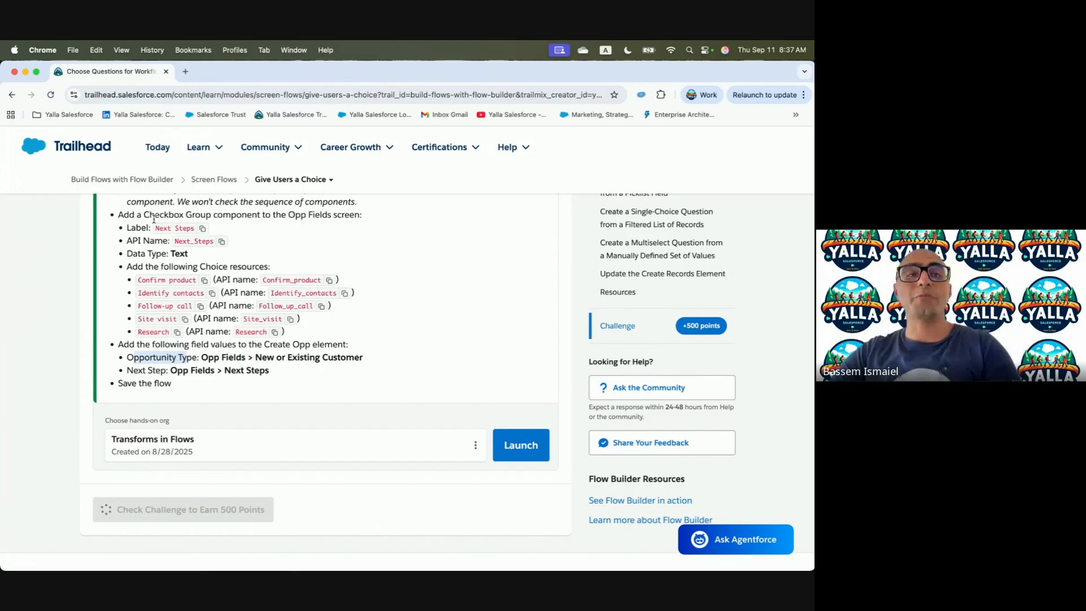
{"action": "left_click", "coordinate": [435, 485]}
Read the unit's Add More Screen Components challenge requirements and return to the New Bot Opp flow.
{"action": "scroll", "coordinate": [435, 486], "scroll_direction": "down", "scroll_amount": 2}
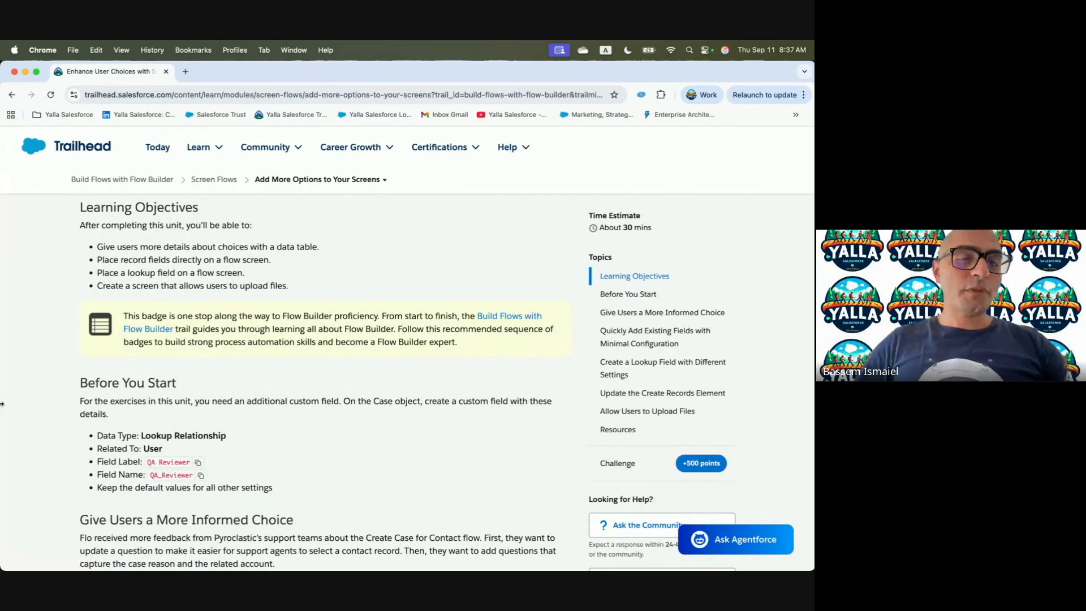
{"action": "scroll", "coordinate": [106, 374], "scroll_direction": "down", "scroll_amount": 20}
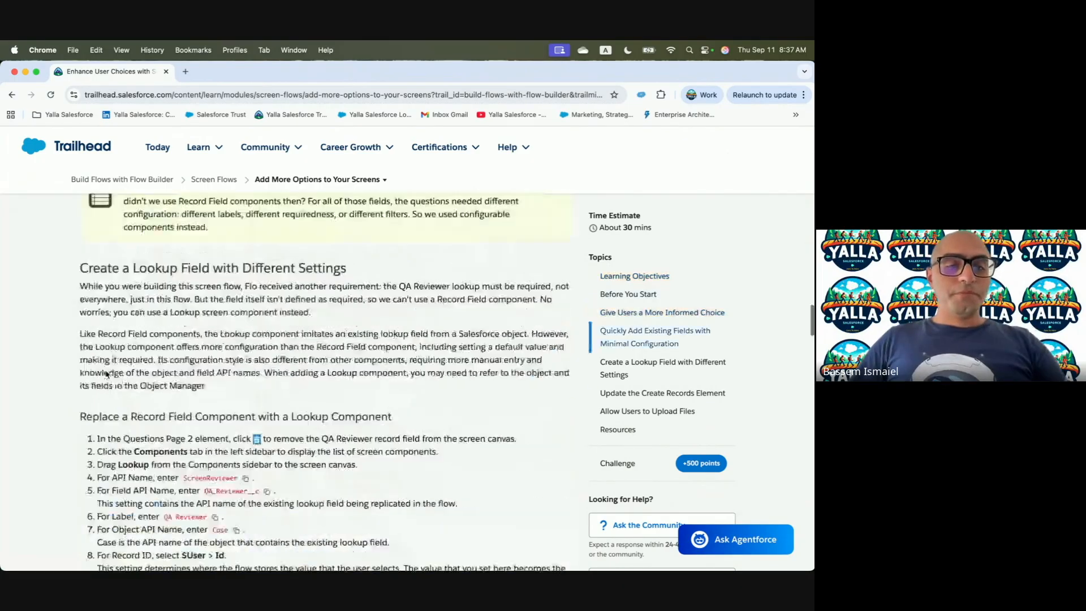
{"action": "scroll", "coordinate": [106, 374], "scroll_direction": "down", "scroll_amount": 15}
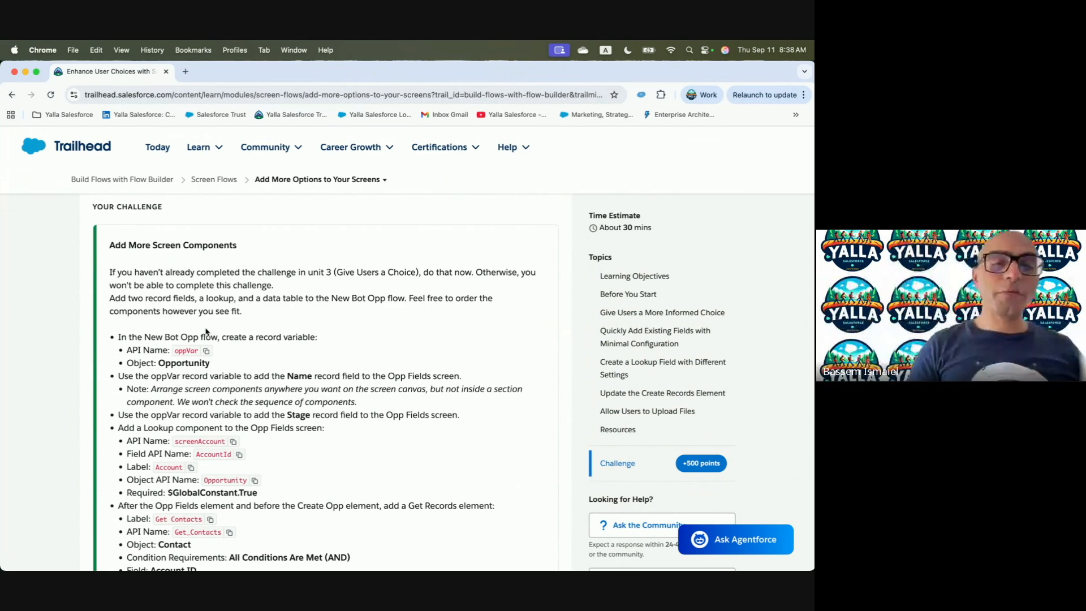
{"action": "key", "text": "ctrl+Right"}
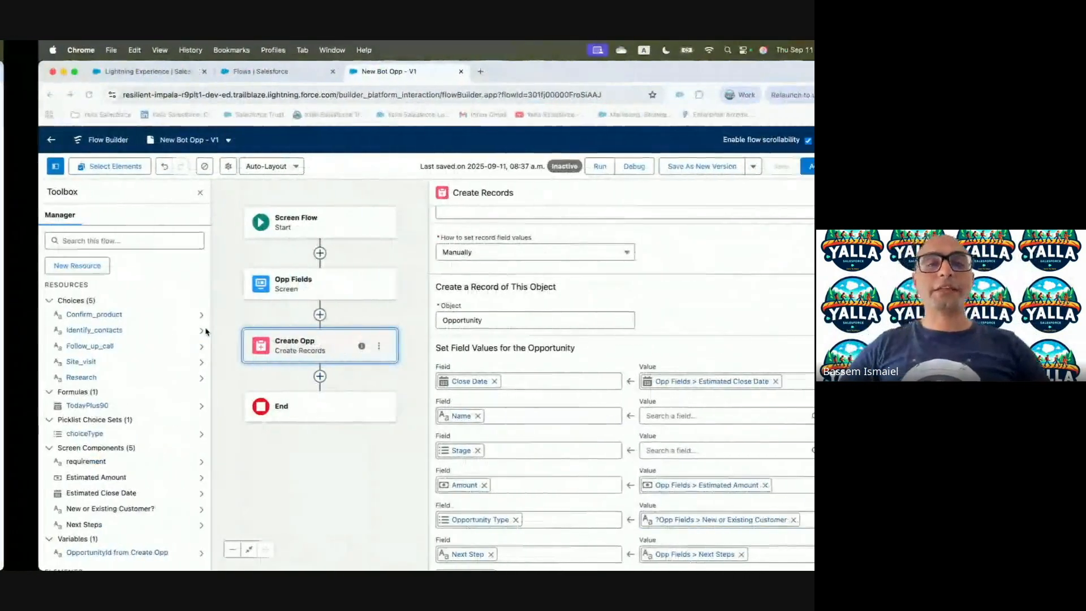
Open the Opp Fields screen for editing and bring up the record variable choices for adding record fields.
{"action": "left_click", "coordinate": [243, 283]}
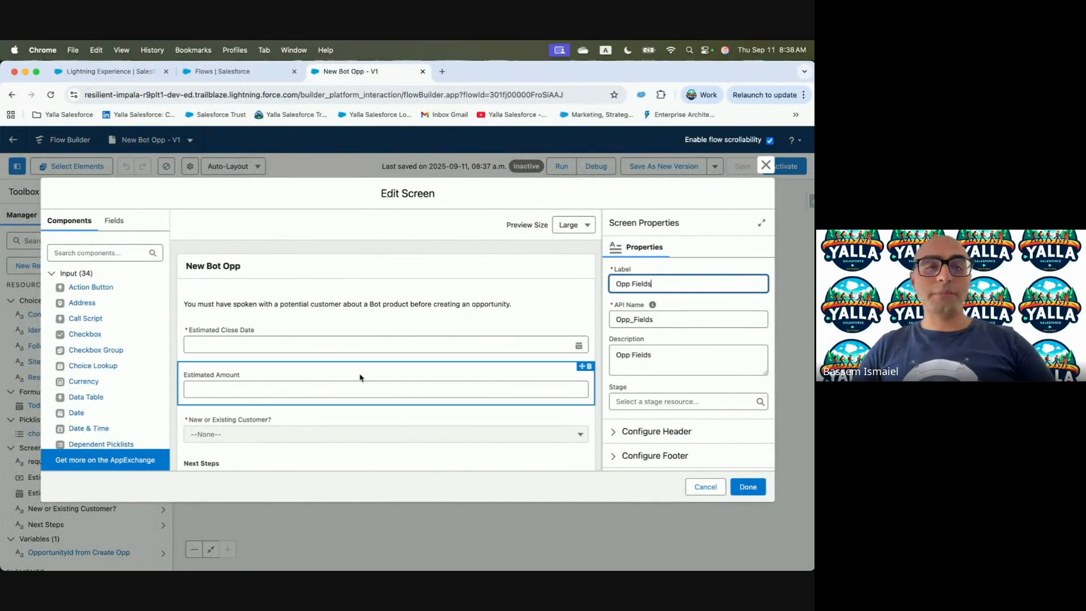
{"action": "left_click", "coordinate": [113, 222]}
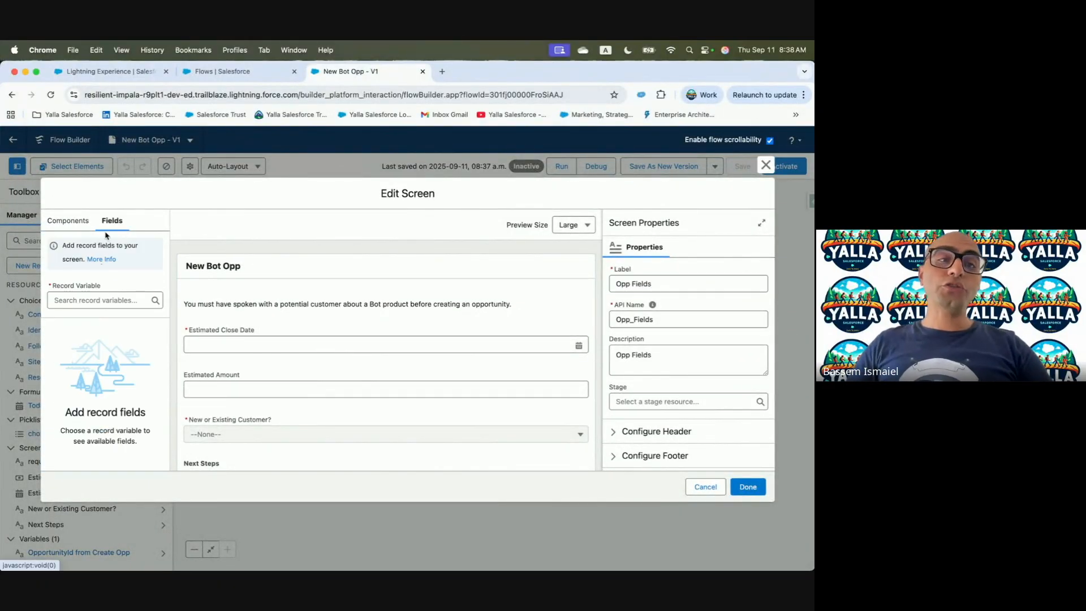
{"action": "left_click", "coordinate": [116, 304]}
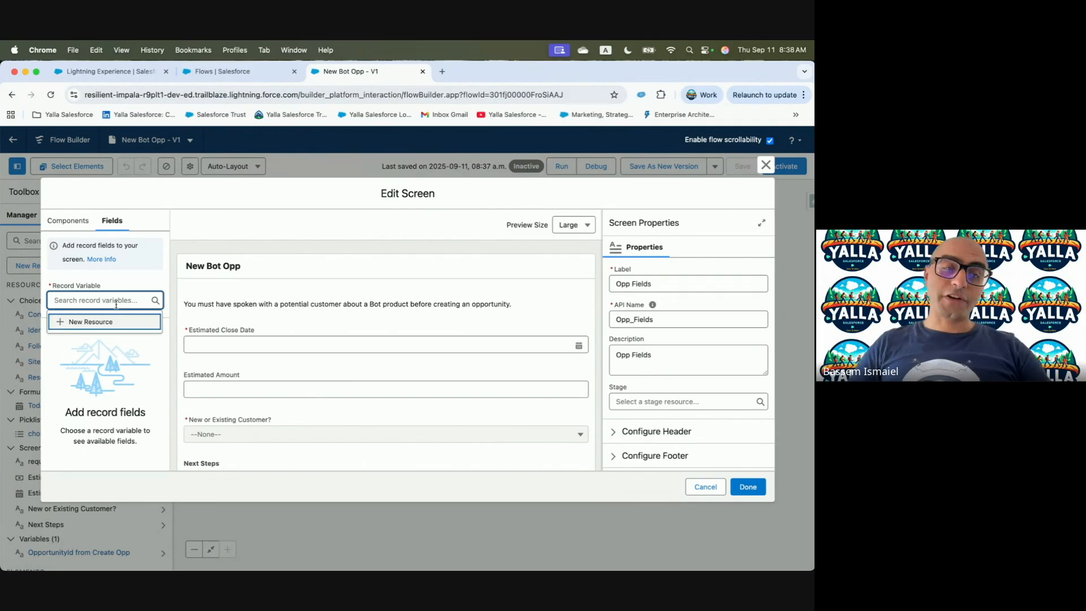
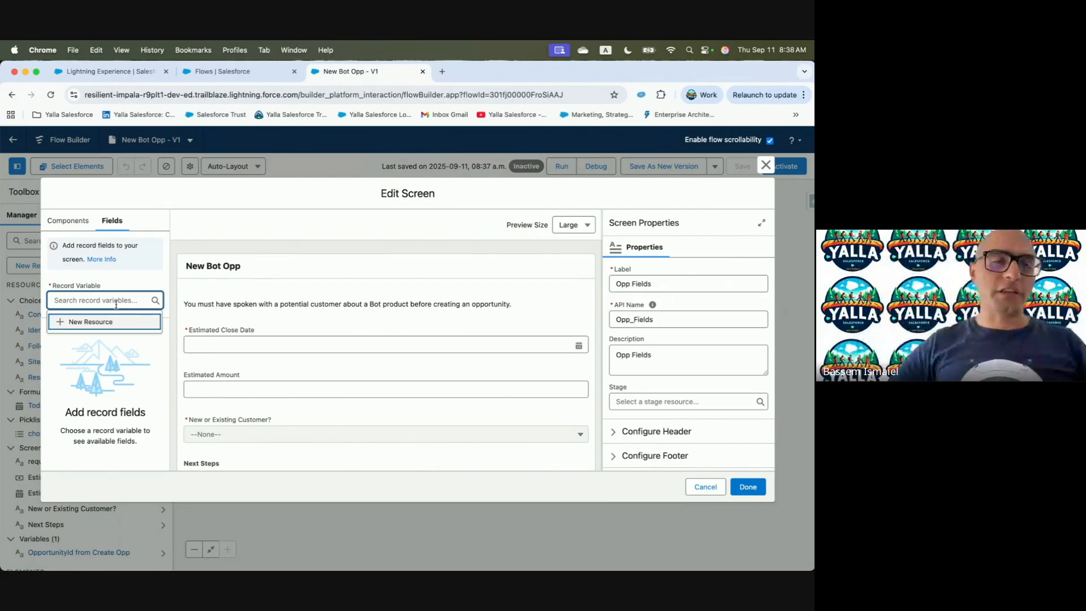
Start a new record variable resource with the challenge's API name oppVar and the same text as its description.
{"action": "key", "text": "ctrl+Left"}
{"action": "left_click", "coordinate": [208, 350]}
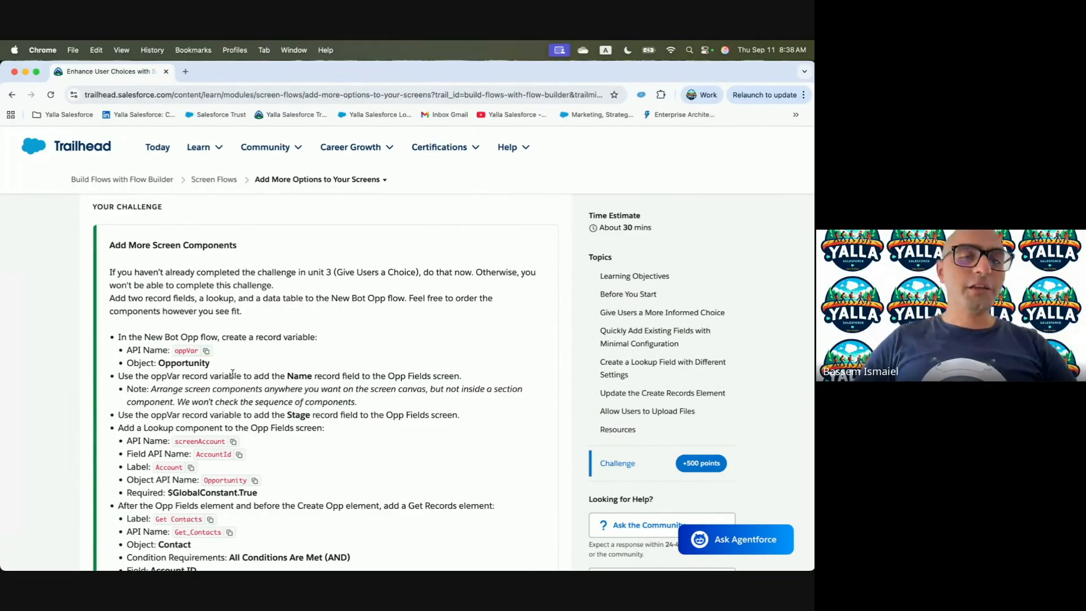
{"action": "key", "text": "ctrl+Right"}
{"action": "left_click", "coordinate": [95, 301]}
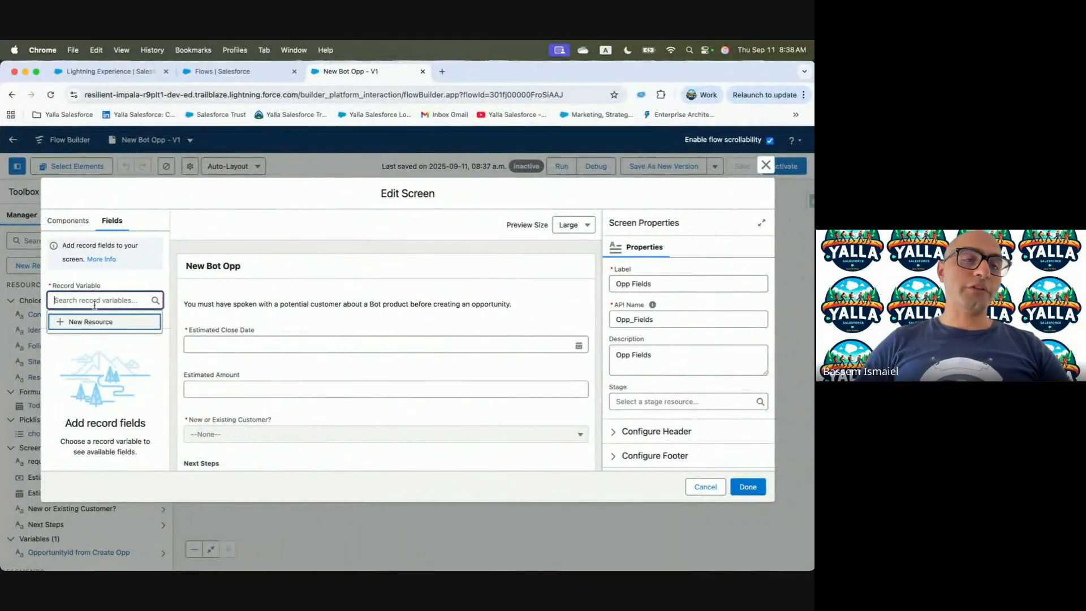
{"action": "left_click", "coordinate": [94, 322]}
{"action": "left_click", "coordinate": [216, 265]}
{"action": "key", "text": "super+v"}
{"action": "left_click", "coordinate": [256, 310]}
{"action": "key", "text": "super+v"}
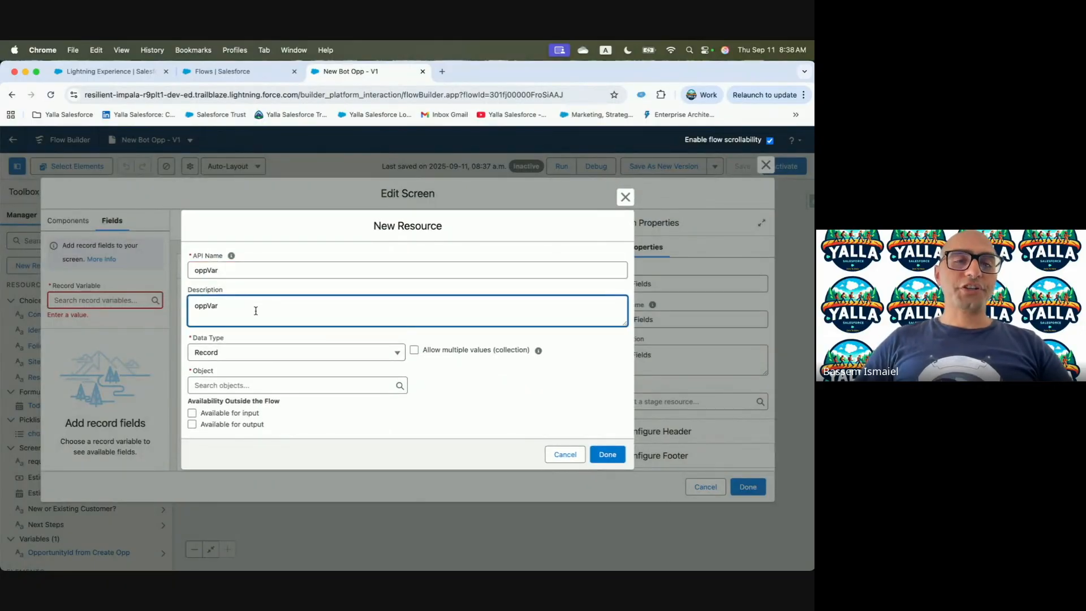
Set the oppVar resource's object to Opportunity and finish creating the variable.
{"action": "key", "text": "ctrl+Left"}
{"action": "key", "text": "ctrl+Right"}
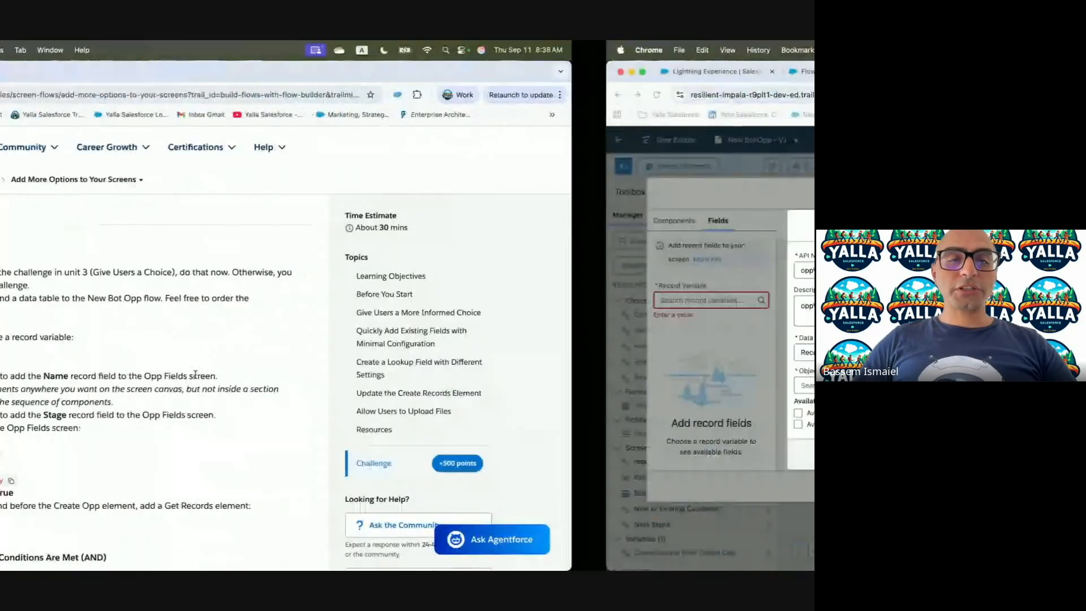
{"action": "left_click", "coordinate": [250, 383]}
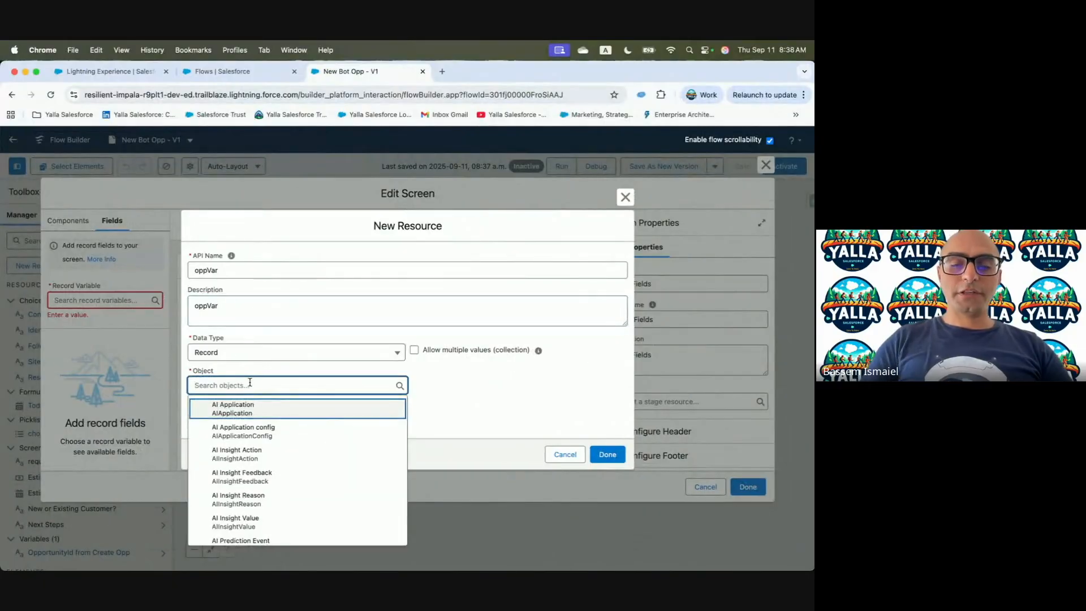
{"action": "type", "text": "oppo"}
{"action": "left_click", "coordinate": [250, 411]}
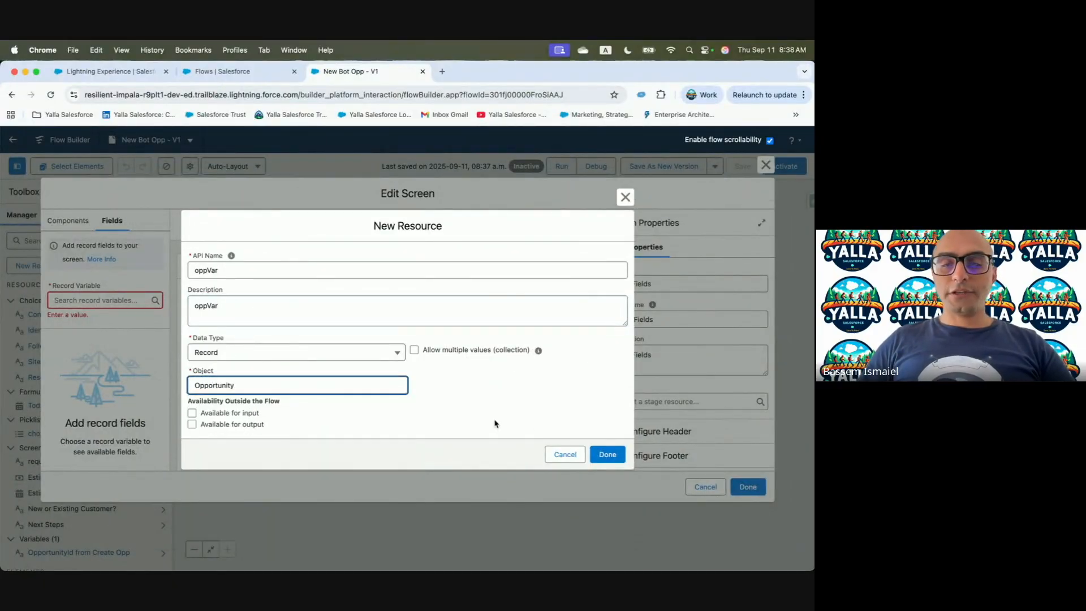
{"action": "left_click", "coordinate": [606, 455]}
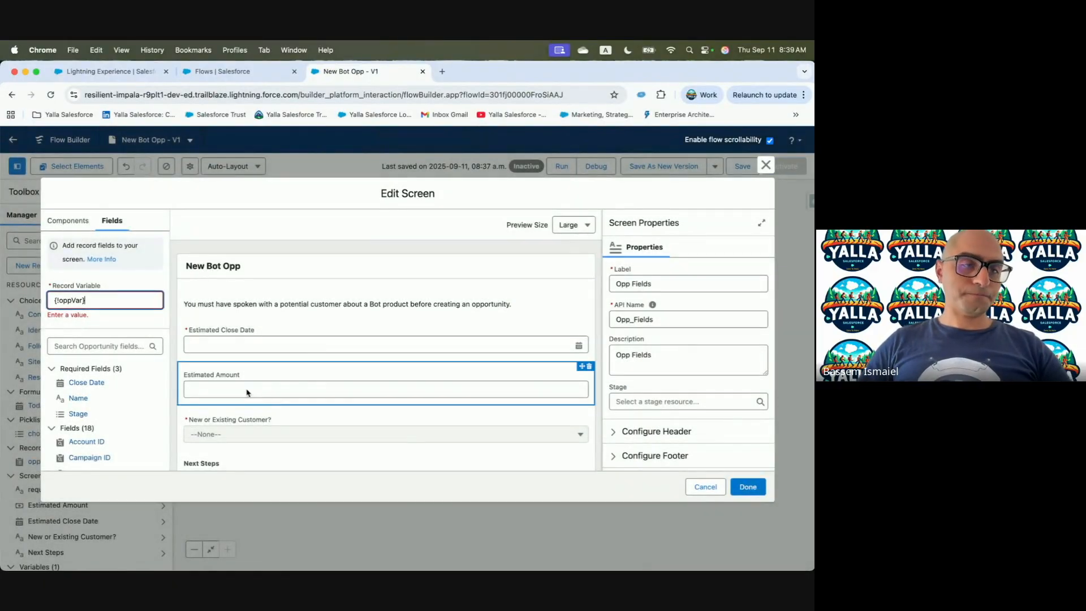
Add oppVar's Name record field to the Opp Fields screen above Estimated Close Date and review its field information.
{"action": "key", "text": "ctrl+Left"}
{"action": "key", "text": "ctrl+Right"}
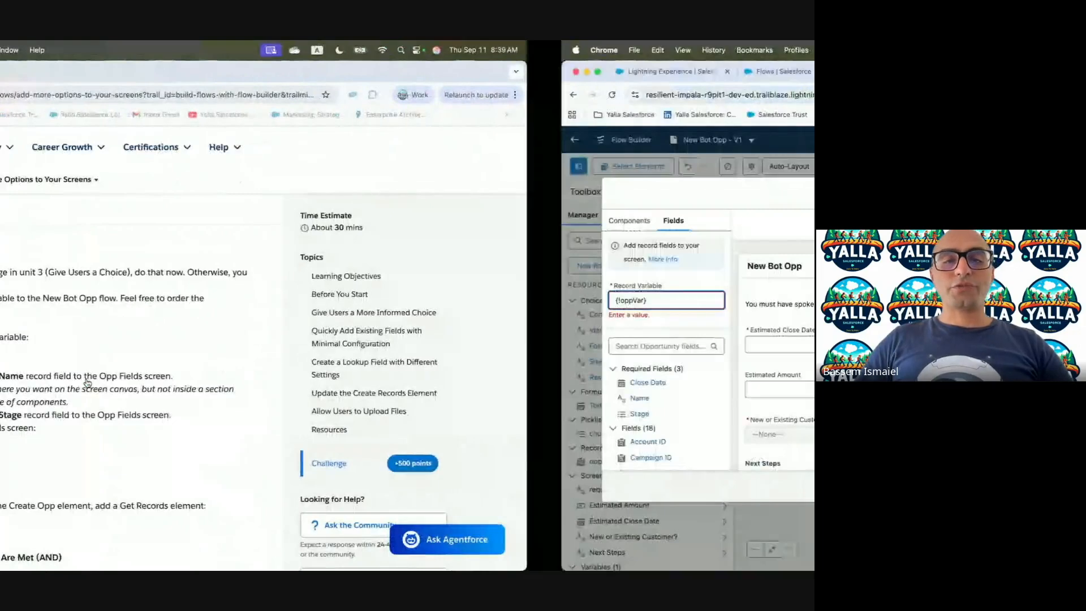
{"action": "scroll", "coordinate": [121, 363], "scroll_direction": "down", "scroll_amount": 3}
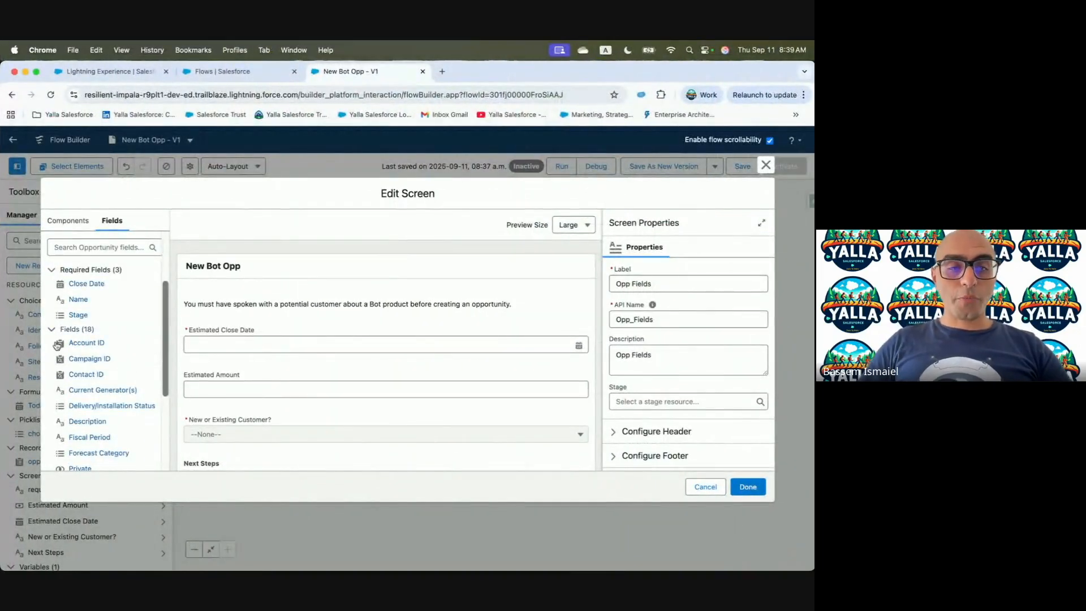
{"action": "key", "text": "ctrl+Left"}
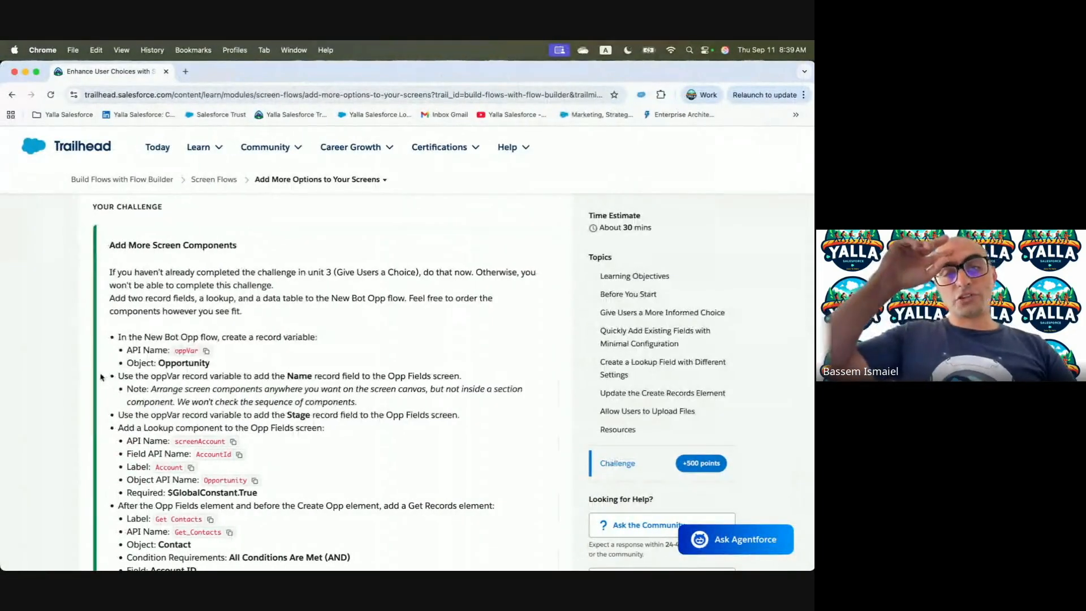
{"action": "left_click_drag", "start_coordinate": [122, 377], "coordinate": [341, 378]}
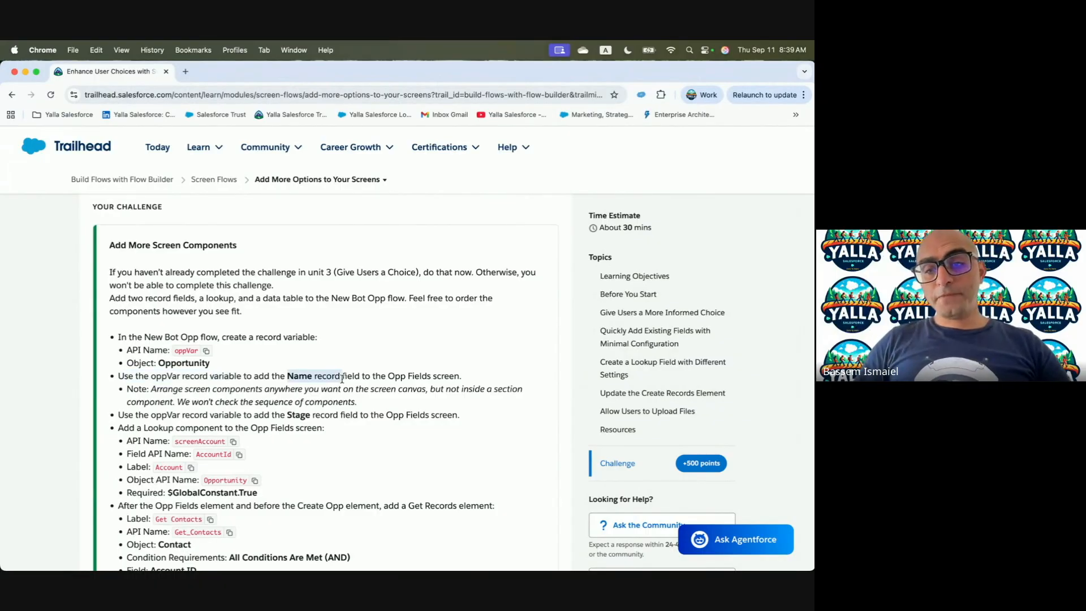
{"action": "key", "text": "super+grave"}
{"action": "left_click_drag", "start_coordinate": [77, 300], "coordinate": [286, 322]}
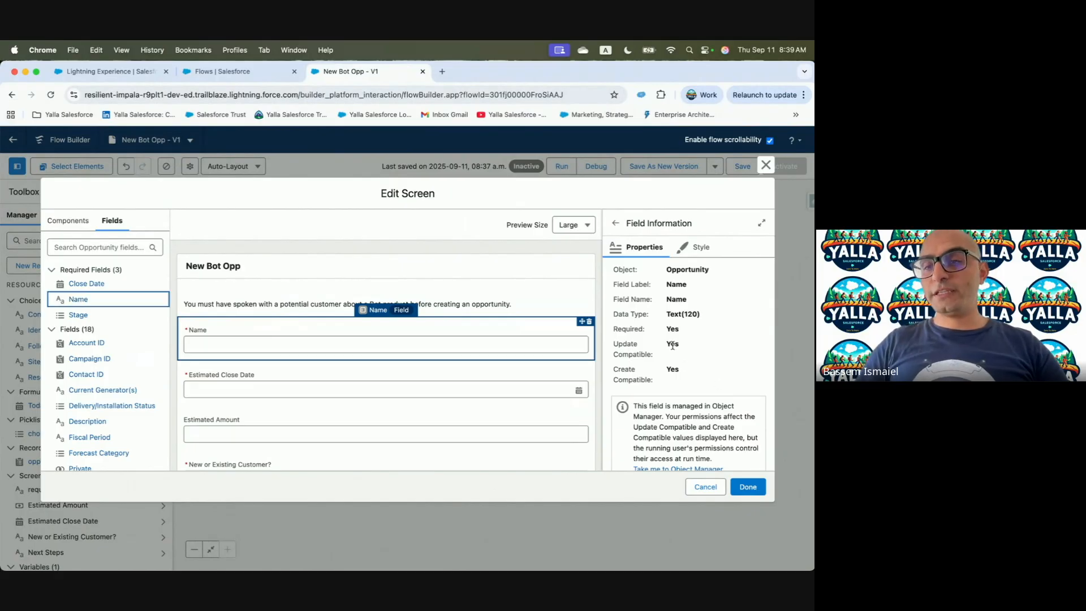
{"action": "left_click_drag", "start_coordinate": [666, 332], "coordinate": [714, 334]}
{"action": "left_click_drag", "start_coordinate": [666, 301], "coordinate": [728, 306]}
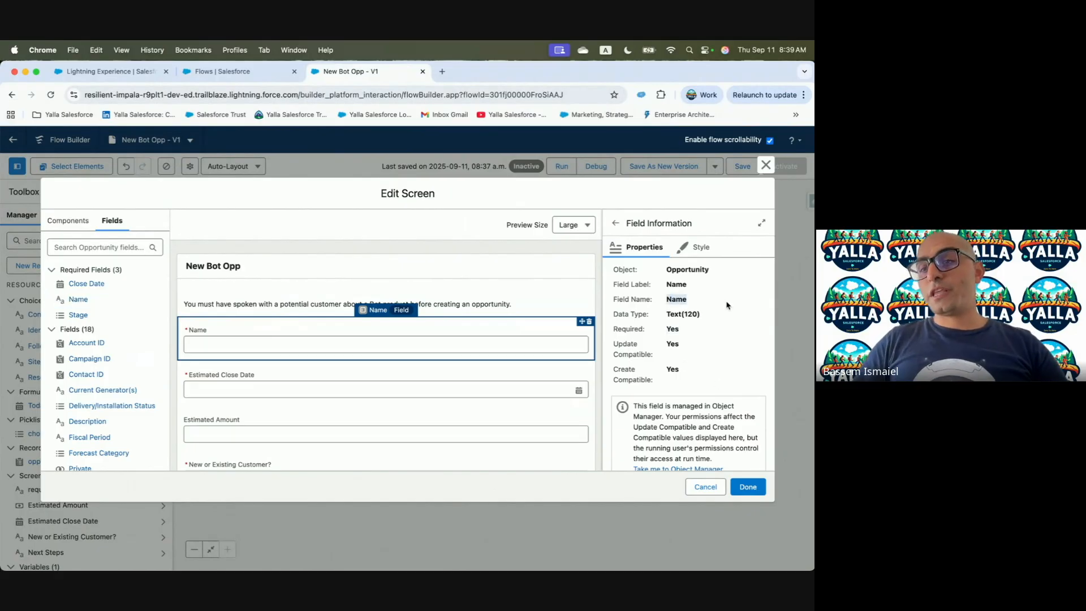
{"action": "scroll", "coordinate": [674, 361], "scroll_direction": "down", "scroll_amount": 3}
{"action": "scroll", "coordinate": [674, 360], "scroll_direction": "up", "scroll_amount": 3}
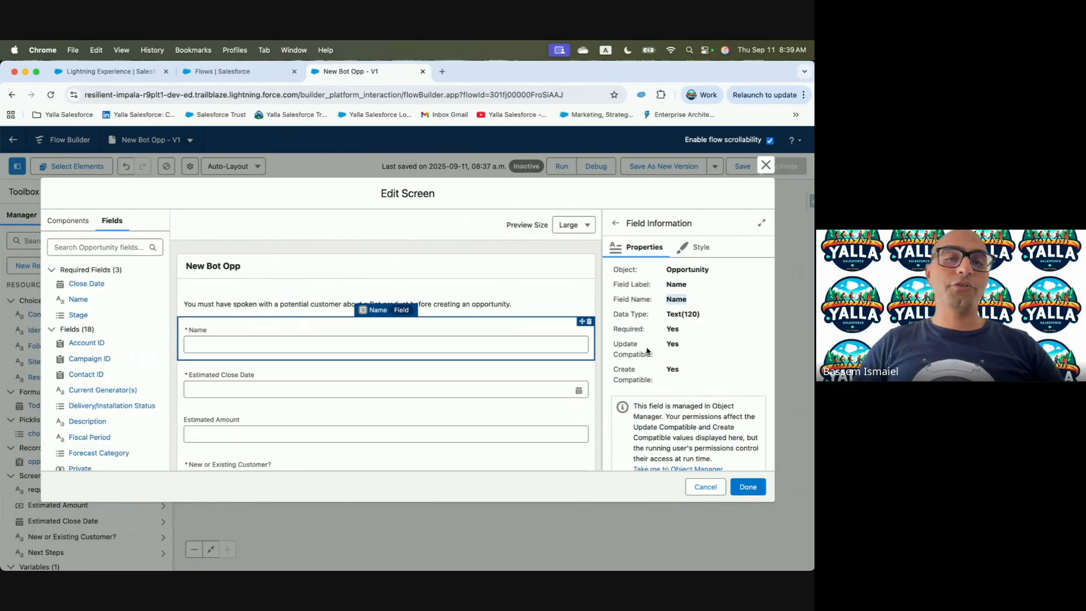
Add oppVar's Stage record field to the Opp Fields screen directly below the Name field.
{"action": "key", "text": "ctrl+Left"}
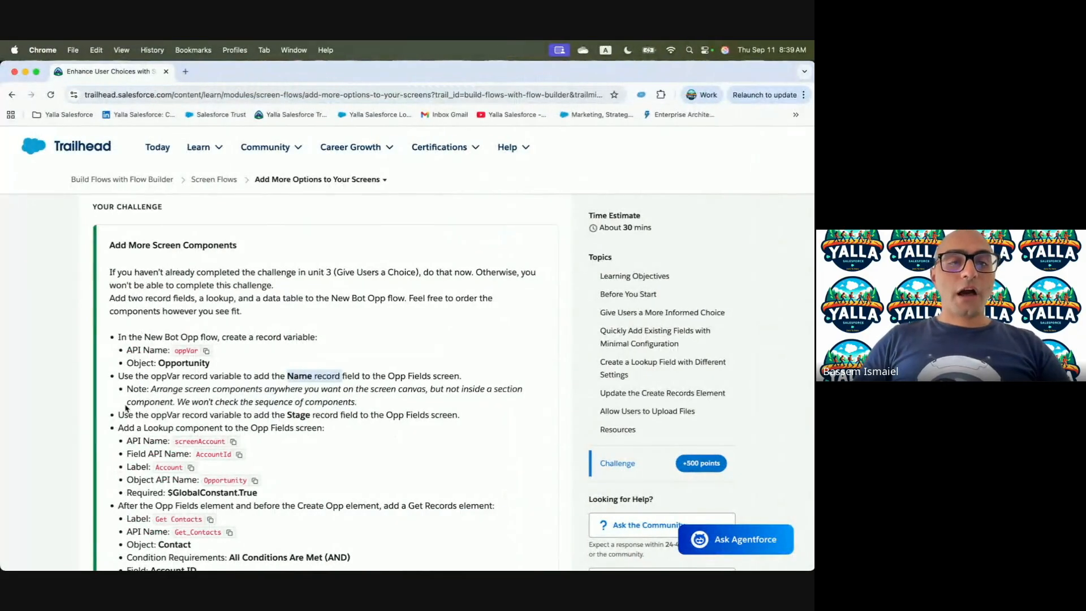
{"action": "key", "text": "ctrl+Right"}
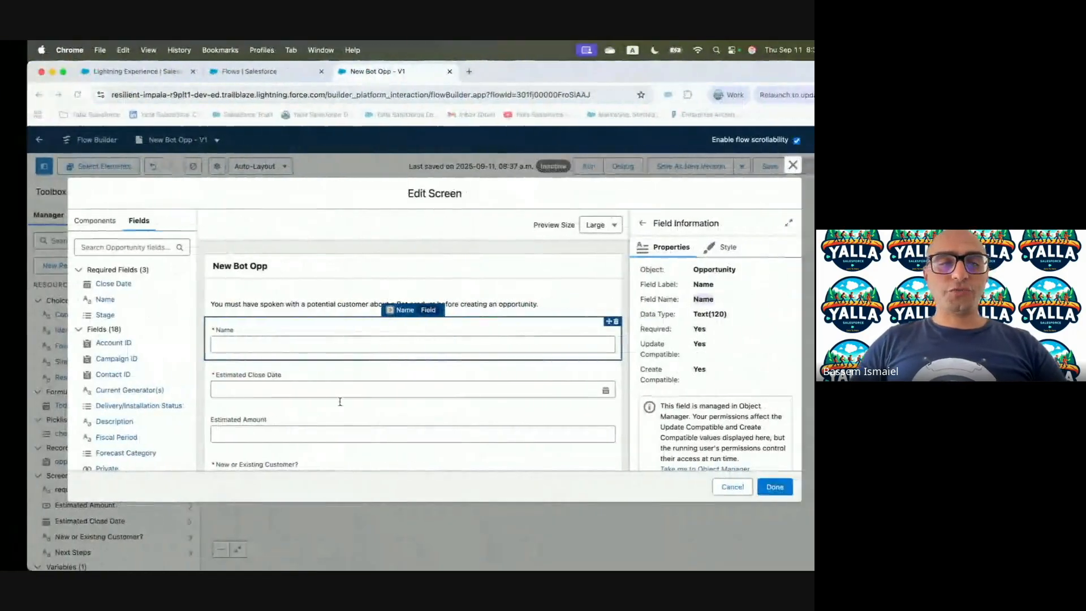
{"action": "left_click", "coordinate": [68, 251]}
{"action": "type", "text": "Sta"}
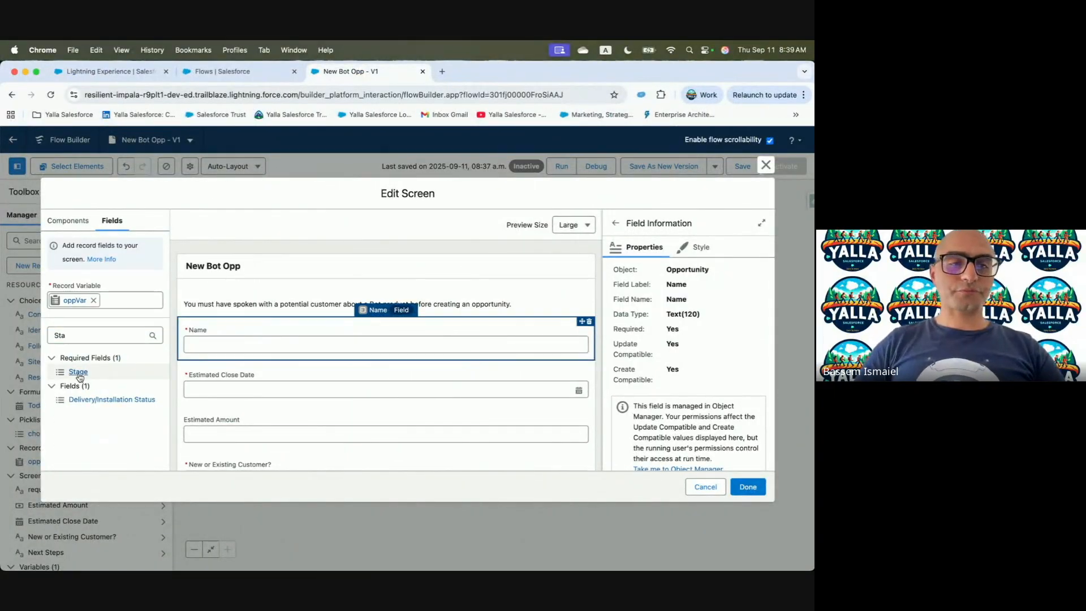
{"action": "left_click_drag", "start_coordinate": [79, 373], "coordinate": [245, 374]}
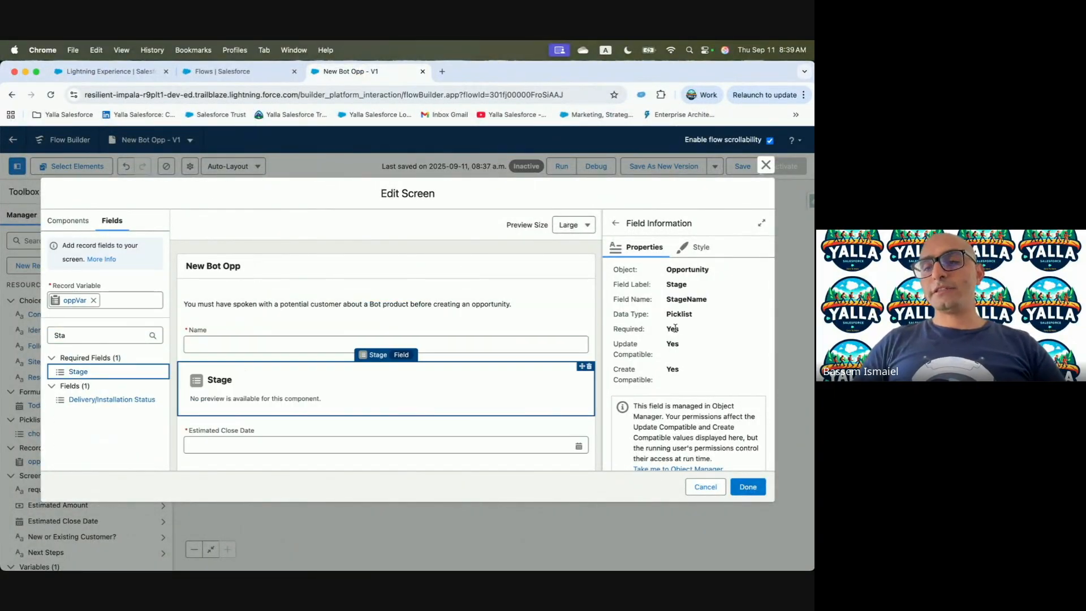
Check the challenge's lookup requirements and add a Lookup component below the Stage field on the Opp Fields screen.
{"action": "key", "text": "ctrl+Left"}
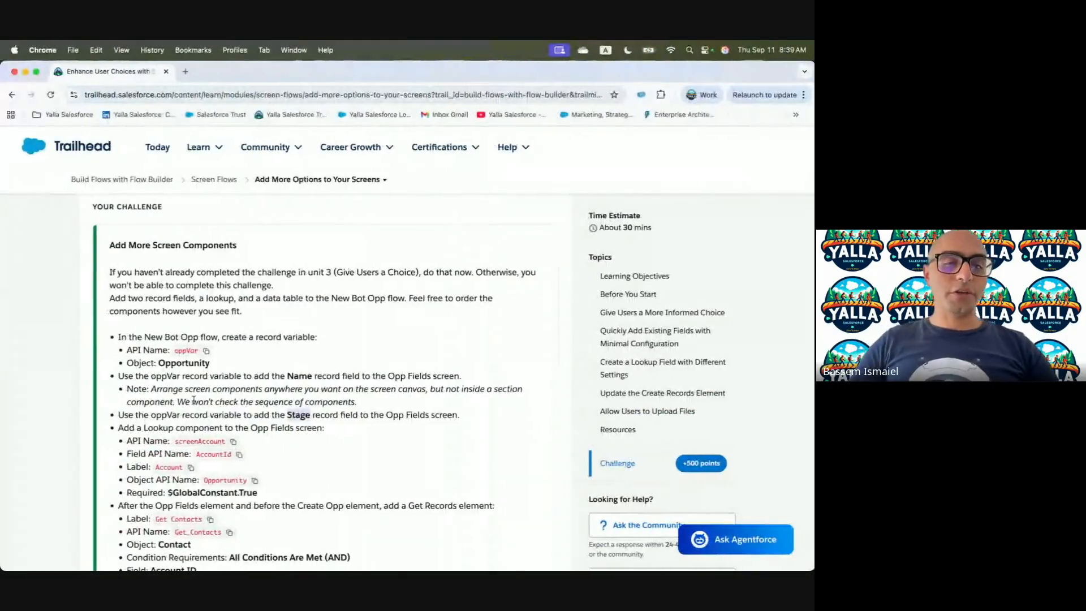
{"action": "scroll", "coordinate": [194, 401], "scroll_direction": "down", "scroll_amount": 1}
{"action": "scroll", "coordinate": [194, 401], "scroll_direction": "down", "scroll_amount": 2}
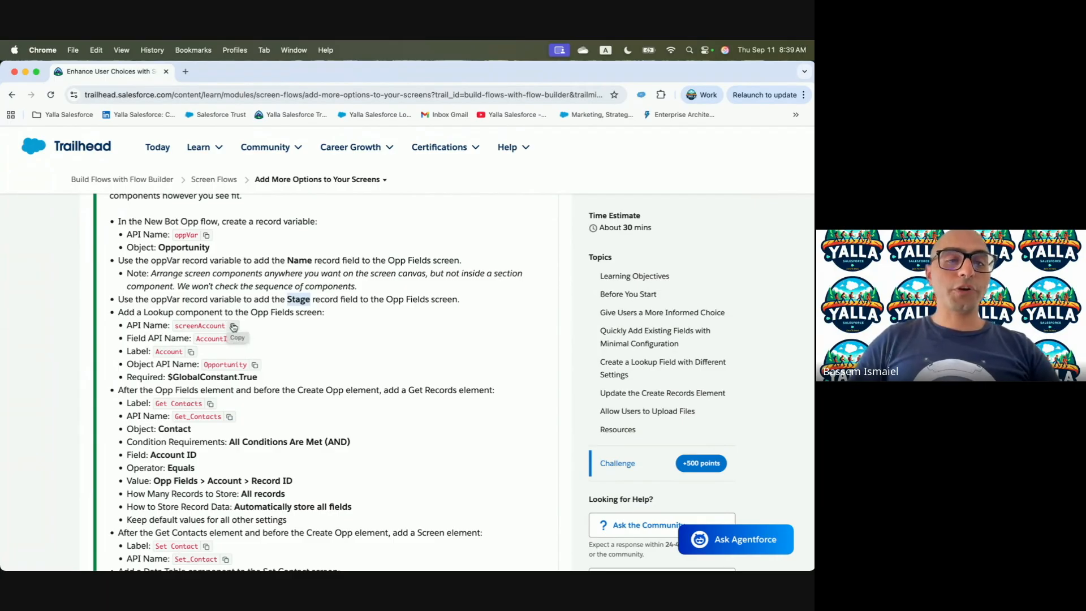
{"action": "key", "text": "ctrl+Right"}
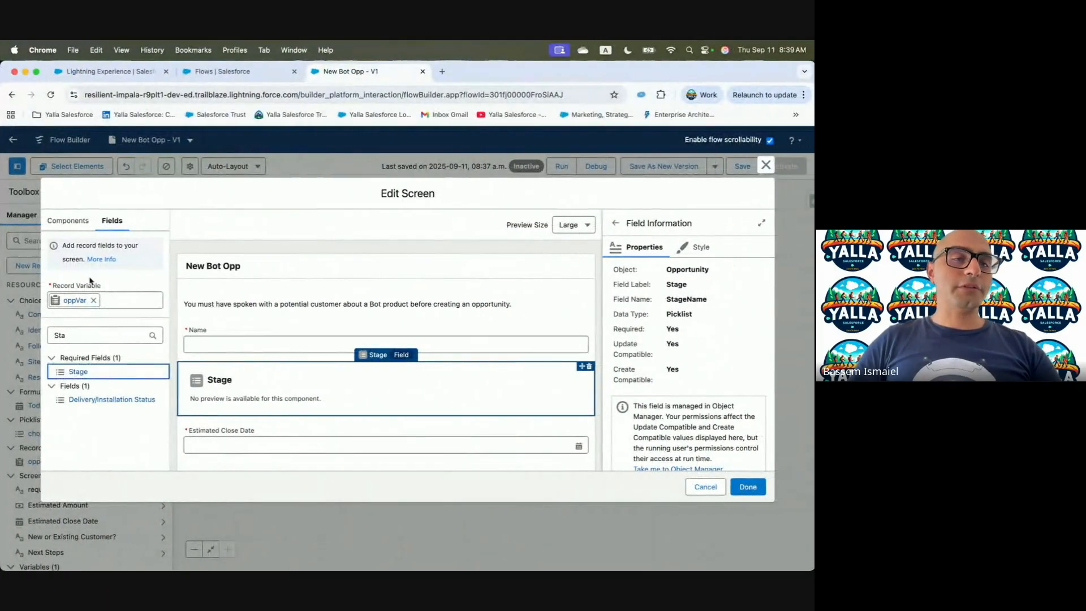
{"action": "left_click", "coordinate": [67, 220]}
{"action": "type", "text": "Loop"}
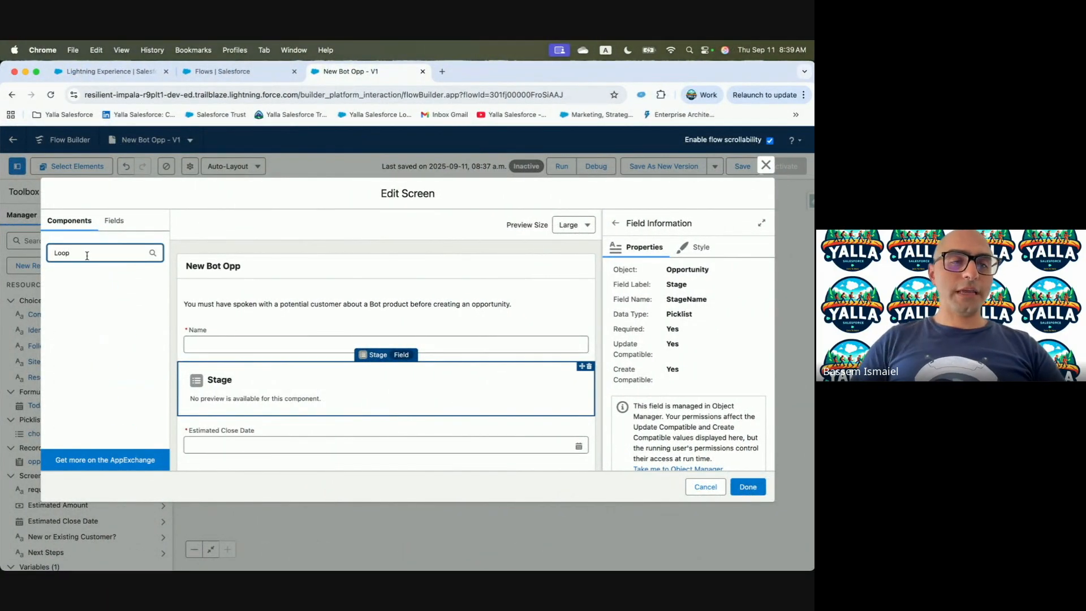
{"action": "key", "text": "BackSpace"}
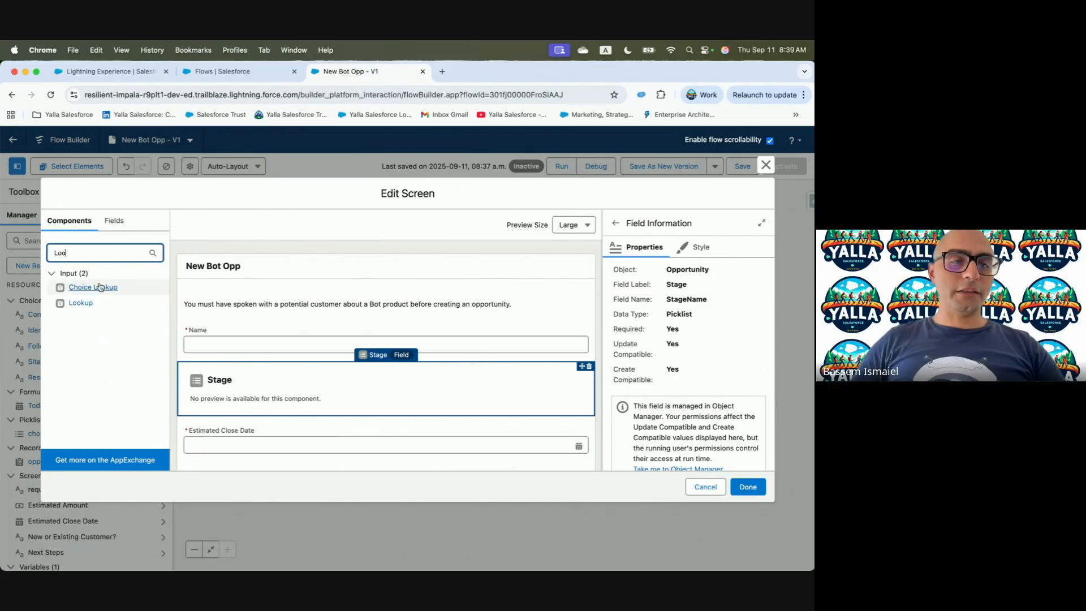
{"action": "left_click_drag", "start_coordinate": [80, 302], "coordinate": [239, 418]}
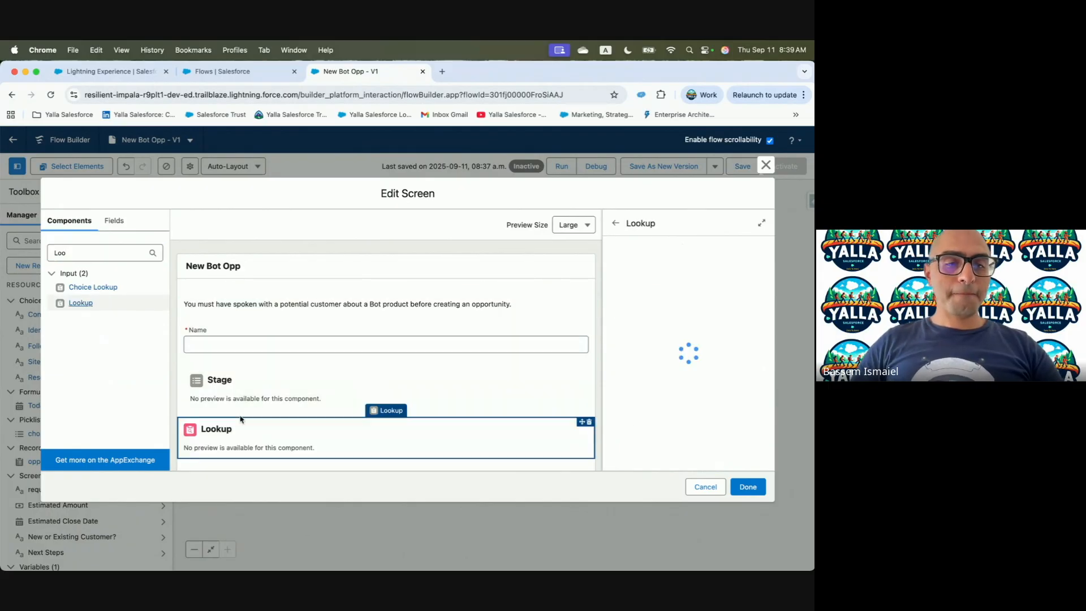
Set the new Lookup component's API Name to screenAccount, copied from the challenge requirements.
{"action": "key", "text": "ctrl+Left"}
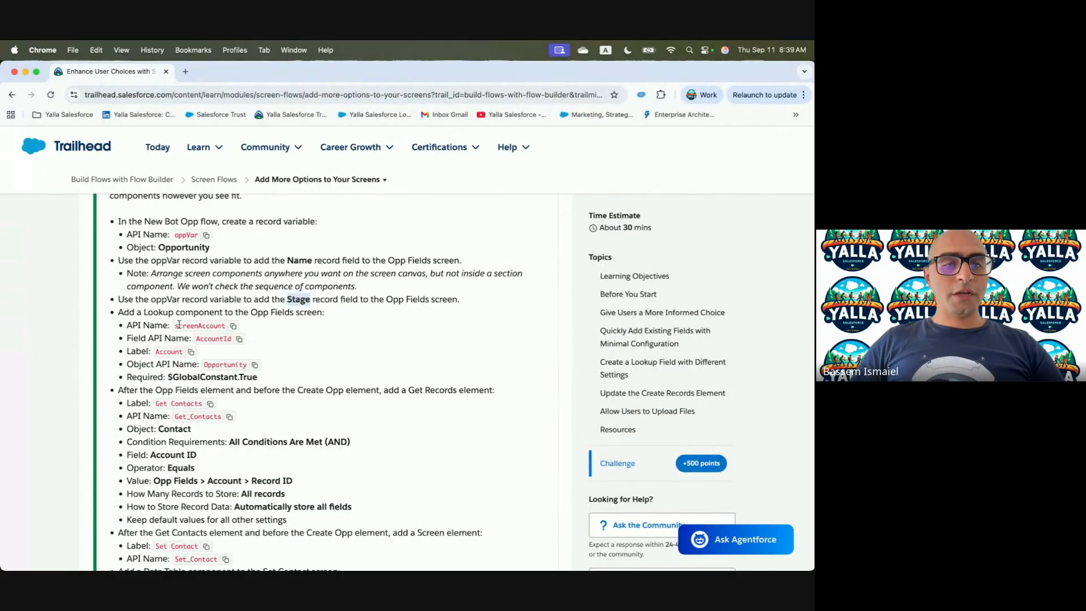
{"action": "left_click_drag", "start_coordinate": [119, 300], "coordinate": [220, 302]}
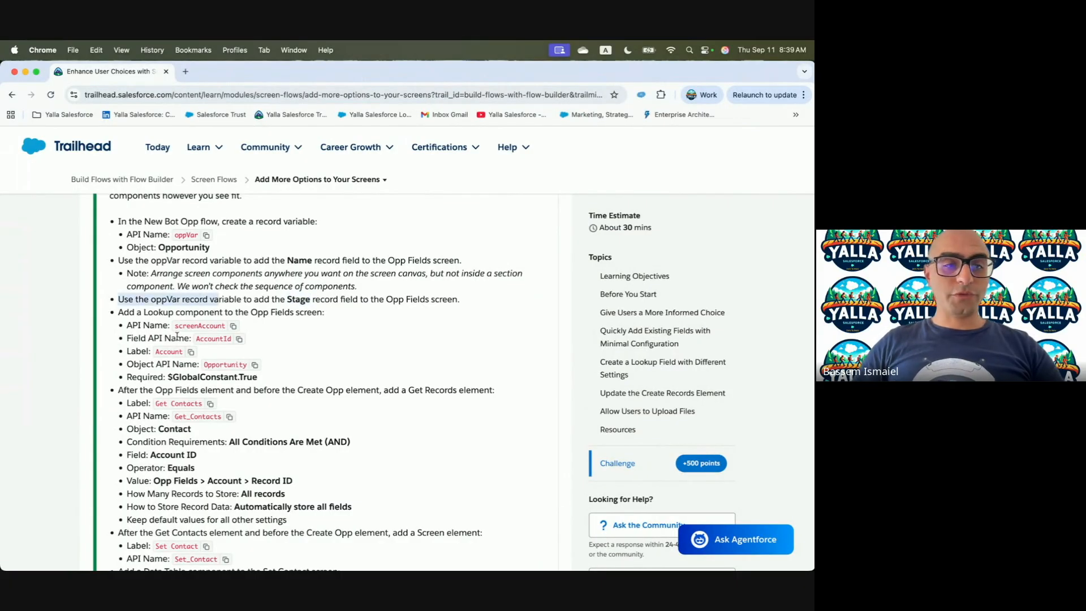
{"action": "triple_click", "coordinate": [138, 319]}
{"action": "scroll", "coordinate": [293, 319], "scroll_direction": "down", "scroll_amount": 1}
{"action": "left_click", "coordinate": [233, 302]}
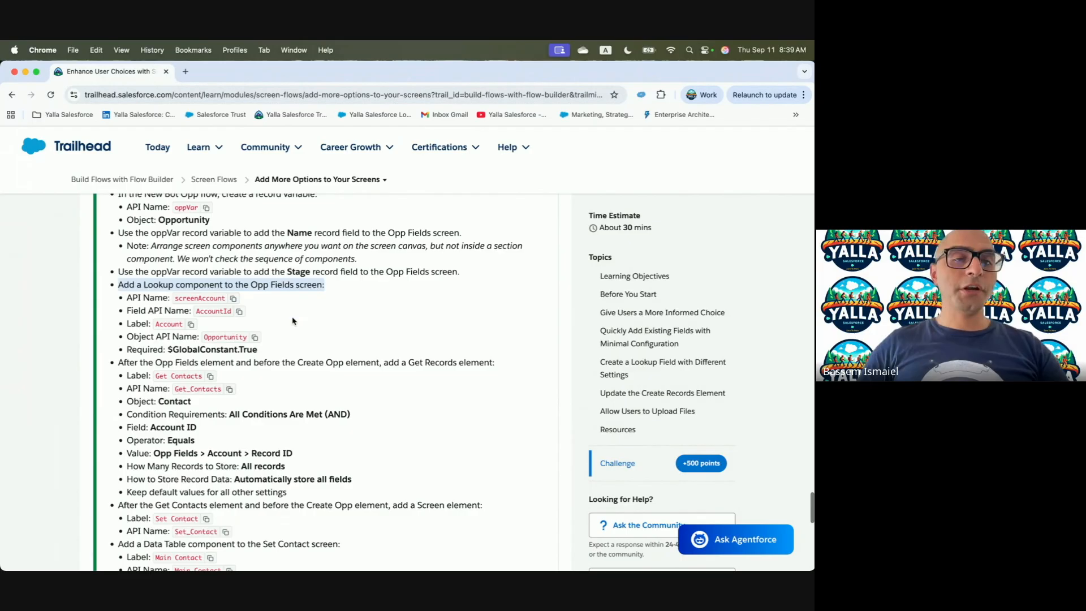
{"action": "key", "text": "ctrl+Right"}
{"action": "left_click", "coordinate": [679, 282]}
{"action": "key", "text": "super+v"}
Set the screenAccount lookup's Field API Name to AccountId from the challenge and return to the requirements.
{"action": "left_click", "coordinate": [642, 317]}
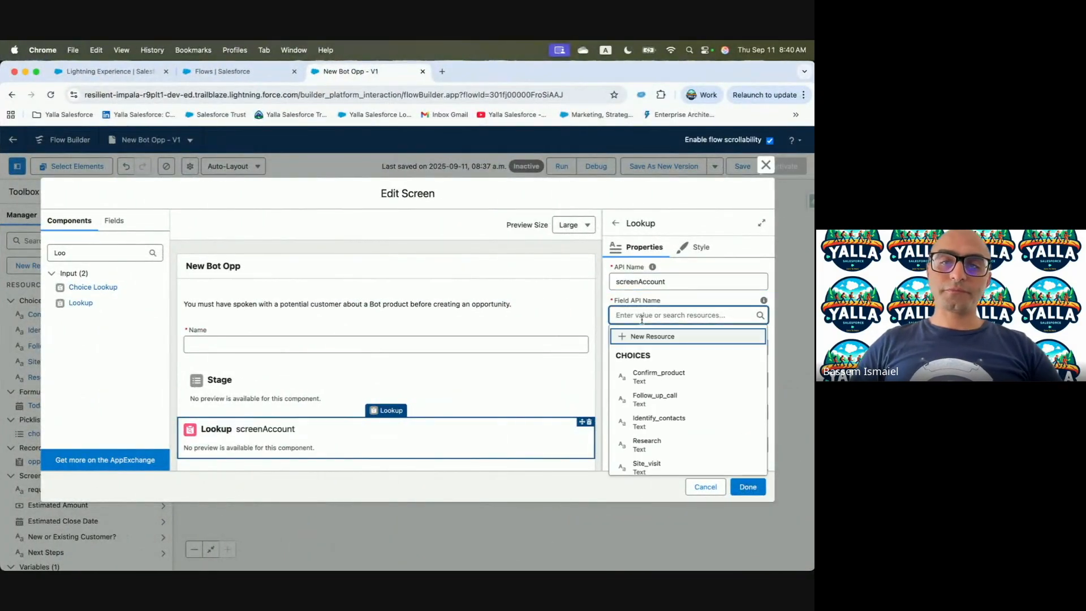
{"action": "key", "text": "ctrl+Left"}
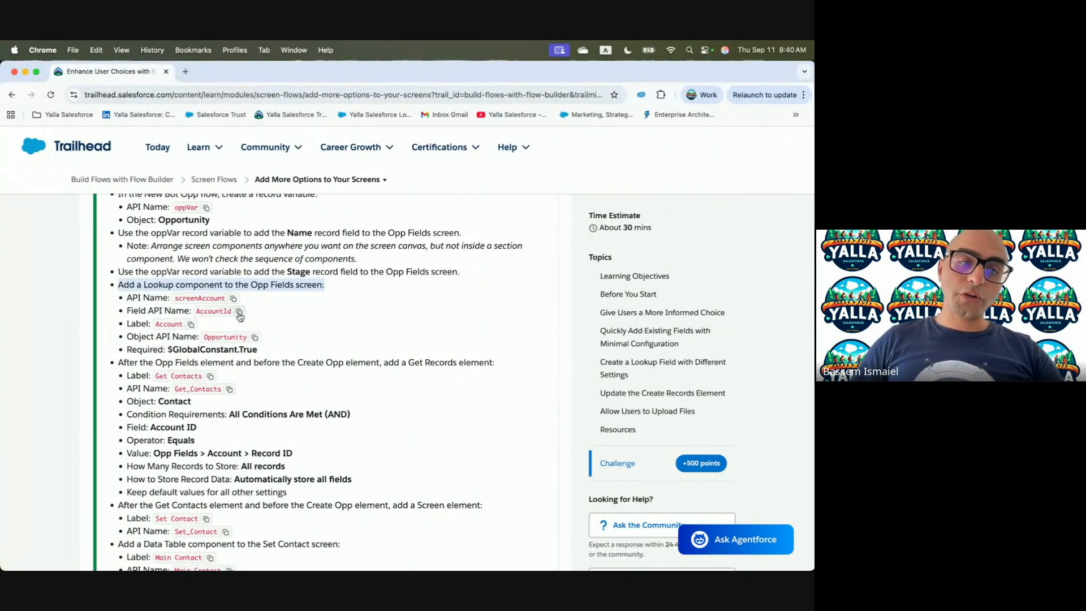
{"action": "left_click", "coordinate": [240, 315]}
{"action": "key", "text": "ctrl+Right"}
{"action": "key", "text": "super+v"}
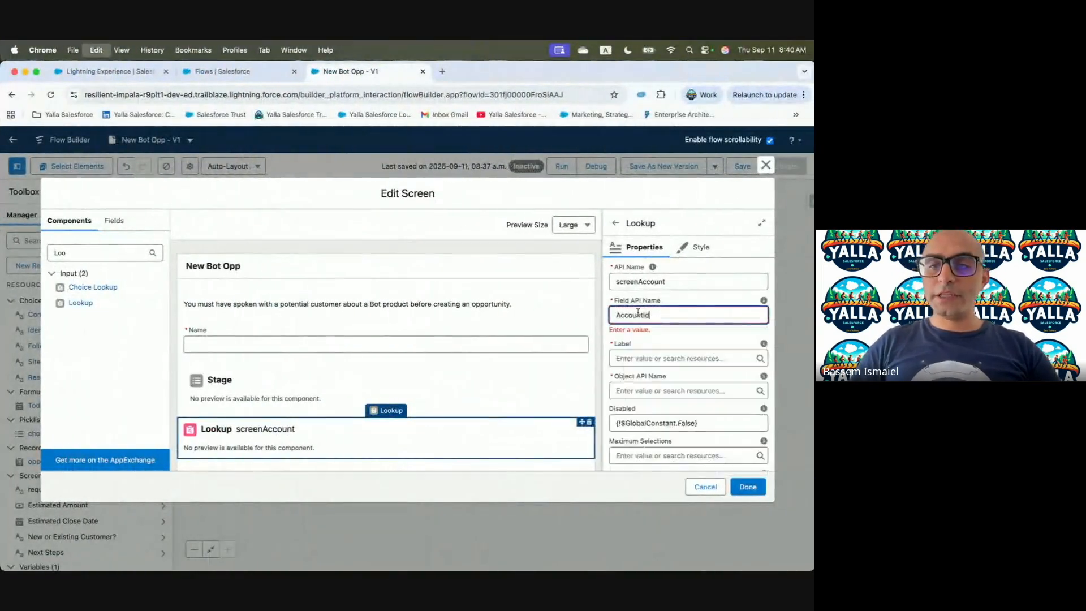
{"action": "key", "text": "ctrl+Left"}
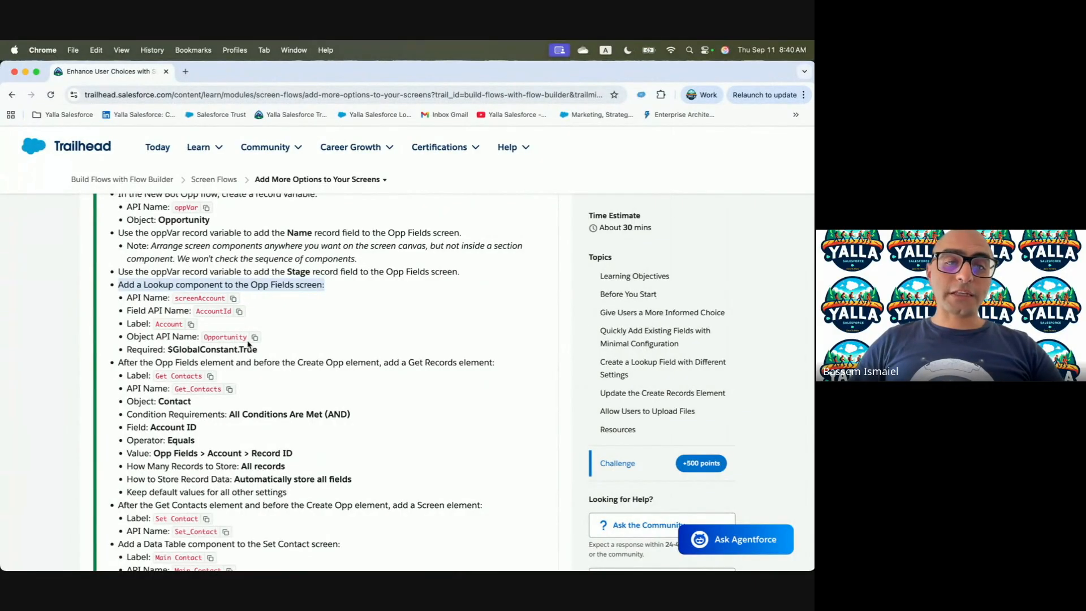
Set the screenAccount lookup's Object API Name to Opportunity and its Label to Account, both copied from the challenge requirements.
{"action": "left_click", "coordinate": [255, 338]}
{"action": "key", "text": "ctrl+Right"}
{"action": "left_click", "coordinate": [665, 379]}
{"action": "key", "text": "super+v"}
{"action": "key", "text": "ctrl+Left"}
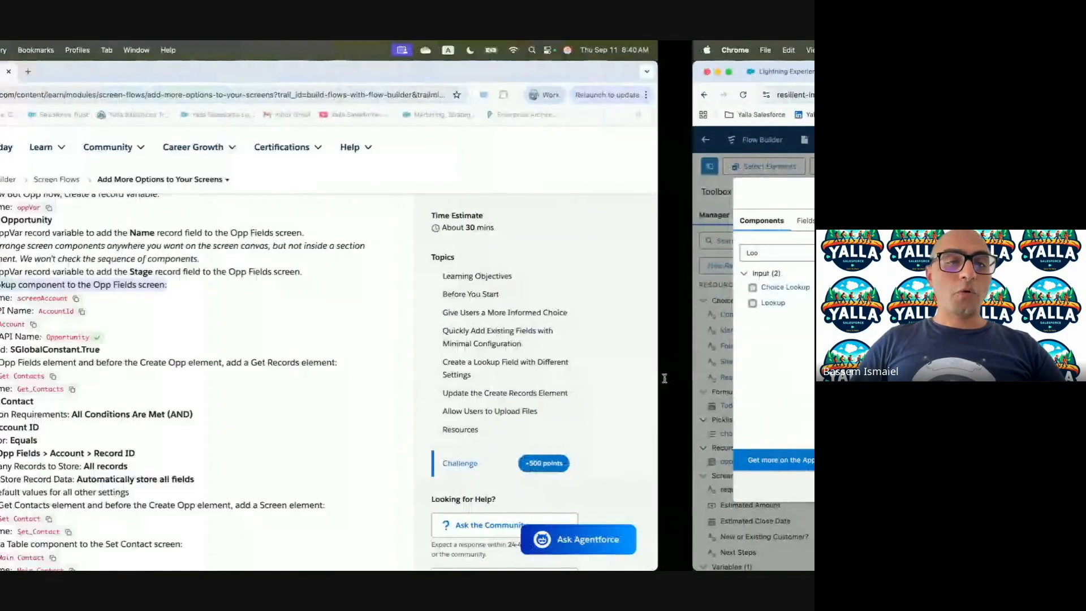
{"action": "left_click", "coordinate": [193, 333]}
{"action": "left_click", "coordinate": [193, 328]}
{"action": "key", "text": "ctrl+Right"}
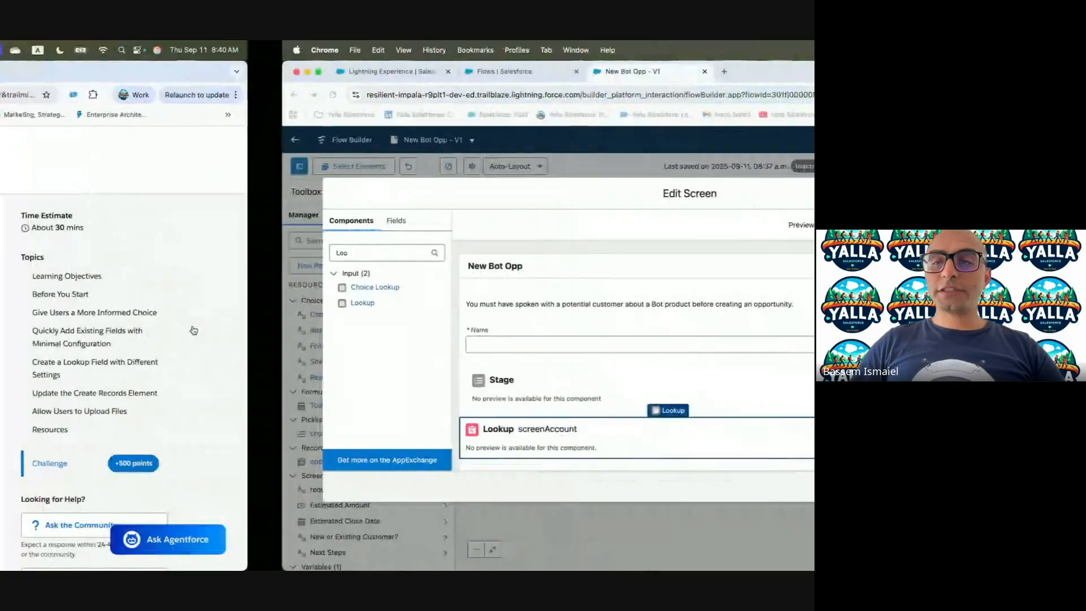
{"action": "left_click", "coordinate": [636, 346]}
{"action": "key", "text": "super+v"}
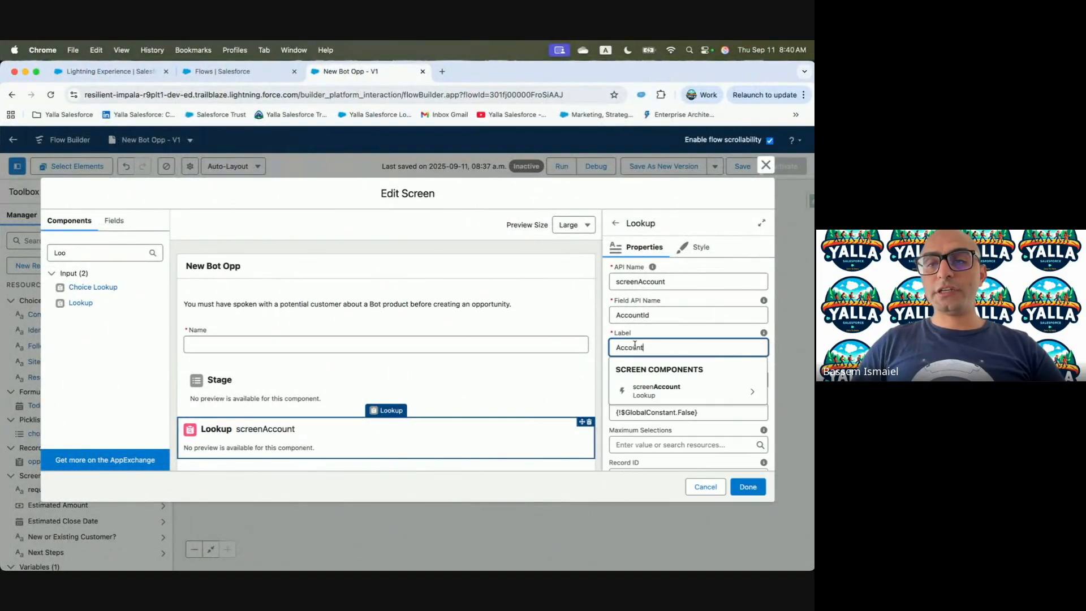
{"action": "left_click", "coordinate": [752, 262]}
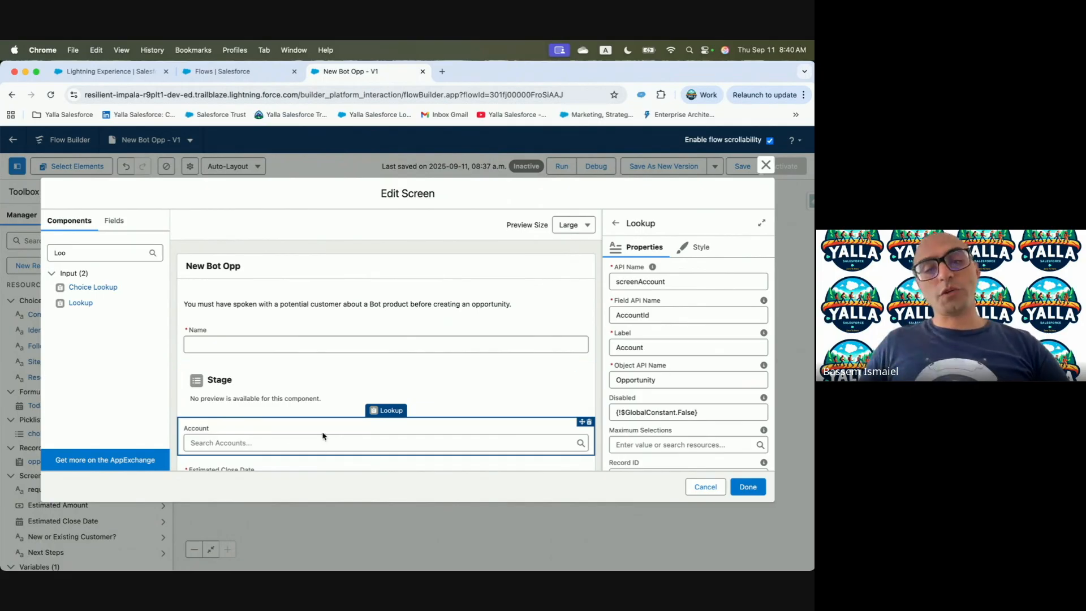
Check the challenge's Required value, set the lookup's Required property to $GlobalConstant.True and finish editing the Opp Fields screen.
{"action": "key", "text": "super+grave"}
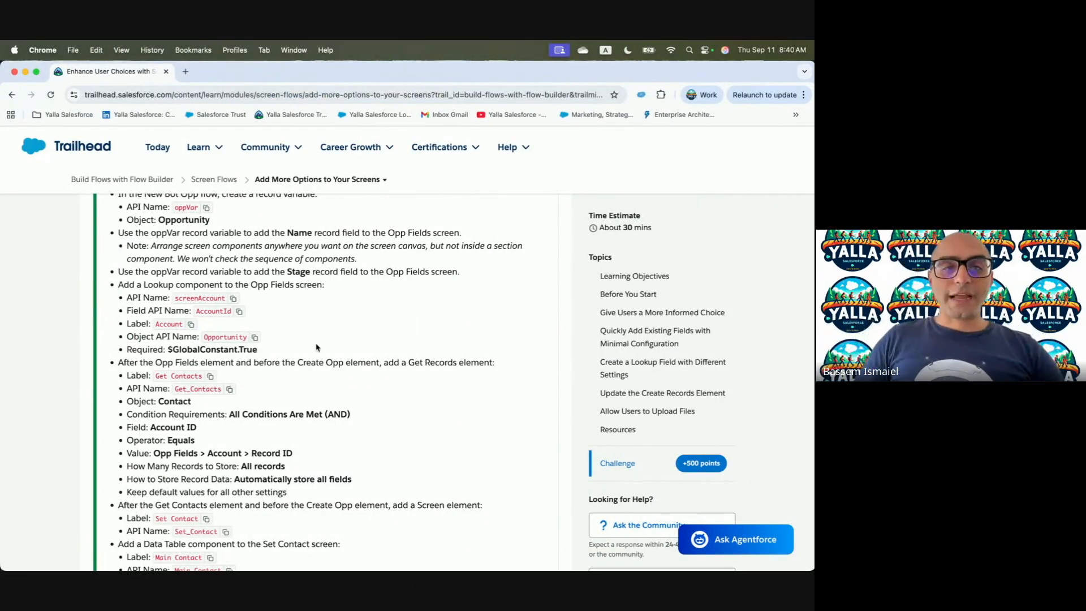
{"action": "left_click_drag", "start_coordinate": [169, 350], "coordinate": [360, 353]}
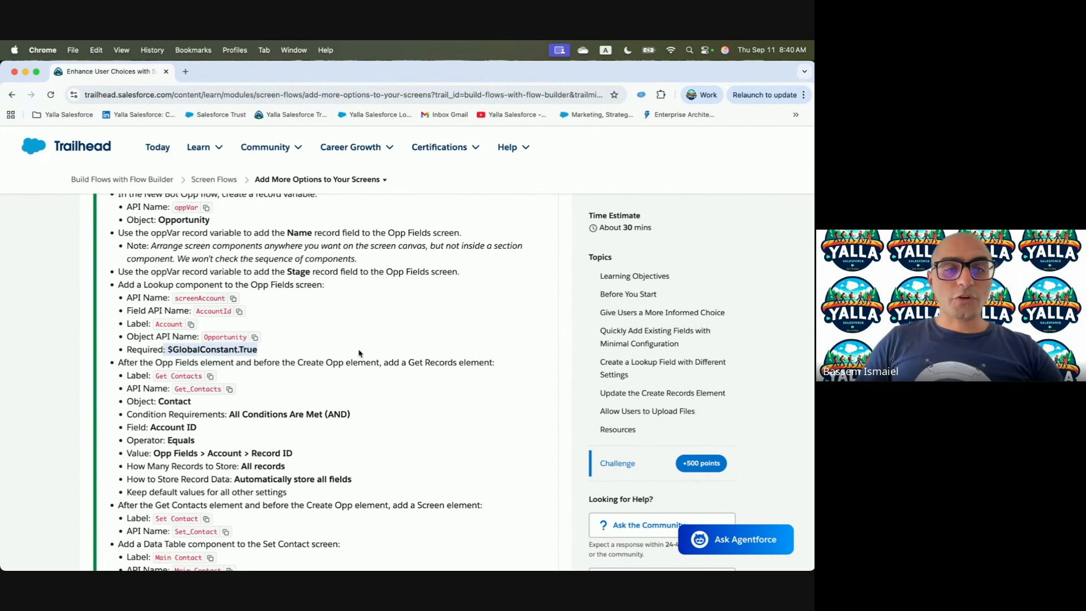
{"action": "key", "text": "super+grave"}
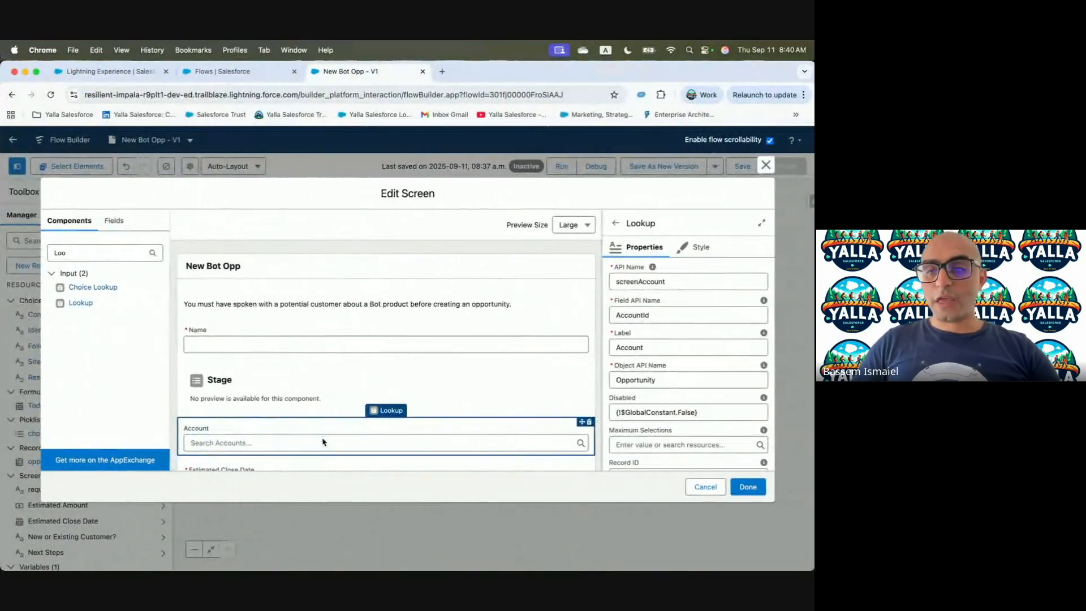
{"action": "scroll", "coordinate": [644, 410], "scroll_direction": "down", "scroll_amount": 2}
{"action": "scroll", "coordinate": [644, 412], "scroll_direction": "down", "scroll_amount": 3}
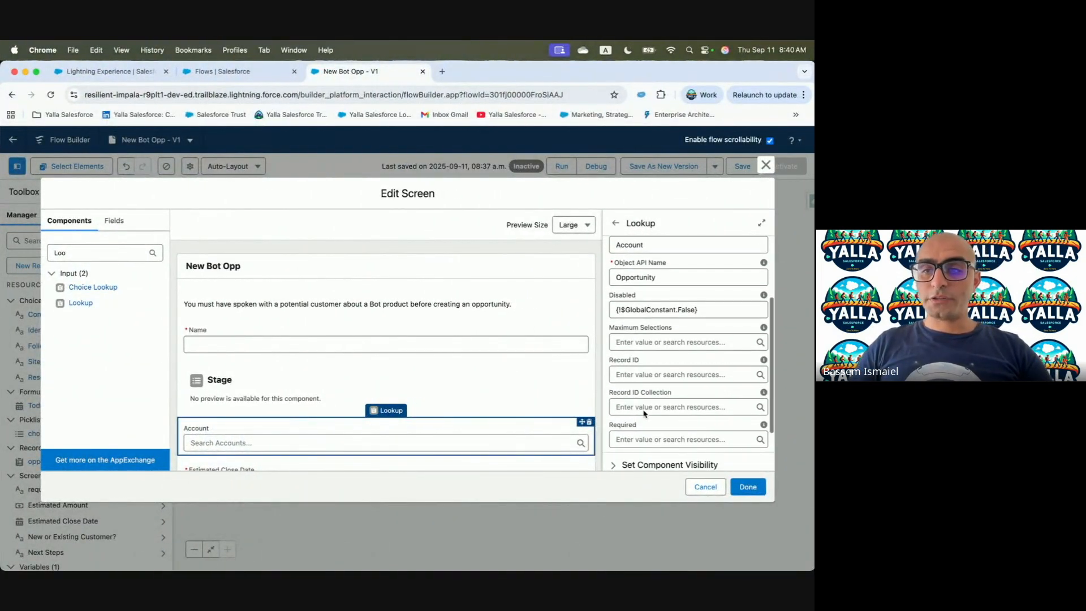
{"action": "left_click", "coordinate": [645, 409]}
{"action": "type", "text": "tru"}
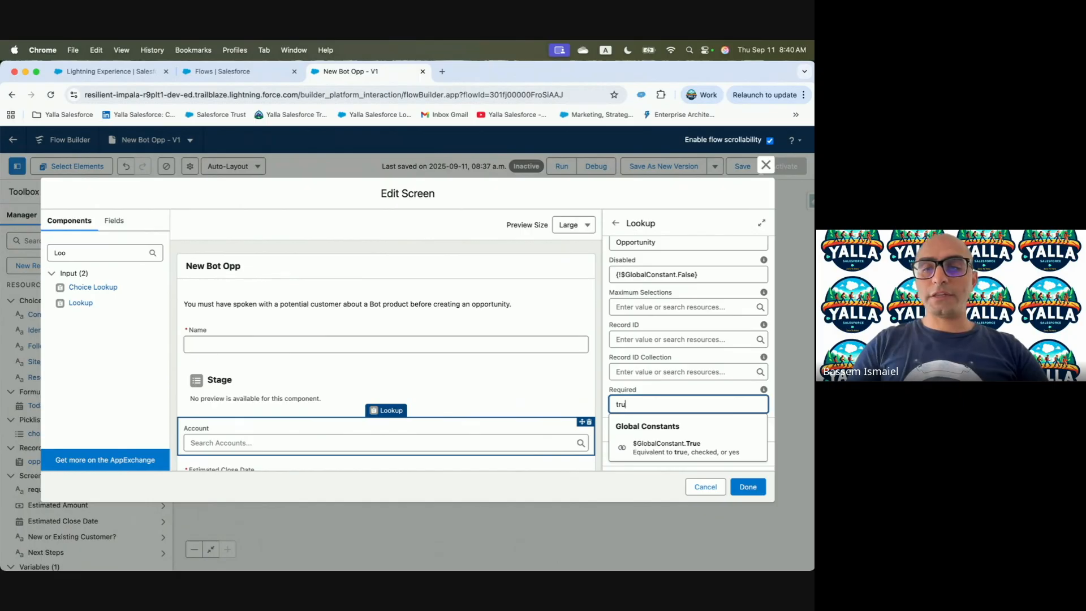
{"action": "left_click", "coordinate": [686, 448]}
{"action": "left_click", "coordinate": [759, 493]}
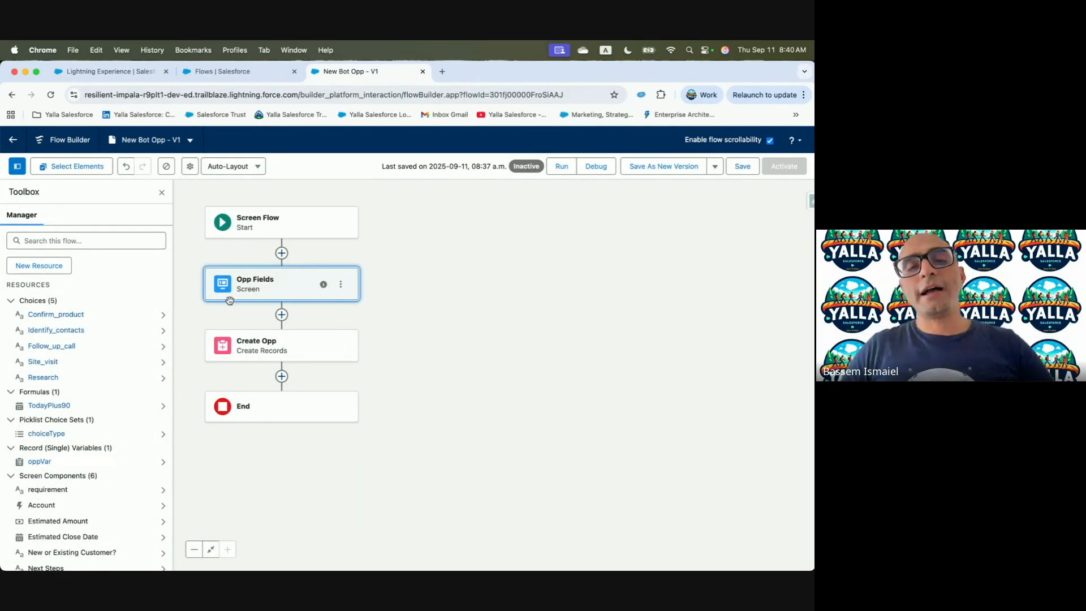
Add a Get Records element between the Opp Fields and Create Opp elements.
{"action": "left_click", "coordinate": [281, 314]}
{"action": "type", "text": "Get C"}
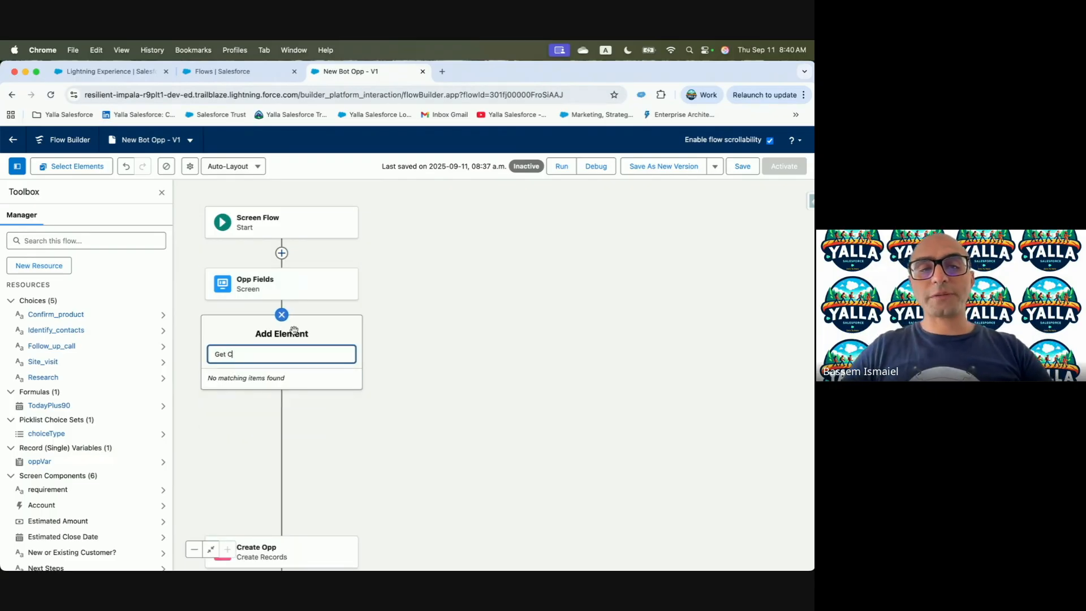
{"action": "left_click", "coordinate": [274, 385]}
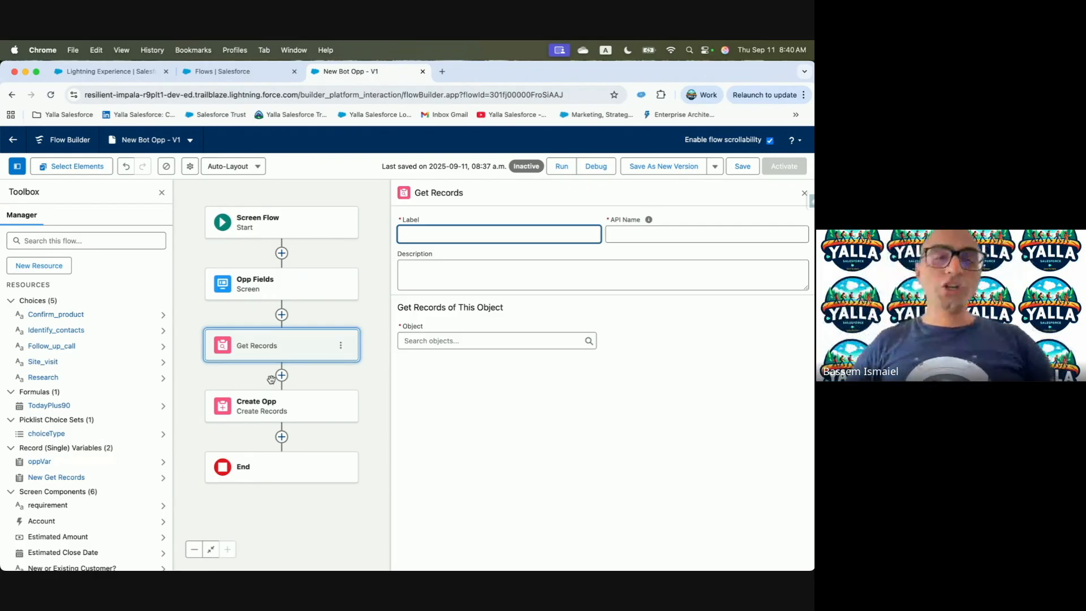
Label the new Get Records element Get Contacts, enter Get Contacts as its description and choose Contact as its object.
{"action": "key", "text": "ctrl+Left"}
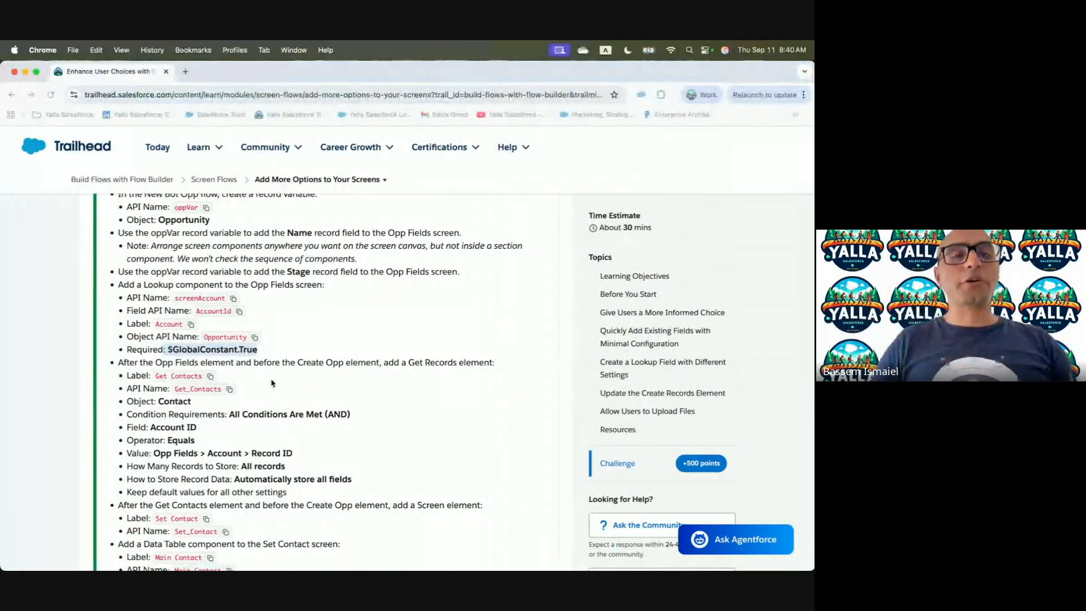
{"action": "key", "text": "ctrl+Right"}
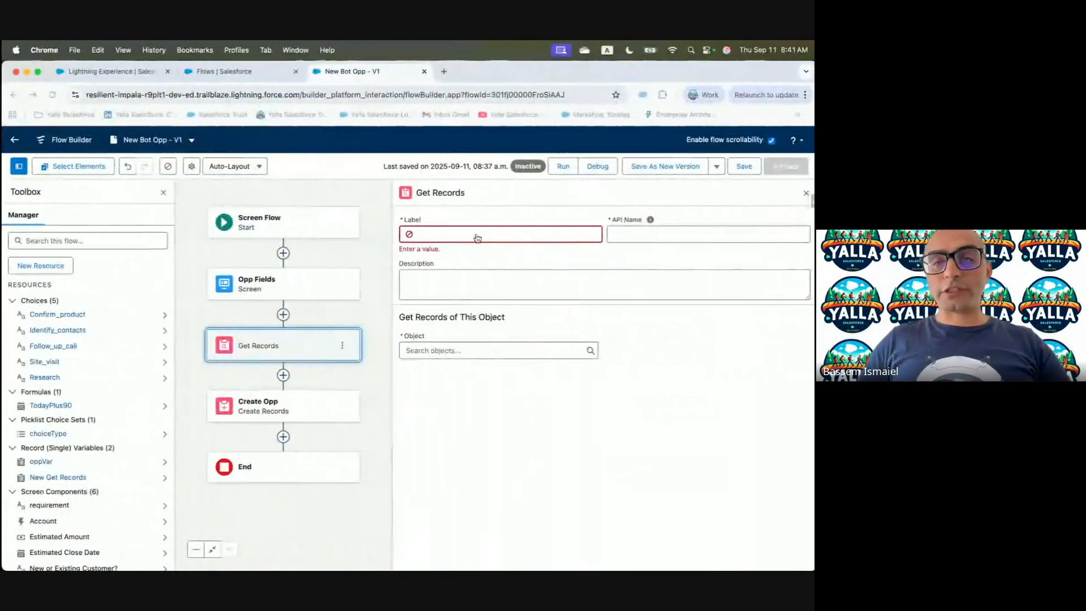
{"action": "type", "text": "Get Contacts"}
{"action": "left_click", "coordinate": [636, 231]}
{"action": "left_click", "coordinate": [504, 280]}
{"action": "key", "text": "super+v"}
{"action": "left_click", "coordinate": [467, 341]}
{"action": "type", "text": "Conta"}
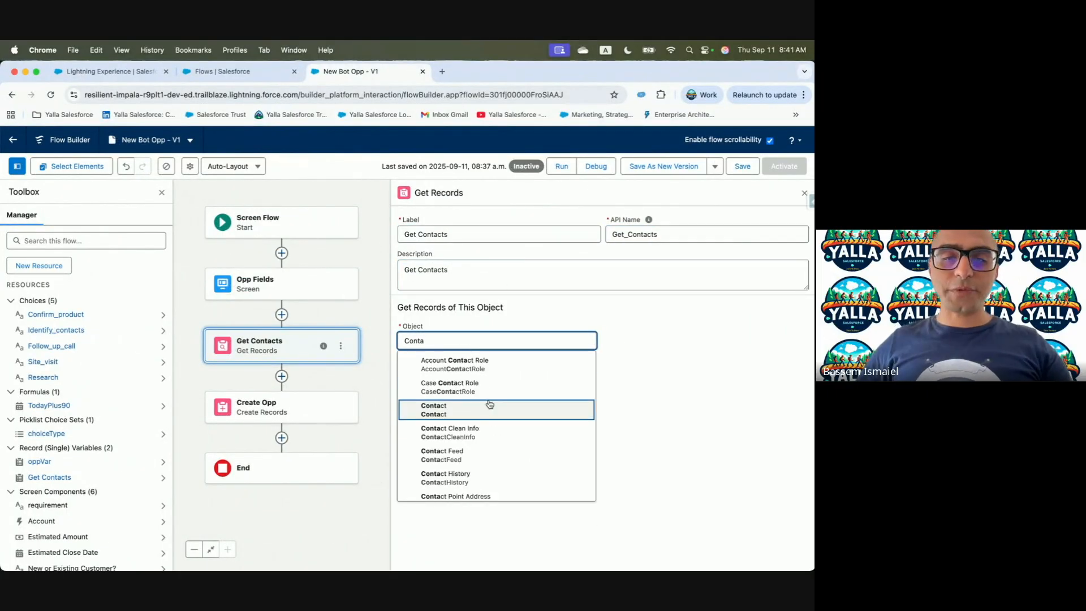
{"action": "left_click", "coordinate": [490, 404]}
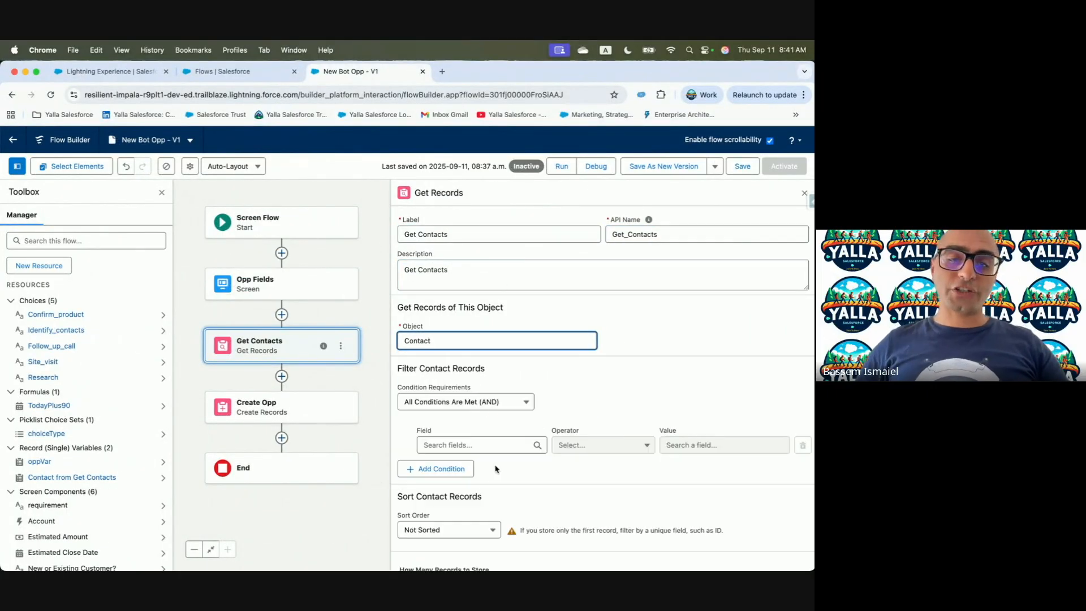
Make Get Contacts store all records and choose Account ID as the field of its filter condition.
{"action": "scroll", "coordinate": [487, 476], "scroll_direction": "down", "scroll_amount": 2}
{"action": "left_click", "coordinate": [425, 512]}
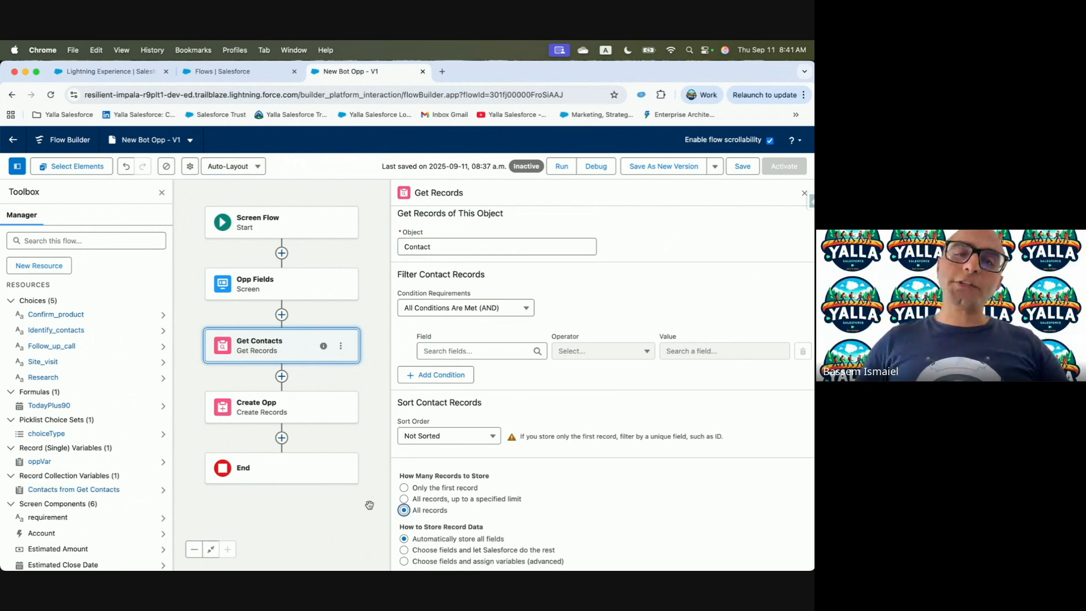
{"action": "left_click", "coordinate": [499, 351]}
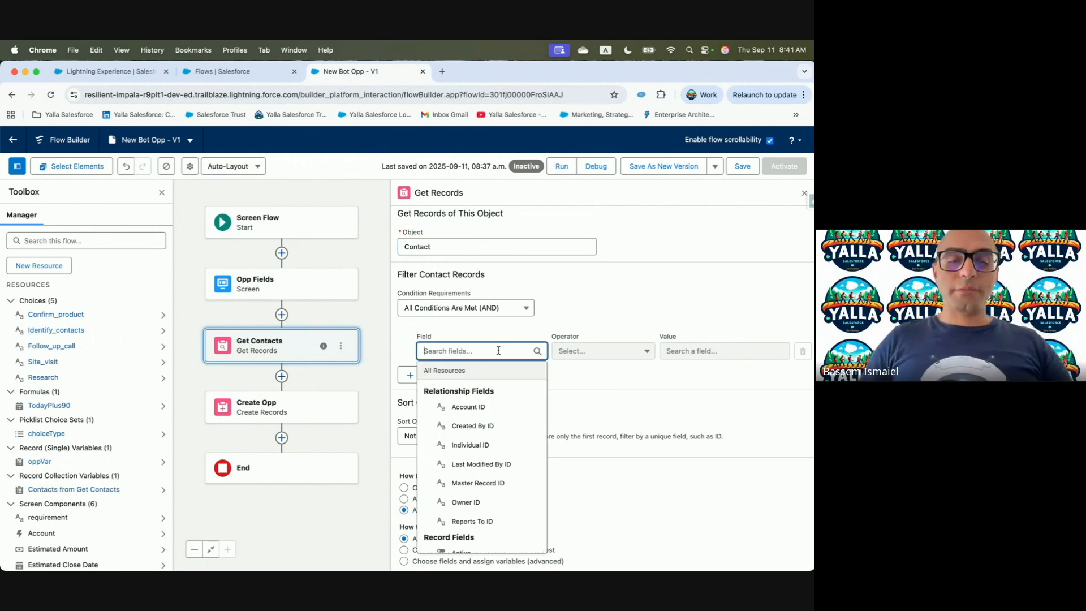
{"action": "type", "text": "accou"}
{"action": "left_click", "coordinate": [500, 407]}
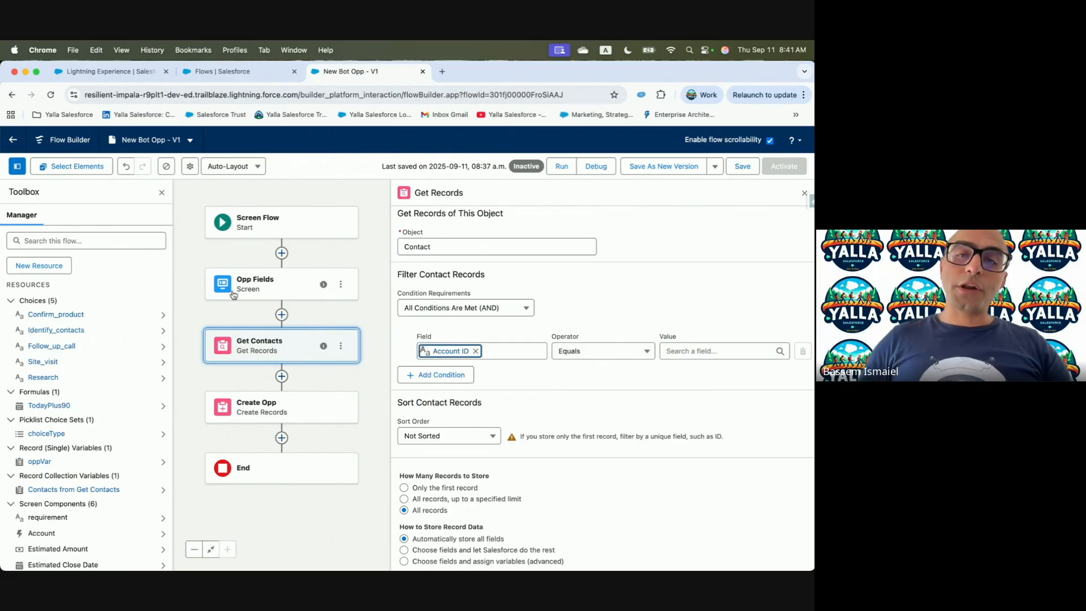
Check the challenge's filter value and set the Account ID condition's value to Record ID of the screenAccount lookup.
{"action": "key", "text": "ctrl+Left"}
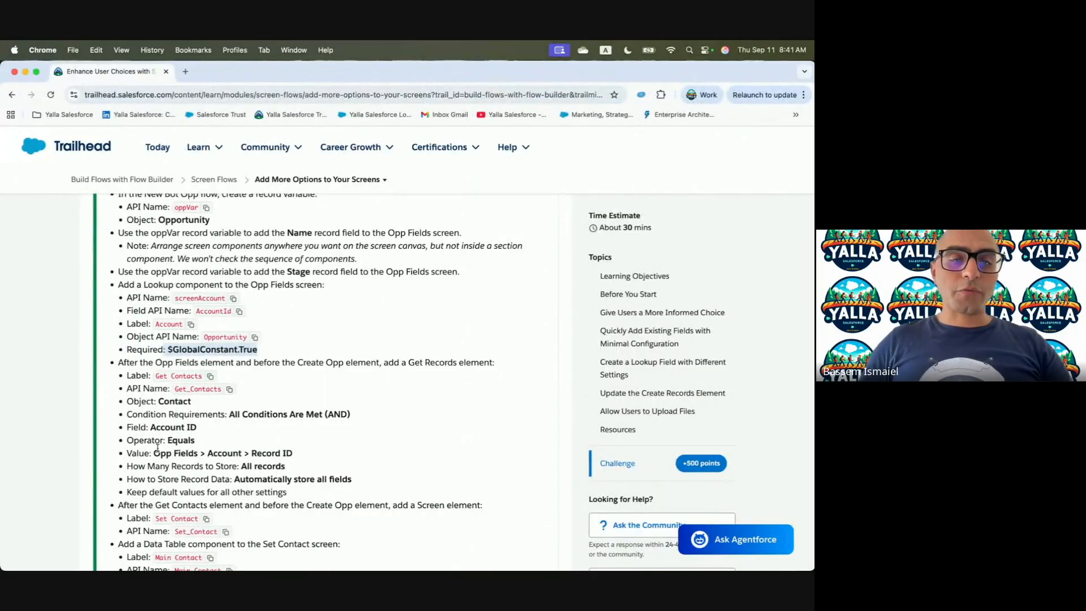
{"action": "left_click_drag", "start_coordinate": [252, 454], "coordinate": [317, 459]}
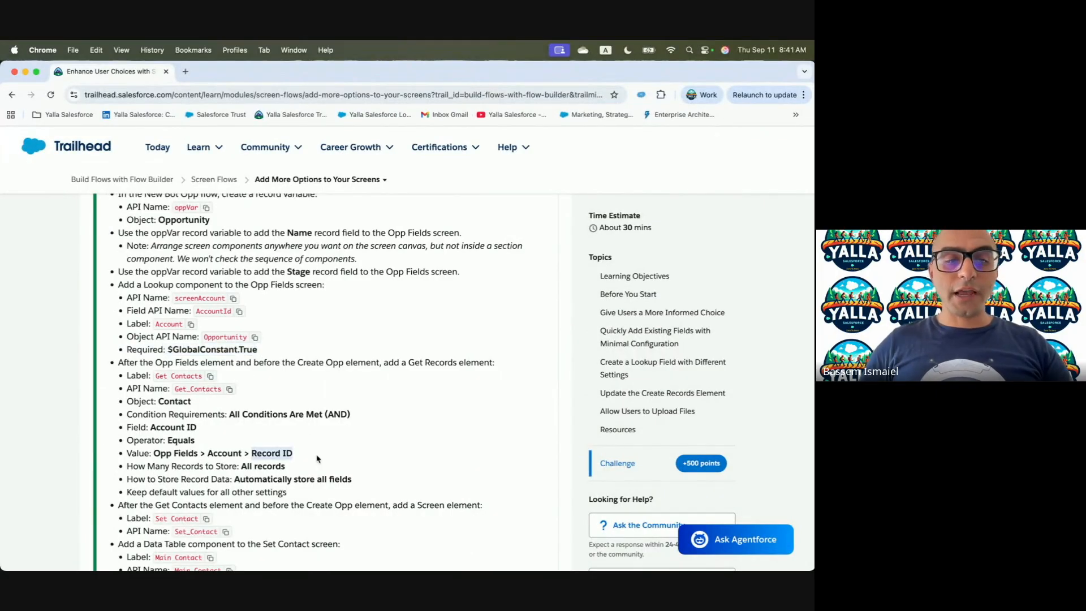
{"action": "key", "text": "ctrl+Right"}
{"action": "type", "text": "Acc"}
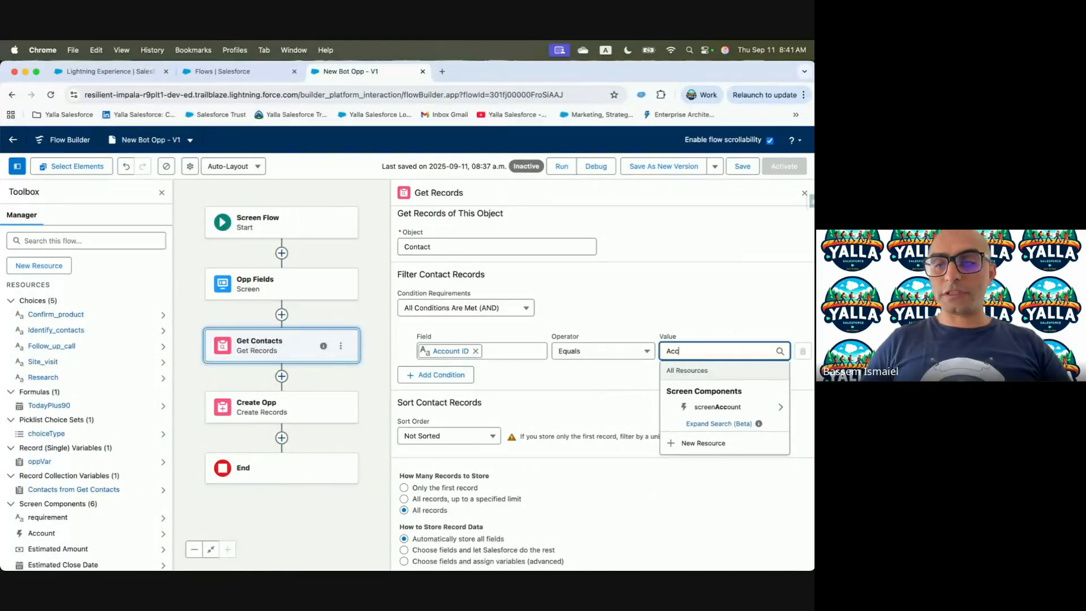
{"action": "left_click", "coordinate": [711, 412]}
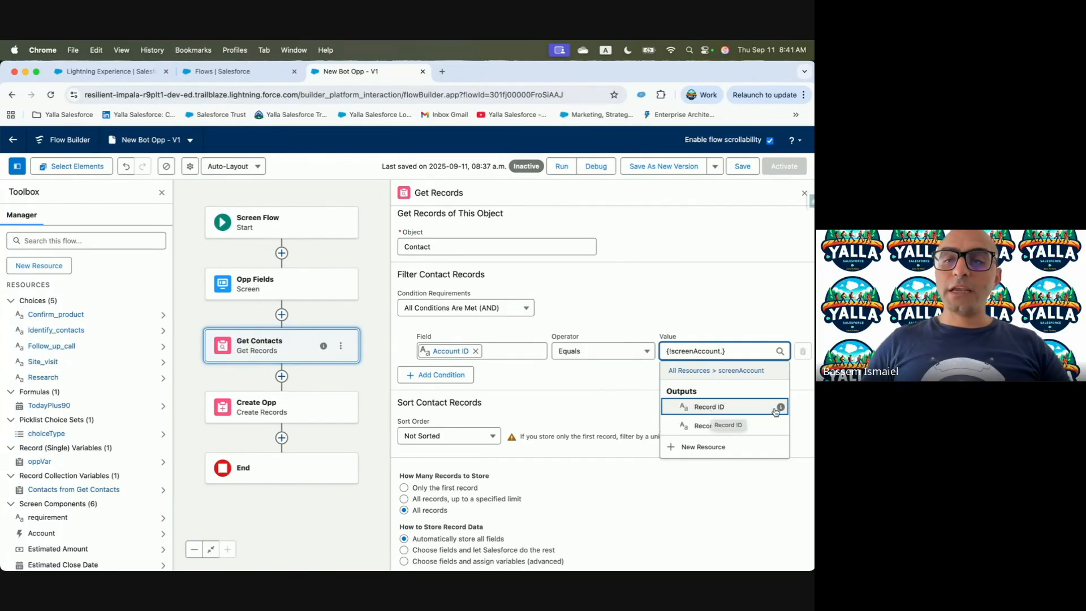
{"action": "left_click", "coordinate": [726, 406]}
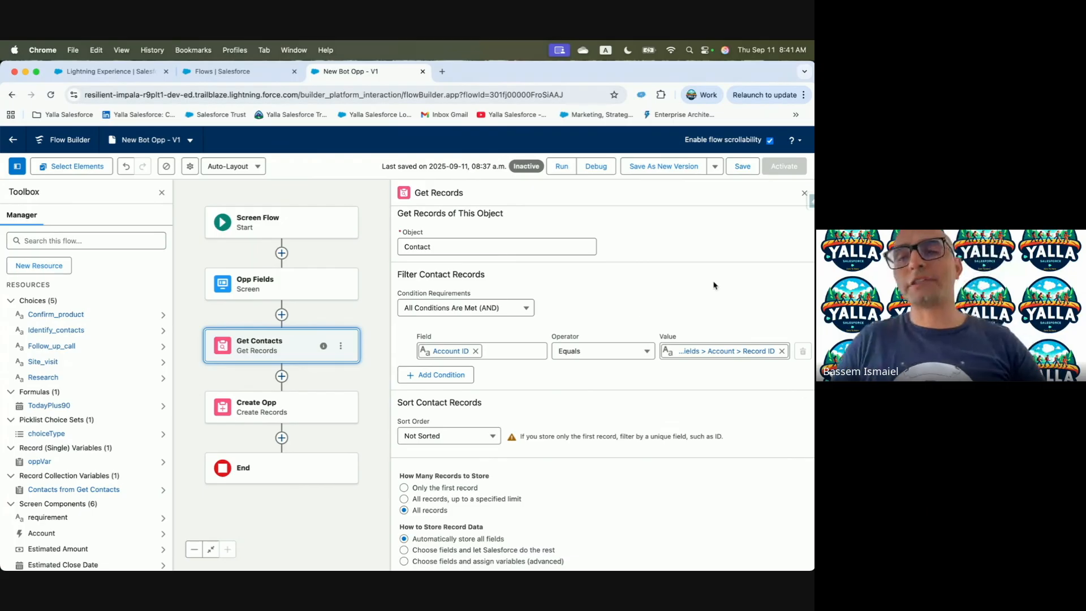
Review the remaining challenge requirements and add a Screen element between Get Contacts and Create Opp.
{"action": "key", "text": "ctrl+Left"}
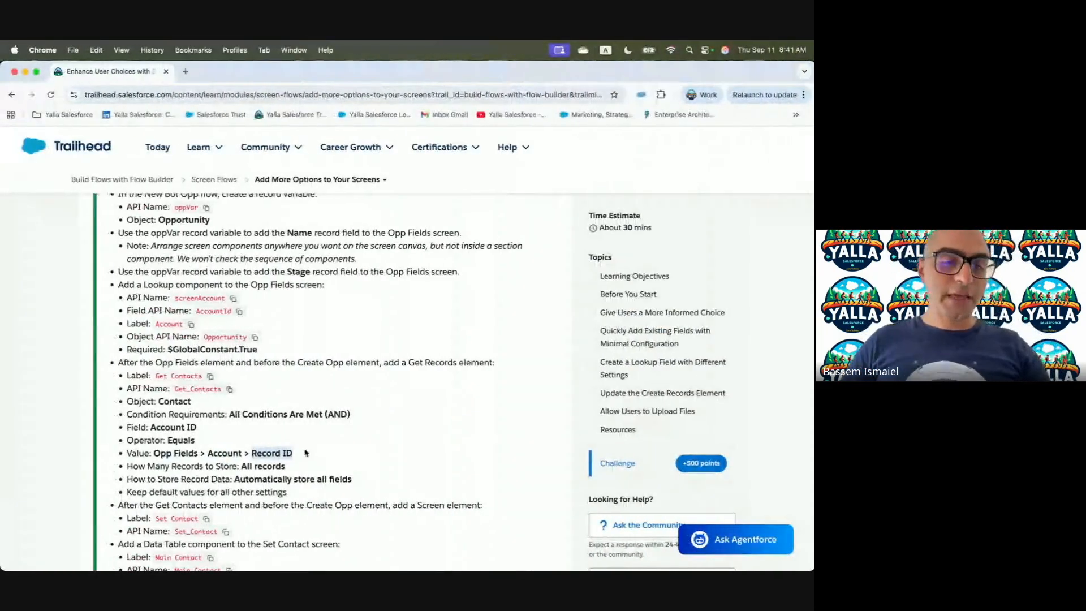
{"action": "key", "text": "ctrl+Right"}
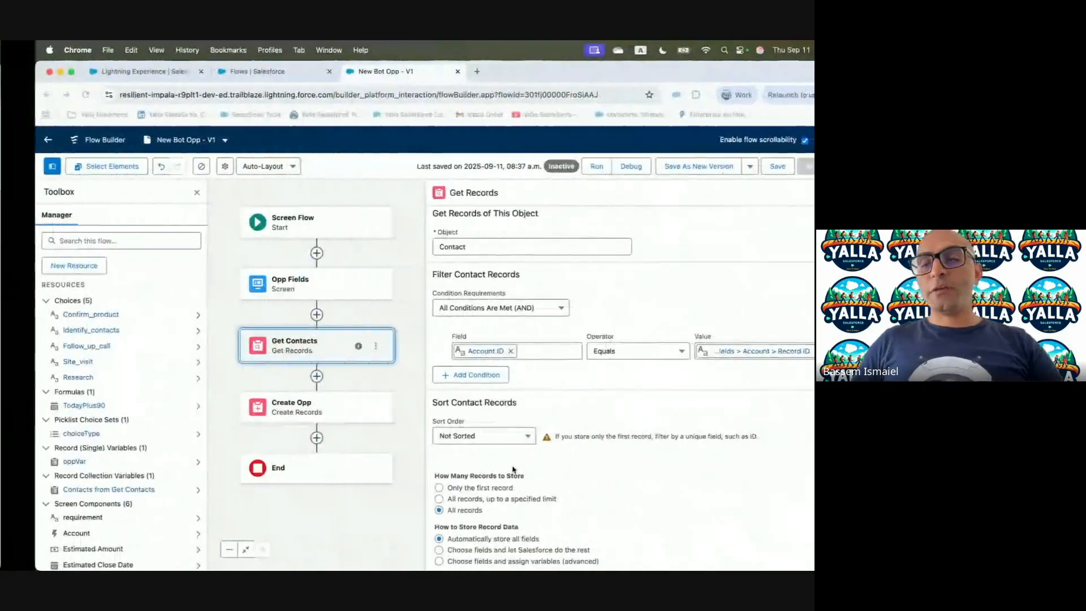
{"action": "key", "text": "ctrl+Left"}
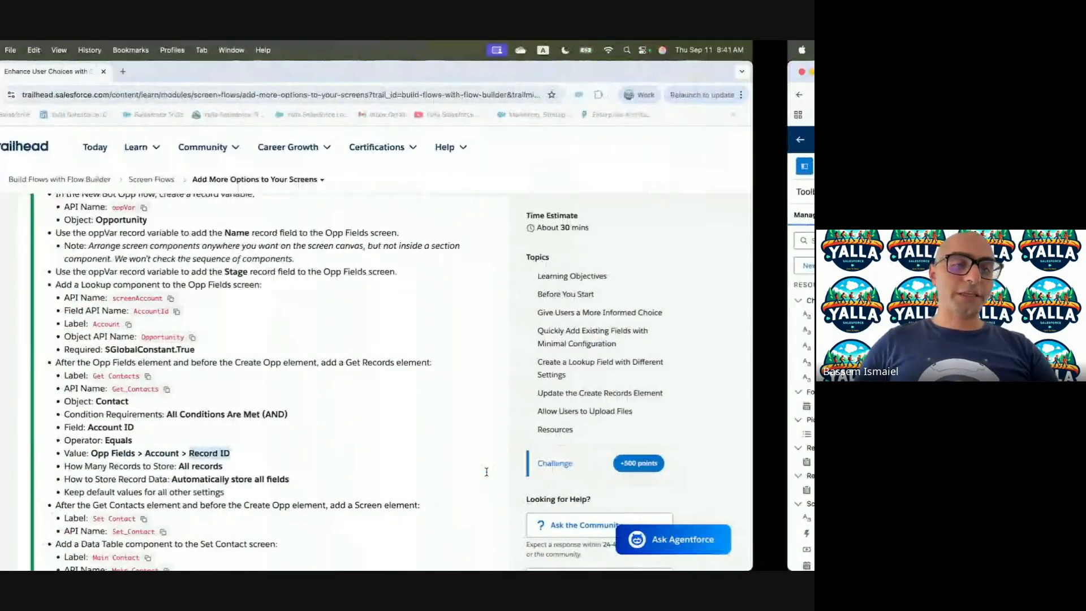
{"action": "scroll", "coordinate": [194, 453], "scroll_direction": "down", "scroll_amount": 2}
{"action": "scroll", "coordinate": [194, 452], "scroll_direction": "down", "scroll_amount": 3}
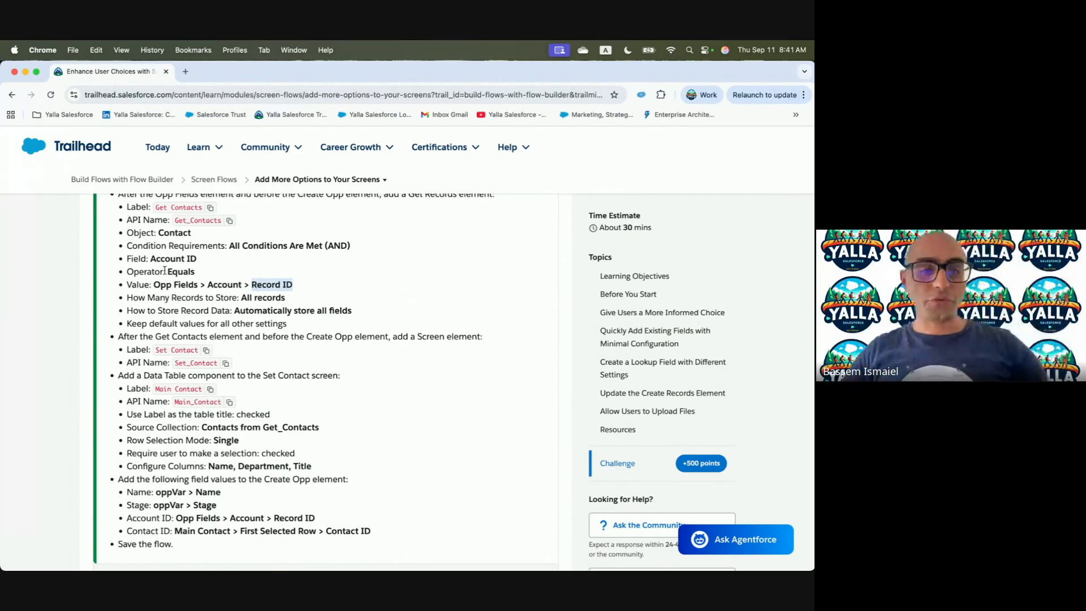
{"action": "left_click_drag", "start_coordinate": [117, 338], "coordinate": [358, 335]}
{"action": "key", "text": "ctrl+Right"}
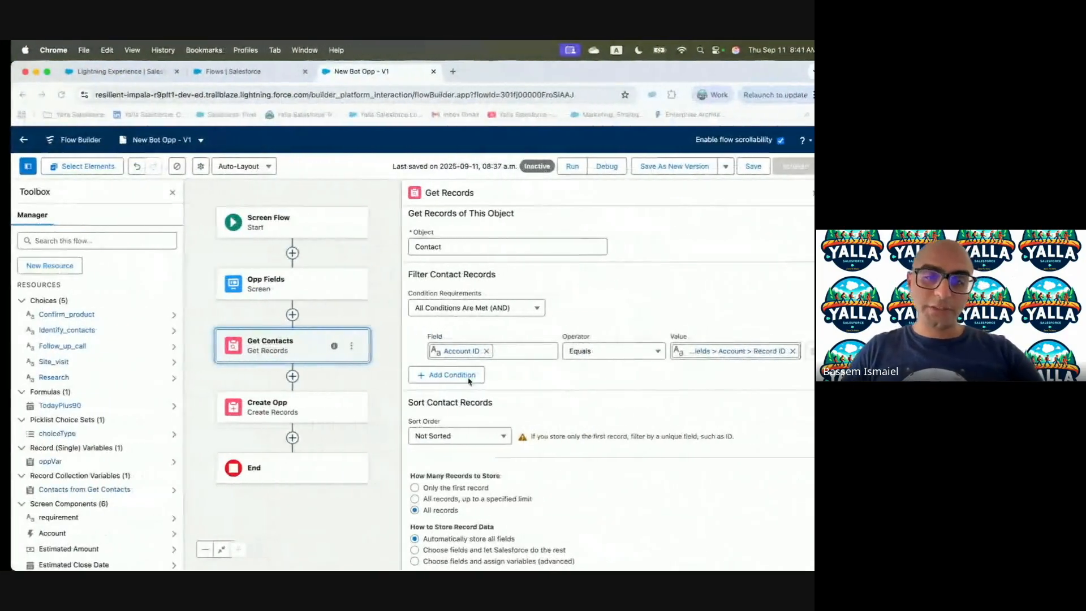
{"action": "left_click", "coordinate": [286, 380]}
{"action": "type", "text": "scr"}
{"action": "left_click", "coordinate": [258, 444]}
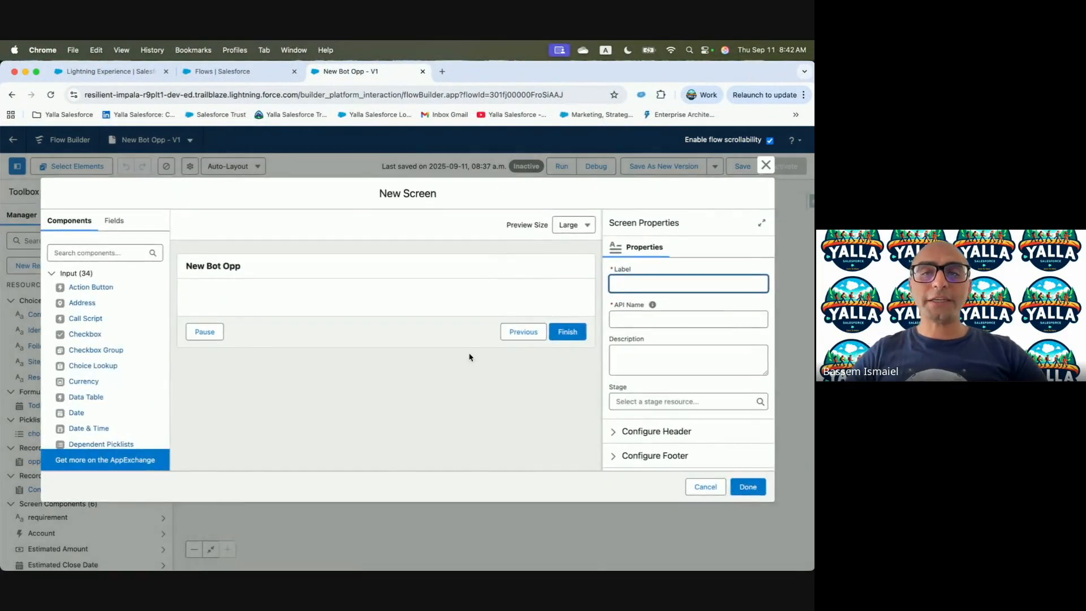
Label the new screen Set Contact and enter Set Contact as its description.
{"action": "key", "text": "ctrl+Left"}
{"action": "key", "text": "ctrl+Right"}
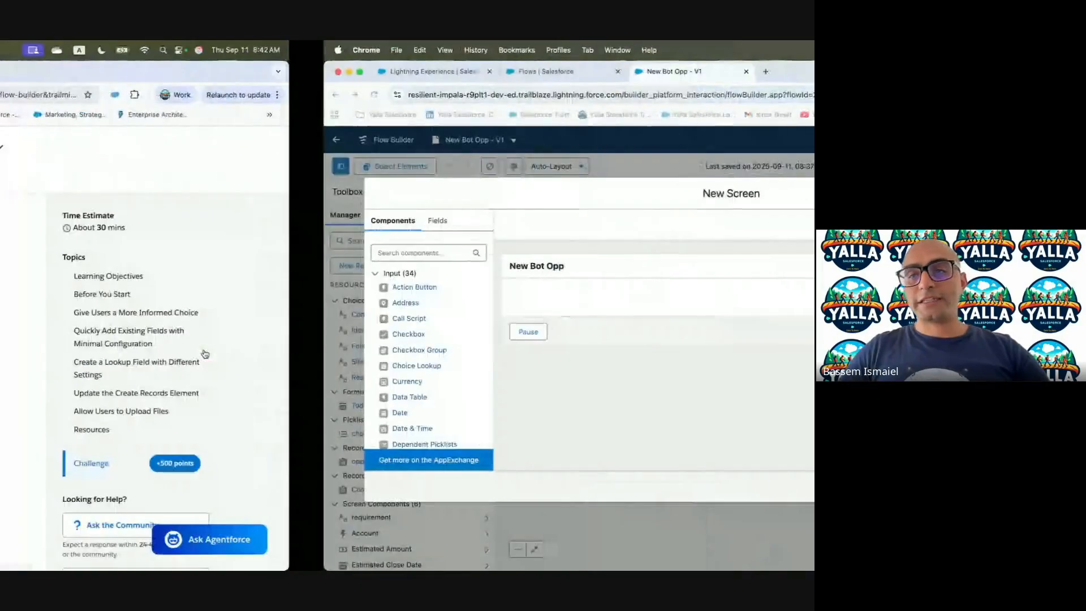
{"action": "left_click", "coordinate": [645, 284]}
{"action": "type", "text": "Set Contact"}
{"action": "left_click", "coordinate": [626, 343]}
{"action": "type", "text": "Set Contact"}
Check the challenge's next component requirement and add a Data Table component to the Set Contact screen.
{"action": "key", "text": "ctrl+Left"}
{"action": "scroll", "coordinate": [198, 350], "scroll_direction": "down", "scroll_amount": 2}
{"action": "key", "text": "ctrl+Right"}
{"action": "left_click", "coordinate": [97, 253]}
{"action": "type", "text": "Data"}
{"action": "left_click", "coordinate": [74, 286]}
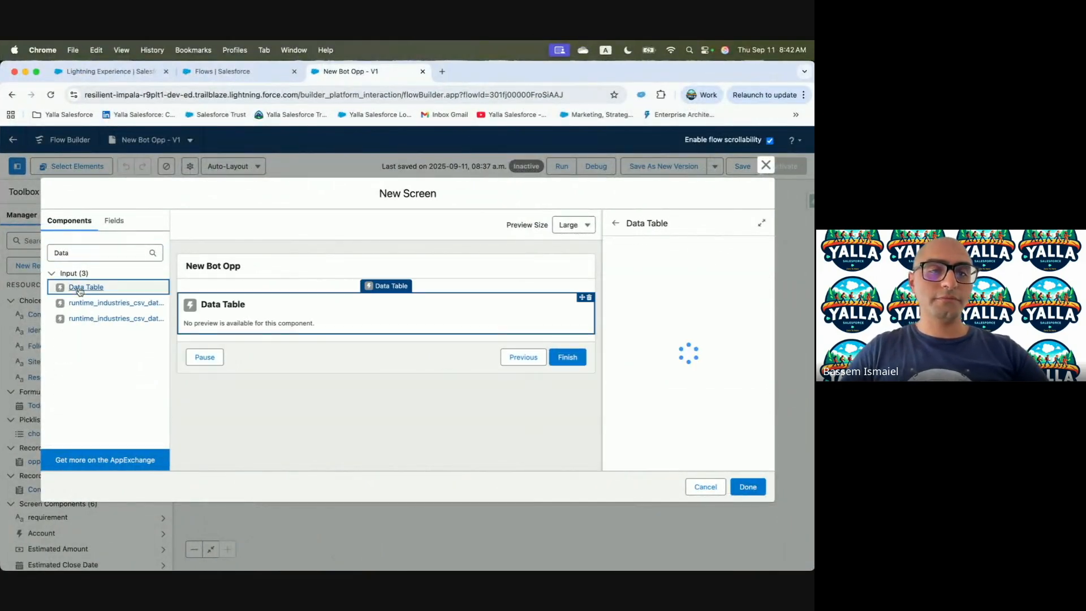
Copy the Main Contact label from the challenge and set the screen's label and API name to Main Contact and Main_Contact.
{"action": "key", "text": "ctrl+Left"}
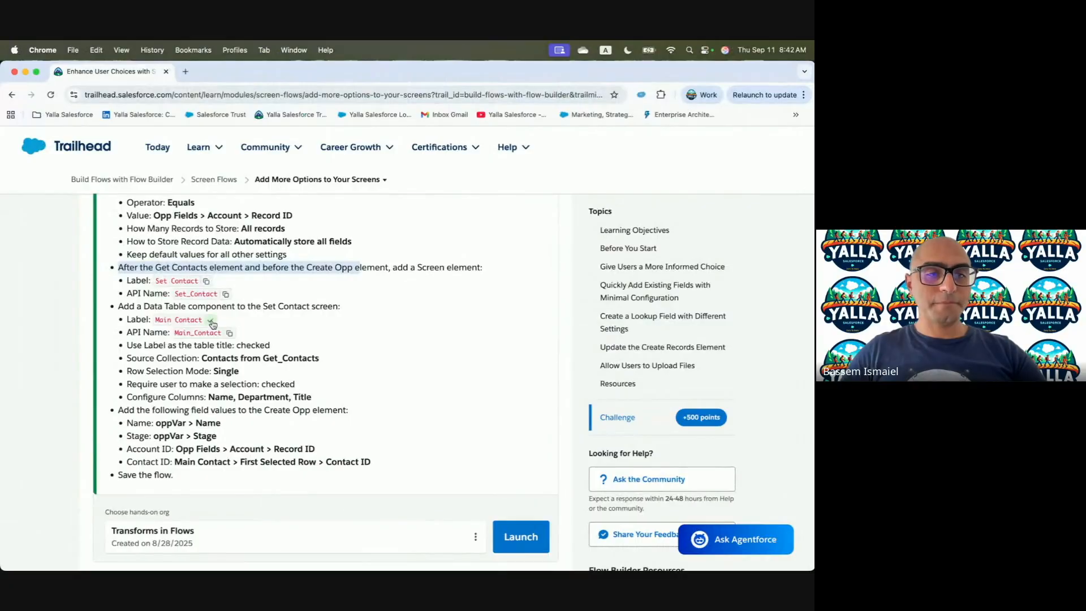
{"action": "key", "text": "ctrl+Right"}
{"action": "triple_click", "coordinate": [658, 283]}
{"action": "type", "text": "Main Contact"}
{"action": "triple_click", "coordinate": [657, 319]}
{"action": "key", "text": "BackSpace"}
{"action": "left_click", "coordinate": [660, 283]}
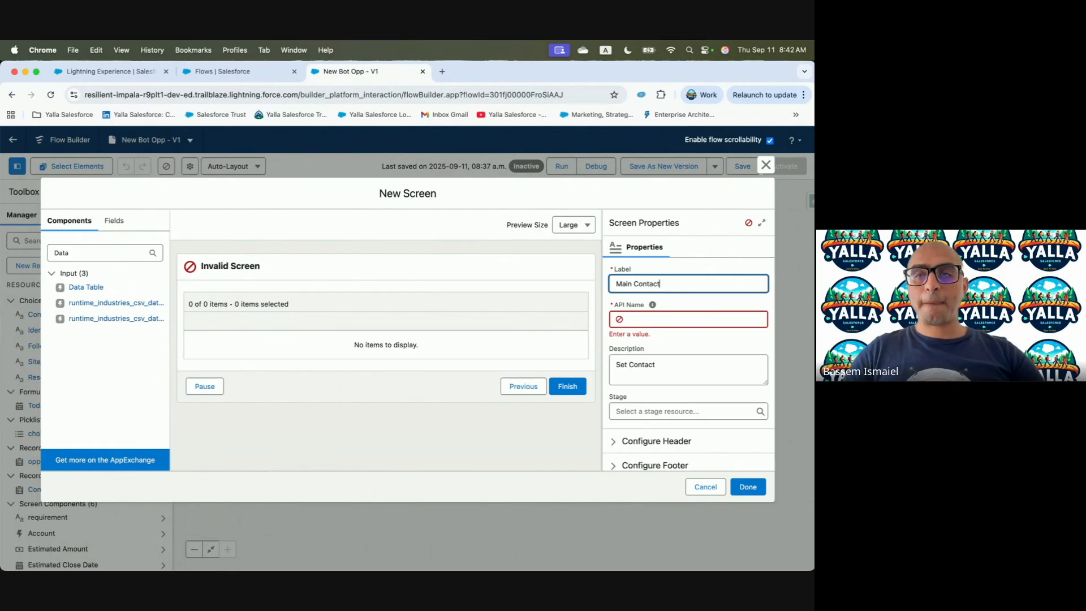
{"action": "left_click", "coordinate": [674, 368]}
Check the challenge's table title requirement and set the data table to use its label as the table title.
{"action": "key", "text": "ctrl+Left"}
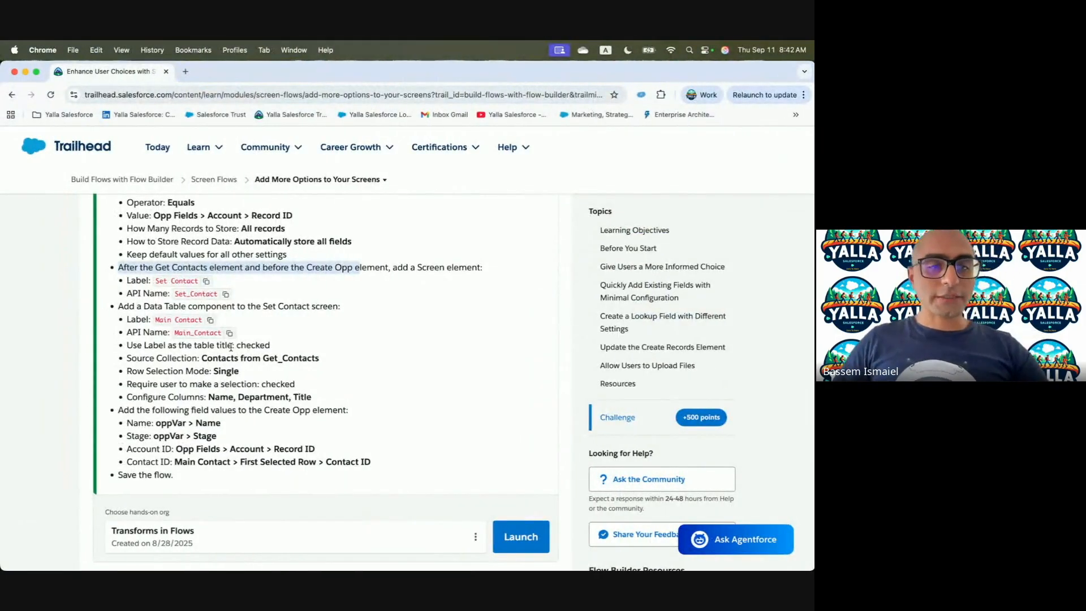
{"action": "left_click_drag", "start_coordinate": [131, 344], "coordinate": [283, 348]}
{"action": "key", "text": "ctrl+Right"}
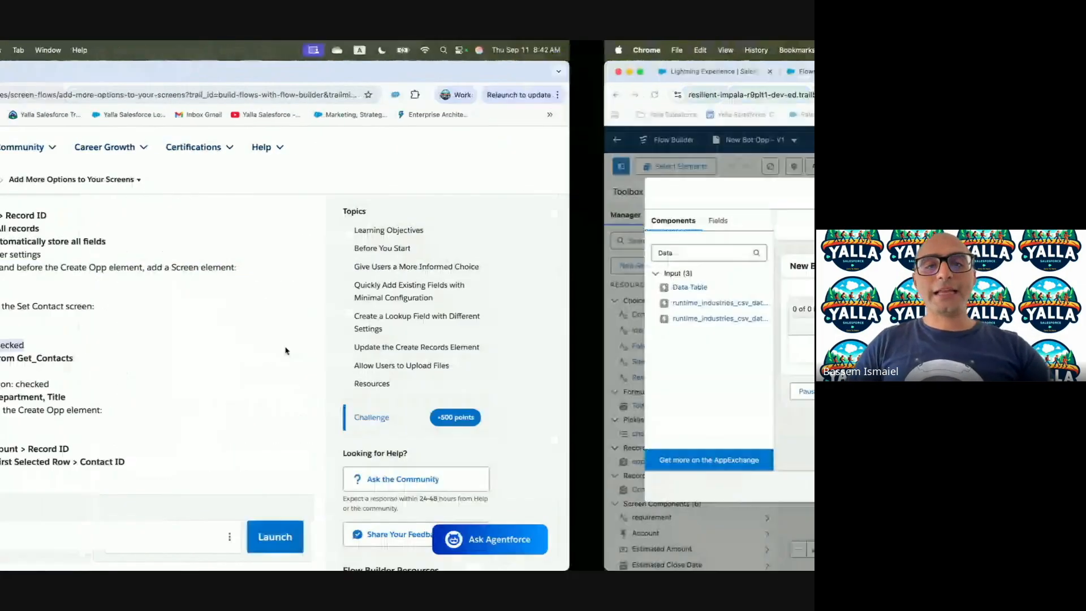
{"action": "left_click", "coordinate": [465, 343]}
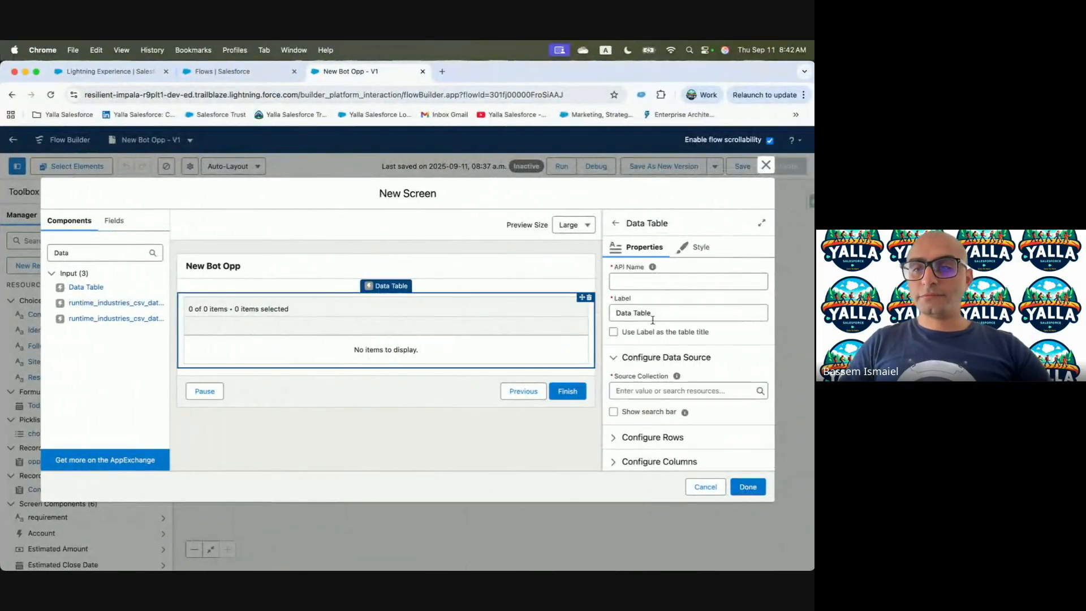
{"action": "left_click", "coordinate": [615, 332]}
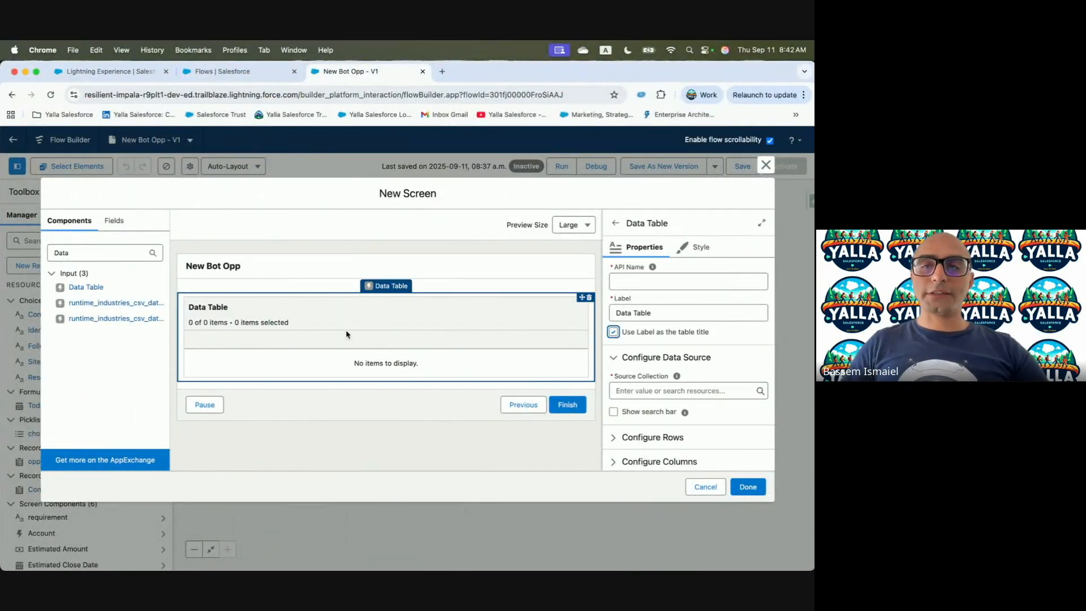
Check the screen's naming in the challenge and set the screen's label to Set Contact and API name to Set_Contact.
{"action": "left_click", "coordinate": [310, 285]}
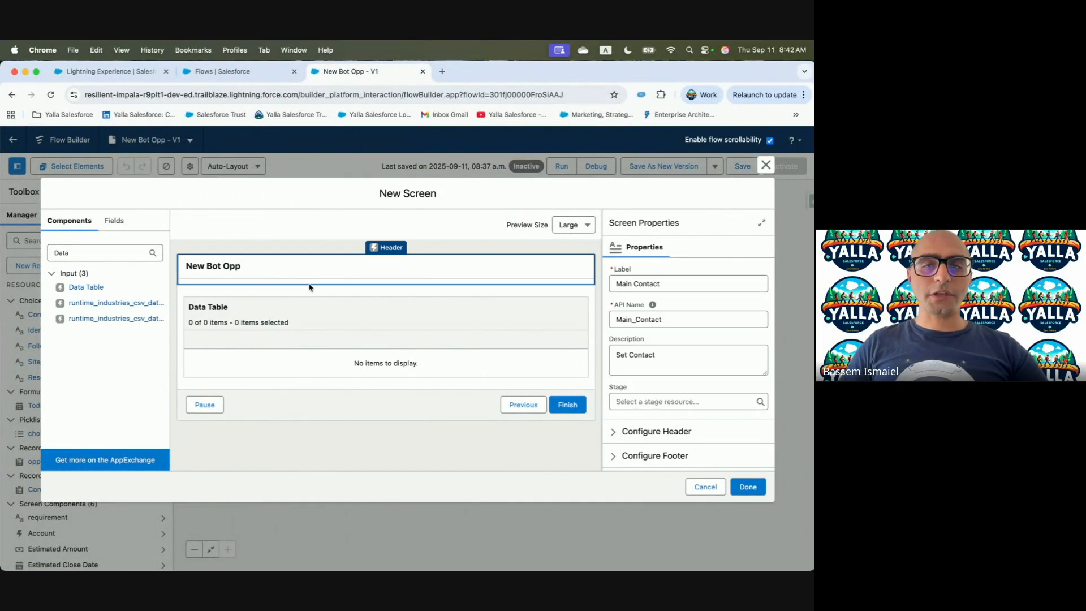
{"action": "left_click", "coordinate": [311, 295]}
{"action": "left_click", "coordinate": [312, 288]}
{"action": "key", "text": "ctrl+Left"}
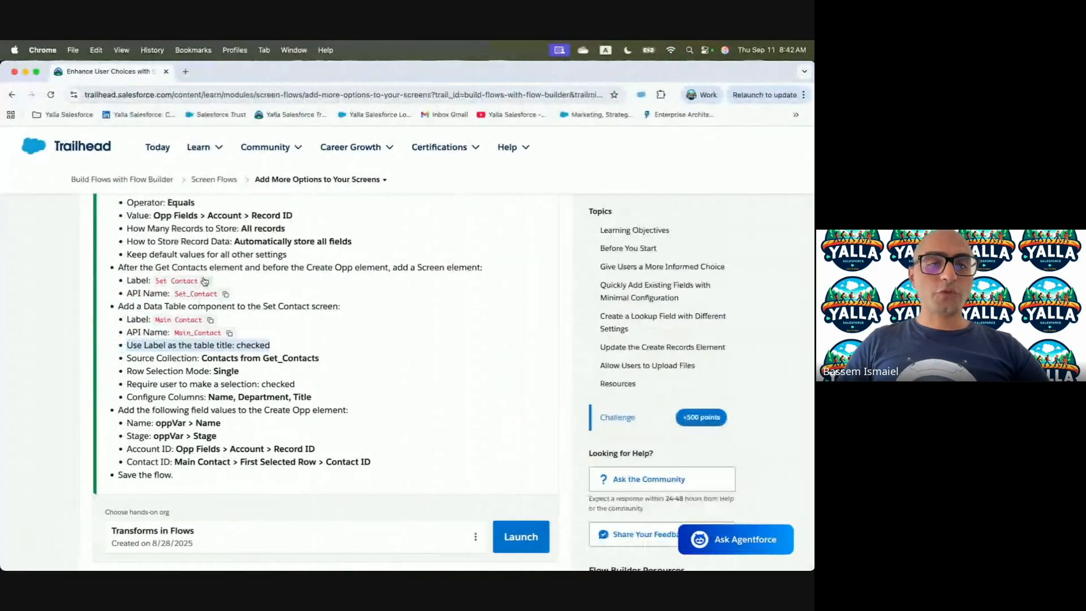
{"action": "key", "text": "ctrl+Right"}
{"action": "double_click", "coordinate": [706, 322]}
{"action": "key", "text": "BackSpace"}
{"action": "triple_click", "coordinate": [676, 286]}
{"action": "key", "text": "BackSpace"}
{"action": "type", "text": "Set Contact"}
{"action": "left_click", "coordinate": [668, 317]}
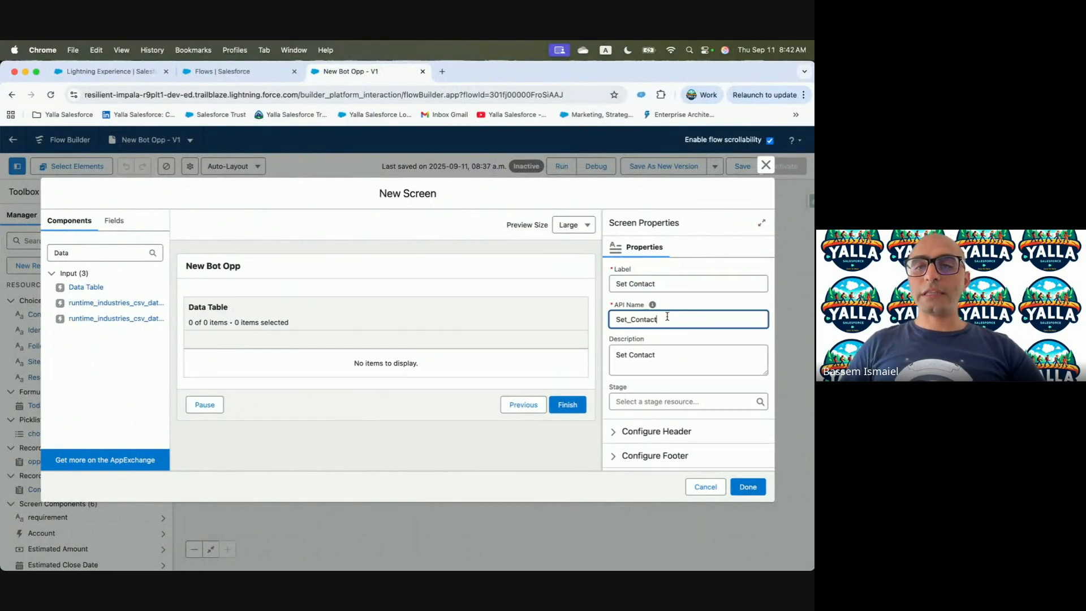
Set the data table's label to Main Contact and API name to Main_Contact from the challenge, keeping the label as table title.
{"action": "left_click", "coordinate": [334, 355]}
{"action": "key", "text": "ctrl+Left"}
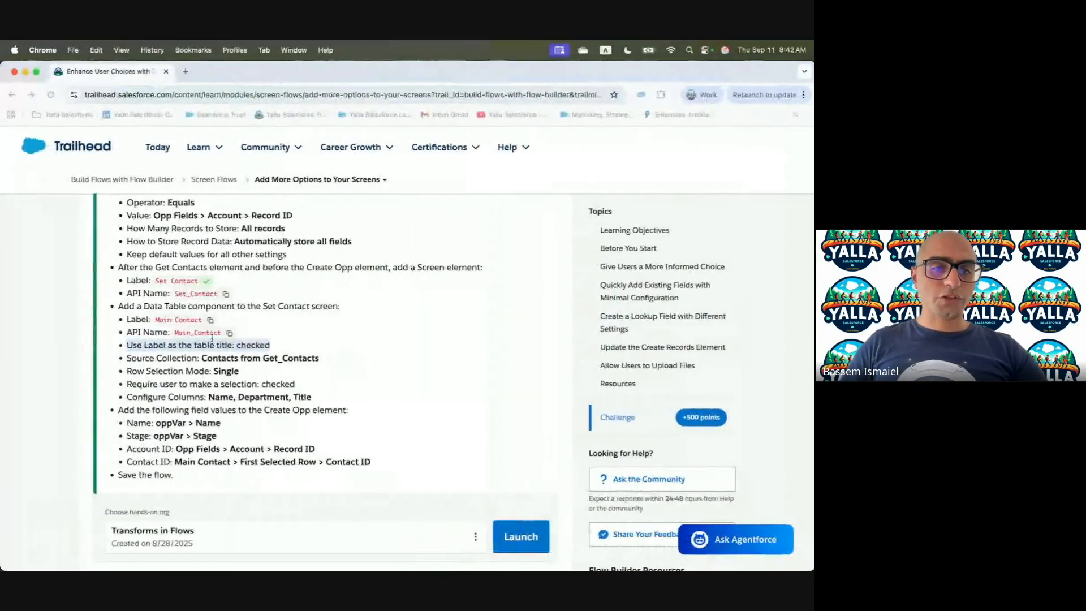
{"action": "key", "text": "ctrl+Right"}
{"action": "triple_click", "coordinate": [662, 313]}
{"action": "key", "text": "BackSpace"}
{"action": "key", "text": "super+v"}
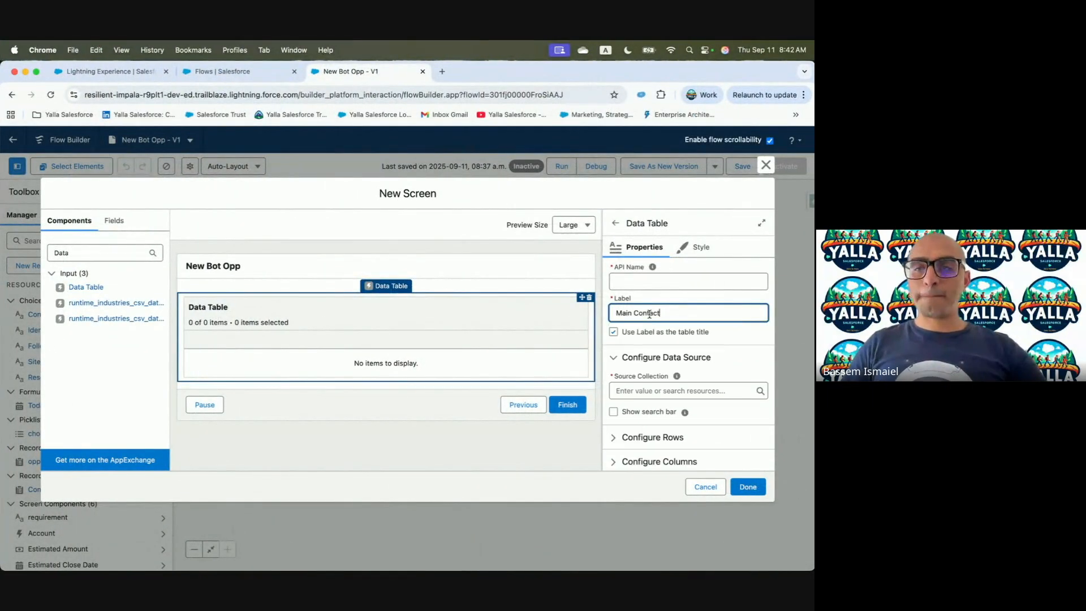
{"action": "left_click", "coordinate": [652, 286]}
{"action": "key", "text": "ctrl+Left"}
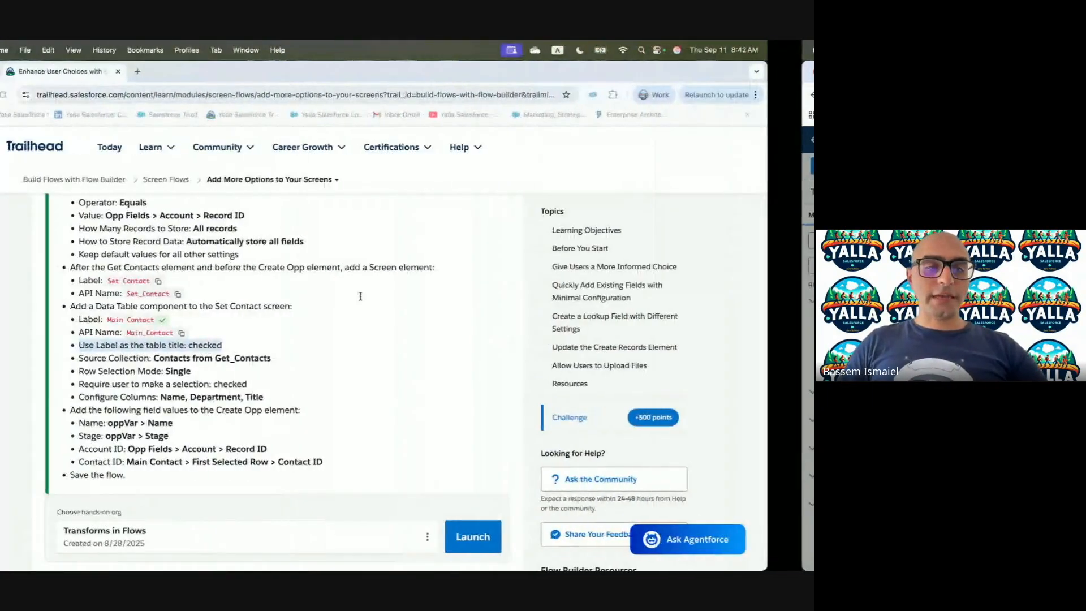
{"action": "key", "text": "ctrl+Right"}
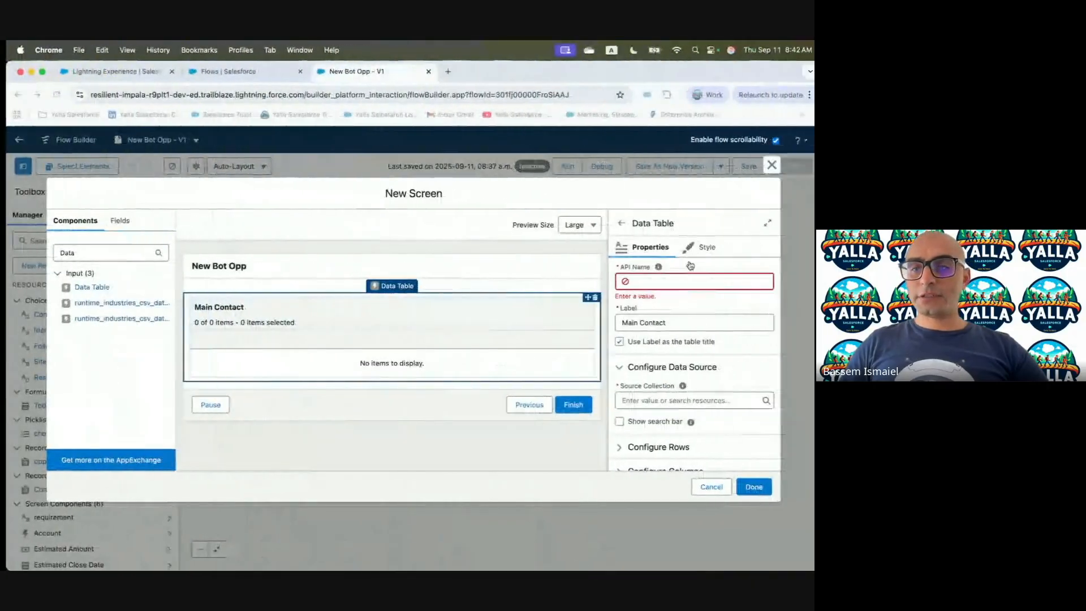
{"action": "key", "text": "super+v"}
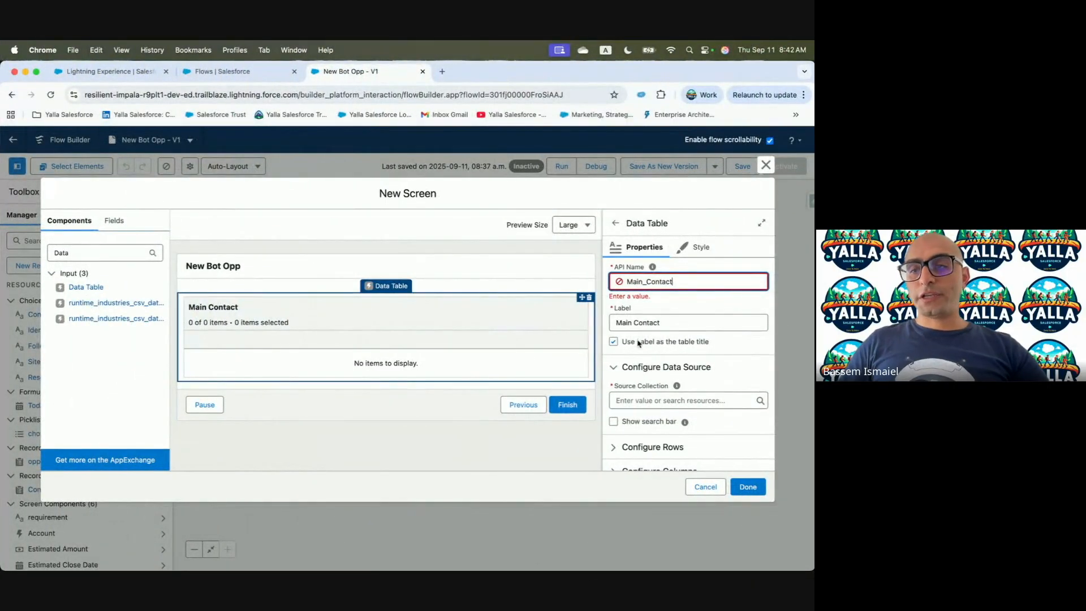
{"action": "left_click", "coordinate": [614, 333]}
{"action": "left_click", "coordinate": [614, 332]}
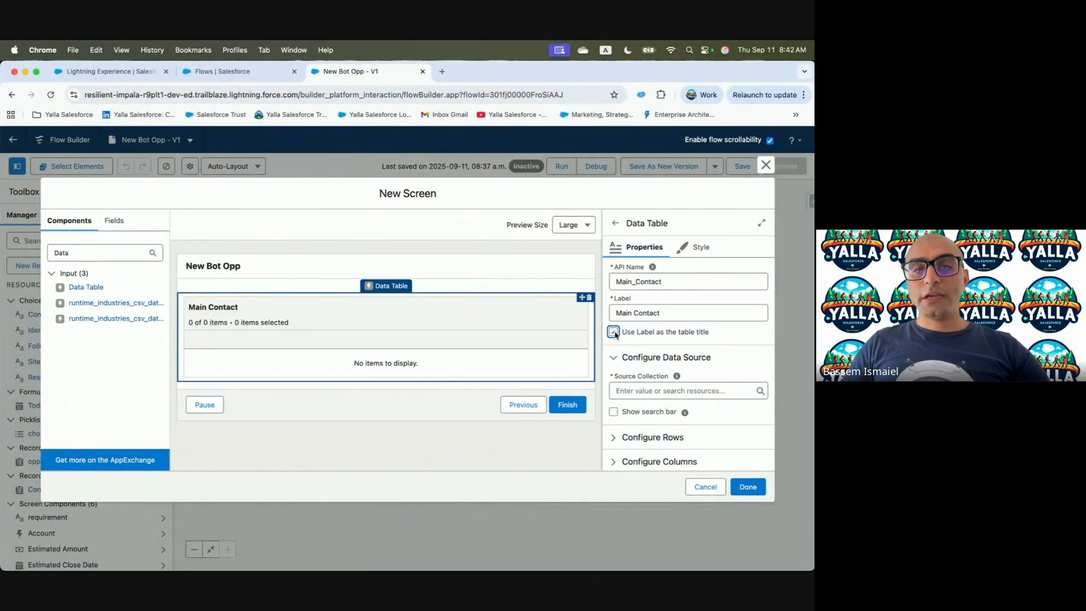
Check the challenge's source requirement and set the data table's source collection to Contacts from Get_Contacts.
{"action": "key", "text": "ctrl+Left"}
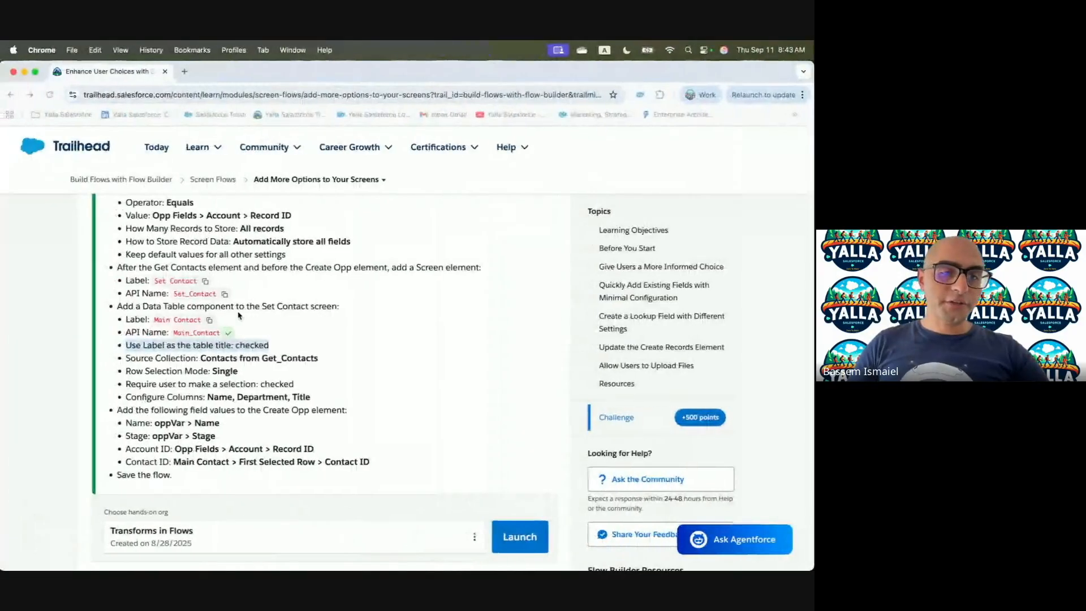
{"action": "scroll", "coordinate": [267, 348], "scroll_direction": "down", "scroll_amount": 1}
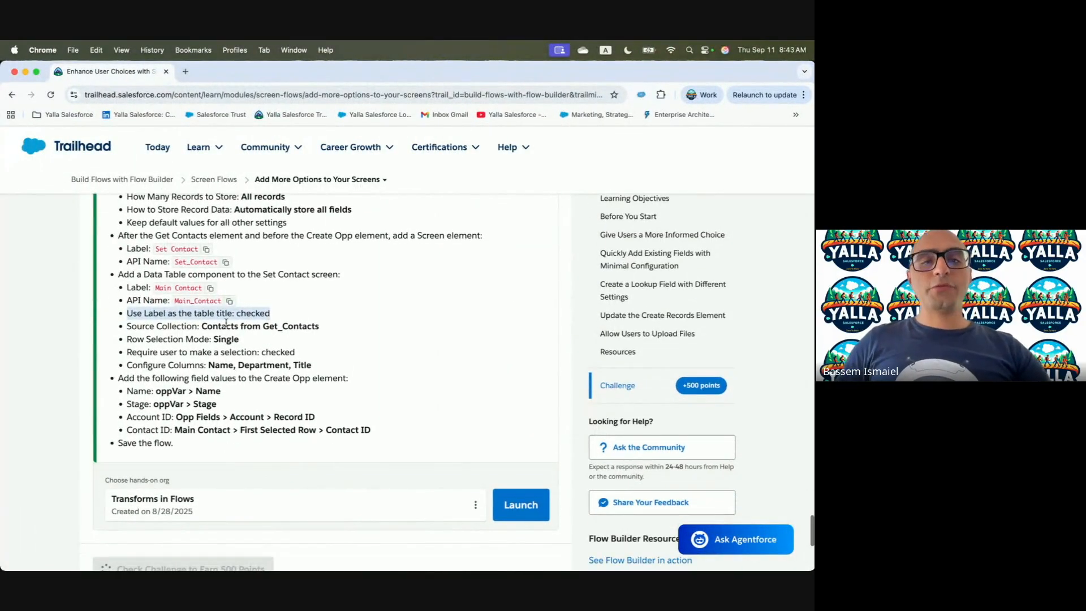
{"action": "left_click_drag", "start_coordinate": [202, 327], "coordinate": [320, 329]}
{"action": "key", "text": "ctrl+Right"}
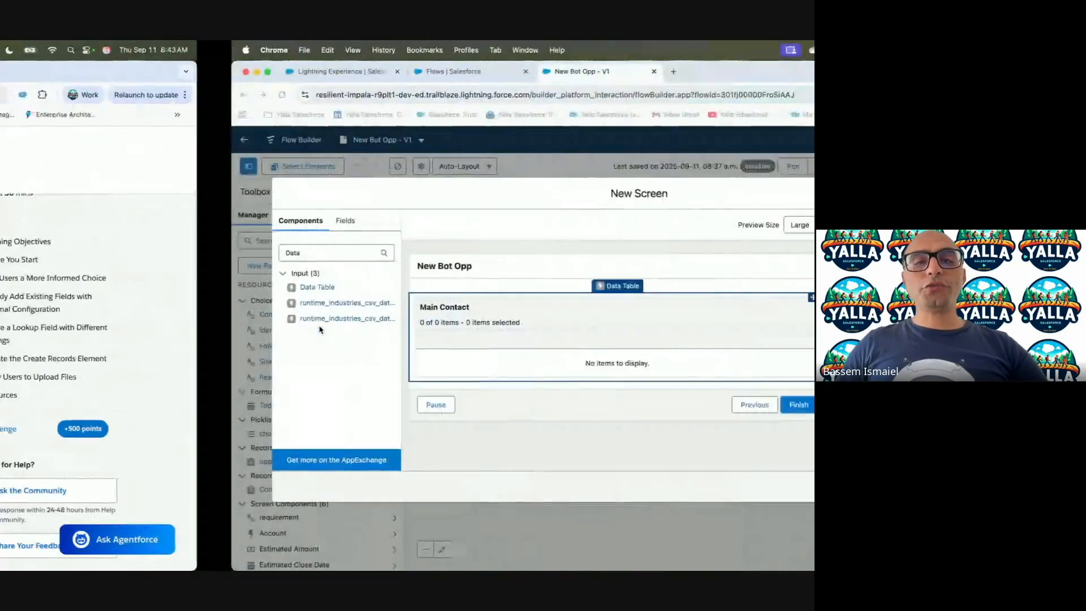
{"action": "left_click", "coordinate": [618, 385]}
{"action": "type", "text": "Co"}
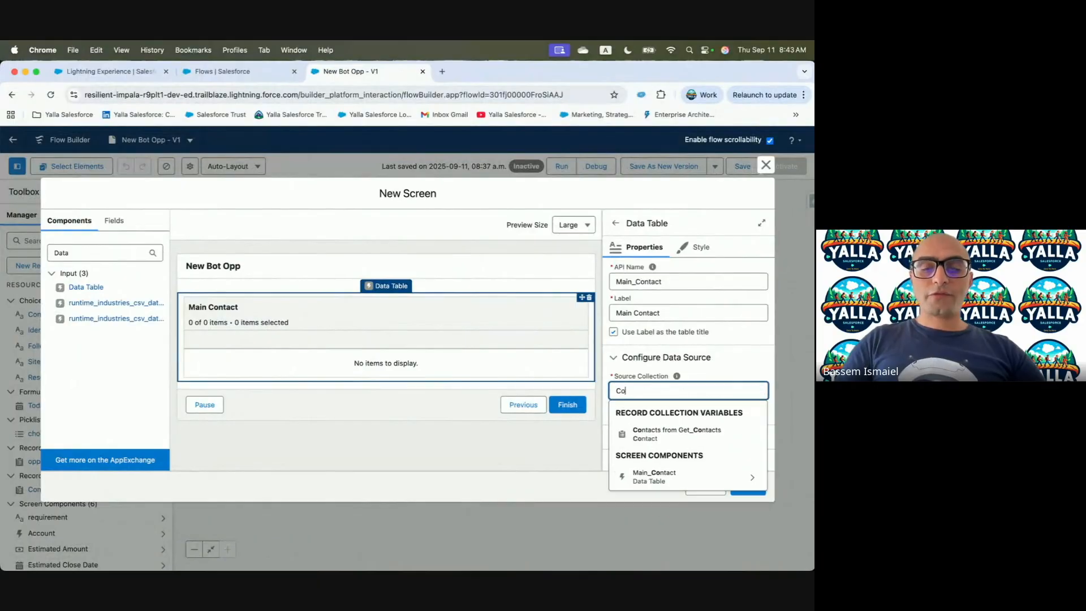
{"action": "left_click", "coordinate": [677, 434]}
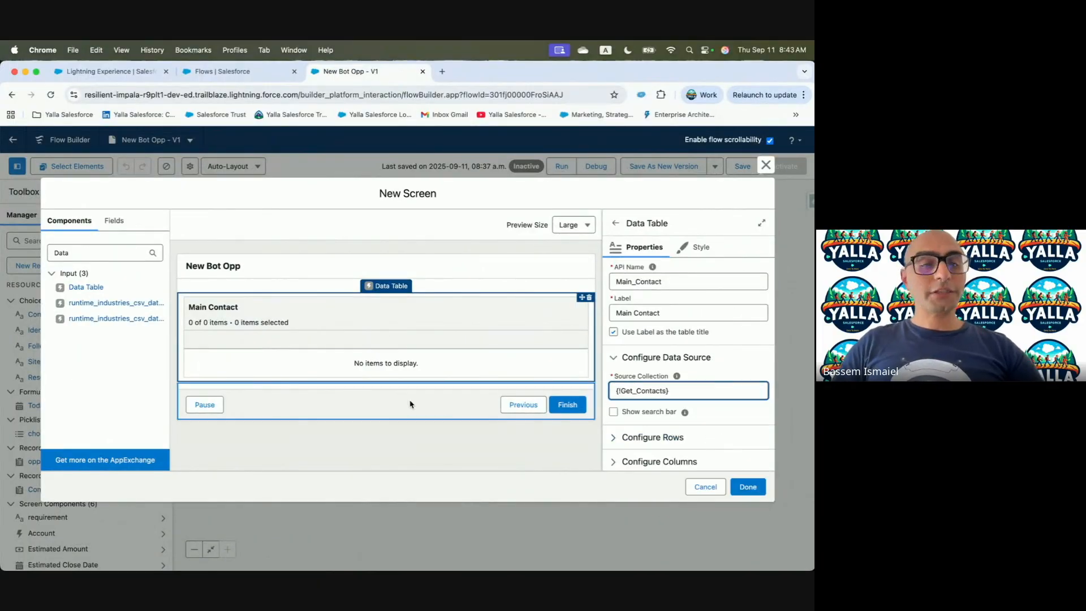
Check the challenge's row requirement and set the data table's row selection mode to Single.
{"action": "key", "text": "ctrl+Left"}
{"action": "key", "text": "ctrl+Right"}
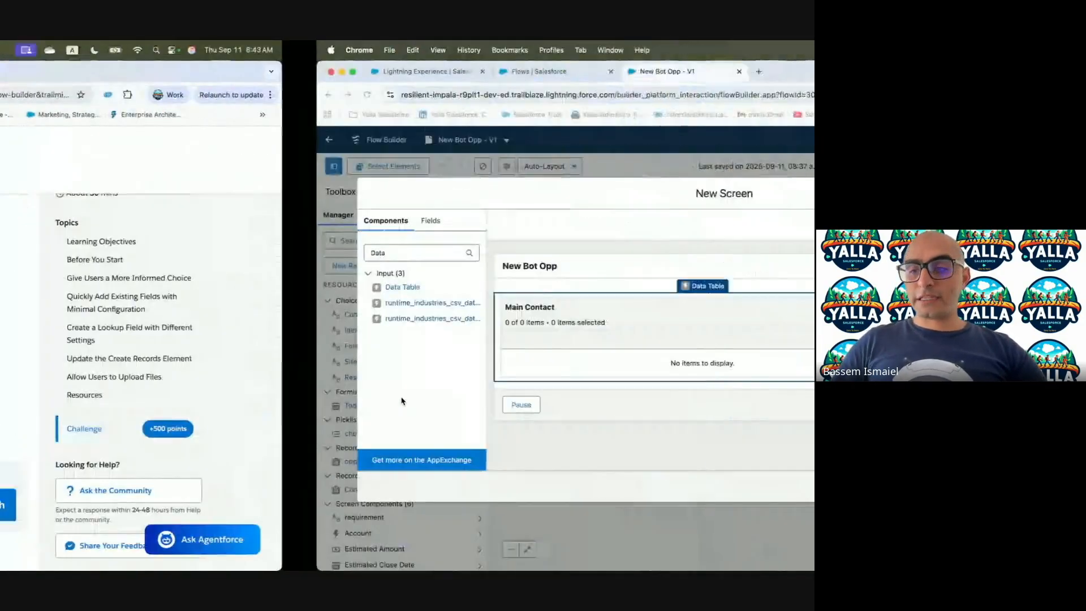
{"action": "scroll", "coordinate": [651, 362], "scroll_direction": "down", "scroll_amount": 3}
{"action": "left_click", "coordinate": [647, 368]}
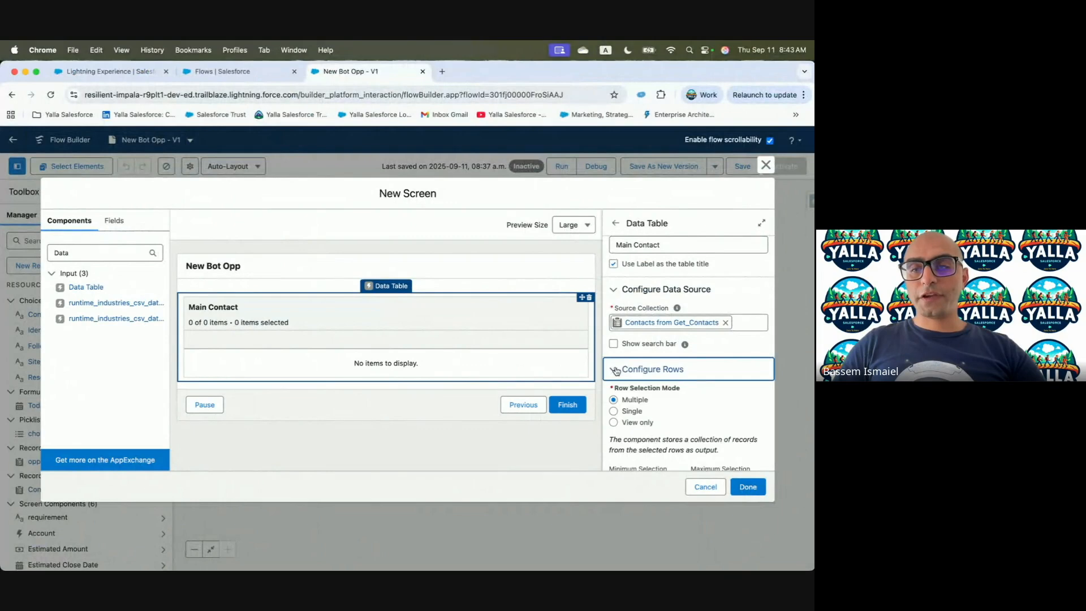
{"action": "scroll", "coordinate": [638, 383], "scroll_direction": "down", "scroll_amount": 2}
{"action": "left_click", "coordinate": [621, 341]}
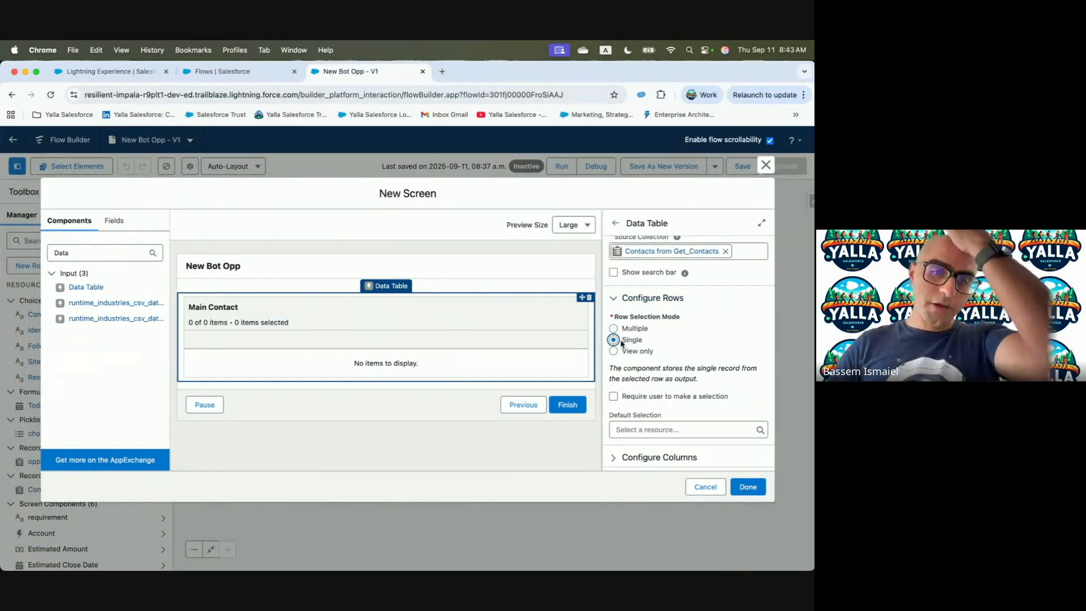
Check the challenge's column requirements and configure the data table's first column with Name as the source field.
{"action": "scroll", "coordinate": [622, 343], "scroll_direction": "down", "scroll_amount": 2}
{"action": "scroll", "coordinate": [621, 343], "scroll_direction": "down", "scroll_amount": 1}
{"action": "key", "text": "ctrl+Left"}
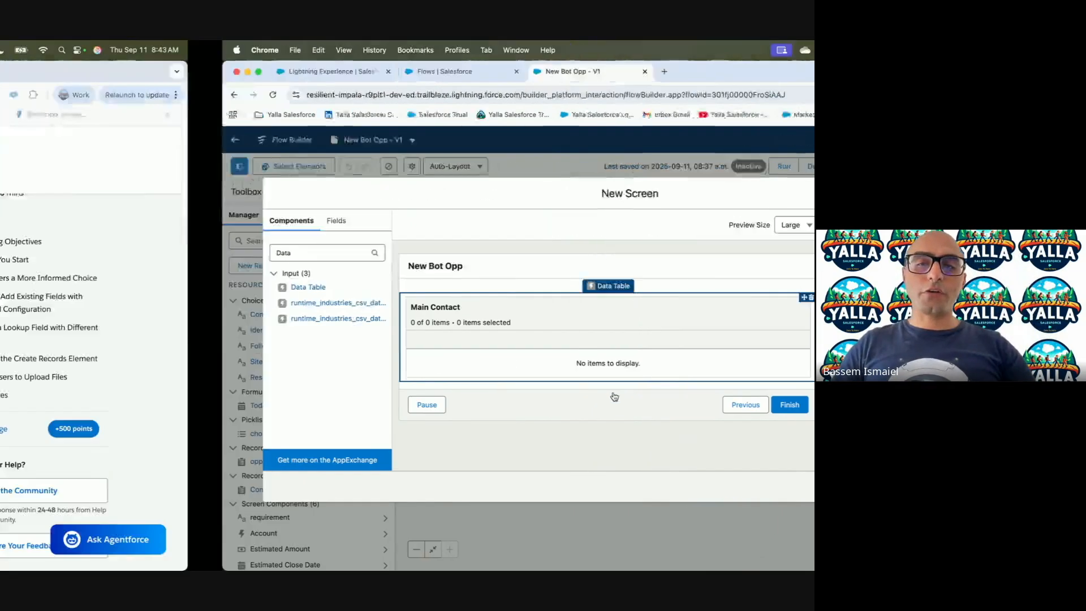
{"action": "scroll", "coordinate": [246, 368], "scroll_direction": "down", "scroll_amount": 2}
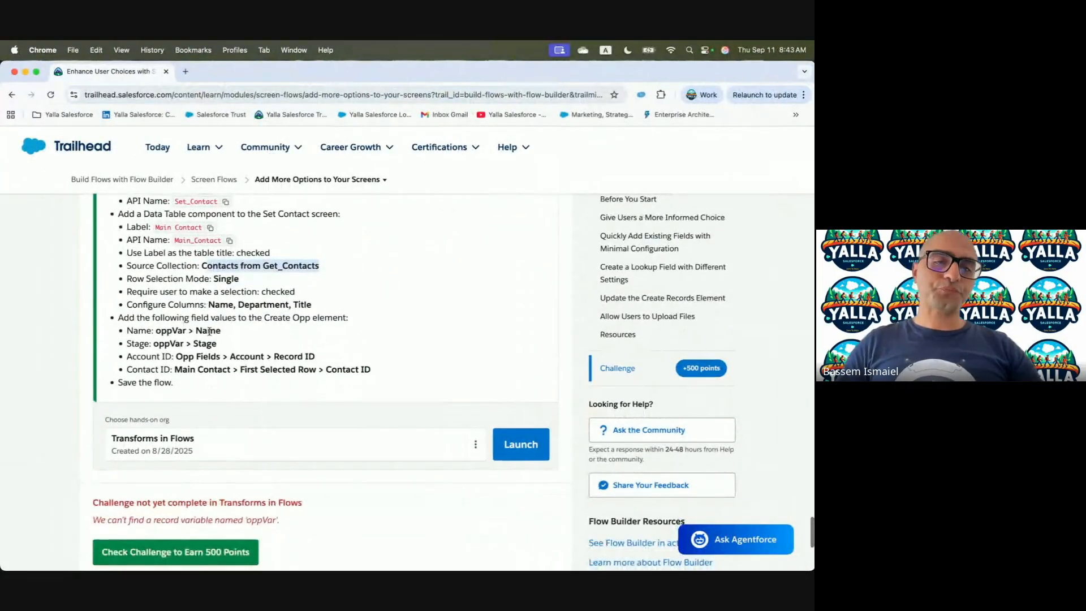
{"action": "left_click", "coordinate": [207, 308]}
{"action": "key", "text": "ctrl+Right"}
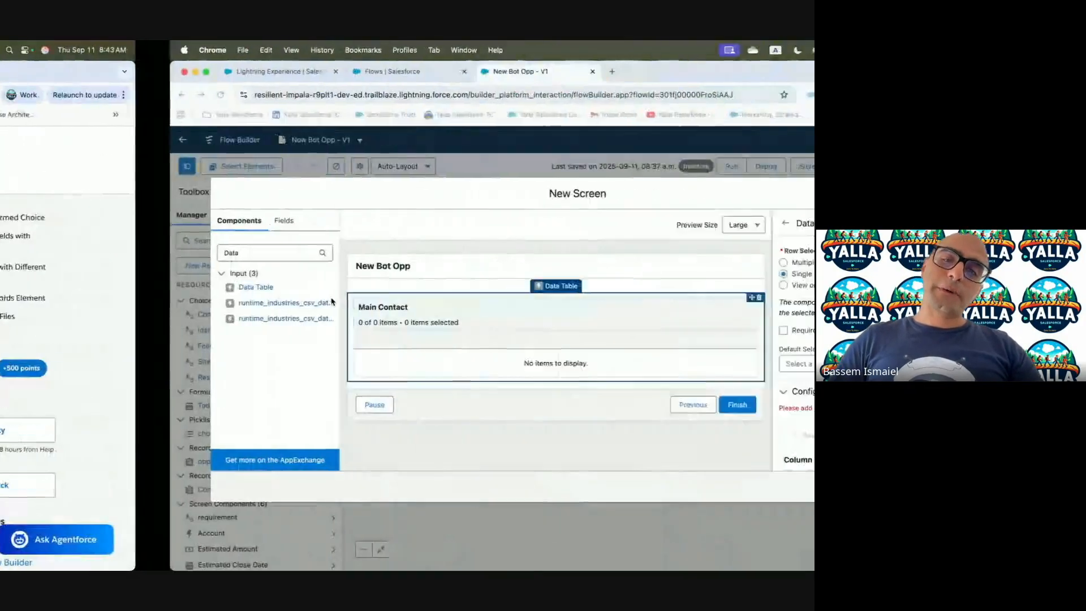
{"action": "scroll", "coordinate": [665, 430], "scroll_direction": "down", "scroll_amount": 1}
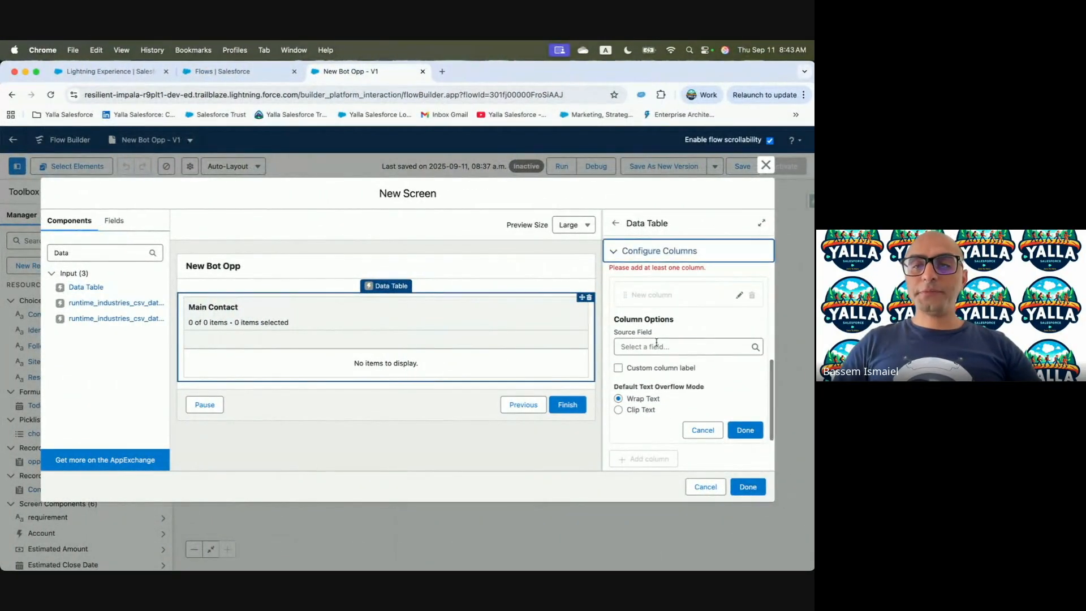
{"action": "left_click", "coordinate": [656, 346]}
{"action": "type", "text": "Name"}
{"action": "left_click", "coordinate": [660, 432]}
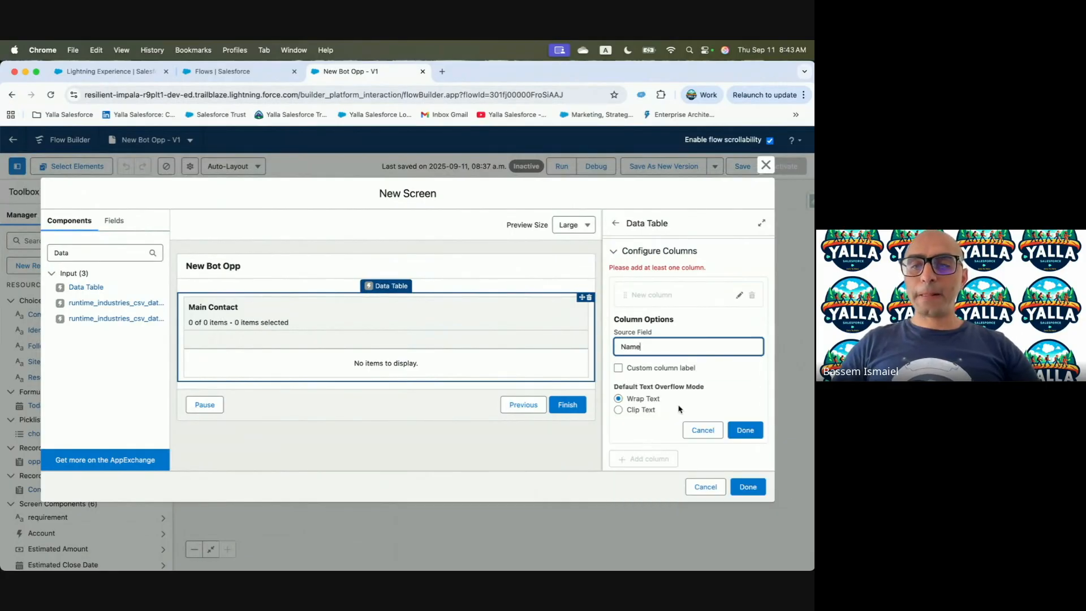
{"action": "scroll", "coordinate": [701, 385], "scroll_direction": "down", "scroll_amount": 1}
{"action": "left_click", "coordinate": [745, 403]}
Add a second column to the data table with Department as the source field.
{"action": "left_click", "coordinate": [643, 379]}
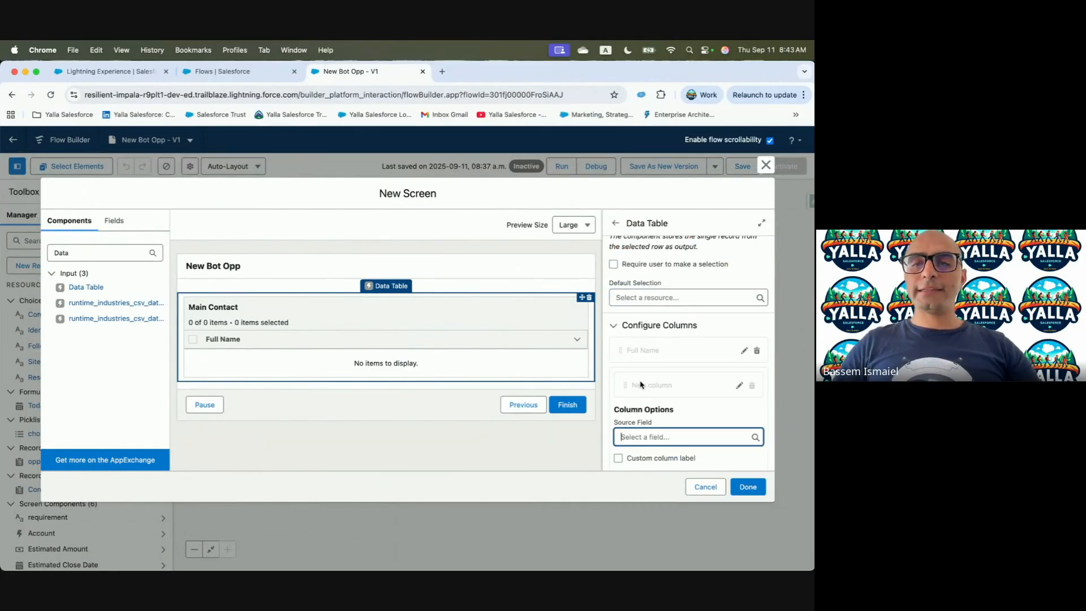
{"action": "type", "text": "Depa"}
{"action": "left_click", "coordinate": [660, 422]}
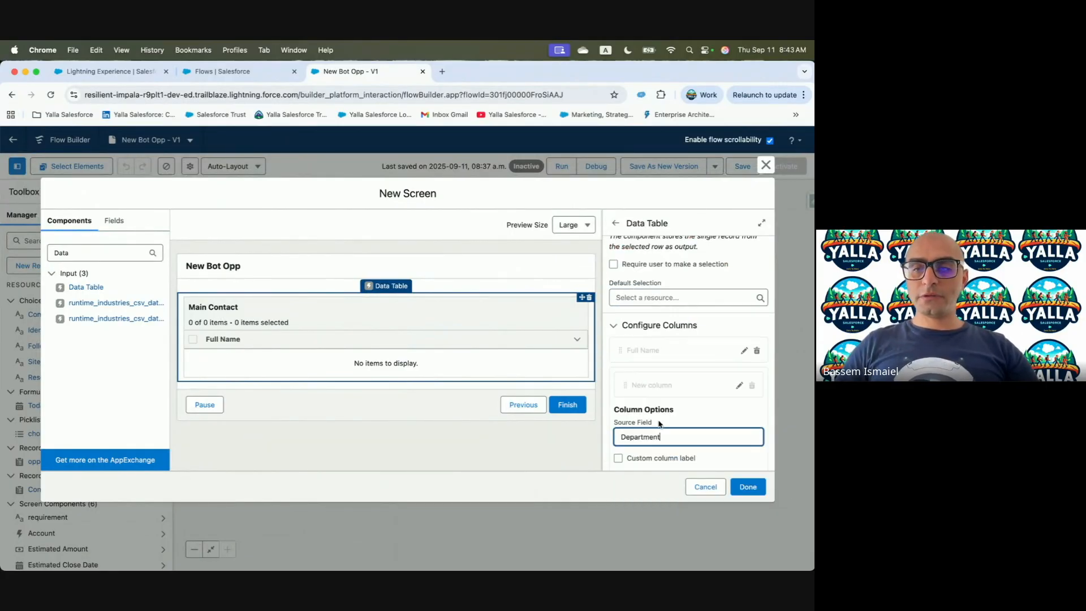
{"action": "scroll", "coordinate": [667, 440], "scroll_direction": "down", "scroll_amount": 1}
{"action": "left_click", "coordinate": [744, 432]}
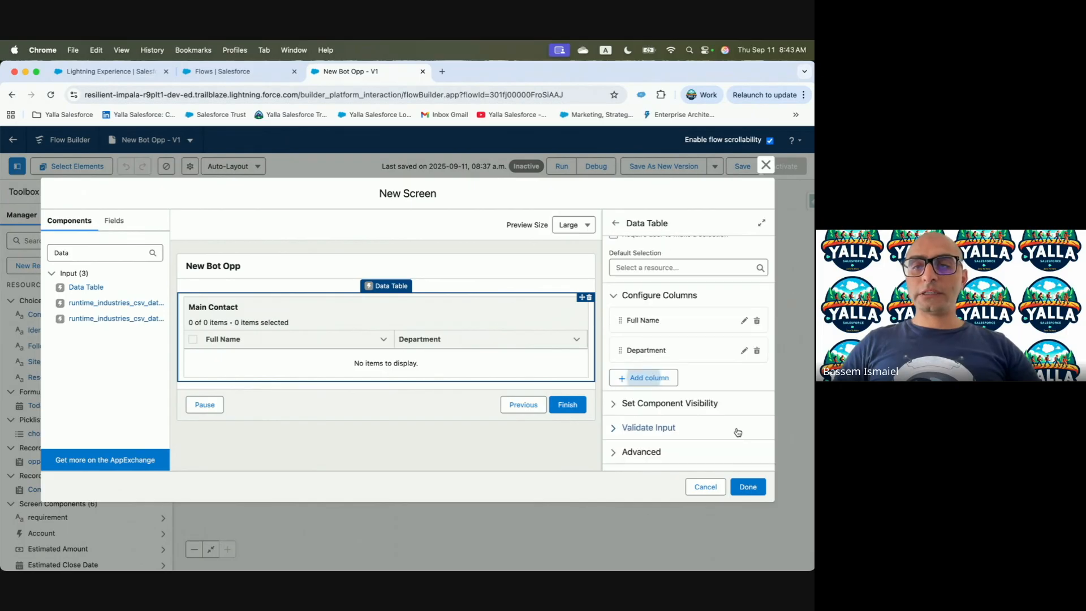
Add a third data table column with Title as the source field and return to the challenge requirements.
{"action": "left_click", "coordinate": [642, 378]}
{"action": "left_click", "coordinate": [640, 433]}
{"action": "type", "text": "Title"}
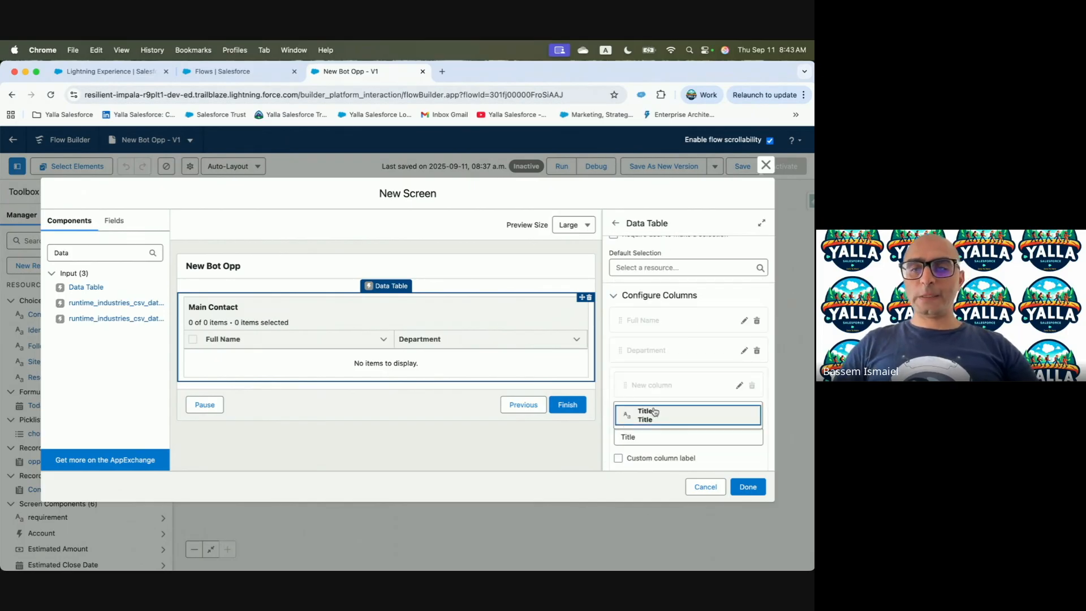
{"action": "left_click", "coordinate": [645, 414]}
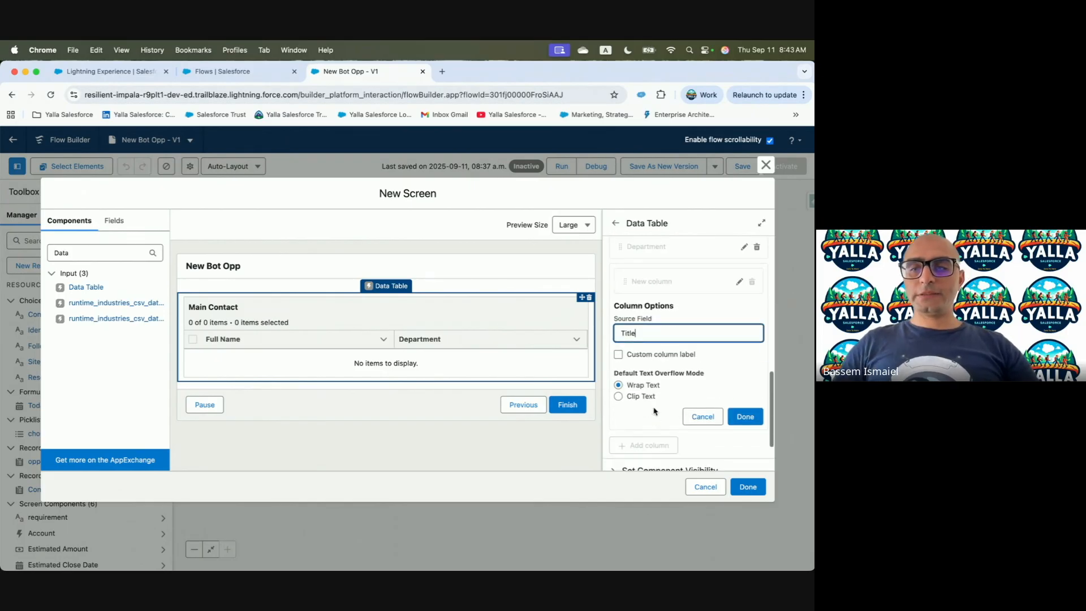
{"action": "left_click", "coordinate": [746, 411]}
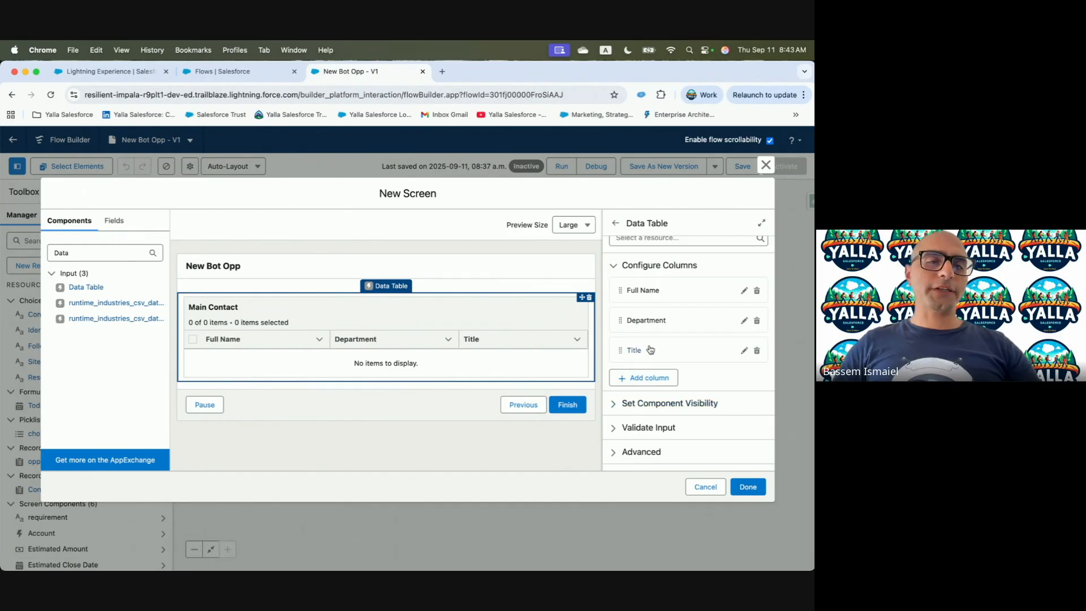
{"action": "key", "text": "ctrl+Left"}
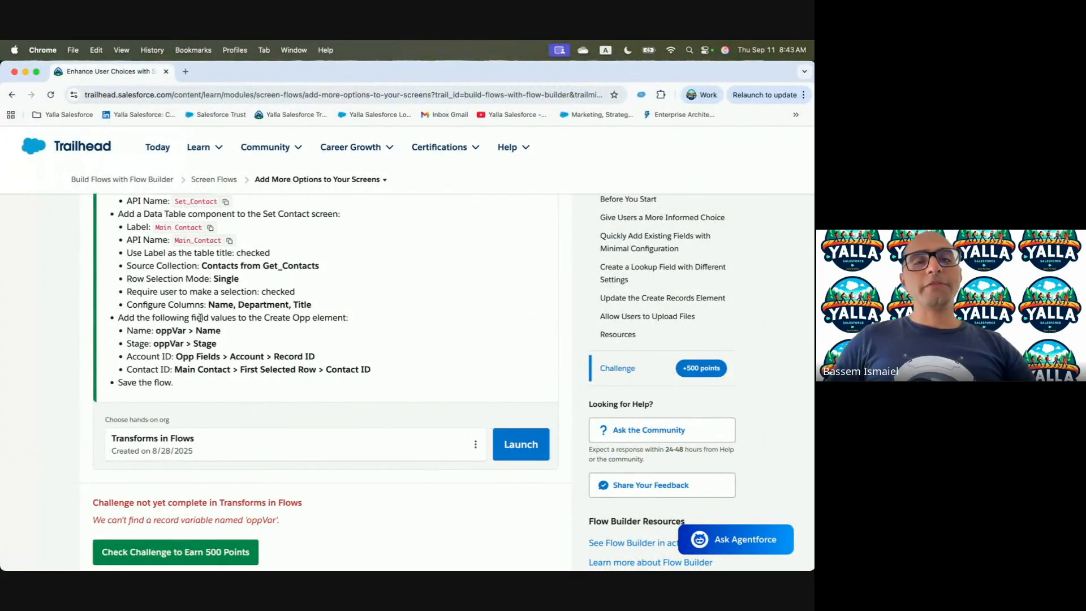
Check the challenge's field value requirements for Create Opp and confirm the new Set Contact screen.
{"action": "left_click_drag", "start_coordinate": [167, 318], "coordinate": [329, 314]}
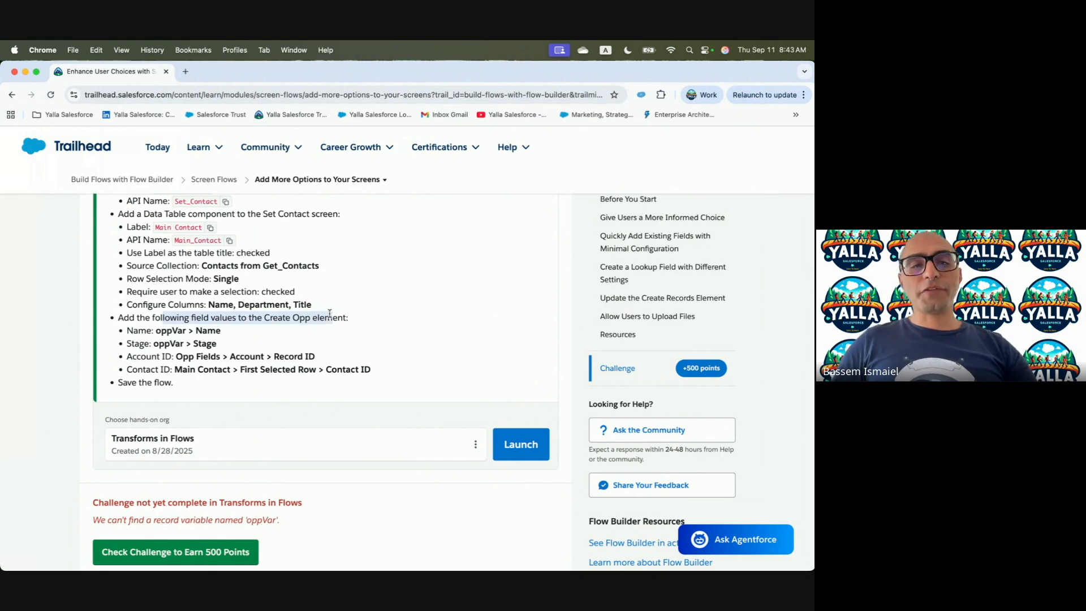
{"action": "key", "text": "ctrl+Right"}
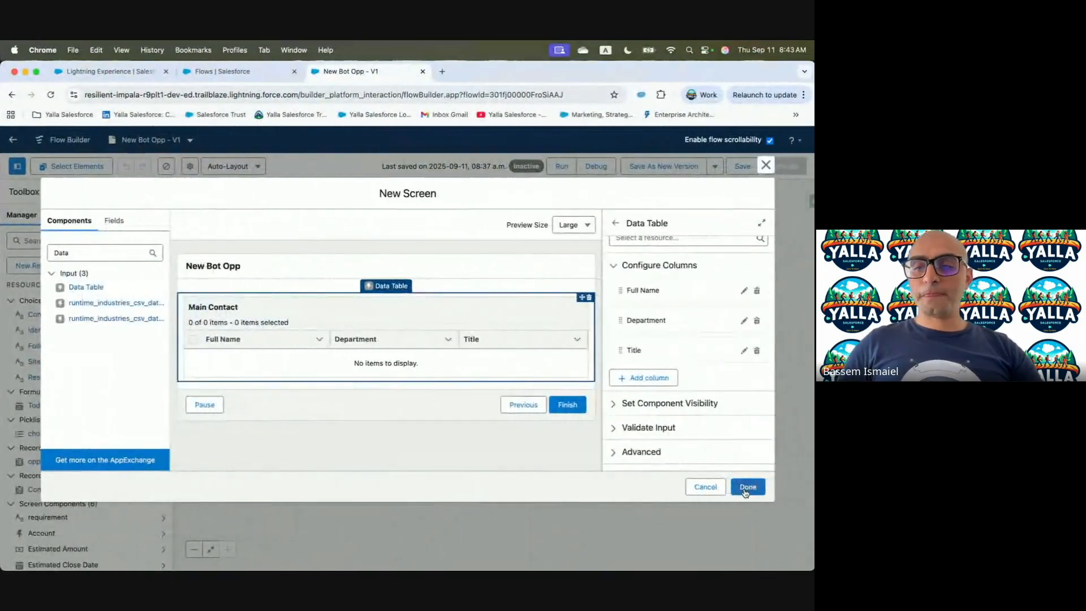
{"action": "left_click", "coordinate": [750, 485]}
Inspect the Create Opp element, the Set Contact screen and the Stage field on the Opp Fields screen without changing them.
{"action": "left_click", "coordinate": [229, 477]}
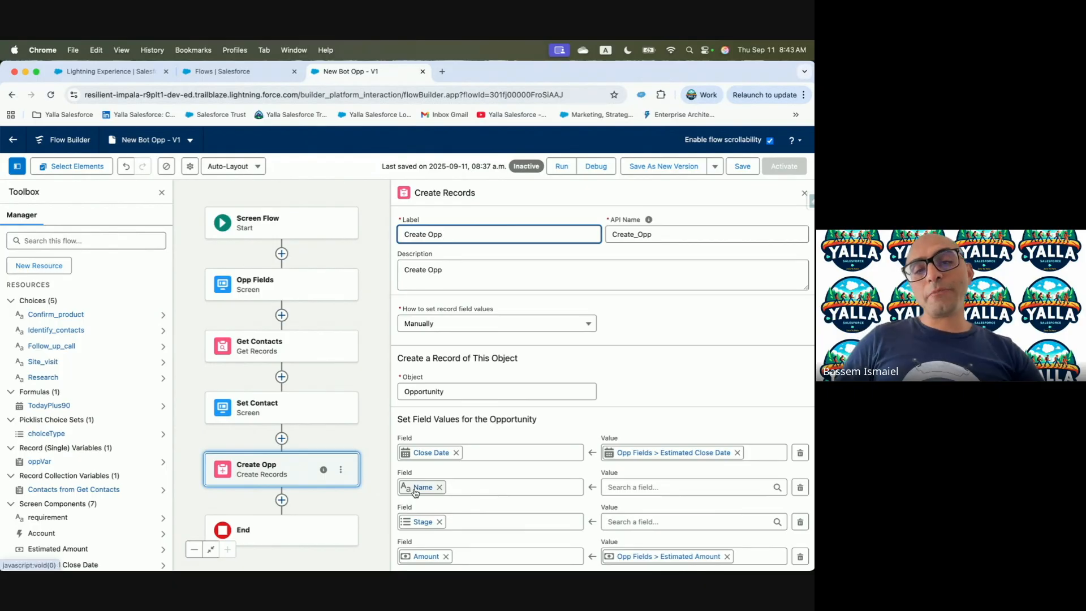
{"action": "left_click", "coordinate": [252, 409]}
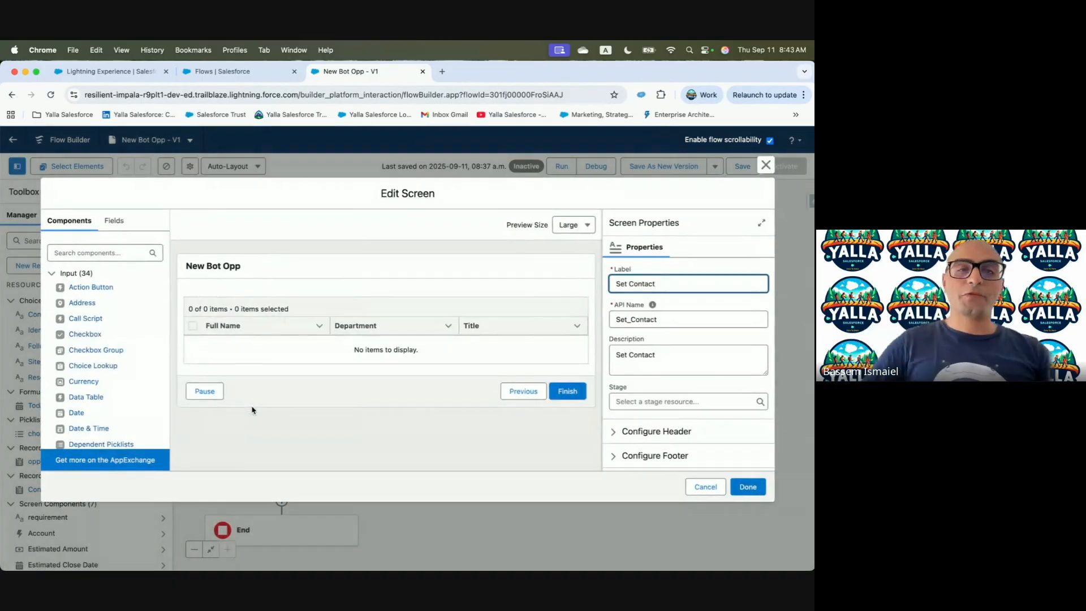
{"action": "left_click", "coordinate": [766, 167]}
{"action": "left_click", "coordinate": [252, 285]}
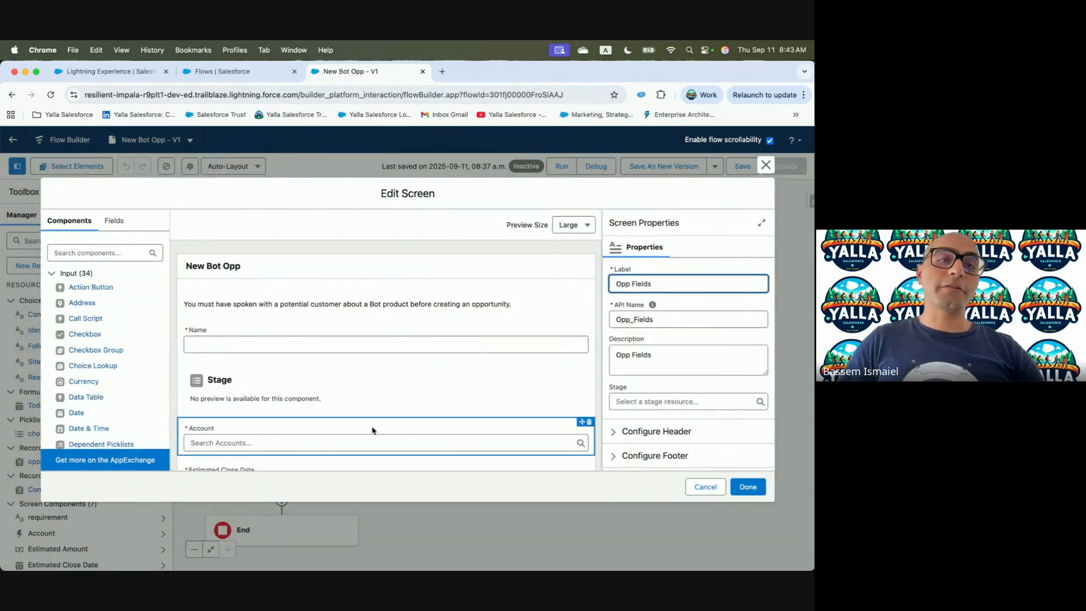
{"action": "left_click", "coordinate": [109, 221]}
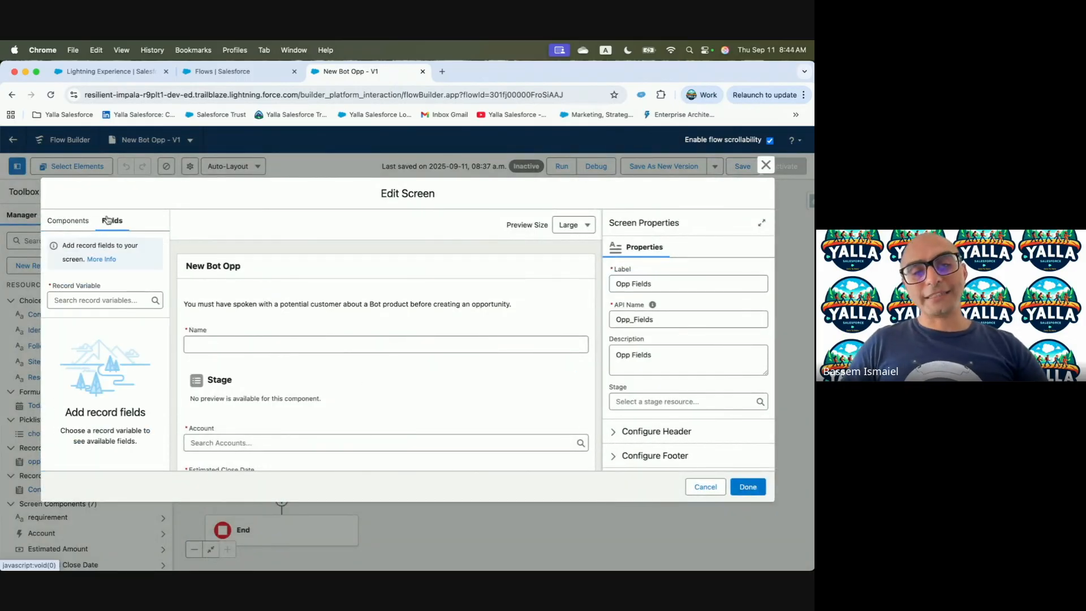
{"action": "left_click", "coordinate": [266, 396]}
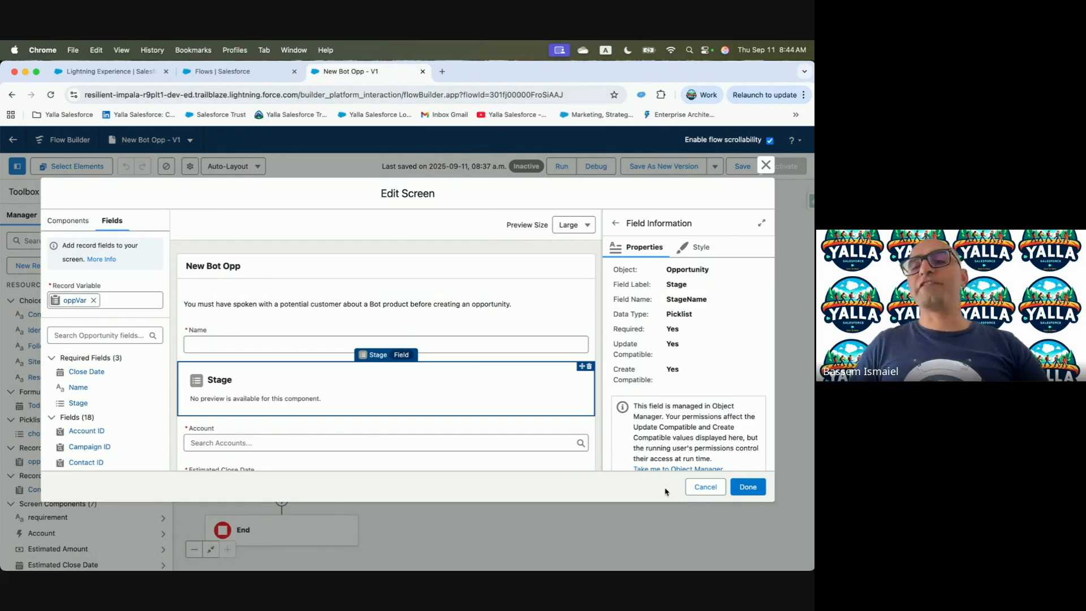
{"action": "left_click", "coordinate": [705, 487]}
Set the Name field's value in the Create Opp element to oppVar > Name.
{"action": "left_click", "coordinate": [278, 479]}
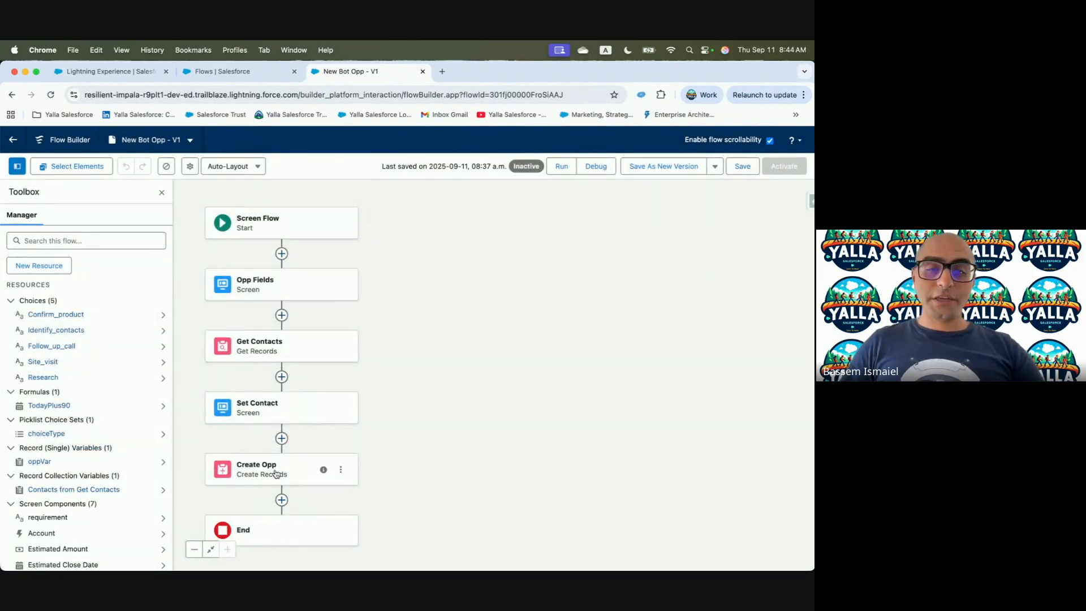
{"action": "left_click", "coordinate": [622, 486]}
{"action": "type", "text": "opp"}
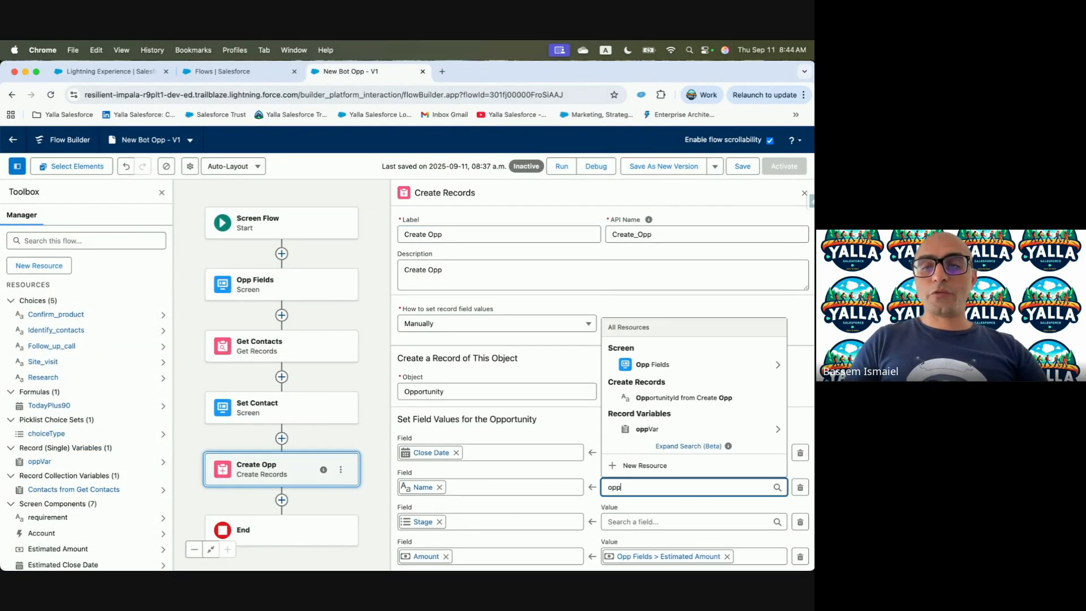
{"action": "left_click", "coordinate": [657, 429]}
{"action": "type", "text": "Name}"}
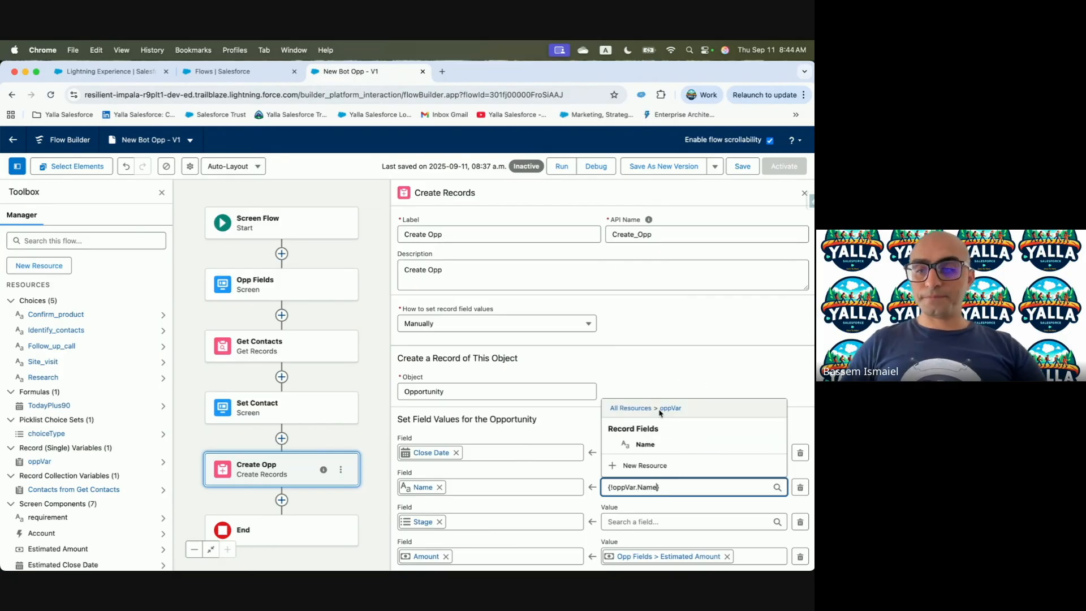
{"action": "left_click", "coordinate": [645, 444]}
Set the Stage field's value in the Create Opp element to oppVar > Stage.
{"action": "left_click", "coordinate": [640, 522]}
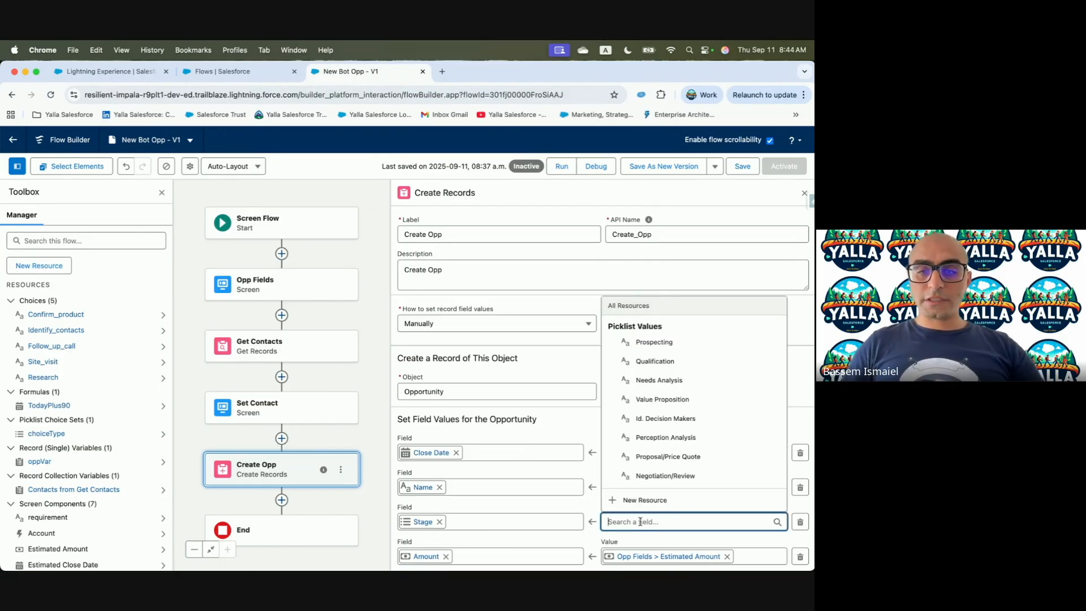
{"action": "type", "text": "opp"}
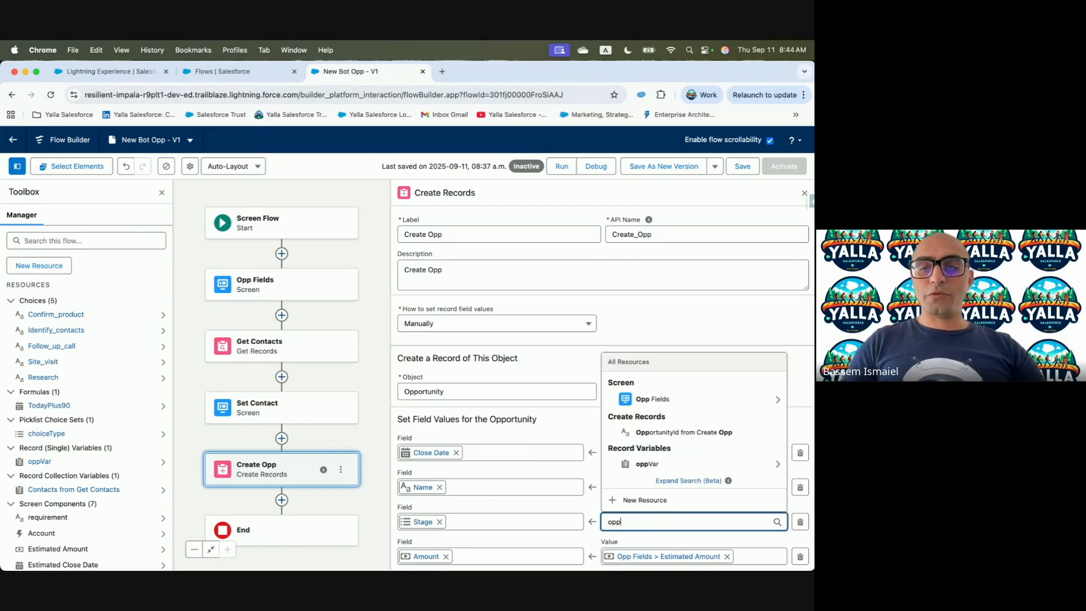
{"action": "left_click", "coordinate": [642, 474]}
{"action": "type", "text": "stage"}
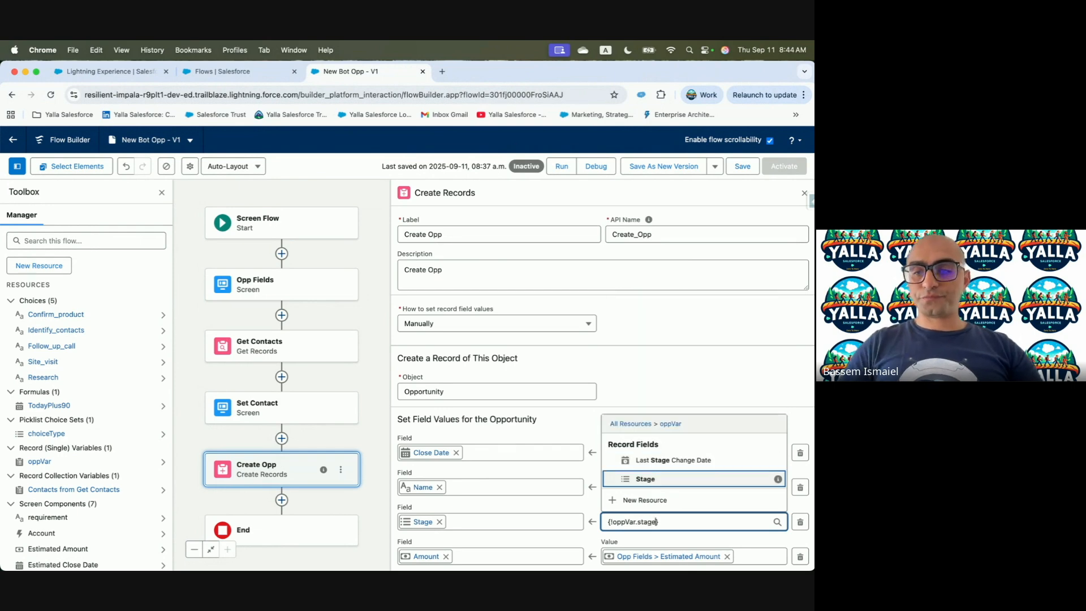
{"action": "left_click", "coordinate": [646, 479]}
Check the challenge's account requirement and add an Account ID field to Create Opp's field values.
{"action": "key", "text": "ctrl+Left"}
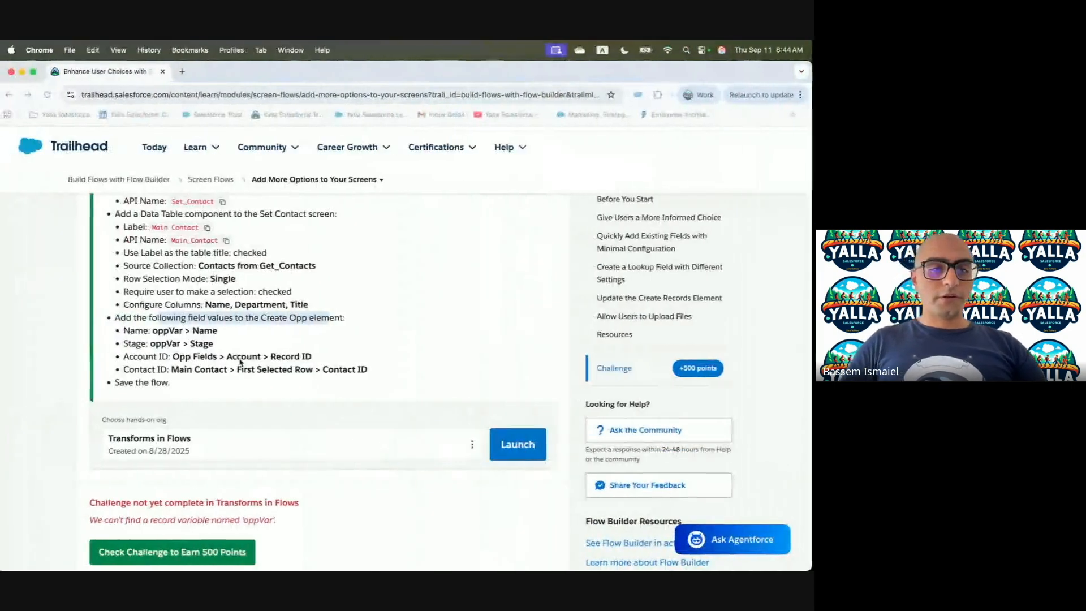
{"action": "left_click_drag", "start_coordinate": [170, 357], "coordinate": [316, 357]}
{"action": "key", "text": "ctrl+Right"}
{"action": "scroll", "coordinate": [696, 430], "scroll_direction": "down", "scroll_amount": 5}
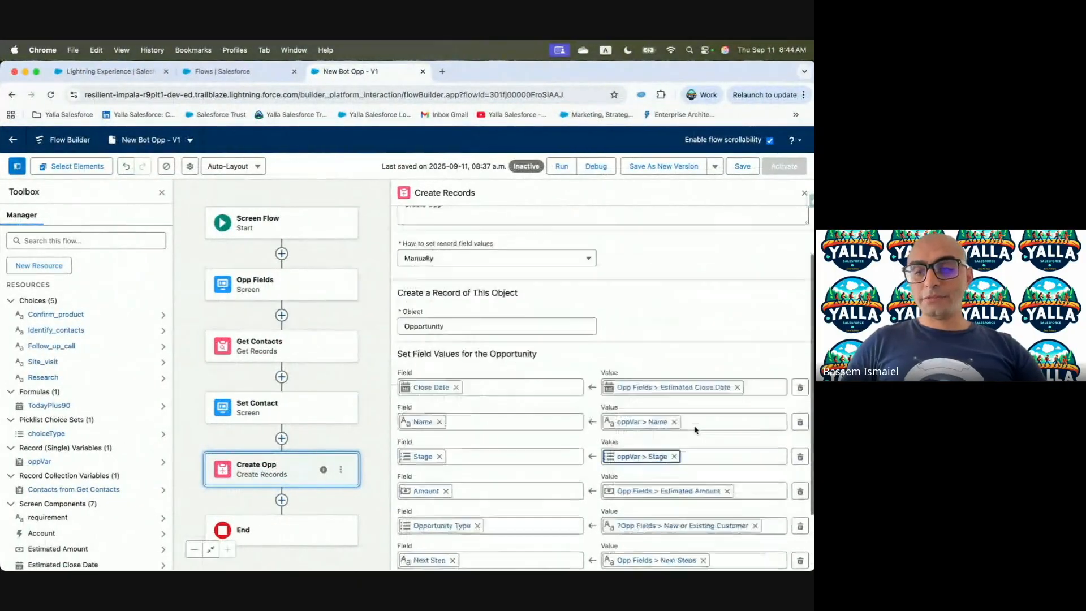
{"action": "left_click", "coordinate": [428, 509]}
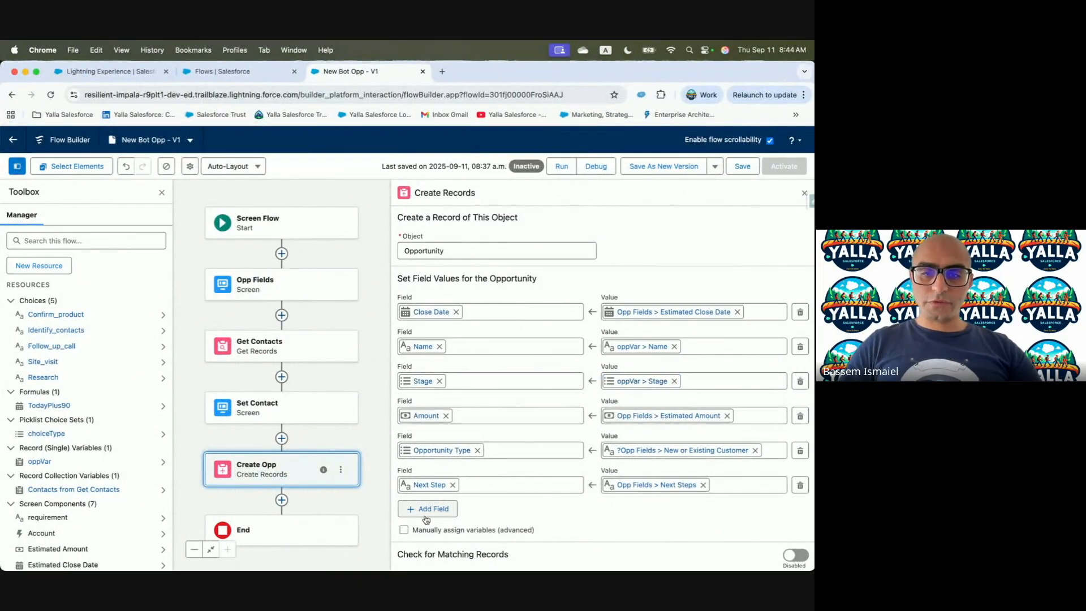
{"action": "left_click", "coordinate": [430, 519]}
{"action": "type", "text": "acc"}
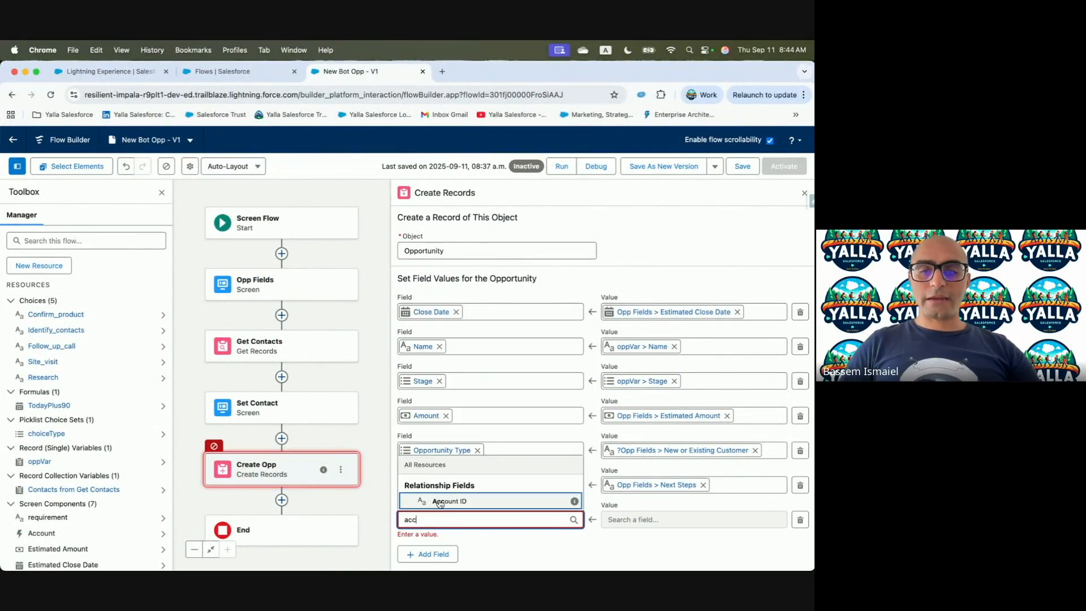
{"action": "left_click", "coordinate": [443, 502]}
Set the Account ID field's value to the Record ID output of the screenAccount component.
{"action": "left_click", "coordinate": [647, 521]}
{"action": "type", "text": "acc"}
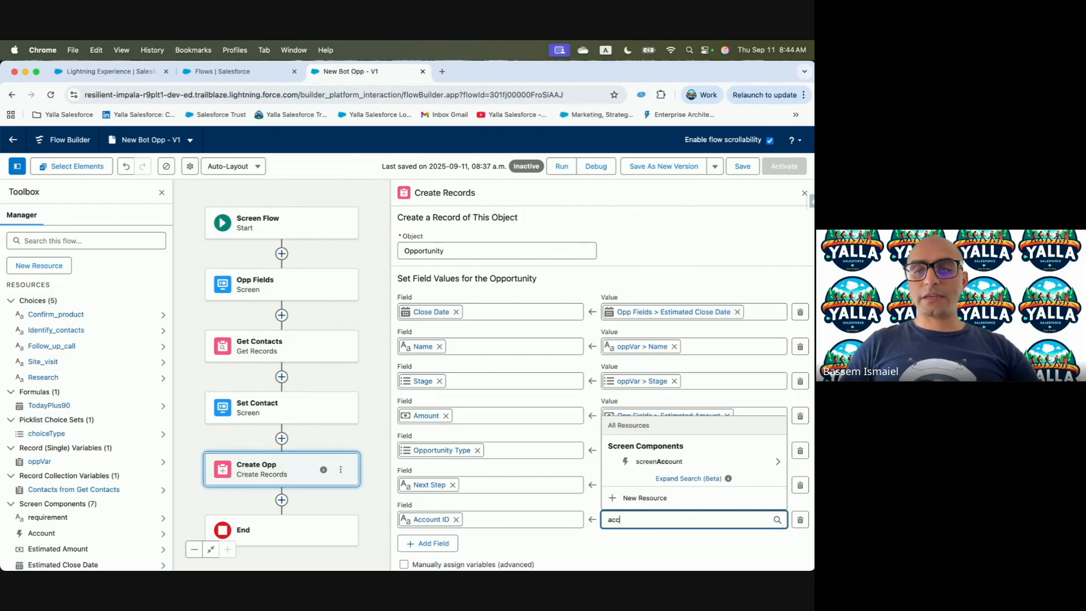
{"action": "left_click", "coordinate": [665, 467]}
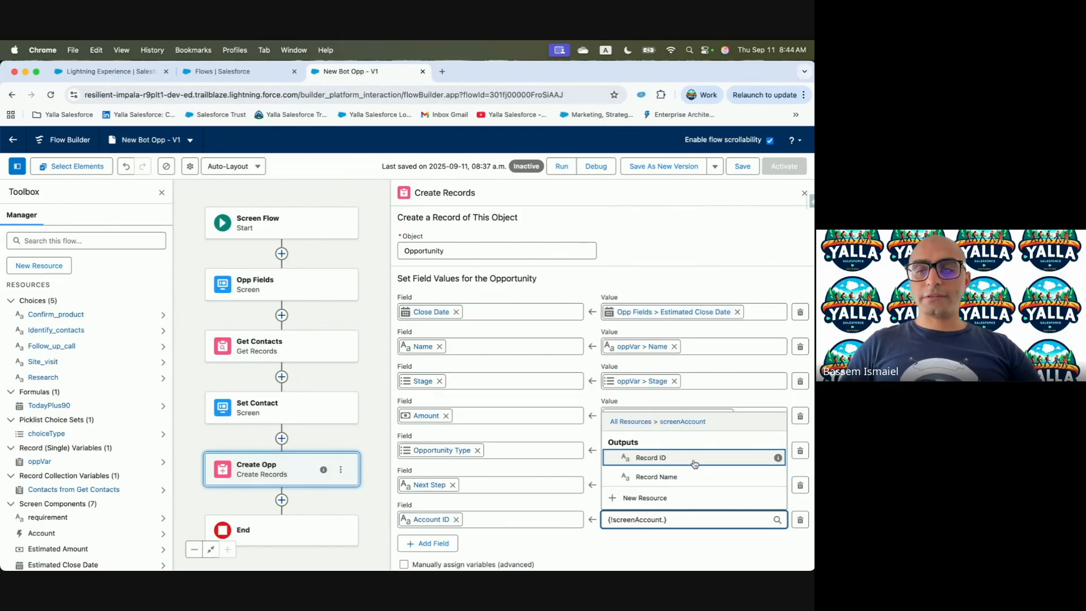
{"action": "left_click", "coordinate": [650, 458]}
Check the next challenge requirement and add a Contact ID field to Create Opp's field values.
{"action": "key", "text": "ctrl+Left"}
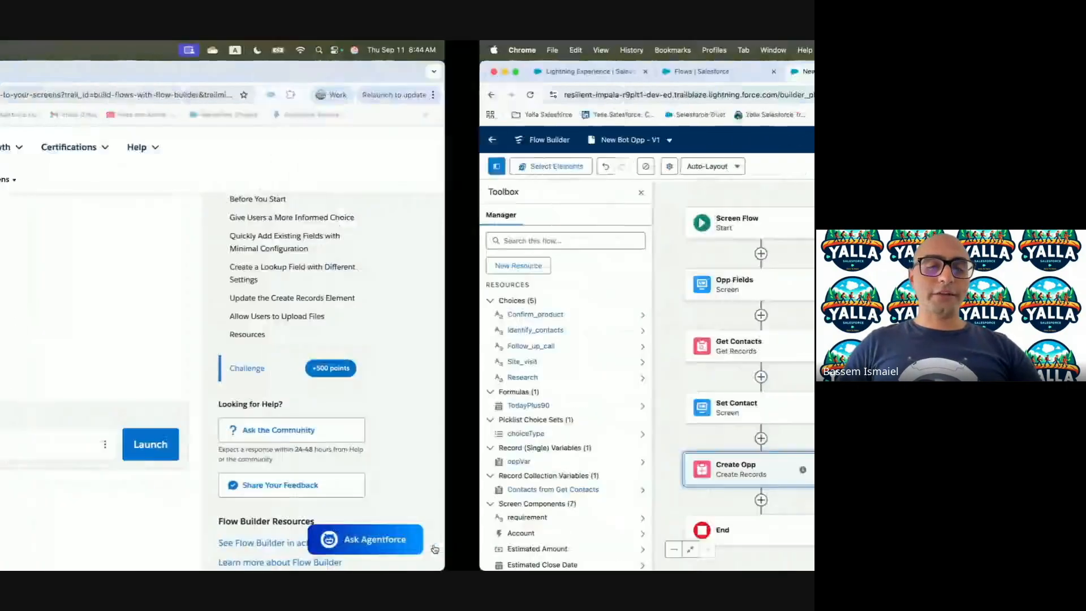
{"action": "key", "text": "ctrl+Right"}
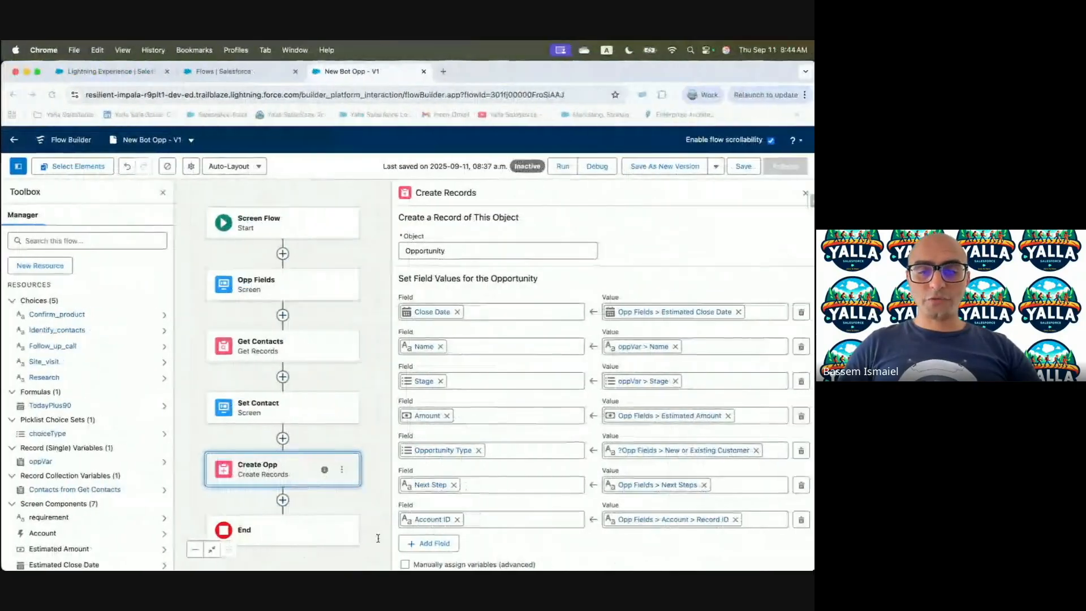
{"action": "left_click", "coordinate": [417, 543]}
{"action": "left_click", "coordinate": [416, 554]}
{"action": "type", "text": "con"}
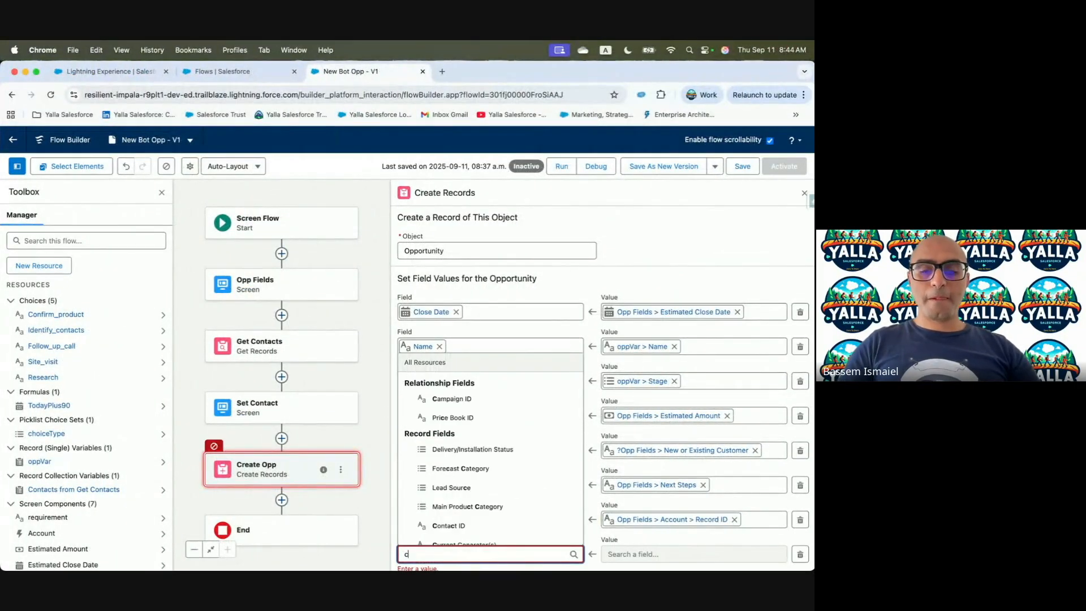
{"action": "left_click", "coordinate": [440, 535]}
{"action": "scroll", "coordinate": [693, 535], "scroll_direction": "down", "scroll_amount": 3}
Set the Contact ID field's value to Main_Contact > First Selected Row > Contact ID, as the challenge requires.
{"action": "left_click", "coordinate": [648, 487]}
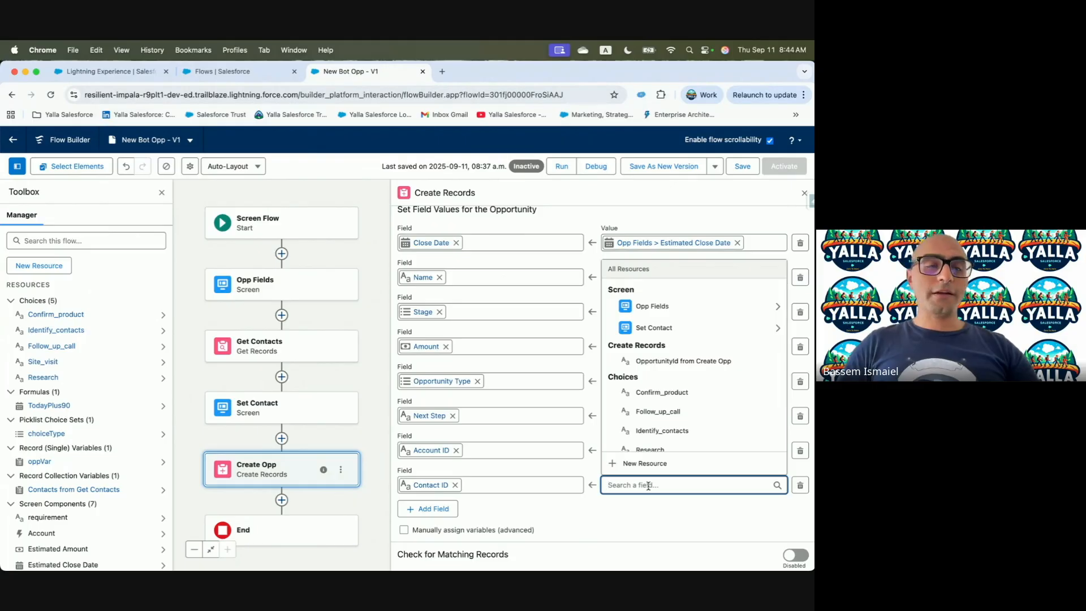
{"action": "key", "text": "ctrl+Left"}
{"action": "key", "text": "ctrl+Right"}
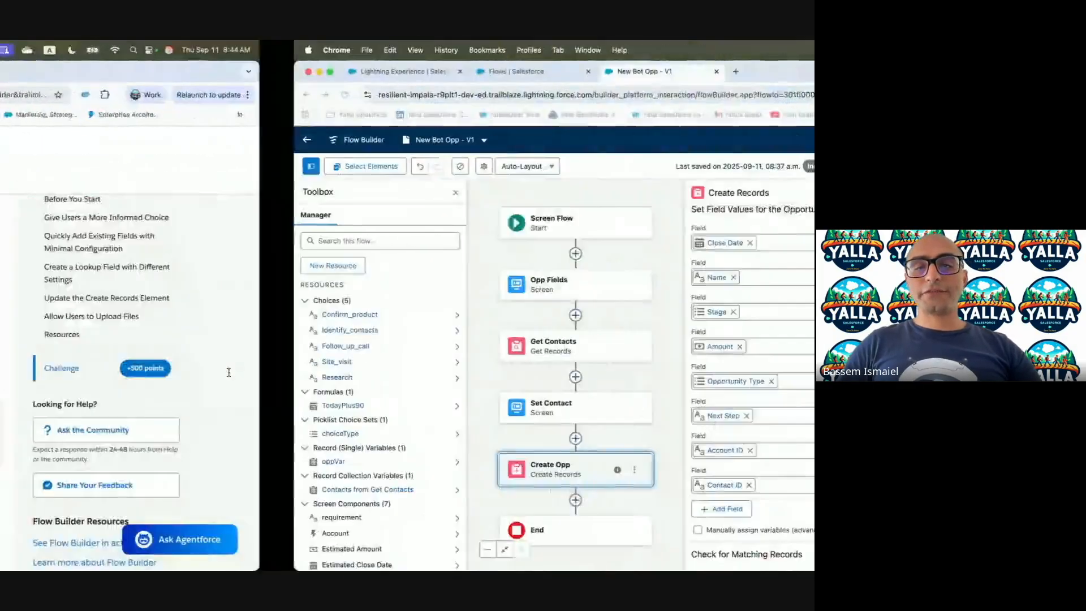
{"action": "type", "text": "Mai"}
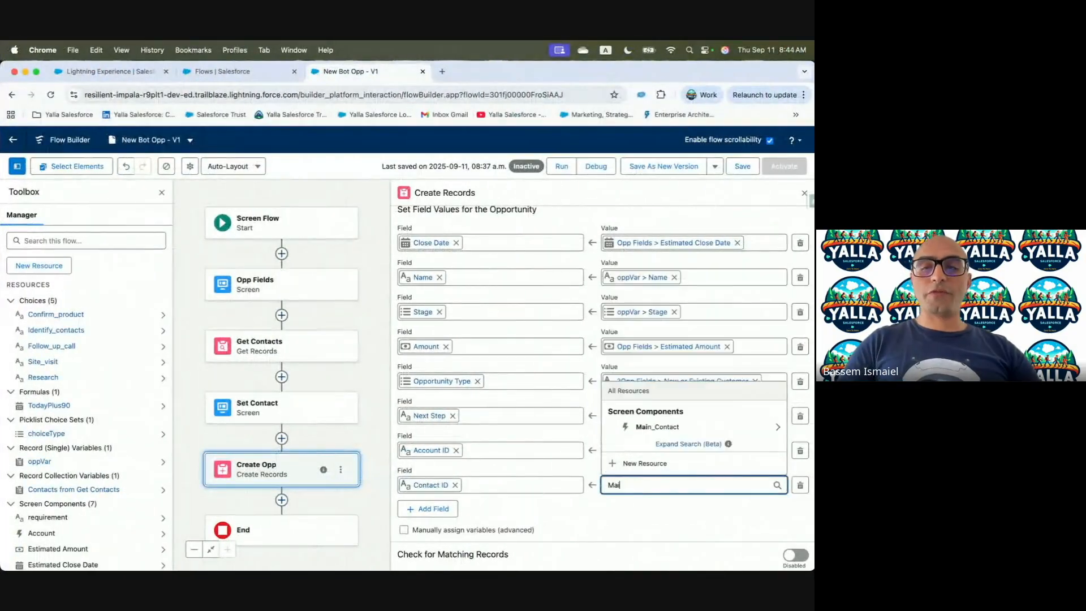
{"action": "left_click", "coordinate": [669, 427]}
{"action": "left_click", "coordinate": [652, 445]}
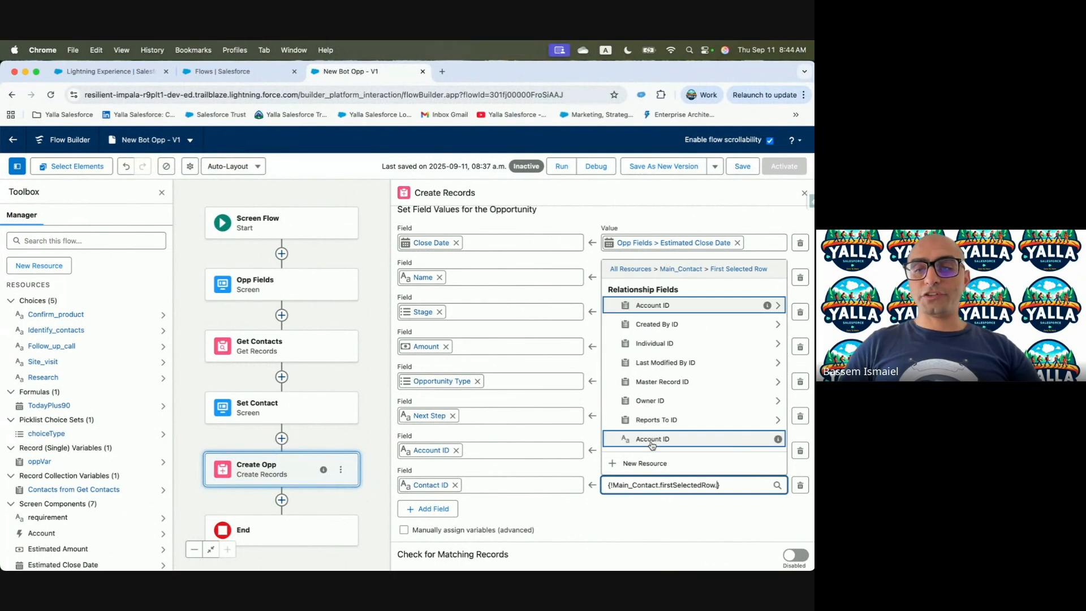
{"action": "type", "text": "Conta"}
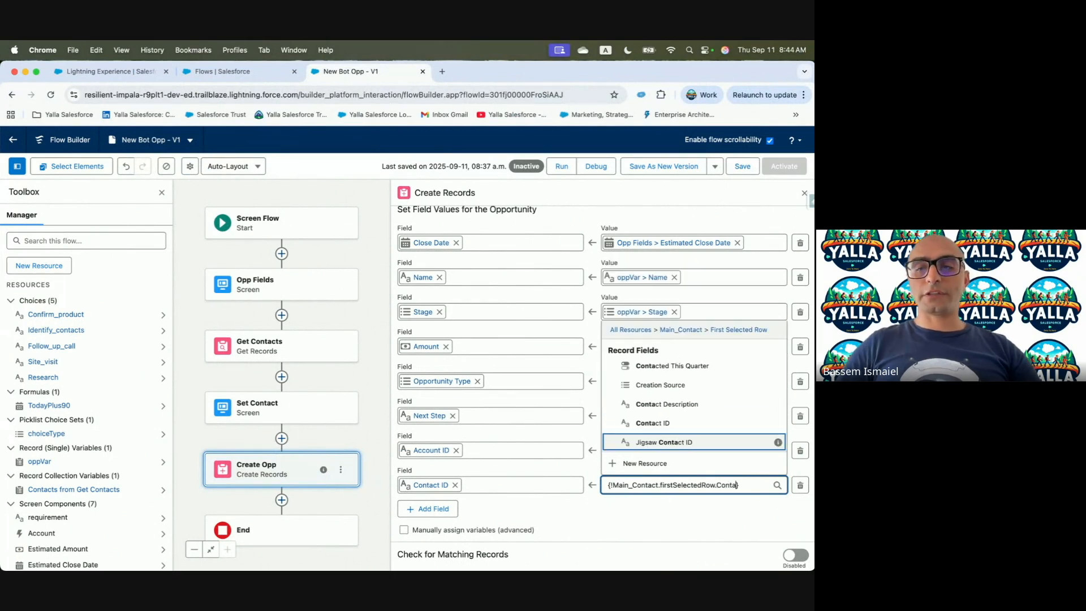
{"action": "left_click", "coordinate": [654, 423]}
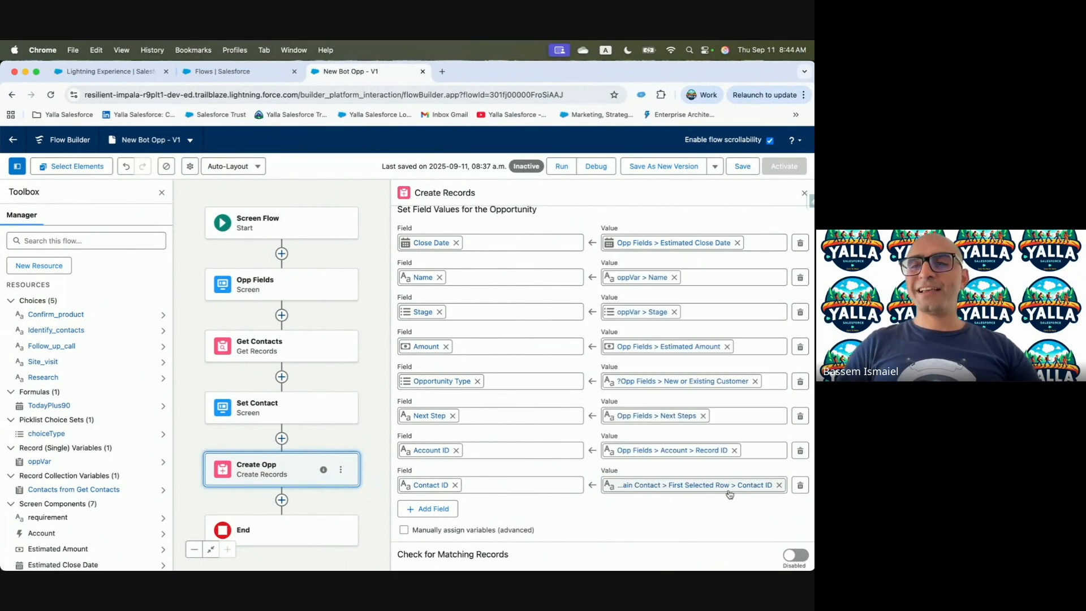
Save the New Bot Opp flow, run the Trailhead challenge check and read its feedback.
{"action": "left_click", "coordinate": [739, 166]}
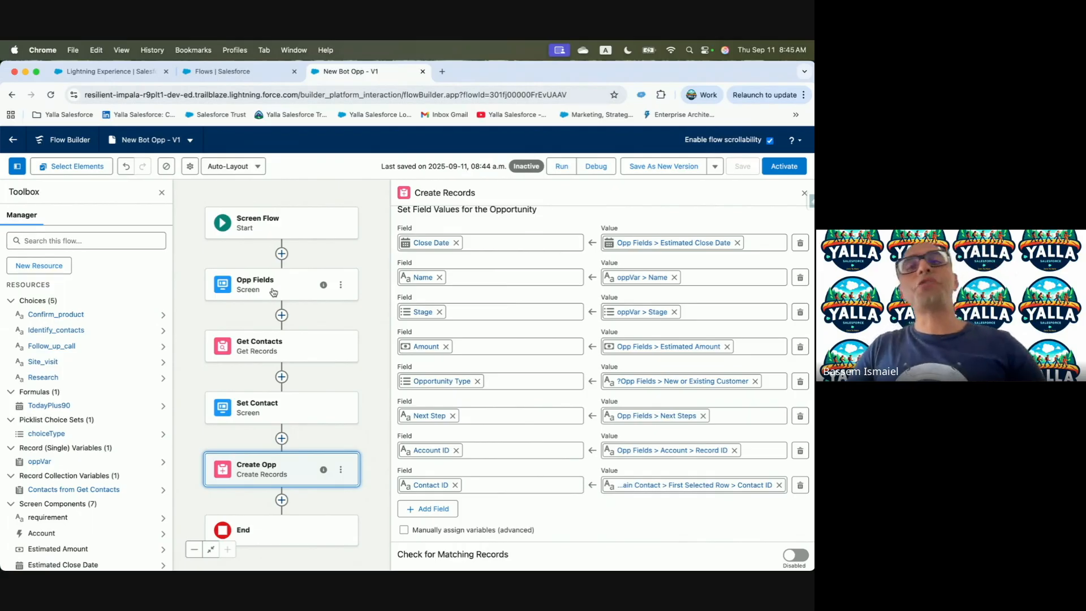
{"action": "key", "text": "ctrl+Left"}
{"action": "left_click", "coordinate": [168, 547]}
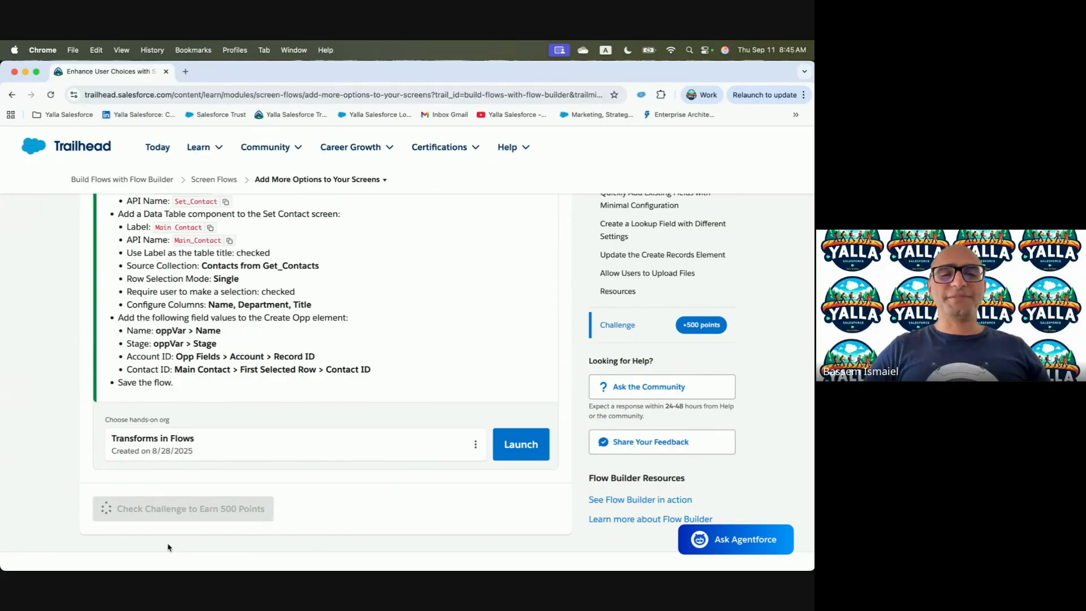
{"action": "key", "text": "ctrl+Right"}
{"action": "key", "text": "ctrl+Left"}
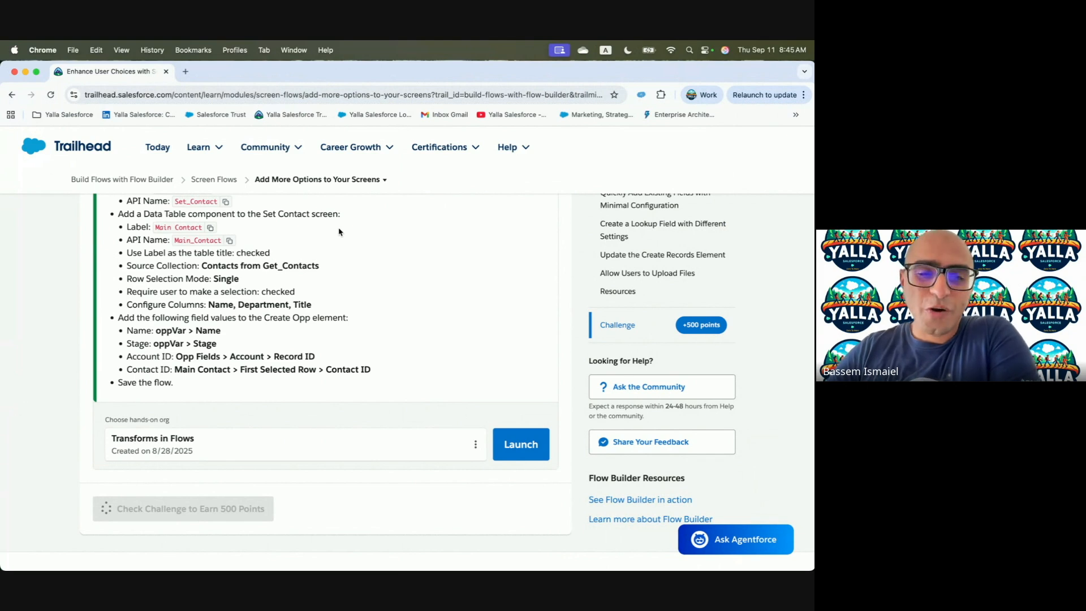
{"action": "left_click_drag", "start_coordinate": [123, 522], "coordinate": [318, 523]}
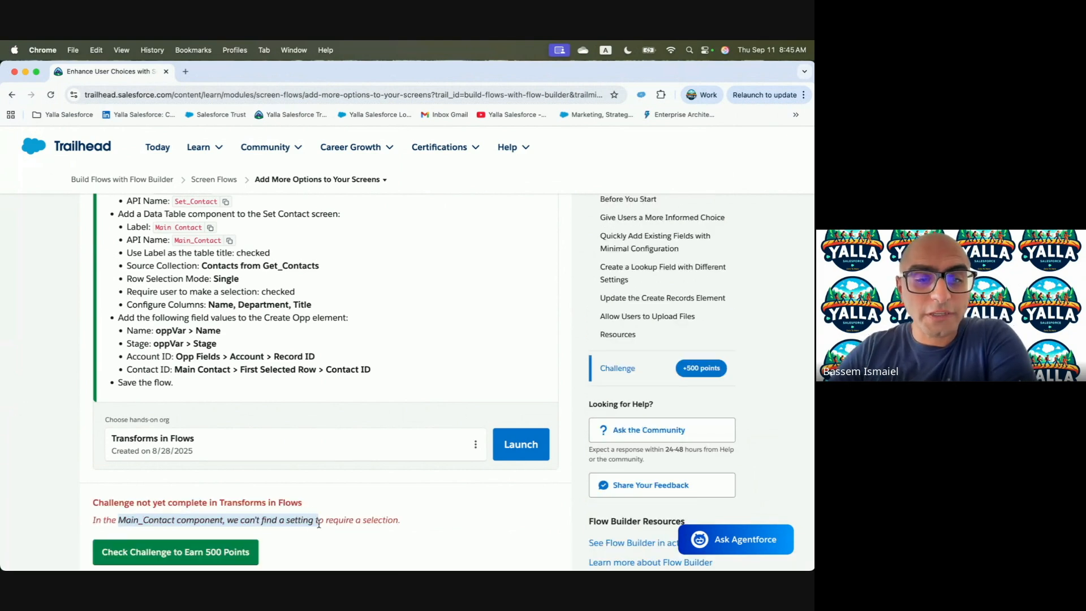
{"action": "left_click", "coordinate": [151, 521]}
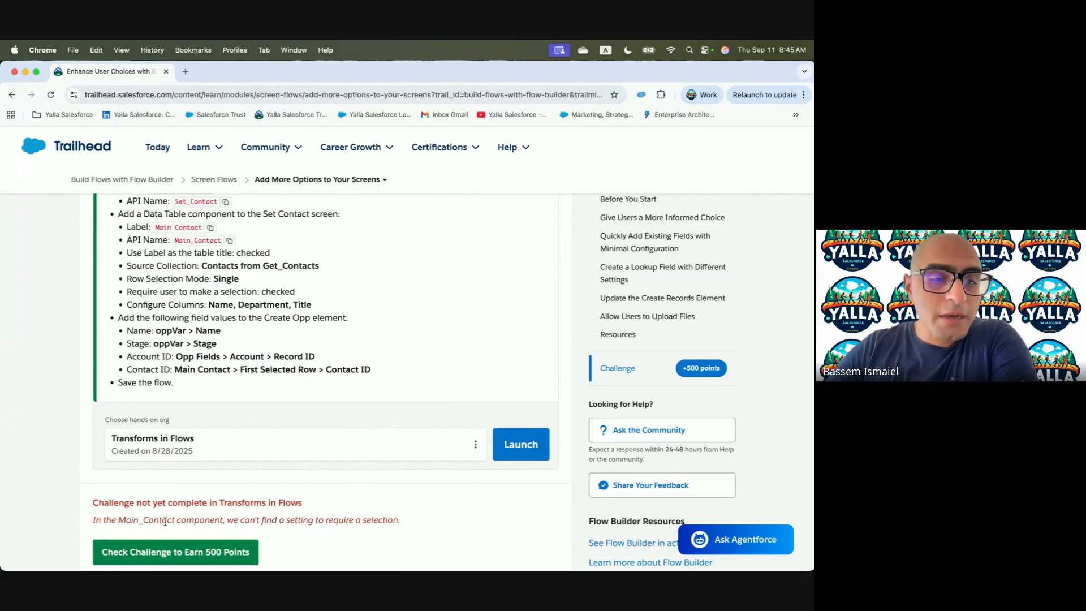
In the Set Contact screen, require the user to make a selection in the Main Contact data table and save the flow.
{"action": "key", "text": "ctrl+Right"}
{"action": "left_click", "coordinate": [250, 413]}
{"action": "left_click", "coordinate": [382, 334]}
{"action": "scroll", "coordinate": [627, 370], "scroll_direction": "down", "scroll_amount": 3}
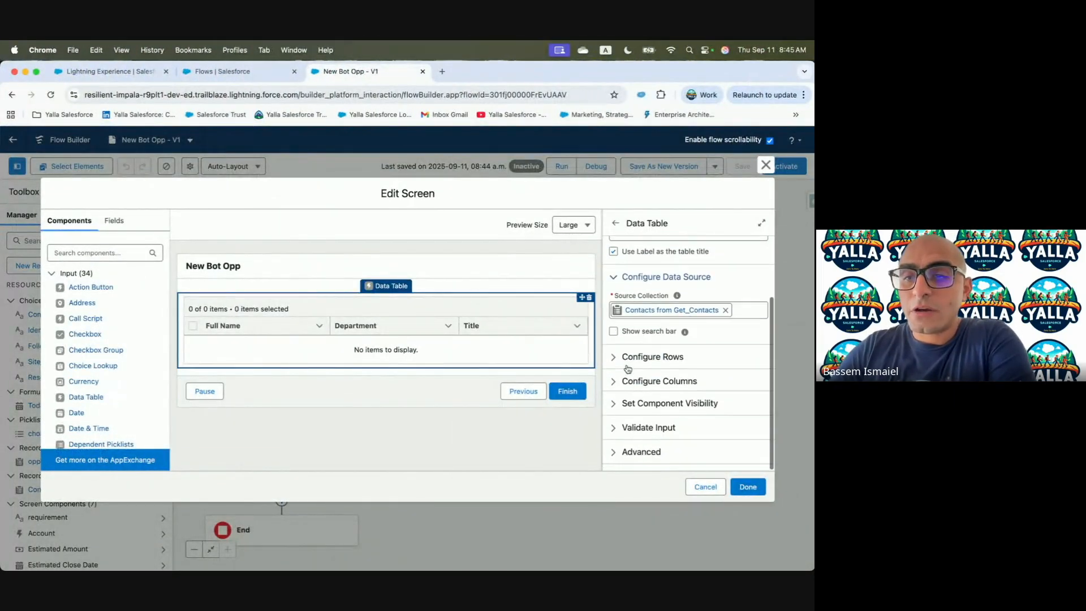
{"action": "scroll", "coordinate": [627, 368], "scroll_direction": "up", "scroll_amount": 2}
{"action": "scroll", "coordinate": [622, 365], "scroll_direction": "down", "scroll_amount": 2}
{"action": "left_click", "coordinate": [616, 363]}
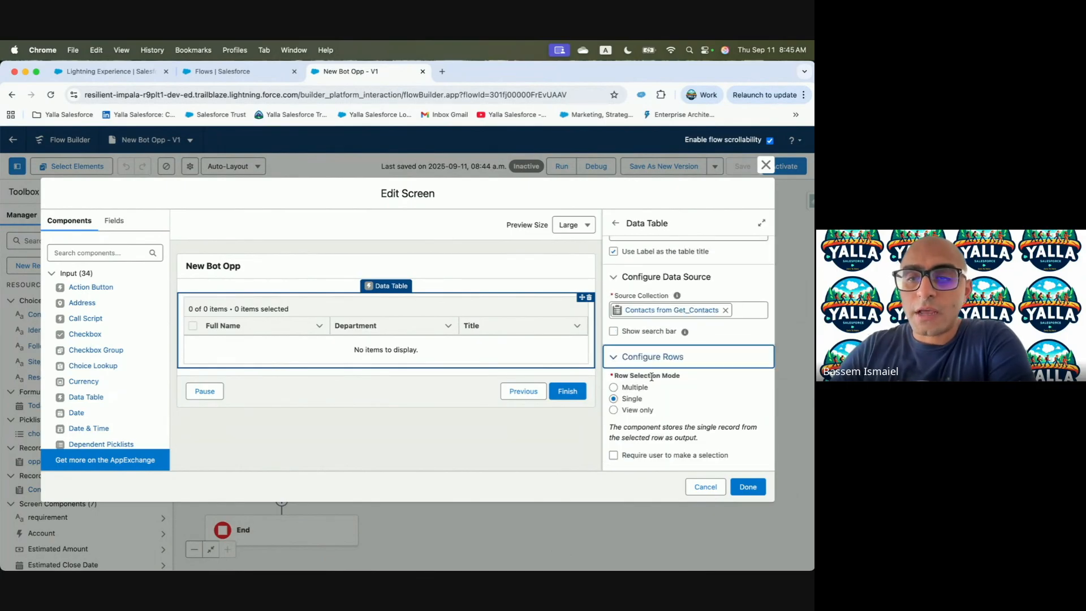
{"action": "scroll", "coordinate": [652, 377], "scroll_direction": "down", "scroll_amount": 4}
{"action": "left_click", "coordinate": [614, 343]}
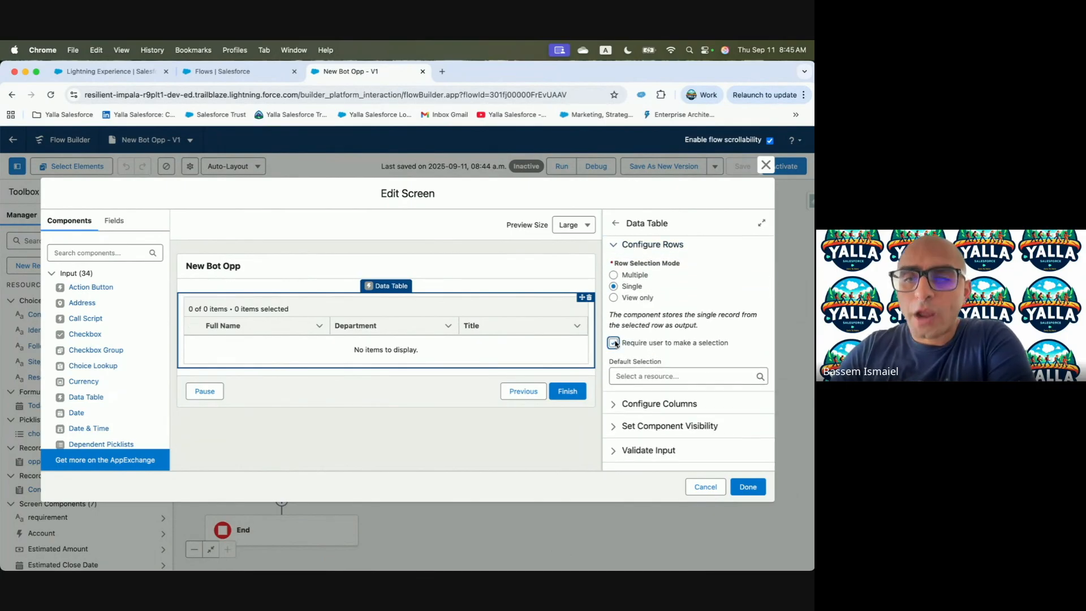
{"action": "left_click", "coordinate": [747, 487]}
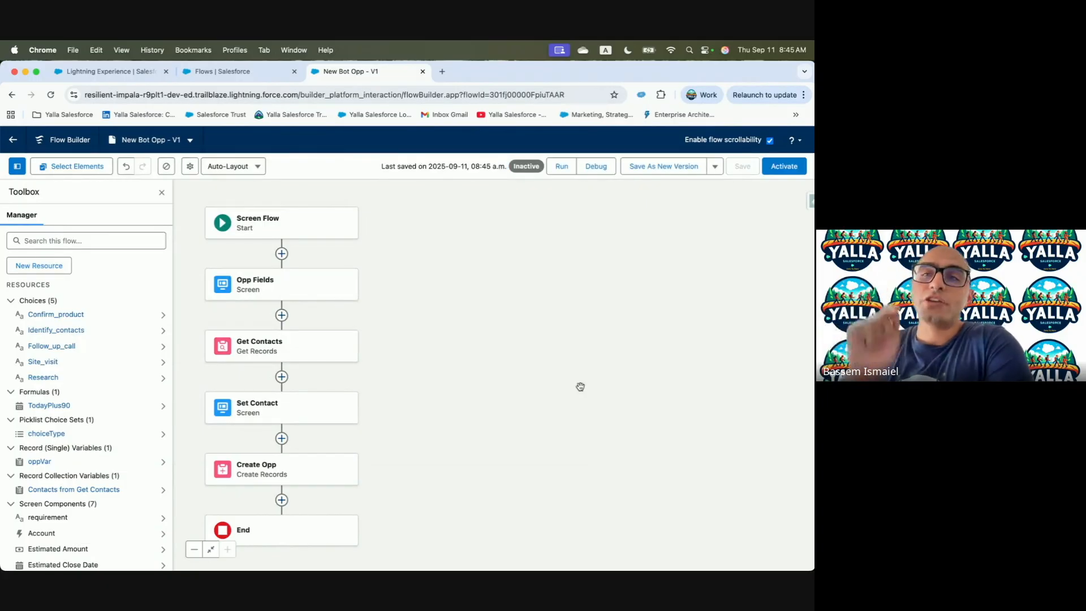
Rerun the Trailhead challenge check and open the next unit's Add Guidance to Your Flow challenge.
{"action": "key", "text": "ctrl+Left"}
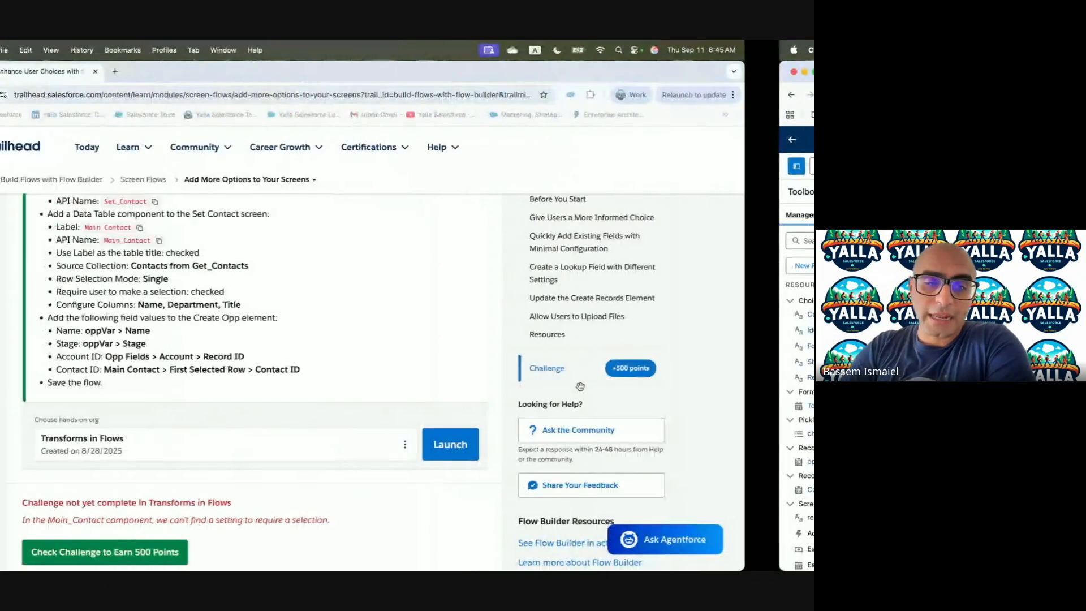
{"action": "left_click", "coordinate": [197, 553]}
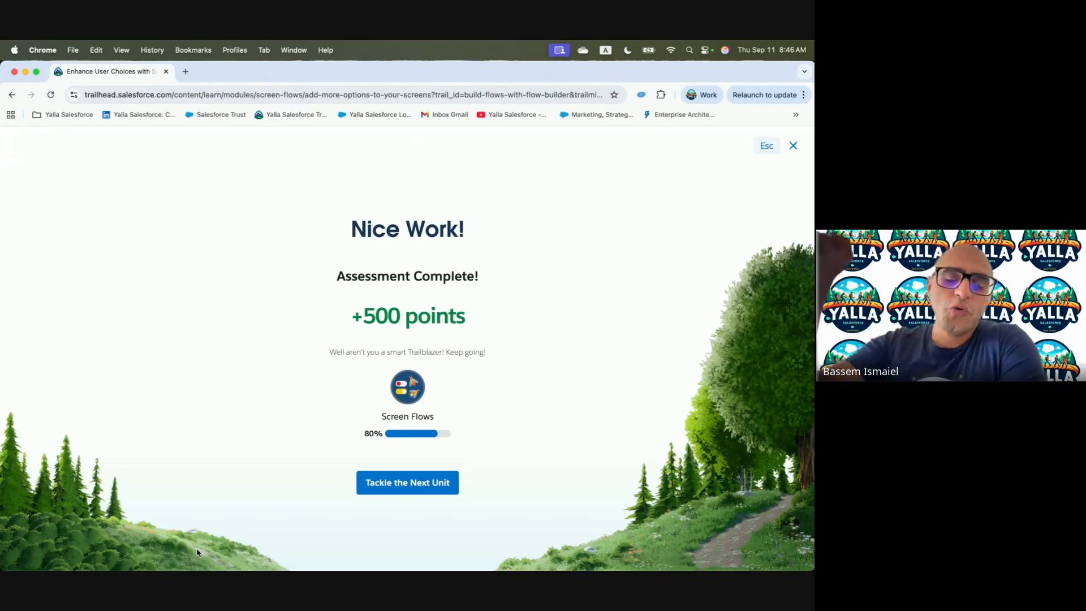
{"action": "left_click", "coordinate": [400, 484]}
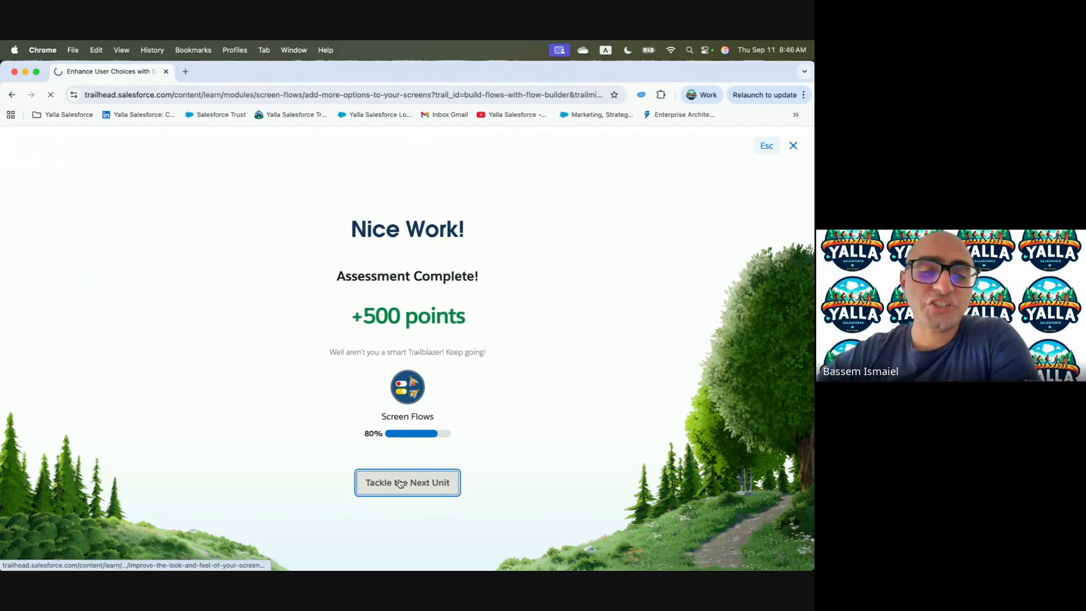
{"action": "scroll", "coordinate": [400, 484], "scroll_direction": "down", "scroll_amount": 10}
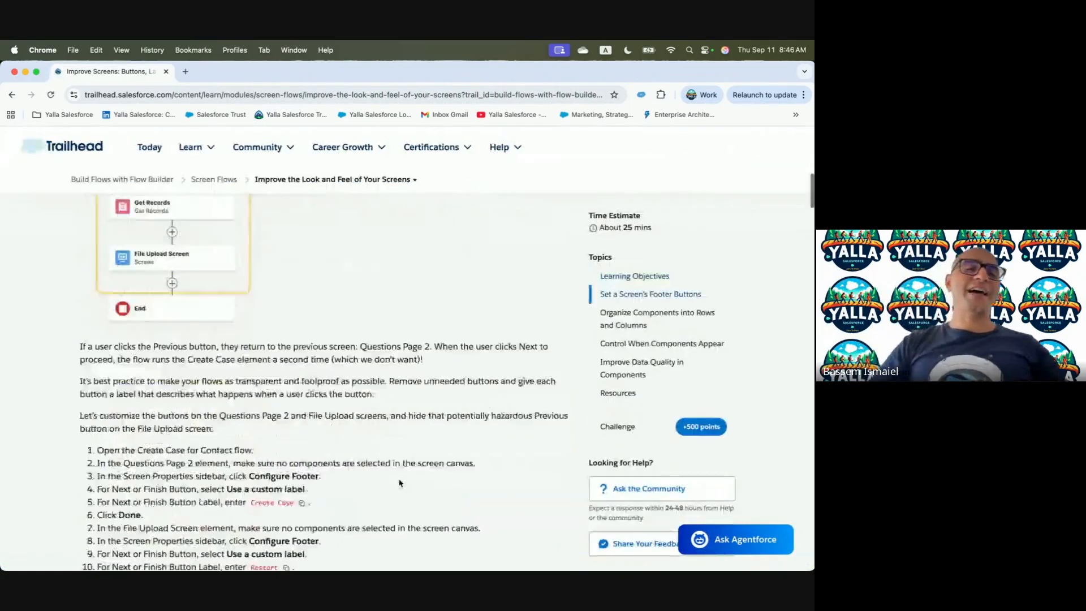
{"action": "scroll", "coordinate": [400, 484], "scroll_direction": "down", "scroll_amount": 1}
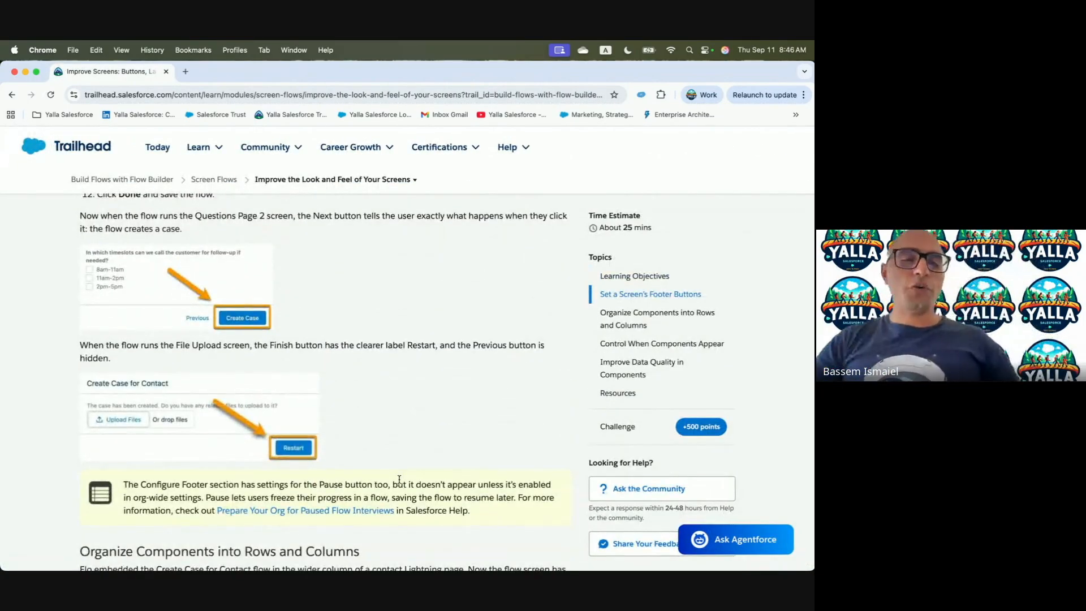
{"action": "scroll", "coordinate": [399, 481], "scroll_direction": "down", "scroll_amount": 6}
{"action": "scroll", "coordinate": [399, 479], "scroll_direction": "down", "scroll_amount": 15}
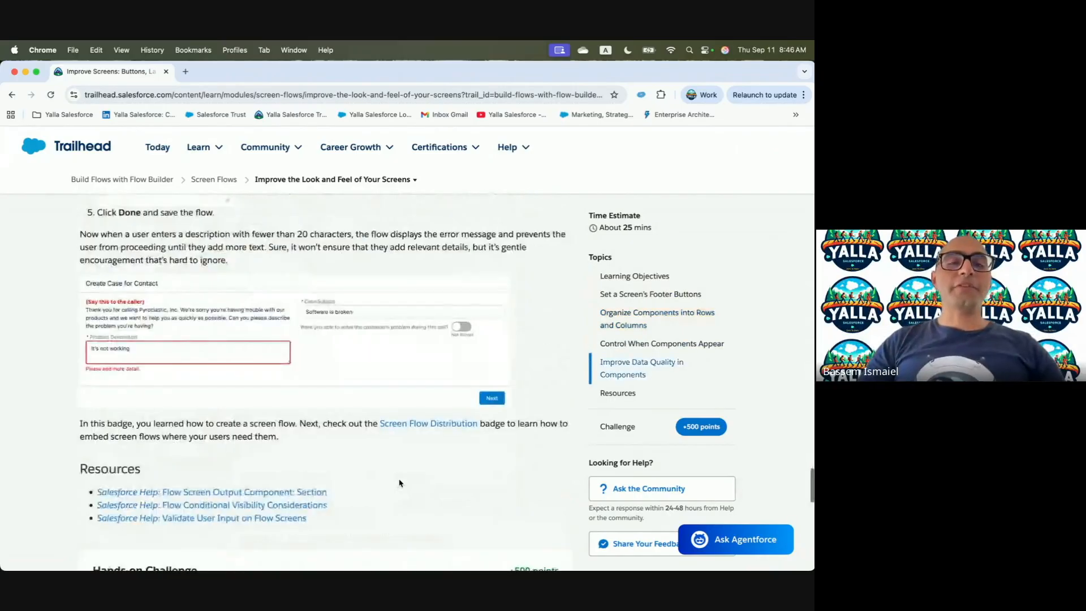
{"action": "scroll", "coordinate": [400, 484], "scroll_direction": "down", "scroll_amount": 10}
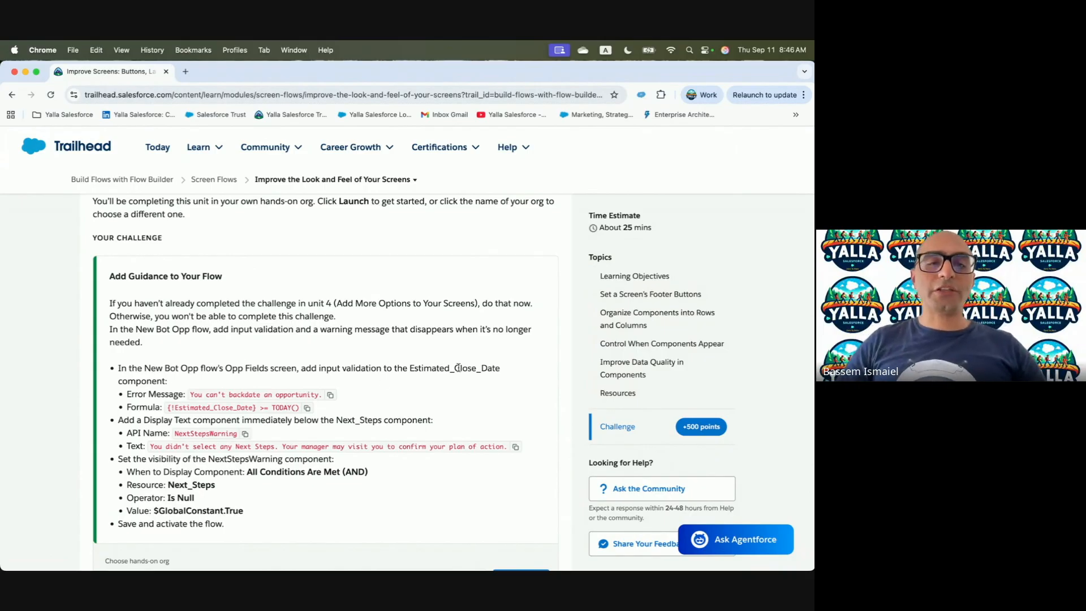
In the Opp Fields screen, set the Estimated Close Date component's validation error message to "You can't backdate an opportunity.".
{"action": "key", "text": "ctrl+Right"}
{"action": "left_click", "coordinate": [264, 294]}
{"action": "scroll", "coordinate": [242, 425], "scroll_direction": "down", "scroll_amount": 3}
{"action": "left_click", "coordinate": [253, 352]}
{"action": "key", "text": "ctrl+Left"}
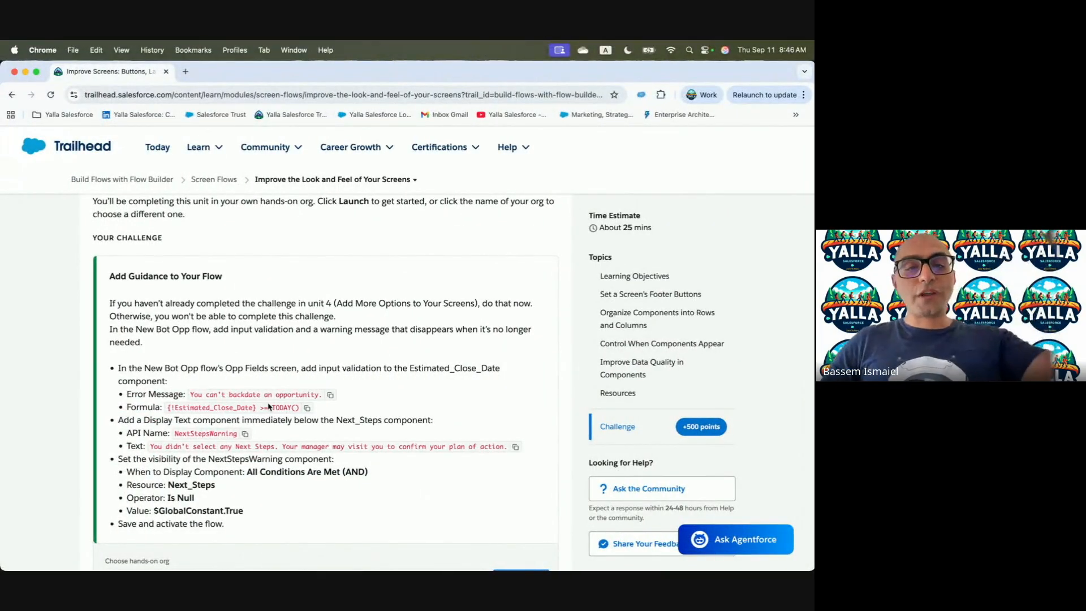
{"action": "left_click", "coordinate": [330, 395]}
{"action": "key", "text": "ctrl+Right"}
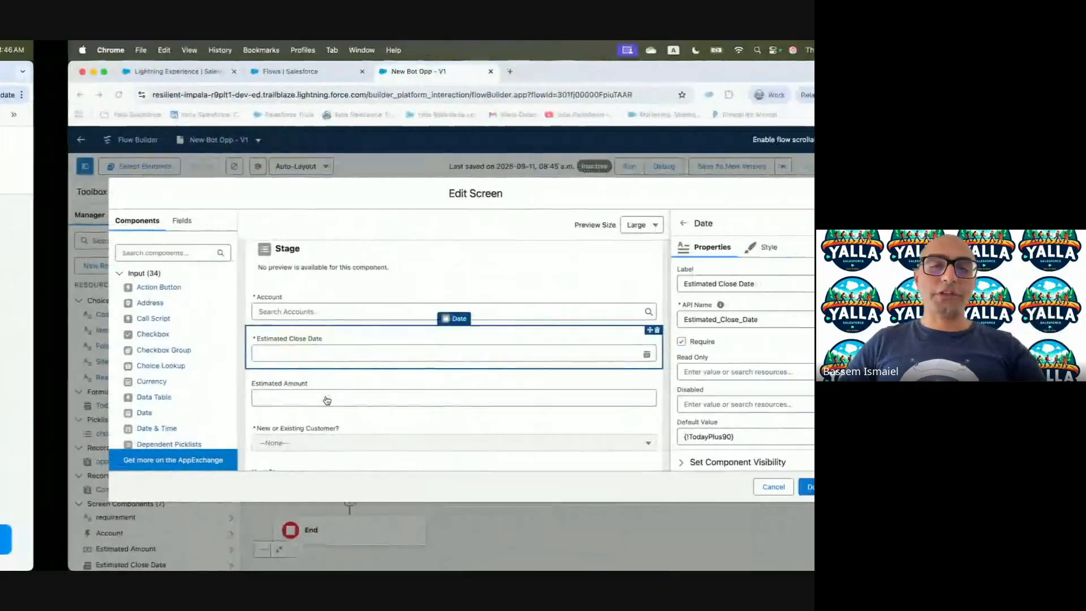
{"action": "scroll", "coordinate": [676, 410], "scroll_direction": "down", "scroll_amount": 3}
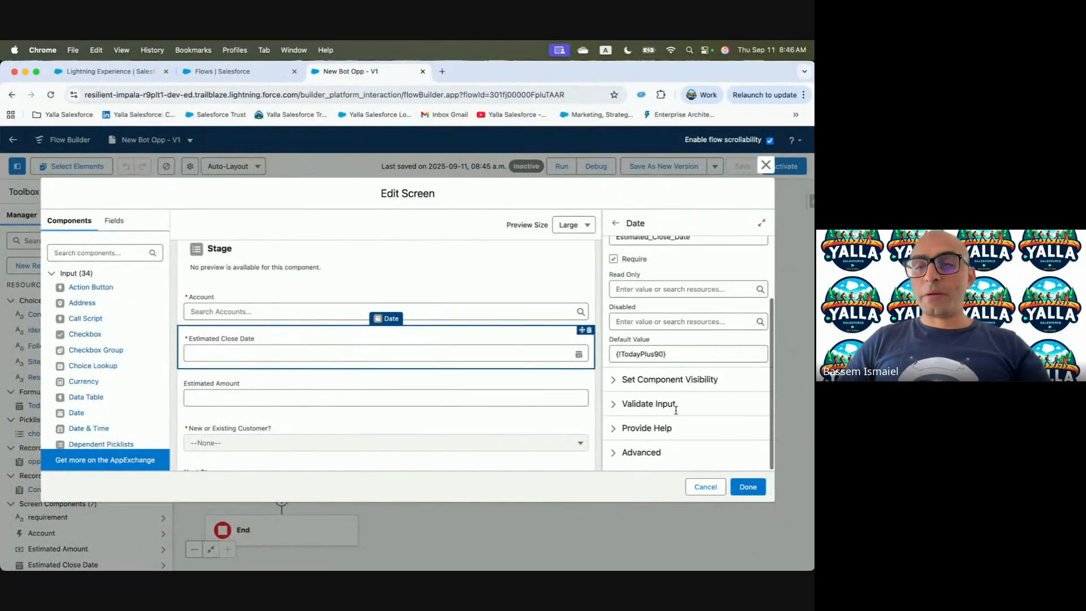
{"action": "left_click", "coordinate": [628, 407]}
{"action": "scroll", "coordinate": [673, 408], "scroll_direction": "down", "scroll_amount": 1}
{"action": "left_click", "coordinate": [653, 381]}
{"action": "key", "text": "super+v"}
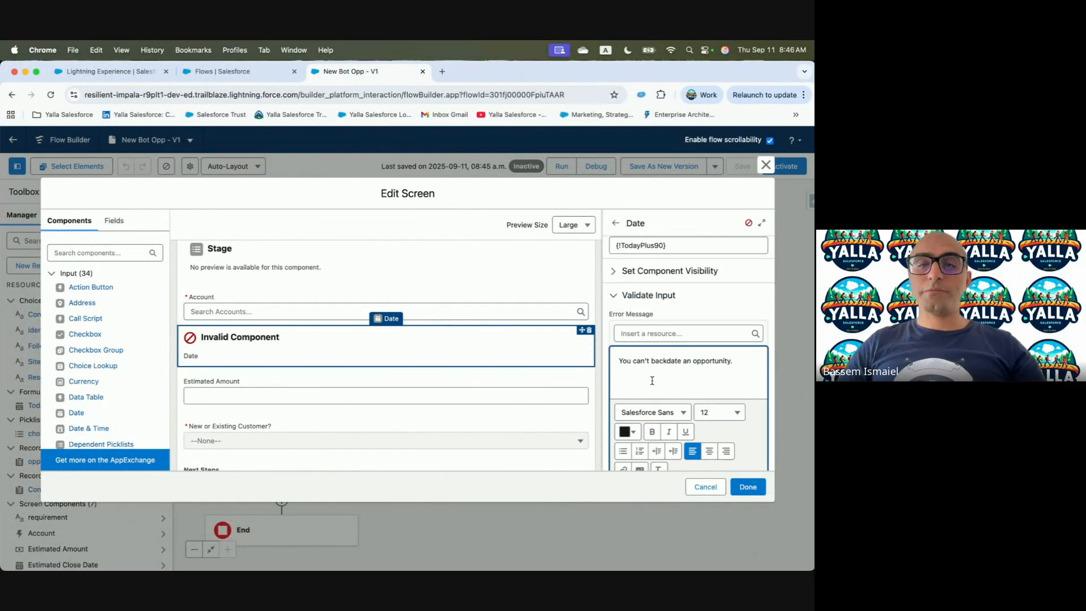
Set the Estimated Close Date validation formula to {!Estimated_Close_Date} >= TODAY(), copied from the challenge.
{"action": "key", "text": "ctrl+Left"}
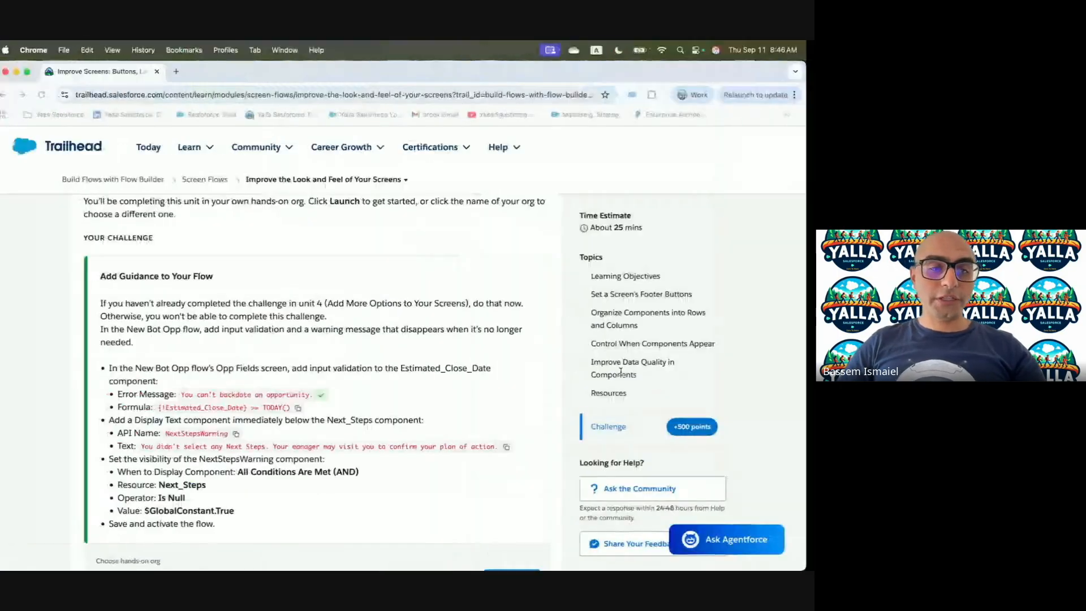
{"action": "left_click", "coordinate": [308, 408]}
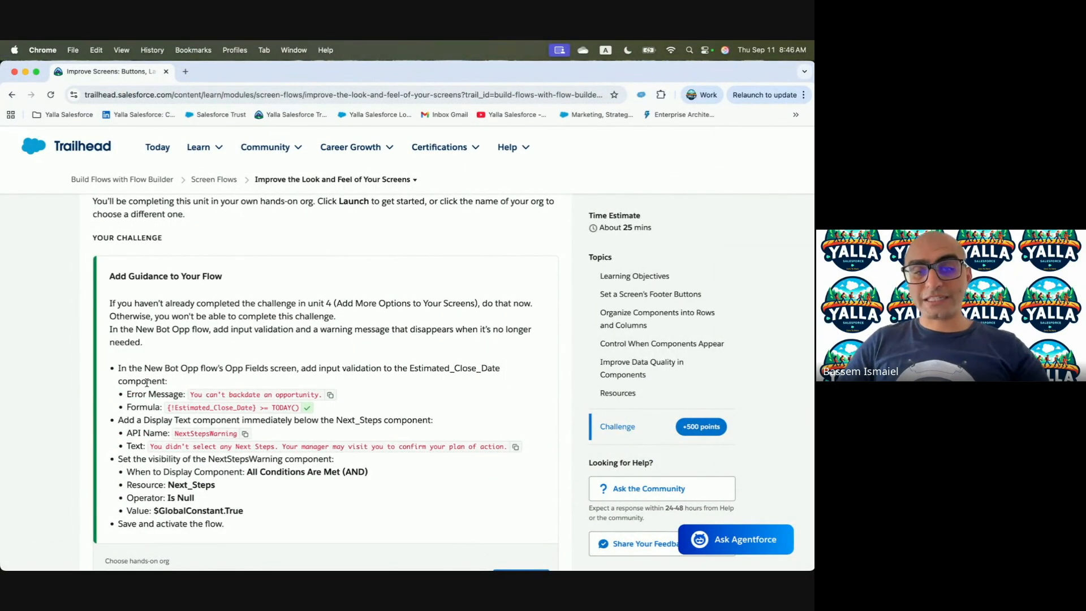
{"action": "key", "text": "ctrl+Right"}
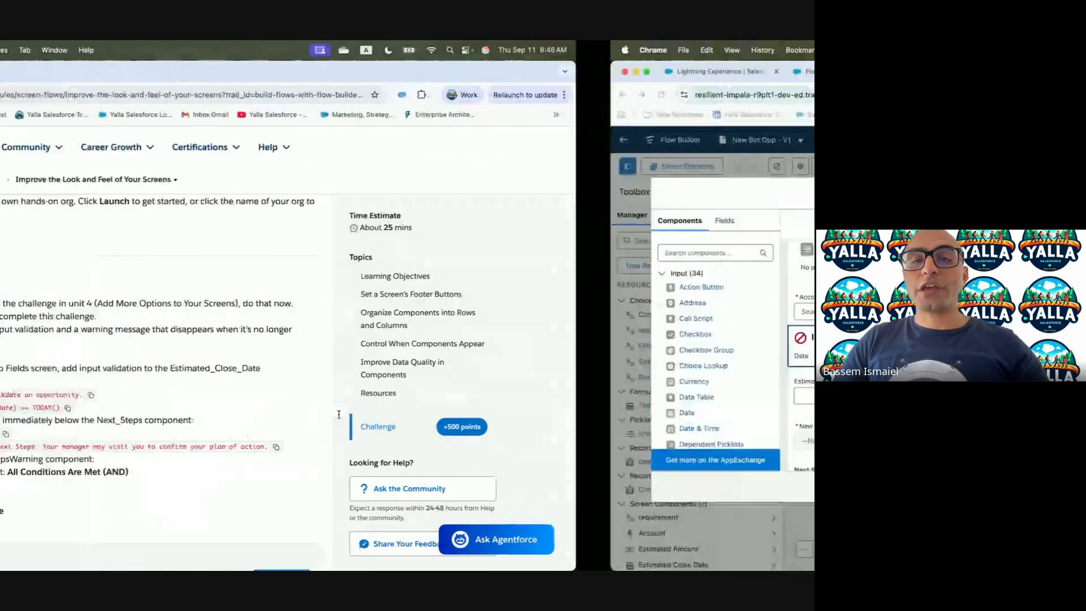
{"action": "scroll", "coordinate": [687, 362], "scroll_direction": "down", "scroll_amount": 5}
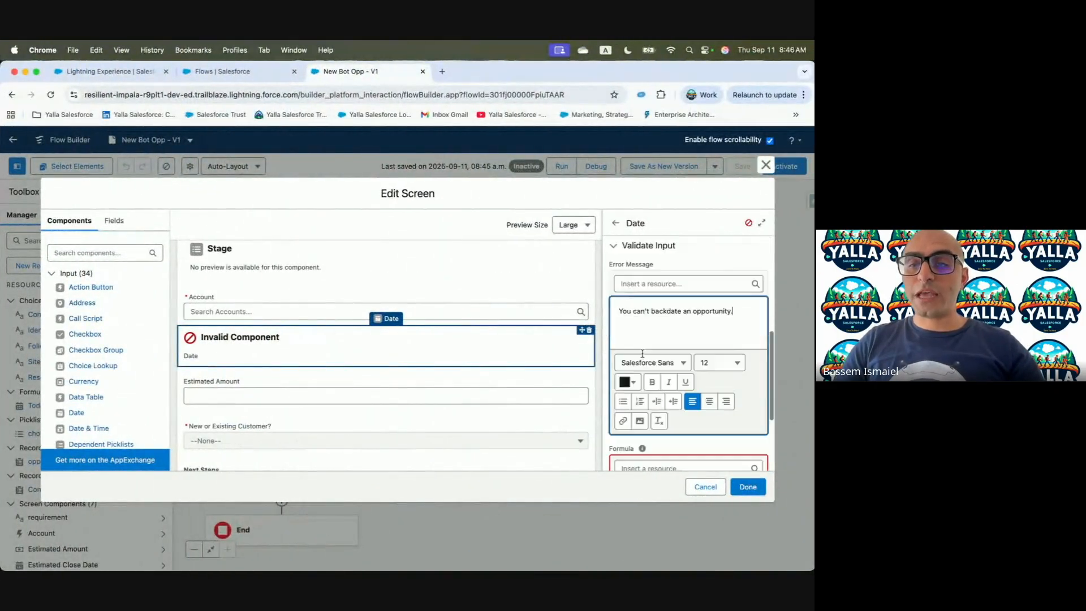
{"action": "left_click", "coordinate": [651, 428]}
{"action": "key", "text": "super+v"}
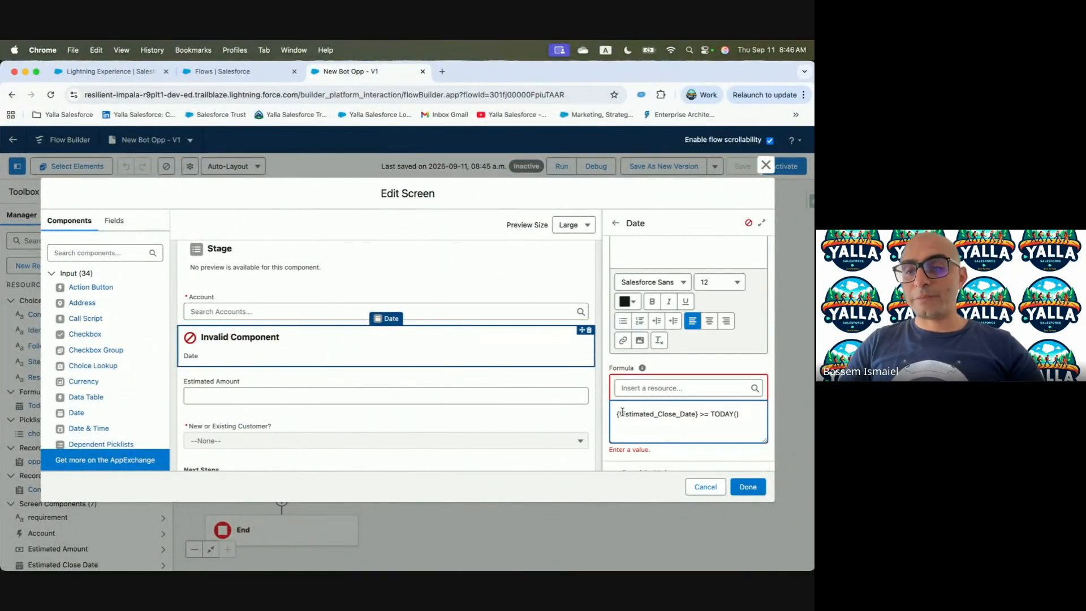
{"action": "left_click", "coordinate": [648, 480]}
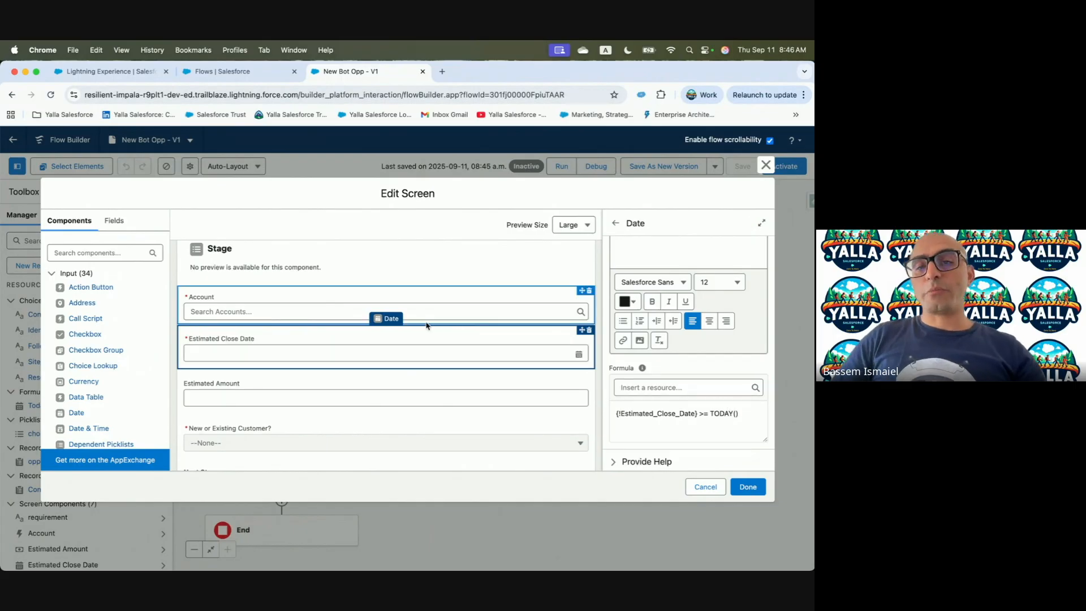
Add a Display Text component immediately below Next Steps with the API name NextStepsWarning.
{"action": "key", "text": "ctrl+Left"}
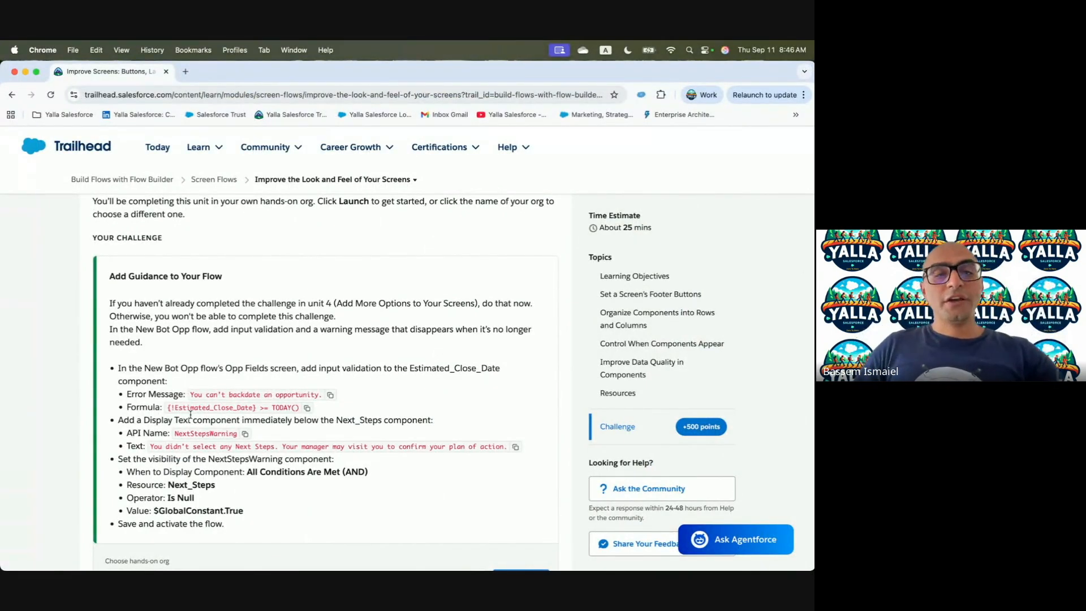
{"action": "left_click_drag", "start_coordinate": [125, 419], "coordinate": [350, 419]}
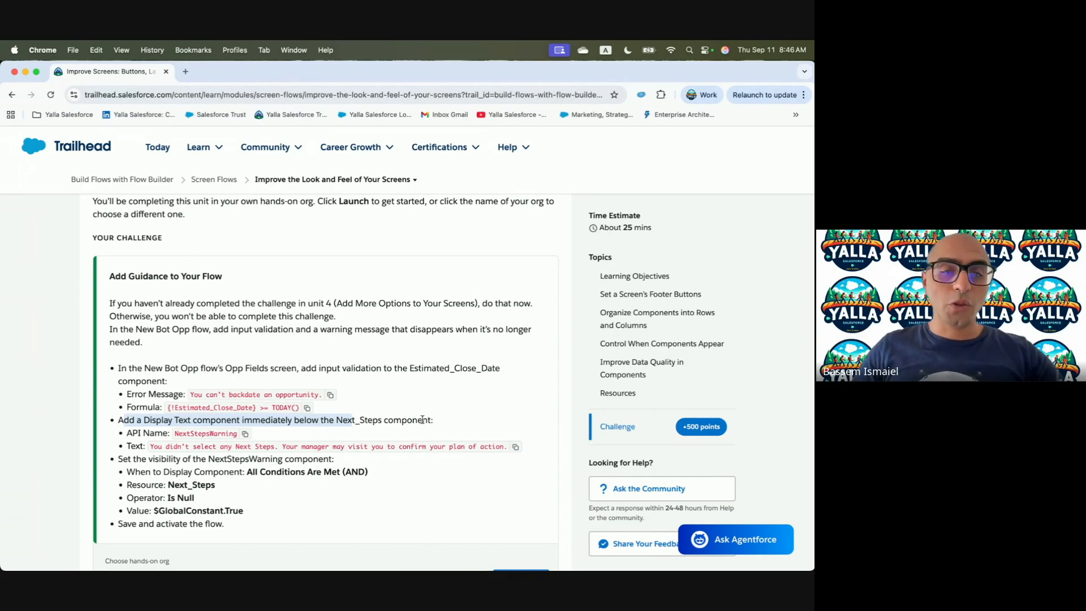
{"action": "left_click", "coordinate": [245, 435]}
{"action": "key", "text": "ctrl+Right"}
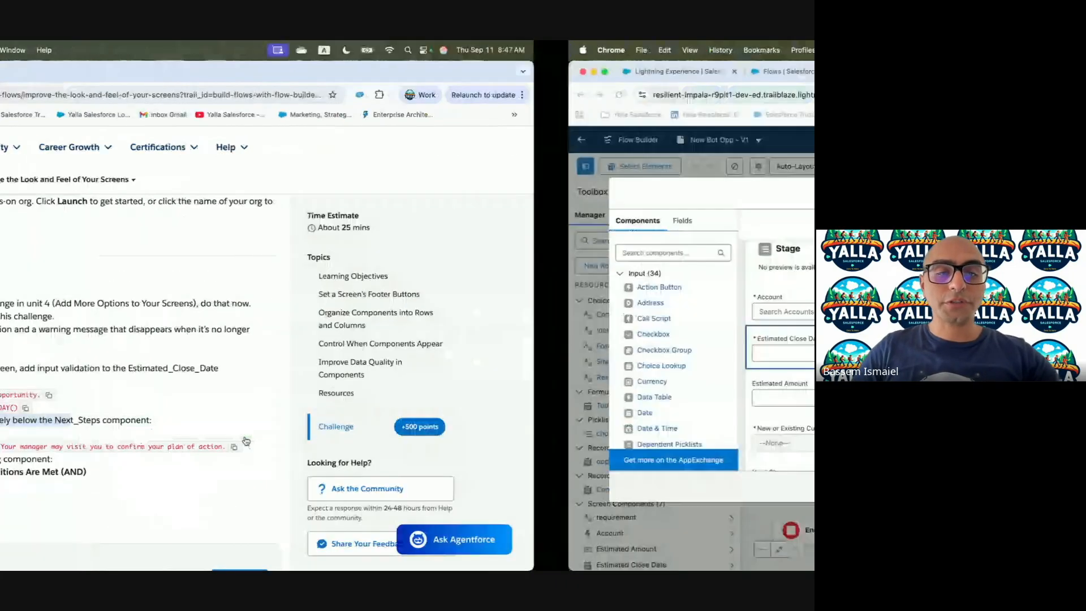
{"action": "scroll", "coordinate": [333, 384], "scroll_direction": "down", "scroll_amount": 5}
{"action": "scroll", "coordinate": [332, 382], "scroll_direction": "up", "scroll_amount": 2}
{"action": "scroll", "coordinate": [251, 379], "scroll_direction": "down", "scroll_amount": 2}
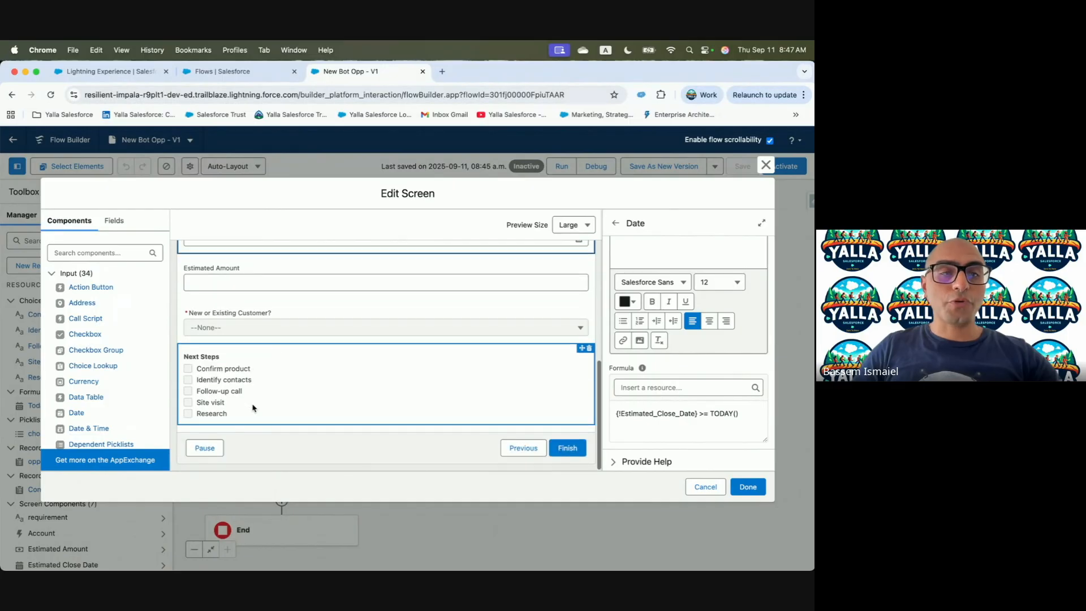
{"action": "left_click", "coordinate": [109, 253]}
{"action": "type", "text": "Di"}
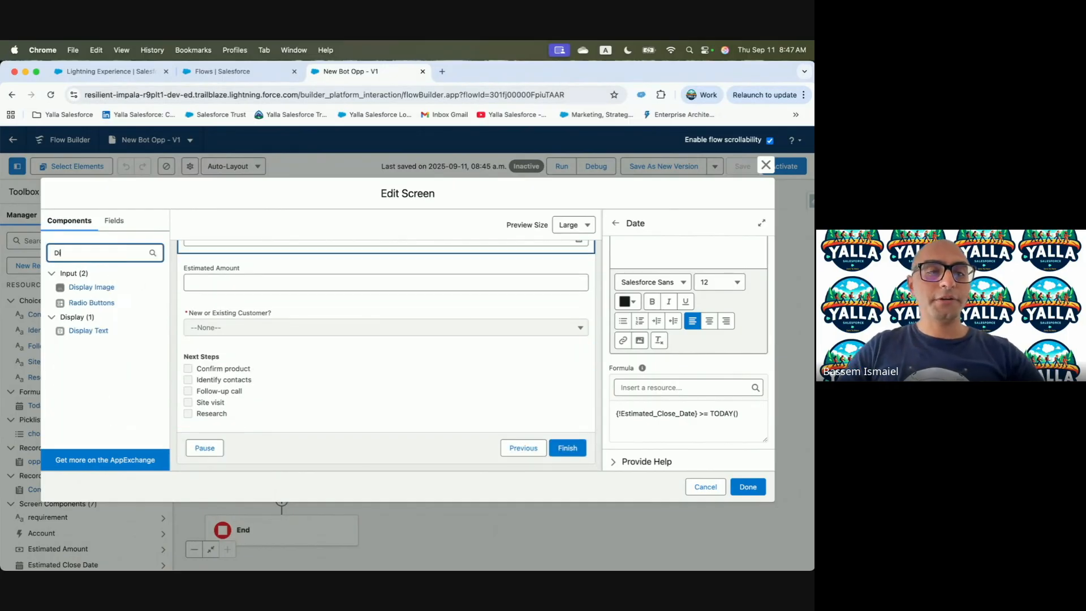
{"action": "left_click_drag", "start_coordinate": [85, 334], "coordinate": [274, 439]}
{"action": "left_click", "coordinate": [617, 284]}
{"action": "key", "text": "cmd+v"}
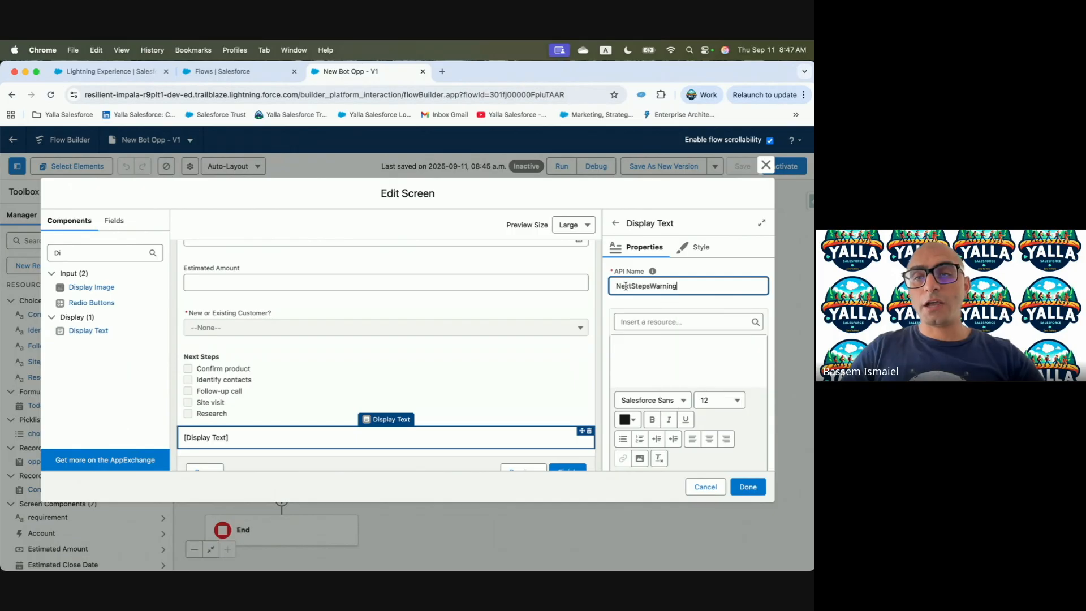
Set the NextStepsWarning text to "You didn't select any Next Steps. Your manager may visit you to confirm your plan of action.".
{"action": "key", "text": "ctrl+Left"}
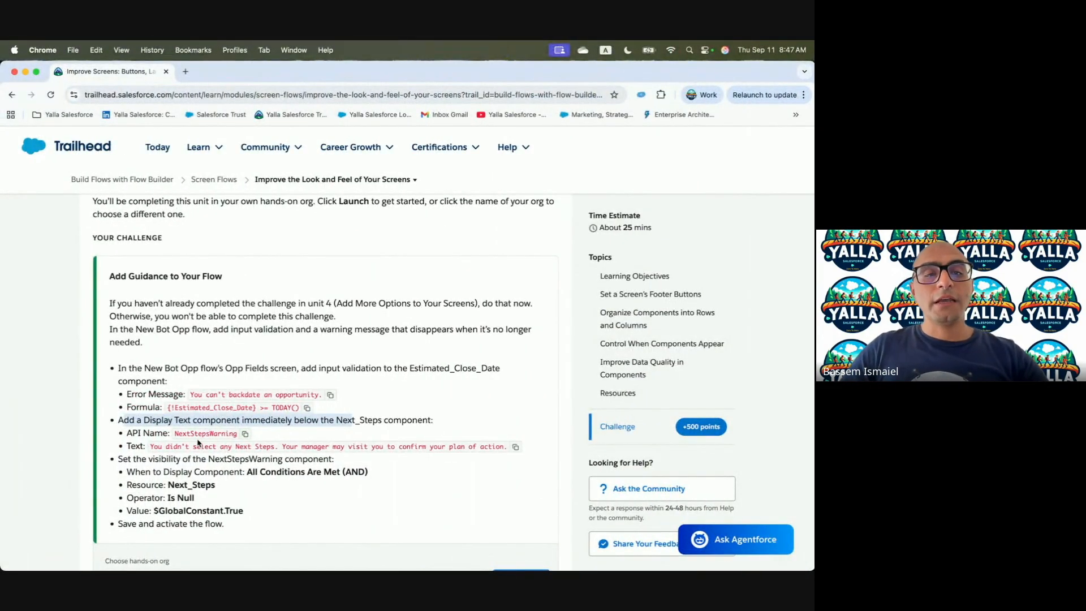
{"action": "left_click", "coordinate": [516, 448]}
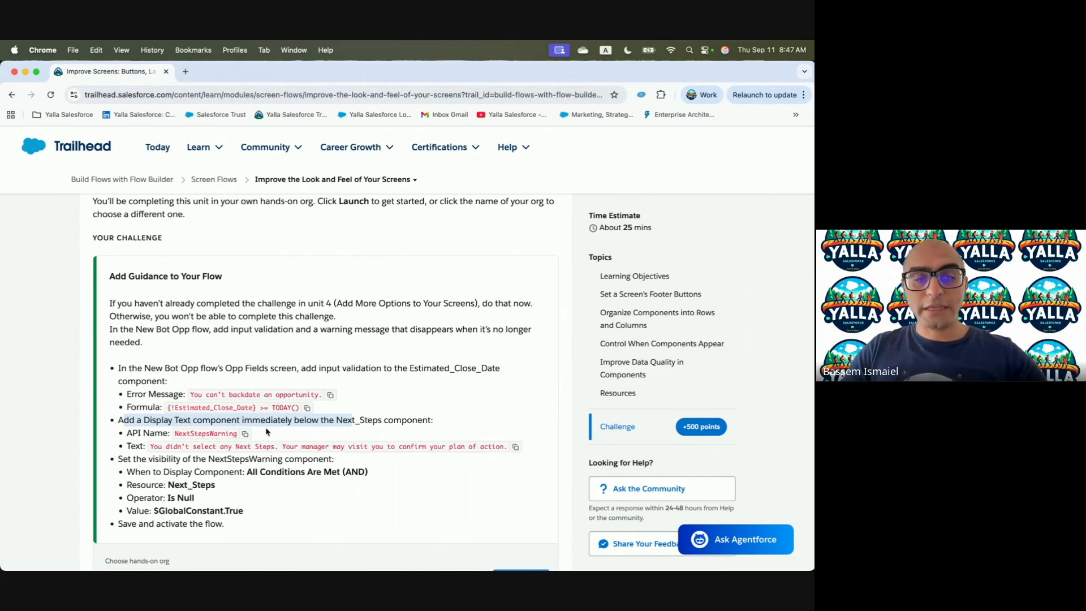
{"action": "key", "text": "ctrl+Right"}
{"action": "left_click", "coordinate": [622, 353]}
{"action": "key", "text": "cmd+v"}
Set the NextStepsWarning component's visibility to All Conditions Are Met (AND).
{"action": "key", "text": "ctrl+Left"}
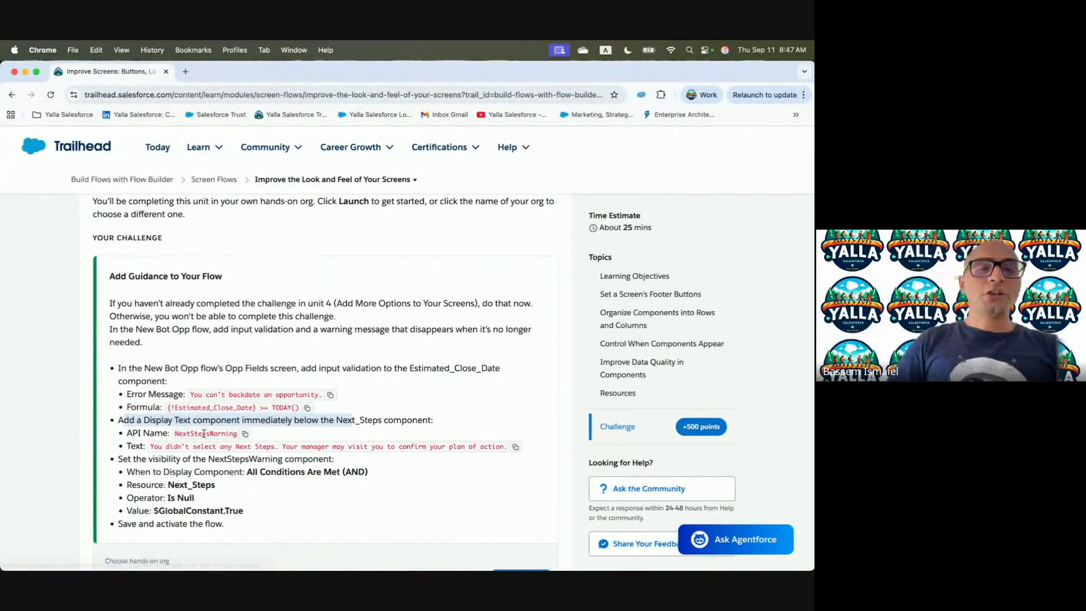
{"action": "key", "text": "ctrl+Right"}
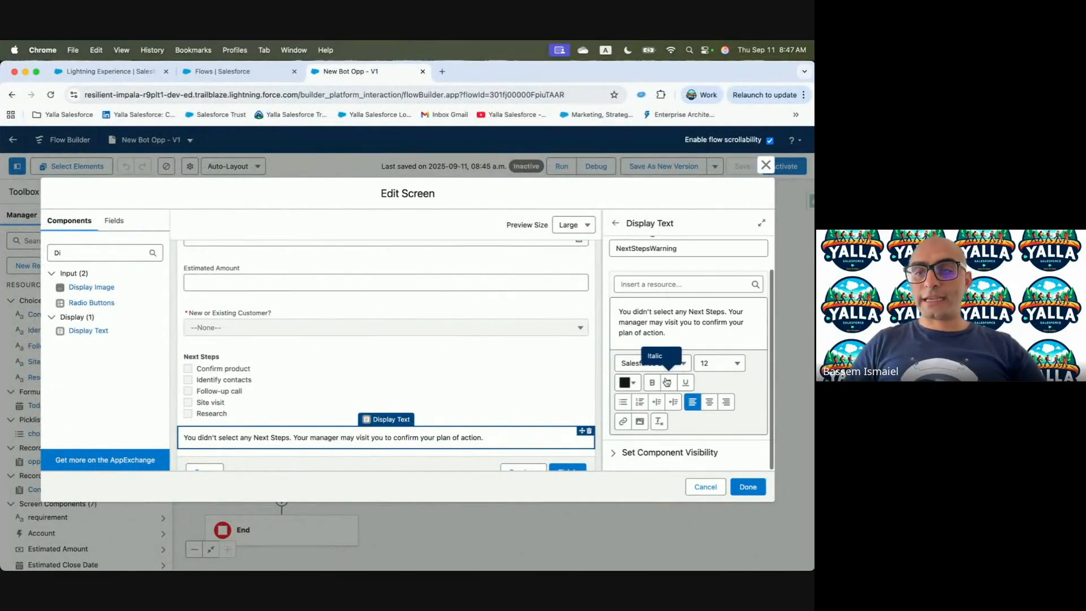
{"action": "left_click", "coordinate": [617, 458]}
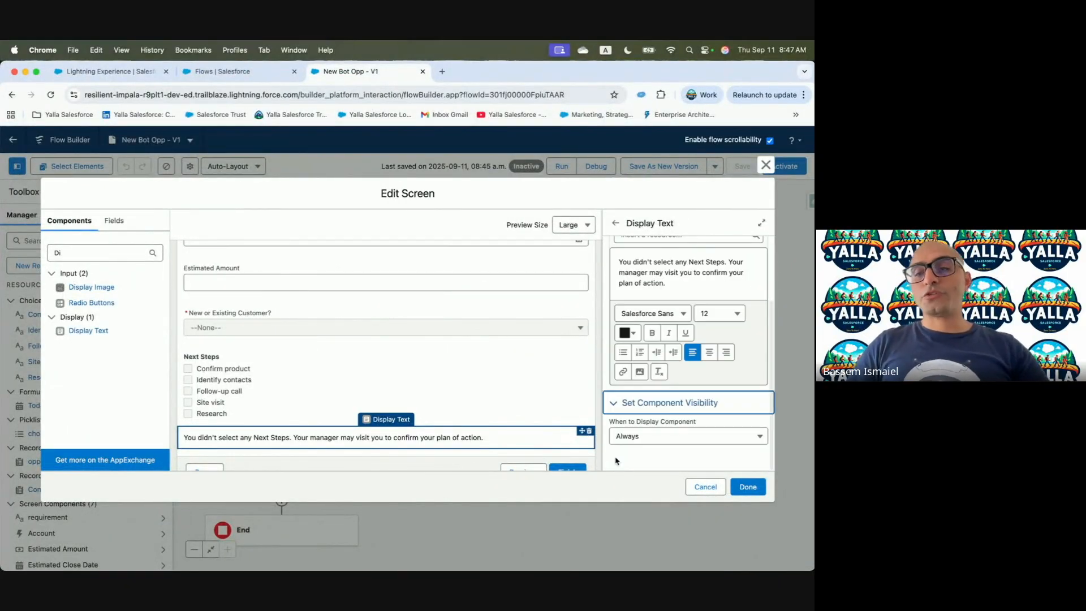
{"action": "left_click", "coordinate": [654, 437]}
{"action": "left_click", "coordinate": [658, 473]}
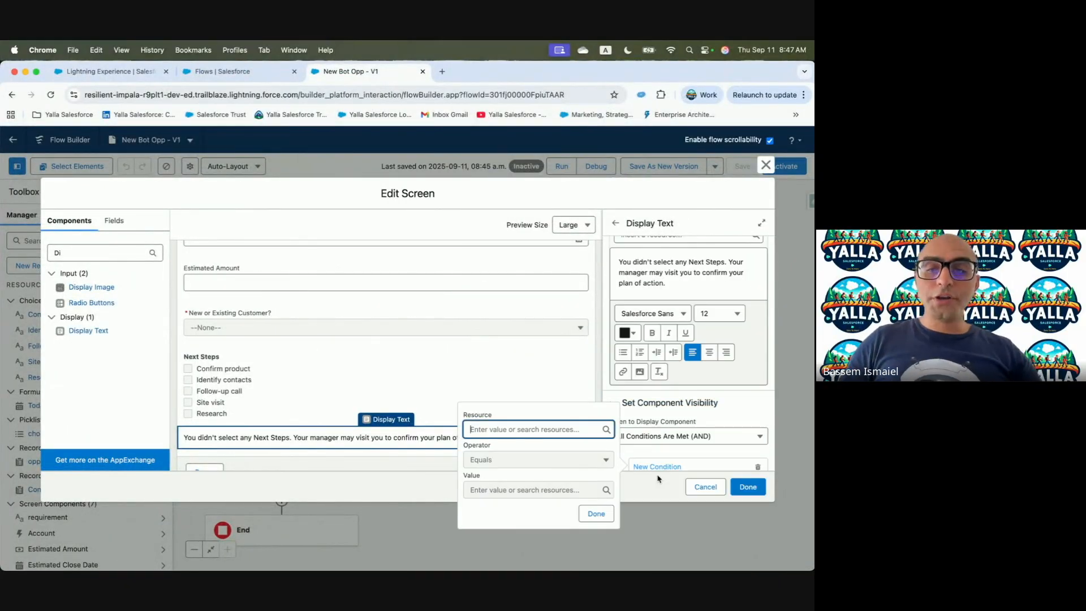
Add a visibility condition to NextStepsWarning: resource Next_Steps, operator Is Null, value {!$GlobalConstant.True}.
{"action": "key", "text": "ctrl+Left"}
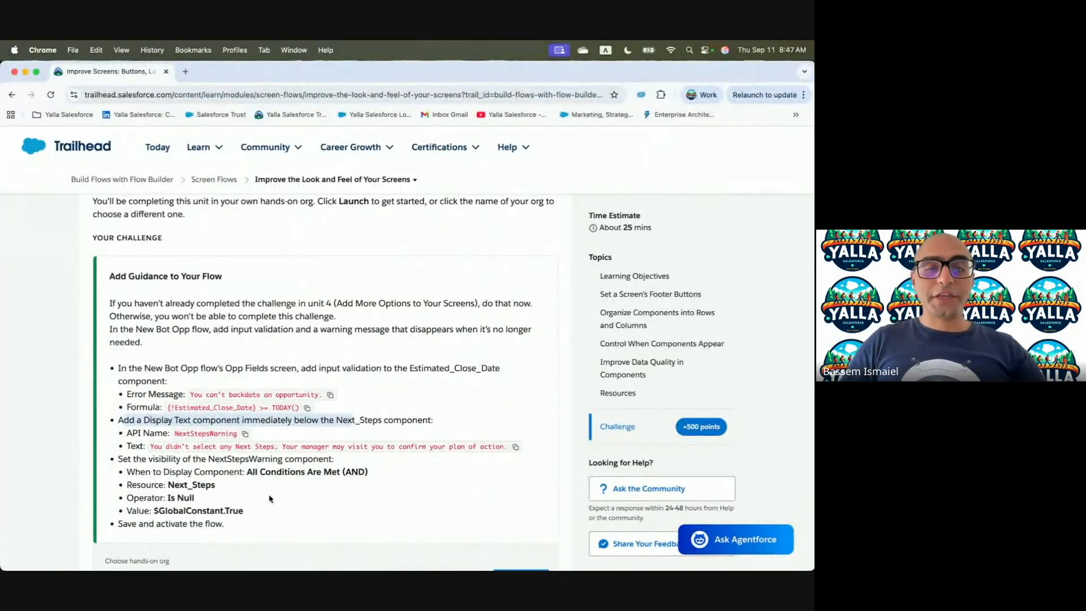
{"action": "key", "text": "ctrl+Right"}
{"action": "type", "text": "Next"}
{"action": "left_click", "coordinate": [506, 408]}
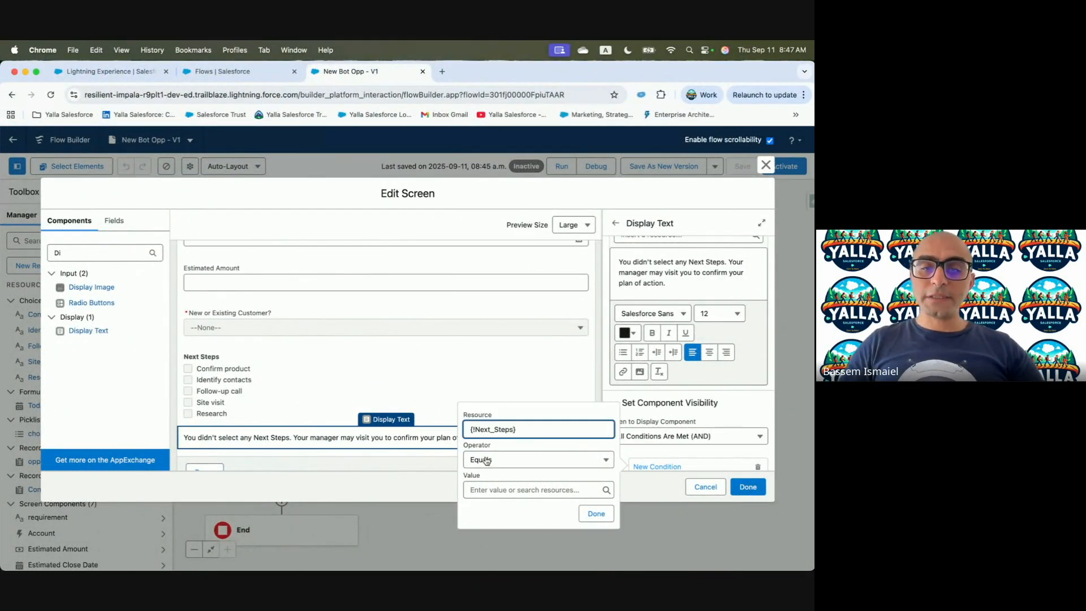
{"action": "left_click", "coordinate": [486, 461]}
{"action": "left_click", "coordinate": [501, 439]}
{"action": "left_click", "coordinate": [490, 487]}
{"action": "type", "text": "t.True}"}
{"action": "left_click", "coordinate": [515, 468]}
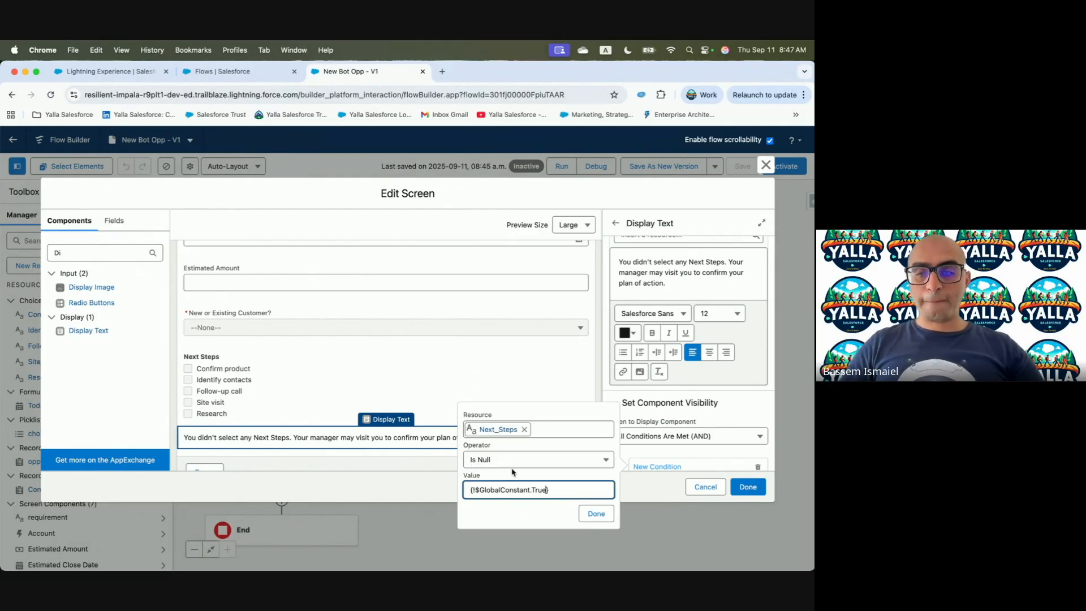
{"action": "left_click", "coordinate": [597, 513]}
Check the remaining challenge instructions, finish editing the screen, and save and activate the New Bot Opp flow.
{"action": "key", "text": "ctrl+Left"}
{"action": "scroll", "coordinate": [252, 449], "scroll_direction": "down", "scroll_amount": 2}
{"action": "key", "text": "ctrl+Right"}
{"action": "left_click", "coordinate": [748, 485]}
{"action": "left_click", "coordinate": [742, 168]}
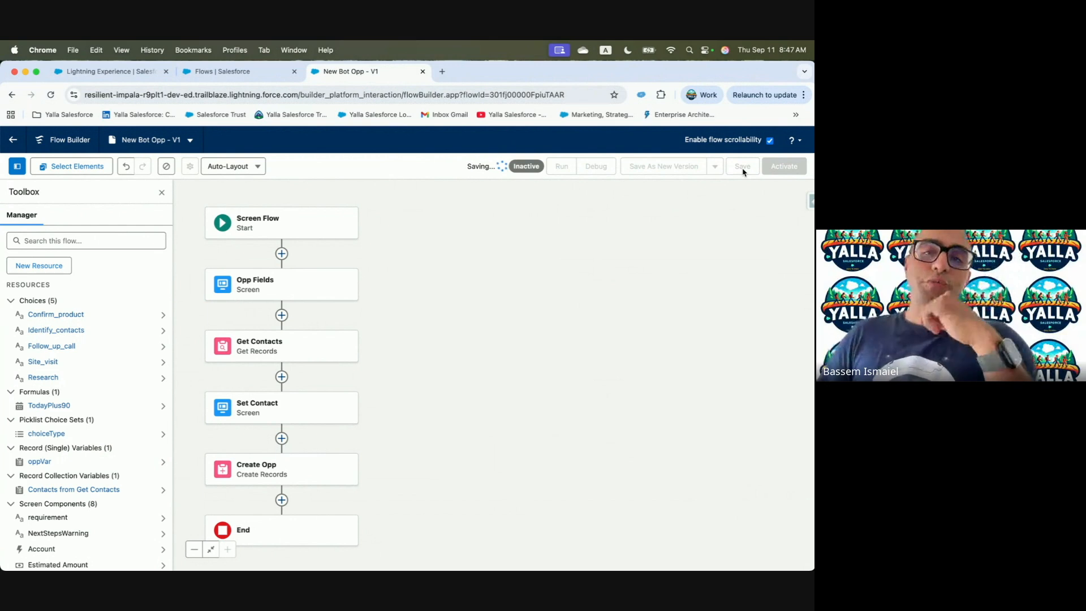
{"action": "left_click", "coordinate": [792, 169]}
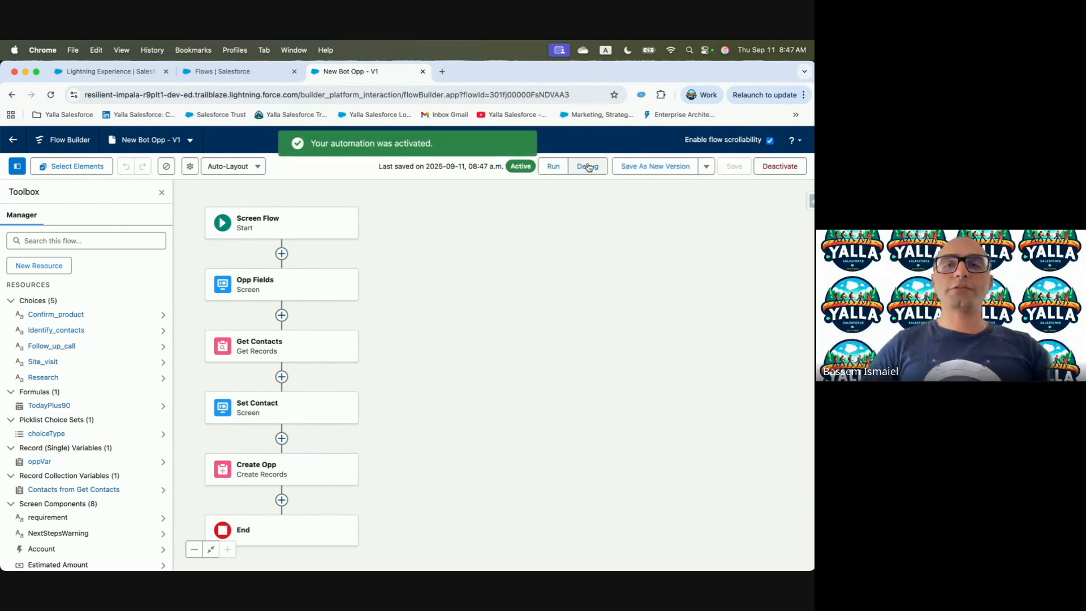
Start a debug run of the flow and enter "My new Opp" as the Opportunity Name.
{"action": "left_click", "coordinate": [589, 166]}
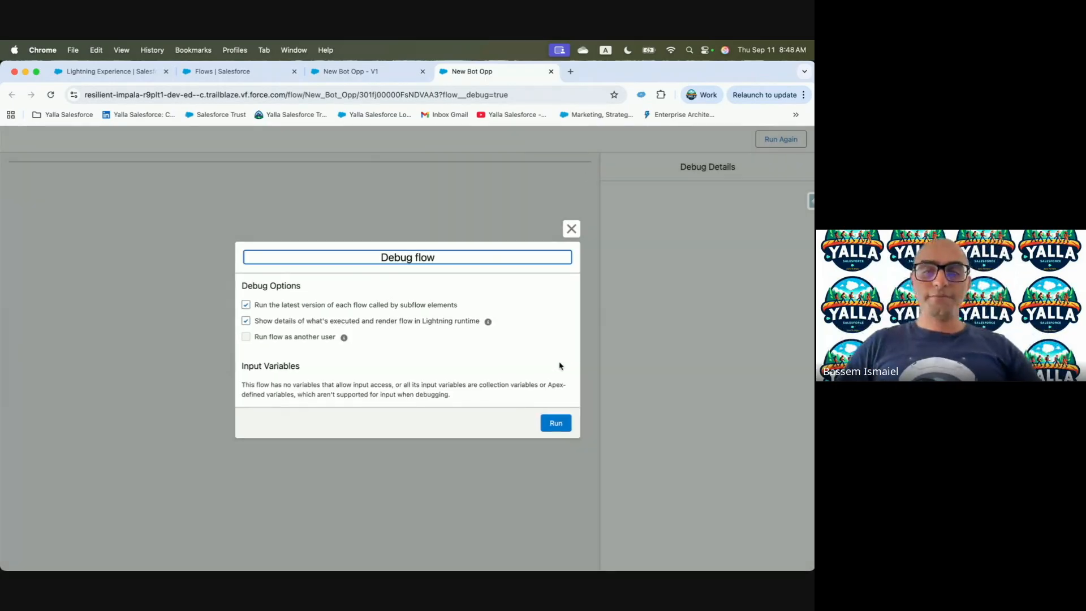
{"action": "left_click", "coordinate": [555, 424]}
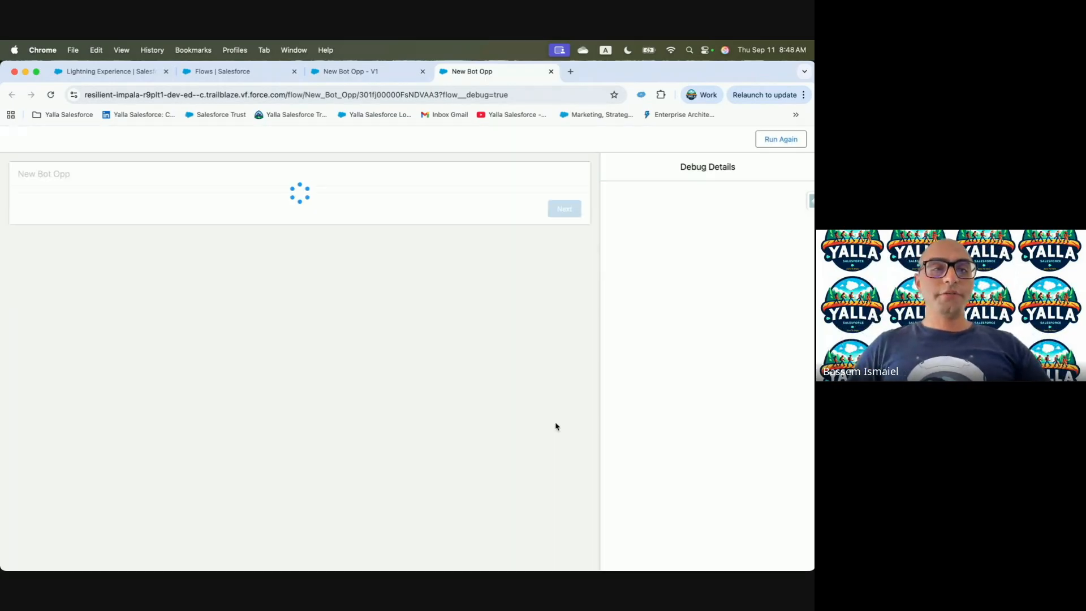
{"action": "left_click", "coordinate": [143, 223]}
{"action": "type", "text": "kjhgf"}
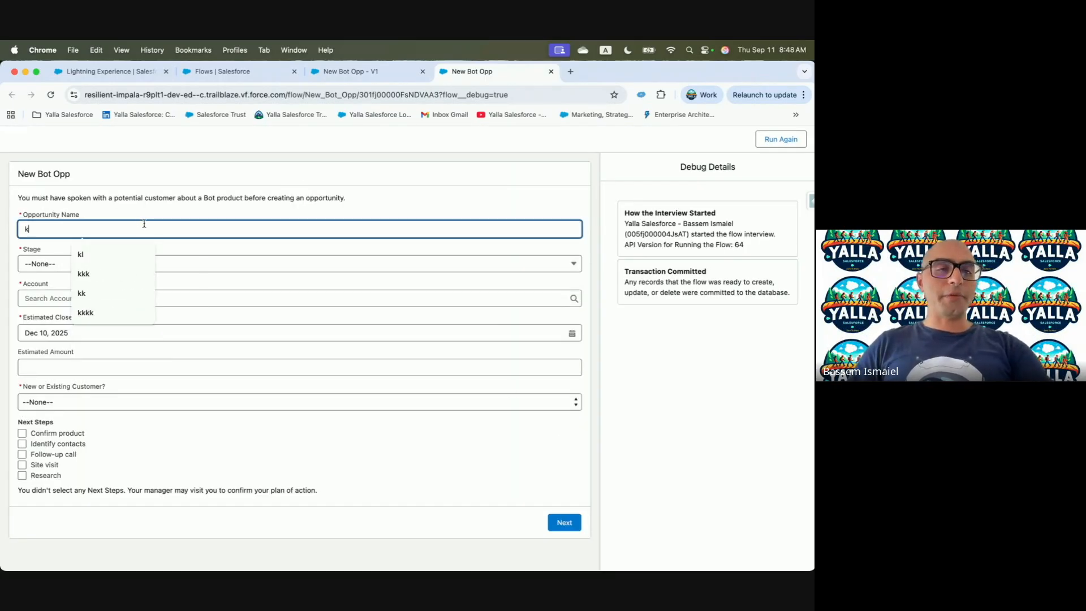
{"action": "key", "text": "BackSpace"}
{"action": "key", "text": "BackSpace"}
{"action": "type", "text": "M"}
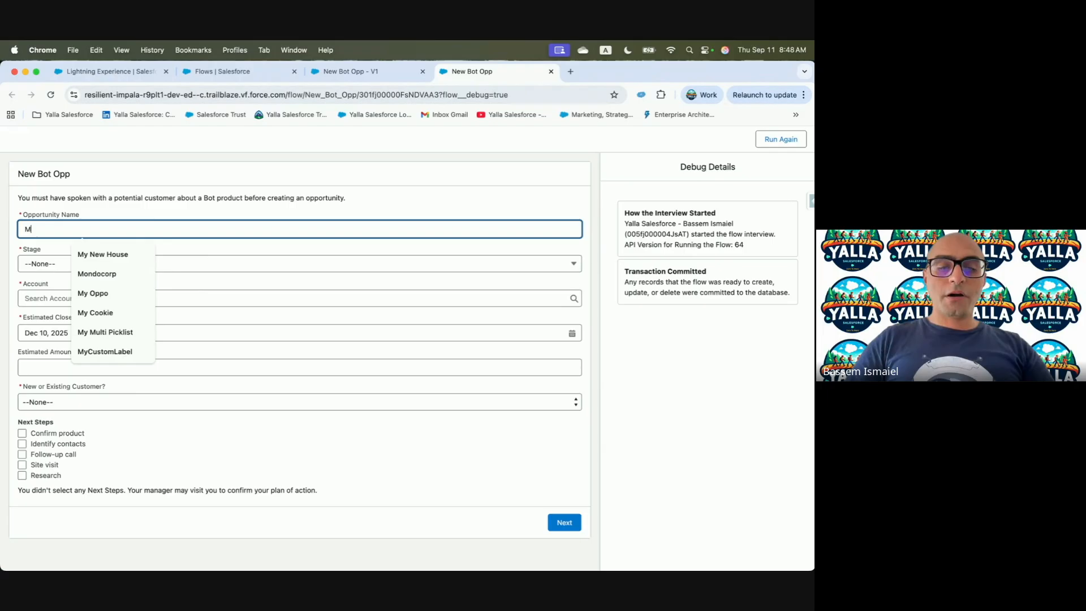
{"action": "type", "text": "y new Opp"}
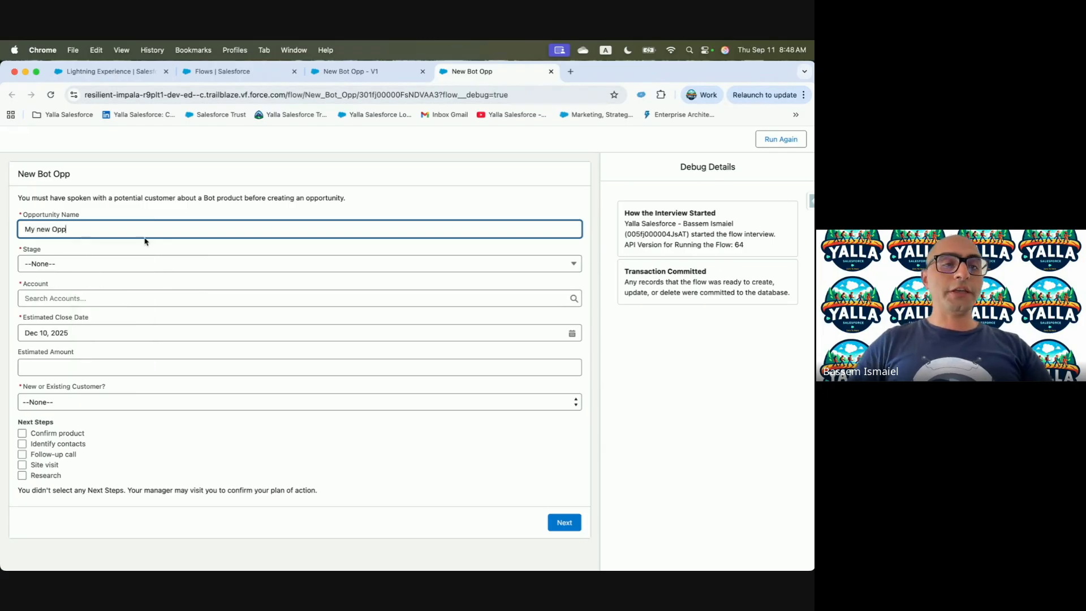
Set the Stage to Needs Analysis and the Account to Burlington Textiles Corp of America.
{"action": "left_click", "coordinate": [141, 263]}
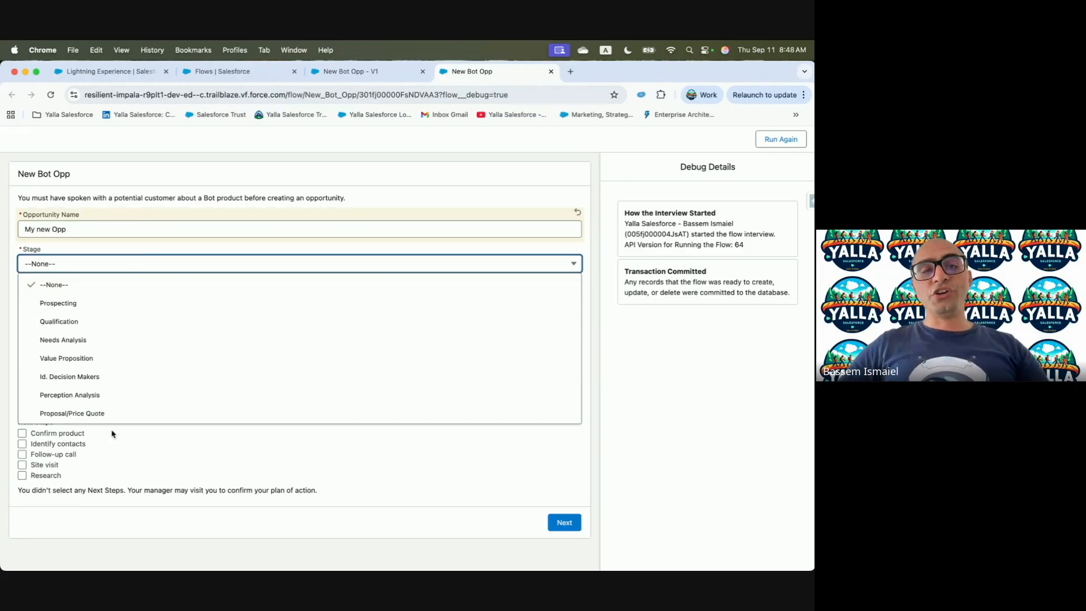
{"action": "left_click", "coordinate": [85, 339]}
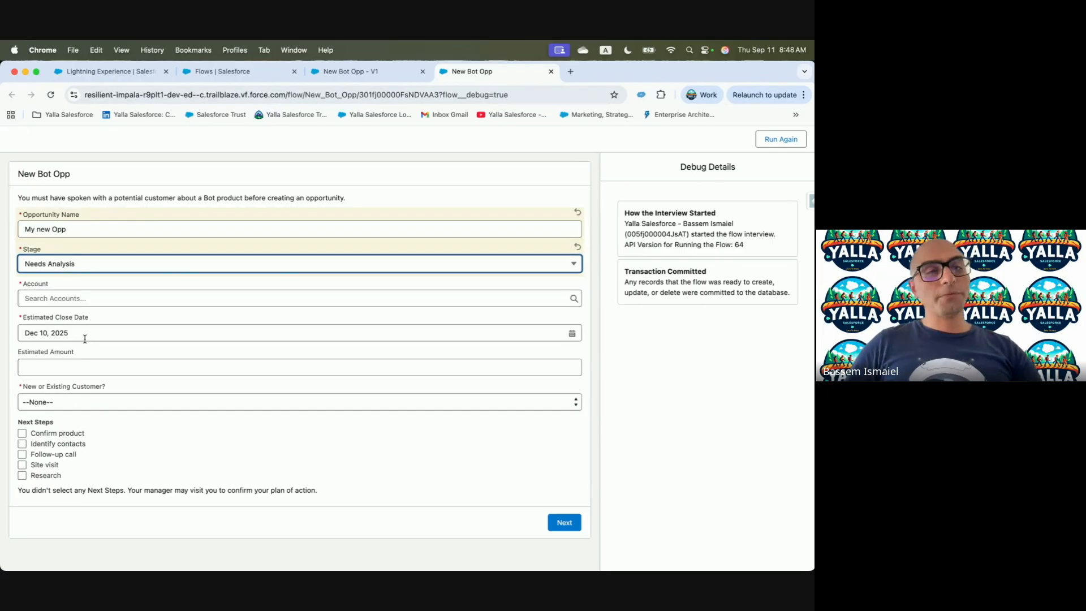
{"action": "left_click", "coordinate": [49, 299]}
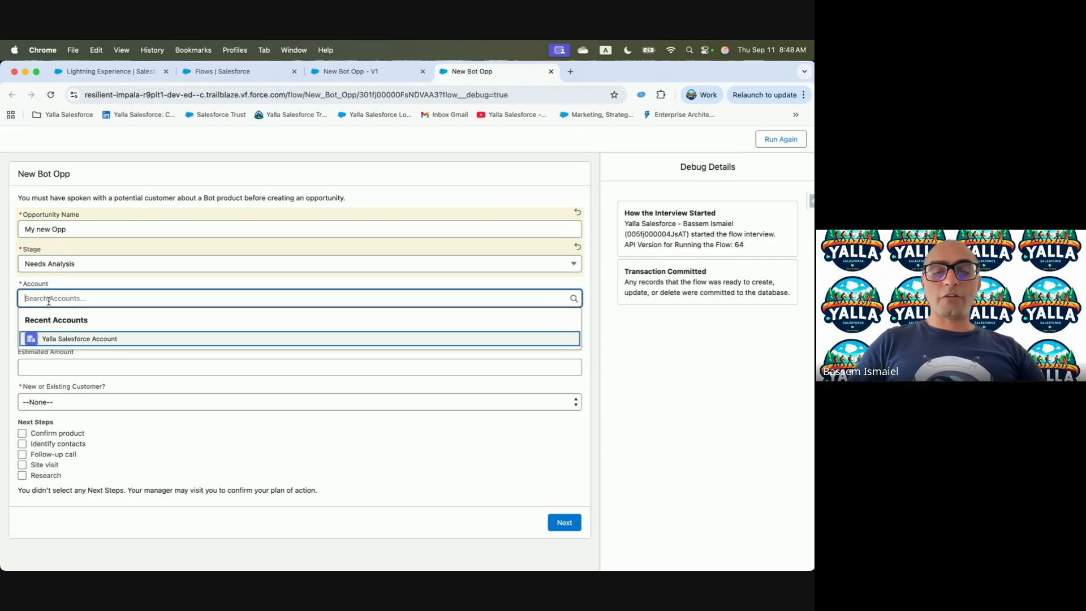
{"action": "type", "text": "Bur"}
{"action": "left_click", "coordinate": [80, 335]}
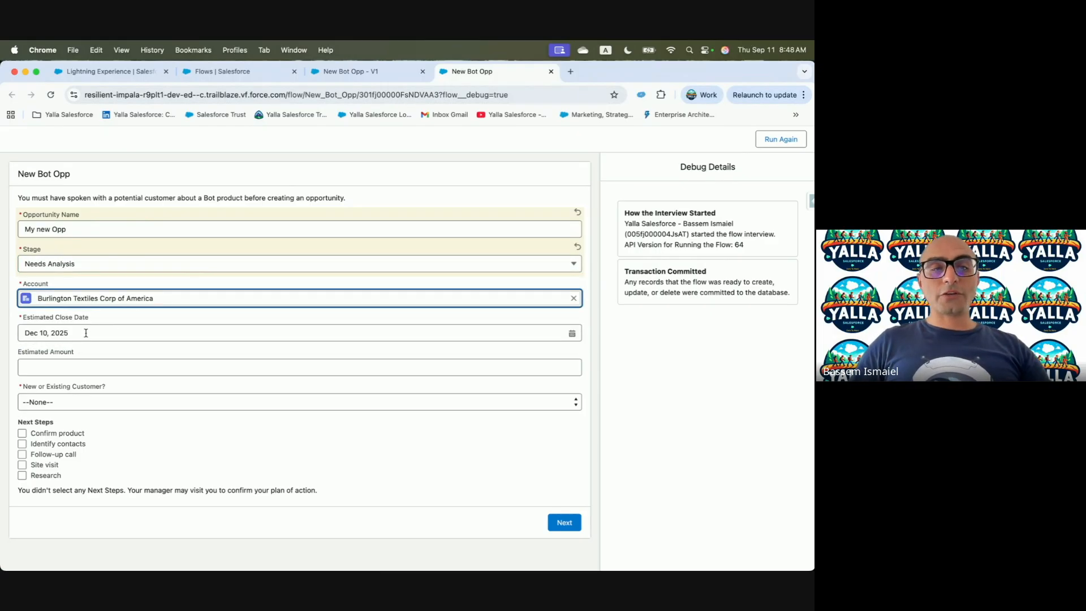
Test the close-date validation by setting the Estimated Close Date to the past date Dec 4, 2023.
{"action": "left_click", "coordinate": [86, 333]}
{"action": "left_click", "coordinate": [445, 416]}
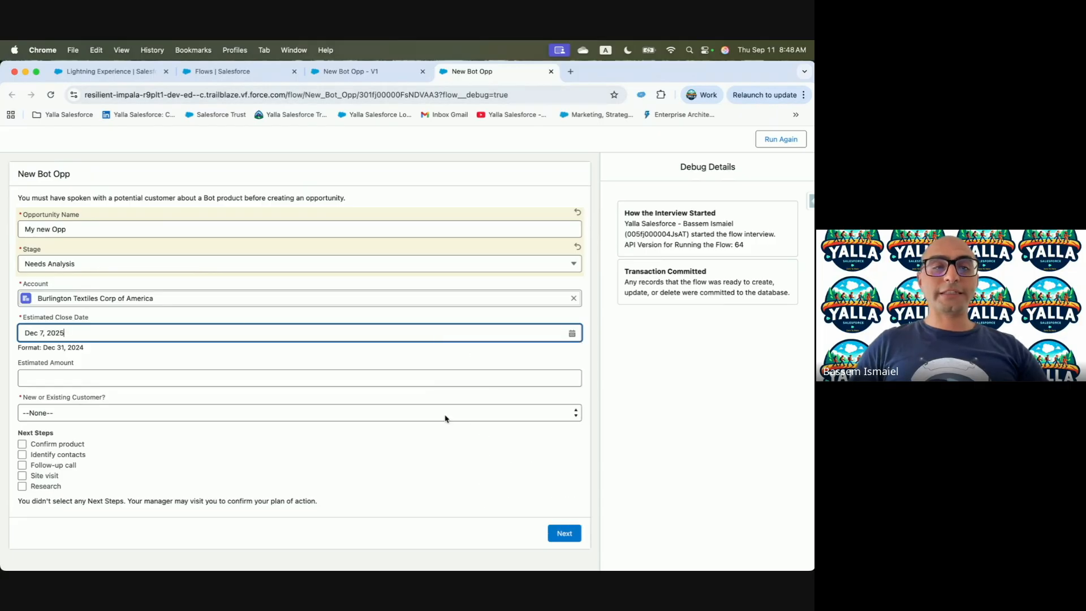
{"action": "left_click", "coordinate": [543, 332]}
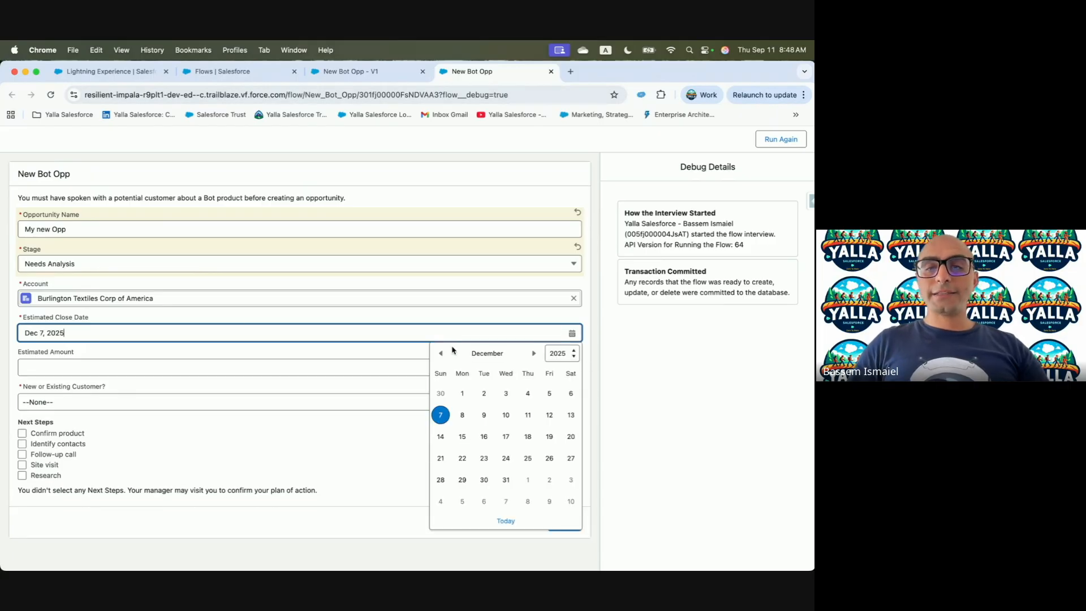
{"action": "left_click", "coordinate": [564, 353]}
{"action": "left_click", "coordinate": [561, 330]}
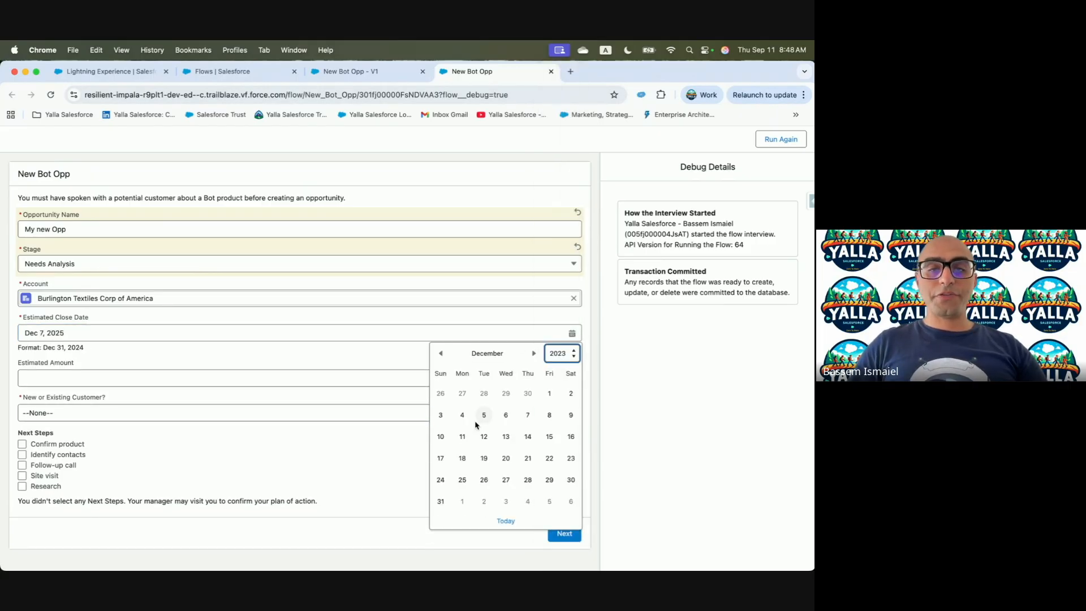
{"action": "left_click", "coordinate": [463, 416]}
{"action": "left_click_drag", "start_coordinate": [17, 352], "coordinate": [245, 352]}
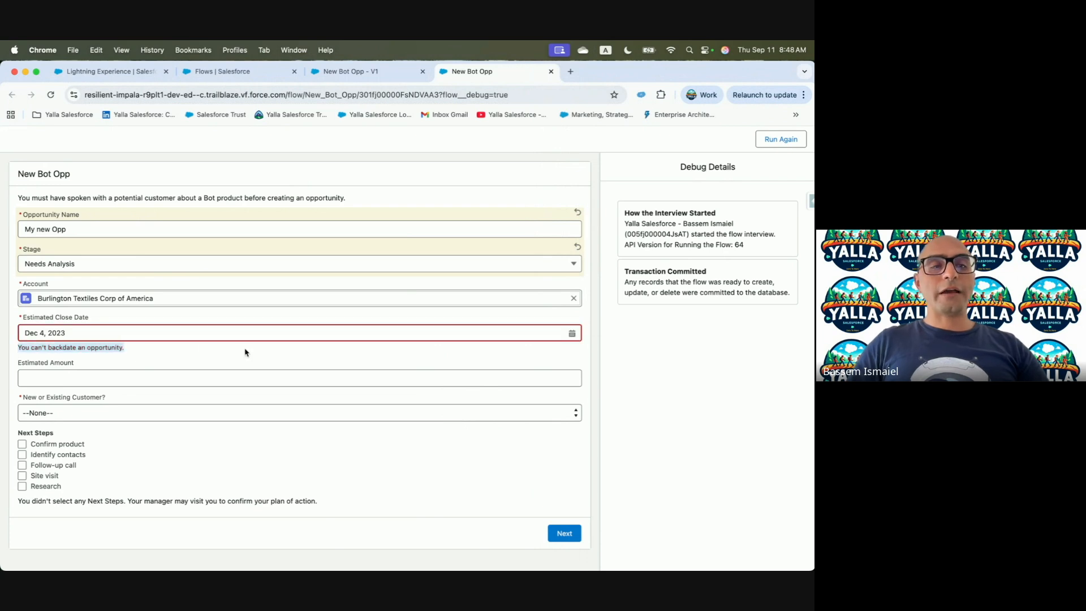
Set the Estimated Close Date to Dec 5, 2028.
{"action": "left_click", "coordinate": [239, 334]}
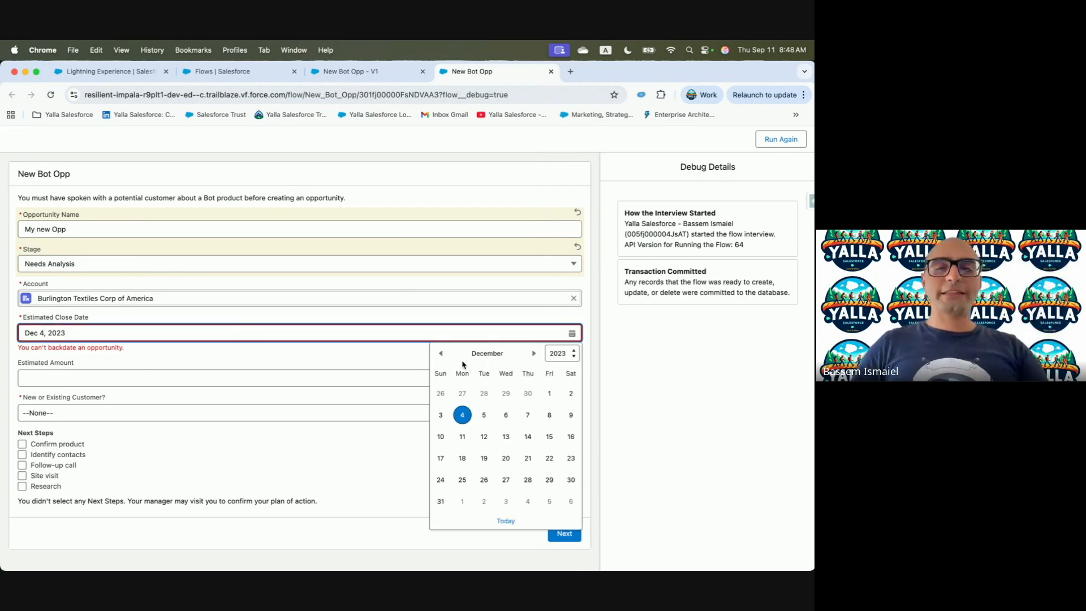
{"action": "left_click", "coordinate": [566, 356]}
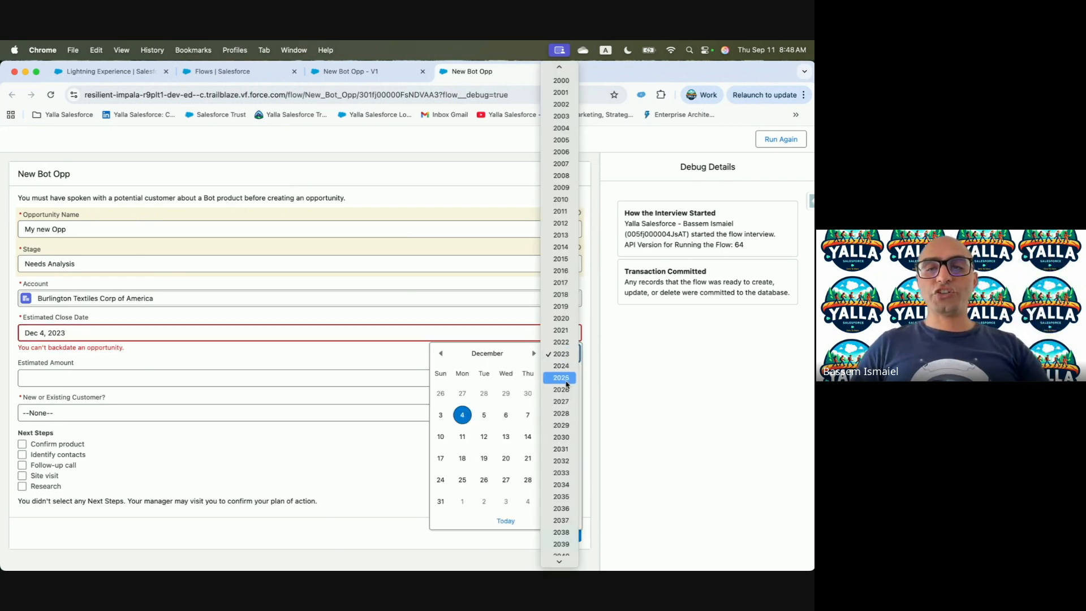
{"action": "left_click", "coordinate": [560, 414]}
{"action": "left_click", "coordinate": [484, 416]}
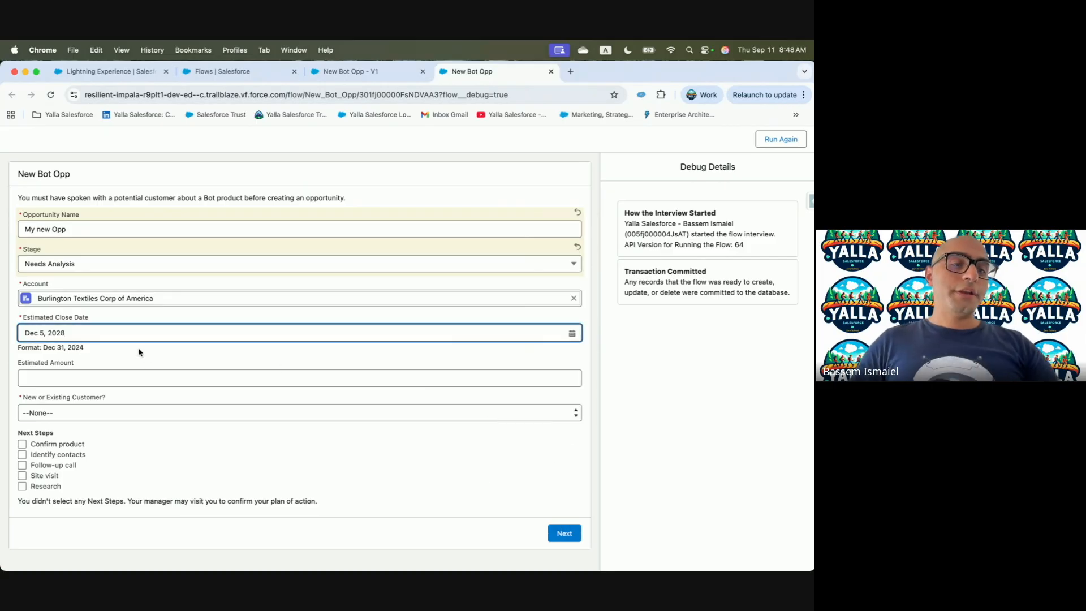
{"action": "left_click_drag", "start_coordinate": [17, 506], "coordinate": [327, 501]}
Enter 45678 as the Estimated Amount and set New or Existing Customer to Existing Customer - Upgrade.
{"action": "left_click", "coordinate": [91, 362]}
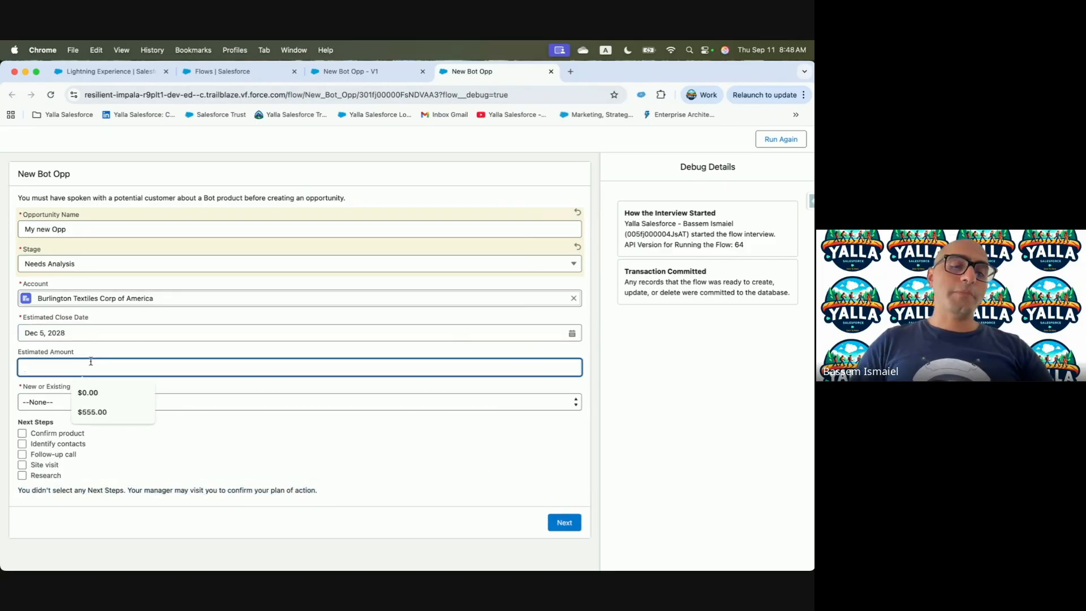
{"action": "type", "text": "45678"}
{"action": "left_click", "coordinate": [105, 401]}
{"action": "left_click", "coordinate": [102, 426]}
Toggle the Confirm product next step on and off to test the conditional Next Steps warning.
{"action": "left_click", "coordinate": [22, 434]}
{"action": "left_click", "coordinate": [22, 434]}
{"action": "left_click", "coordinate": [22, 434]}
{"action": "left_click", "coordinate": [22, 434]}
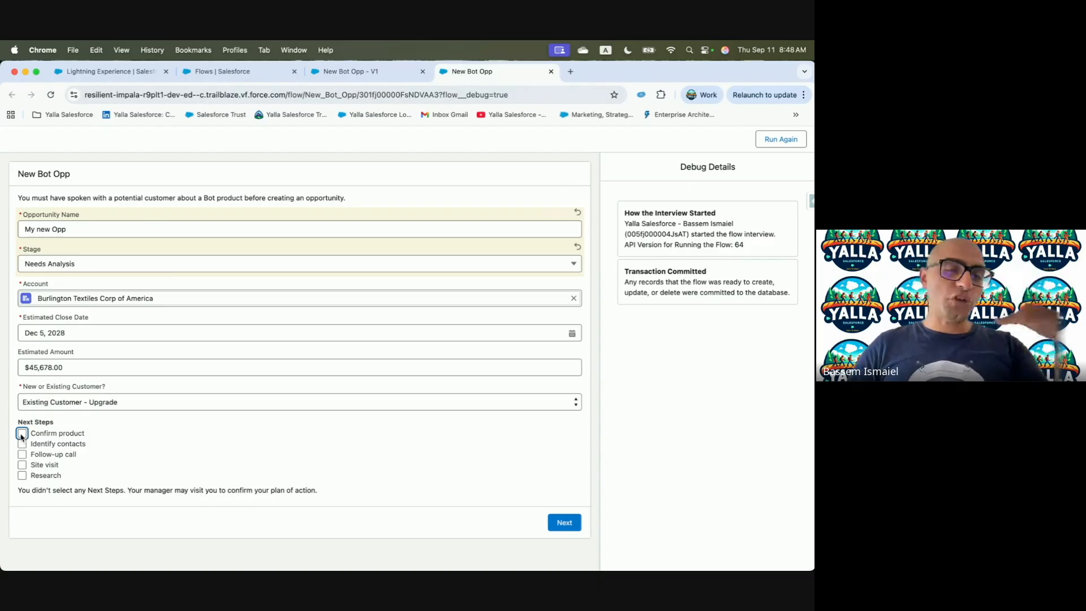
{"action": "left_click", "coordinate": [22, 434]}
{"action": "left_click", "coordinate": [22, 434]}
{"action": "left_click", "coordinate": [22, 434]}
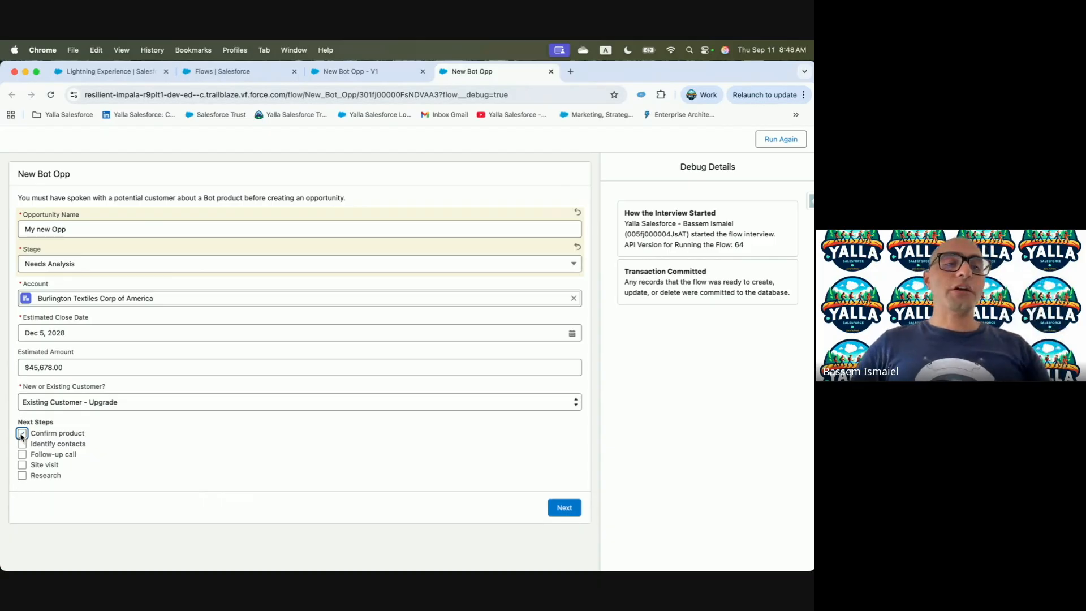
{"action": "left_click", "coordinate": [22, 434]}
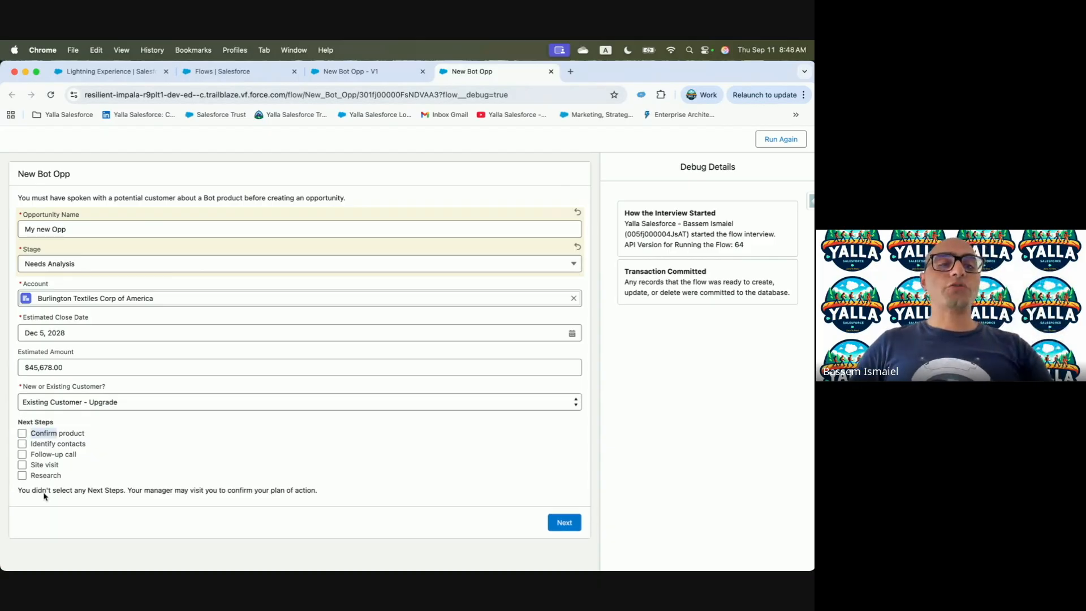
Select Confirm product as the next step, then complete the flow with the listed contact as the Main Contact.
{"action": "left_click", "coordinate": [22, 434]}
{"action": "left_click", "coordinate": [564, 511]}
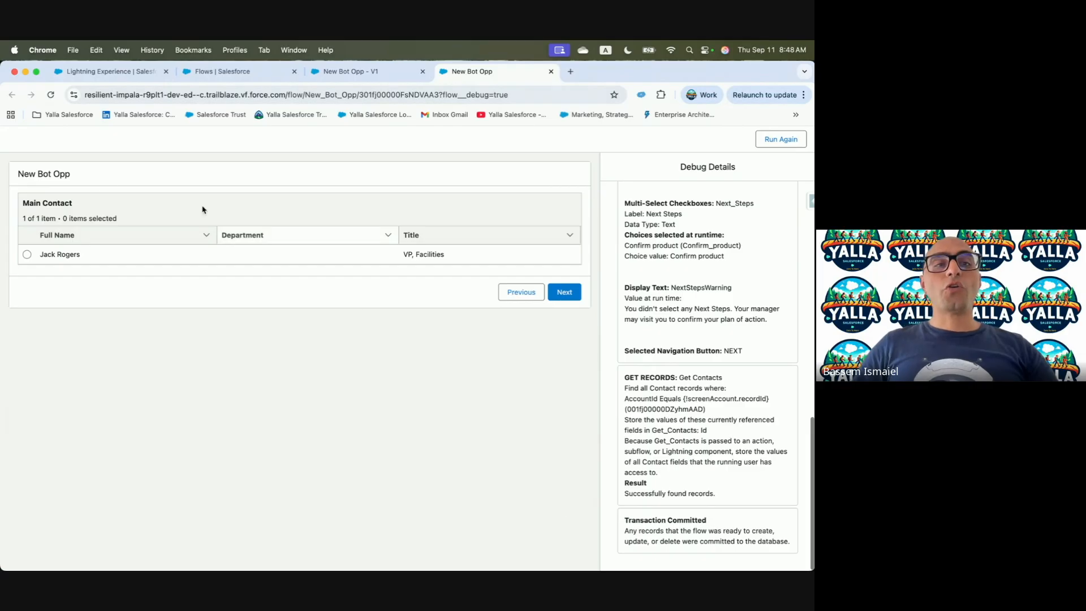
{"action": "left_click", "coordinate": [26, 254]}
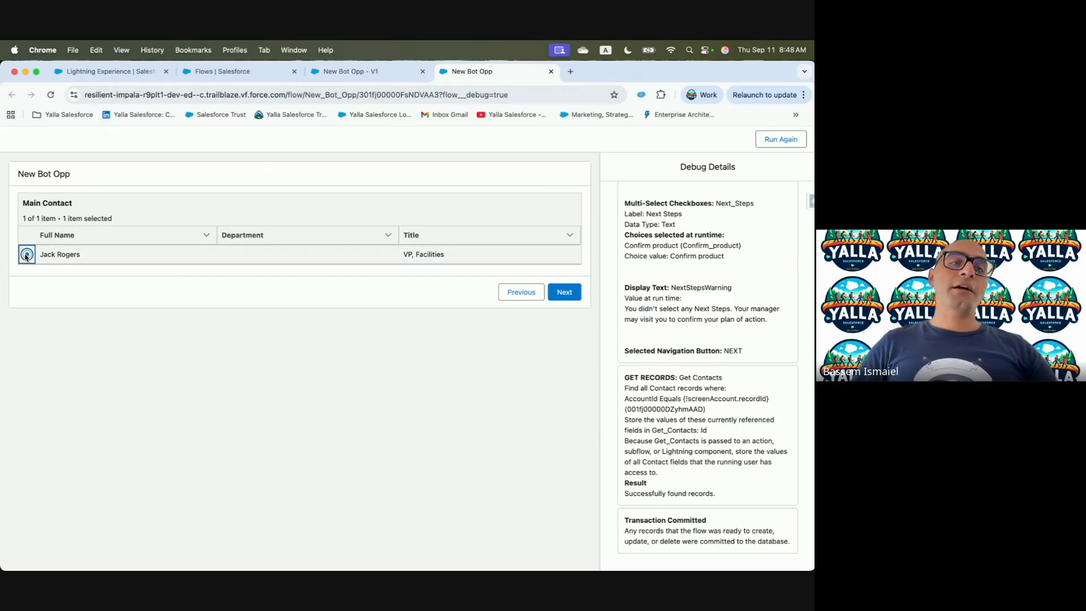
{"action": "left_click", "coordinate": [568, 292]}
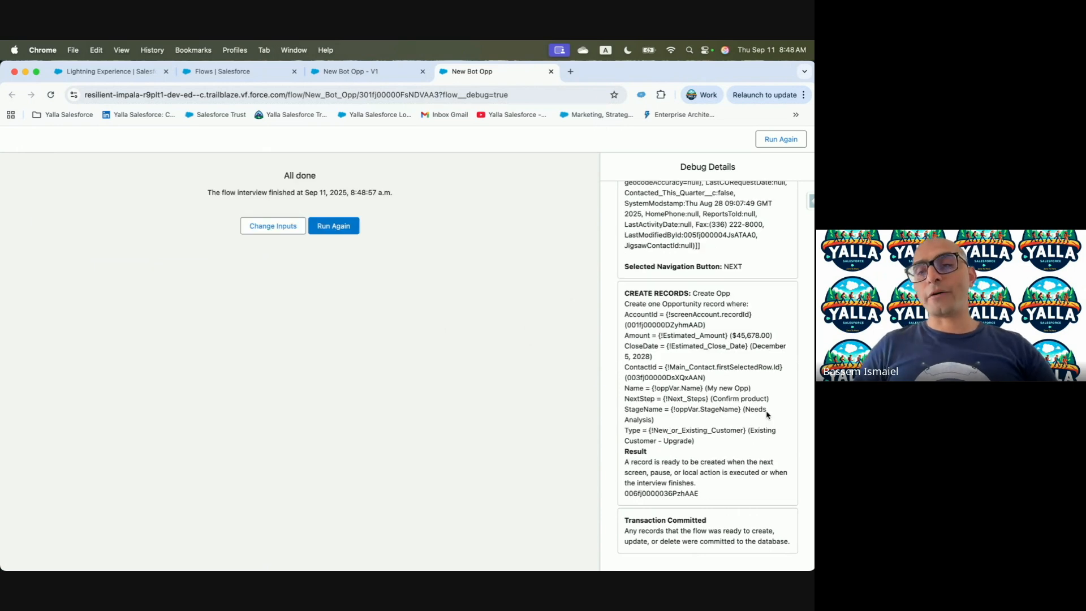
Open the newly created opportunity in the org using its record ID from the debug details, and review its field details.
{"action": "double_click", "coordinate": [658, 493]}
{"action": "key", "text": "super+c"}
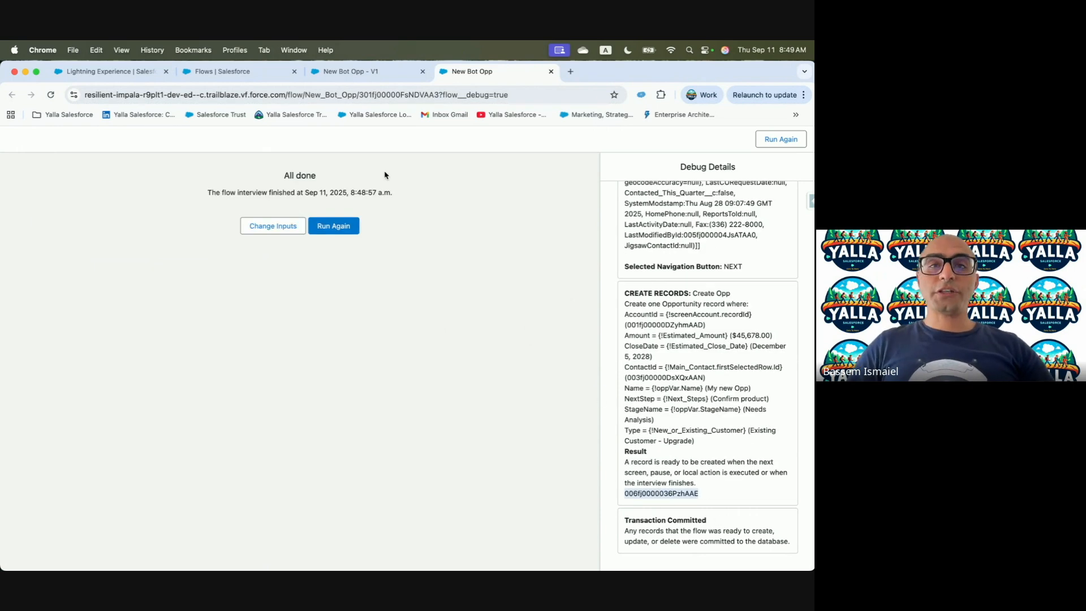
{"action": "left_click", "coordinate": [101, 72]}
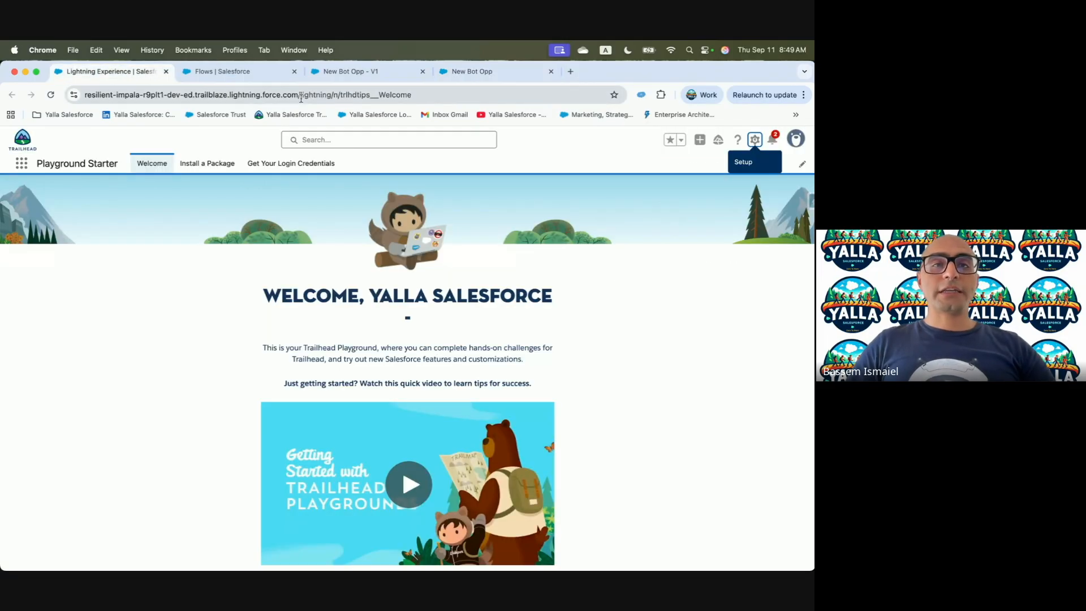
{"action": "left_click_drag", "start_coordinate": [301, 95], "coordinate": [491, 95]}
{"action": "key", "text": "BackSpace"}
{"action": "key", "text": "super+v"}
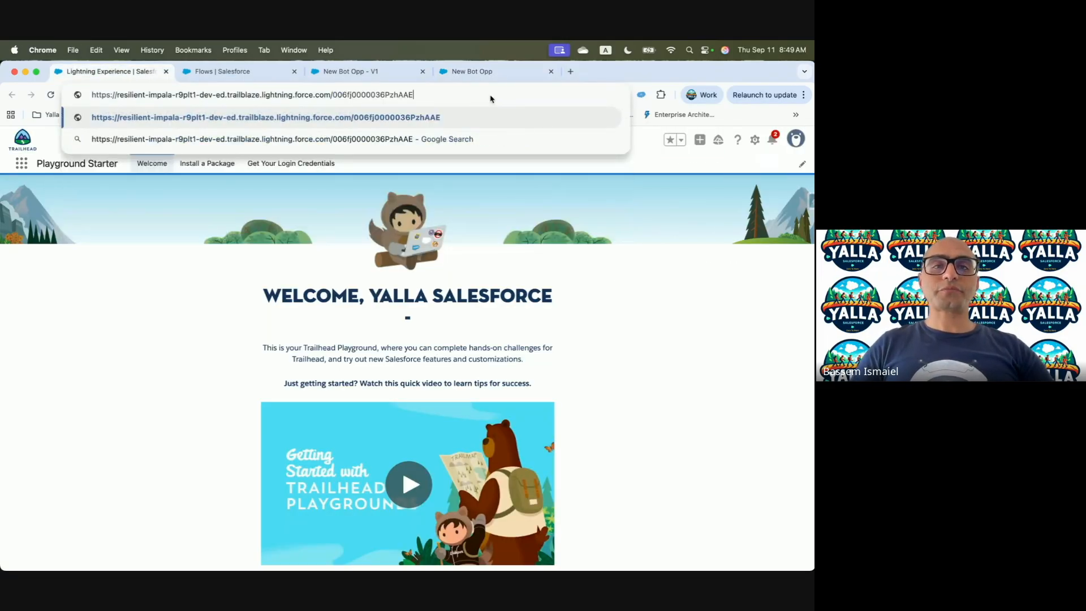
{"action": "key", "text": "Return"}
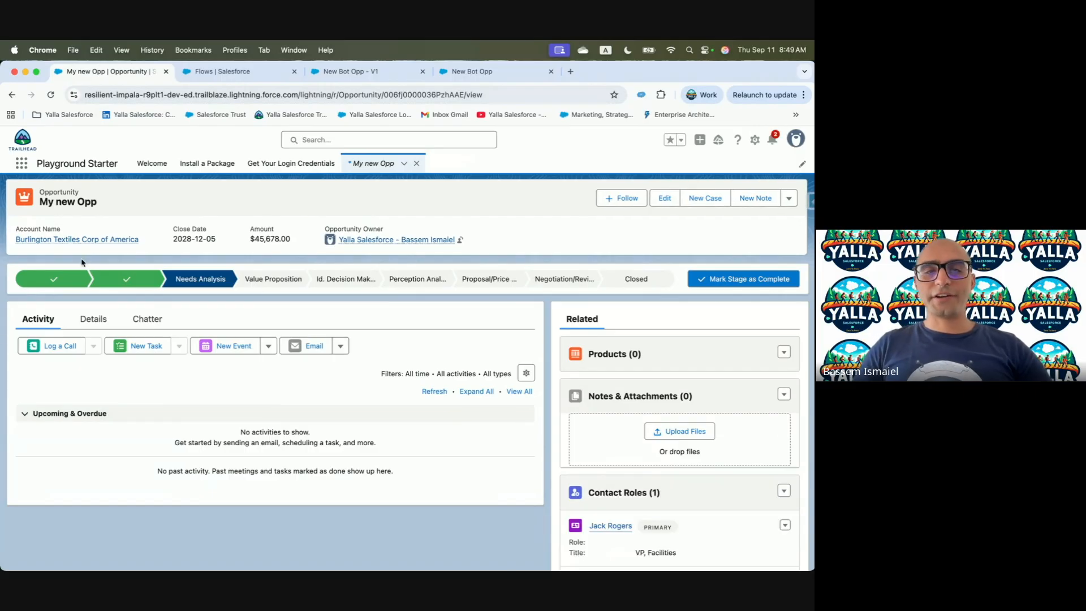
{"action": "left_click", "coordinate": [92, 318]}
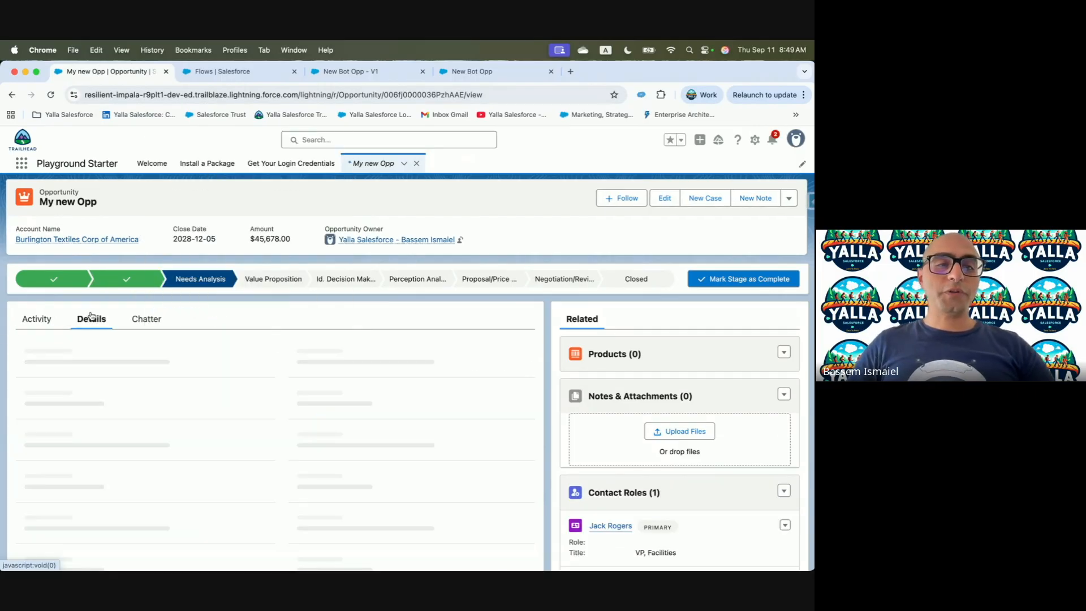
{"action": "scroll", "coordinate": [145, 443], "scroll_direction": "down", "scroll_amount": 1}
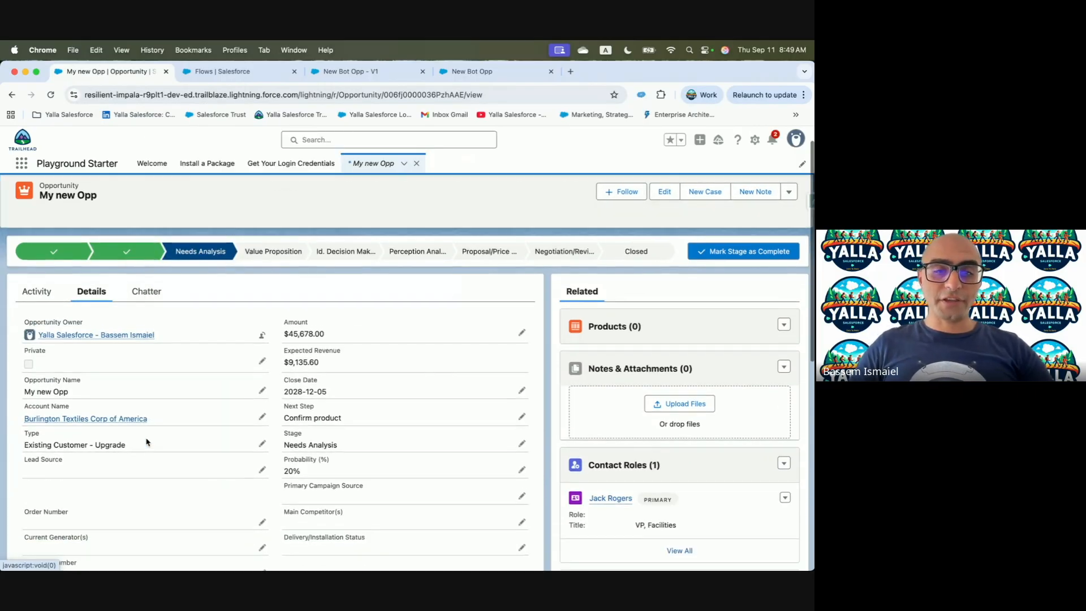
{"action": "scroll", "coordinate": [342, 411], "scroll_direction": "down", "scroll_amount": 3}
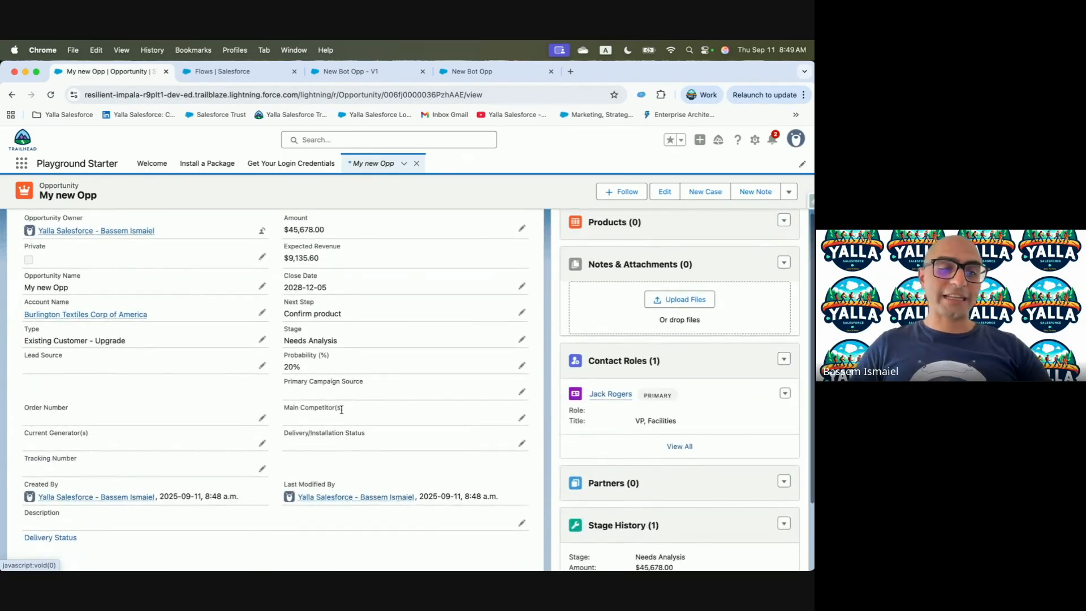
Return to the Improve the Look and Feel of Your Screens unit on Trailhead and submit the challenge check for 500 points.
{"action": "scroll", "coordinate": [341, 410], "scroll_direction": "up", "scroll_amount": 4}
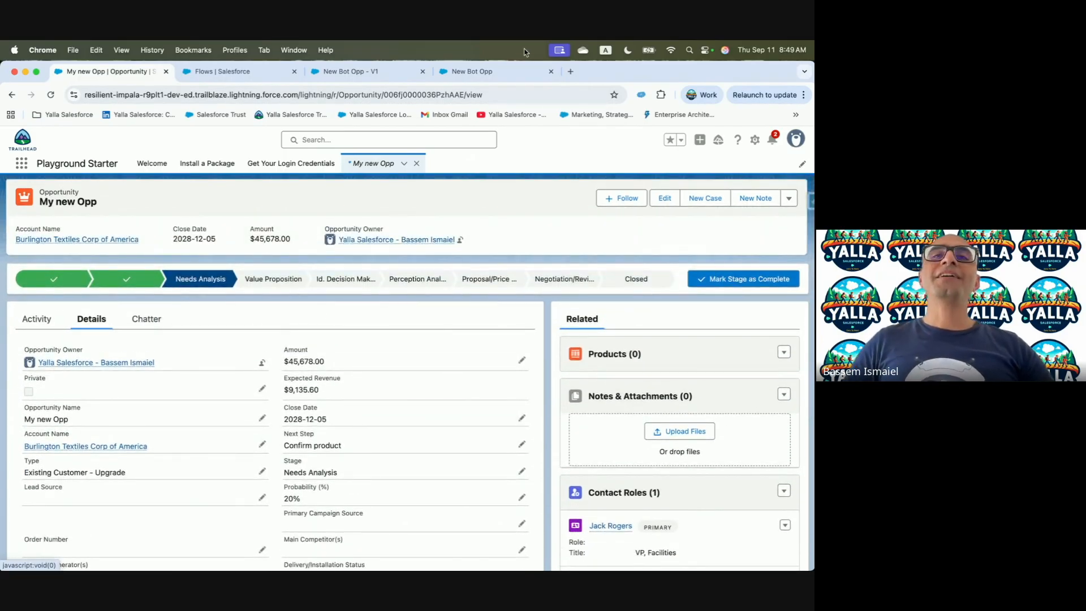
{"action": "key", "text": "ctrl+Left"}
{"action": "scroll", "coordinate": [377, 451], "scroll_direction": "down", "scroll_amount": 4}
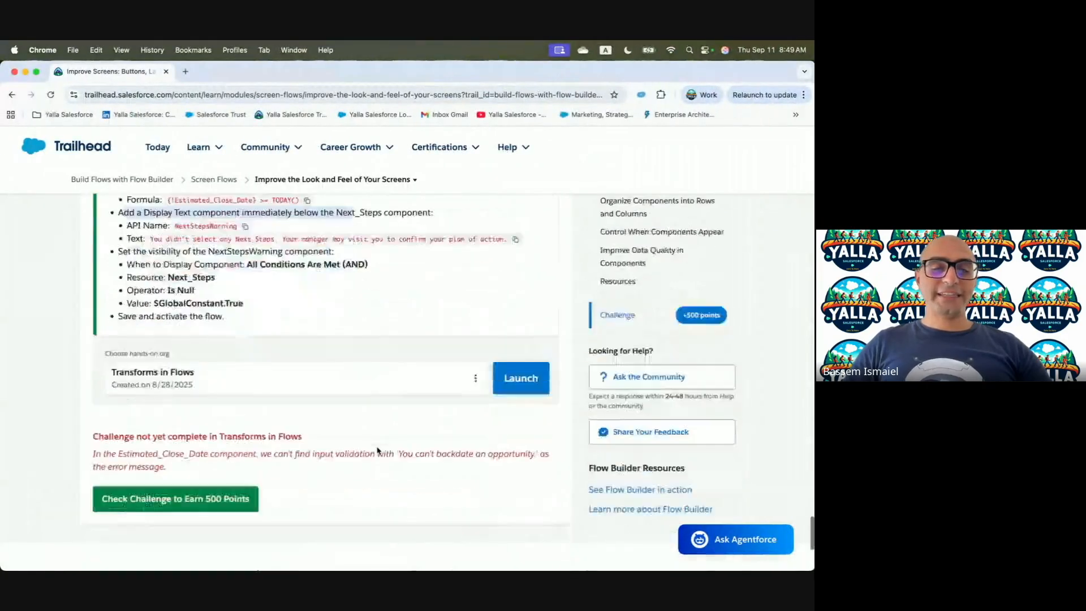
{"action": "scroll", "coordinate": [378, 451], "scroll_direction": "down", "scroll_amount": 2}
{"action": "left_click", "coordinate": [165, 409]}
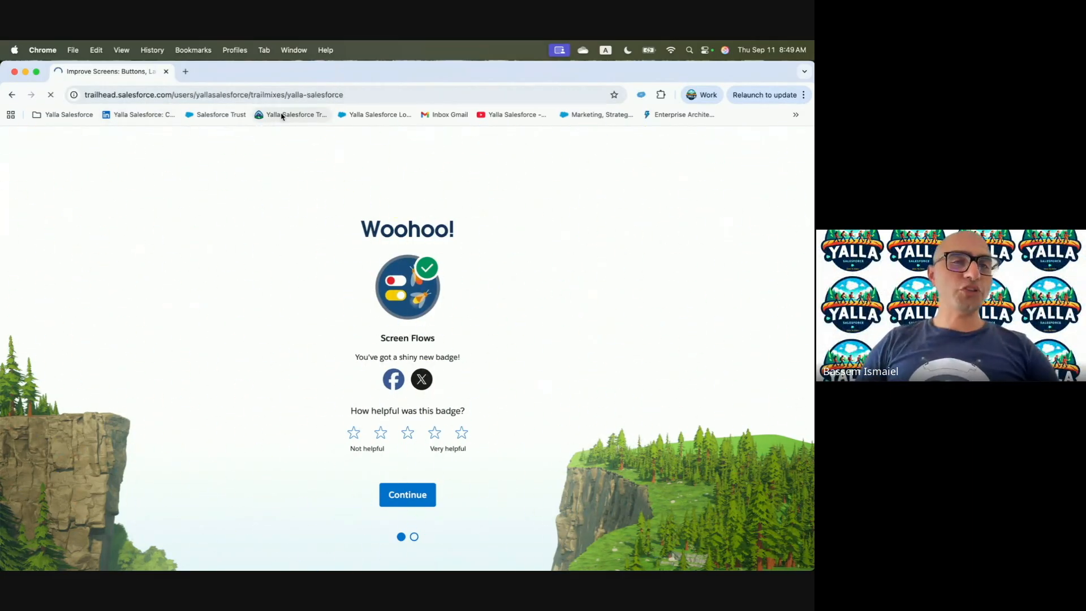
Review the Build Flows with Flow Builder trail's completion in the Yalla Salesforce trailmix and open the Trailblazer profile to view badges and points.
{"action": "scroll", "coordinate": [108, 425], "scroll_direction": "down", "scroll_amount": 10}
{"action": "scroll", "coordinate": [103, 432], "scroll_direction": "down", "scroll_amount": 15}
{"action": "scroll", "coordinate": [103, 432], "scroll_direction": "down", "scroll_amount": 15}
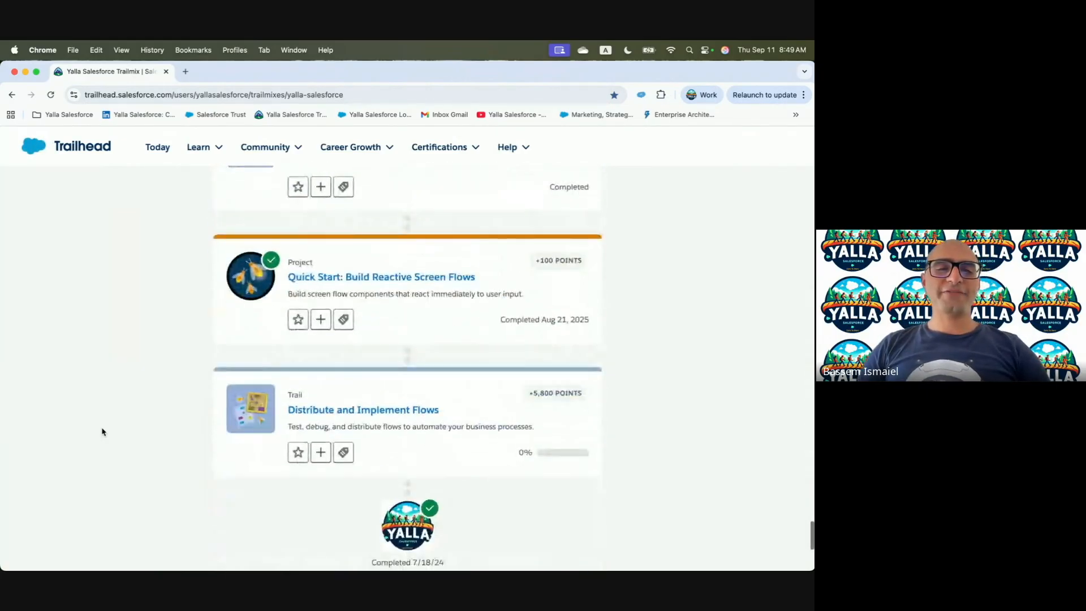
{"action": "scroll", "coordinate": [103, 432], "scroll_direction": "up", "scroll_amount": 5}
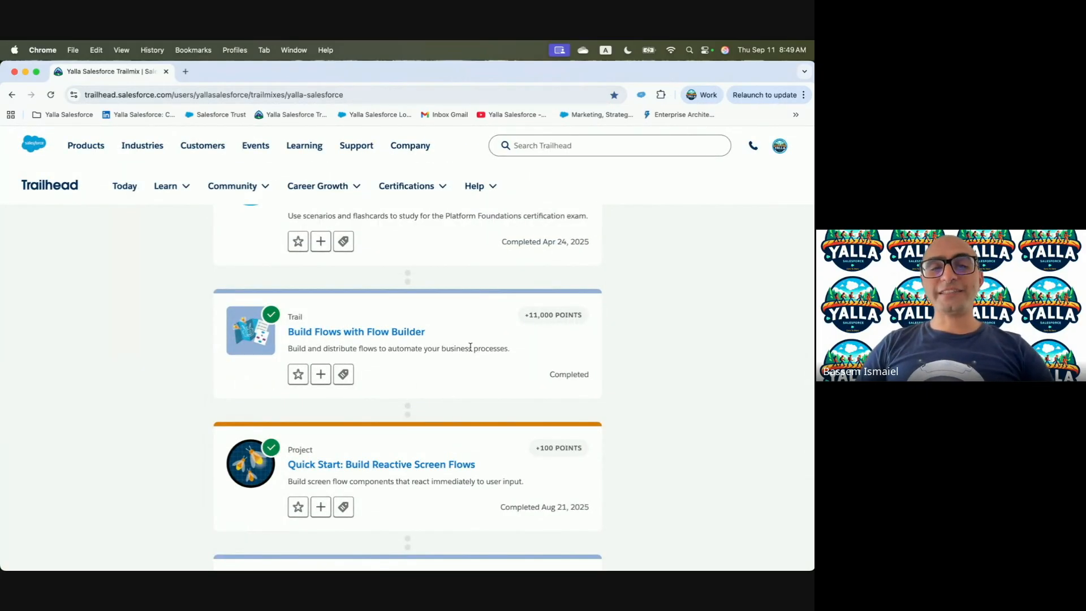
{"action": "left_click", "coordinate": [780, 152]}
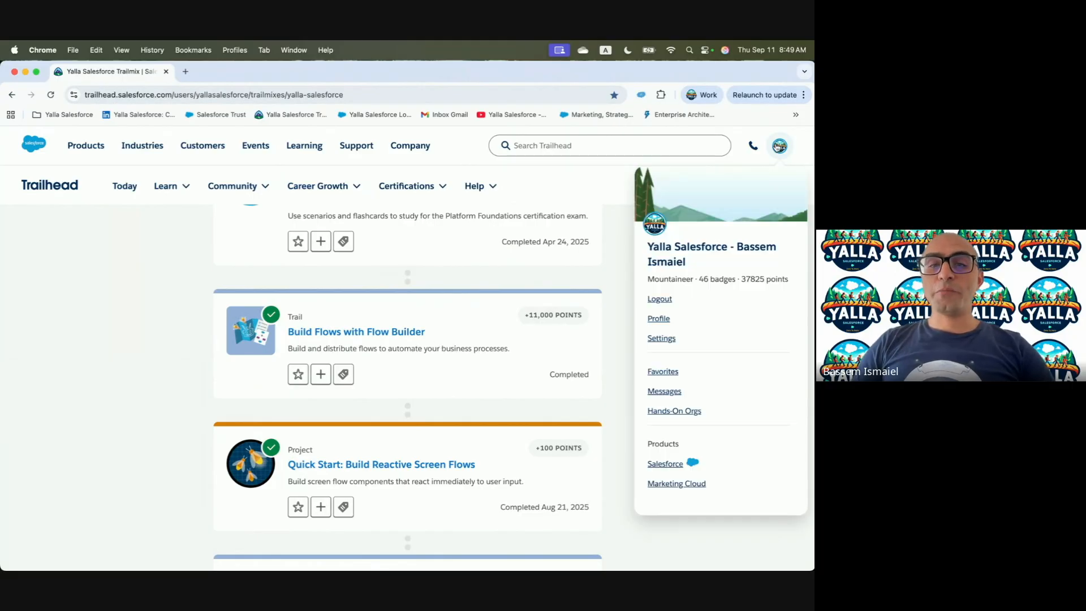
{"action": "left_click", "coordinate": [658, 319]}
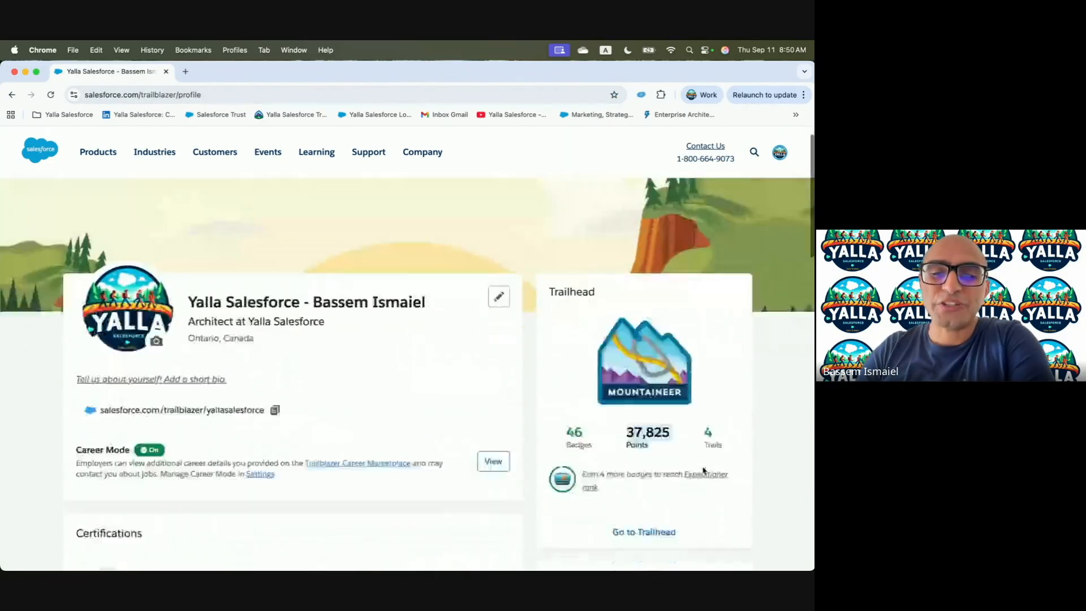